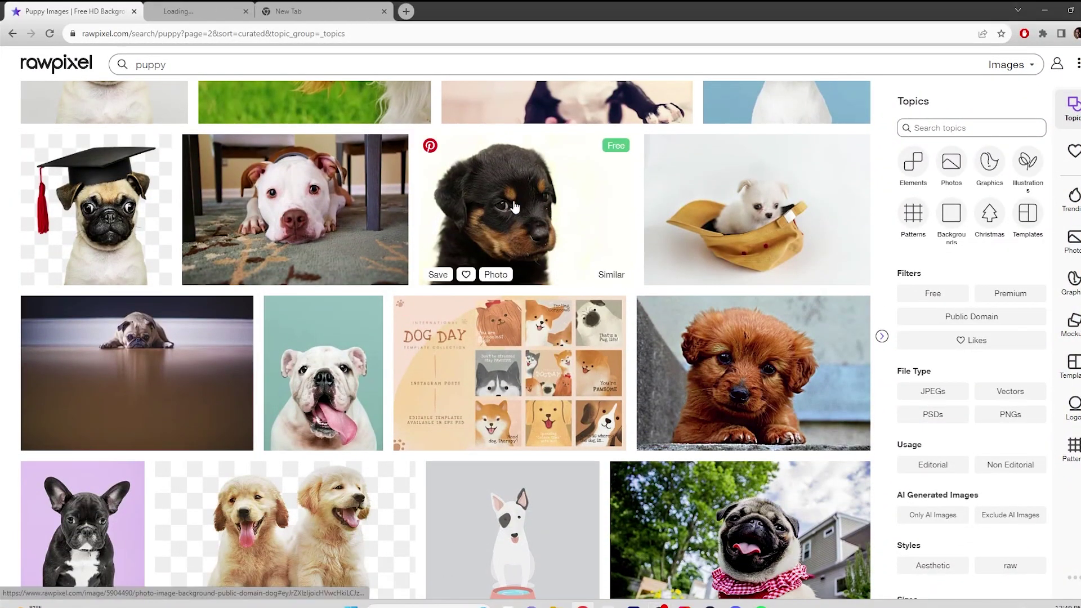
Open the public domain Labrador Retriever puppy photo's page and download it as the A4 Landscape JPEG
{"action": "scroll", "coordinate": [532, 371], "scroll_direction": "down", "scroll_amount": 9}
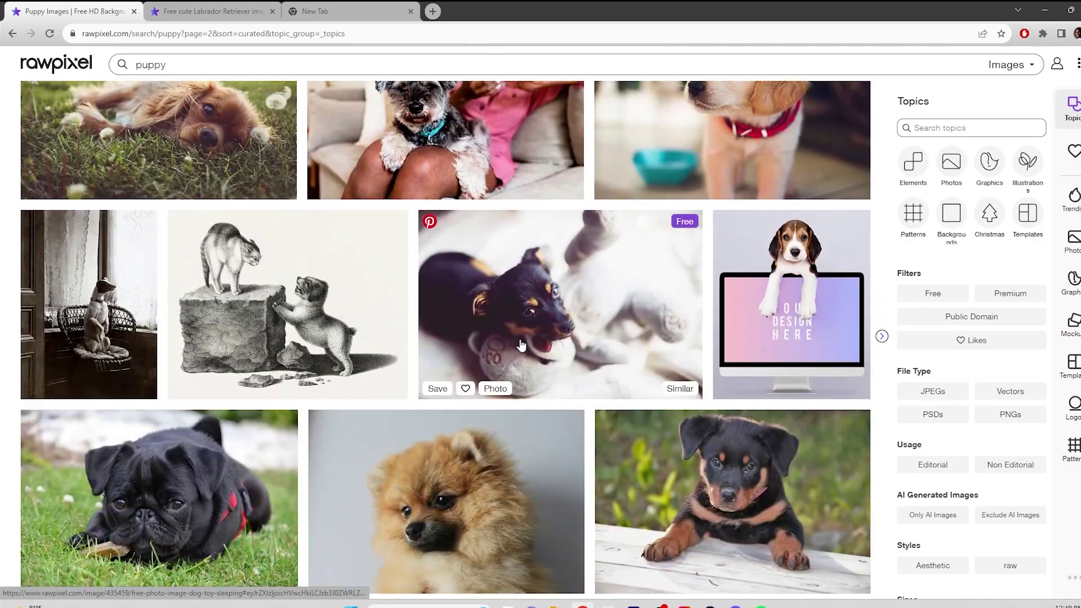
{"action": "left_click", "coordinate": [211, 10]}
{"action": "scroll", "coordinate": [387, 309], "scroll_direction": "down", "scroll_amount": 1}
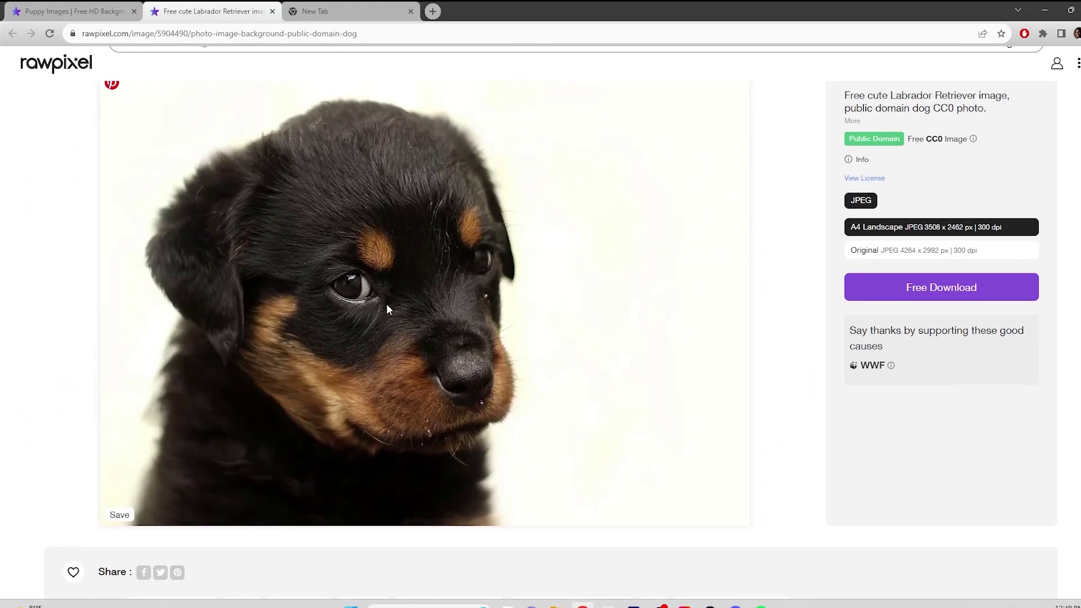
{"action": "scroll", "coordinate": [388, 304], "scroll_direction": "down", "scroll_amount": 10}
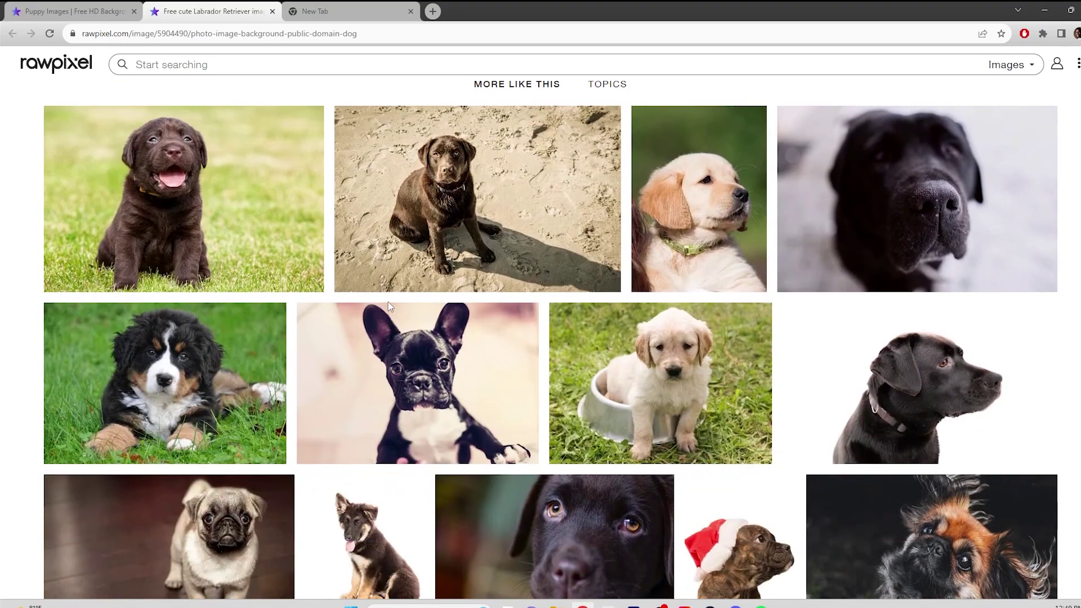
{"action": "scroll", "coordinate": [388, 299], "scroll_direction": "up", "scroll_amount": 11}
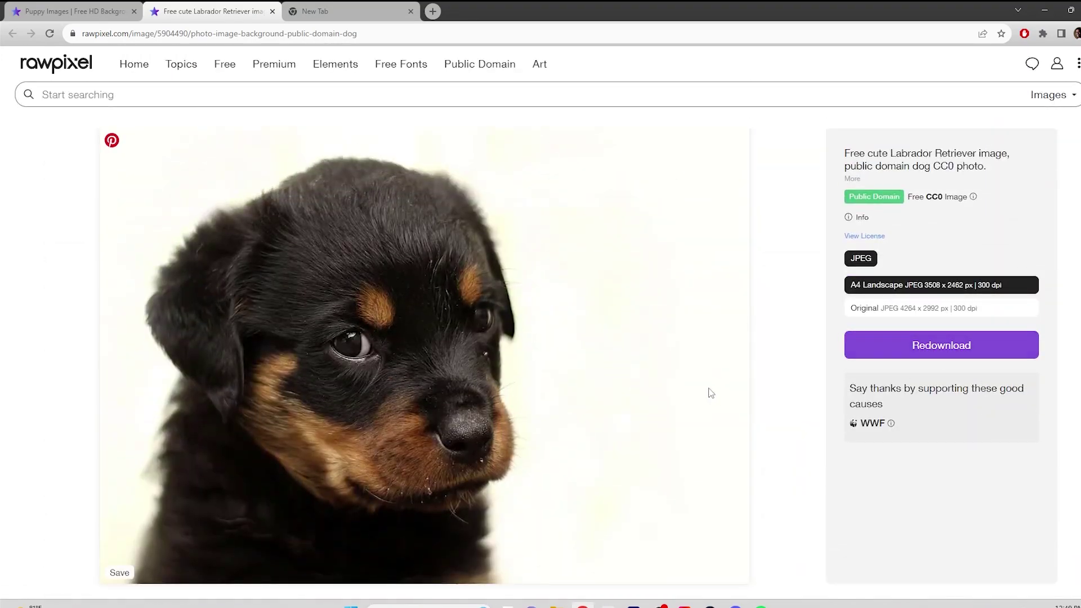
Browse the remaining puppy search results, continuing through page 3, for another suitable photo
{"action": "key", "text": "ctrl+shift+Tab"}
{"action": "scroll", "coordinate": [523, 406], "scroll_direction": "down", "scroll_amount": 10}
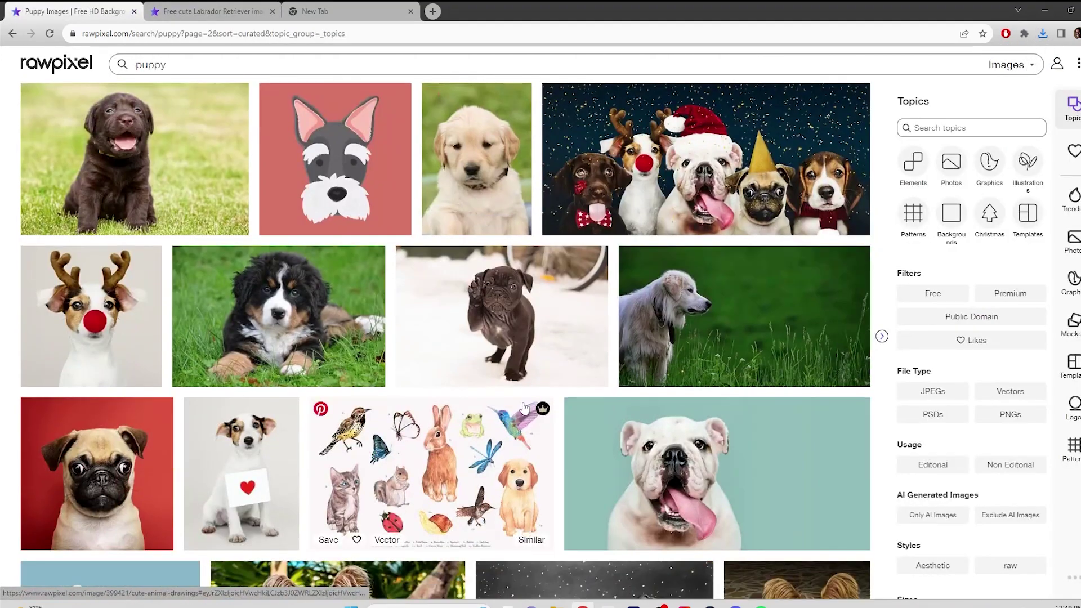
{"action": "scroll", "coordinate": [523, 405], "scroll_direction": "down", "scroll_amount": 5}
{"action": "left_click", "coordinate": [490, 372]}
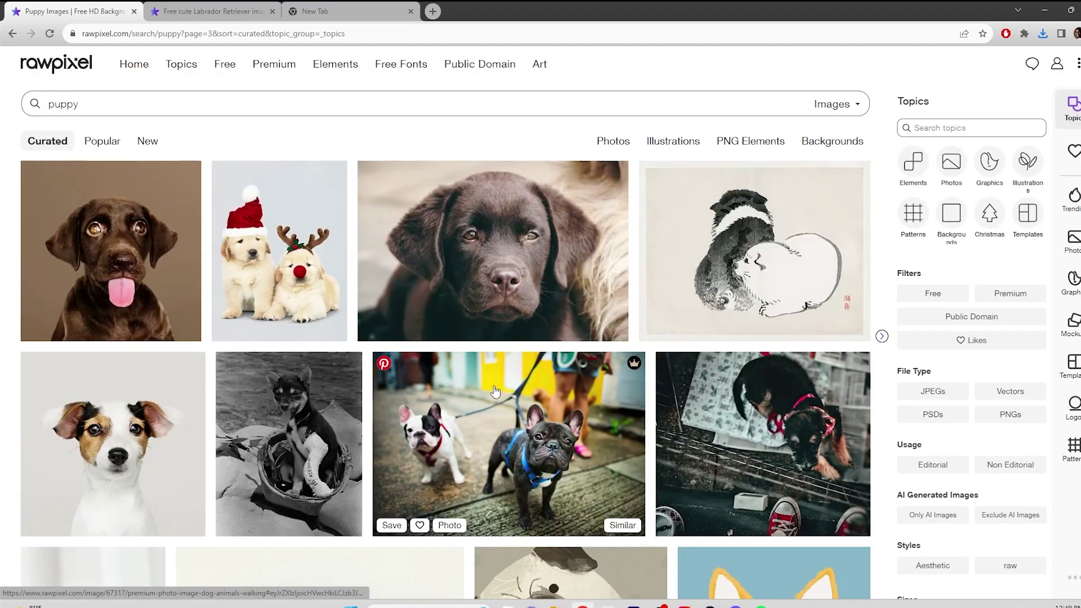
{"action": "scroll", "coordinate": [499, 391], "scroll_direction": "down", "scroll_amount": 7}
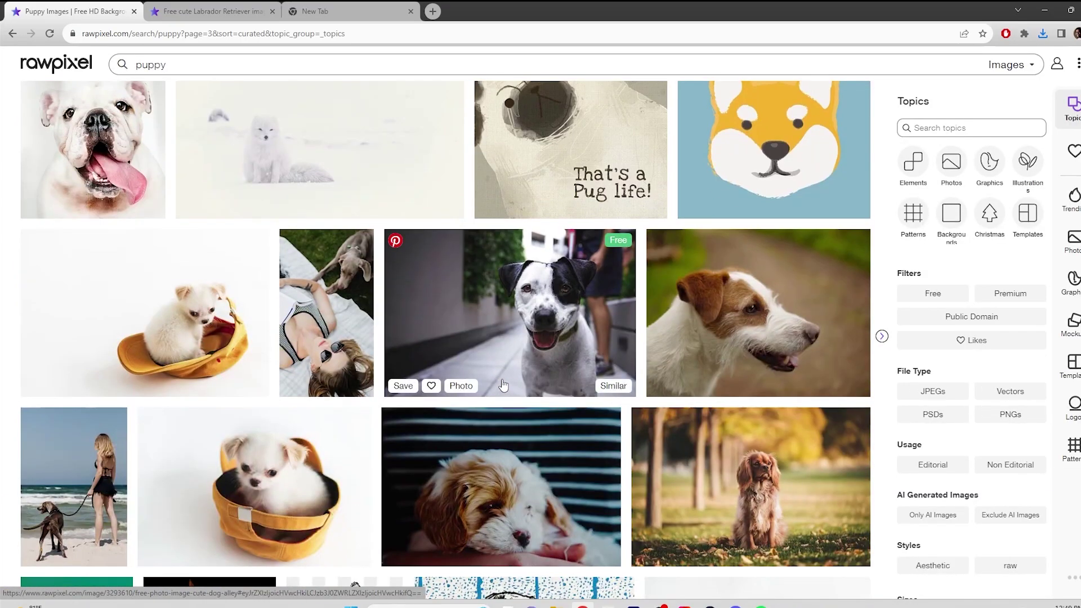
{"action": "scroll", "coordinate": [503, 384], "scroll_direction": "down", "scroll_amount": 13}
{"action": "scroll", "coordinate": [507, 378], "scroll_direction": "down", "scroll_amount": 20}
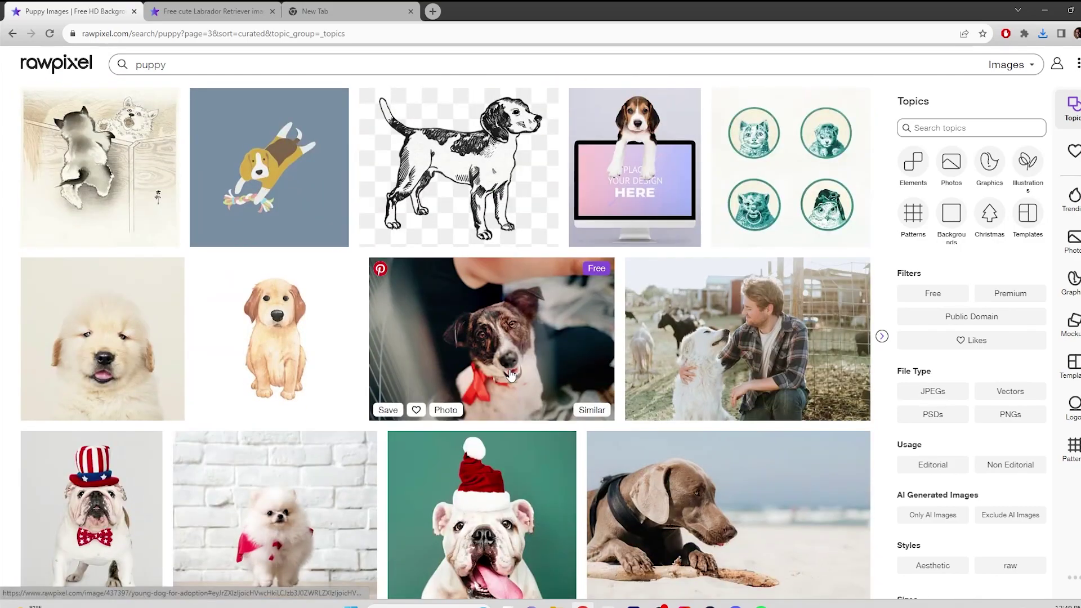
{"action": "scroll", "coordinate": [518, 366], "scroll_direction": "down", "scroll_amount": 4}
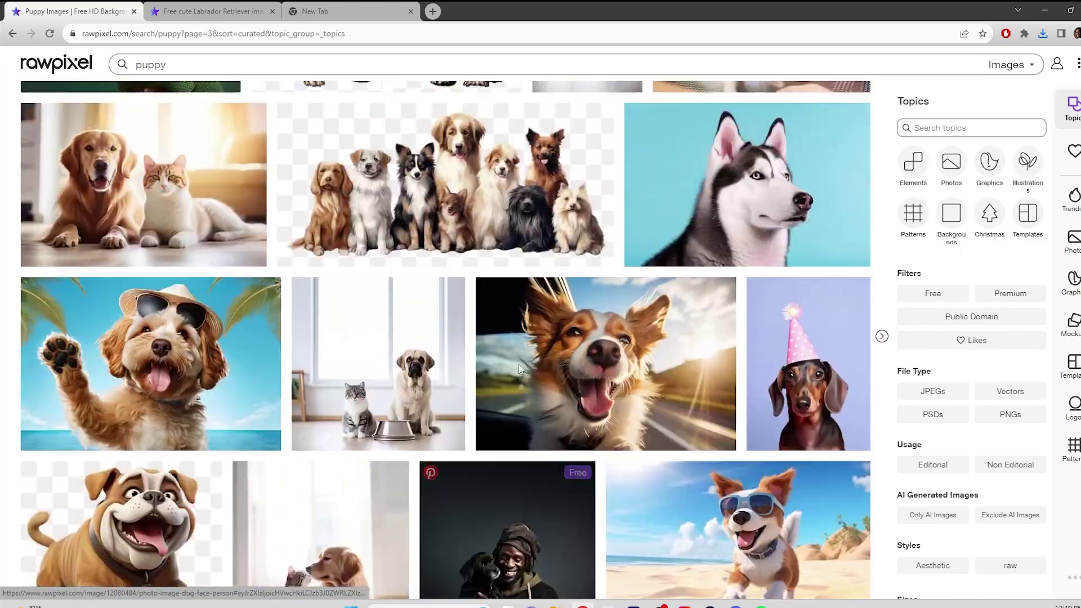
Preview the transparent PNG of the dog group and the photo of the dog in the car, closing each preview
{"action": "scroll", "coordinate": [490, 250], "scroll_direction": "up", "scroll_amount": 1}
{"action": "left_click", "coordinate": [490, 251]}
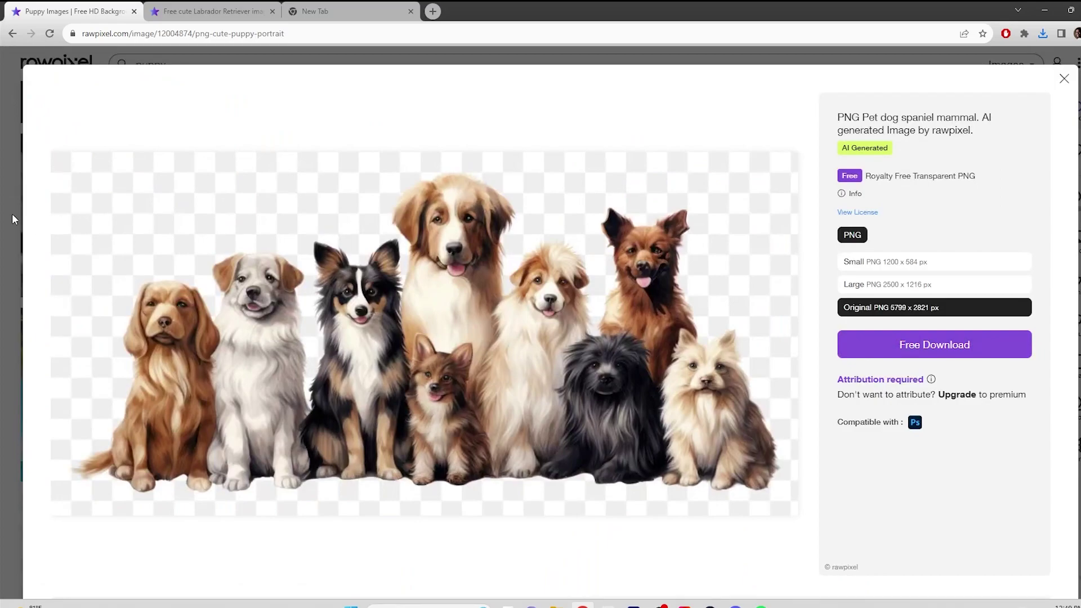
{"action": "left_click", "coordinate": [14, 220]}
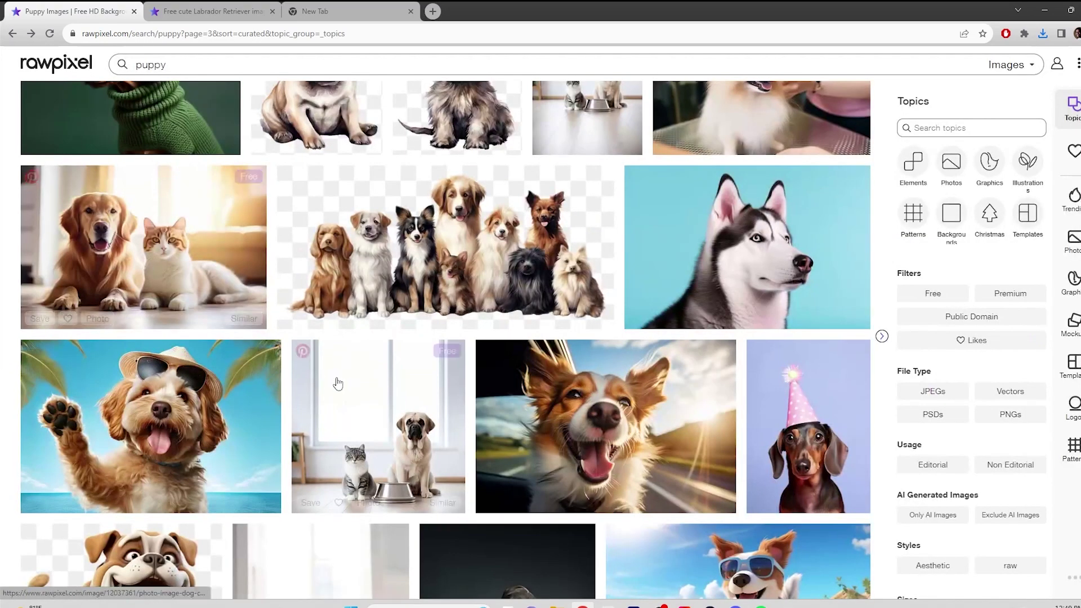
{"action": "left_click", "coordinate": [671, 461]}
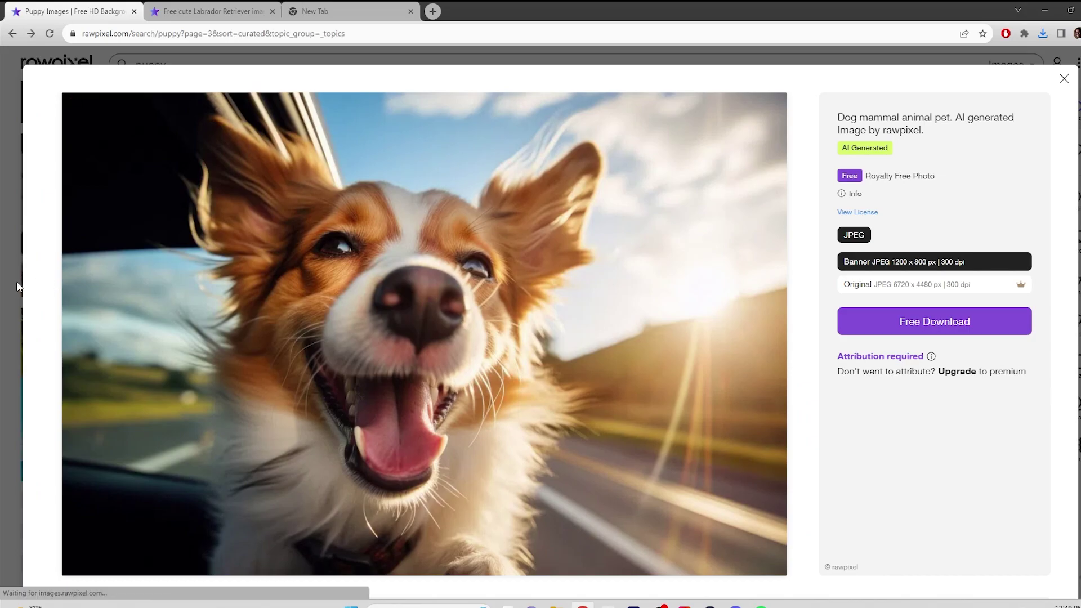
{"action": "left_click", "coordinate": [19, 285]}
Filter the puppy results to exclude AI images and show only public domain ones
{"action": "scroll", "coordinate": [996, 350], "scroll_direction": "down", "scroll_amount": 3}
{"action": "left_click", "coordinate": [996, 350]}
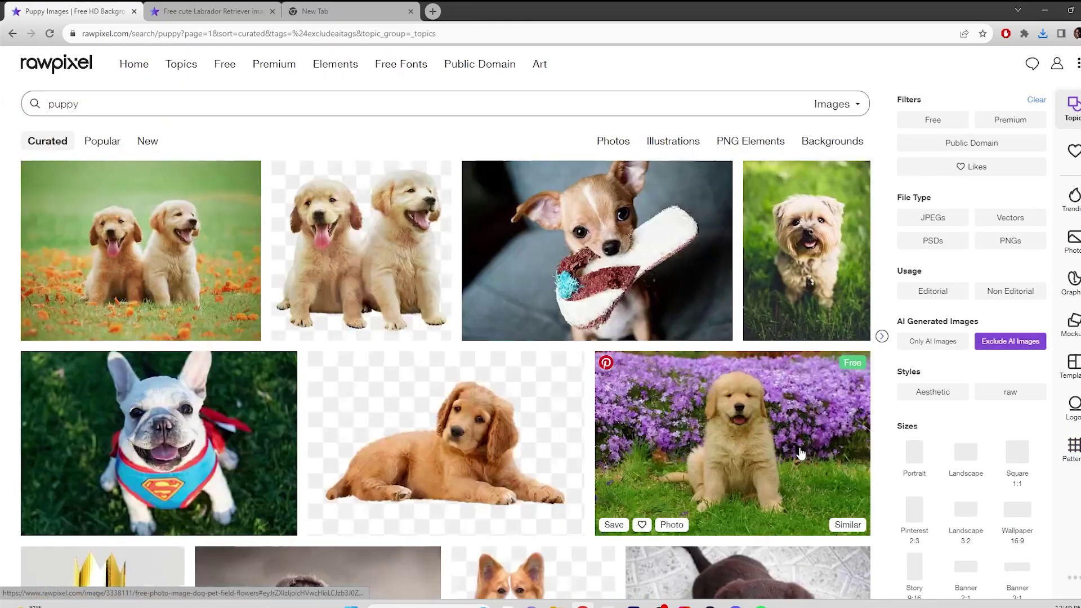
{"action": "left_click", "coordinate": [971, 143]}
Find the vintage photo of a dressed puppy hugging a kitten on results page 2 and download the Large JPEG, 1150 x 1500 px
{"action": "scroll", "coordinate": [688, 405], "scroll_direction": "down", "scroll_amount": 15}
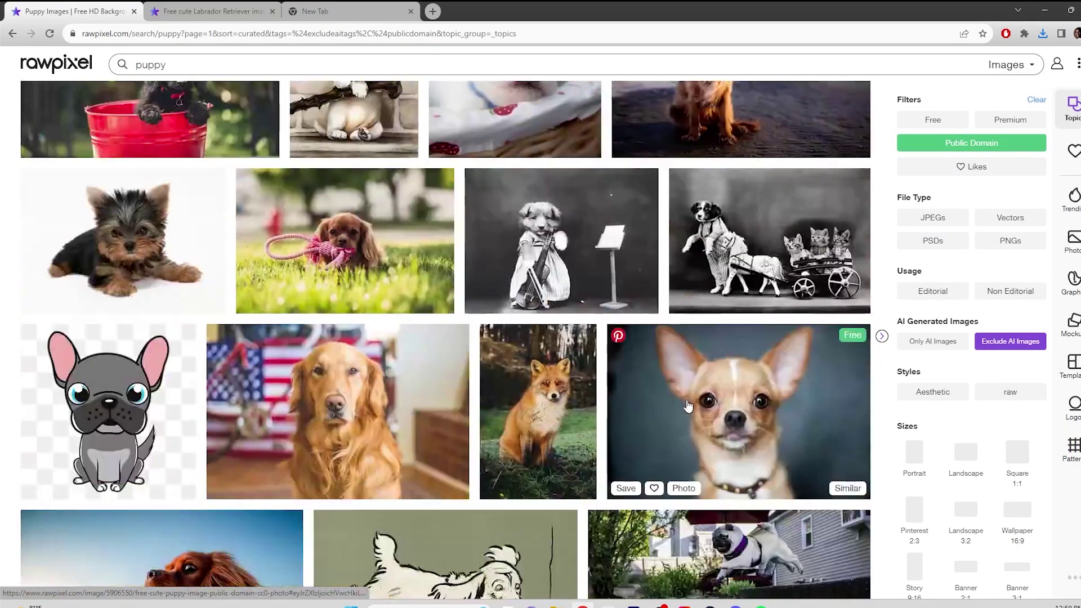
{"action": "scroll", "coordinate": [689, 402], "scroll_direction": "down", "scroll_amount": 20}
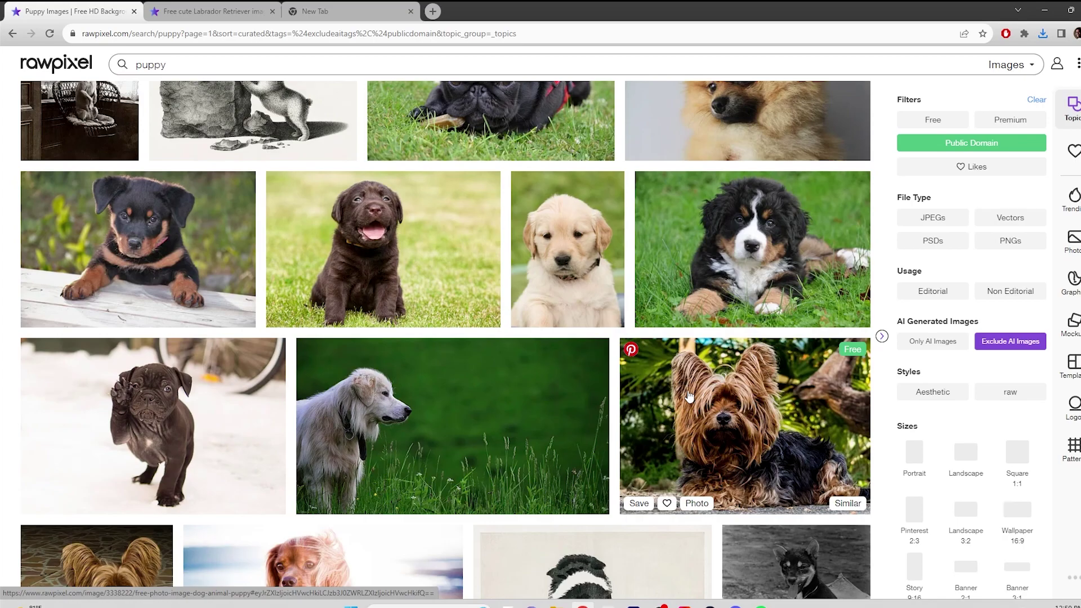
{"action": "scroll", "coordinate": [689, 396], "scroll_direction": "down", "scroll_amount": 12}
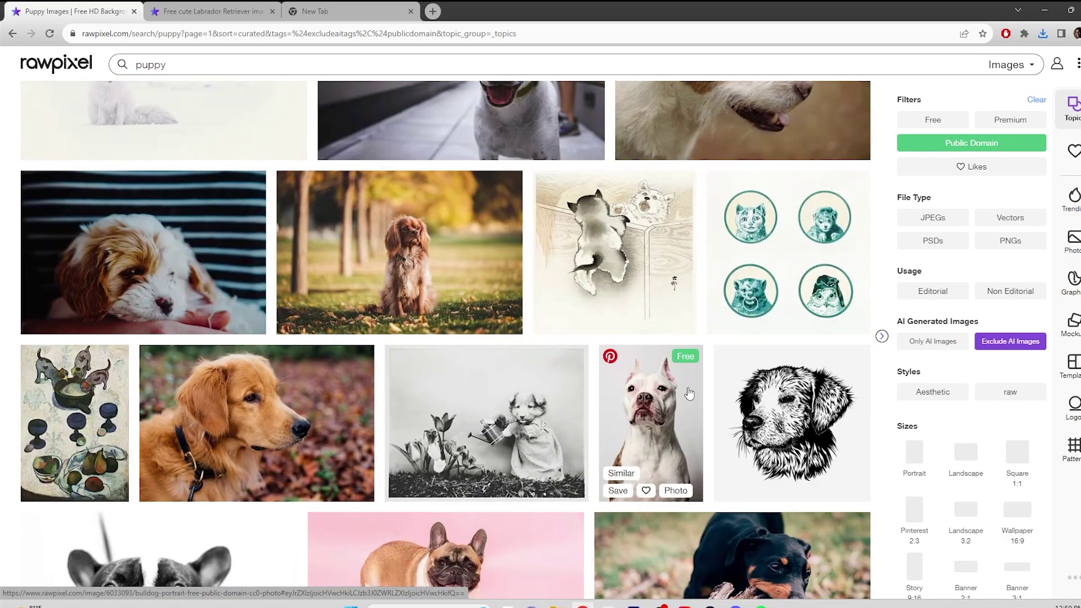
{"action": "scroll", "coordinate": [689, 393], "scroll_direction": "down", "scroll_amount": 6}
{"action": "left_click", "coordinate": [492, 385]}
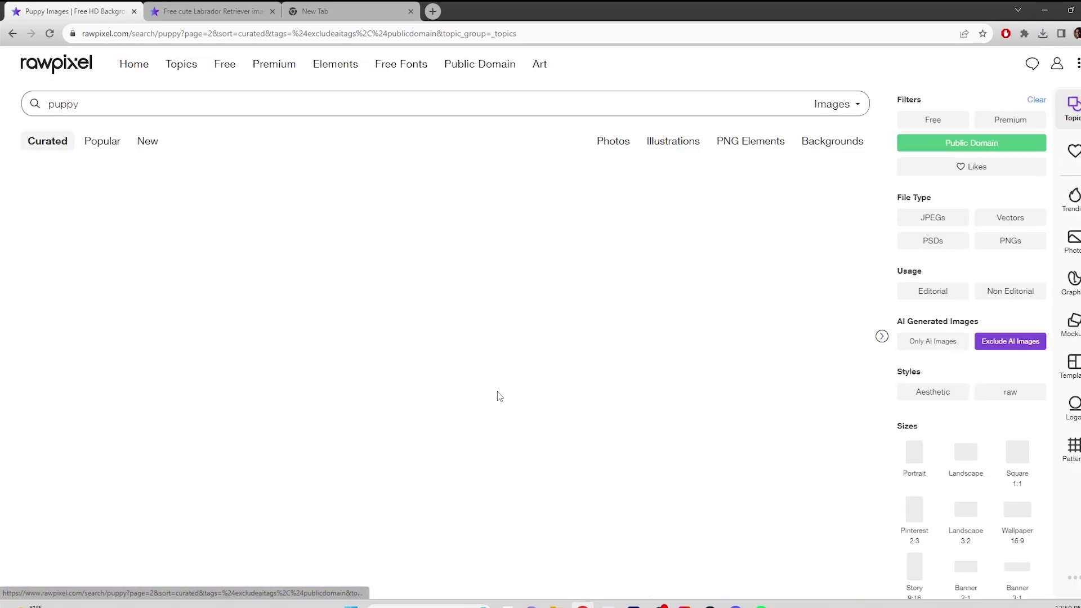
{"action": "scroll", "coordinate": [531, 394], "scroll_direction": "down", "scroll_amount": 20}
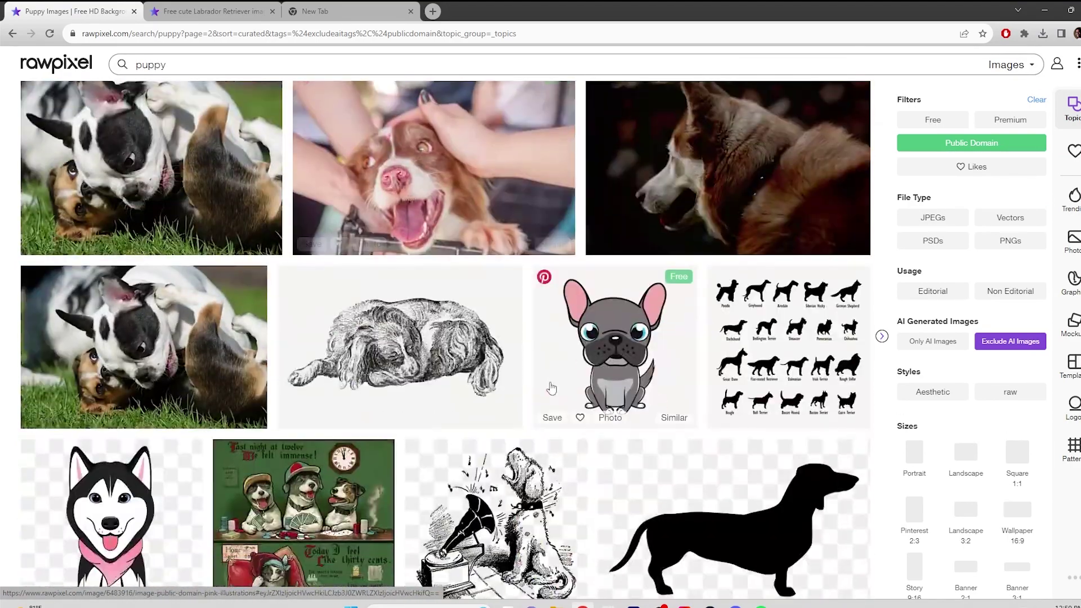
{"action": "scroll", "coordinate": [551, 388], "scroll_direction": "down", "scroll_amount": 9}
{"action": "left_click", "coordinate": [551, 388]}
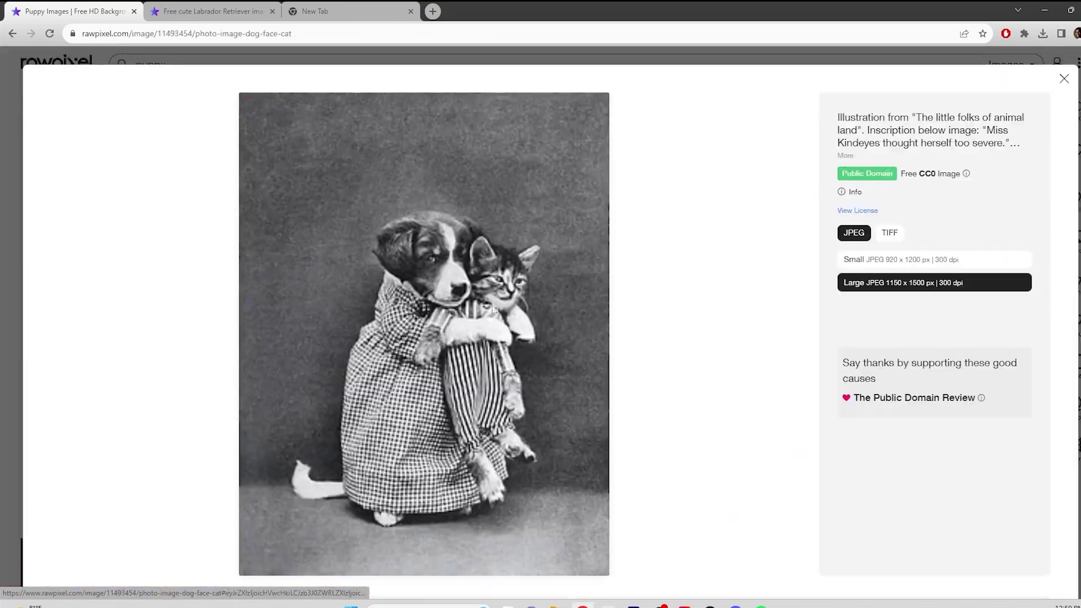
{"action": "left_click", "coordinate": [907, 320]}
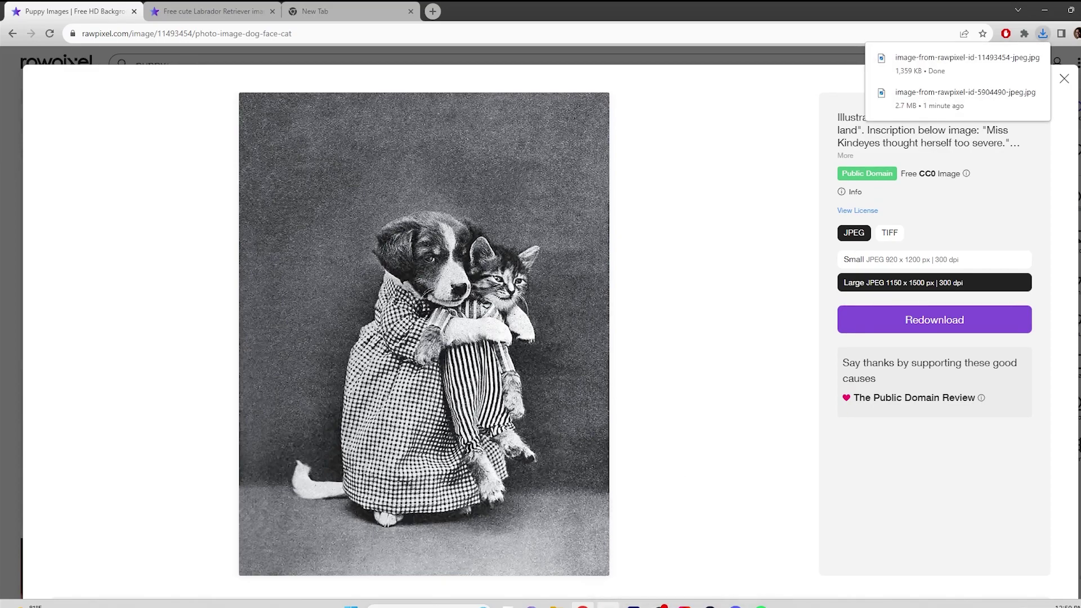
Switch to Photoshop and place image-from-rawpixel-id-11493454-jpeg from the Downloads folder into the blank Untitled-1 document
{"action": "left_click", "coordinate": [633, 605]}
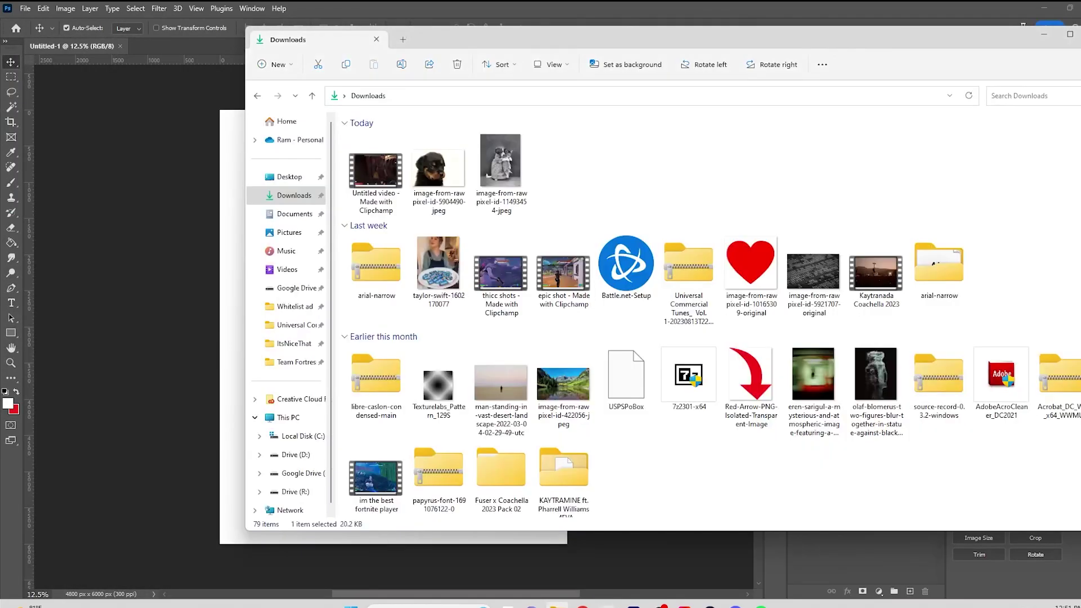
{"action": "left_click", "coordinate": [433, 172]}
{"action": "left_click", "coordinate": [488, 173]}
{"action": "left_click_drag", "start_coordinate": [489, 174], "coordinate": [224, 242]}
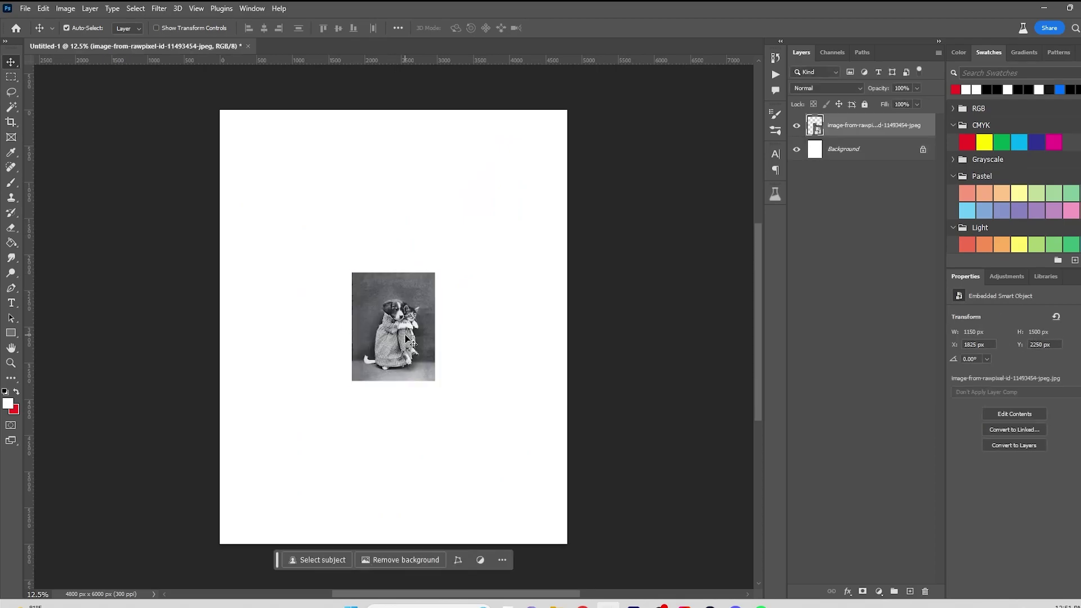
Enlarge the placed puppy and kitten photo to about 2720 x 3548 px and position it near the middle of the canvas
{"action": "key", "text": "ctrl+t"}
{"action": "left_click_drag", "start_coordinate": [393, 272], "coordinate": [393, 123]}
{"action": "key", "text": "Return"}
{"action": "left_click_drag", "start_coordinate": [437, 261], "coordinate": [436, 340]}
Open Neural Filters for the photo and download and enable the Colorize and Photo Restoration filters
{"action": "left_click", "coordinate": [159, 9]}
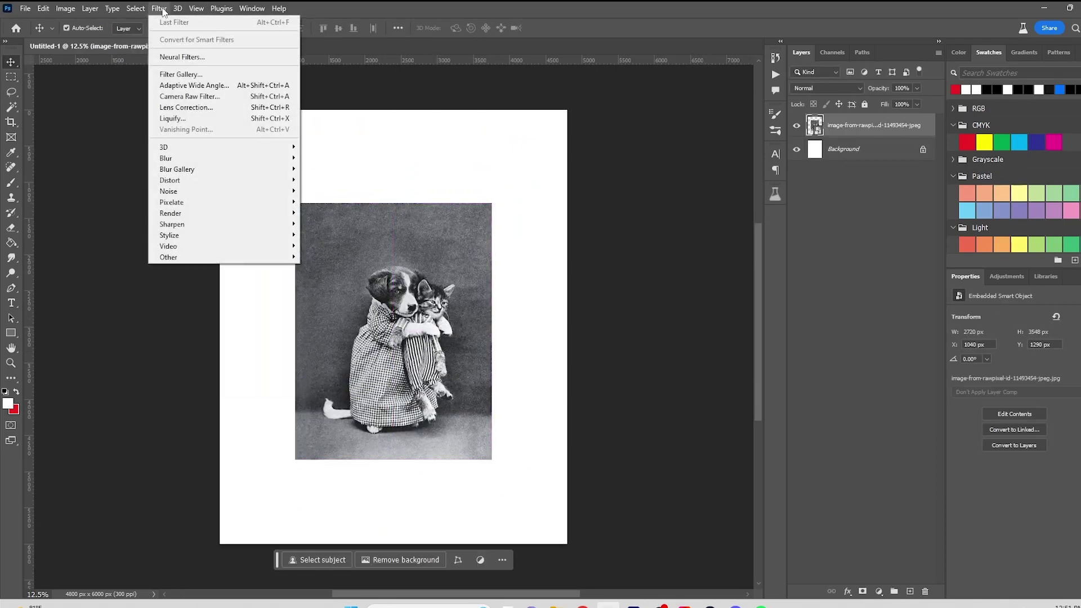
{"action": "left_click", "coordinate": [203, 75]}
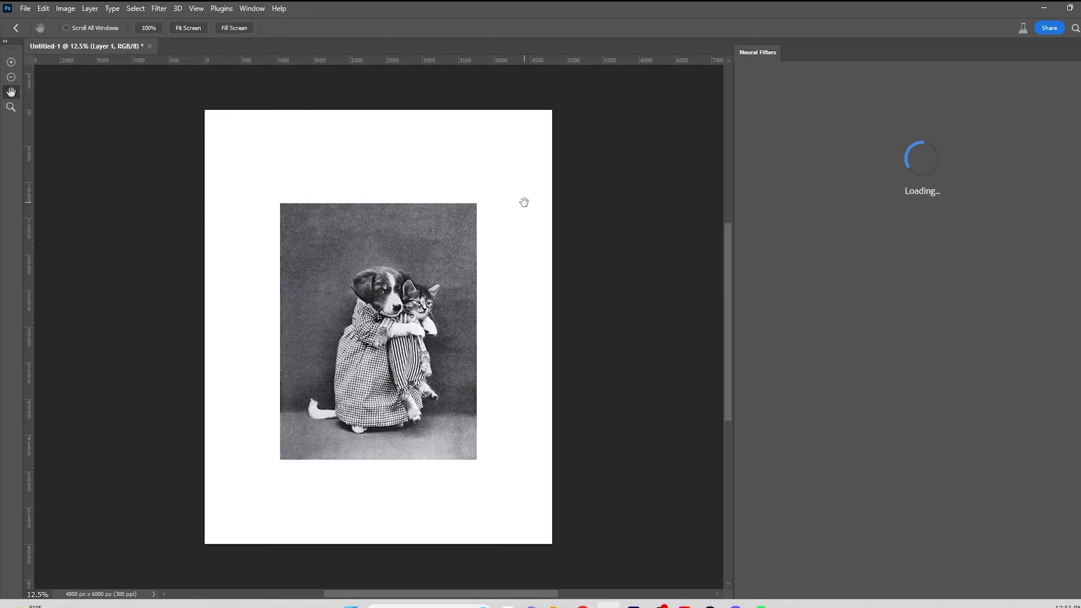
{"action": "left_click", "coordinate": [830, 341]}
{"action": "left_click", "coordinate": [800, 371]}
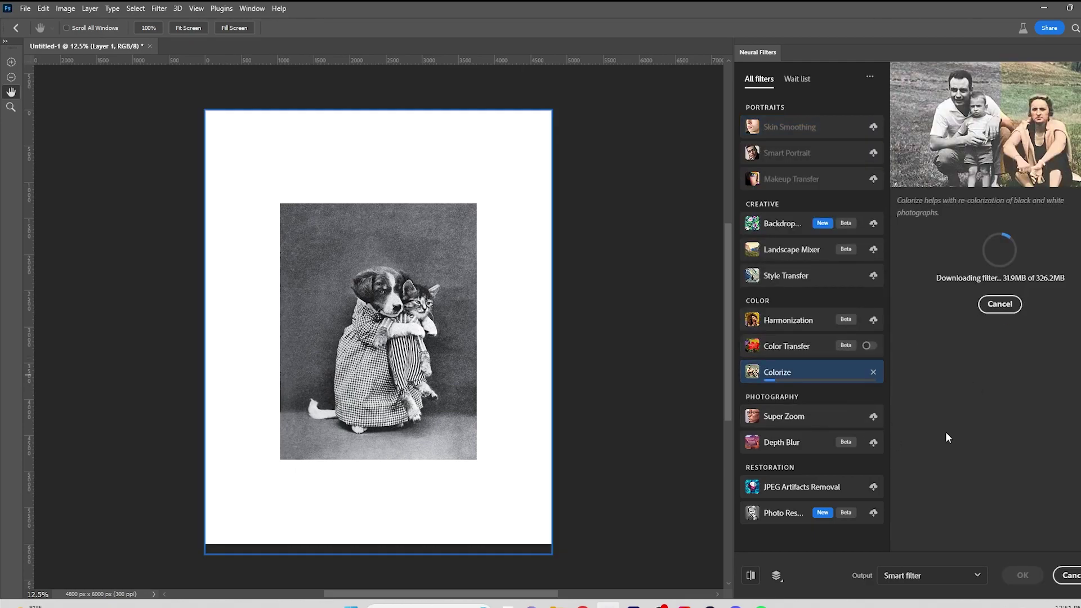
{"action": "left_click", "coordinate": [794, 513]}
{"action": "left_click", "coordinate": [1005, 317]}
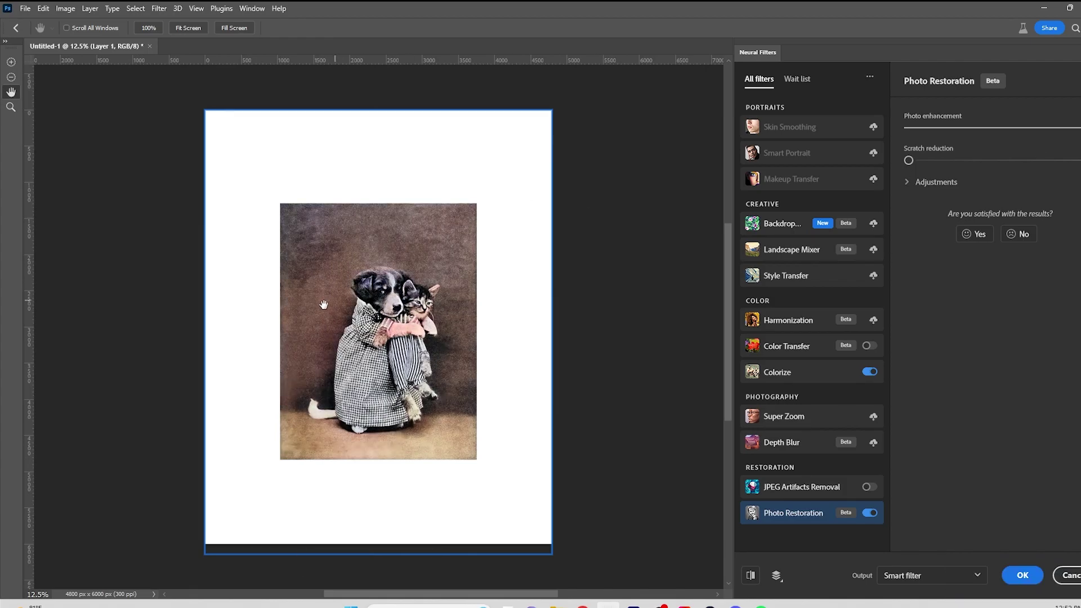
Reduce the photo enhancement strength to about halfway and turn the Photo Restoration filter off
{"action": "scroll", "coordinate": [323, 304], "scroll_direction": "up", "scroll_amount": 5}
{"action": "left_click", "coordinate": [1005, 128]}
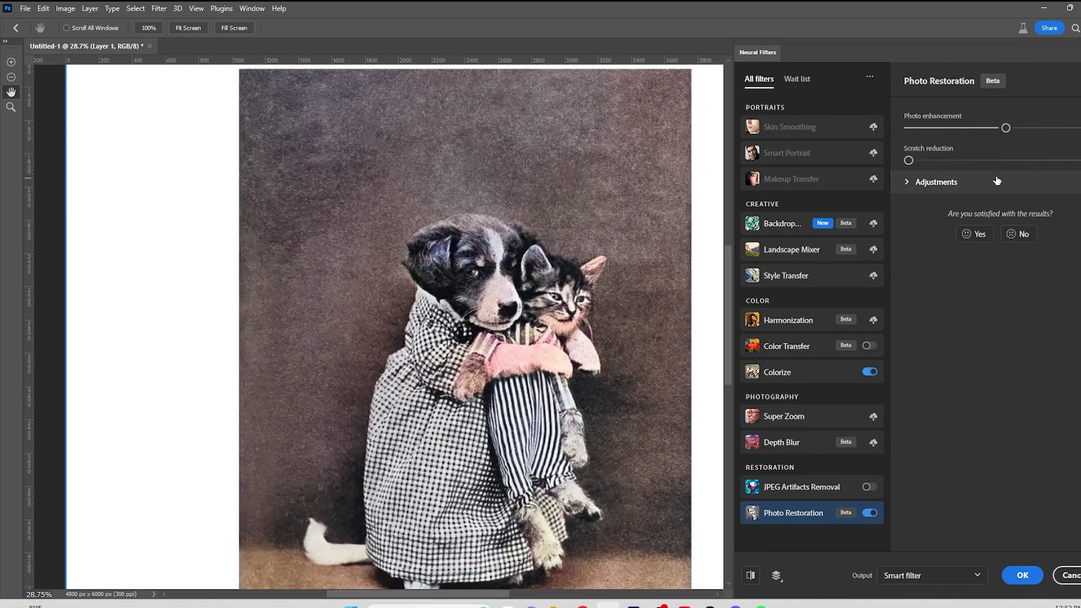
{"action": "left_click", "coordinate": [869, 512]}
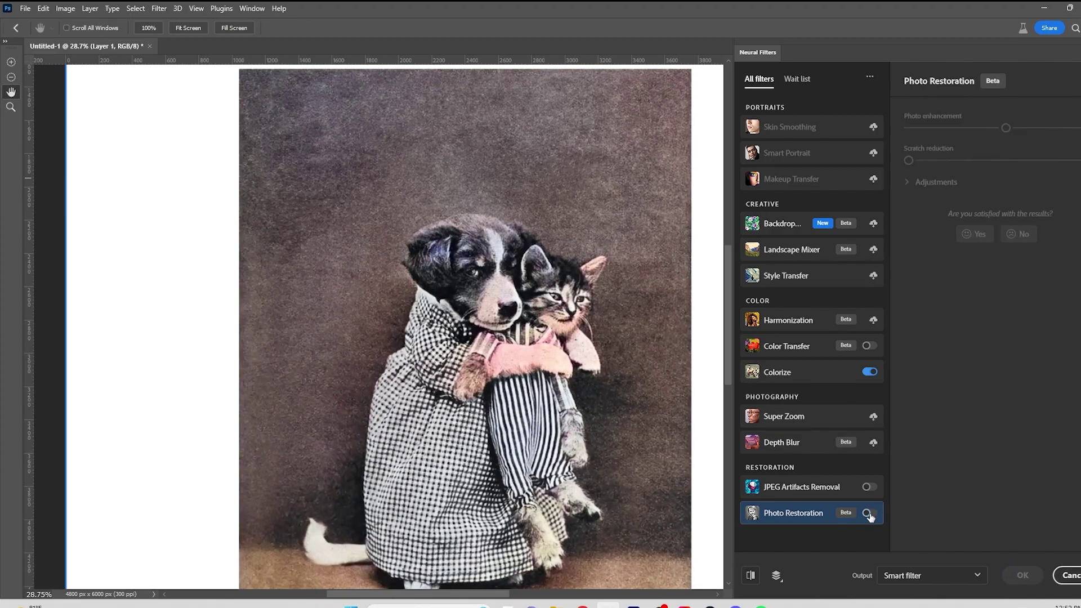
Try the Retro high contrast profile for Colorize, change it to Retro blue brown, and apply the result as a smart filter
{"action": "left_click", "coordinate": [816, 376]}
{"action": "scroll", "coordinate": [970, 453], "scroll_direction": "down", "scroll_amount": 2}
{"action": "left_click", "coordinate": [960, 323]}
{"action": "left_click", "coordinate": [968, 368]}
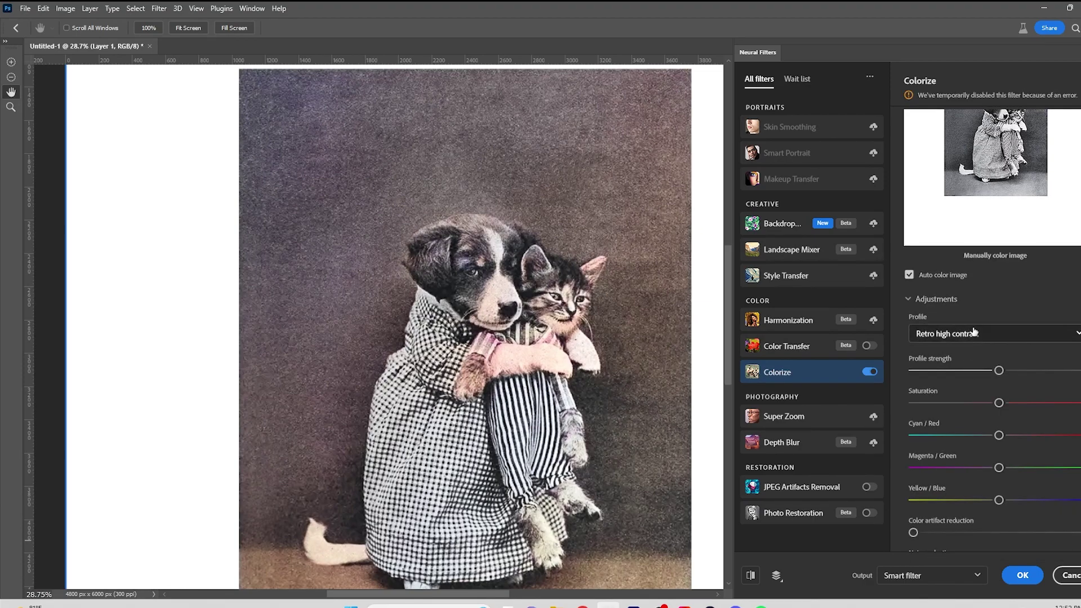
{"action": "left_click", "coordinate": [964, 336]}
{"action": "left_click", "coordinate": [951, 393]}
{"action": "scroll", "coordinate": [960, 359], "scroll_direction": "down", "scroll_amount": 3}
{"action": "left_click", "coordinate": [1022, 575]}
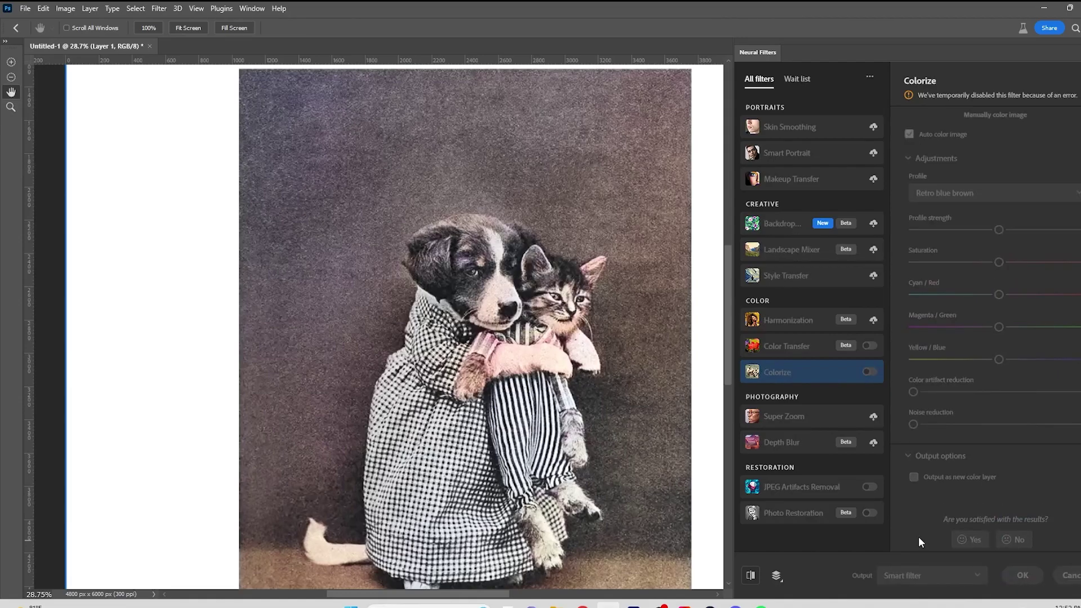
Scale the photo up to about 3182 x 4150 px and place it near the upper part of the canvas
{"action": "scroll", "coordinate": [394, 260], "scroll_direction": "down", "scroll_amount": 3}
{"action": "scroll", "coordinate": [462, 254], "scroll_direction": "up", "scroll_amount": 4}
{"action": "scroll", "coordinate": [459, 315], "scroll_direction": "down", "scroll_amount": 4}
{"action": "key", "text": "ctrl+t"}
{"action": "left_click", "coordinate": [564, 236]}
{"action": "left_click_drag", "start_coordinate": [550, 315], "coordinate": [513, 306]}
{"action": "left_click_drag", "start_coordinate": [458, 133], "coordinate": [458, 56]}
{"action": "mouse_move", "coordinate": [466, 264]}
{"action": "left_mouse_down"}
{"action": "mouse_move", "coordinate": [461, 290]}
{"action": "mouse_move", "coordinate": [461, 276]}
{"action": "left_mouse_up"}
{"action": "left_click_drag", "start_coordinate": [453, 519], "coordinate": [452, 376]}
{"action": "left_click_drag", "start_coordinate": [456, 282], "coordinate": [461, 326]}
{"action": "key", "text": "Return"}
{"action": "scroll", "coordinate": [469, 251], "scroll_direction": "up", "scroll_amount": 4}
{"action": "scroll", "coordinate": [426, 341], "scroll_direction": "down", "scroll_amount": 3}
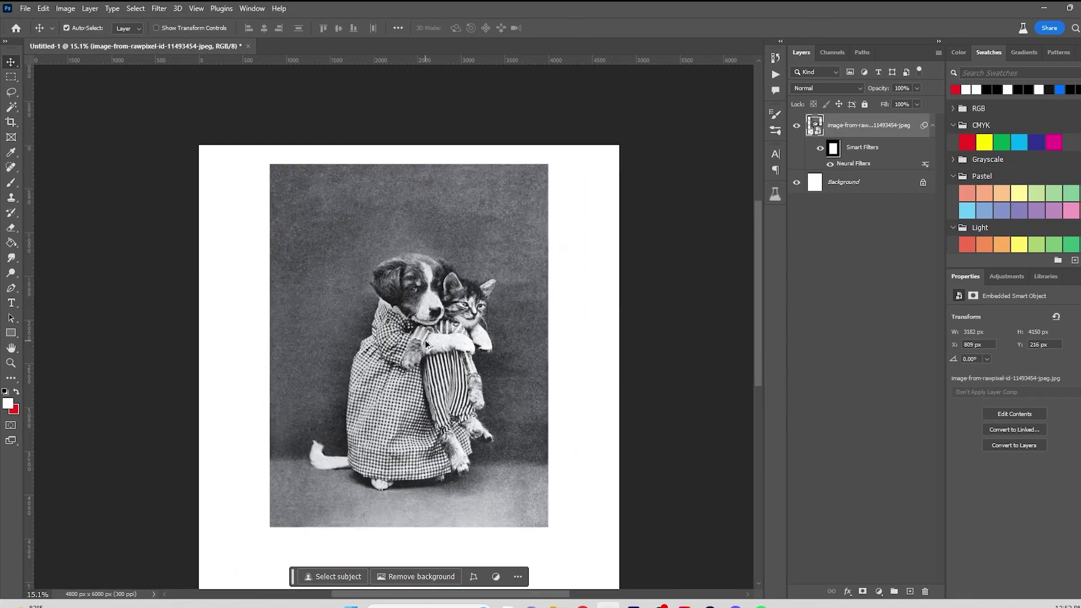
Toggle the photo layer's visibility off and on to inspect it, and reopen its Neural Filters smart filter
{"action": "scroll", "coordinate": [426, 341], "scroll_direction": "up", "scroll_amount": 2}
{"action": "left_click", "coordinate": [796, 126]}
{"action": "left_click", "coordinate": [797, 126]}
{"action": "left_click", "coordinate": [831, 163]}
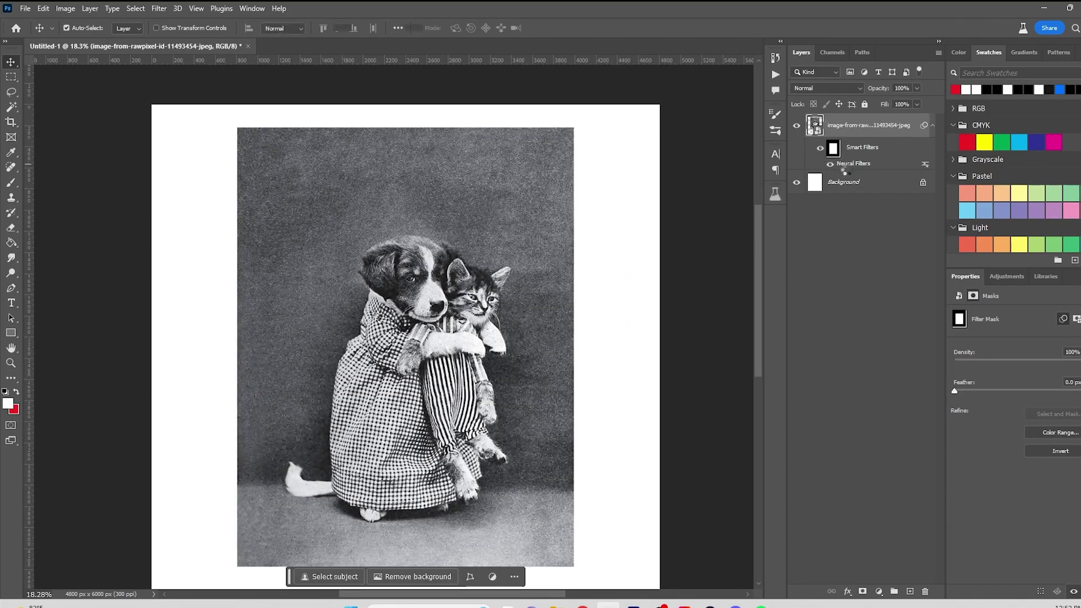
{"action": "double_click", "coordinate": [844, 165]}
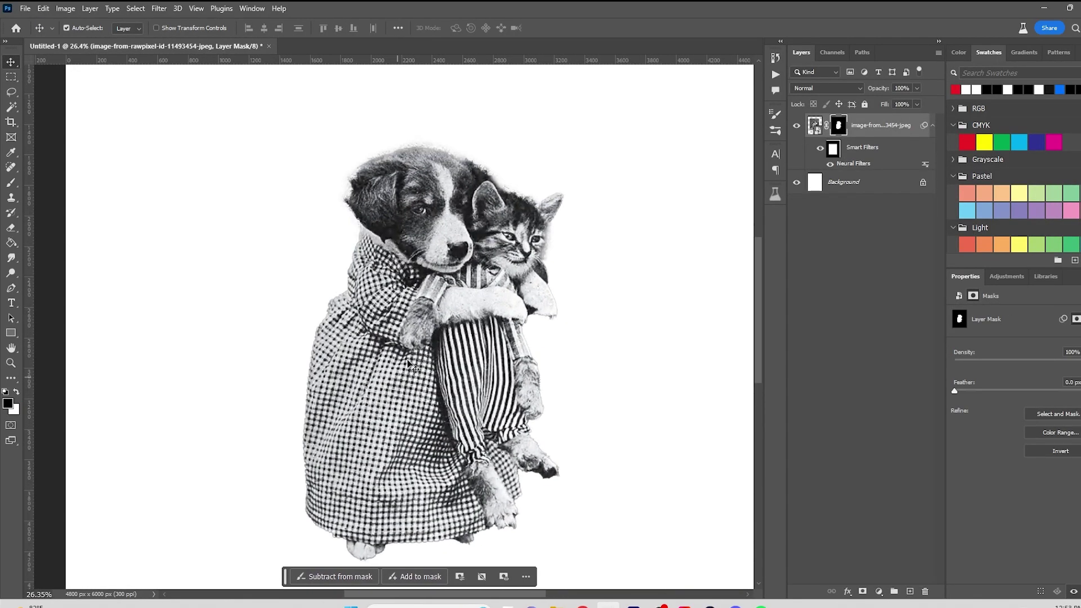
Position the masked puppy and kitten cutout horizontally centred in the upper half of the page
{"action": "left_click_drag", "start_coordinate": [463, 408], "coordinate": [461, 391]}
{"action": "scroll", "coordinate": [461, 391], "scroll_direction": "down", "scroll_amount": 5}
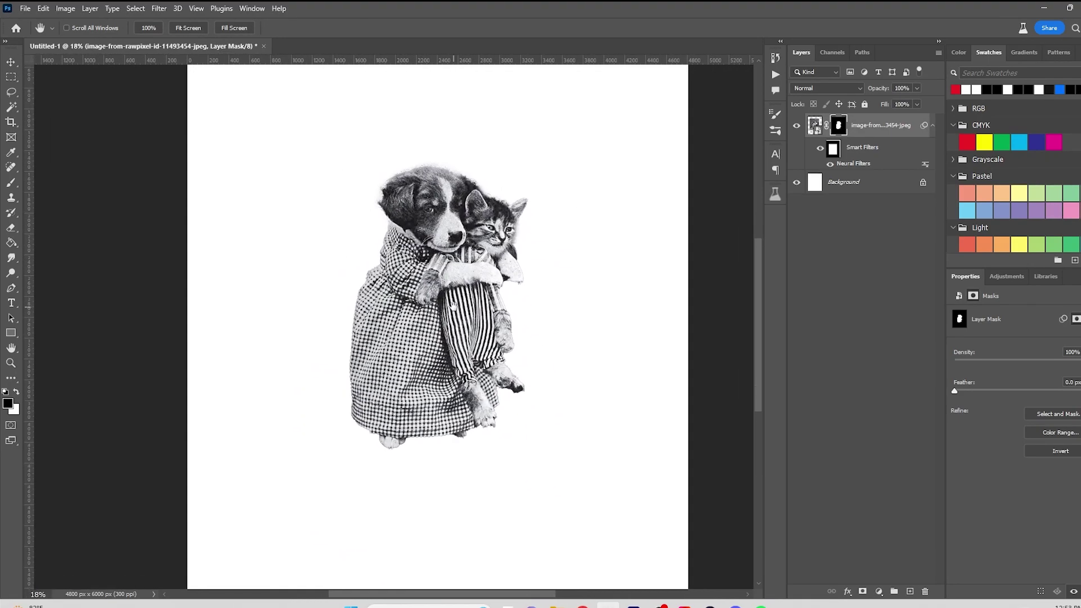
{"action": "key", "text": "v"}
{"action": "left_click_drag", "start_coordinate": [454, 314], "coordinate": [457, 251]}
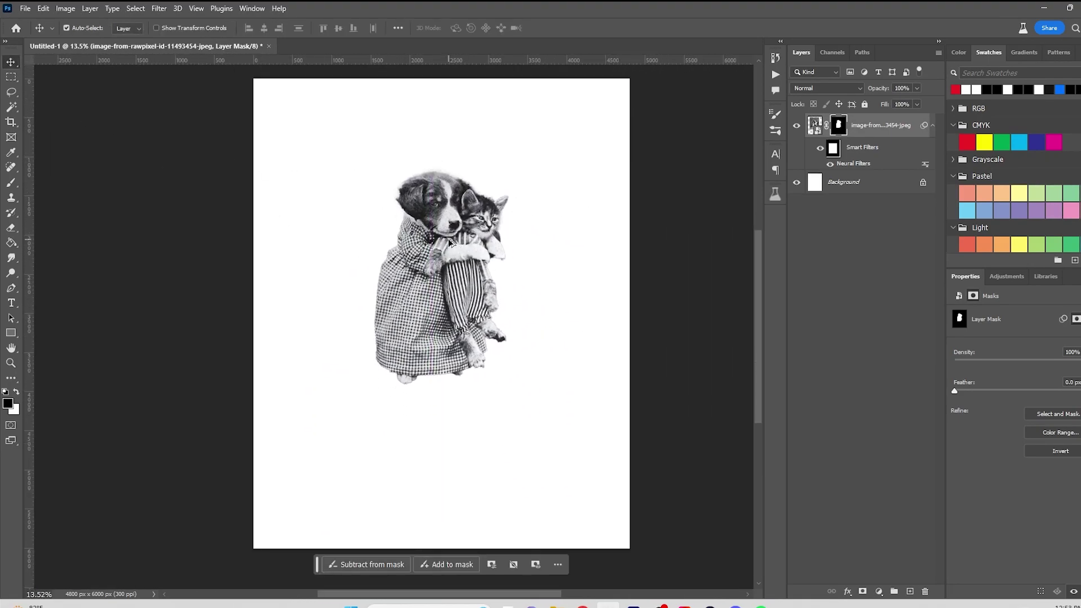
Add the text "Puppy Love" above the puppy's head in black VC Garamond Condensed Medium
{"action": "scroll", "coordinate": [445, 288], "scroll_direction": "up", "scroll_amount": 5}
{"action": "mouse_move", "coordinate": [453, 398]}
{"action": "left_mouse_down"}
{"action": "mouse_move", "coordinate": [447, 416]}
{"action": "mouse_move", "coordinate": [474, 418]}
{"action": "mouse_move", "coordinate": [454, 383]}
{"action": "left_mouse_up"}
{"action": "scroll", "coordinate": [459, 361], "scroll_direction": "down", "scroll_amount": 7}
{"action": "scroll", "coordinate": [459, 360], "scroll_direction": "up", "scroll_amount": 3}
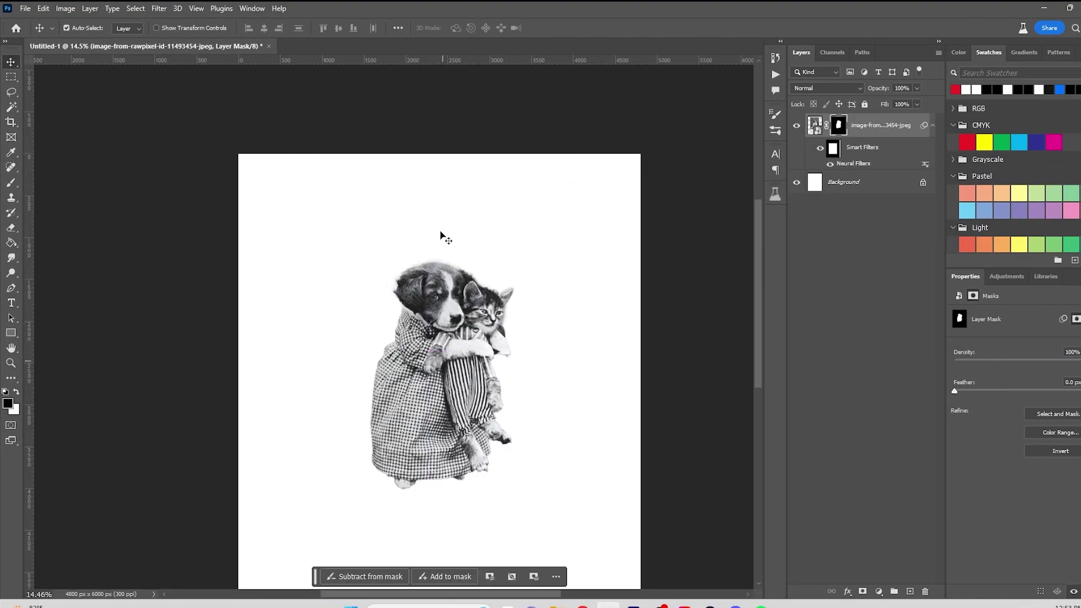
{"action": "key", "text": "t"}
{"action": "left_click", "coordinate": [441, 231]}
{"action": "key", "text": "BackSpace"}
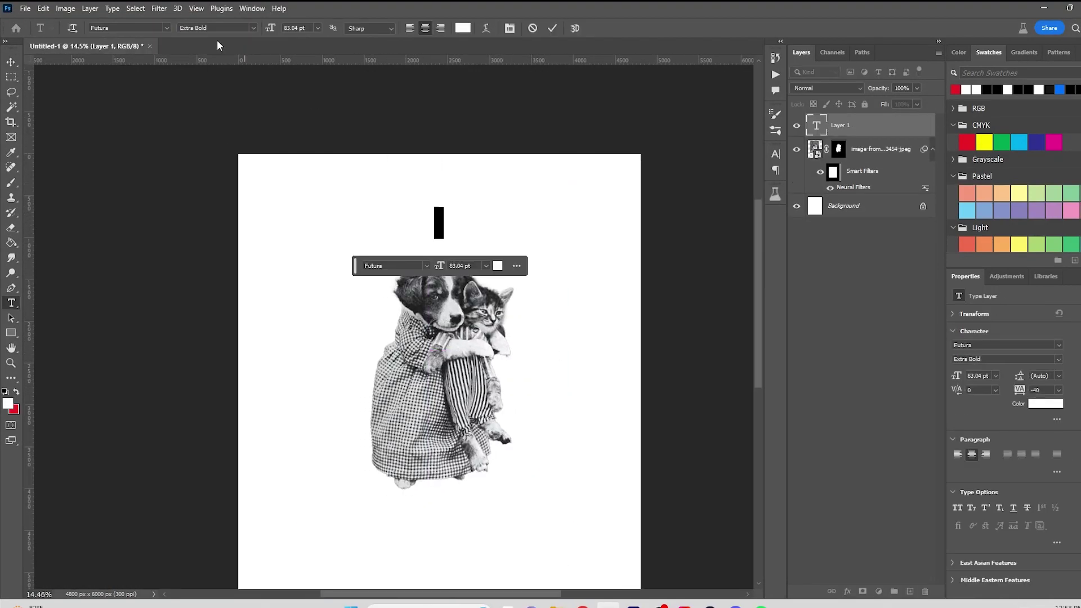
{"action": "left_click", "coordinate": [167, 28]}
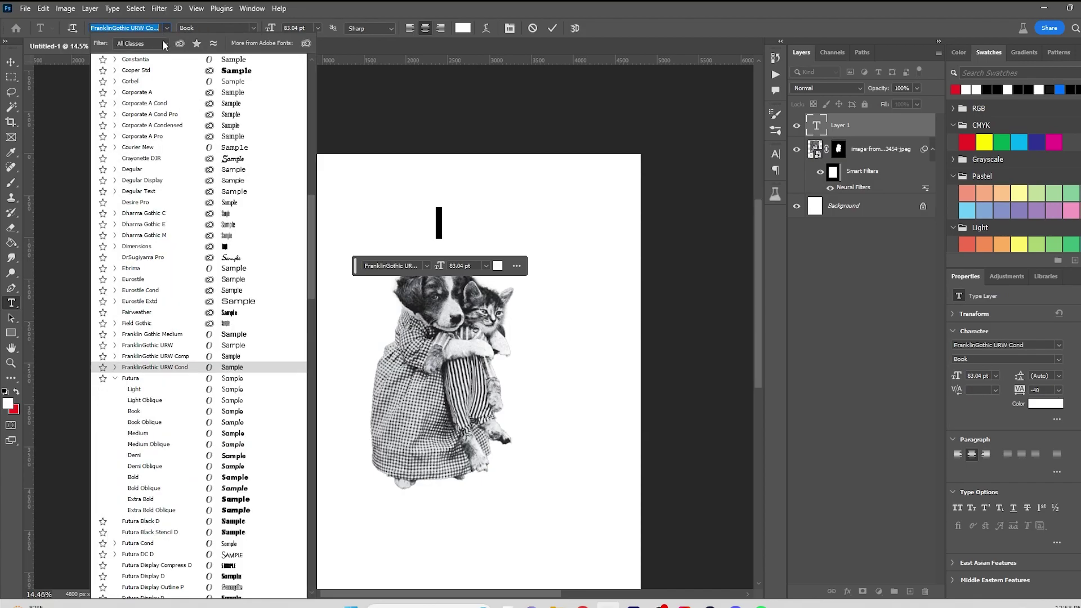
{"action": "scroll", "coordinate": [315, 89], "scroll_direction": "up", "scroll_amount": 3}
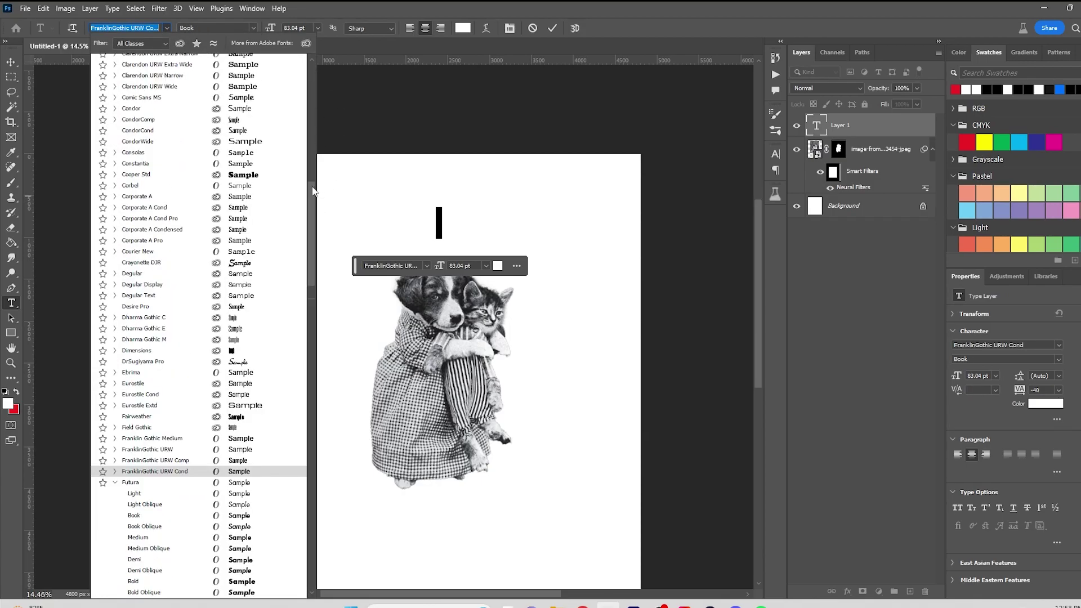
{"action": "scroll", "coordinate": [312, 90], "scroll_direction": "up", "scroll_amount": 2}
{"action": "scroll", "coordinate": [311, 134], "scroll_direction": "up", "scroll_amount": 15}
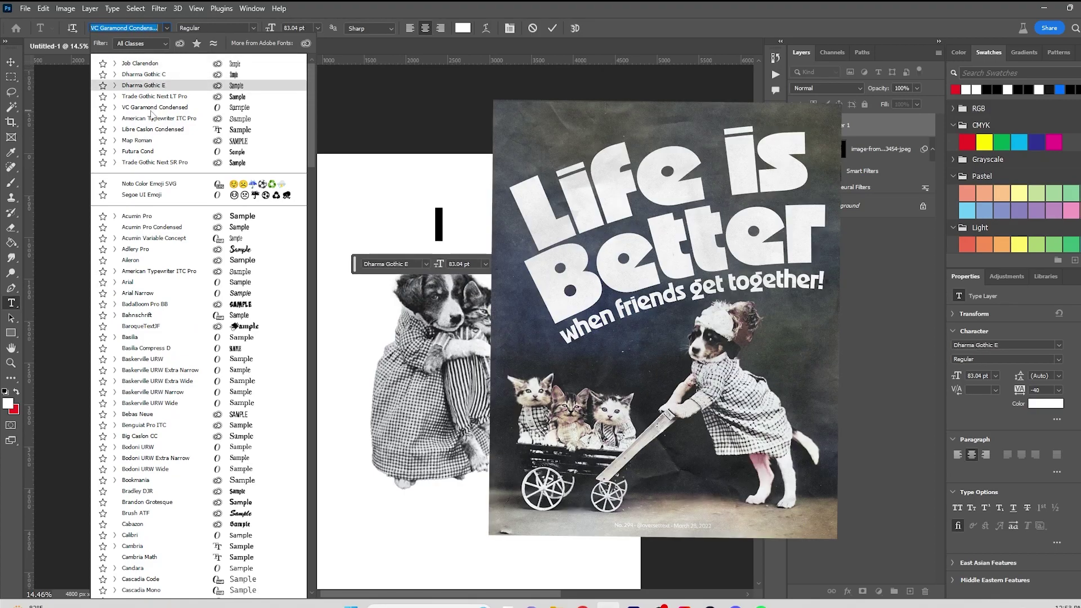
{"action": "left_click", "coordinate": [114, 107]}
{"action": "left_click", "coordinate": [159, 206]}
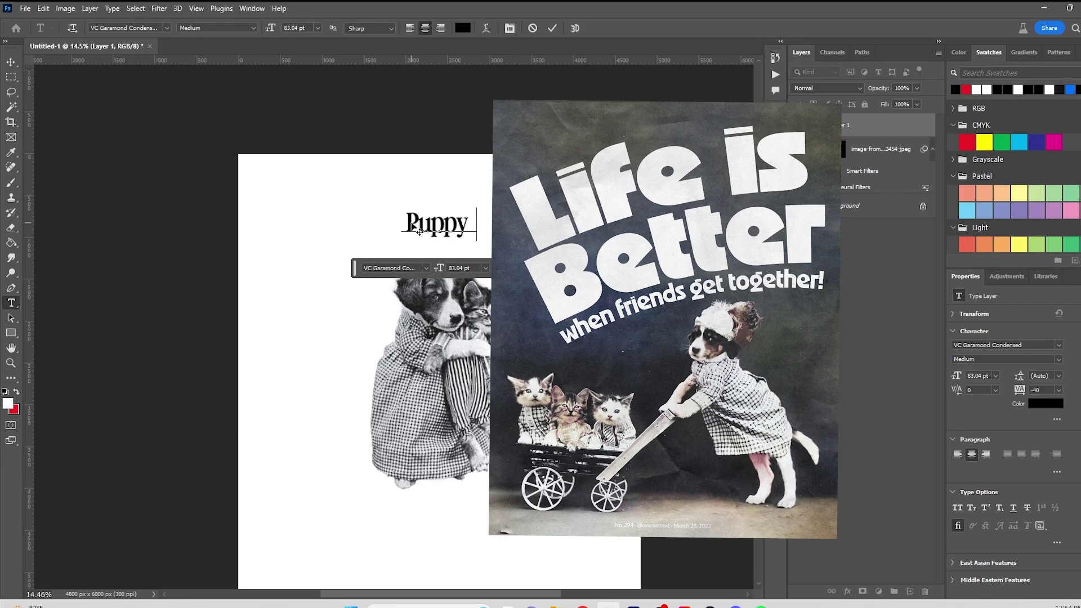
{"action": "type", "text": "Love"}
Enlarge the "Puppy Love" title to about 152.89 pt and move it beneath the cutout
{"action": "key", "text": "ctrl+t"}
{"action": "left_click_drag", "start_coordinate": [432, 204], "coordinate": [433, 459]}
{"action": "key", "text": "Return"}
Nudge the cutout and the "Puppy Love" title into horizontal alignment, with the puppy's feet just above the lettering
{"action": "mouse_move", "coordinate": [444, 416]}
{"action": "left_mouse_down"}
{"action": "mouse_move", "coordinate": [444, 381]}
{"action": "mouse_move", "coordinate": [444, 395]}
{"action": "left_mouse_up"}
{"action": "left_click_drag", "start_coordinate": [466, 482], "coordinate": [475, 483]}
{"action": "mouse_move", "coordinate": [452, 372]}
{"action": "left_mouse_down"}
{"action": "mouse_move", "coordinate": [461, 380]}
{"action": "mouse_move", "coordinate": [460, 370]}
{"action": "left_mouse_up"}
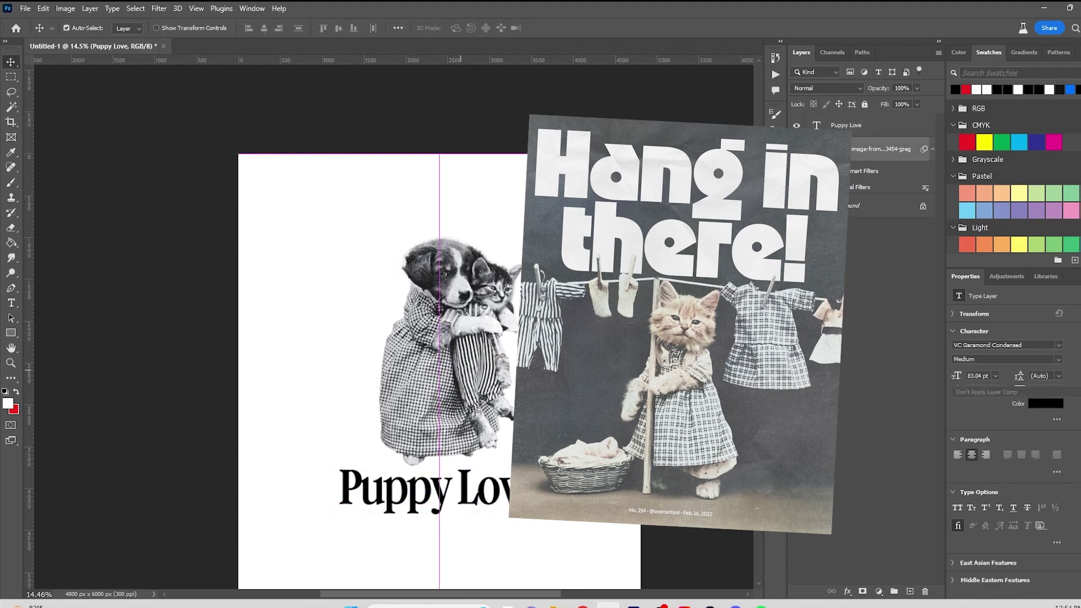
{"action": "scroll", "coordinate": [468, 490], "scroll_direction": "down", "scroll_amount": 6}
{"action": "left_click", "coordinate": [467, 488]}
{"action": "scroll", "coordinate": [466, 488], "scroll_direction": "up", "scroll_amount": 4}
{"action": "left_click_drag", "start_coordinate": [468, 482], "coordinate": [411, 484]}
{"action": "mouse_move", "coordinate": [453, 416]}
{"action": "left_mouse_down"}
{"action": "mouse_move", "coordinate": [443, 411]}
{"action": "mouse_move", "coordinate": [453, 411]}
{"action": "left_mouse_up"}
{"action": "left_click_drag", "start_coordinate": [471, 341], "coordinate": [471, 337]}
Select the cutout and the title together and shift them up slightly on the page
{"action": "scroll", "coordinate": [431, 366], "scroll_direction": "up", "scroll_amount": 5}
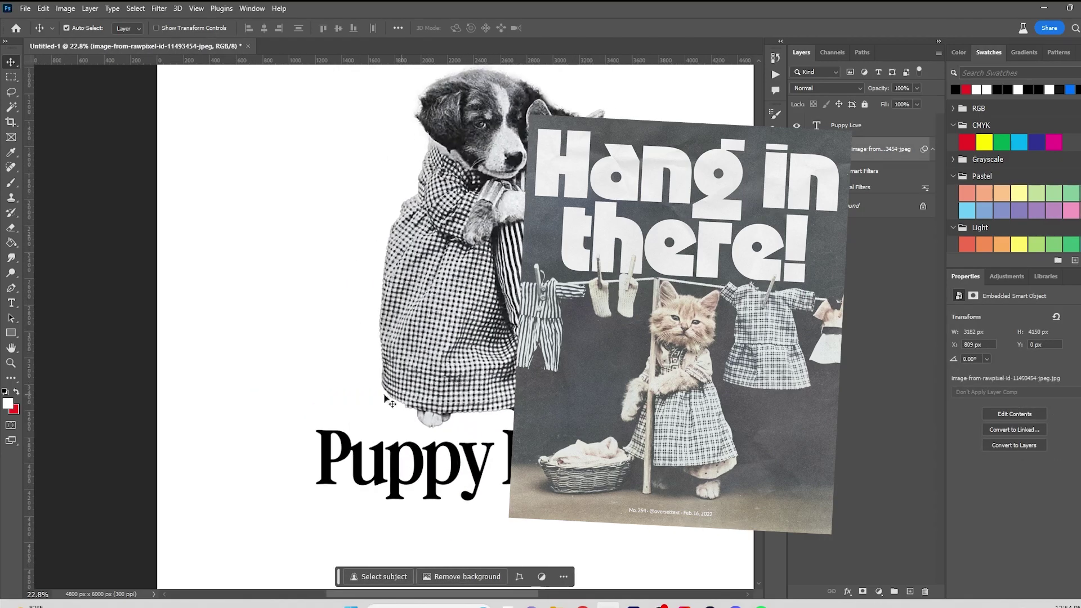
{"action": "scroll", "coordinate": [268, 292], "scroll_direction": "down", "scroll_amount": 4}
{"action": "left_click_drag", "start_coordinate": [268, 292], "coordinate": [382, 394]}
{"action": "left_click_drag", "start_coordinate": [382, 276], "coordinate": [377, 250]}
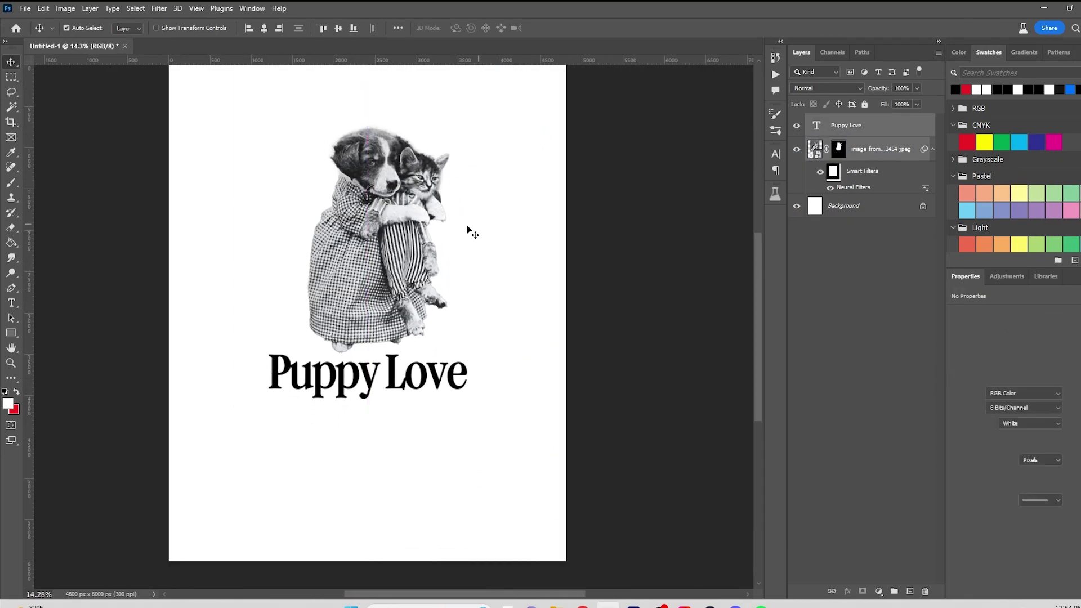
{"action": "left_click", "coordinate": [468, 229]}
Delete the Neural Filters smart filter from the puppy and kitten photo layer
{"action": "scroll", "coordinate": [488, 381], "scroll_direction": "up", "scroll_amount": 3}
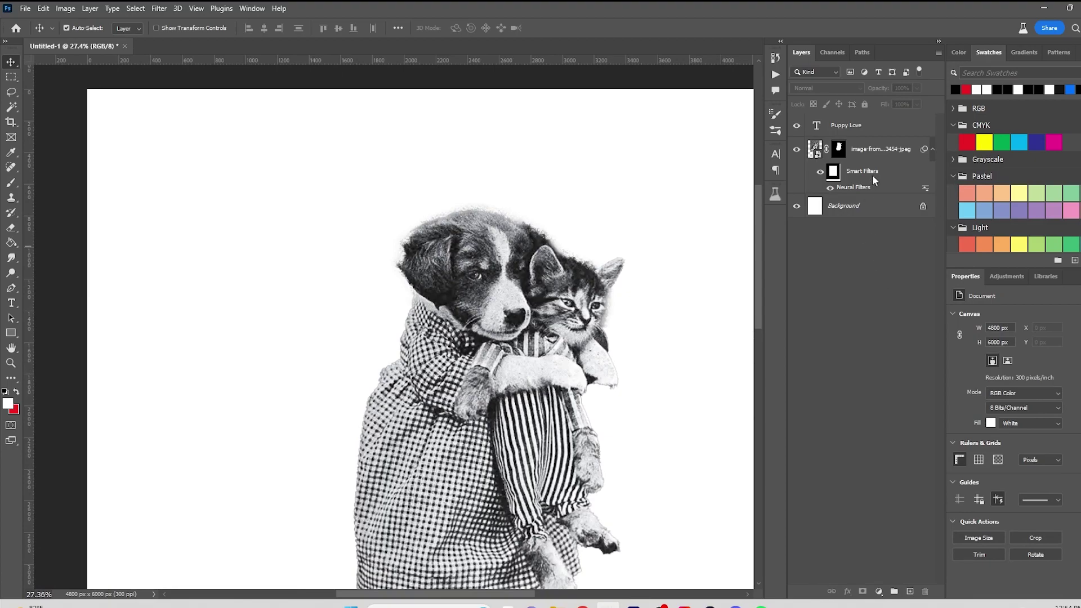
{"action": "right_click", "coordinate": [874, 180]}
{"action": "left_click", "coordinate": [912, 214]}
{"action": "left_click", "coordinate": [166, 7]}
{"action": "left_click", "coordinate": [636, 294]}
{"action": "scroll", "coordinate": [637, 295], "scroll_direction": "down", "scroll_amount": 5}
{"action": "left_click_drag", "start_coordinate": [381, 369], "coordinate": [381, 378]}
Try extending the title to "You can call it Puppy Love" and scaling the longer line down to fit the page
{"action": "double_click", "coordinate": [242, 421]}
{"action": "double_click", "coordinate": [243, 421]}
{"action": "type", "text": "You can cal"}
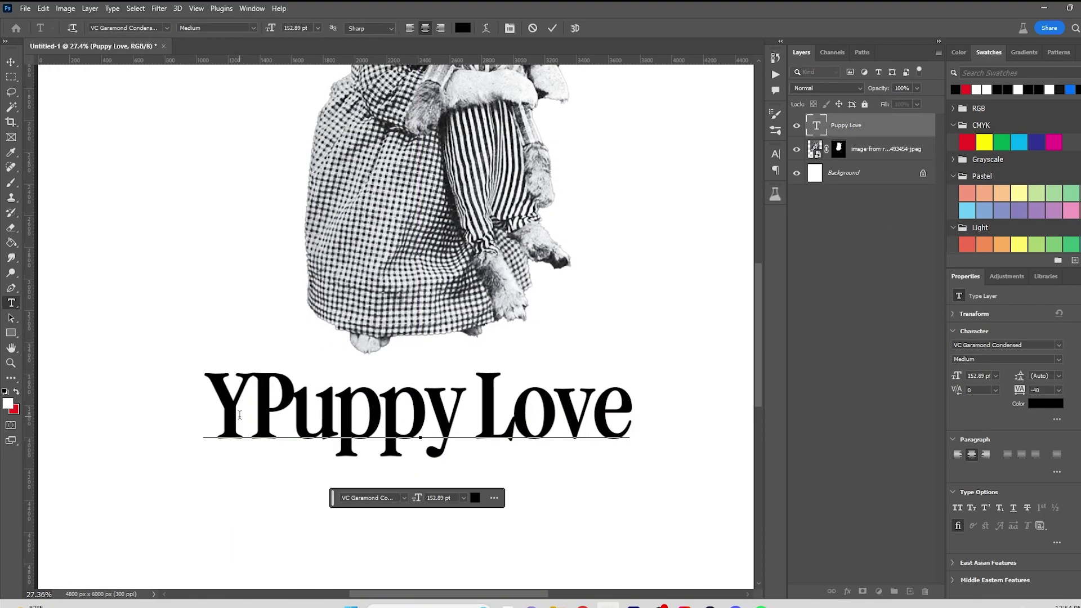
{"action": "type", "text": "l it"}
{"action": "scroll", "coordinate": [239, 414], "scroll_direction": "down", "scroll_amount": 3}
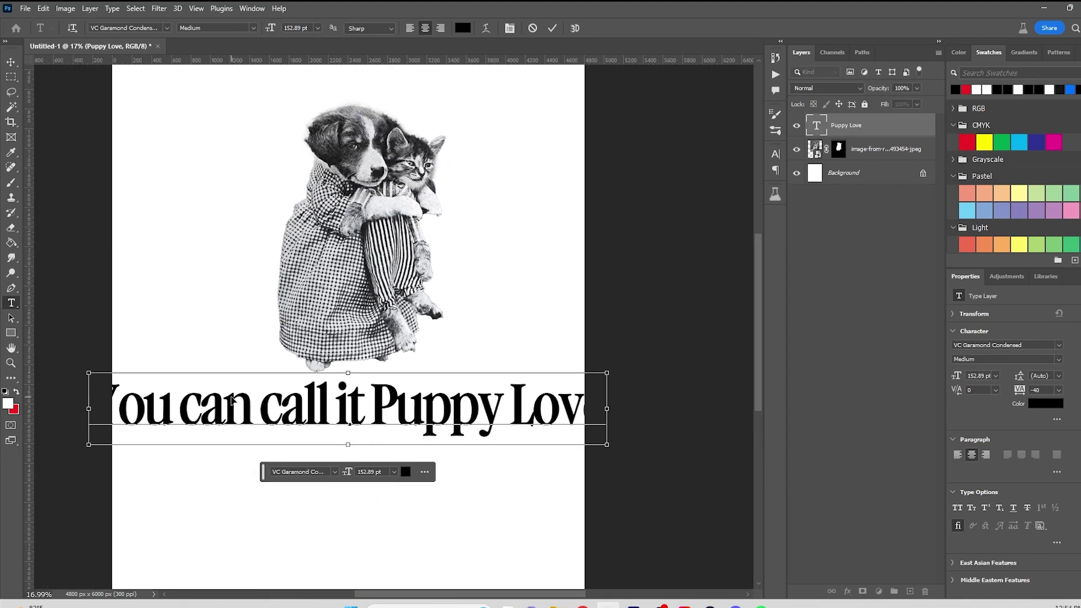
{"action": "key", "text": "ctrl+t"}
{"action": "left_click_drag", "start_coordinate": [353, 443], "coordinate": [347, 415]}
{"action": "key", "text": "Return"}
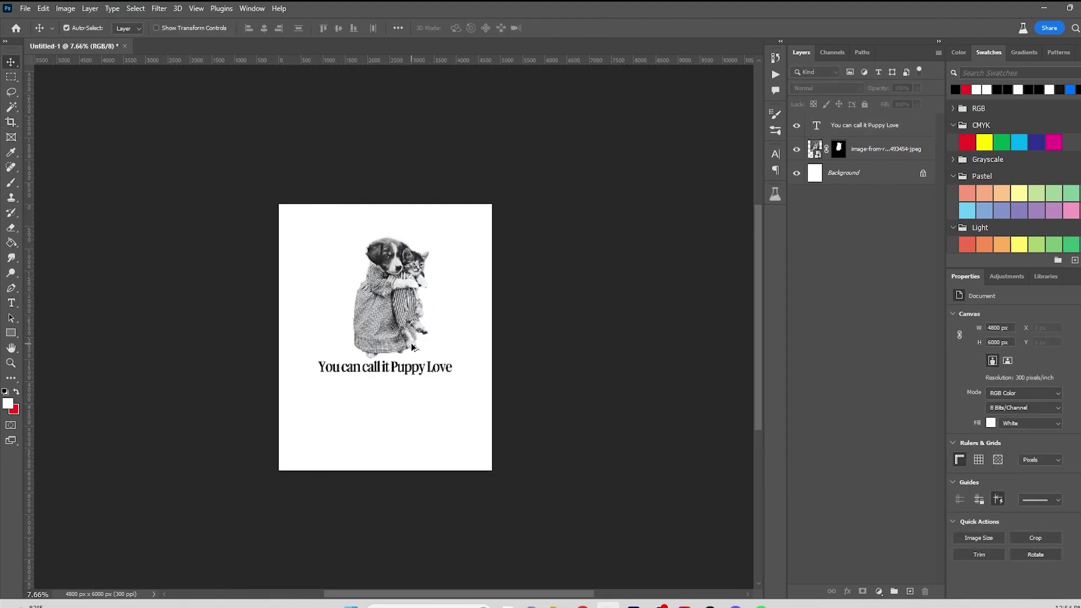
{"action": "key", "text": "ctrl+z"}
{"action": "key", "text": "ctrl+z"}
Tighten the kerning before the "y" of "Puppy" in the title to -40
{"action": "scroll", "coordinate": [400, 389], "scroll_direction": "up", "scroll_amount": 3}
{"action": "double_click", "coordinate": [388, 342]}
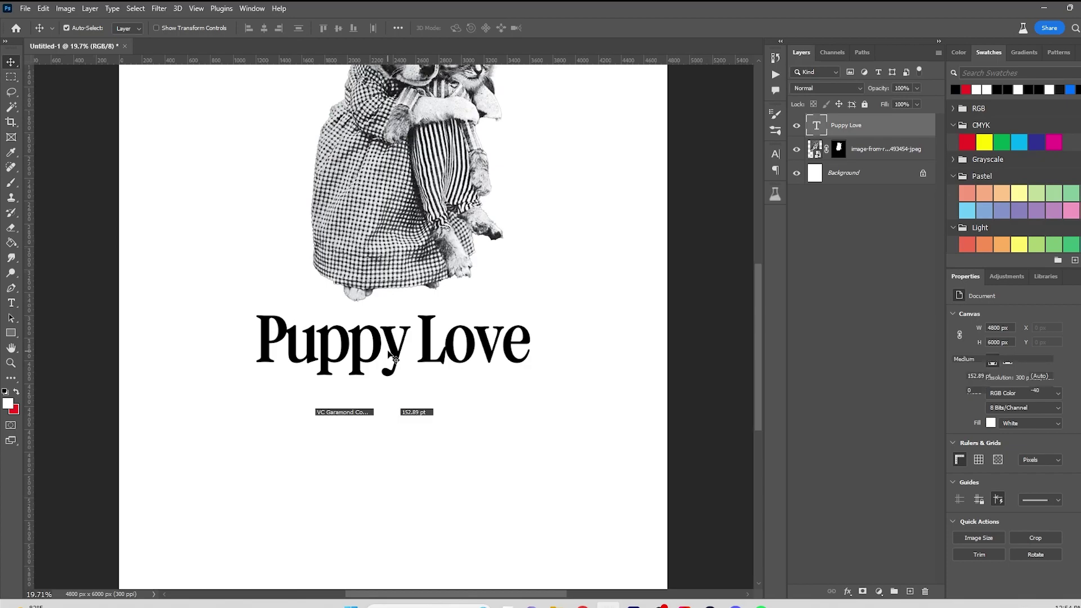
{"action": "key", "text": "alt+Left"}
{"action": "key", "text": "alt+Left"}
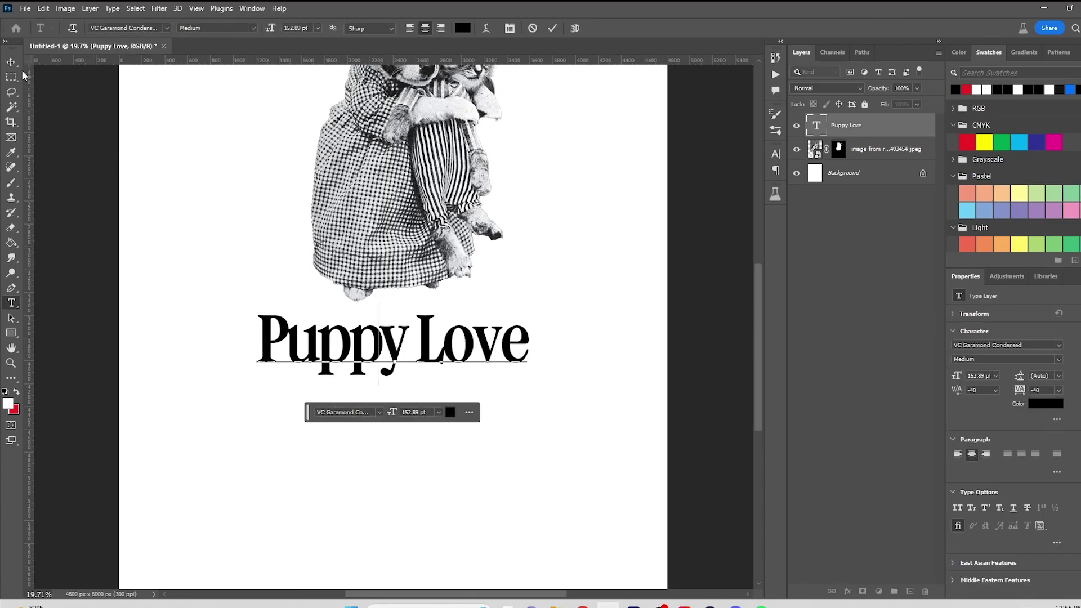
Add a separate text line "You can call it" below the title and set its style to Medium Italic
{"action": "left_click", "coordinate": [398, 454]}
{"action": "left_click", "coordinate": [394, 452]}
{"action": "type", "text": "You can call it"}
{"action": "key", "text": "ctrl+a"}
{"action": "left_click", "coordinate": [217, 27]}
{"action": "left_click", "coordinate": [219, 121]}
Tighten the kerning after the "Y" in the "You can call it" line to -80
{"action": "left_click", "coordinate": [320, 440]}
{"action": "key", "text": "alt+Left"}
{"action": "key", "text": "alt+Left"}
{"action": "key", "text": "alt+Left"}
{"action": "key", "text": "alt+Left"}
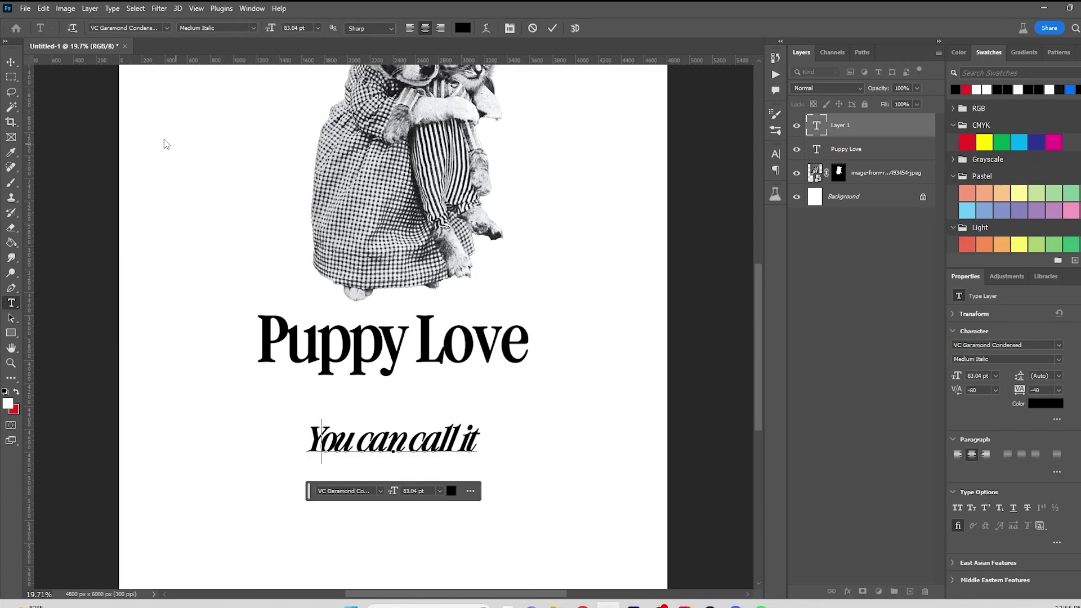
Move the "You can call it" line above the word "Puppy" and scale it down to about 38.1 pt
{"action": "left_click", "coordinate": [11, 62]}
{"action": "left_click_drag", "start_coordinate": [408, 440], "coordinate": [383, 302]}
{"action": "key", "text": "ctrl+t"}
Duplicate the small italic line beneath "Love" and change the copy's text to "because the real thing is as Naive!"
{"action": "left_click_drag", "start_coordinate": [454, 304], "coordinate": [469, 371]}
{"action": "key", "text": "Return"}
{"action": "double_click", "coordinate": [450, 370]}
{"action": "type", "text": "b"}
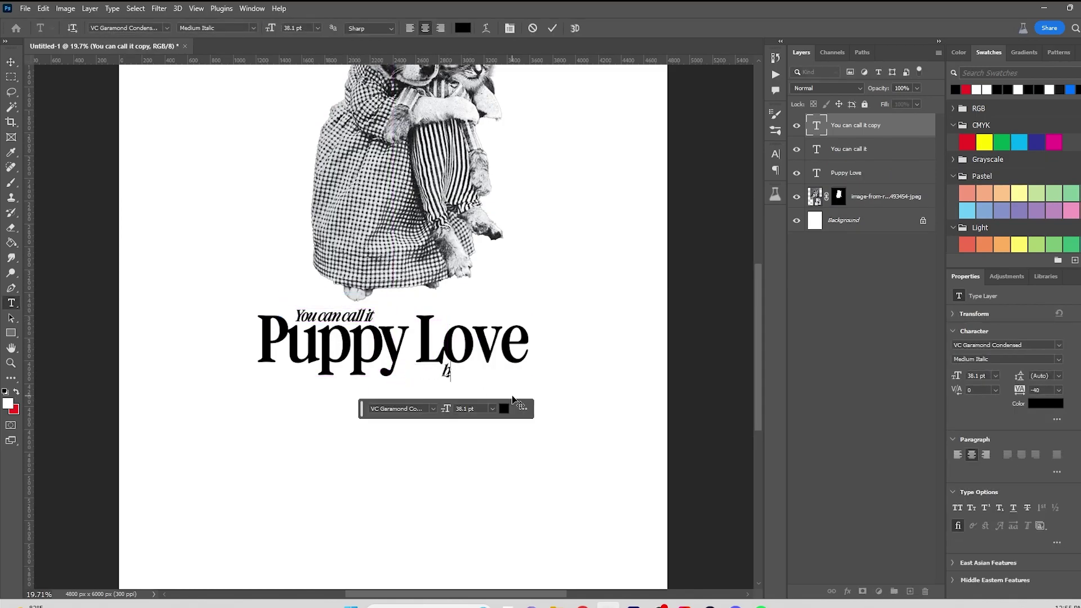
{"action": "type", "text": "ecause the real thing is as Naive!"}
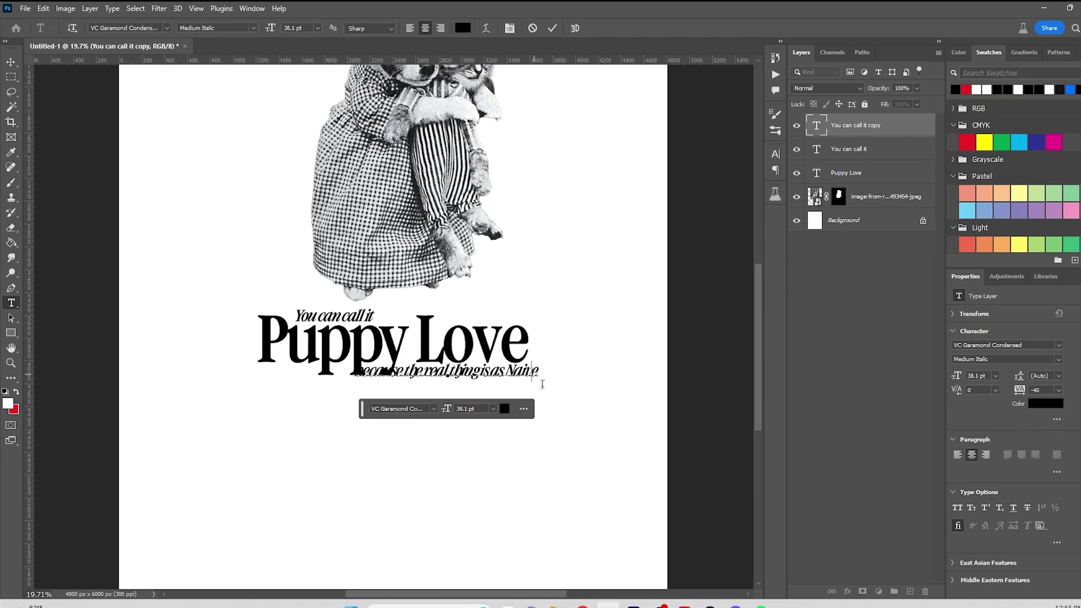
{"action": "left_click", "coordinate": [10, 63]}
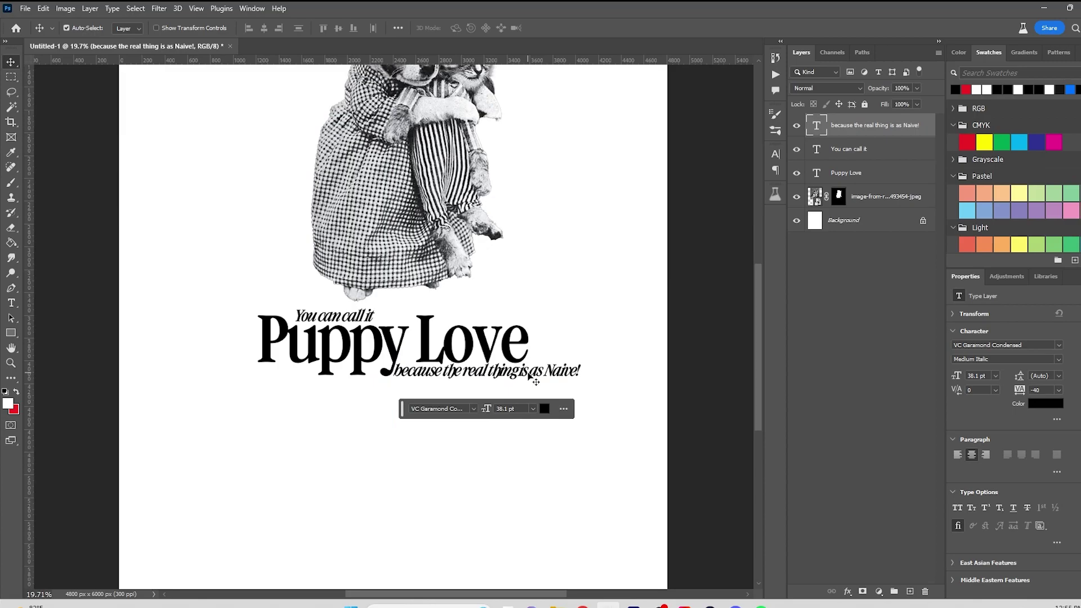
Try the Brush ATF Regular font on the "You can call it" line and reposition it over "Puppy"
{"action": "key", "text": "alt+bracketleft"}
{"action": "type", "text": "bru"}
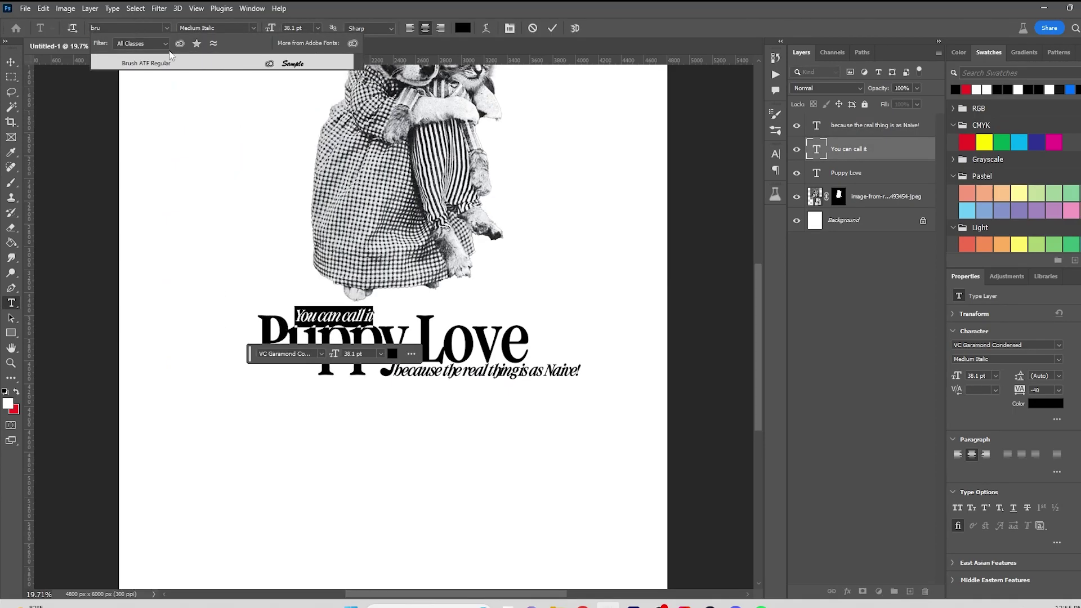
{"action": "left_click", "coordinate": [185, 67]}
{"action": "key", "text": "ctrl+Return"}
{"action": "key", "text": "v"}
{"action": "left_click_drag", "start_coordinate": [363, 320], "coordinate": [367, 322]}
{"action": "scroll", "coordinate": [367, 322], "scroll_direction": "up", "scroll_amount": 5}
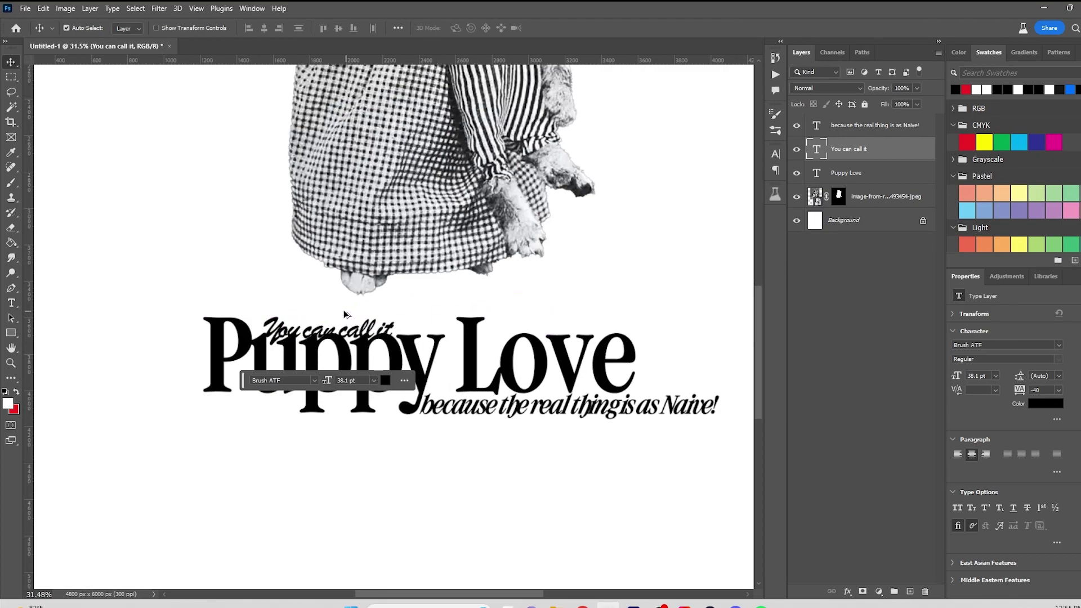
{"action": "key", "text": "ctrl+t"}
{"action": "key", "text": "Return"}
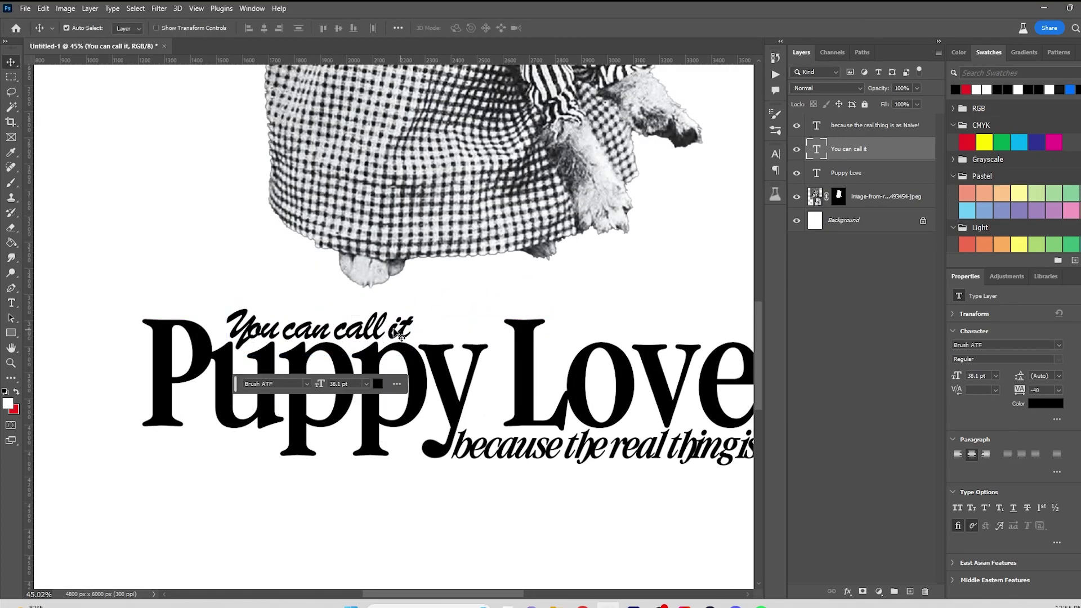
Loosen the tracking of the "You can call it" line and move it up slightly above the title
{"action": "double_click", "coordinate": [394, 333]}
{"action": "left_click", "coordinate": [1058, 390]}
{"action": "left_click", "coordinate": [1041, 461]}
{"action": "left_click", "coordinate": [11, 62]}
{"action": "left_click_drag", "start_coordinate": [401, 331], "coordinate": [397, 319]}
Try the Brush ATF font on the "because the real thing is as Naive!" line and move it left below the title
{"action": "scroll", "coordinate": [542, 370], "scroll_direction": "down", "scroll_amount": 3}
{"action": "double_click", "coordinate": [620, 423]}
{"action": "left_click", "coordinate": [132, 28]}
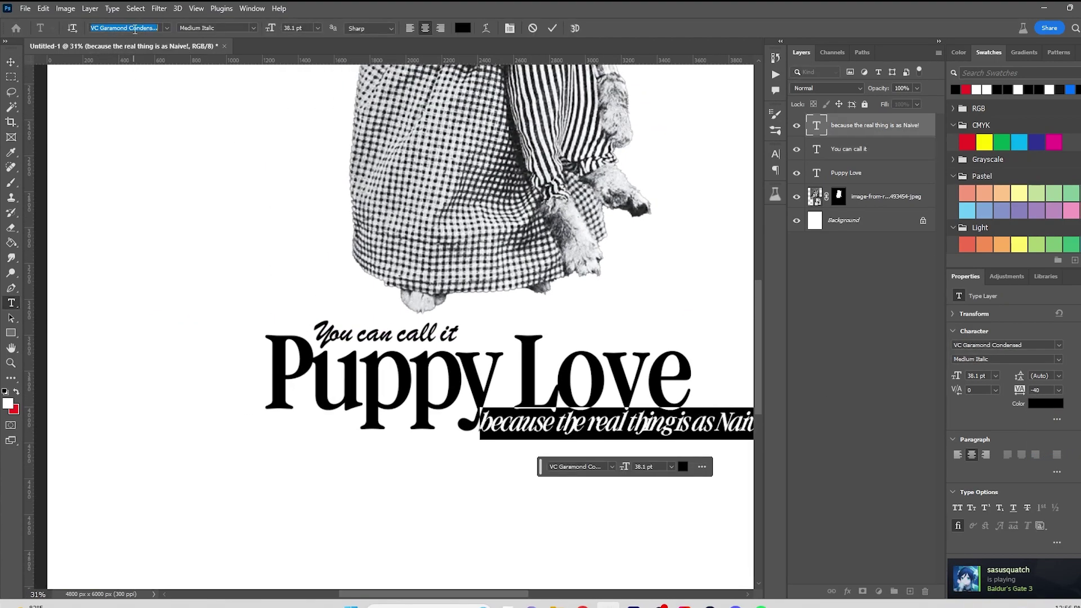
{"action": "type", "text": "brush"}
{"action": "left_click", "coordinate": [170, 64]}
{"action": "left_click", "coordinate": [11, 62]}
{"action": "mouse_move", "coordinate": [588, 417]}
{"action": "left_mouse_down"}
{"action": "mouse_move", "coordinate": [478, 434]}
{"action": "mouse_move", "coordinate": [503, 435]}
{"action": "left_mouse_up"}
Undo the Brush ATF font and spacing changes on both small text lines
{"action": "scroll", "coordinate": [503, 436], "scroll_direction": "down", "scroll_amount": 4}
{"action": "left_click", "coordinate": [626, 422]}
{"action": "key", "text": "ctrl+z"}
{"action": "key", "text": "ctrl+z"}
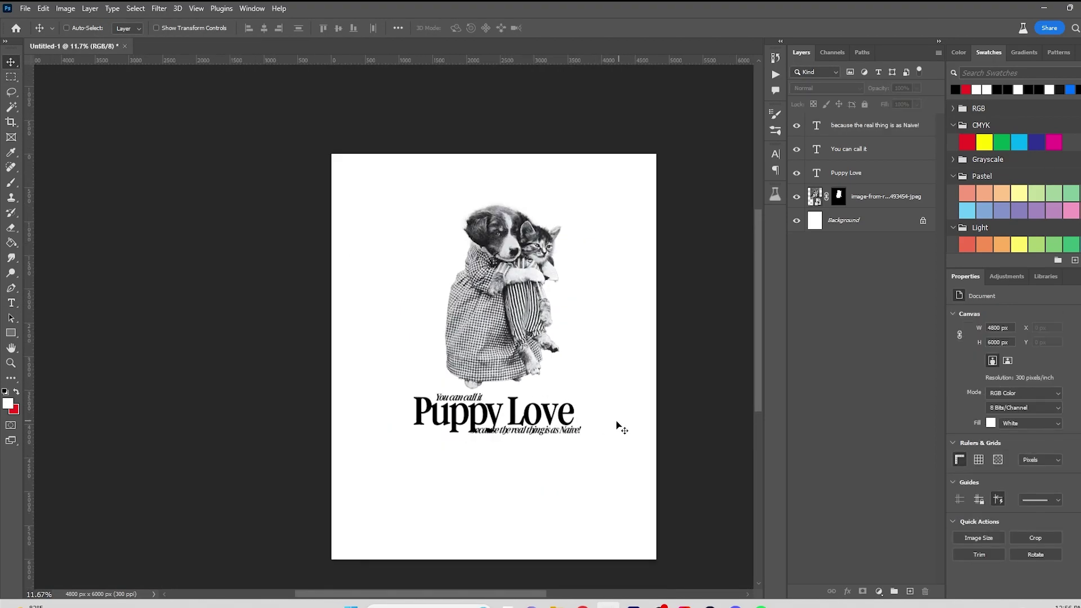
Change "Naive" to lowercase "naive" in the lower tagline and position the line beneath "Love"
{"action": "scroll", "coordinate": [617, 426], "scroll_direction": "up", "scroll_amount": 3}
{"action": "left_click_drag", "start_coordinate": [518, 435], "coordinate": [591, 434]}
{"action": "double_click", "coordinate": [574, 441]}
{"action": "left_click", "coordinate": [598, 434]}
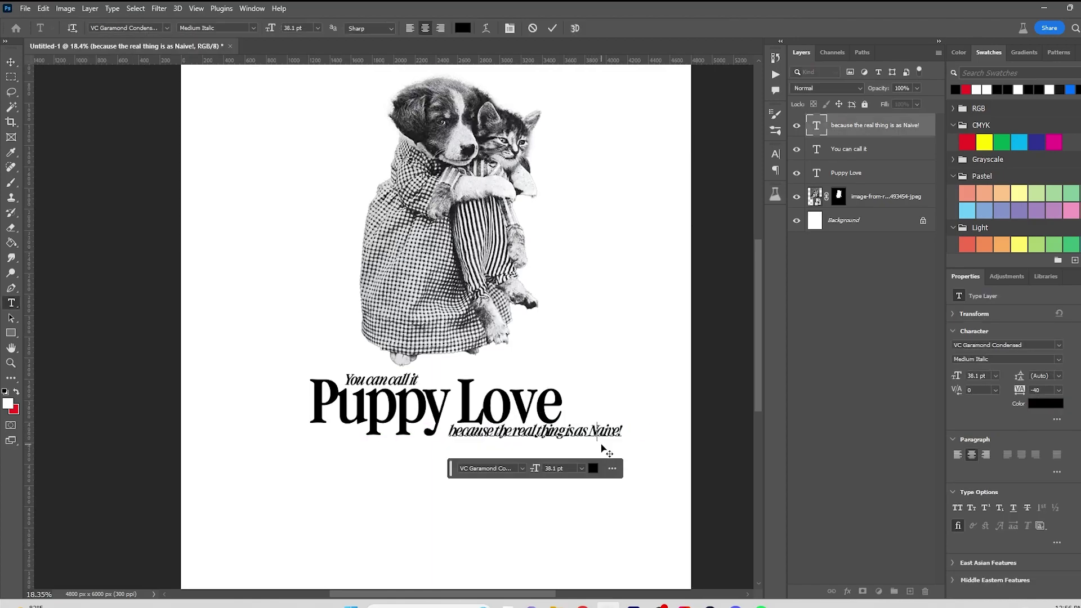
{"action": "left_click", "coordinate": [11, 63]}
{"action": "left_click", "coordinate": [597, 441]}
{"action": "left_click_drag", "start_coordinate": [591, 432], "coordinate": [586, 432]}
Scale the puppy and kitten photo up to about 5056 x 6594 px and move it up on the page
{"action": "mouse_move", "coordinate": [459, 236]}
{"action": "left_mouse_down"}
{"action": "mouse_move", "coordinate": [575, 351]}
{"action": "mouse_move", "coordinate": [472, 253]}
{"action": "left_mouse_up"}
{"action": "scroll", "coordinate": [575, 238], "scroll_direction": "down", "scroll_amount": 3}
{"action": "key", "text": "ctrl+t"}
{"action": "left_click_drag", "start_coordinate": [466, 348], "coordinate": [465, 529]}
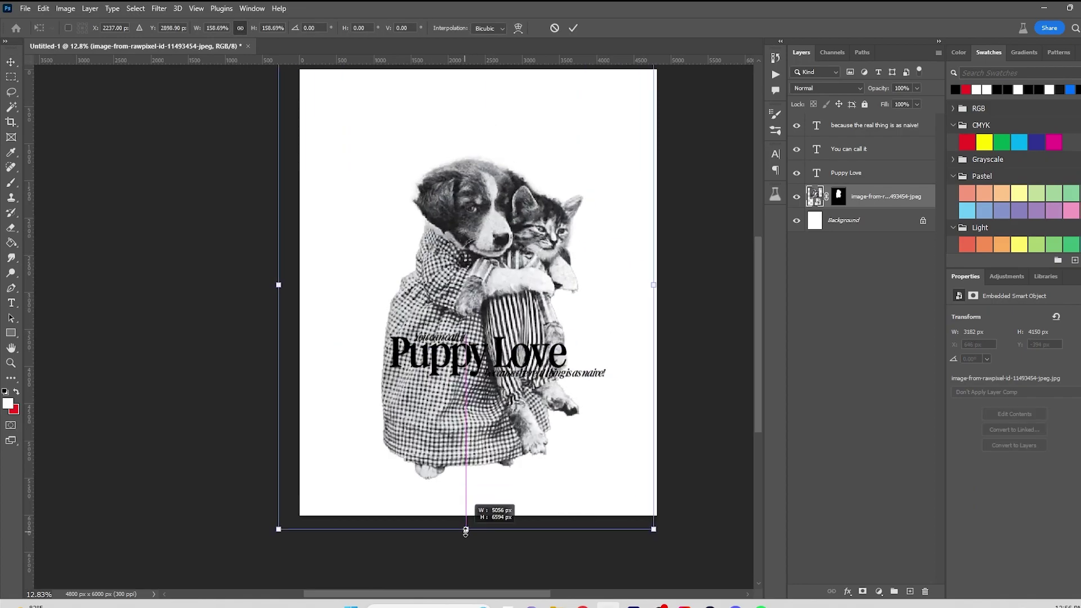
{"action": "left_click_drag", "start_coordinate": [494, 392], "coordinate": [495, 345]}
{"action": "key", "text": "Return"}
Paint black on the photo's layer mask with a soft 1500 px brush to fade out the animals' lower bodies
{"action": "left_click", "coordinate": [838, 203]}
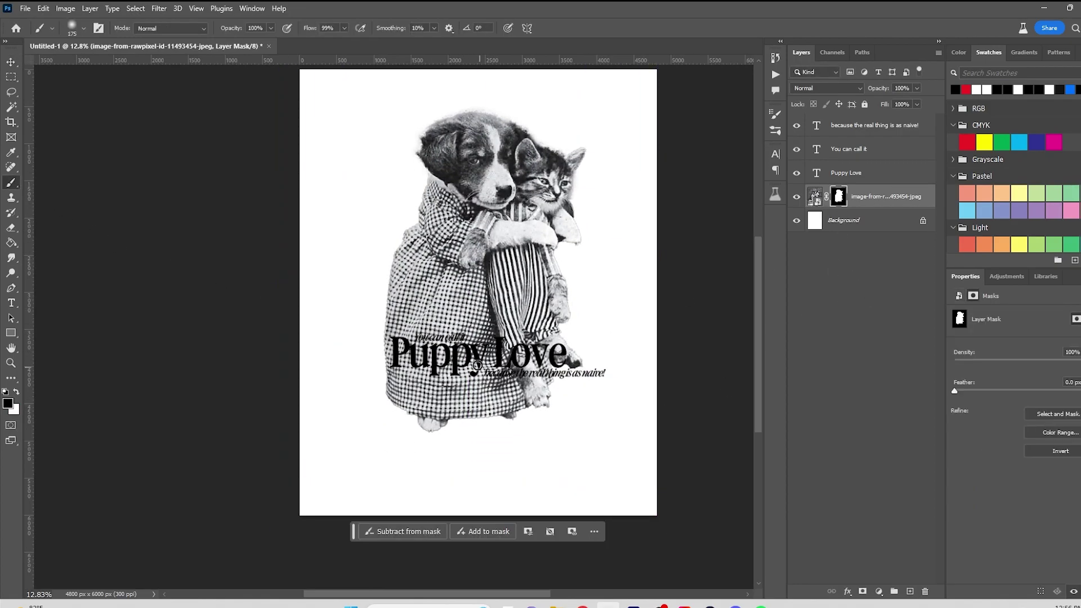
{"action": "key", "text": "]"}
{"action": "key", "text": "]"}
{"action": "key", "text": "]"}
{"action": "key", "text": "]"}
{"action": "mouse_move", "coordinate": [456, 362]}
{"action": "left_mouse_down"}
{"action": "mouse_move", "coordinate": [405, 408]}
{"action": "mouse_move", "coordinate": [406, 426]}
{"action": "mouse_move", "coordinate": [373, 428]}
{"action": "mouse_move", "coordinate": [631, 458]}
{"action": "mouse_move", "coordinate": [394, 382]}
{"action": "mouse_move", "coordinate": [656, 420]}
{"action": "mouse_move", "coordinate": [482, 378]}
{"action": "mouse_move", "coordinate": [630, 333]}
{"action": "mouse_move", "coordinate": [364, 314]}
{"action": "mouse_move", "coordinate": [471, 304]}
{"action": "mouse_move", "coordinate": [369, 325]}
{"action": "left_mouse_up"}
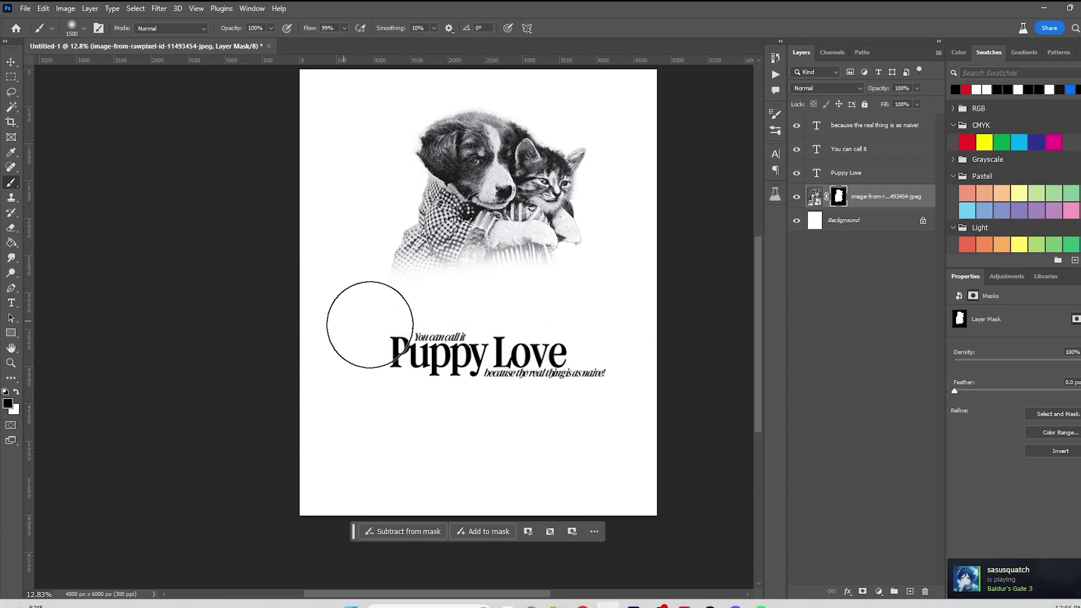
Paint white on the mask around the puppy and kitten to reveal the photo background as a soft vignette
{"action": "key", "text": "x"}
{"action": "mouse_move", "coordinate": [448, 174]}
{"action": "left_mouse_down"}
{"action": "mouse_move", "coordinate": [446, 225]}
{"action": "mouse_move", "coordinate": [466, 185]}
{"action": "mouse_move", "coordinate": [535, 230]}
{"action": "mouse_move", "coordinate": [450, 248]}
{"action": "mouse_move", "coordinate": [447, 212]}
{"action": "left_mouse_up"}
{"action": "left_click_drag", "start_coordinate": [534, 255], "coordinate": [416, 264]}
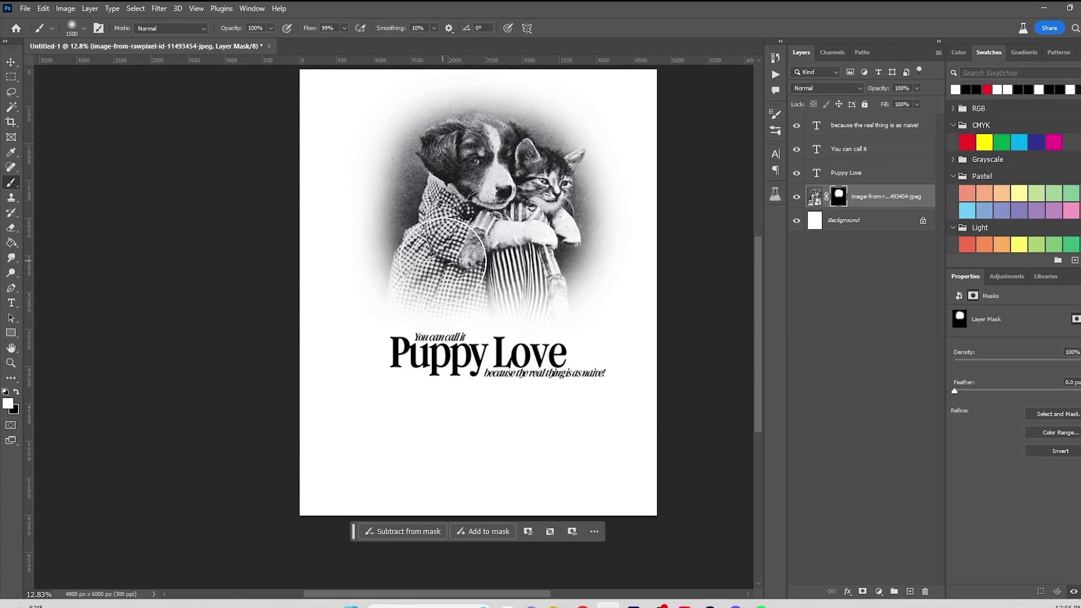
Reposition the vignetted photo and the text lines so the photo sits just above the title
{"action": "scroll", "coordinate": [546, 263], "scroll_direction": "down", "scroll_amount": 2}
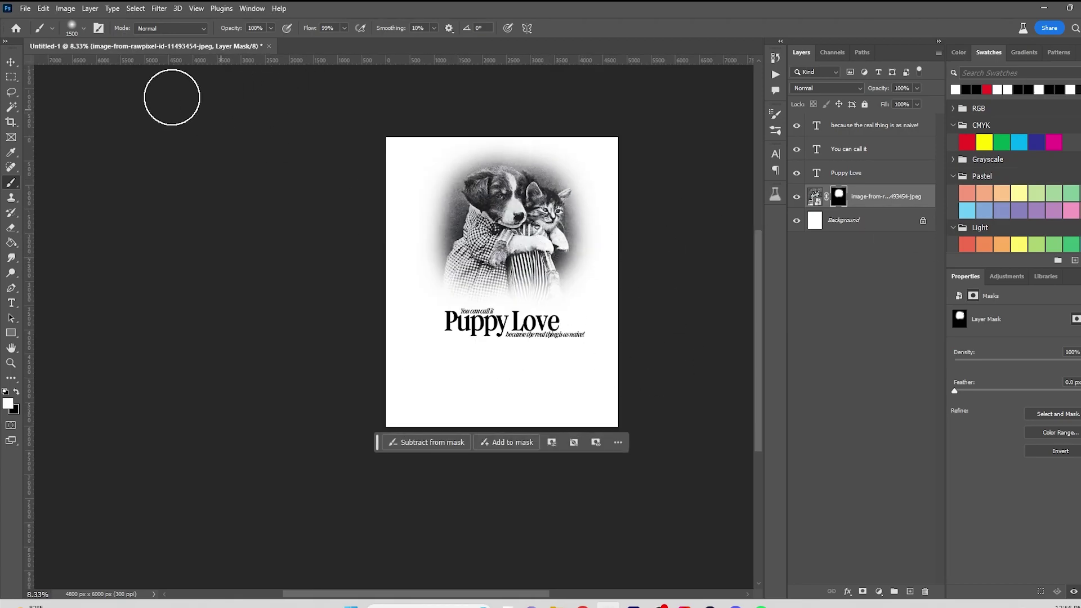
{"action": "left_click_drag", "start_coordinate": [547, 342], "coordinate": [547, 374]}
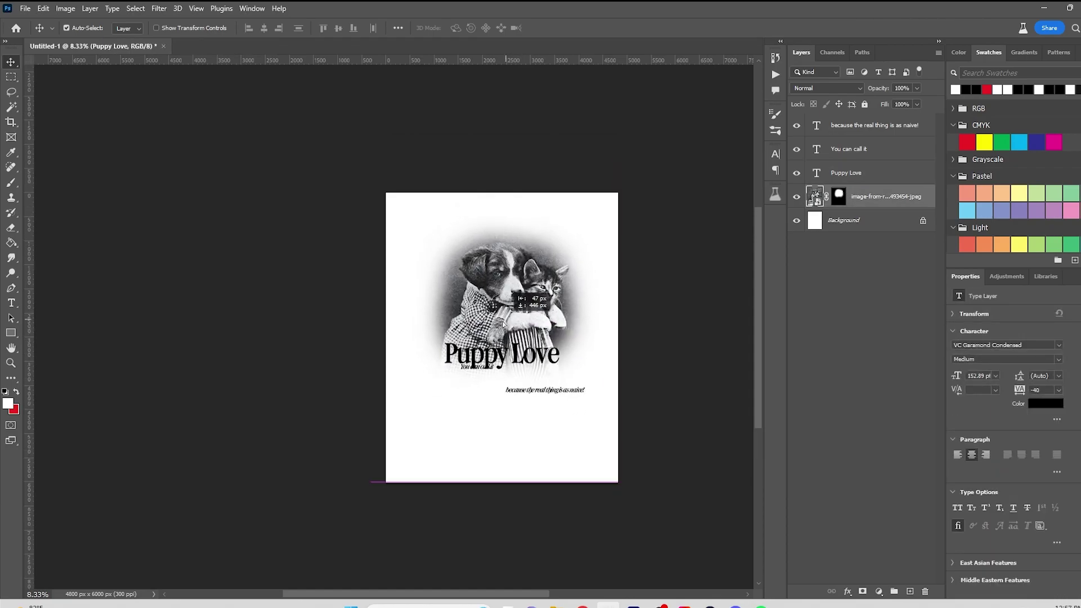
{"action": "scroll", "coordinate": [501, 331], "scroll_direction": "up", "scroll_amount": 1}
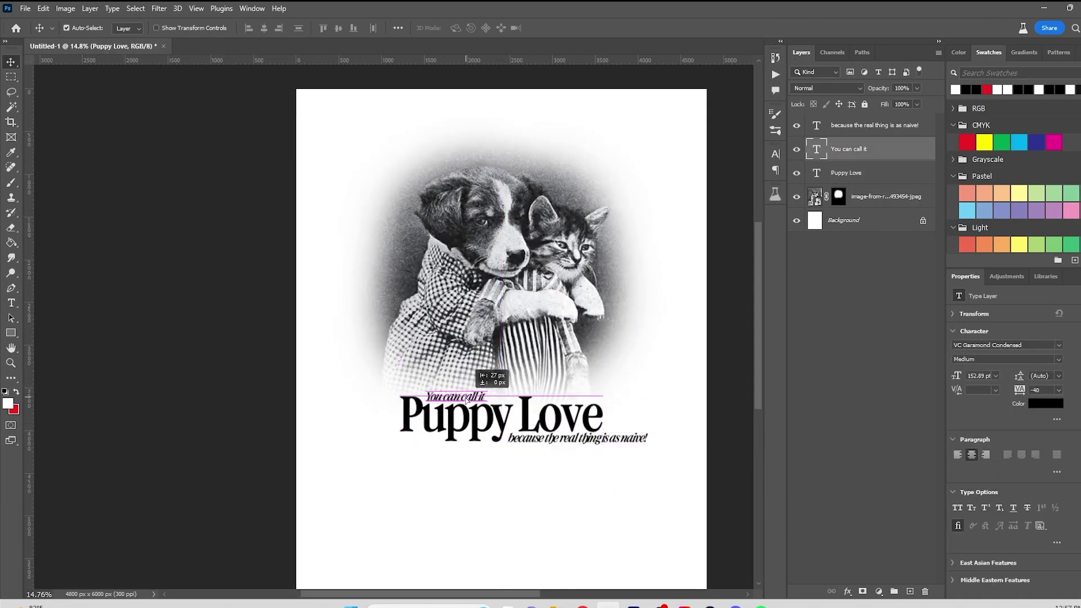
Shrink the lower tagline to about 27.56 pt beneath "Love" and delete the "You can call it" line
{"action": "mouse_move", "coordinate": [602, 445]}
{"action": "left_mouse_down"}
{"action": "mouse_move", "coordinate": [626, 444]}
{"action": "mouse_move", "coordinate": [604, 435]}
{"action": "left_mouse_up"}
{"action": "key", "text": "ctrl+t"}
{"action": "left_click", "coordinate": [474, 397]}
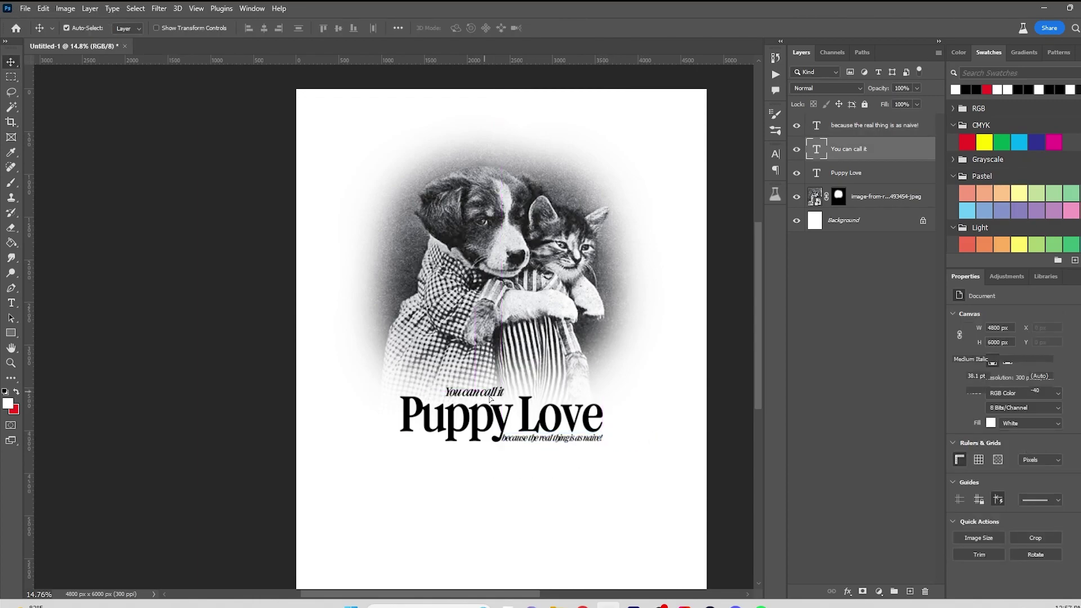
{"action": "key", "text": "Delete"}
Reword the tagline beneath the title as "As Naive as the Real Thing!" and set its tracking to -20
{"action": "double_click", "coordinate": [556, 438]}
{"action": "scroll", "coordinate": [579, 514], "scroll_direction": "up", "scroll_amount": 4}
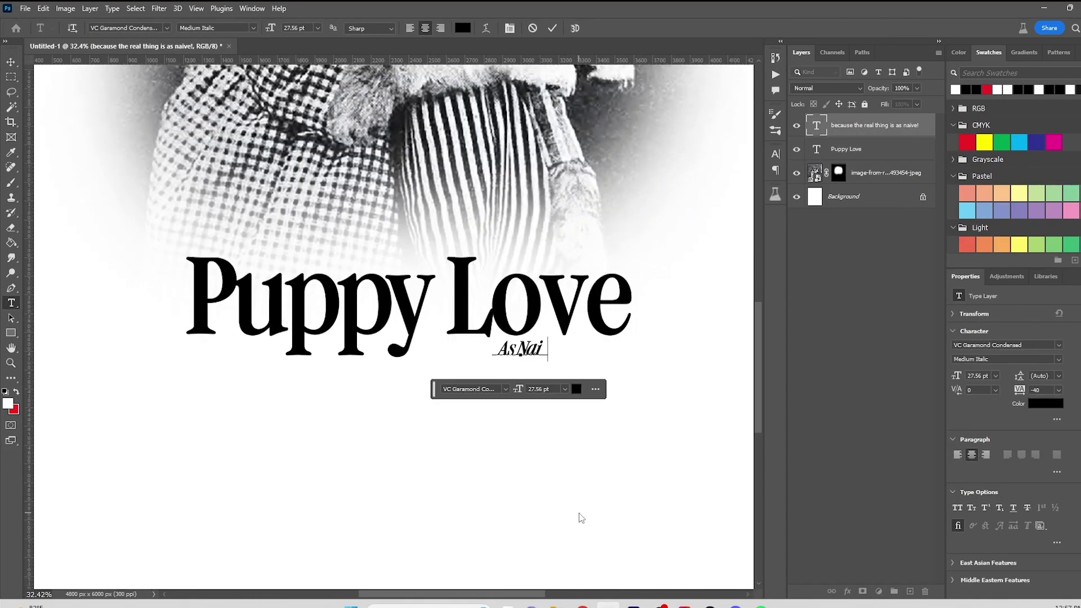
{"action": "key", "text": "ctrl+a"}
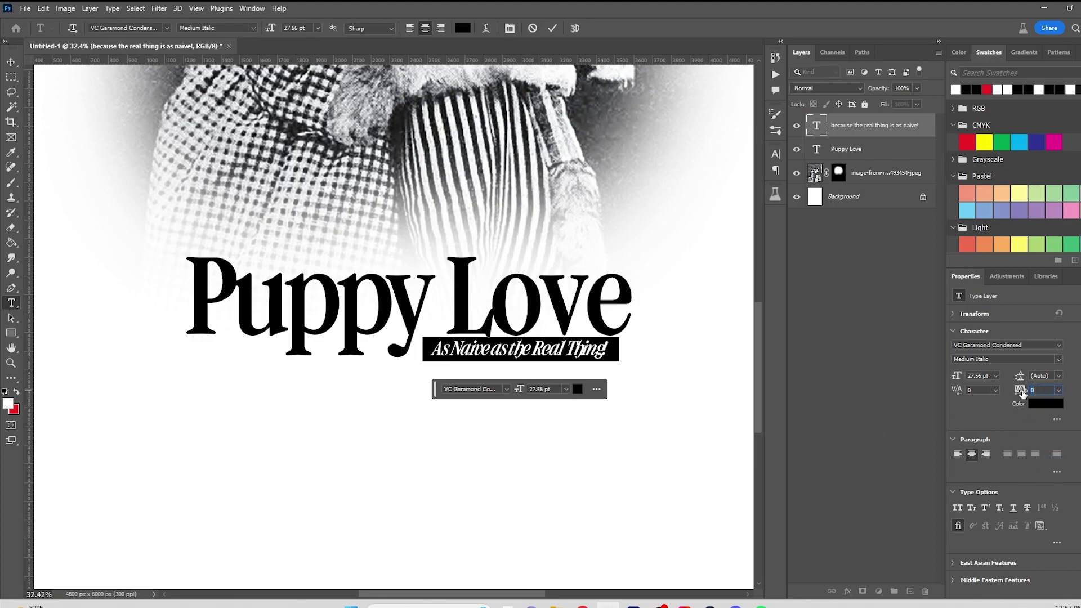
{"action": "left_click", "coordinate": [11, 62]}
{"action": "left_click_drag", "start_coordinate": [518, 349], "coordinate": [520, 348]}
{"action": "double_click", "coordinate": [519, 347]}
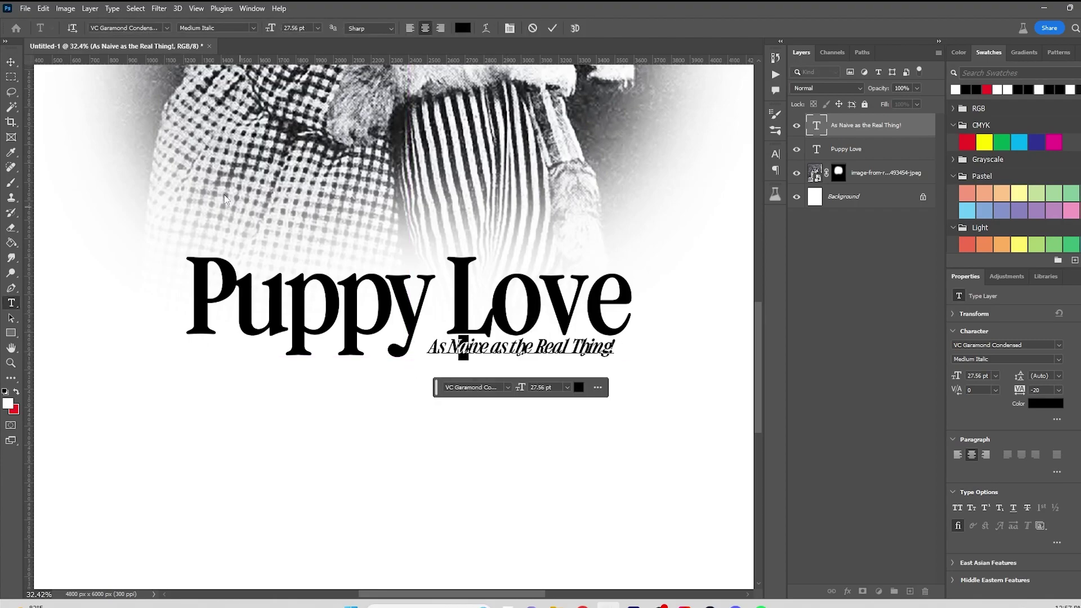
Recolour the "Puppy Love" title in CMYK red and scale the tagline up to about 111.44%
{"action": "left_click", "coordinate": [578, 326]}
{"action": "left_click", "coordinate": [967, 142]}
{"action": "key", "text": "alt+BackSpace"}
{"action": "left_click_drag", "start_coordinate": [564, 349], "coordinate": [555, 349]}
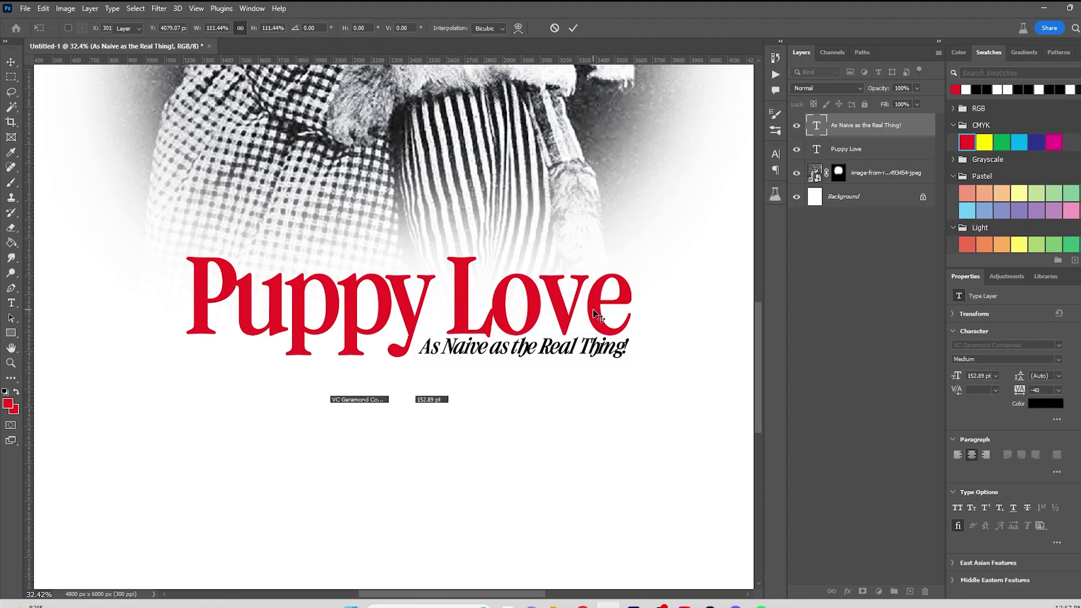
Tighten the kerning between individual letters of the red "Puppy Love" title
{"action": "double_click", "coordinate": [592, 309]}
{"action": "key", "text": "alt+Left"}
{"action": "key", "text": "alt+Left"}
{"action": "key", "text": "alt+Left"}
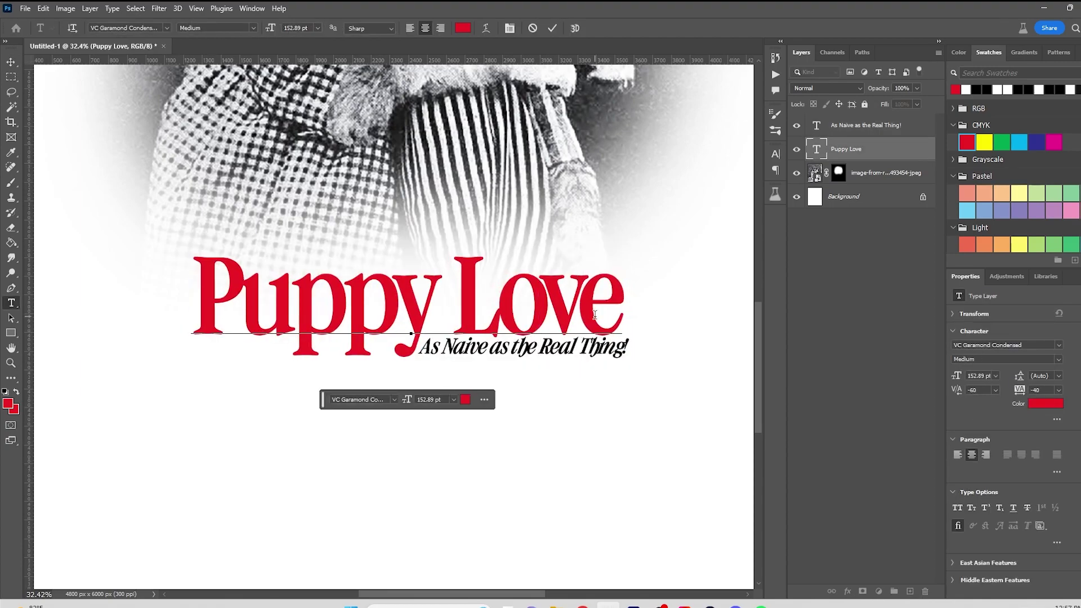
{"action": "key", "text": "alt+Left"}
{"action": "scroll", "coordinate": [527, 506], "scroll_direction": "down", "scroll_amount": 8}
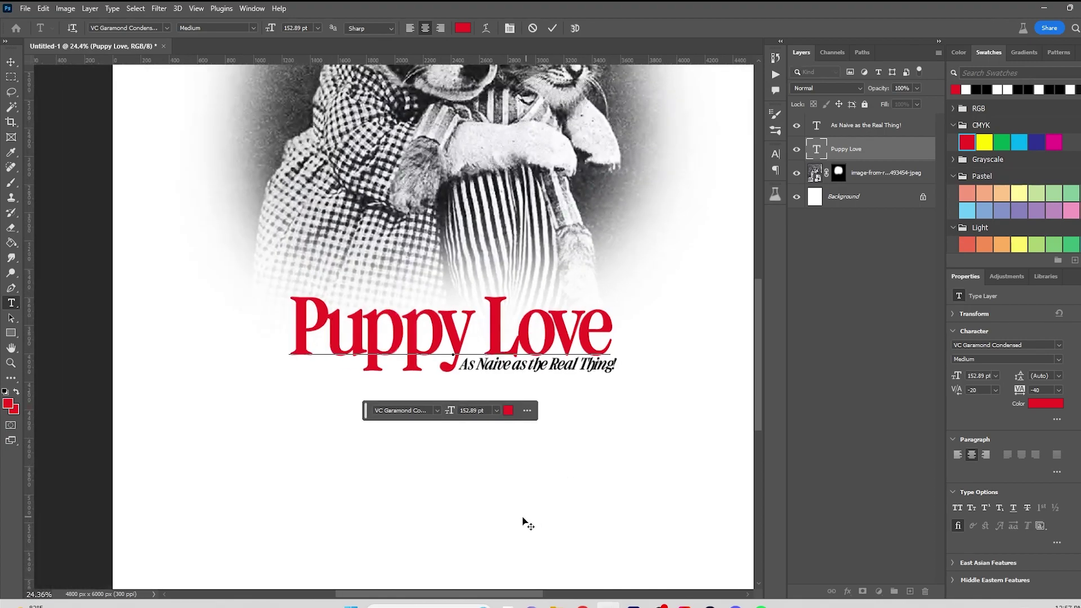
{"action": "left_click", "coordinate": [542, 537]}
{"action": "left_click", "coordinate": [836, 174]}
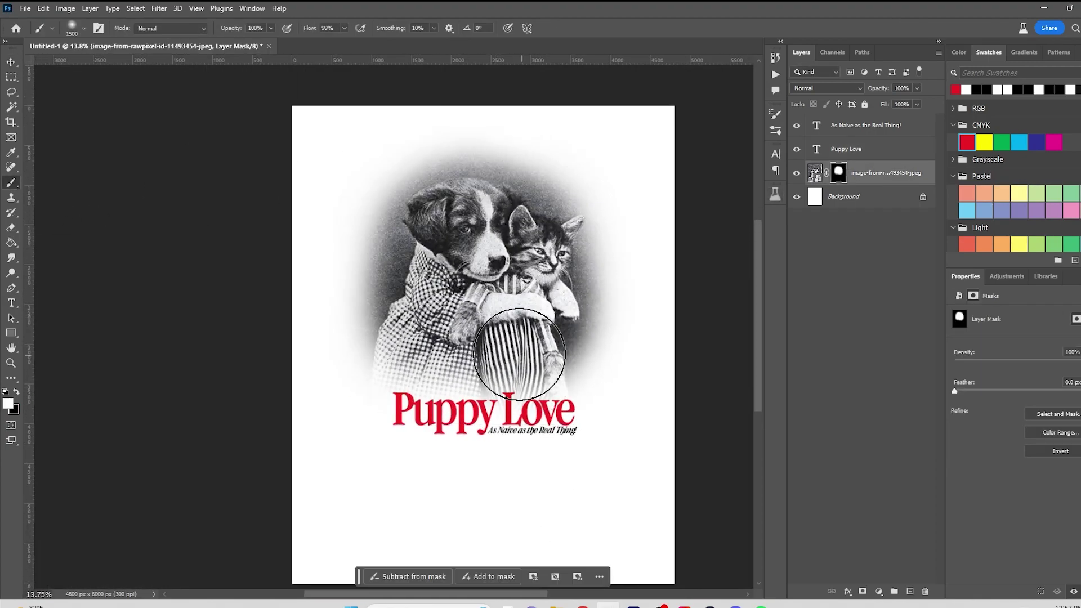
{"action": "scroll", "coordinate": [519, 354], "scroll_direction": "down", "scroll_amount": 3}
{"action": "scroll", "coordinate": [523, 343], "scroll_direction": "up", "scroll_amount": 5}
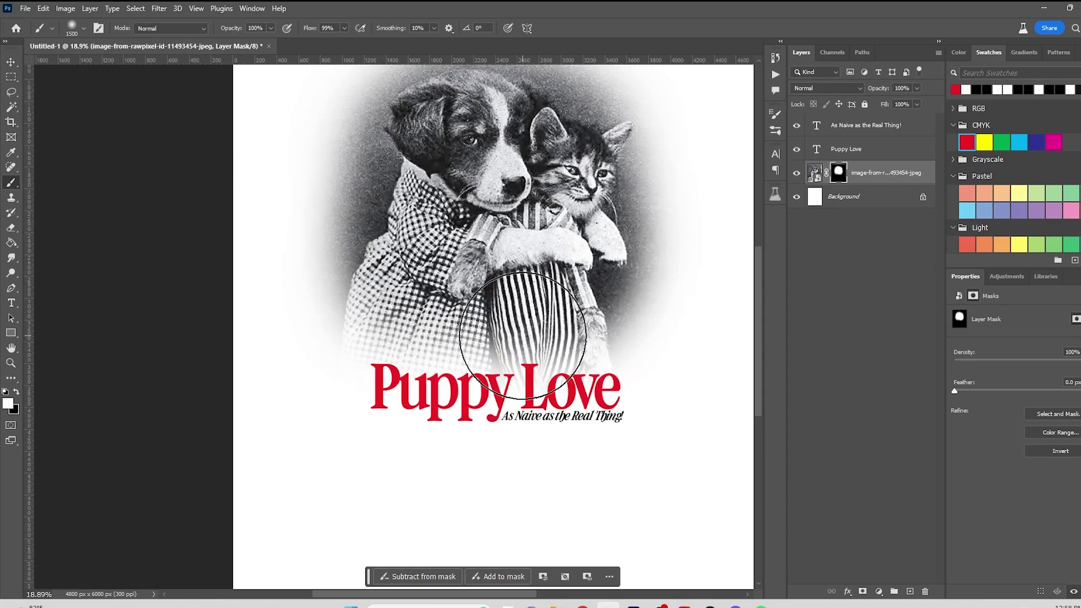
{"action": "left_click", "coordinate": [11, 62]}
{"action": "scroll", "coordinate": [578, 344], "scroll_direction": "down", "scroll_amount": 4}
{"action": "left_click_drag", "start_coordinate": [458, 427], "coordinate": [639, 365]}
{"action": "key", "text": "ctrl+t"}
{"action": "key", "text": "Return"}
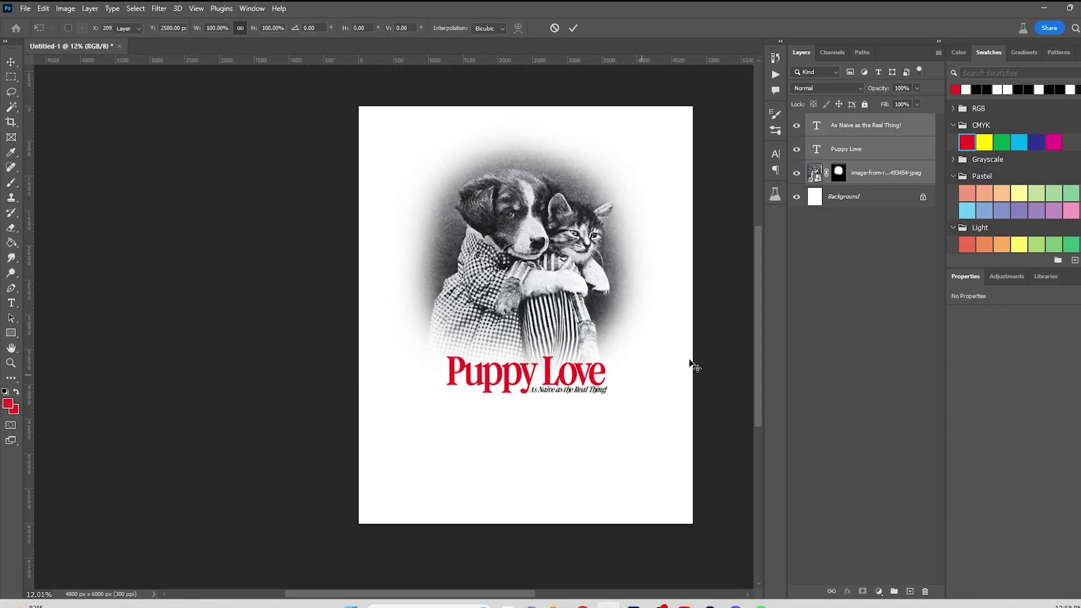
{"action": "left_click", "coordinate": [720, 321]}
{"action": "left_click", "coordinate": [886, 177]}
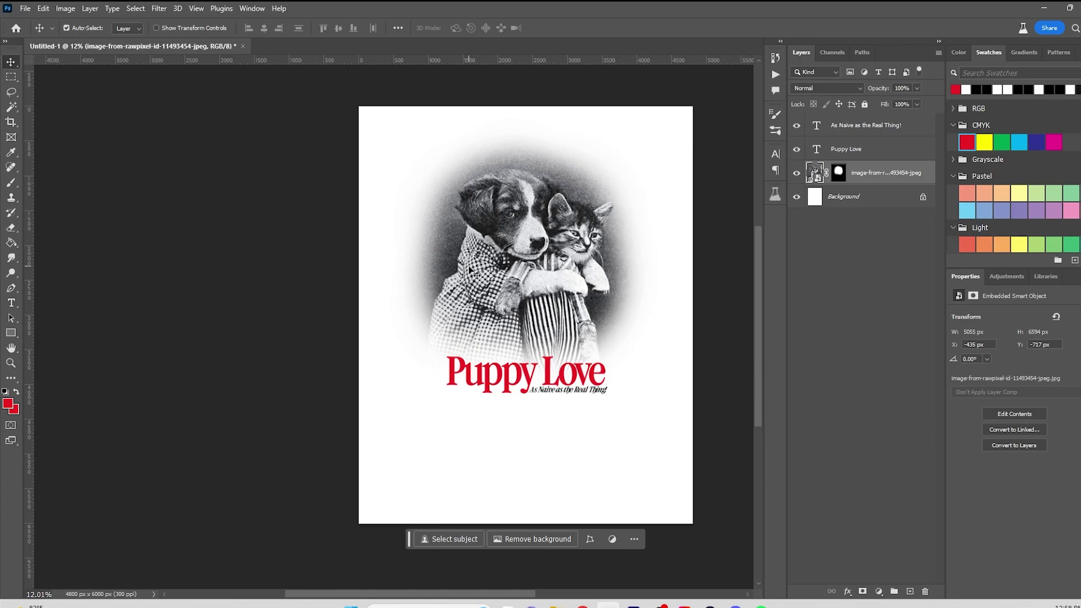
{"action": "left_click", "coordinate": [66, 8]}
{"action": "mouse_move", "coordinate": [84, 40]}
{"action": "left_click", "coordinate": [242, 206]}
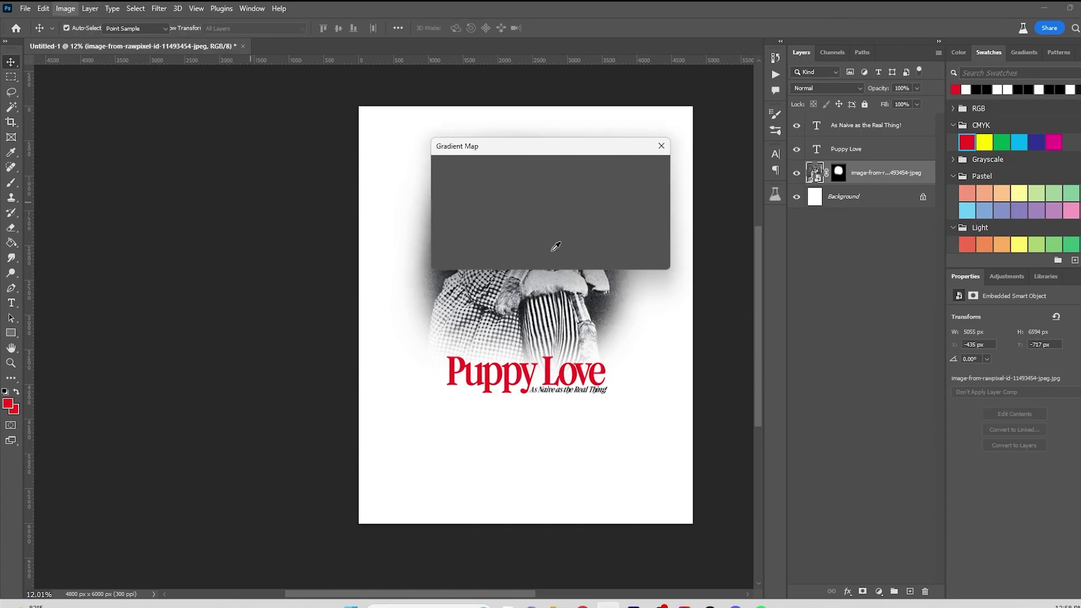
{"action": "key", "text": "Escape"}
Apply a Threshold adjustment at level 88 to the puppy-and-kitten photo layer
{"action": "left_click", "coordinate": [65, 9]}
{"action": "left_click", "coordinate": [247, 197]}
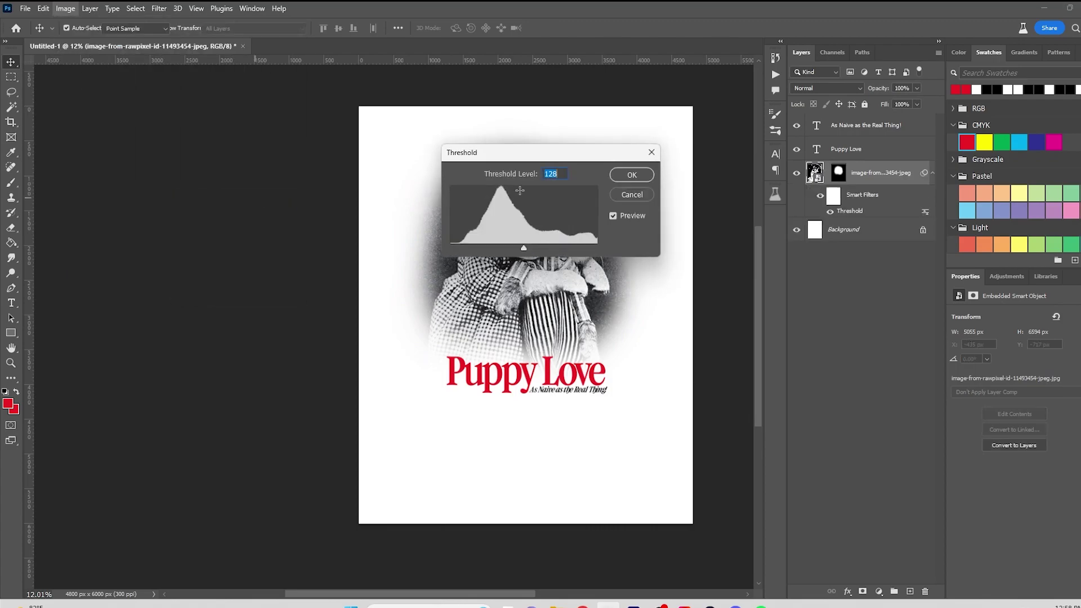
{"action": "left_click_drag", "start_coordinate": [495, 149], "coordinate": [715, 175]}
{"action": "left_click_drag", "start_coordinate": [744, 270], "coordinate": [720, 272]}
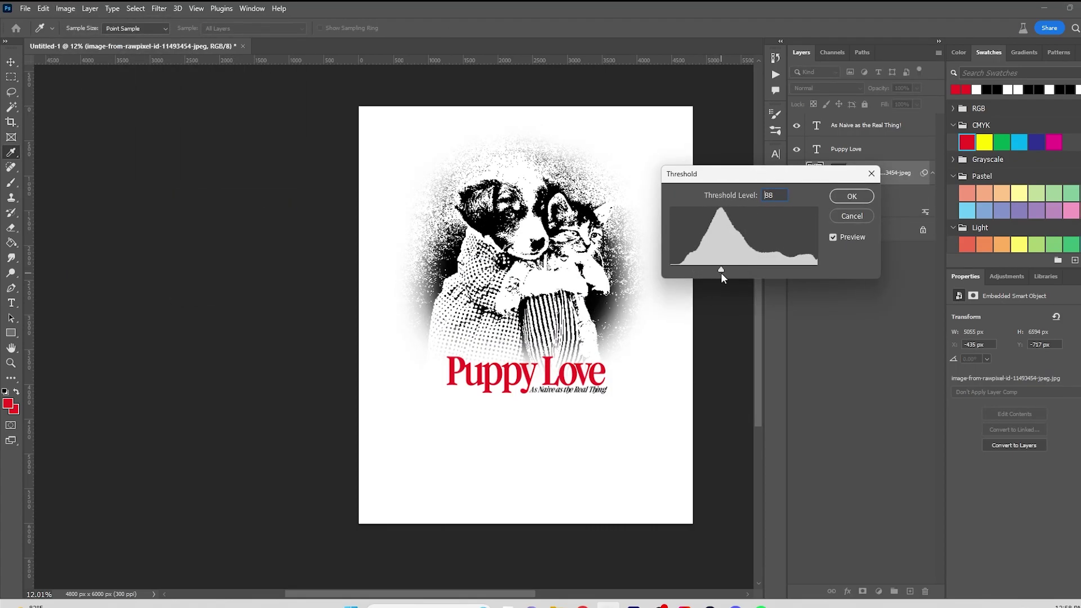
{"action": "key", "text": "Return"}
{"action": "key", "text": "v"}
{"action": "scroll", "coordinate": [523, 309], "scroll_direction": "up", "scroll_amount": 3}
{"action": "scroll", "coordinate": [524, 310], "scroll_direction": "down", "scroll_amount": 3}
{"action": "scroll", "coordinate": [727, 217], "scroll_direction": "up", "scroll_amount": 3}
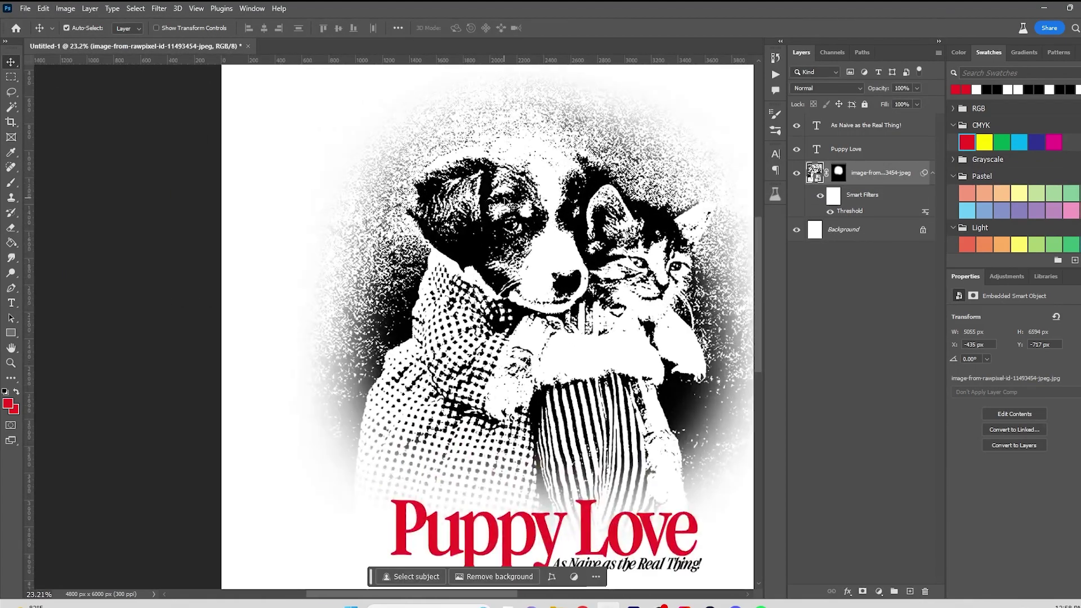
{"action": "scroll", "coordinate": [366, 223], "scroll_direction": "down", "scroll_amount": 3}
{"action": "scroll", "coordinate": [236, 214], "scroll_direction": "up", "scroll_amount": 5}
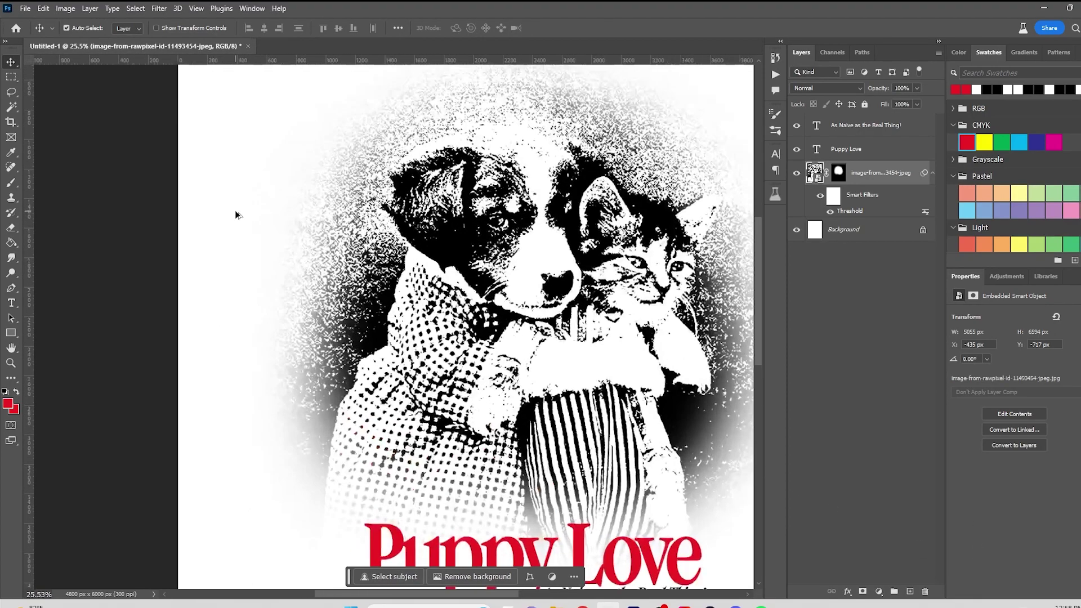
Try a Threshold adjustment on the photo's layer mask and undo it
{"action": "left_click", "coordinate": [838, 173]}
{"action": "left_click", "coordinate": [65, 8]}
{"action": "mouse_move", "coordinate": [81, 44]}
{"action": "left_click", "coordinate": [258, 186]}
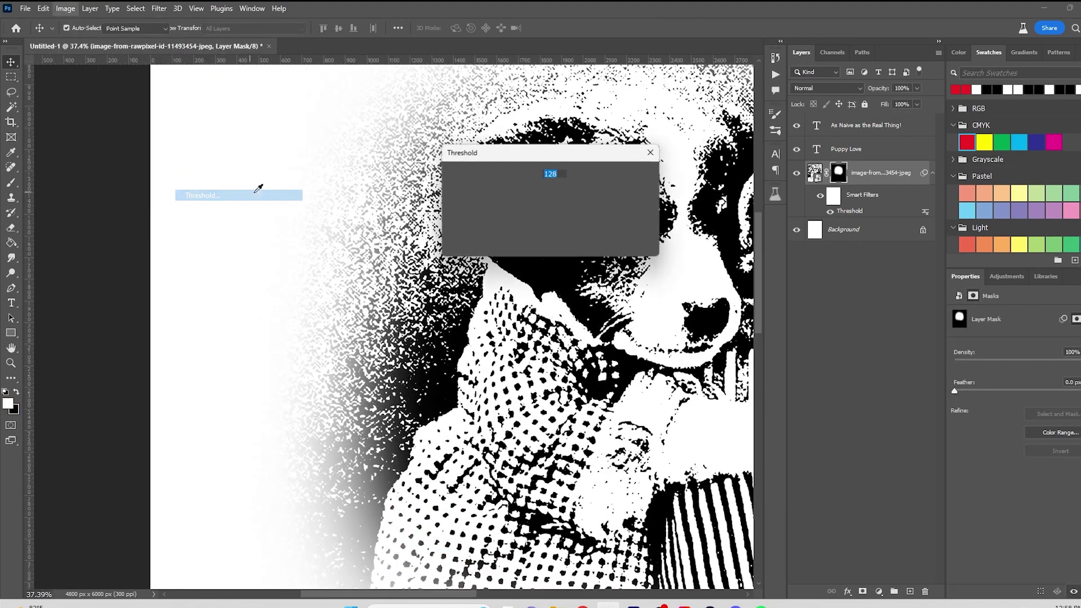
{"action": "left_click_drag", "start_coordinate": [478, 248], "coordinate": [451, 248]}
{"action": "left_click", "coordinate": [615, 180]}
{"action": "scroll", "coordinate": [415, 223], "scroll_direction": "down", "scroll_amount": 6}
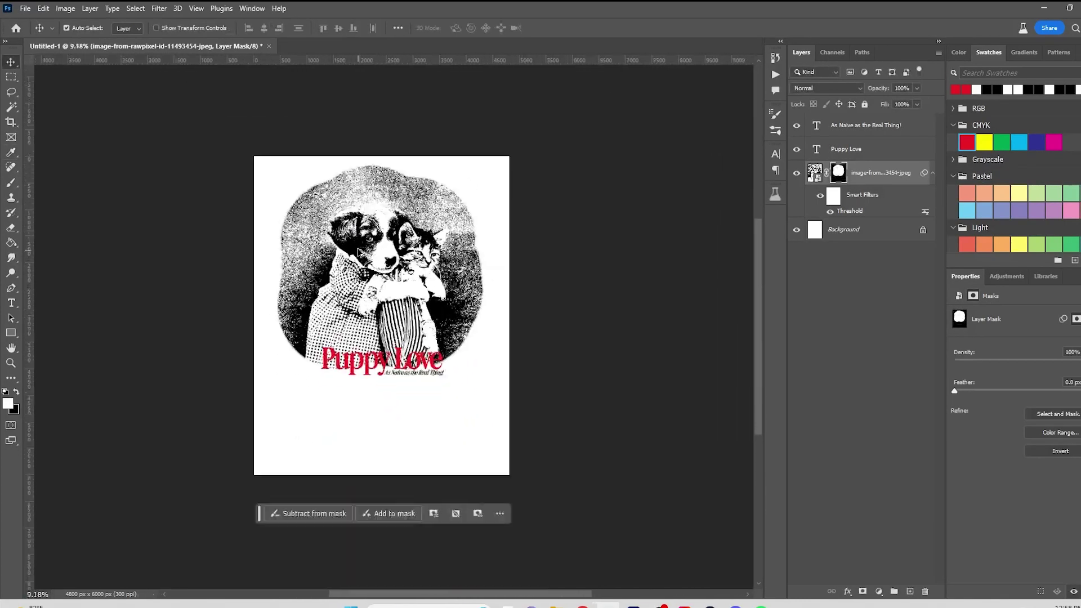
{"action": "scroll", "coordinate": [355, 247], "scroll_direction": "up", "scroll_amount": 3}
{"action": "key", "text": "ctrl+z"}
Adjust the photo's layer mask with legacy Brightness/Contrast, setting contrast to 55 and brightness to about -52
{"action": "scroll", "coordinate": [356, 246], "scroll_direction": "up", "scroll_amount": 3}
{"action": "scroll", "coordinate": [355, 247], "scroll_direction": "down", "scroll_amount": 2}
{"action": "left_click", "coordinate": [65, 9]}
{"action": "mouse_move", "coordinate": [80, 43]}
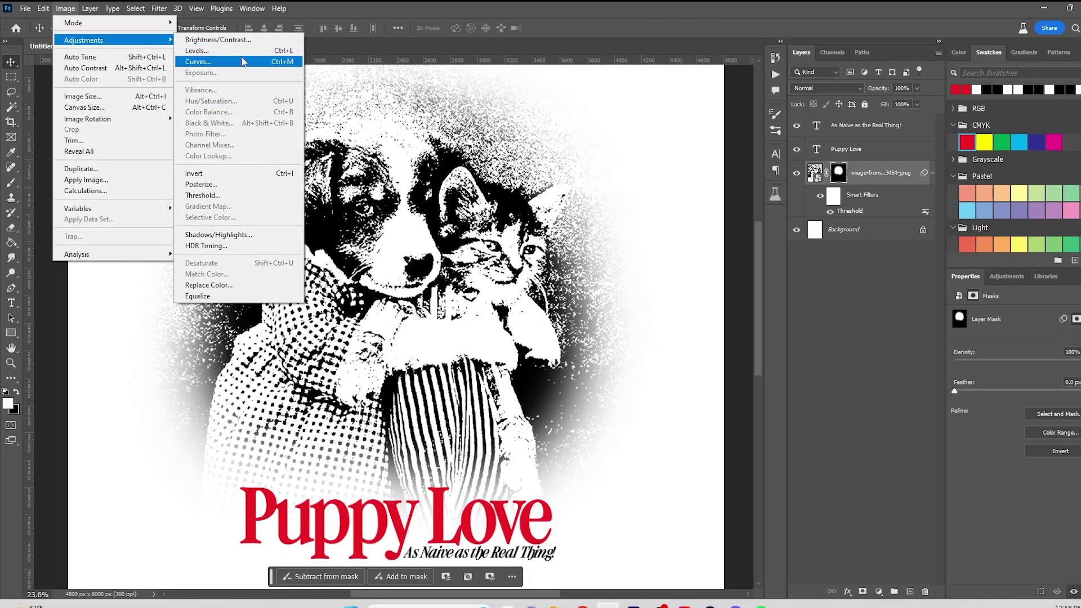
{"action": "left_click", "coordinate": [218, 39]}
{"action": "left_click_drag", "start_coordinate": [524, 217], "coordinate": [486, 190]}
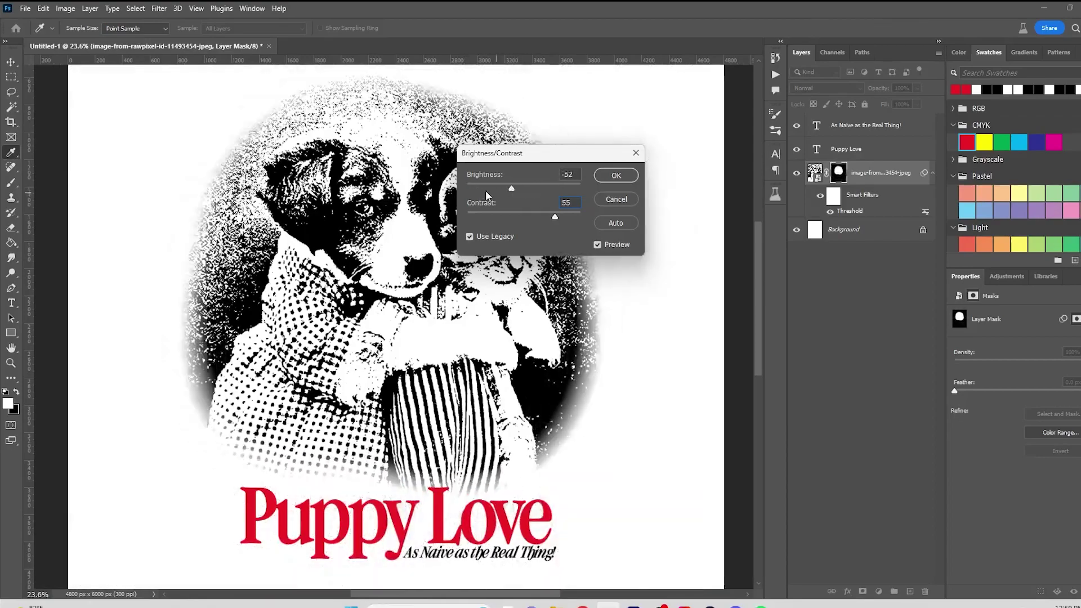
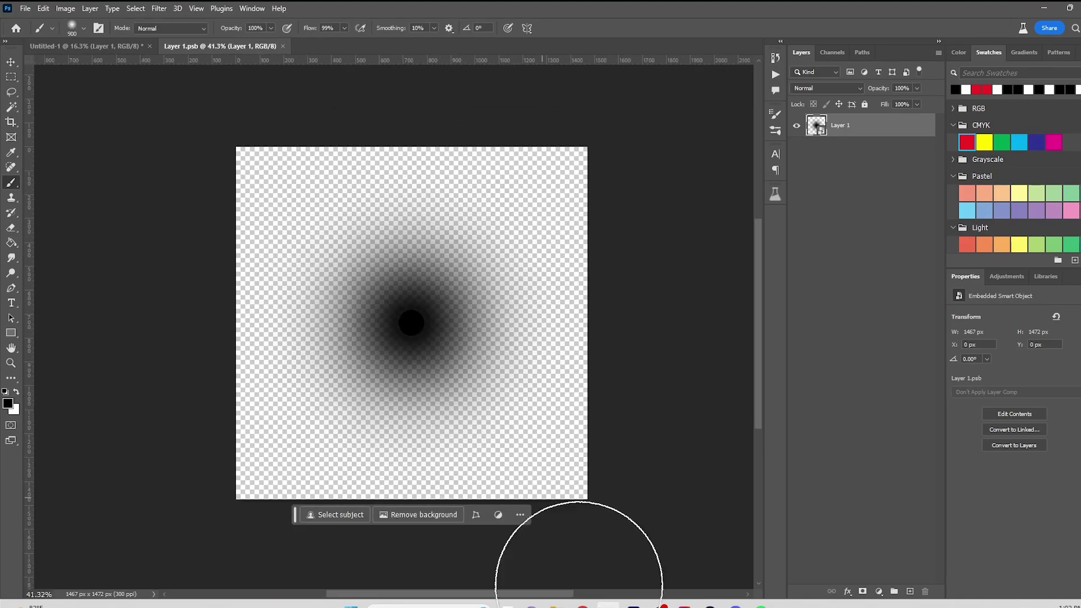
Switch to the browser and check the fade-out video for the filters used to create the grunge brush
{"action": "left_click", "coordinate": [582, 604]}
{"action": "left_click", "coordinate": [502, 340]}
{"action": "left_click", "coordinate": [658, 604]}
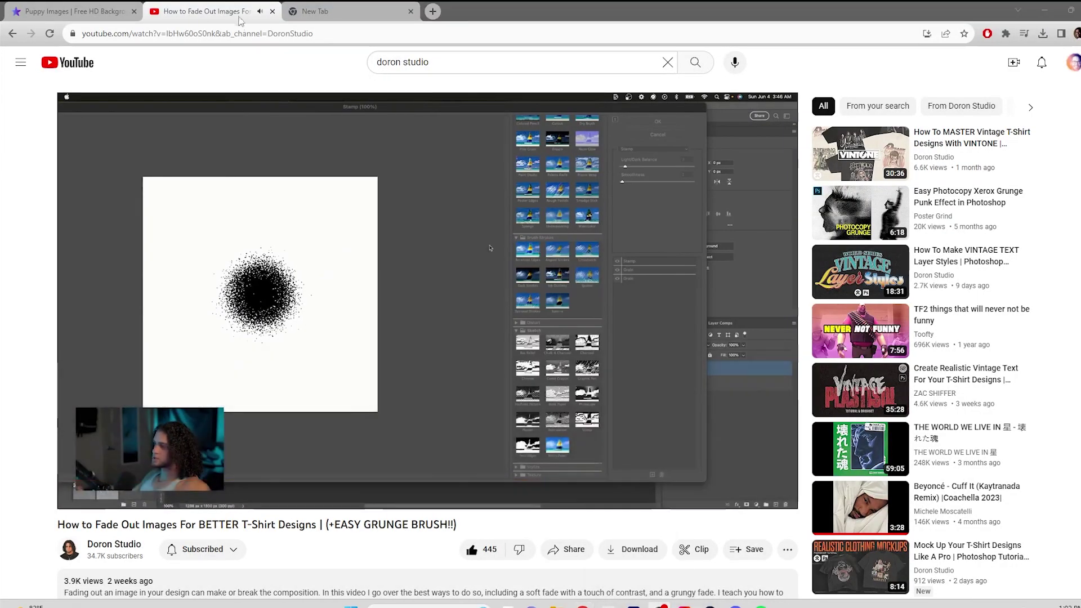
{"action": "left_click", "coordinate": [626, 394]}
Return to Photoshop, open the Filter Gallery for the soft black dot and change the two lowest effects to Grain
{"action": "left_click", "coordinate": [608, 604]}
{"action": "left_click", "coordinate": [159, 8]}
{"action": "left_click", "coordinate": [181, 74]}
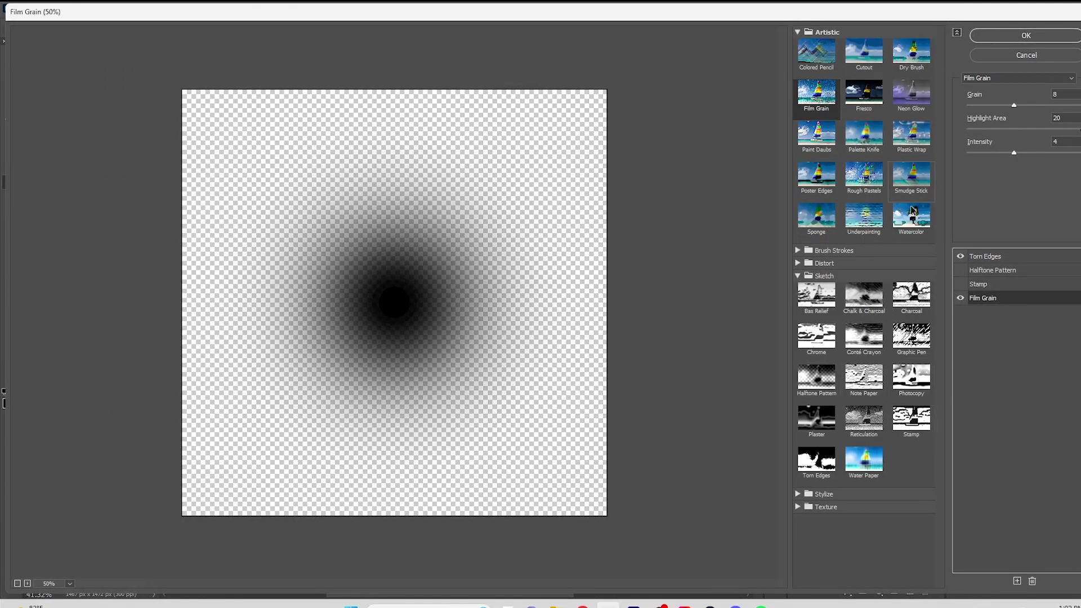
{"action": "left_click", "coordinate": [796, 263]}
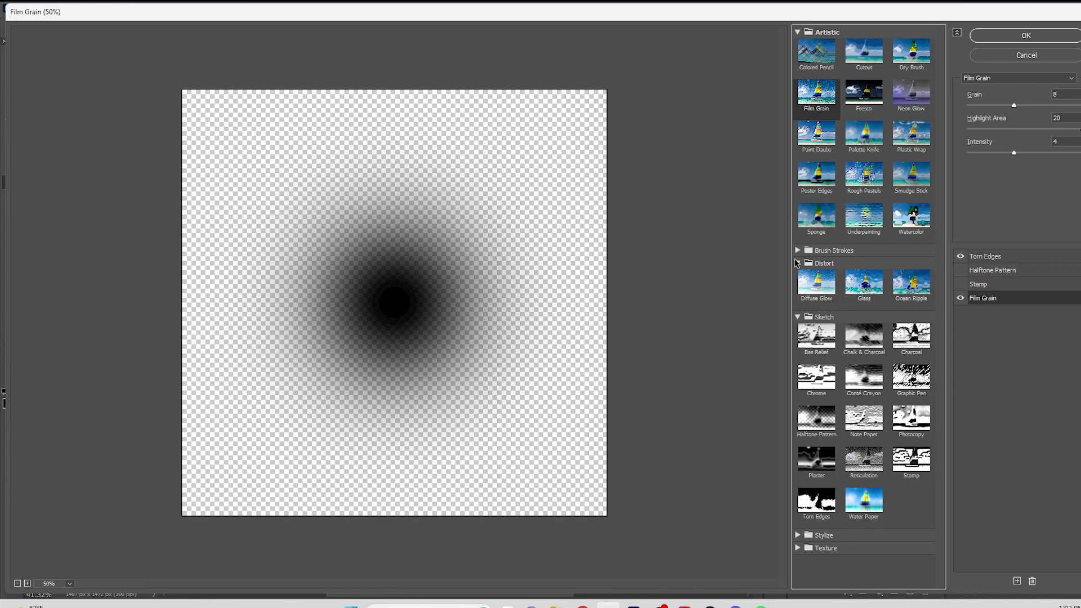
{"action": "left_click", "coordinate": [798, 535]}
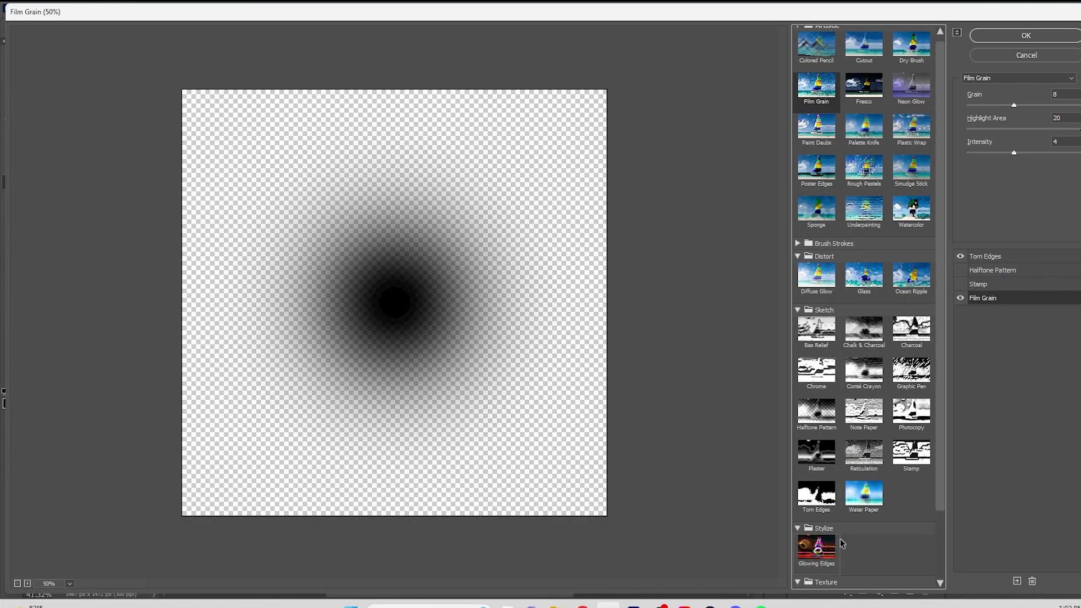
{"action": "scroll", "coordinate": [822, 568], "scroll_direction": "down", "scroll_amount": 3}
{"action": "left_click", "coordinate": [978, 284]}
{"action": "left_click", "coordinate": [857, 529]}
Replace the Halftone Pattern effect above the two Grain effects with Stamp and make it visible
{"action": "left_click", "coordinate": [964, 270]}
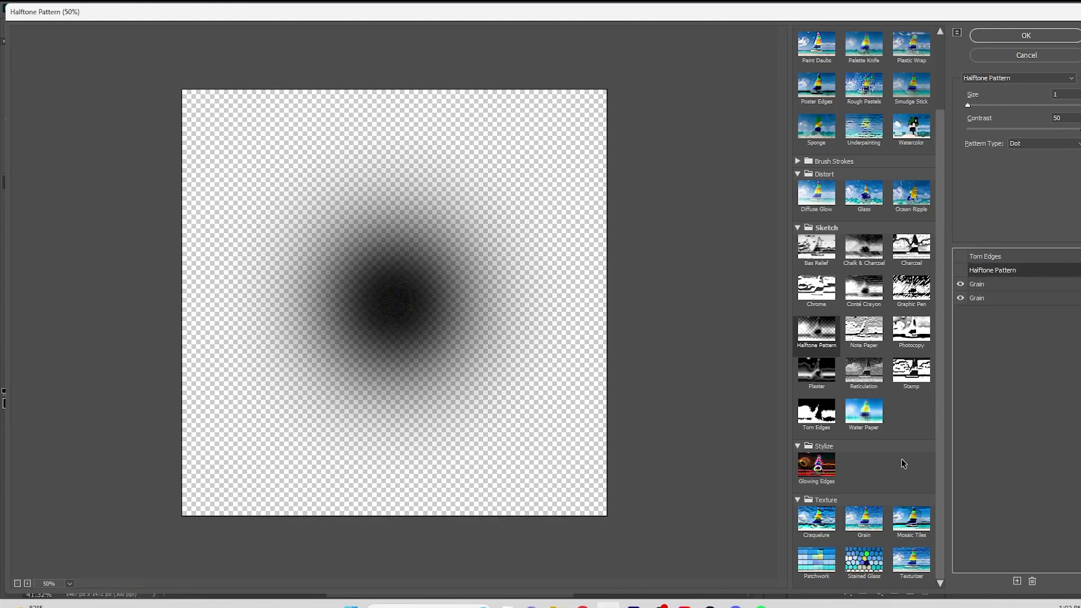
{"action": "left_click", "coordinate": [910, 372]}
{"action": "left_click", "coordinate": [959, 269]}
Raise the intensity of both Grain effects to about 80 and set the Stamp's Light/Dark Balance to 5
{"action": "left_click", "coordinate": [976, 297]}
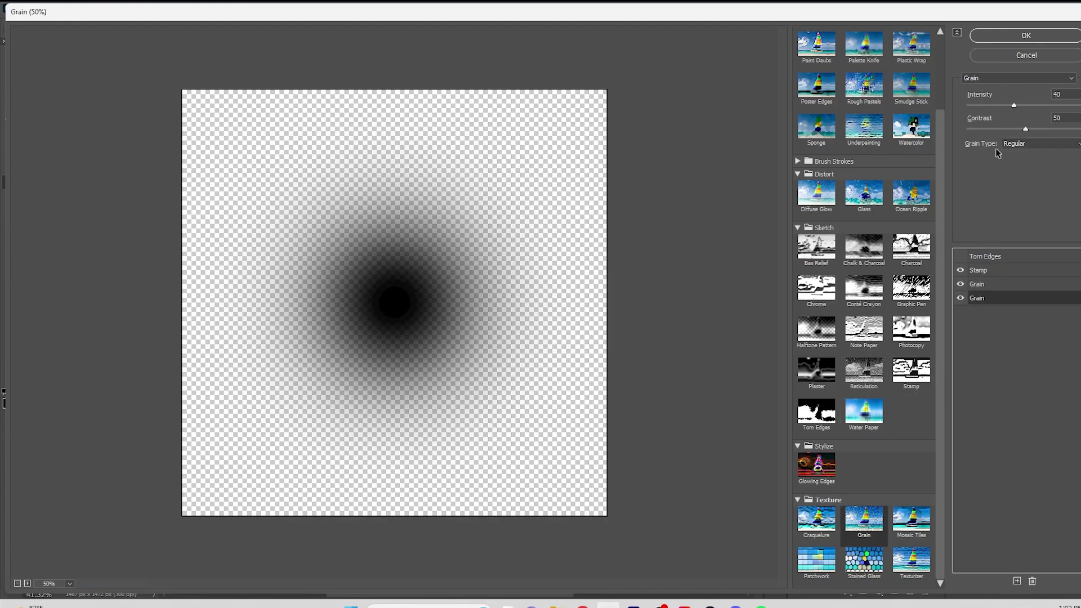
{"action": "left_click", "coordinate": [993, 284]}
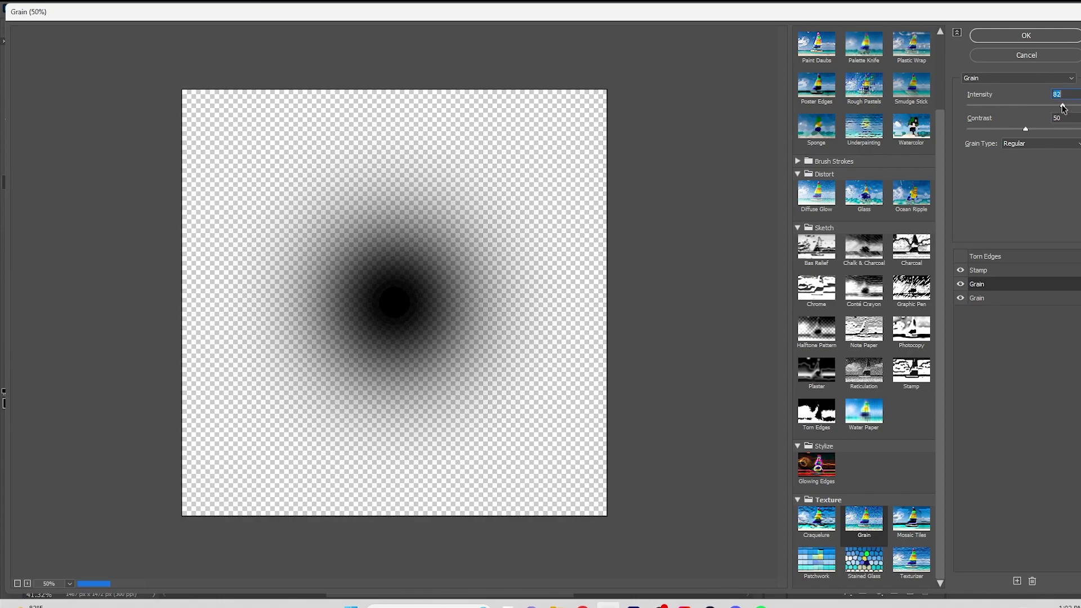
{"action": "left_click", "coordinate": [991, 271]}
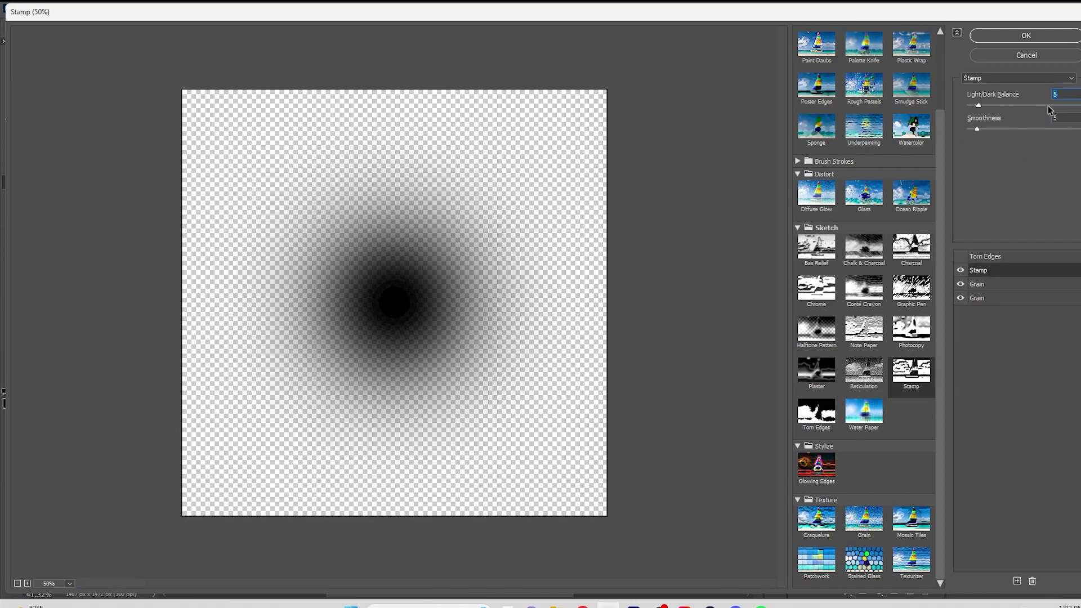
{"action": "left_click", "coordinate": [986, 284]}
{"action": "left_click", "coordinate": [980, 298]}
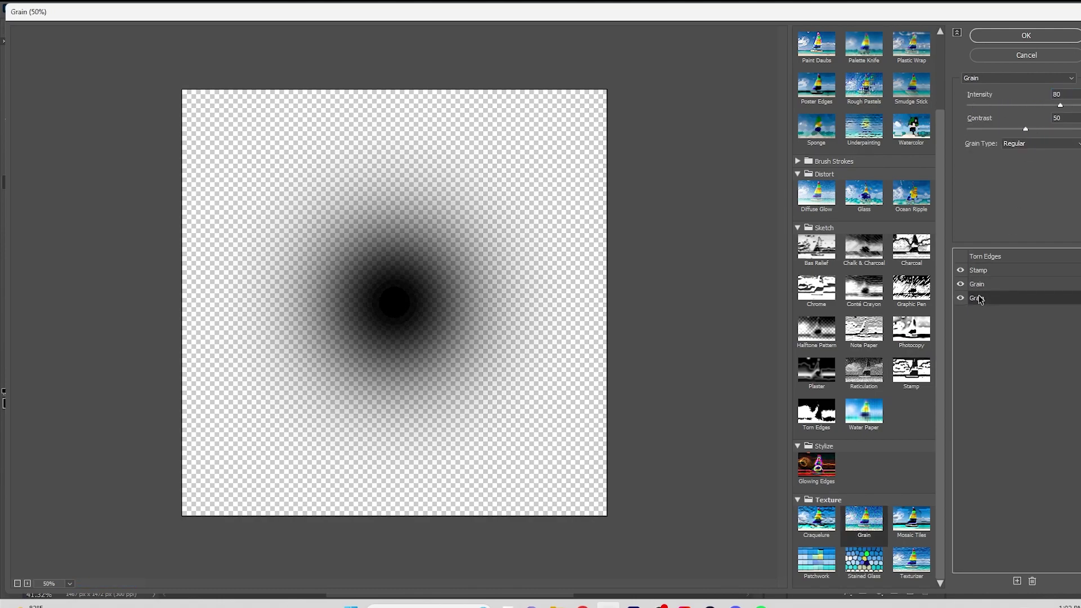
Rewatch the grunge brush section of the browser video, and in Photoshop set the upper Grain to intensity 92 and contrast 60
{"action": "left_click", "coordinate": [583, 603]}
{"action": "left_click_drag", "start_coordinate": [538, 483], "coordinate": [512, 484]}
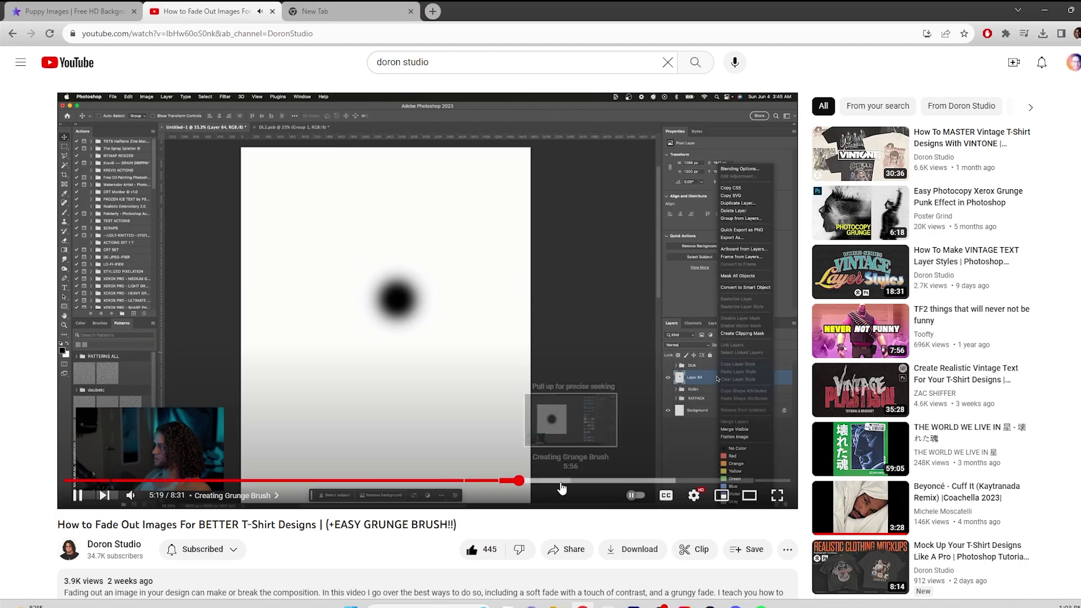
{"action": "left_click", "coordinate": [640, 365]}
{"action": "left_click", "coordinate": [607, 603]}
{"action": "scroll", "coordinate": [358, 338], "scroll_direction": "up", "scroll_amount": 3}
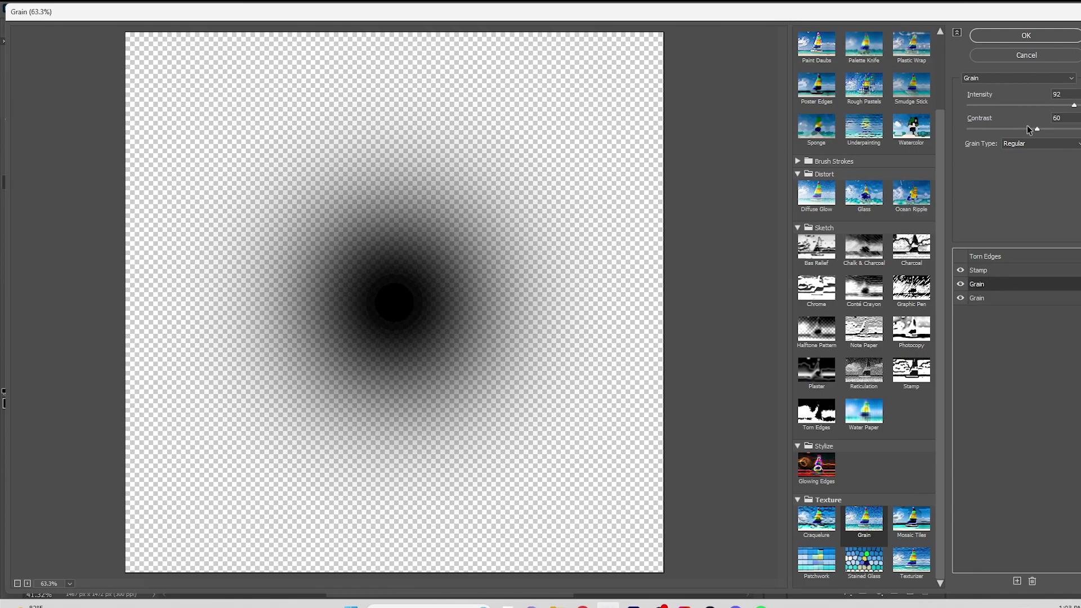
Watch the next part of the grunge brush video in the browser, and return to Photoshop and cancel the Filter Gallery
{"action": "left_click", "coordinate": [582, 605]}
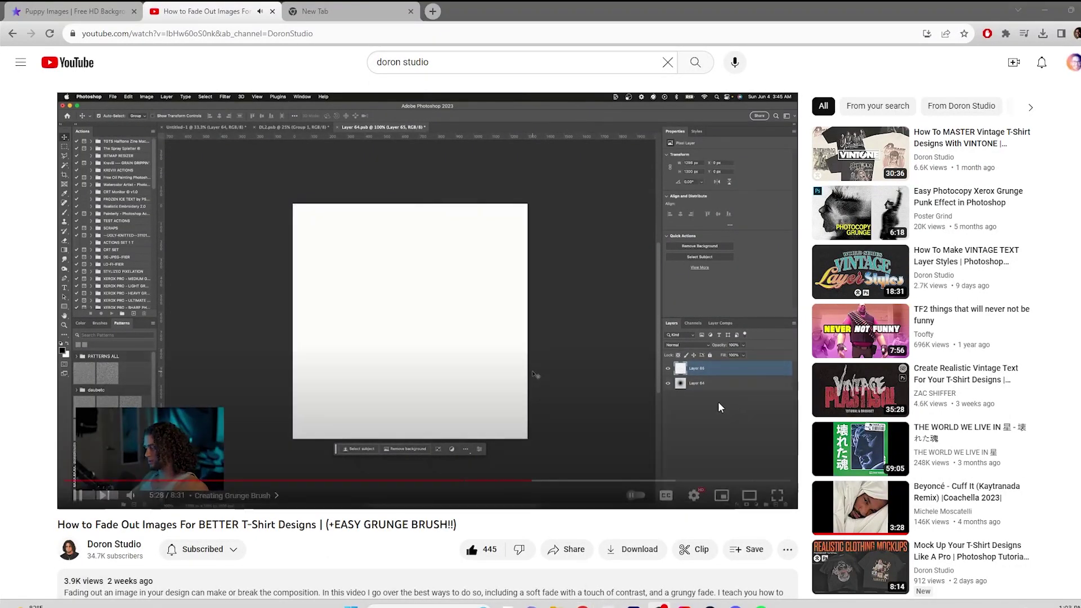
{"action": "left_click", "coordinate": [609, 403]}
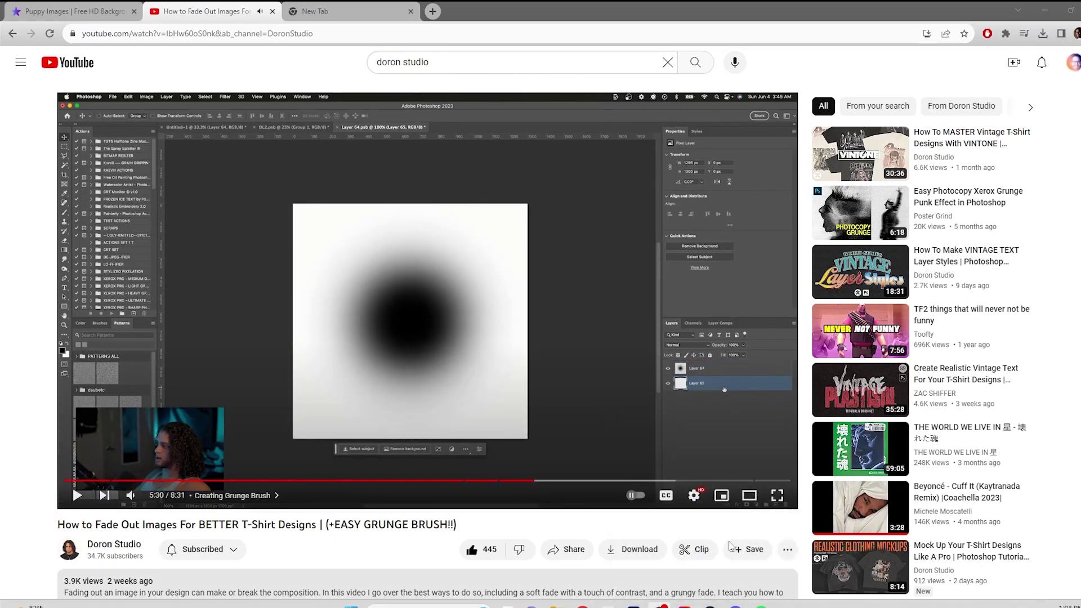
{"action": "left_click", "coordinate": [607, 605]}
{"action": "left_click", "coordinate": [1049, 56]}
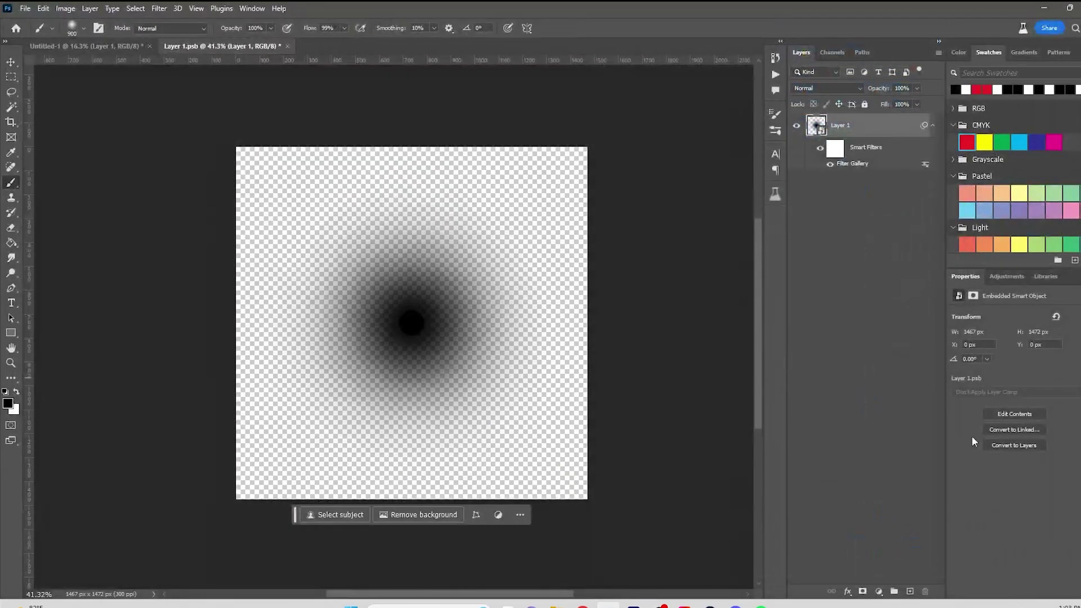
Add a new layer beneath the soft black dot and fill it with white
{"action": "left_click", "coordinate": [908, 591]}
{"action": "key", "text": "x"}
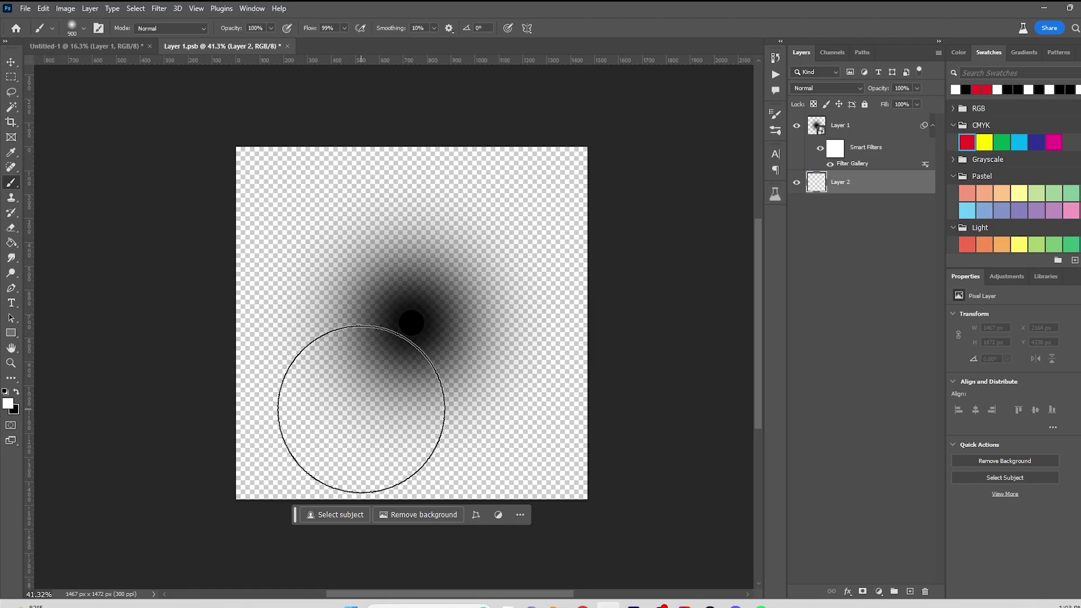
{"action": "left_click", "coordinate": [12, 246]}
{"action": "left_click", "coordinate": [496, 374]}
Reopen the dot's Filter Gallery, check the layer setup in the browser video, and cancel the gallery in Photoshop
{"action": "double_click", "coordinate": [853, 164]}
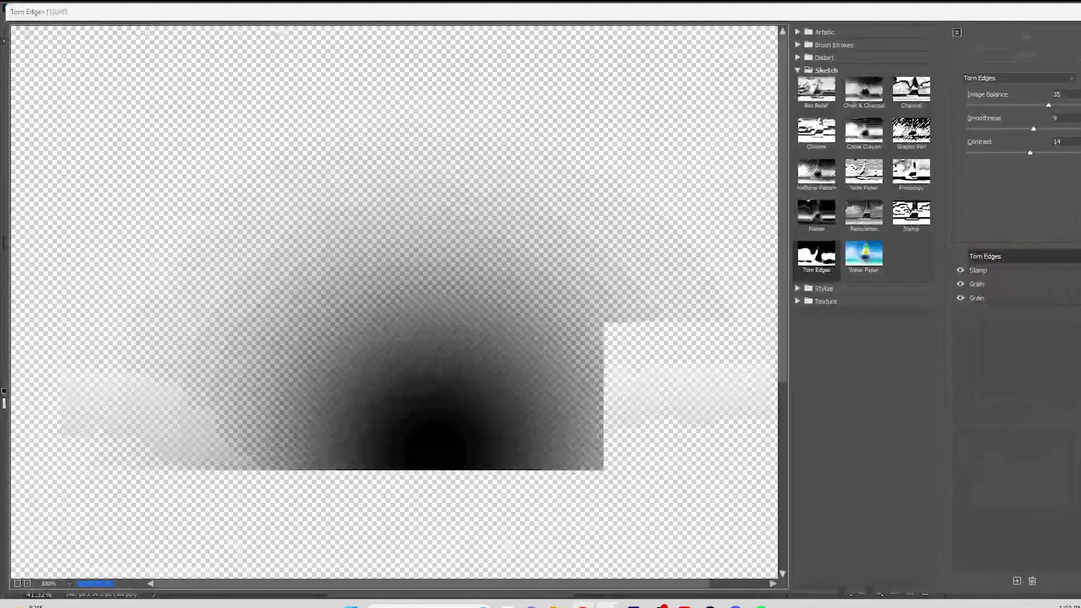
{"action": "left_click", "coordinate": [582, 605]}
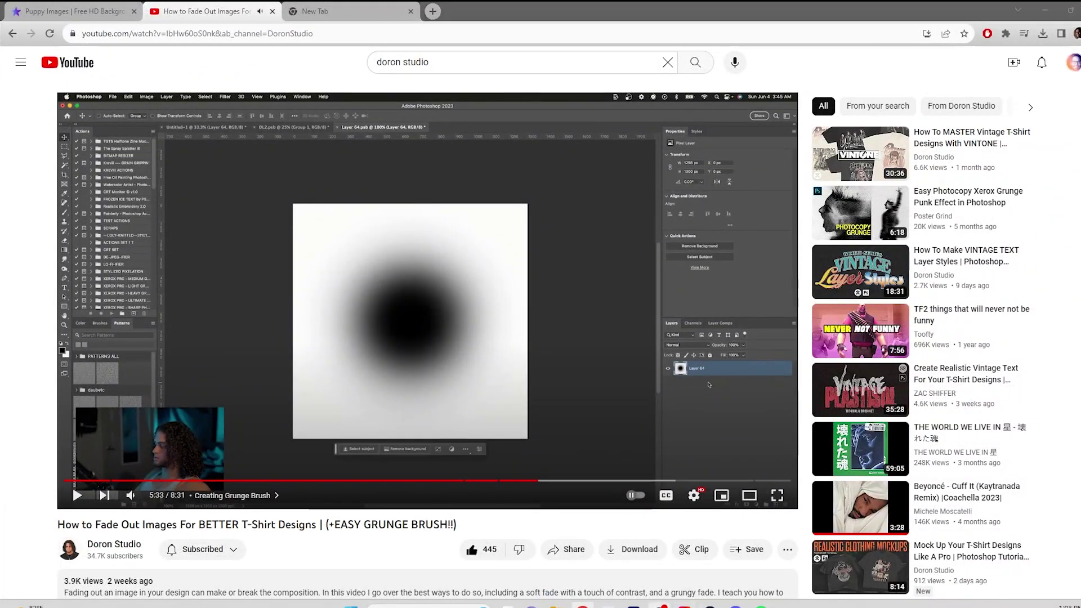
{"action": "key", "text": "alt+Tab"}
{"action": "left_click", "coordinate": [1036, 57]}
Delete the dot layer's smart filter and flatten the image
{"action": "right_click", "coordinate": [856, 160]}
{"action": "left_click", "coordinate": [885, 203]}
{"action": "right_click", "coordinate": [840, 128]}
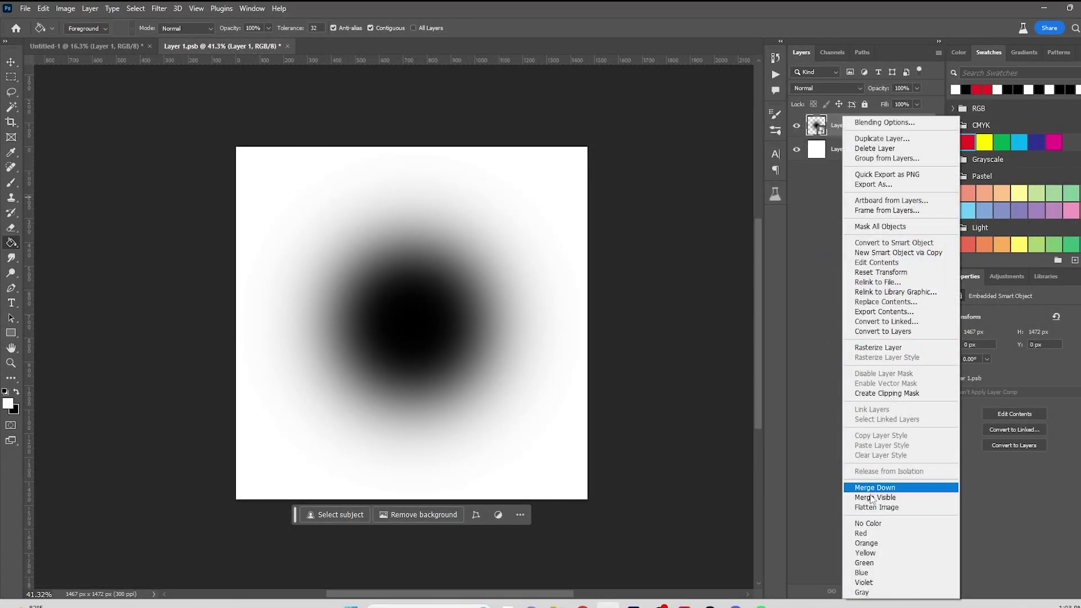
{"action": "left_click", "coordinate": [868, 507]}
Convert the flattened background into a regular layer
{"action": "right_click", "coordinate": [897, 125]}
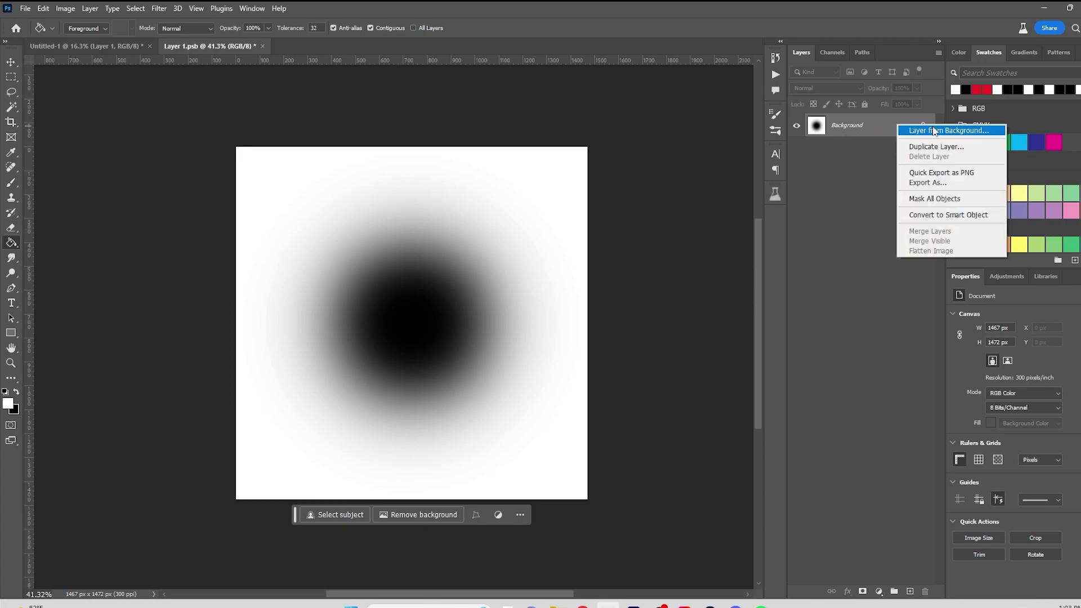
{"action": "left_click", "coordinate": [929, 130]}
{"action": "right_click", "coordinate": [876, 128]}
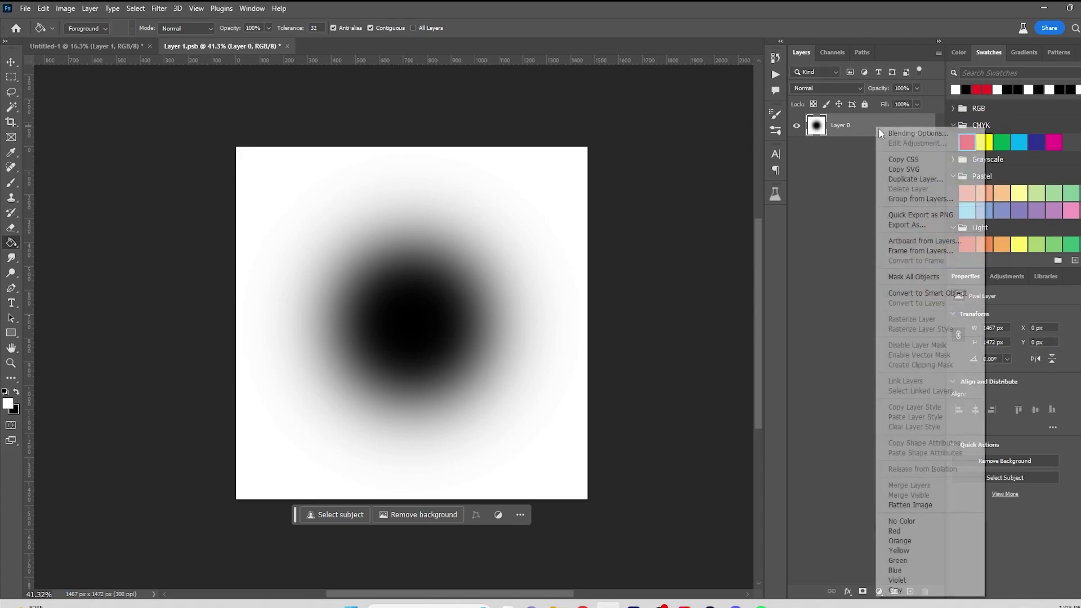
{"action": "left_click", "coordinate": [804, 140]}
Check how the browser video duplicates the dot layer and opens the Filter Gallery, and return to Photoshop and cancel its gallery
{"action": "left_click", "coordinate": [158, 8]}
{"action": "left_click", "coordinate": [194, 75]}
{"action": "left_click", "coordinate": [618, 459]}
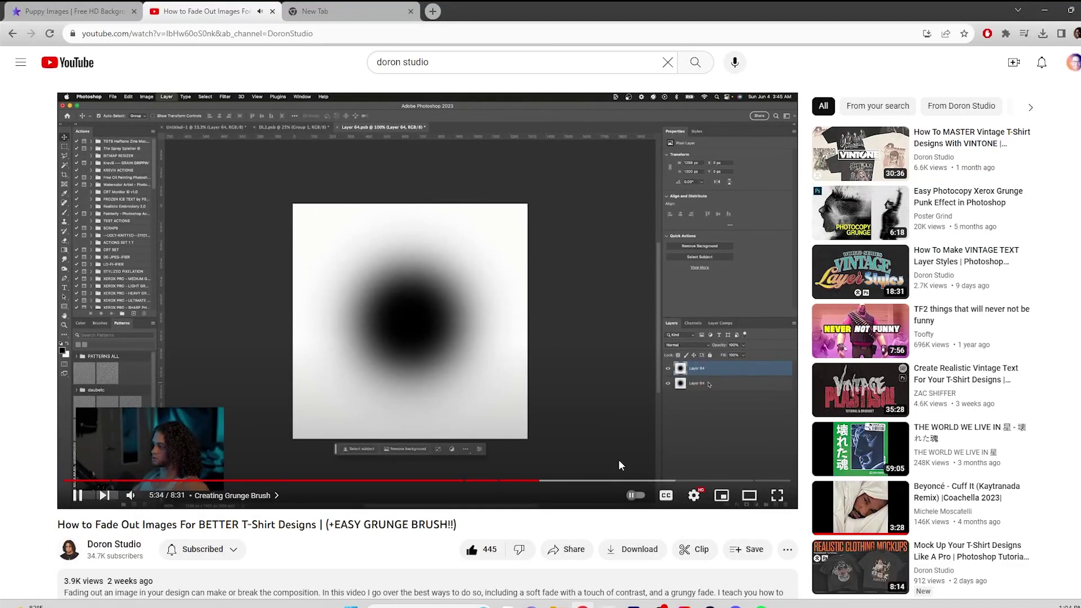
{"action": "left_click", "coordinate": [623, 467]}
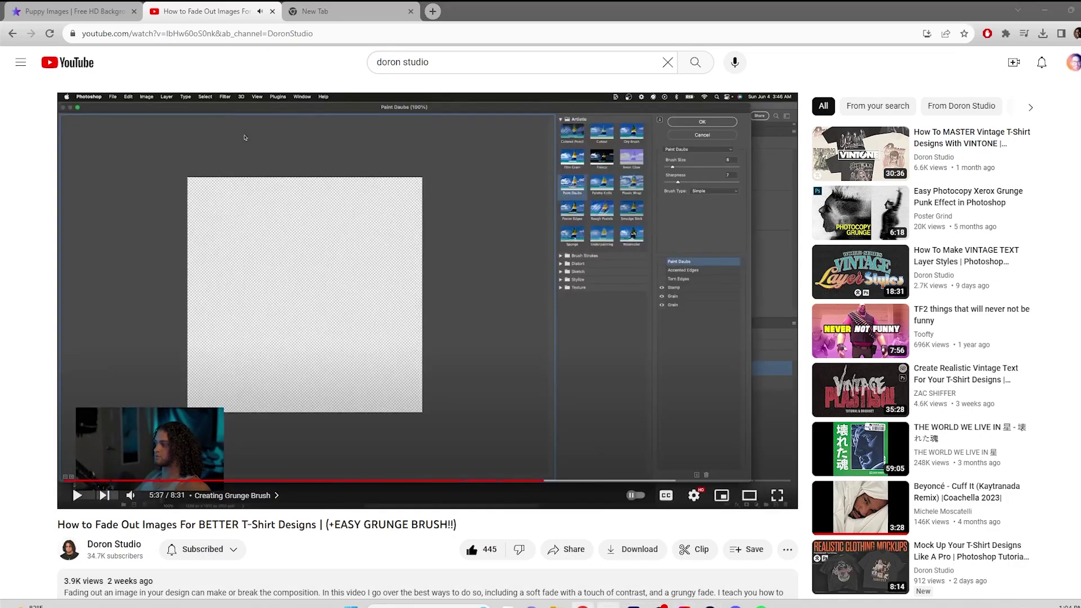
{"action": "left_click", "coordinate": [608, 604]}
{"action": "left_click", "coordinate": [1025, 54]}
Duplicate the dot layer beneath the original and try the Filter Gallery with upper Grain intensity 24, contrast 11 and Stamp Light/Dark Balance 6
{"action": "left_click_drag", "start_coordinate": [839, 126], "coordinate": [845, 151]}
{"action": "right_click", "coordinate": [845, 125]}
{"action": "left_click", "coordinate": [155, 10]}
{"action": "left_click", "coordinate": [154, 9]}
{"action": "left_click", "coordinate": [170, 73]}
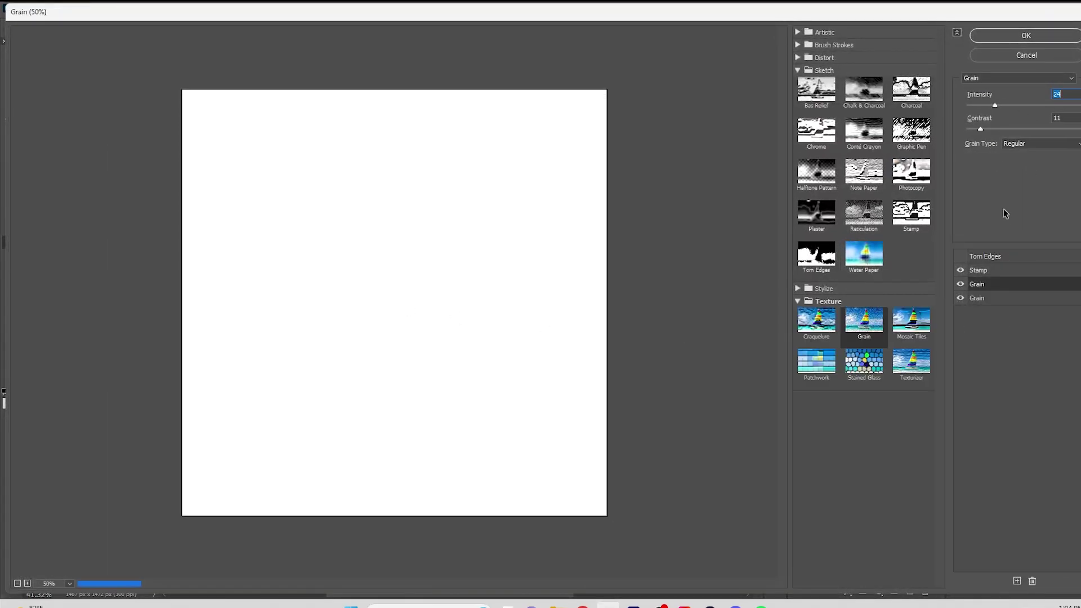
{"action": "left_click", "coordinate": [991, 270]}
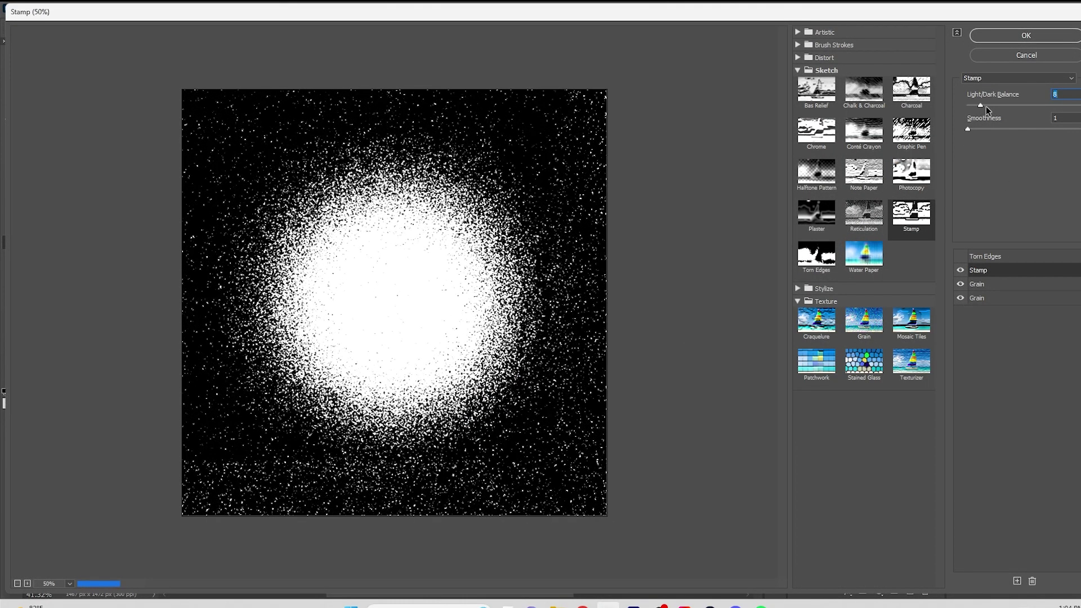
Skim the browser video for how the Grain effects of the grunge brush are tuned, and return to Photoshop
{"action": "left_click", "coordinate": [583, 604]}
{"action": "left_click", "coordinate": [489, 431]}
{"action": "left_click", "coordinate": [562, 481]}
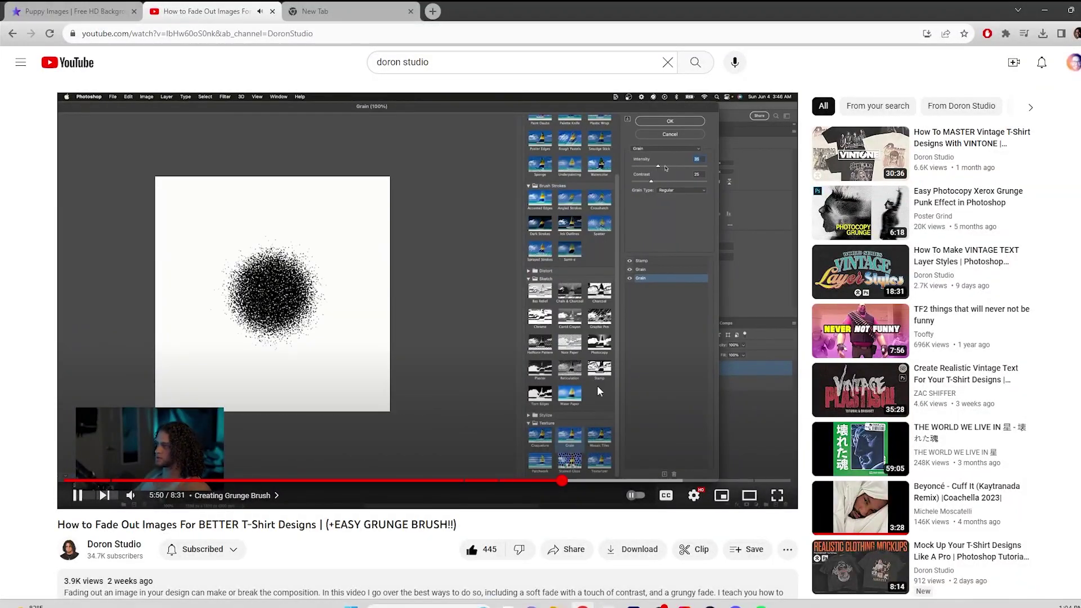
{"action": "left_click", "coordinate": [593, 457]}
{"action": "left_click", "coordinate": [659, 603]}
{"action": "key", "text": "alt+Tab"}
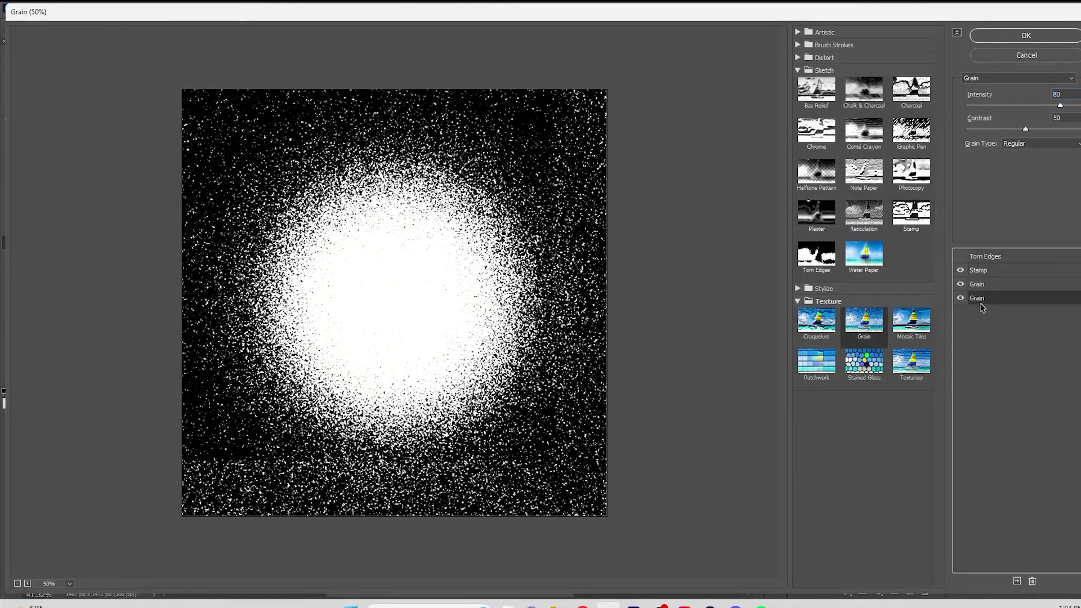
Try a lower Grain intensity with Stamp Light/Dark Balance and Smoothness at 17, and cancel the Filter Gallery
{"action": "mouse_move", "coordinate": [1018, 104]}
{"action": "left_mouse_down"}
{"action": "mouse_move", "coordinate": [970, 105]}
{"action": "mouse_move", "coordinate": [1015, 105]}
{"action": "mouse_move", "coordinate": [991, 105]}
{"action": "mouse_move", "coordinate": [995, 128]}
{"action": "mouse_move", "coordinate": [1029, 107]}
{"action": "mouse_move", "coordinate": [1003, 110]}
{"action": "left_mouse_up"}
{"action": "left_click", "coordinate": [985, 283]}
{"action": "left_click", "coordinate": [979, 270]}
{"action": "key", "text": "Tab"}
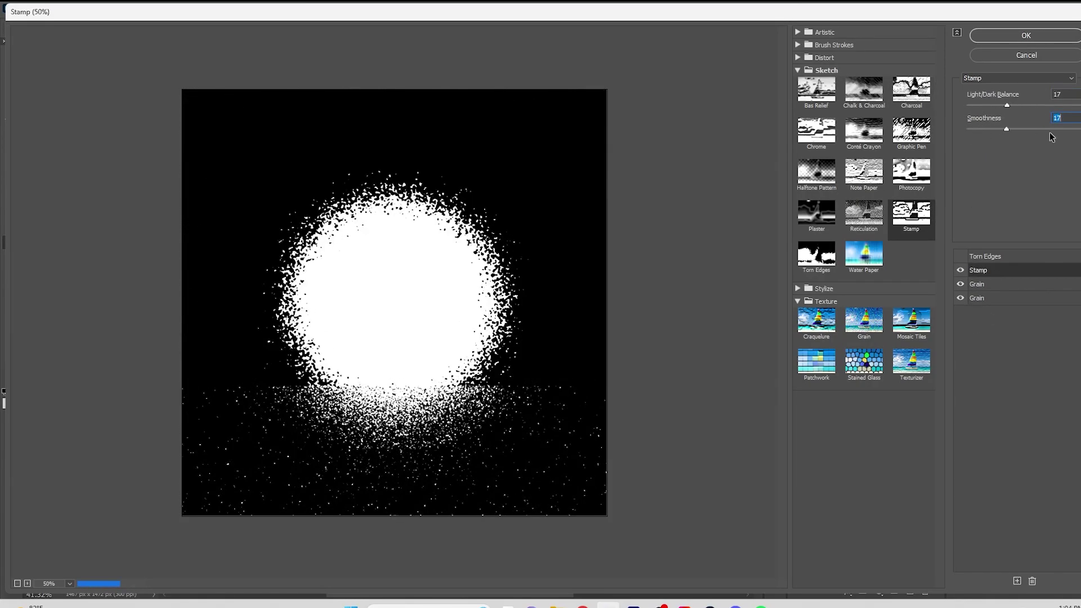
{"action": "left_click", "coordinate": [983, 301]}
{"action": "left_click", "coordinate": [970, 128]}
{"action": "left_click", "coordinate": [1026, 56]}
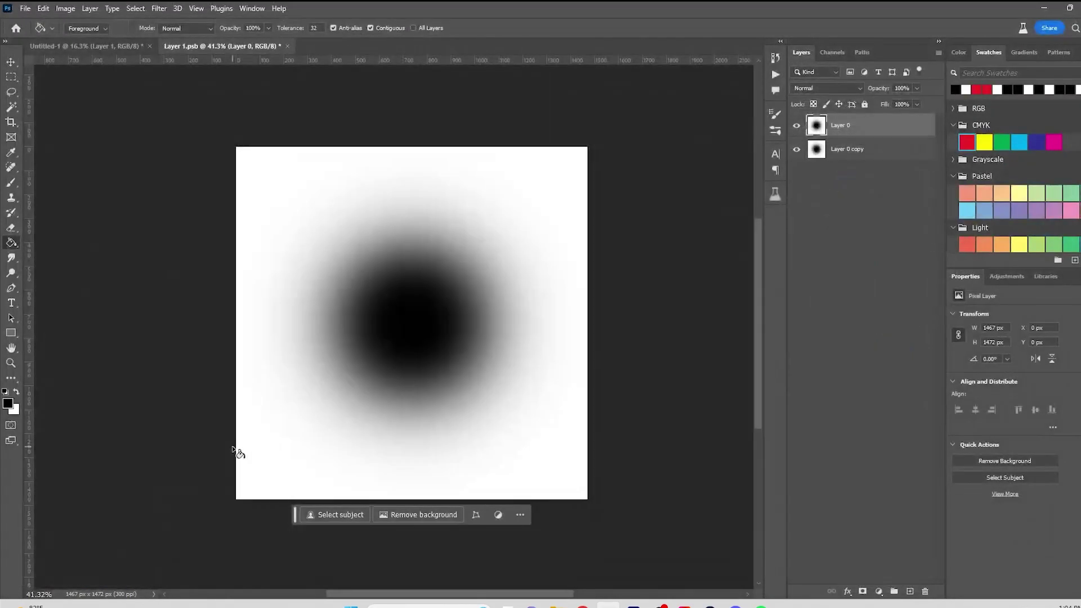
Reopen the Filter Gallery for the top dot layer, setting upper Grain to intensity 42, contrast 11 and Stamp Light/Dark Balance to 9
{"action": "right_click", "coordinate": [868, 135]}
{"action": "left_click", "coordinate": [159, 9]}
{"action": "left_click", "coordinate": [186, 78]}
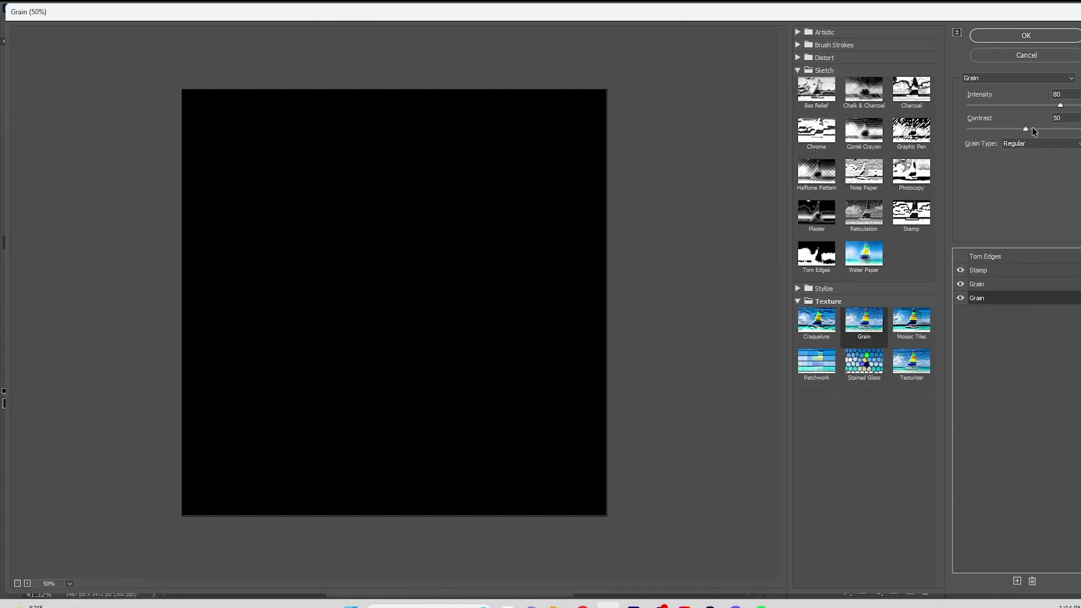
{"action": "left_click", "coordinate": [992, 129]}
{"action": "left_click_drag", "start_coordinate": [993, 105], "coordinate": [983, 106]}
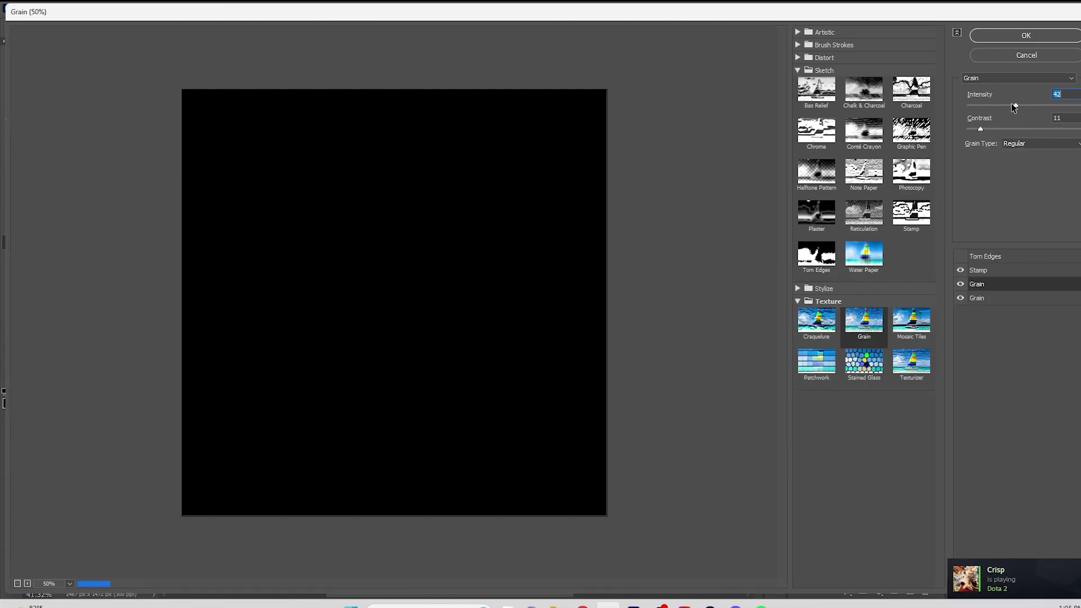
{"action": "left_click", "coordinate": [994, 270]}
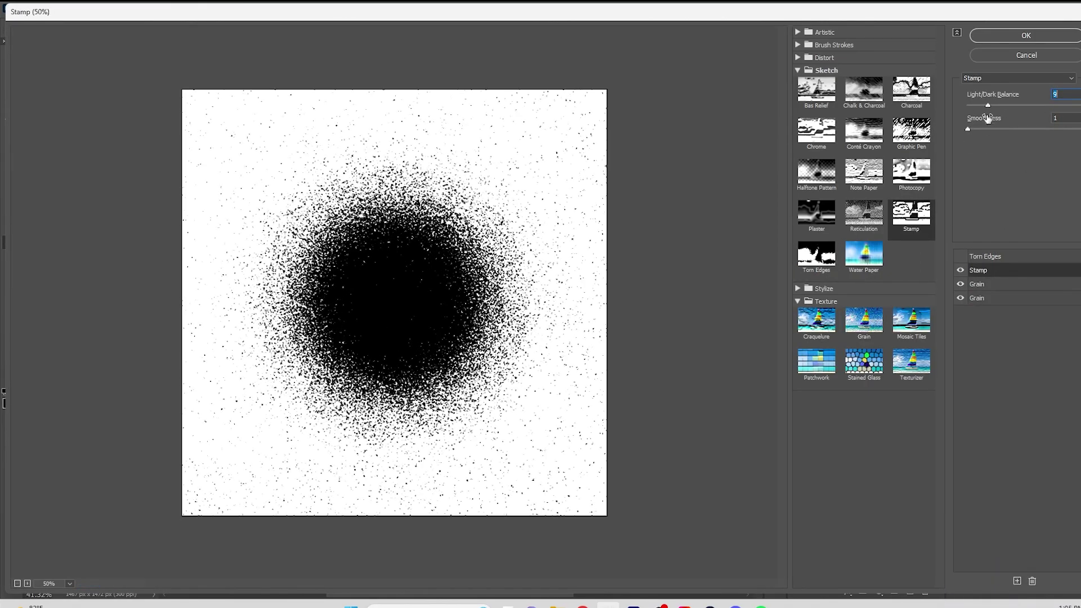
Set the upper Grain to Contrasty with intensity 27 and the lower Grain to intensity 49 and contrast 18, and apply the filters
{"action": "left_click", "coordinate": [977, 283]}
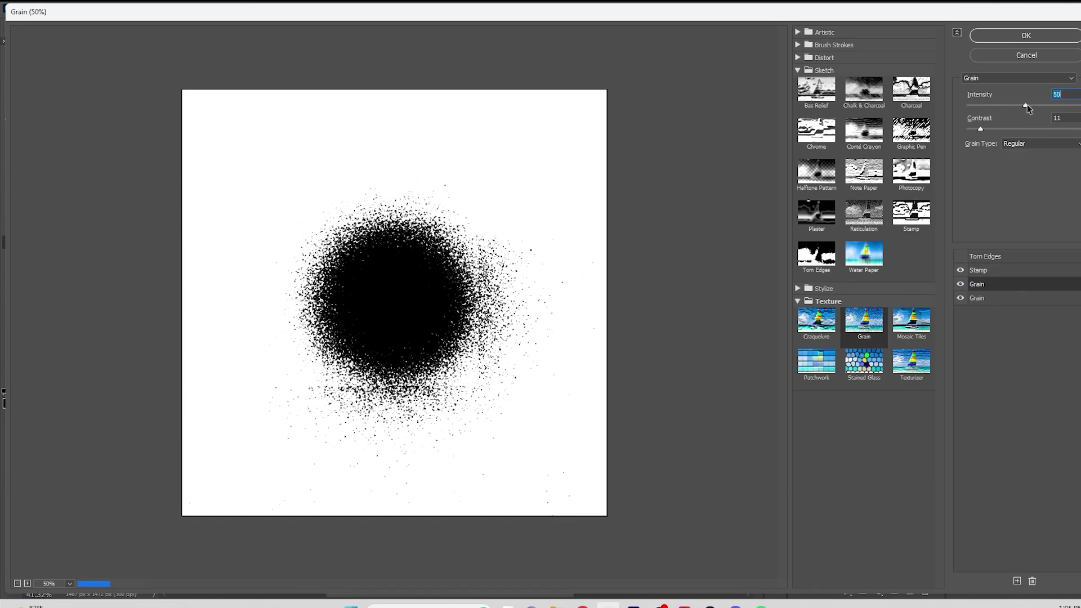
{"action": "left_click", "coordinate": [1035, 143]}
{"action": "left_click", "coordinate": [1025, 195]}
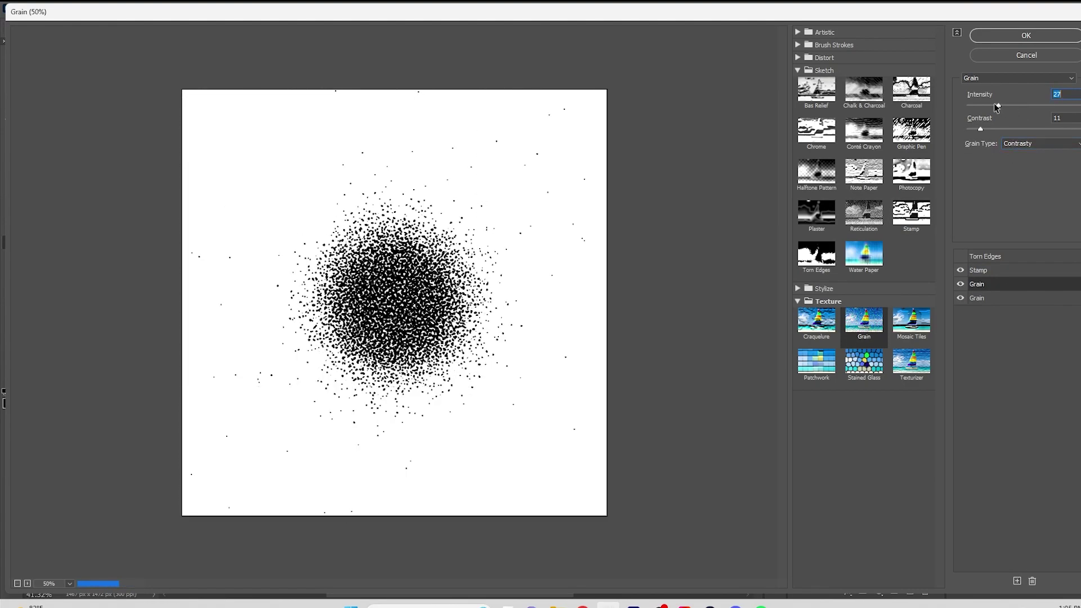
{"action": "left_click", "coordinate": [982, 298]}
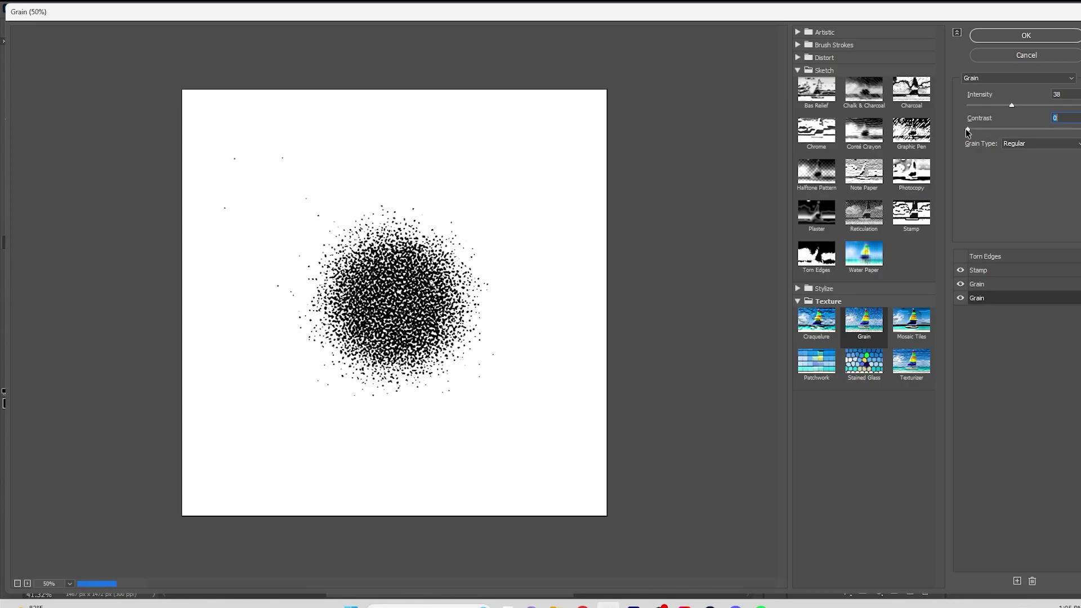
{"action": "left_click_drag", "start_coordinate": [966, 129], "coordinate": [1006, 130]}
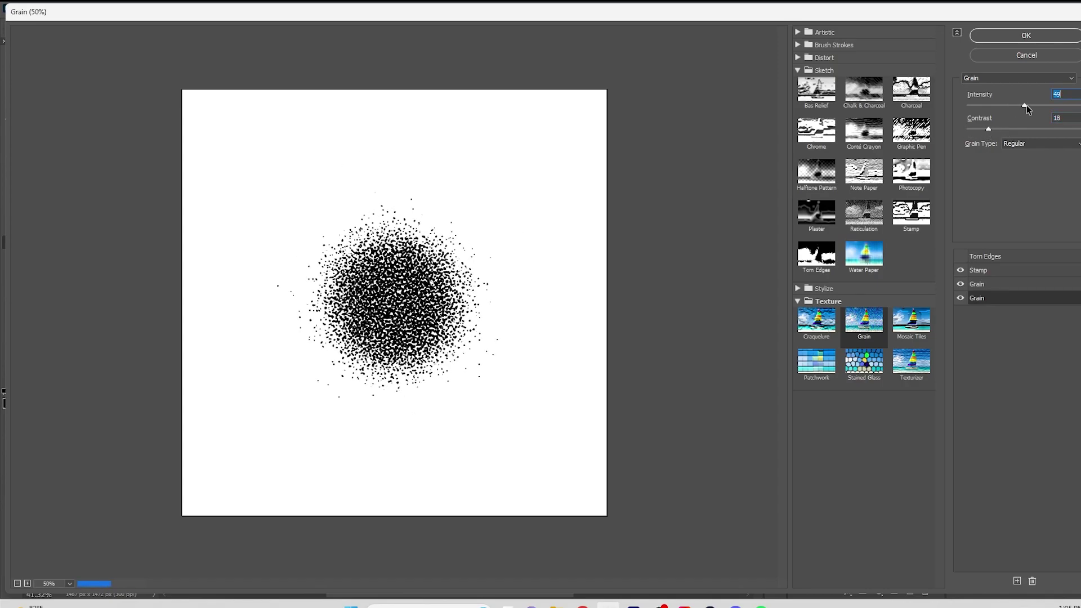
{"action": "left_click", "coordinate": [1047, 36]}
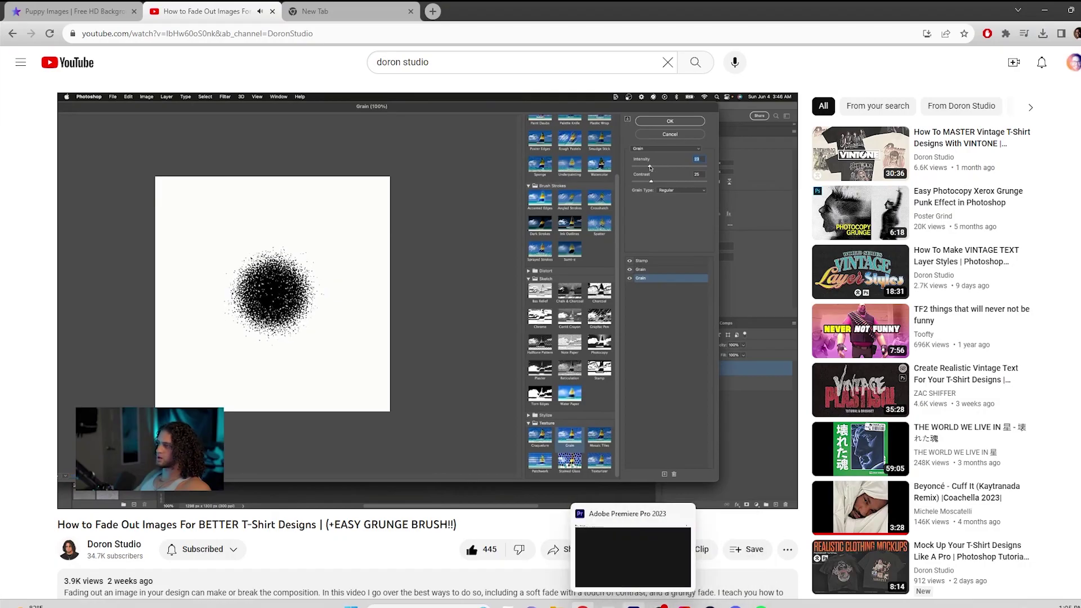
Skim further through the browser video, and in Photoshop scale the speckled dot layer to about 153% and centre it on the canvas
{"action": "left_click", "coordinate": [636, 554]}
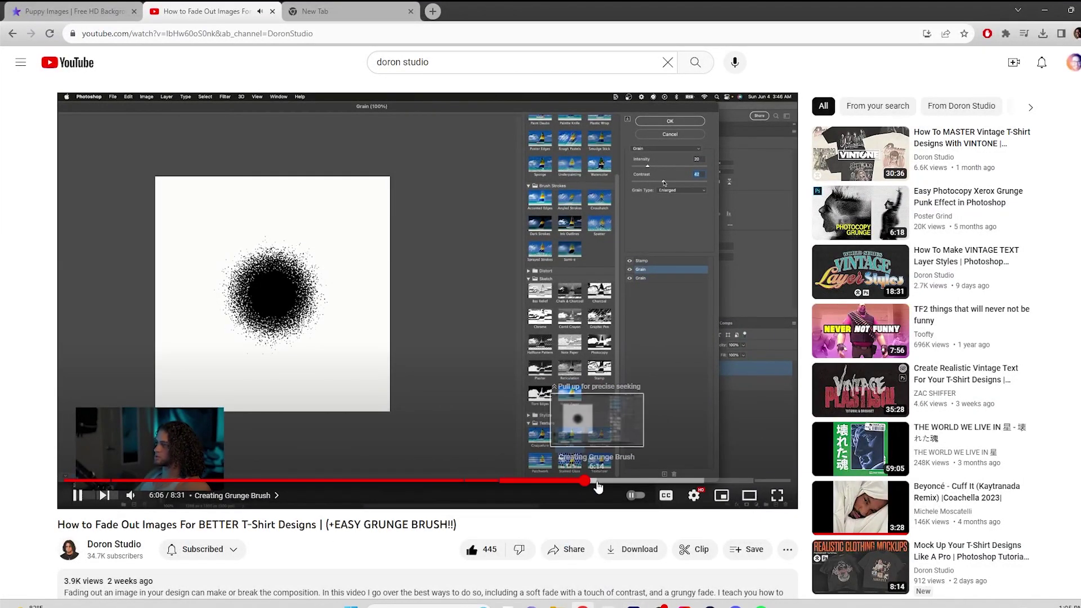
{"action": "left_click_drag", "start_coordinate": [598, 487], "coordinate": [612, 484]}
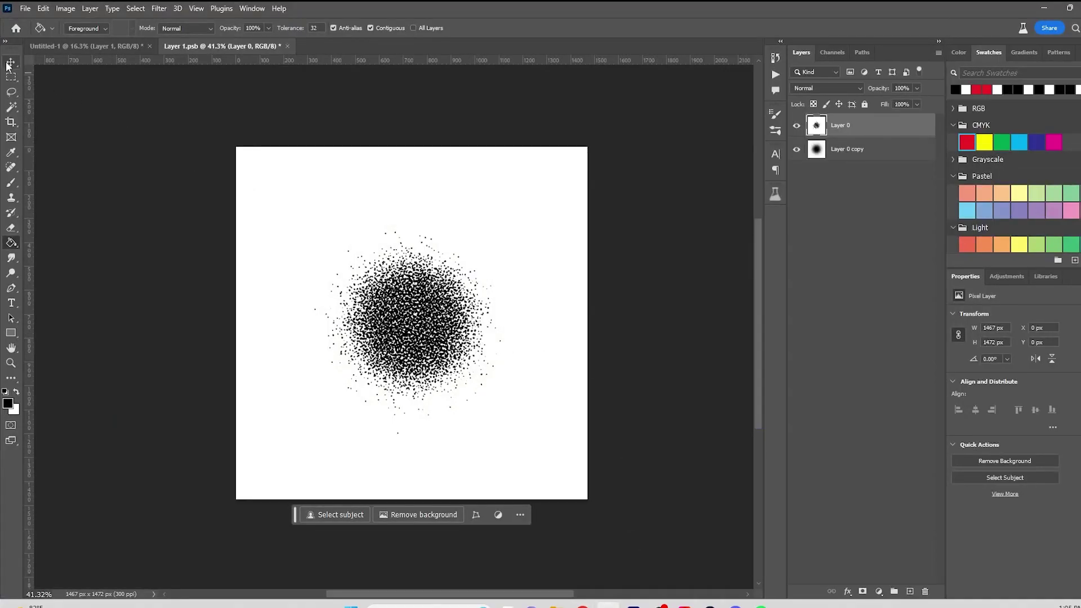
{"action": "left_click", "coordinate": [7, 66]}
{"action": "key", "text": "ctrl+t"}
{"action": "left_click_drag", "start_coordinate": [411, 499], "coordinate": [411, 569]}
{"action": "left_click_drag", "start_coordinate": [411, 147], "coordinate": [410, 56]}
{"action": "scroll", "coordinate": [392, 332], "scroll_direction": "down", "scroll_amount": 3}
{"action": "left_click_drag", "start_coordinate": [423, 347], "coordinate": [422, 357]}
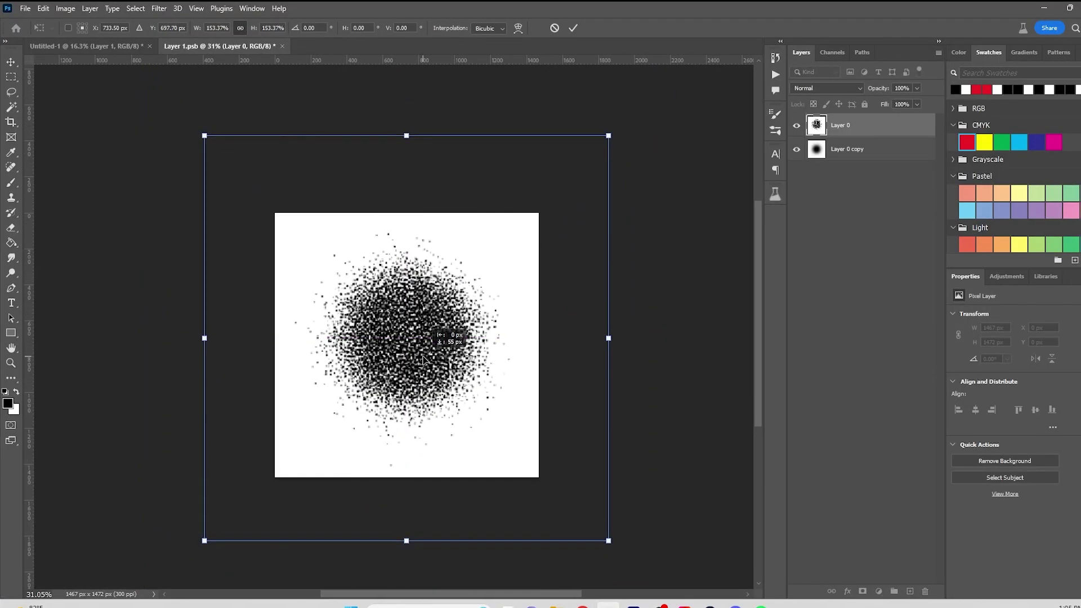
{"action": "key", "text": "Return"}
Check the video's selection stage, and in Photoshop select the whole canvas and define the speckled dot as a brush preset
{"action": "left_click", "coordinate": [582, 605]}
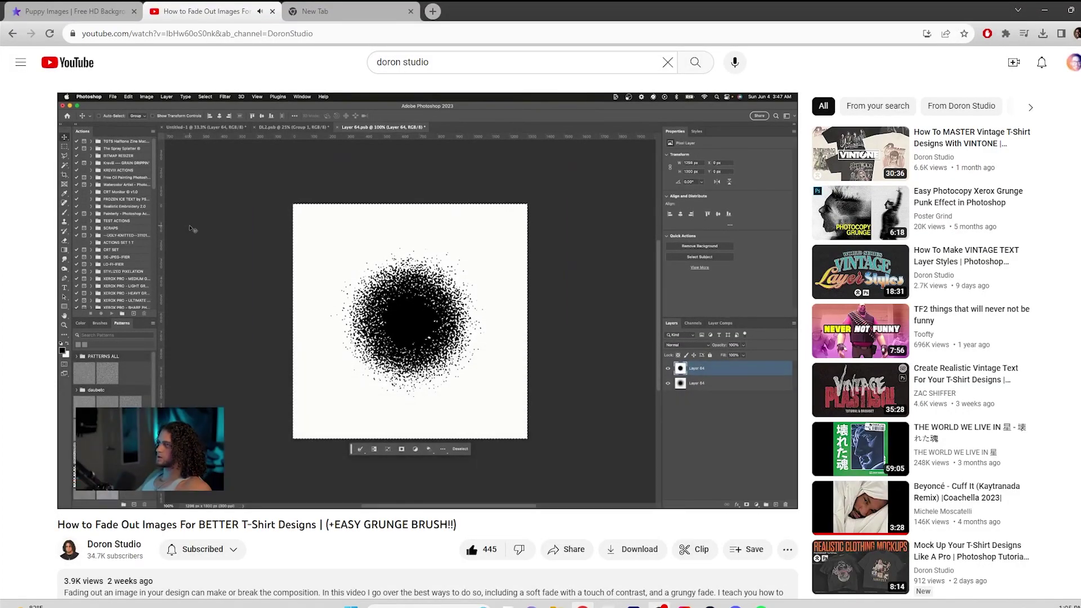
{"action": "mouse_move", "coordinate": [607, 605]}
{"action": "left_click", "coordinate": [606, 556]}
{"action": "left_click", "coordinate": [43, 9]}
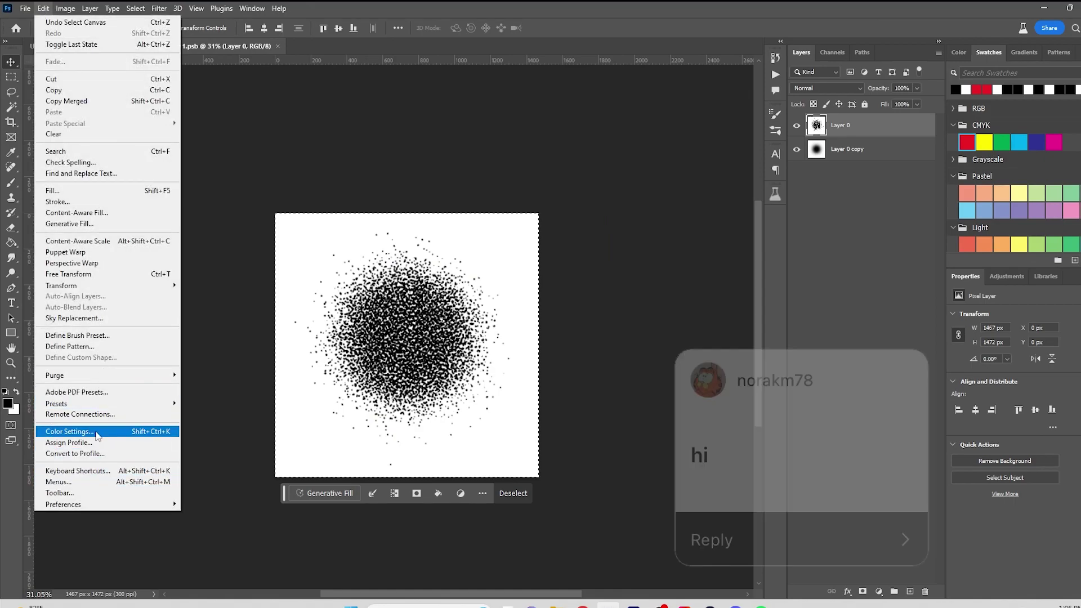
{"action": "mouse_move", "coordinate": [99, 377]}
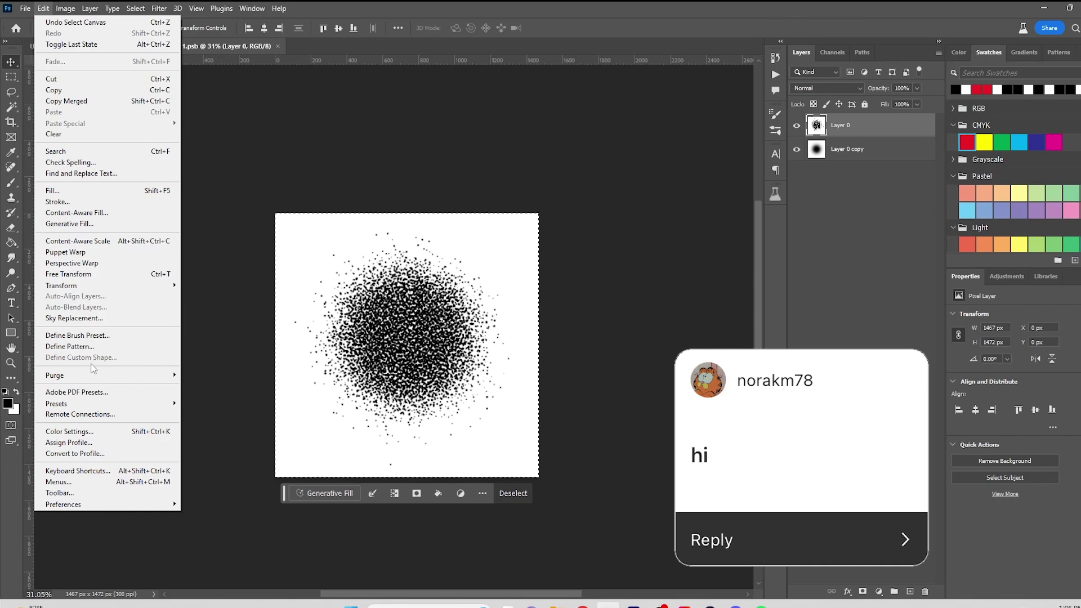
{"action": "left_click", "coordinate": [98, 336]}
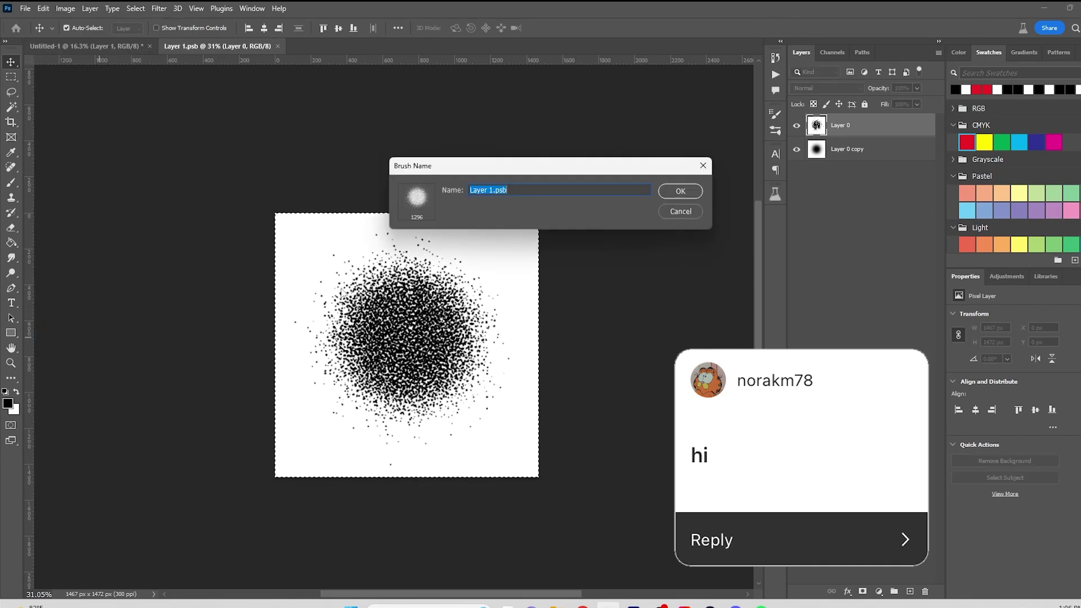
Review in the browser video how the finished grunge brush is used, and return to Photoshop
{"action": "key", "text": "alt+Tab"}
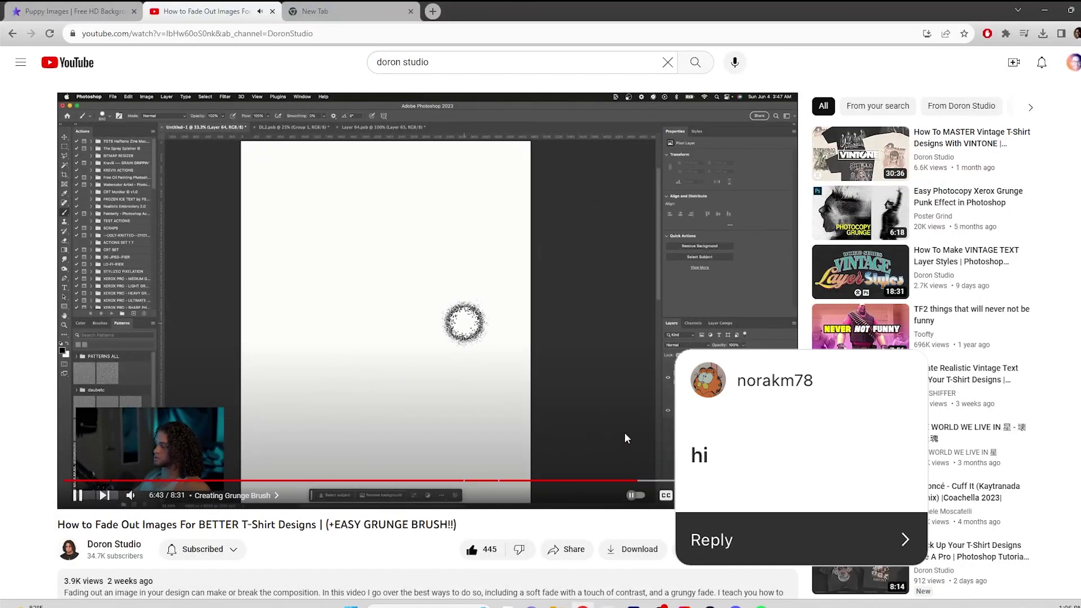
{"action": "left_click", "coordinate": [617, 481]}
{"action": "left_click_drag", "start_coordinate": [617, 484], "coordinate": [622, 485]}
{"action": "key", "text": "alt+Tab"}
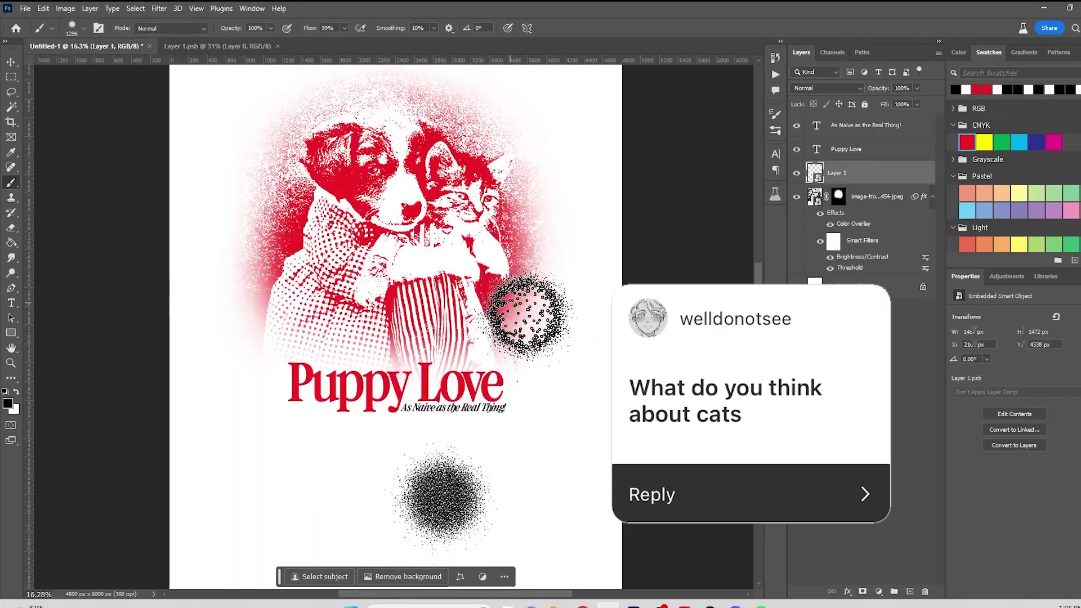
Delete the speckled dot layer from the poster document and switch back to the browser video
{"action": "left_click", "coordinate": [515, 293]}
{"action": "key", "text": "Delete"}
{"action": "key", "text": "alt+Tab"}
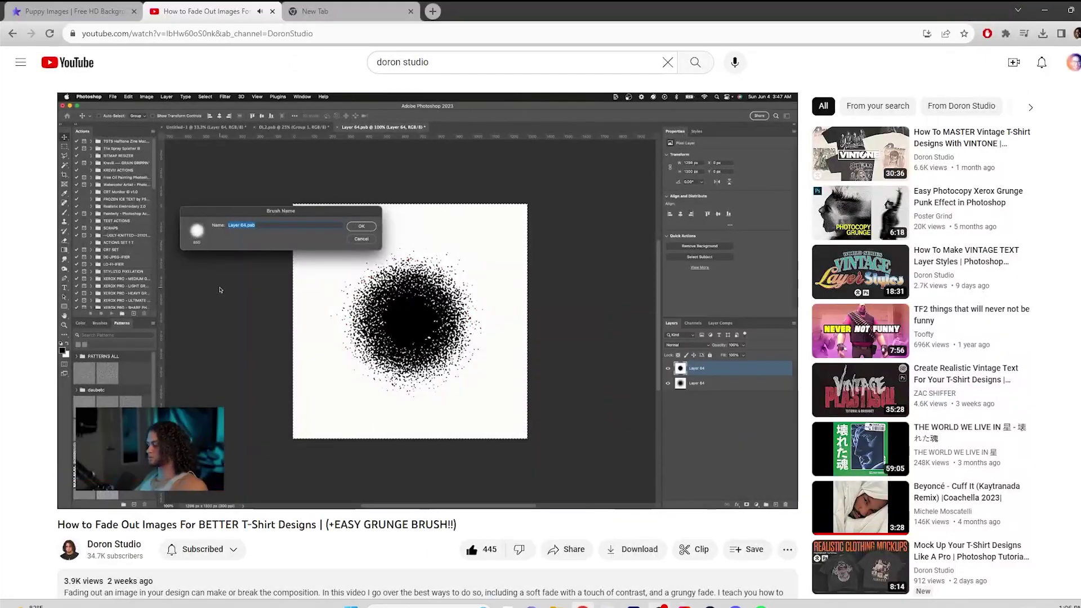
In Photoshop, enable Shape Dynamics for the grunge brush with 21% size jitter, 9% angle jitter and 10% roundness jitter, checking the browser video for reference
{"action": "key", "text": "alt+Tab"}
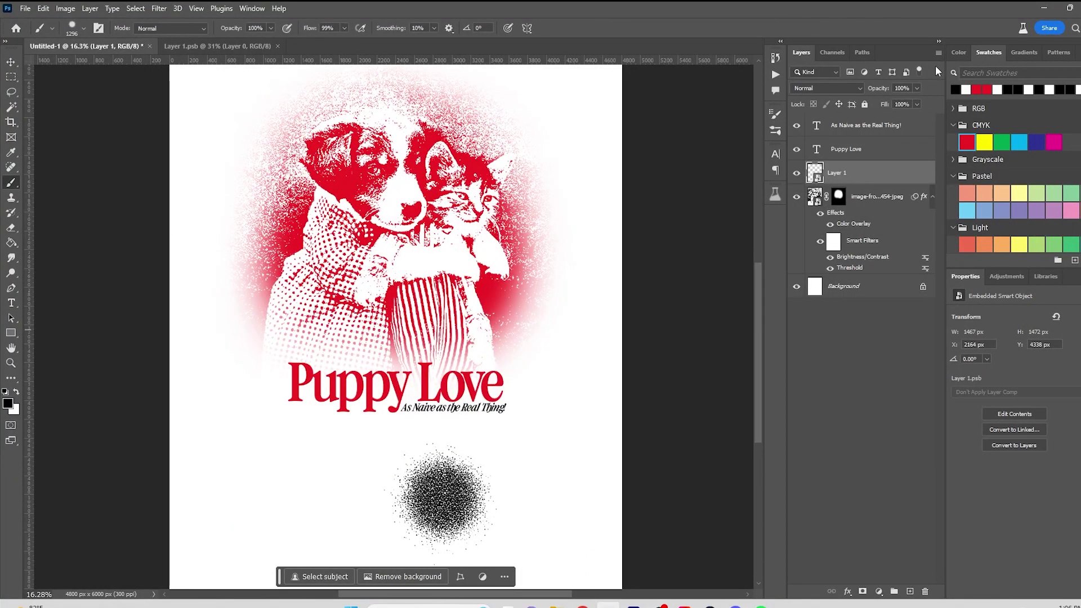
{"action": "left_click", "coordinate": [776, 58]}
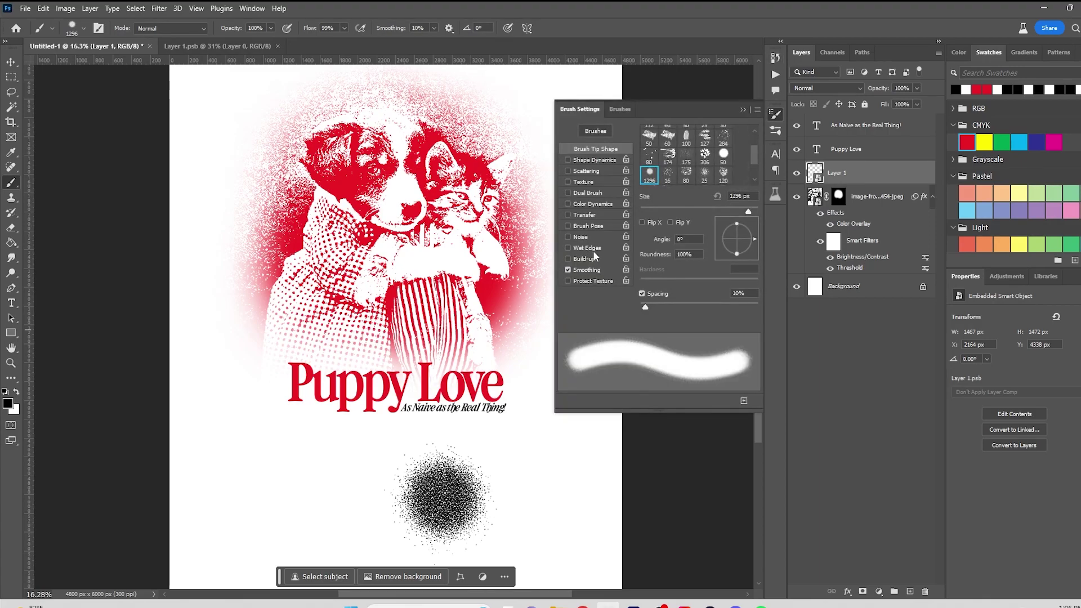
{"action": "left_click", "coordinate": [590, 170]}
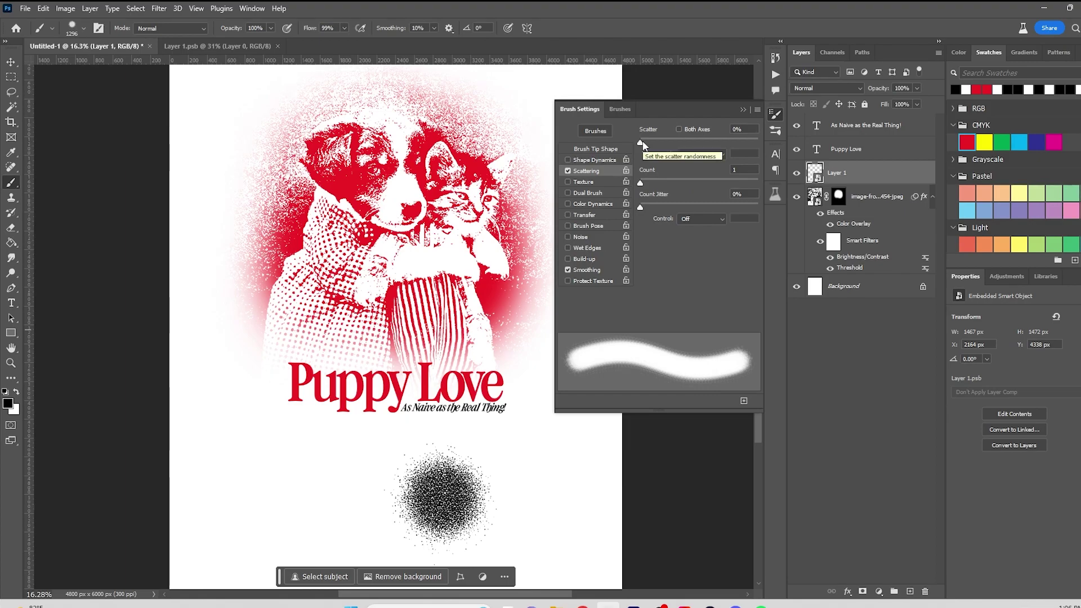
{"action": "left_click", "coordinate": [584, 605]}
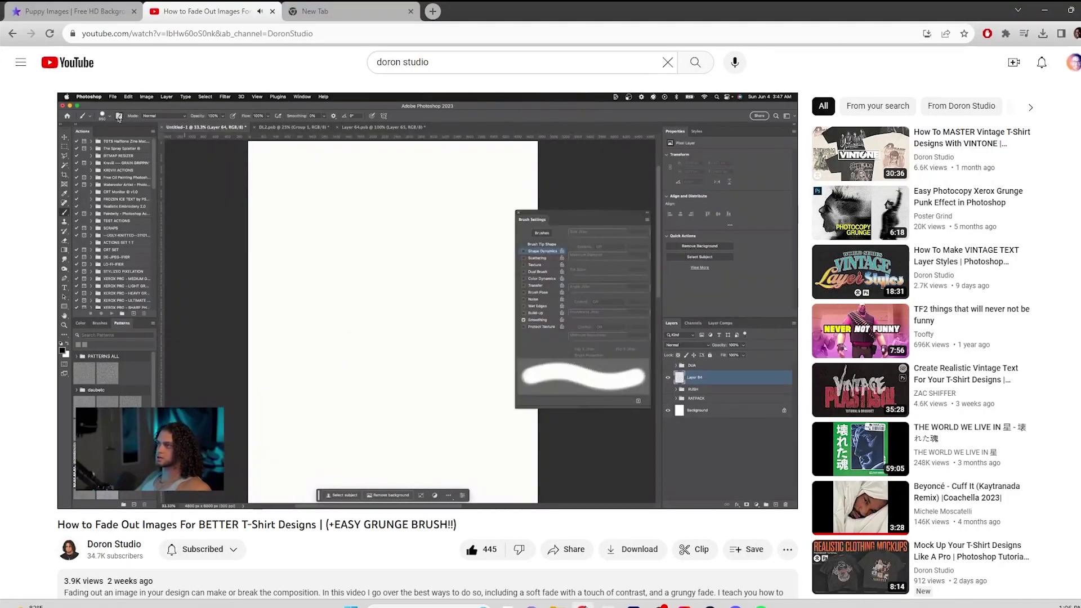
{"action": "left_click", "coordinate": [585, 606]}
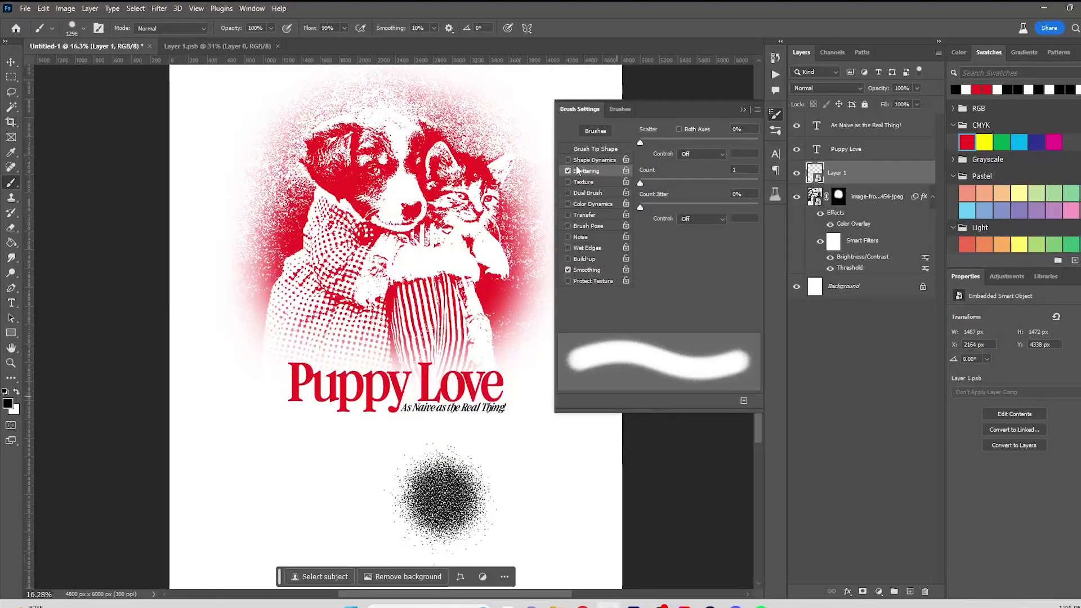
{"action": "left_click", "coordinate": [568, 170]}
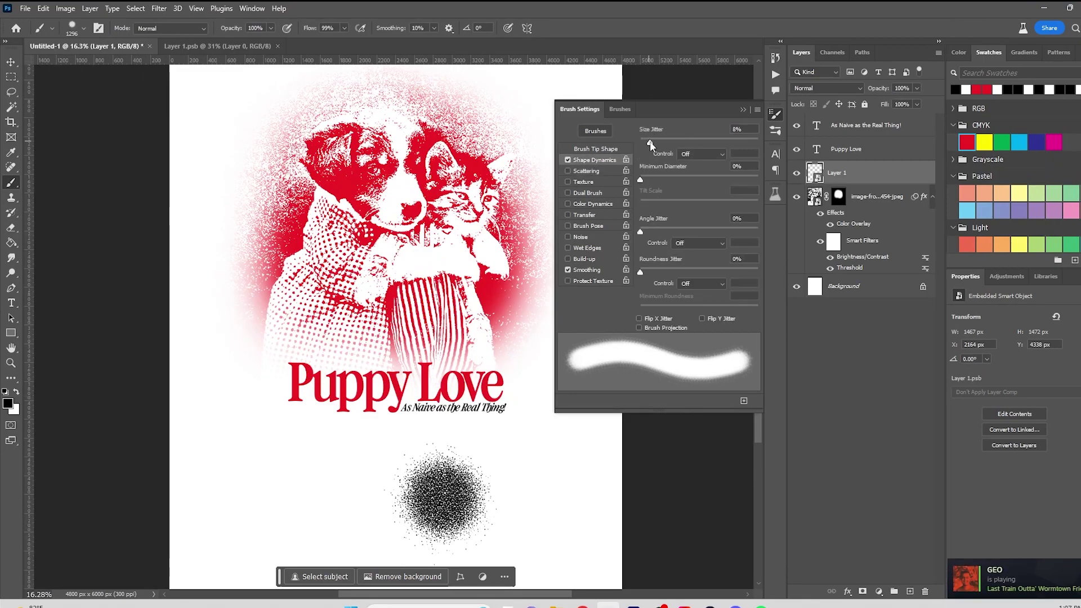
{"action": "left_click_drag", "start_coordinate": [645, 227], "coordinate": [652, 230]}
{"action": "left_click_drag", "start_coordinate": [641, 272], "coordinate": [651, 272]}
Test the grunge brush with a long black stroke on a new layer, undo that stroke, and hide the speckled dot on Layer 1
{"action": "left_click_drag", "start_coordinate": [464, 350], "coordinate": [555, 499]}
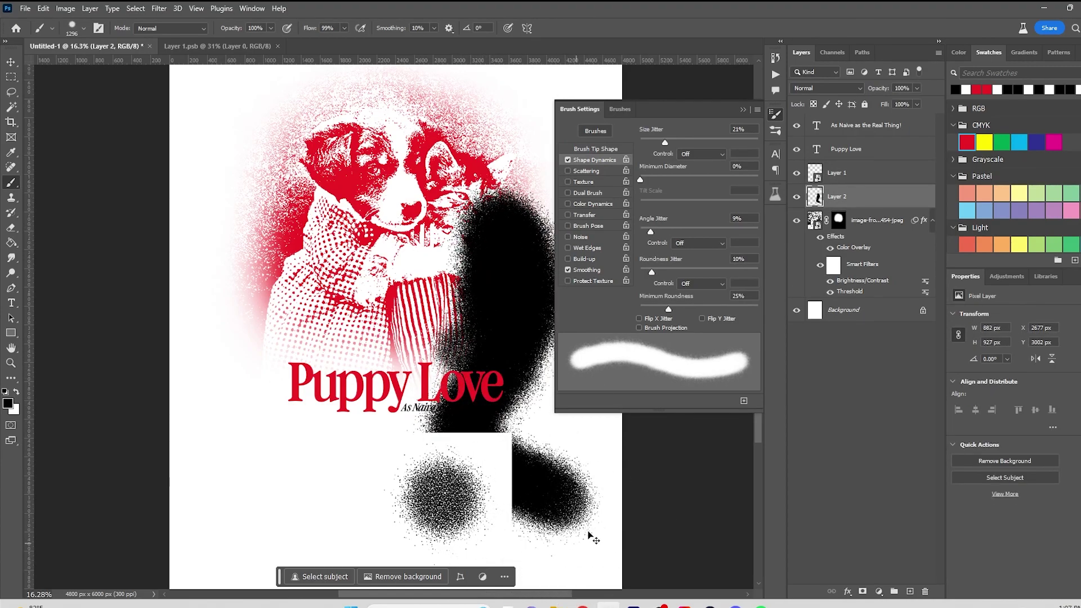
{"action": "key", "text": "ctrl+z"}
{"action": "left_click", "coordinate": [795, 173]}
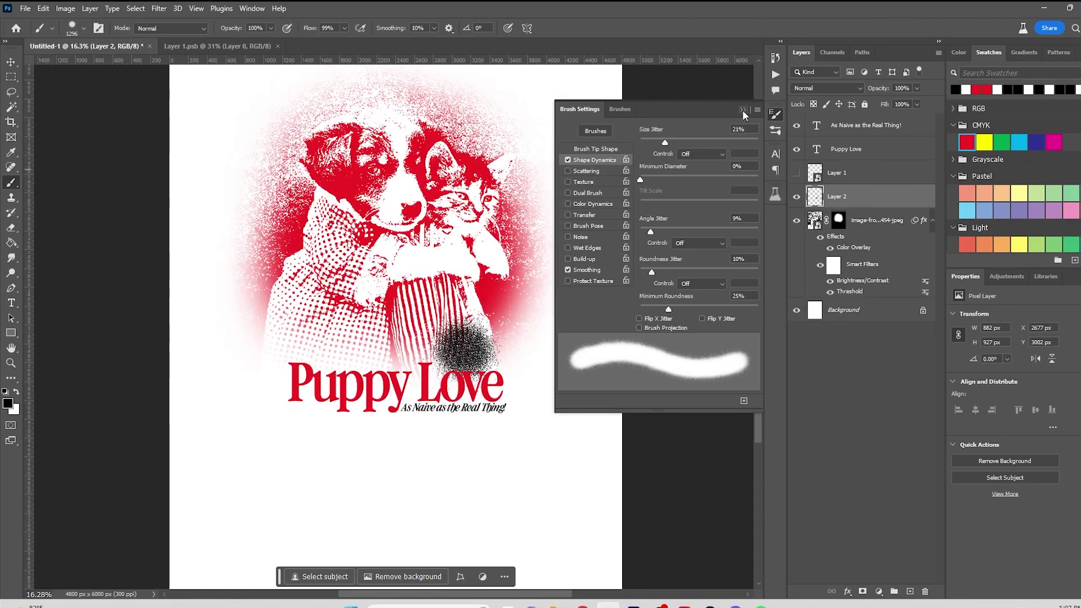
{"action": "left_click", "coordinate": [742, 111]}
Paint the puppy photo's layer mask with the grunge brush, using black to roughen the soft edges and white to restore parts of the background
{"action": "left_click", "coordinate": [838, 220]}
{"action": "mouse_move", "coordinate": [562, 219]}
{"action": "left_mouse_down"}
{"action": "mouse_move", "coordinate": [548, 123]}
{"action": "mouse_move", "coordinate": [509, 113]}
{"action": "mouse_move", "coordinate": [527, 376]}
{"action": "left_mouse_up"}
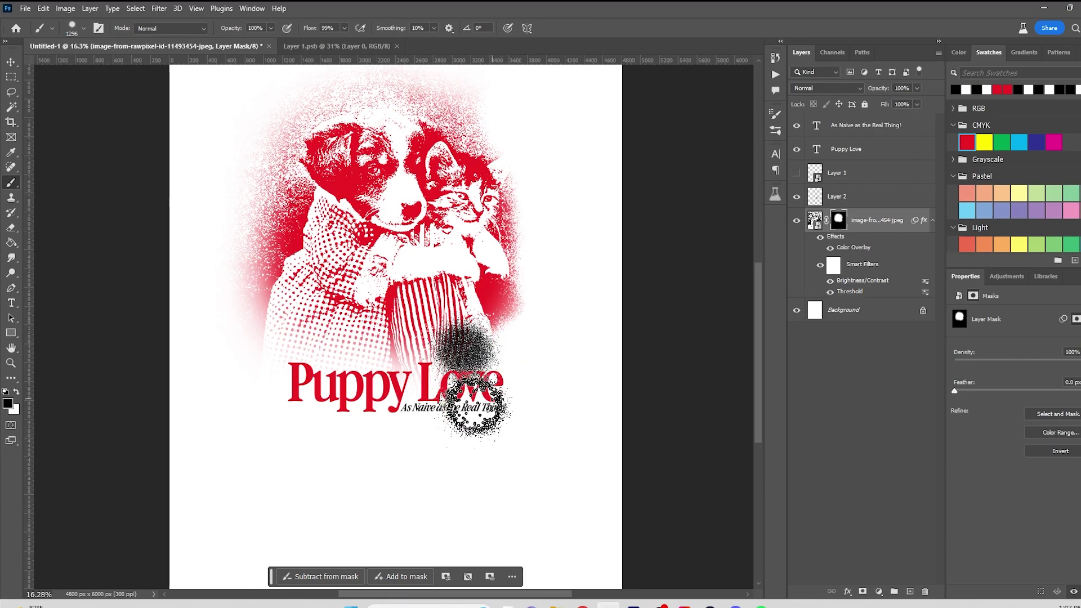
{"action": "mouse_move", "coordinate": [205, 215]}
{"action": "left_mouse_down"}
{"action": "mouse_move", "coordinate": [265, 277]}
{"action": "mouse_move", "coordinate": [303, 126]}
{"action": "mouse_move", "coordinate": [357, 146]}
{"action": "left_mouse_up"}
{"action": "scroll", "coordinate": [227, 240], "scroll_direction": "up", "scroll_amount": 4}
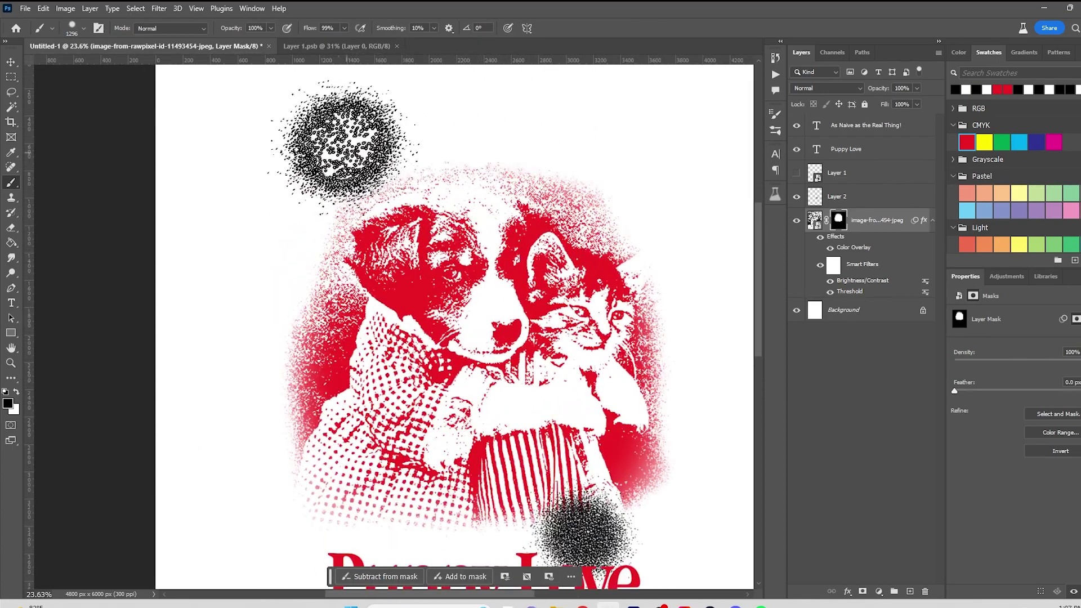
{"action": "key", "text": "x"}
{"action": "mouse_move", "coordinate": [366, 394]}
{"action": "left_mouse_down"}
{"action": "mouse_move", "coordinate": [396, 255]}
{"action": "mouse_move", "coordinate": [363, 258]}
{"action": "mouse_move", "coordinate": [420, 291]}
{"action": "mouse_move", "coordinate": [384, 210]}
{"action": "mouse_move", "coordinate": [408, 157]}
{"action": "mouse_move", "coordinate": [479, 160]}
{"action": "mouse_move", "coordinate": [480, 178]}
{"action": "mouse_move", "coordinate": [550, 194]}
{"action": "mouse_move", "coordinate": [598, 291]}
{"action": "mouse_move", "coordinate": [583, 291]}
{"action": "mouse_move", "coordinate": [574, 252]}
{"action": "mouse_move", "coordinate": [613, 235]}
{"action": "mouse_move", "coordinate": [627, 264]}
{"action": "mouse_move", "coordinate": [604, 324]}
{"action": "mouse_move", "coordinate": [613, 296]}
{"action": "mouse_move", "coordinate": [600, 487]}
{"action": "mouse_move", "coordinate": [598, 383]}
{"action": "mouse_move", "coordinate": [604, 484]}
{"action": "mouse_move", "coordinate": [560, 532]}
{"action": "mouse_move", "coordinate": [586, 505]}
{"action": "mouse_move", "coordinate": [497, 517]}
{"action": "mouse_move", "coordinate": [354, 511]}
{"action": "mouse_move", "coordinate": [537, 510]}
{"action": "left_mouse_up"}
{"action": "key", "text": "x"}
{"action": "scroll", "coordinate": [458, 458], "scroll_direction": "down", "scroll_amount": 3}
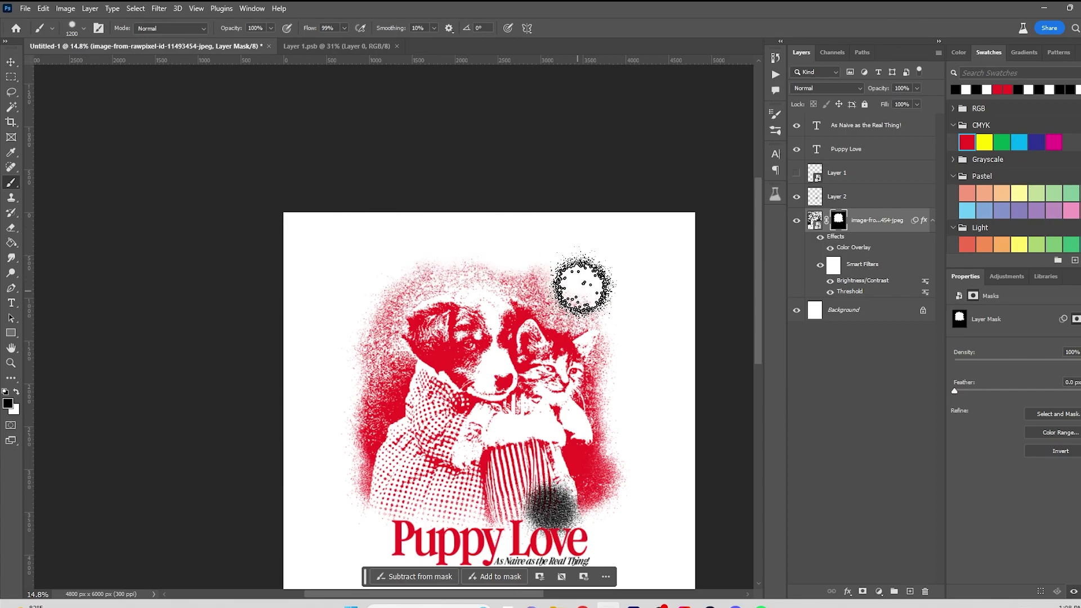
Turn off the puppy photo's colour overlay and smart filters, and brush its layer mask tighter around the animals
{"action": "left_click", "coordinate": [814, 220]}
{"action": "left_click", "coordinate": [820, 237]}
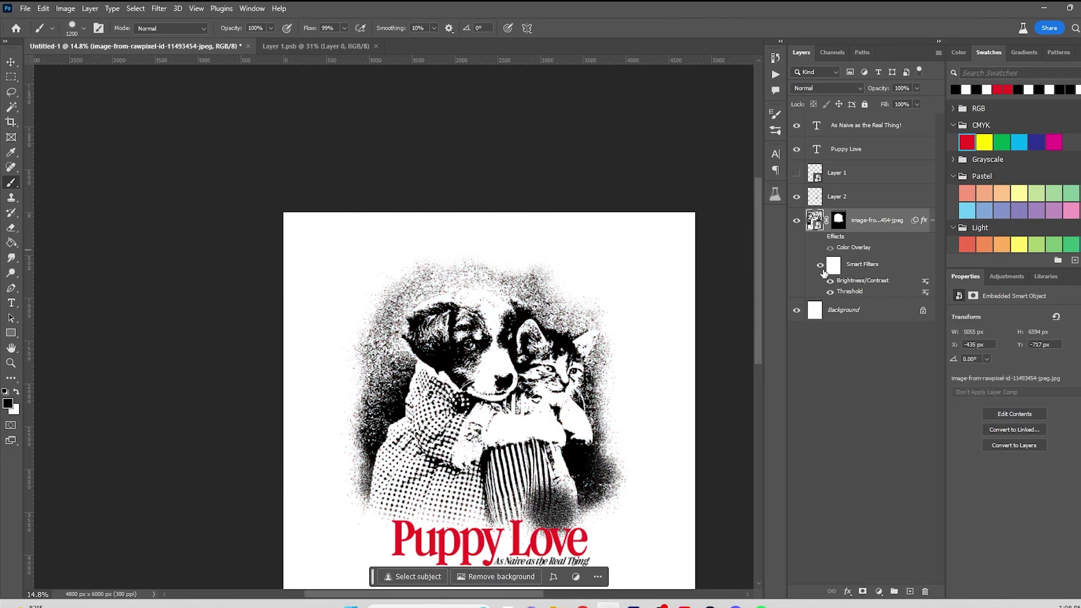
{"action": "left_click", "coordinate": [820, 266]}
{"action": "left_click", "coordinate": [838, 219]}
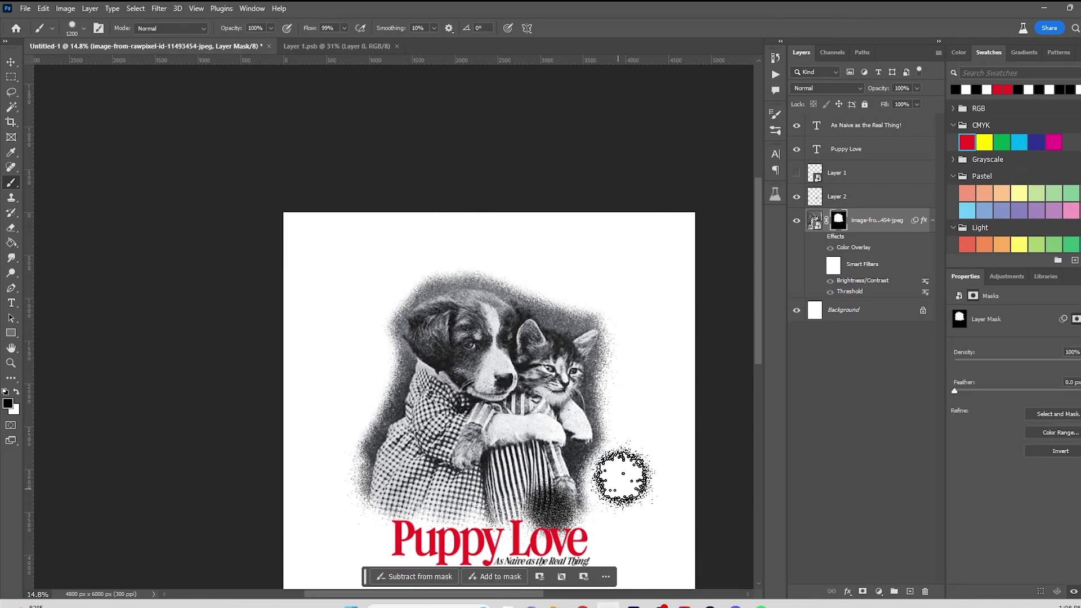
{"action": "scroll", "coordinate": [650, 399], "scroll_direction": "down", "scroll_amount": 2}
{"action": "scroll", "coordinate": [650, 399], "scroll_direction": "up", "scroll_amount": 2}
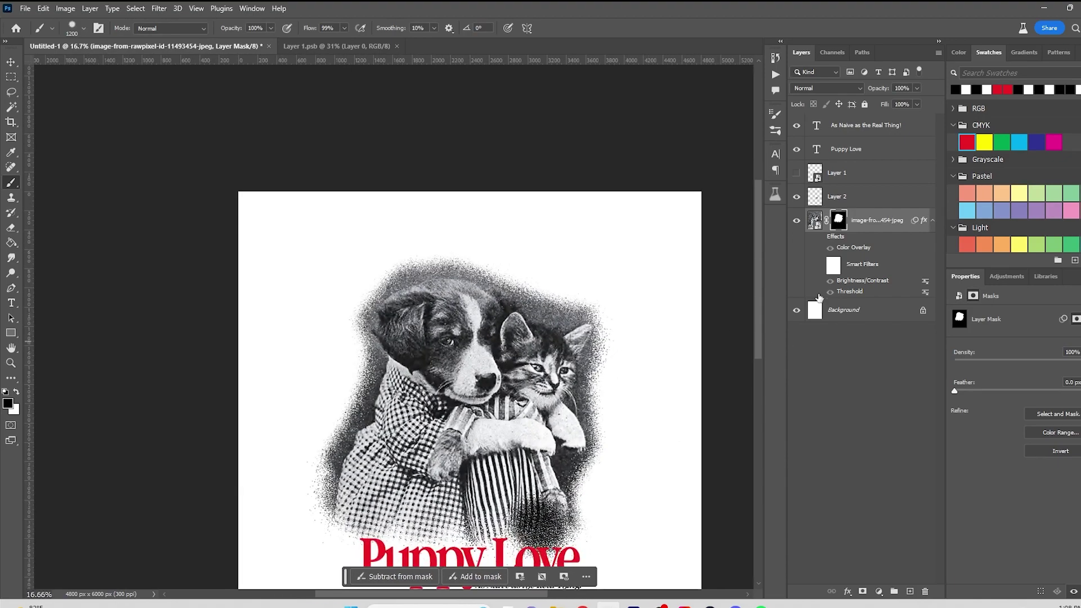
{"action": "left_click", "coordinate": [159, 9]}
{"action": "left_click", "coordinate": [192, 75]}
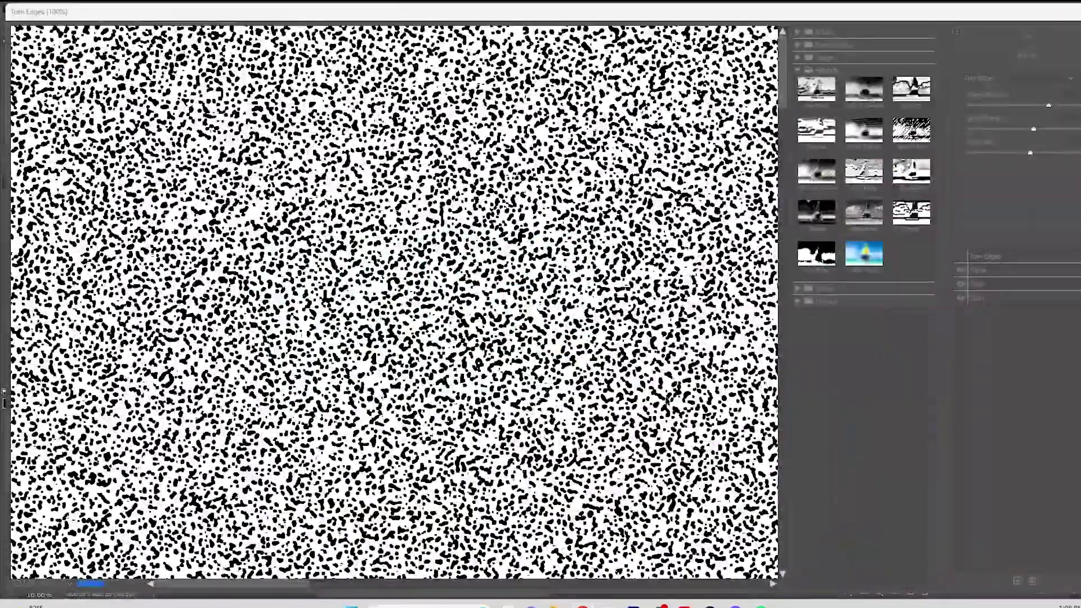
{"action": "left_click", "coordinate": [642, 383], "text": "alt"}
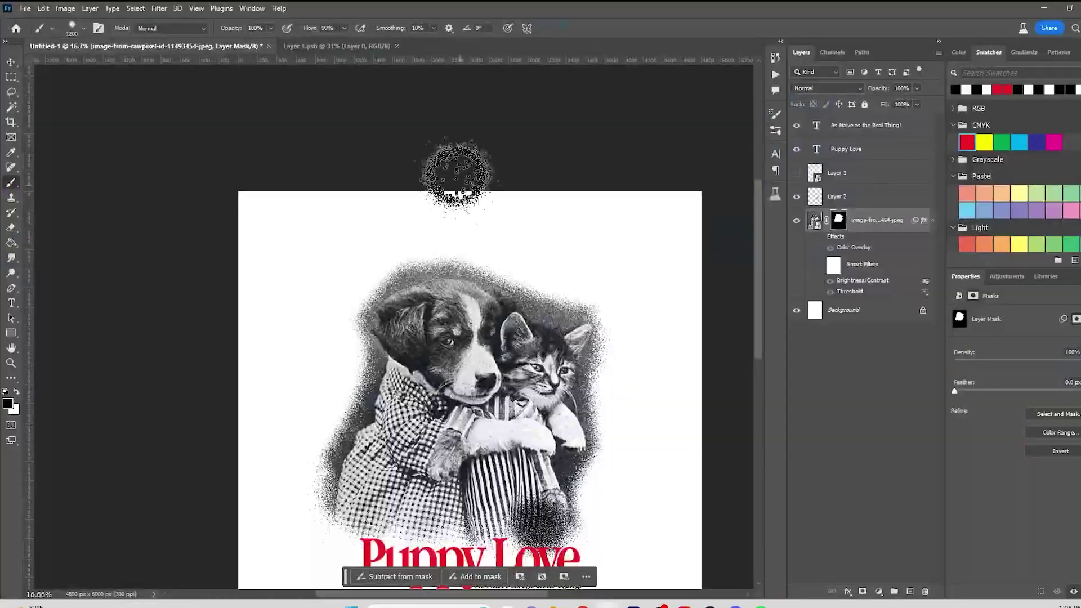
Hide Layer 2, which holds the leftover black brush dab
{"action": "left_click", "coordinate": [796, 196]}
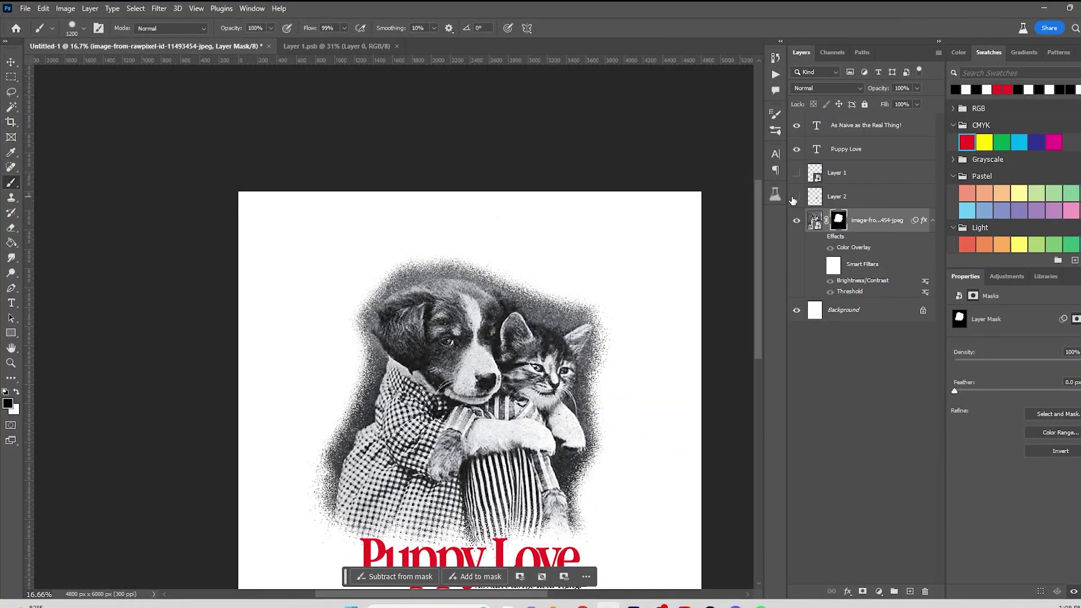
{"action": "scroll", "coordinate": [627, 429], "scroll_direction": "down", "scroll_amount": 2}
{"action": "scroll", "coordinate": [646, 422], "scroll_direction": "up", "scroll_amount": 4}
{"action": "left_click", "coordinate": [143, 8]}
{"action": "left_click", "coordinate": [169, 72]}
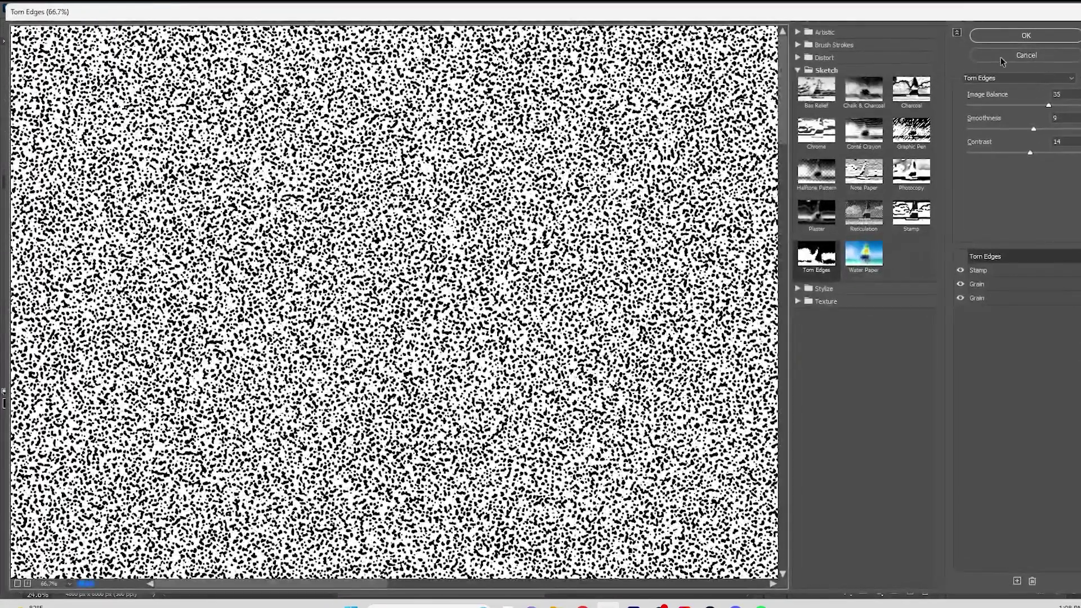
{"action": "left_click", "coordinate": [1026, 54]}
Try to colour the puppy photo with the Colorize neural filter, using the Retro dark profile with automatic image colouring off
{"action": "left_click", "coordinate": [159, 8]}
{"action": "left_click", "coordinate": [814, 220]}
{"action": "left_click", "coordinate": [159, 7]}
{"action": "left_click", "coordinate": [207, 59]}
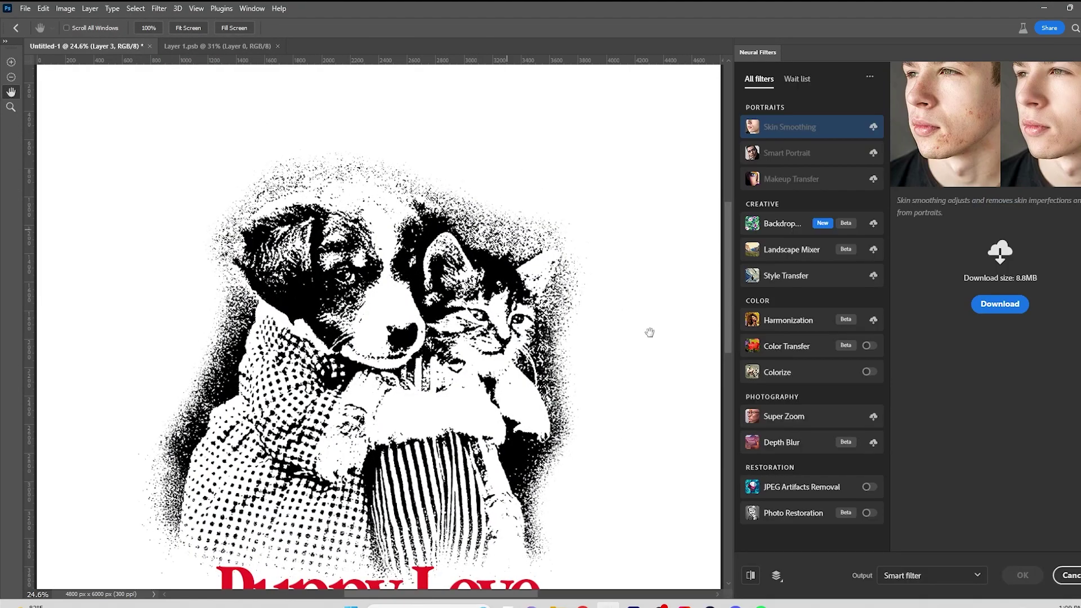
{"action": "left_click", "coordinate": [869, 372]}
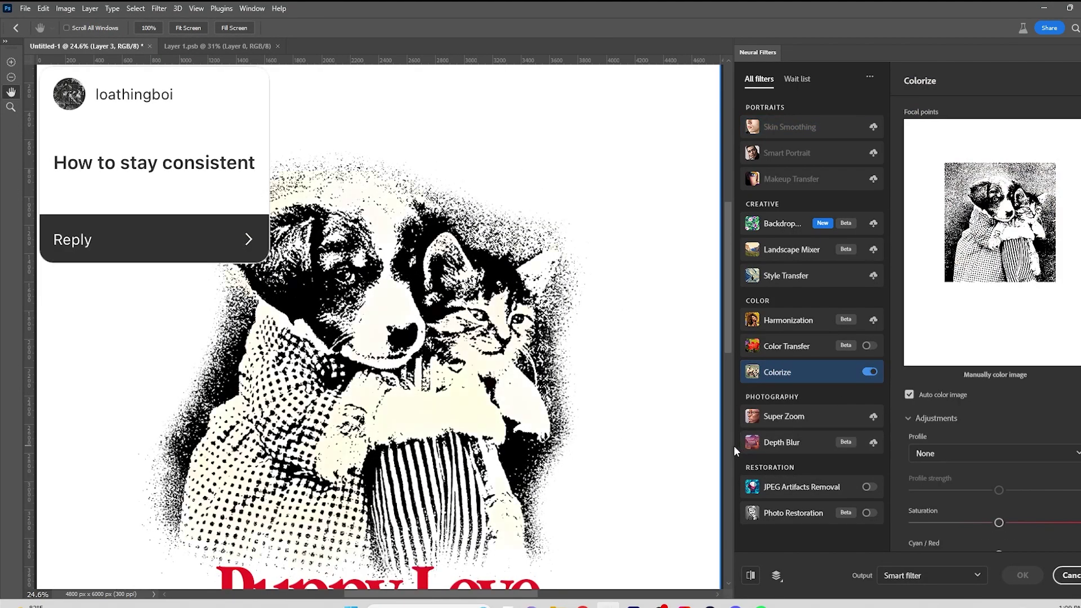
{"action": "left_click", "coordinate": [982, 457]}
{"action": "scroll", "coordinate": [940, 563], "scroll_direction": "down", "scroll_amount": 2}
{"action": "left_click", "coordinate": [937, 580]}
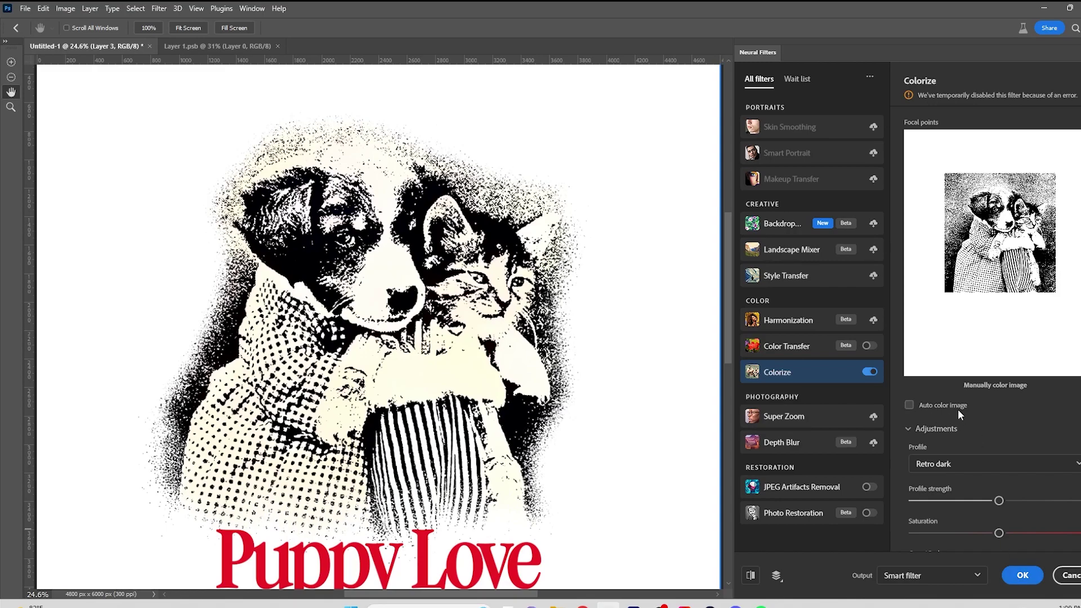
{"action": "left_click", "coordinate": [955, 460]}
{"action": "left_click", "coordinate": [954, 454]}
{"action": "left_click", "coordinate": [1074, 575]}
Try the Colorize neural filter on the puppy photo again with automatic colouring and no profile
{"action": "left_click", "coordinate": [159, 8]}
{"action": "left_click", "coordinate": [181, 75]}
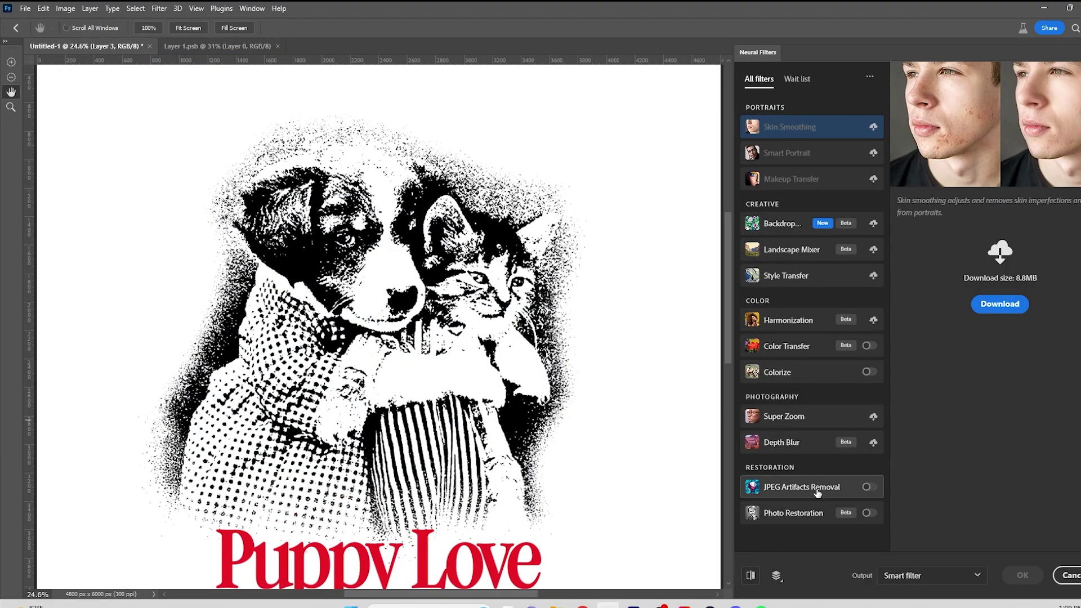
{"action": "left_click", "coordinate": [816, 378]}
{"action": "left_click", "coordinate": [867, 372]}
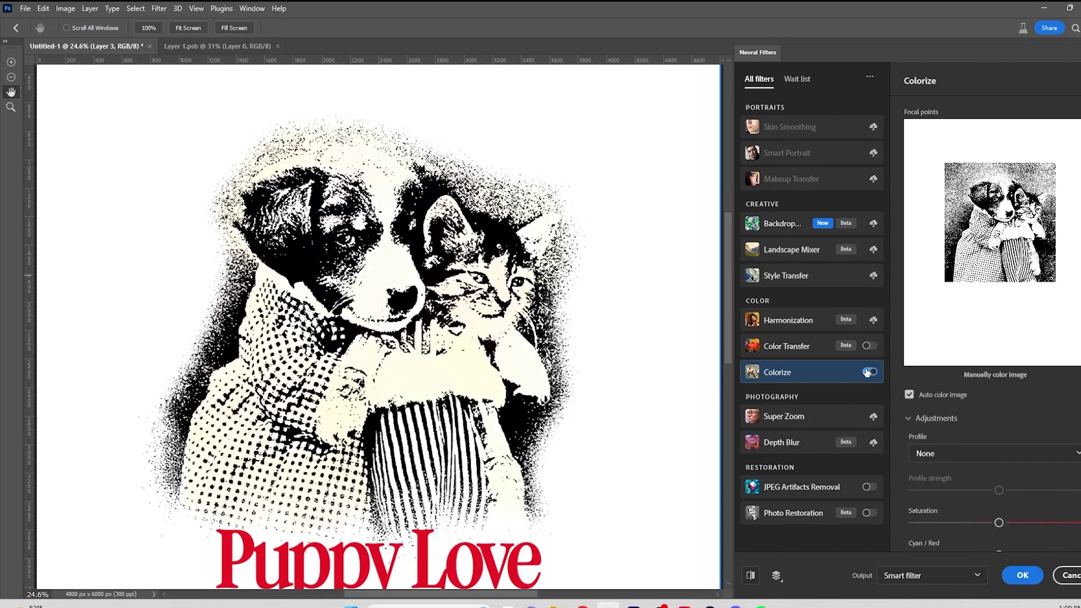
{"action": "left_click", "coordinate": [1069, 575]}
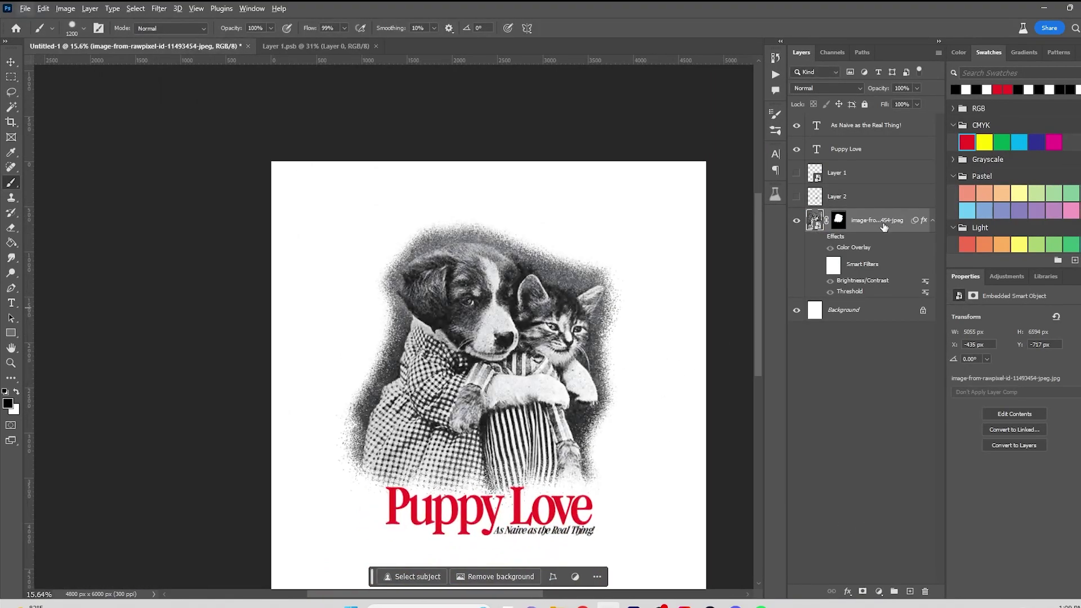
Duplicate the puppy photo layer, delete the copy's layer mask, and shift the full photo slightly down and to the right
{"action": "key", "text": "ctrl+j"}
{"action": "right_click", "coordinate": [840, 220]}
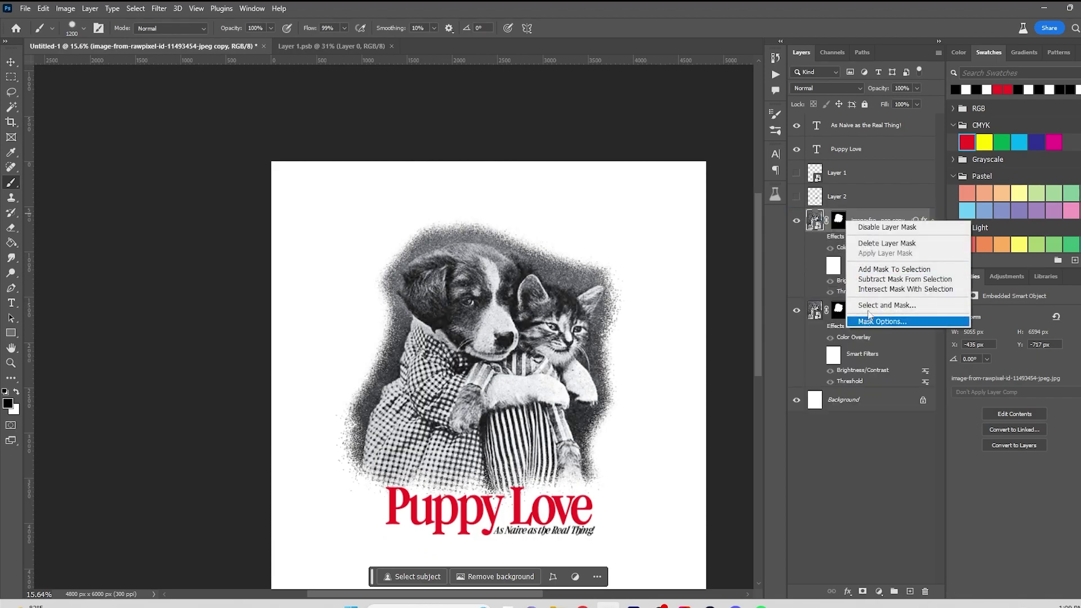
{"action": "left_click", "coordinate": [890, 244]}
{"action": "key", "text": "v"}
{"action": "scroll", "coordinate": [209, 219], "scroll_direction": "down", "scroll_amount": 2}
{"action": "left_click_drag", "start_coordinate": [399, 350], "coordinate": [411, 358]}
Try the "Puppy Love" title above the puppy's head, and undo the move
{"action": "left_click_drag", "start_coordinate": [407, 426], "coordinate": [405, 224]}
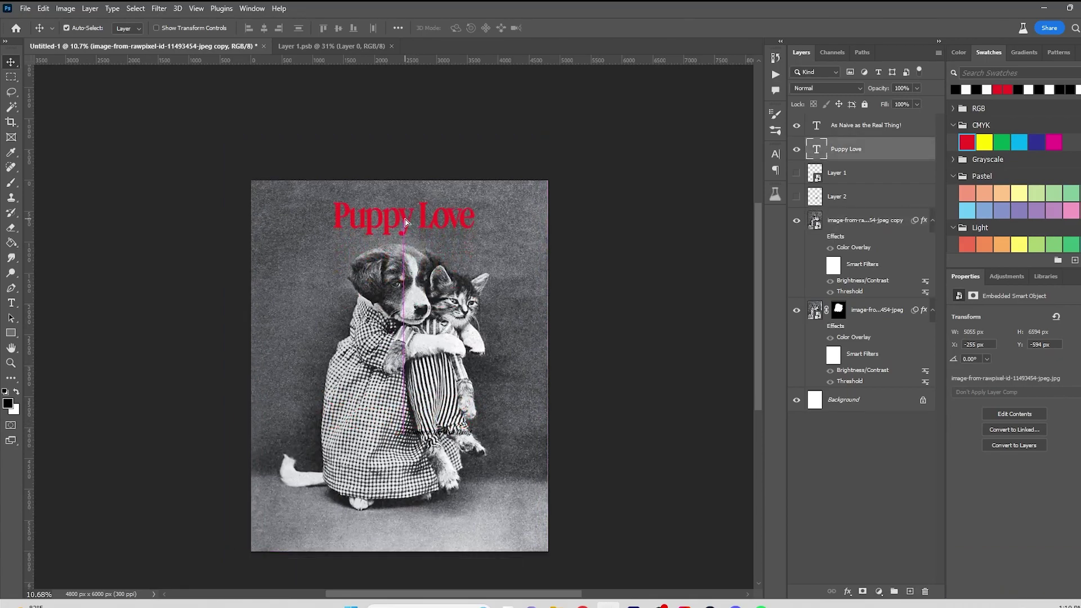
{"action": "key", "text": "ctrl+z"}
{"action": "scroll", "coordinate": [410, 227], "scroll_direction": "up", "scroll_amount": 4}
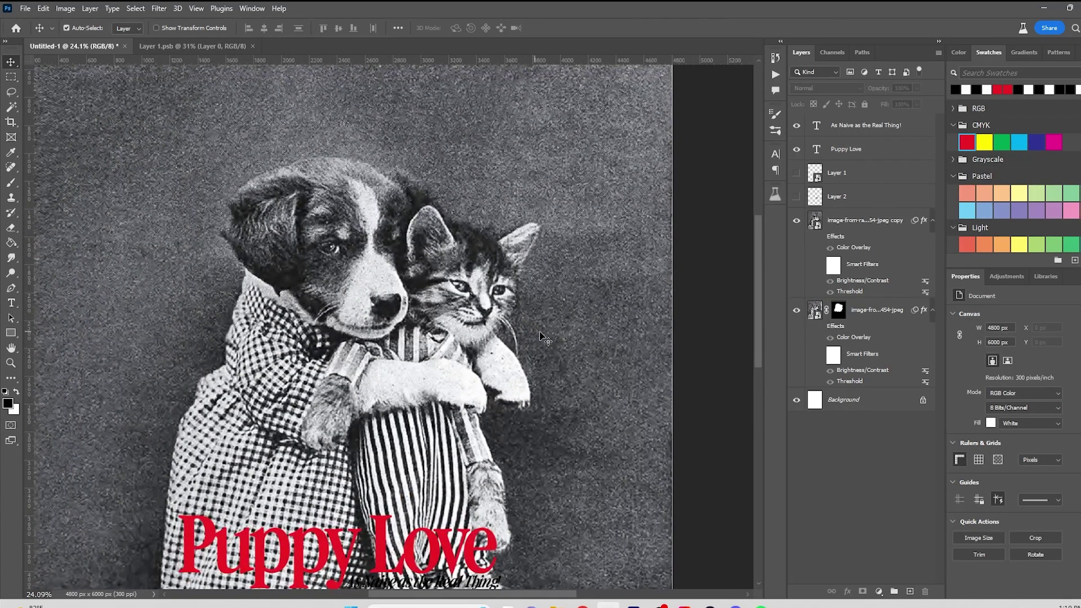
Try the red Color Overlay on the duplicated photo, and disable its layer effects again
{"action": "left_click", "coordinate": [858, 227]}
{"action": "right_click", "coordinate": [842, 237]}
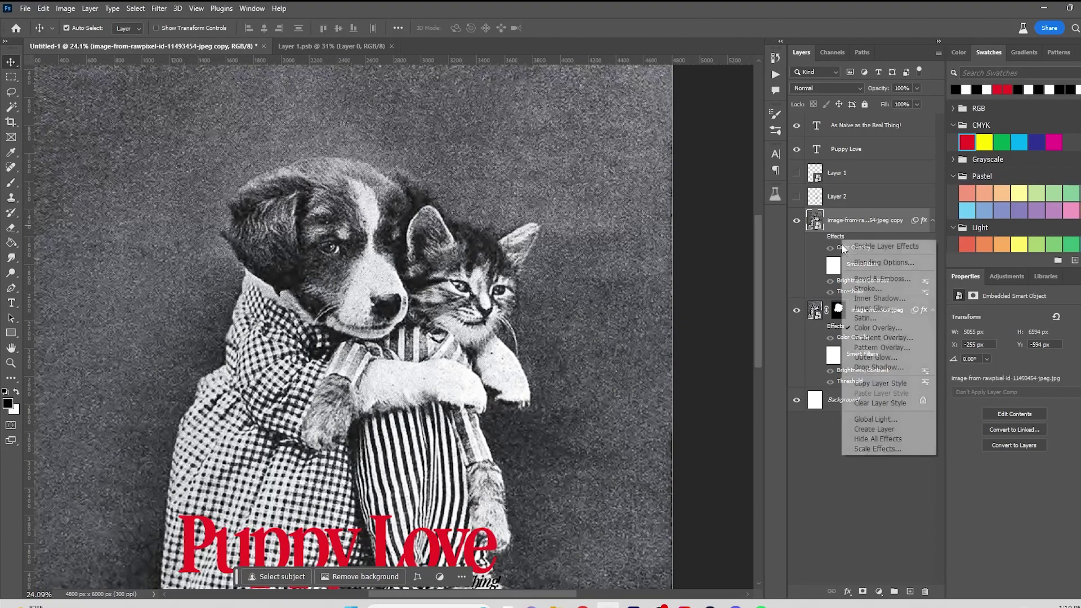
{"action": "left_click", "coordinate": [870, 327]}
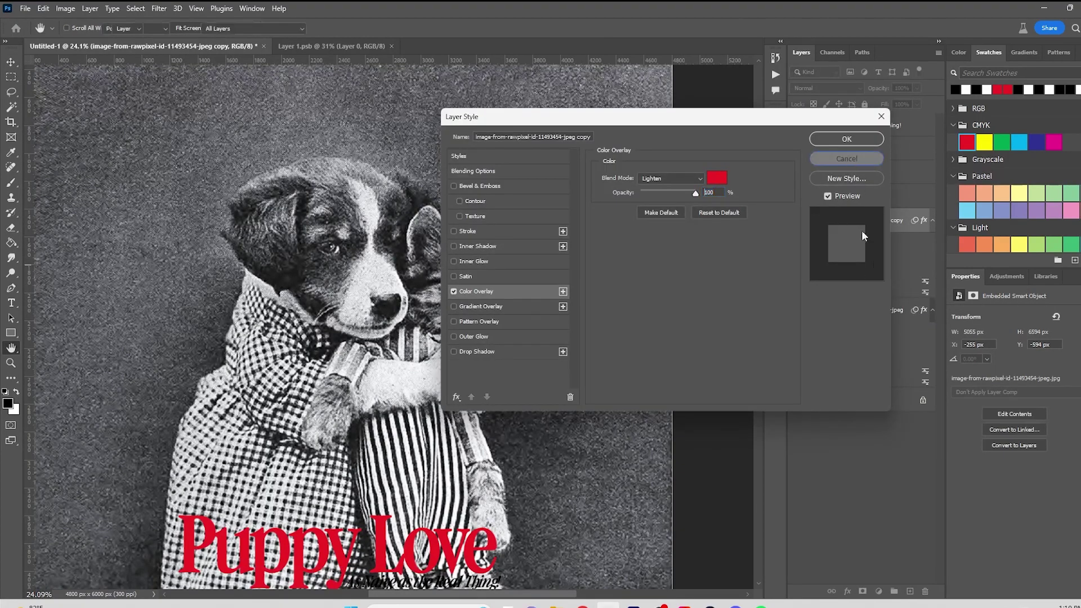
{"action": "left_click", "coordinate": [845, 158]}
{"action": "right_click", "coordinate": [852, 247]}
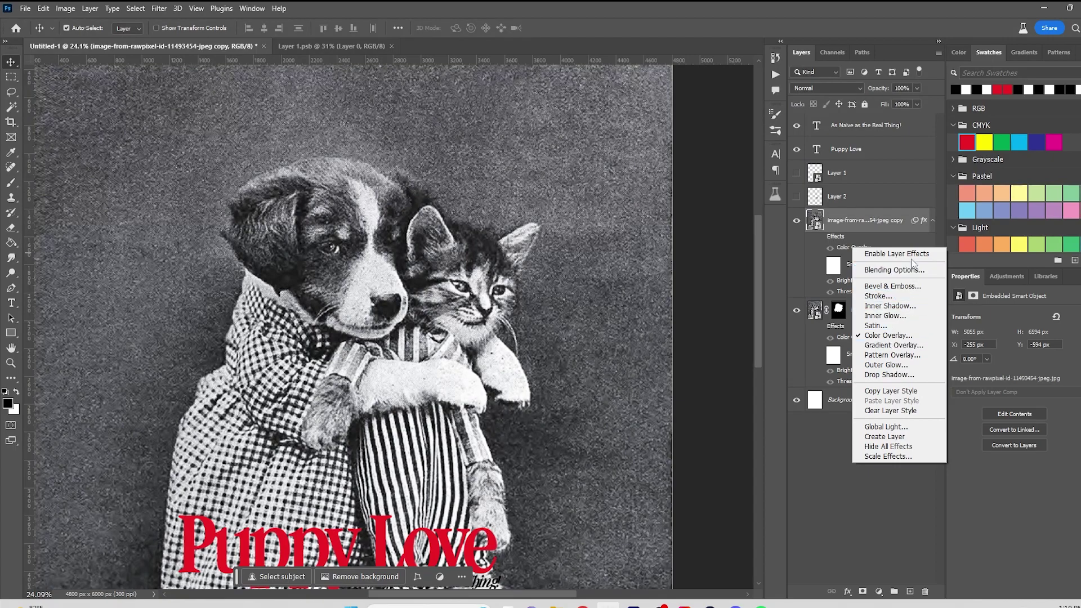
{"action": "left_click", "coordinate": [841, 250]}
{"action": "left_click", "coordinate": [821, 238]}
{"action": "right_click", "coordinate": [841, 238]}
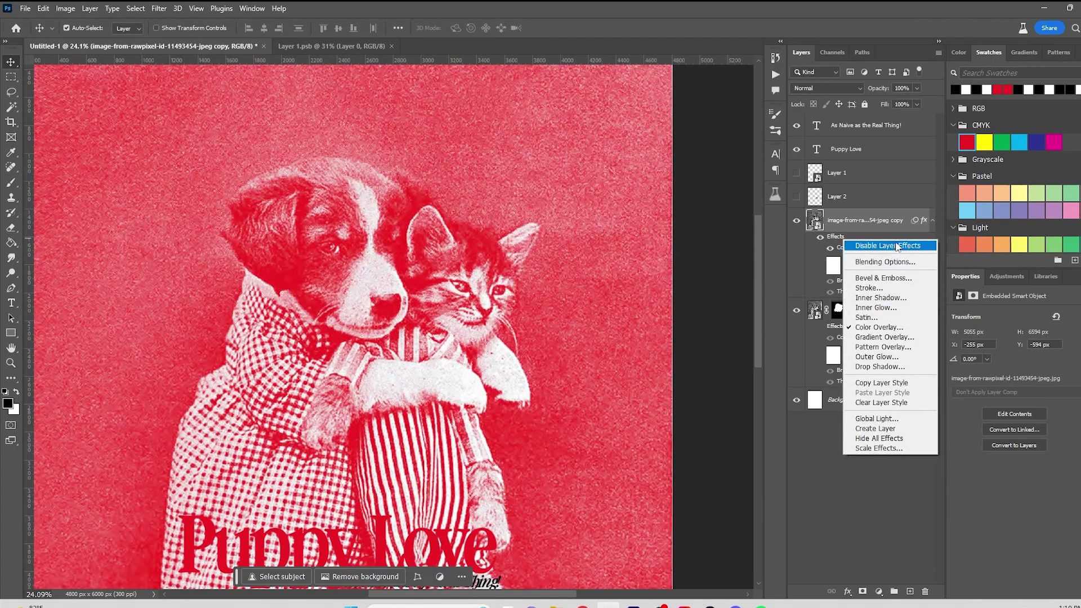
{"action": "left_click", "coordinate": [896, 245]}
Delete the smart filter mask from the duplicated photo and deselect Color Overlay in its layer style
{"action": "right_click", "coordinate": [864, 264]}
{"action": "left_click", "coordinate": [884, 287]}
{"action": "right_click", "coordinate": [843, 246]}
{"action": "left_click", "coordinate": [842, 248]}
{"action": "double_click", "coordinate": [842, 248]}
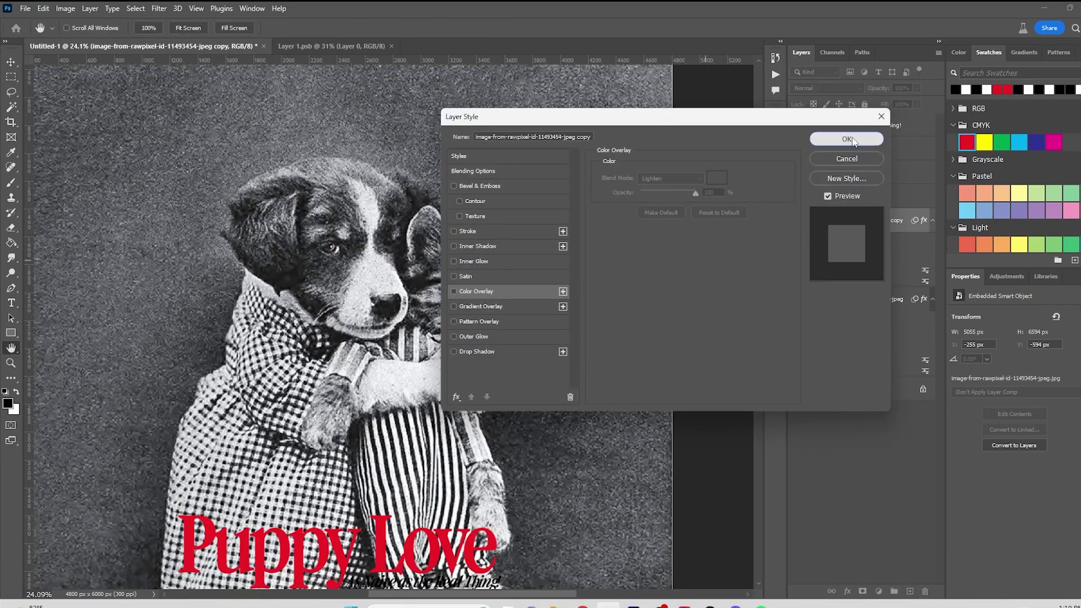
{"action": "left_click", "coordinate": [847, 139]}
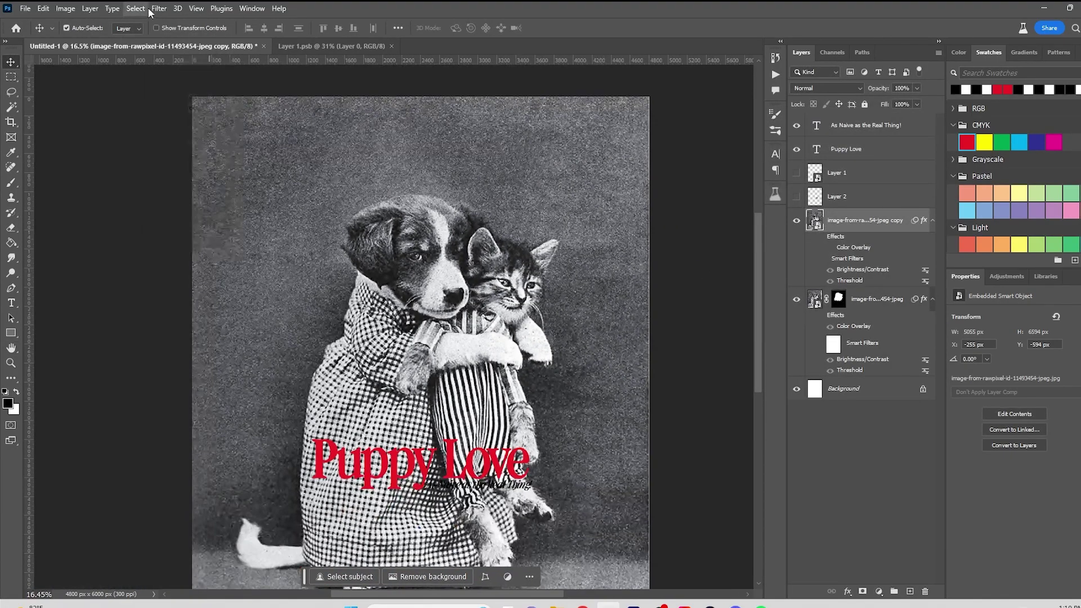
{"action": "left_click", "coordinate": [159, 8]}
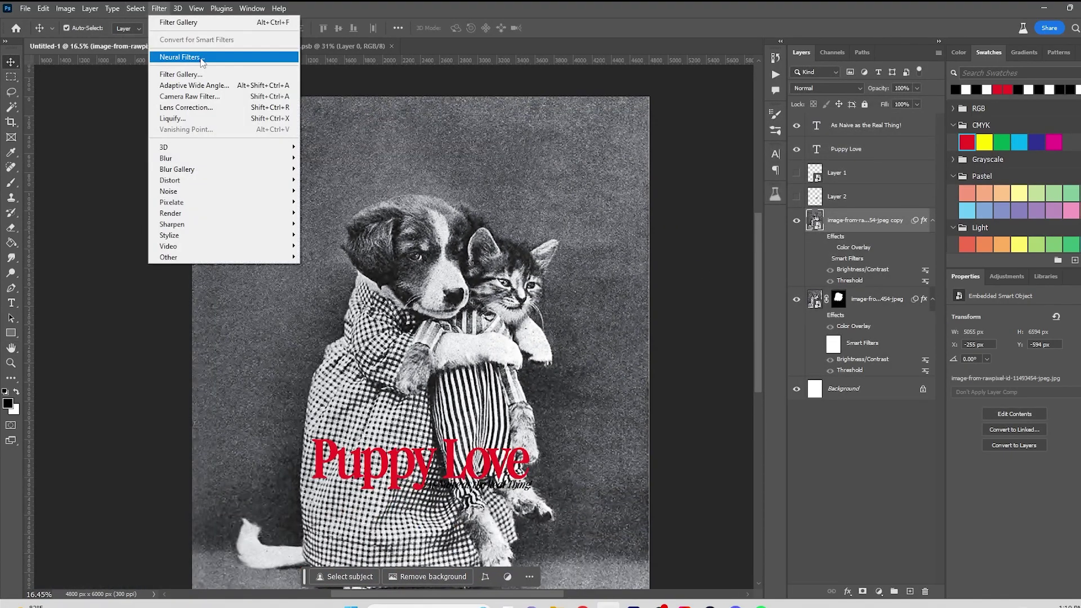
{"action": "left_click", "coordinate": [186, 53]}
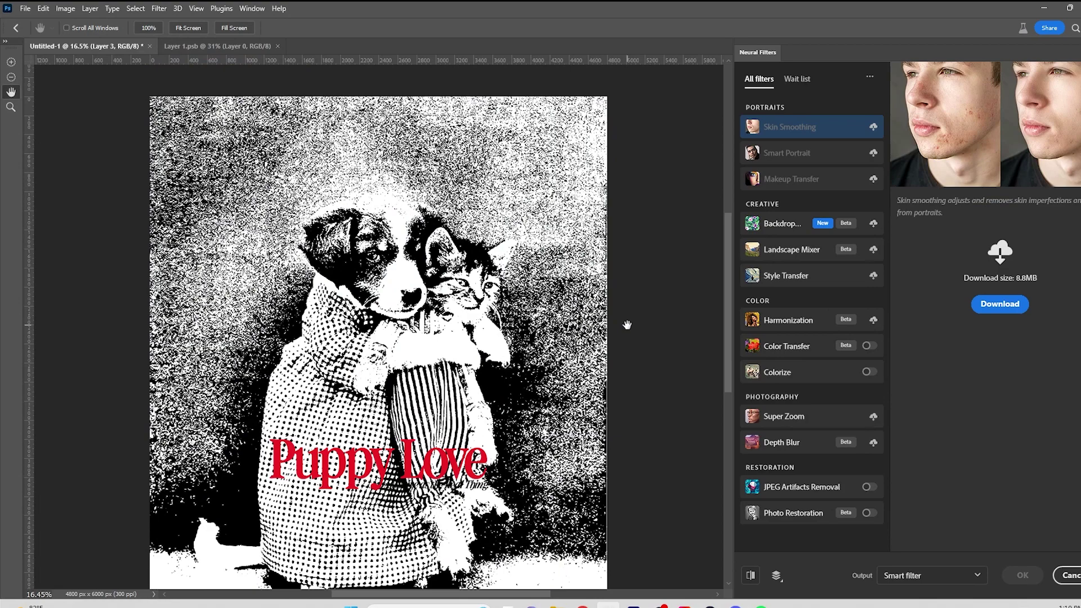
{"action": "key", "text": "Escape"}
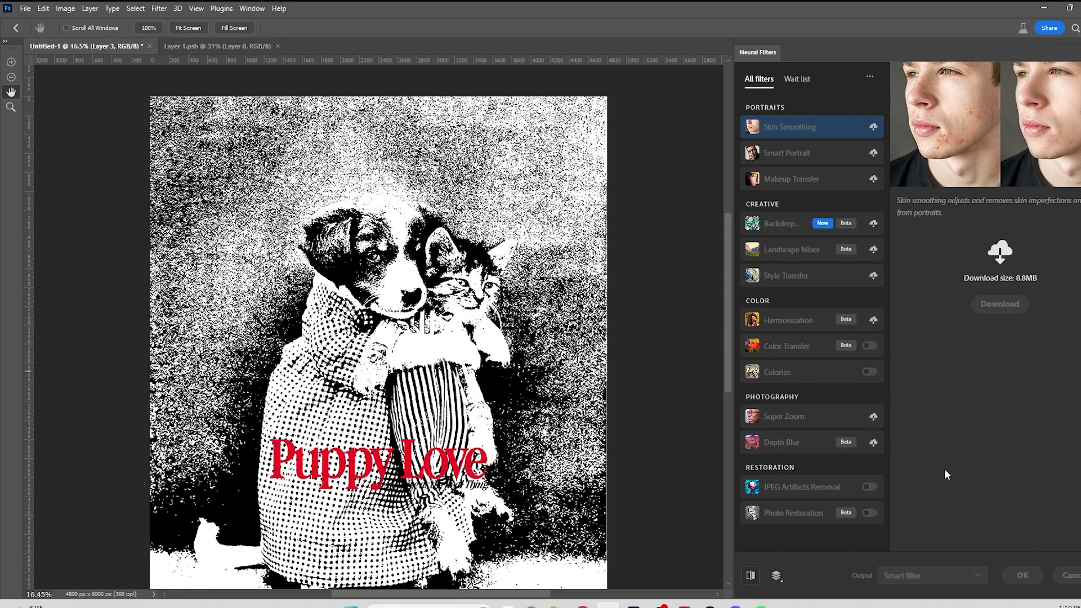
Try deleting all smart filters from the duplicated, unmasked photo
{"action": "right_click", "coordinate": [849, 227]}
{"action": "left_click", "coordinate": [838, 260]}
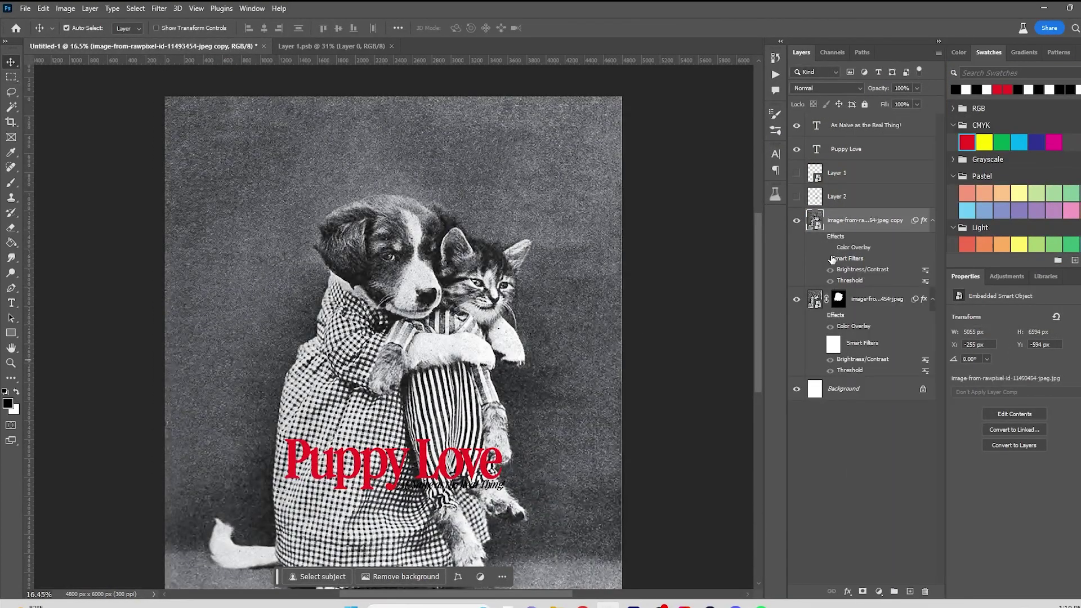
{"action": "left_click", "coordinate": [820, 259]}
{"action": "right_click", "coordinate": [848, 259]}
{"action": "left_click", "coordinate": [877, 298]}
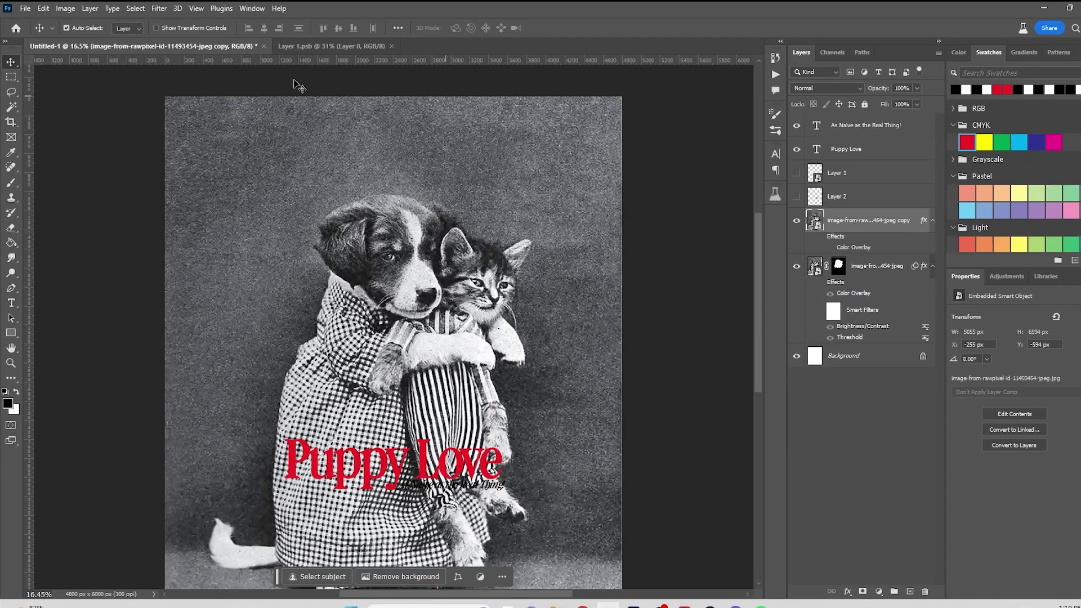
Undo the edits to the duplicated photo back to the state where it still has its layer mask and smart filters
{"action": "key", "text": "ctrl+z"}
{"action": "key", "text": "ctrl+z"}
{"action": "key", "text": "ctrl+z"}
{"action": "key", "text": "ctrl+z"}
{"action": "key", "text": "ctrl+z"}
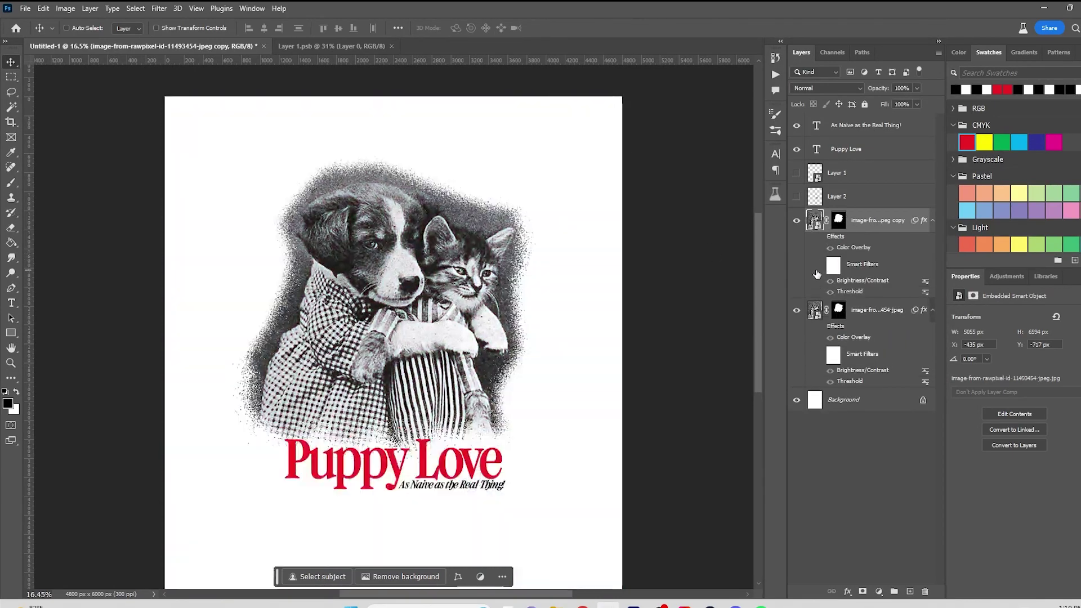
Delete the Brightness/Contrast and Threshold smart filters from the masked photo copy
{"action": "key", "text": "ctrl+j"}
{"action": "right_click", "coordinate": [851, 280]}
{"action": "left_click", "coordinate": [867, 325]}
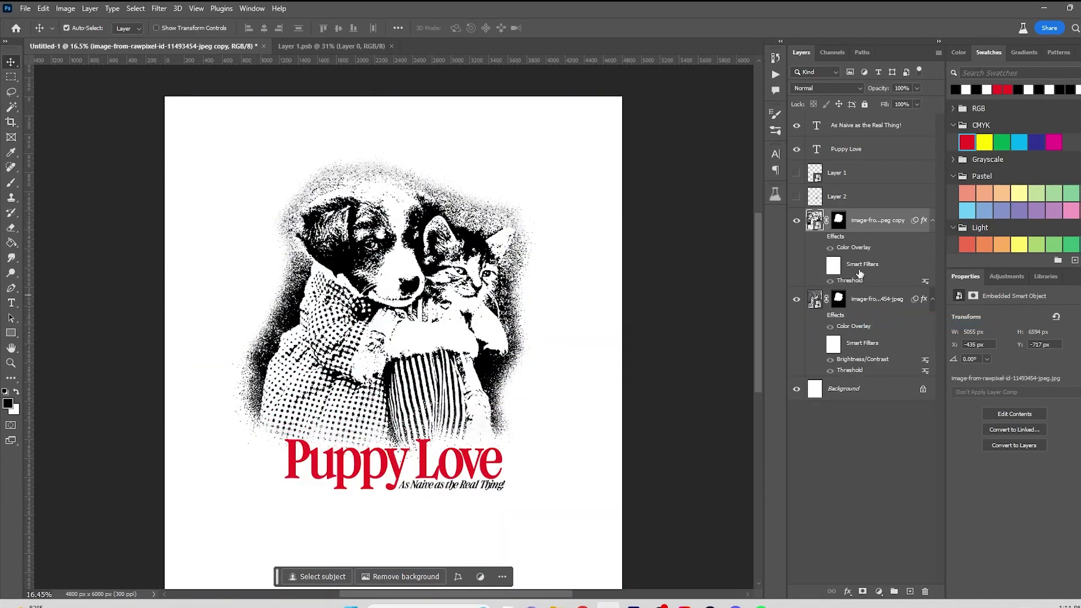
{"action": "left_click", "coordinate": [897, 307]}
Try the Colorize neural filter on the masked photo copy, adjusting its saturation, Magenta/Green and Yellow/Blue balance
{"action": "left_click", "coordinate": [159, 8]}
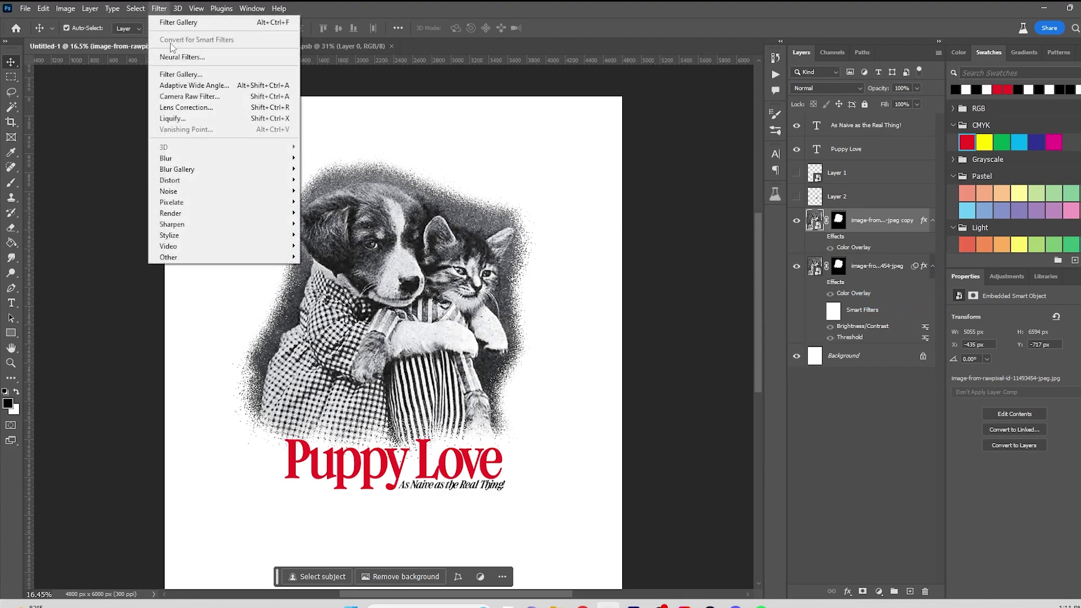
{"action": "left_click", "coordinate": [197, 58]}
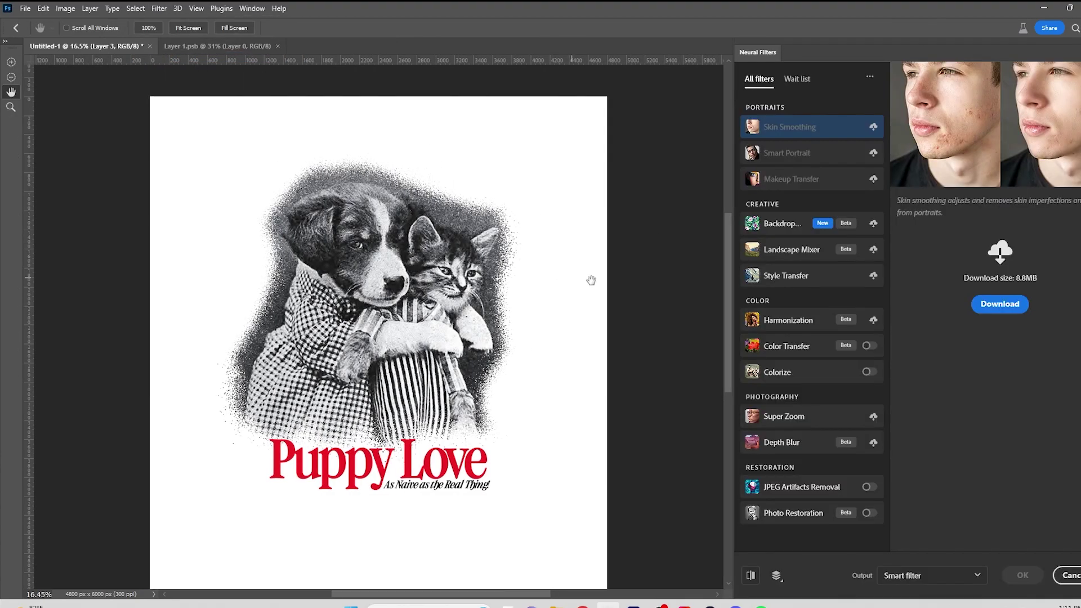
{"action": "left_click", "coordinate": [869, 371]}
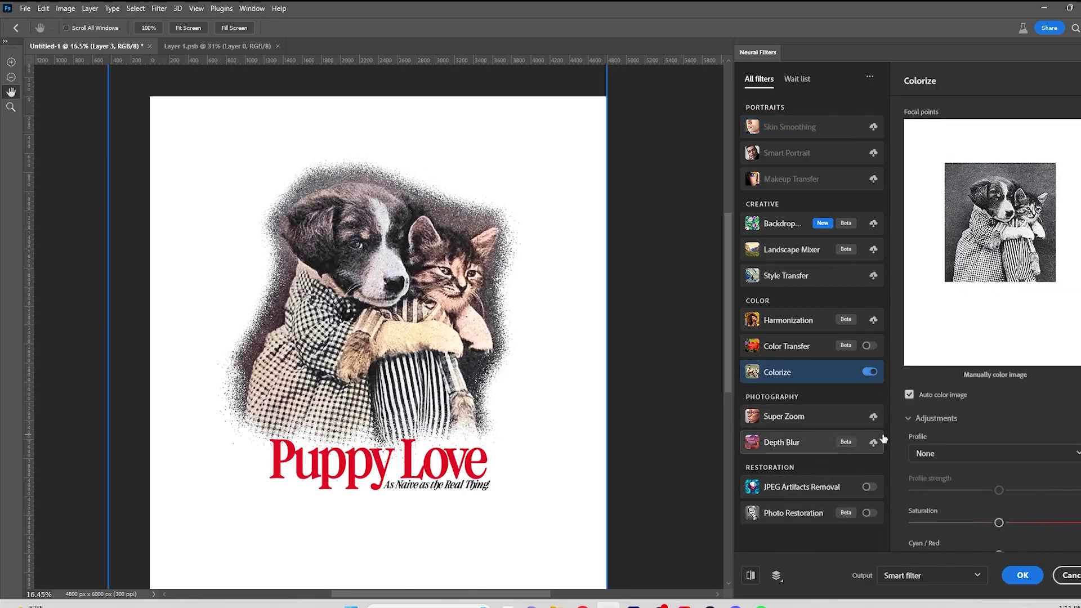
{"action": "left_click", "coordinate": [956, 453]}
{"action": "left_click", "coordinate": [954, 484]}
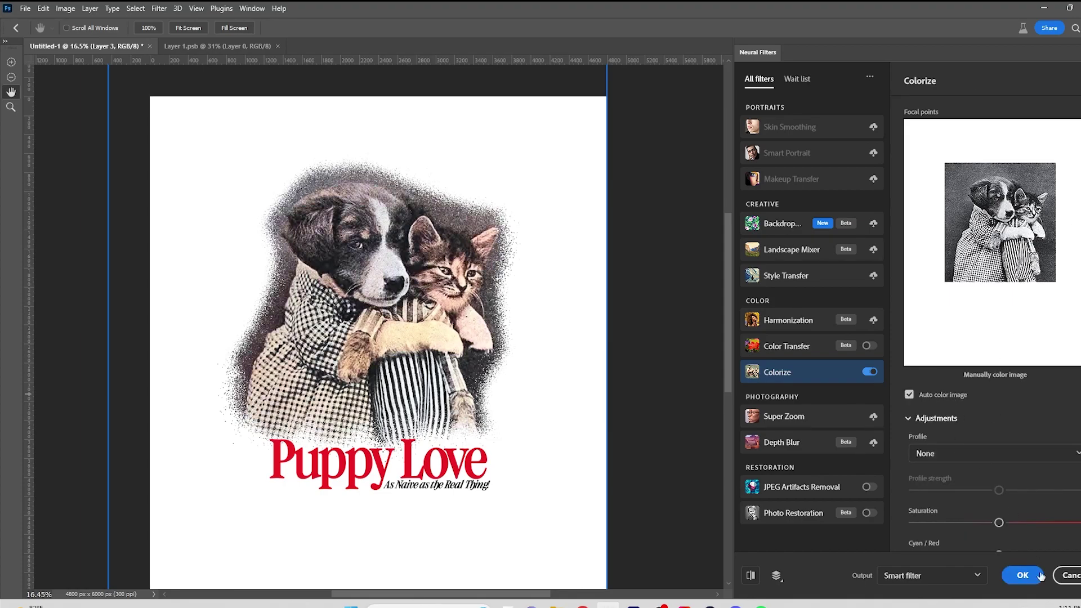
{"action": "left_click_drag", "start_coordinate": [955, 530], "coordinate": [954, 530]}
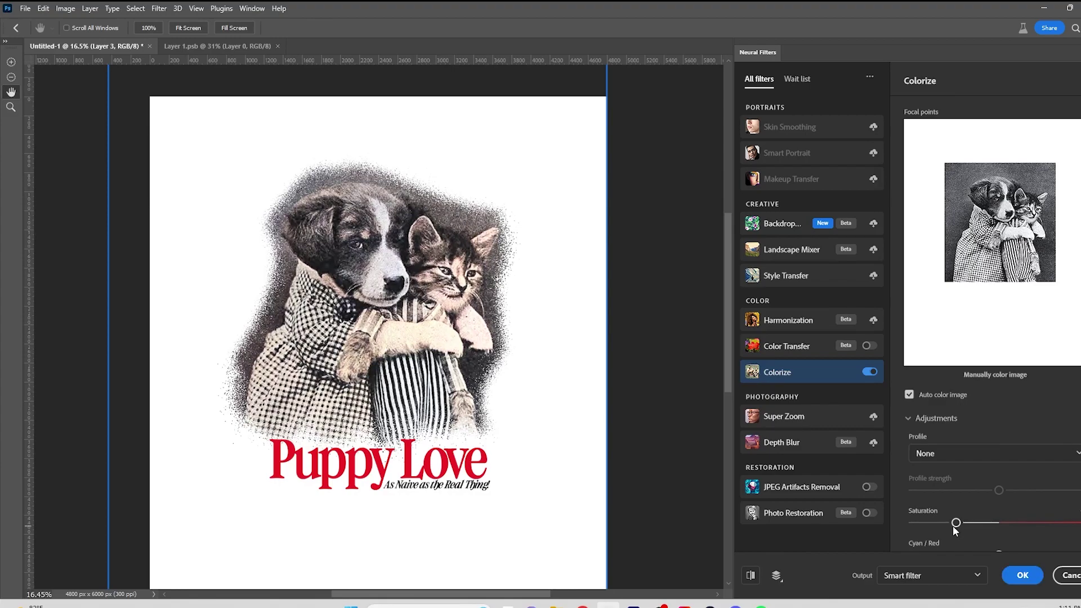
{"action": "scroll", "coordinate": [1010, 525], "scroll_direction": "down", "scroll_amount": 4}
{"action": "left_click_drag", "start_coordinate": [999, 382], "coordinate": [950, 354]}
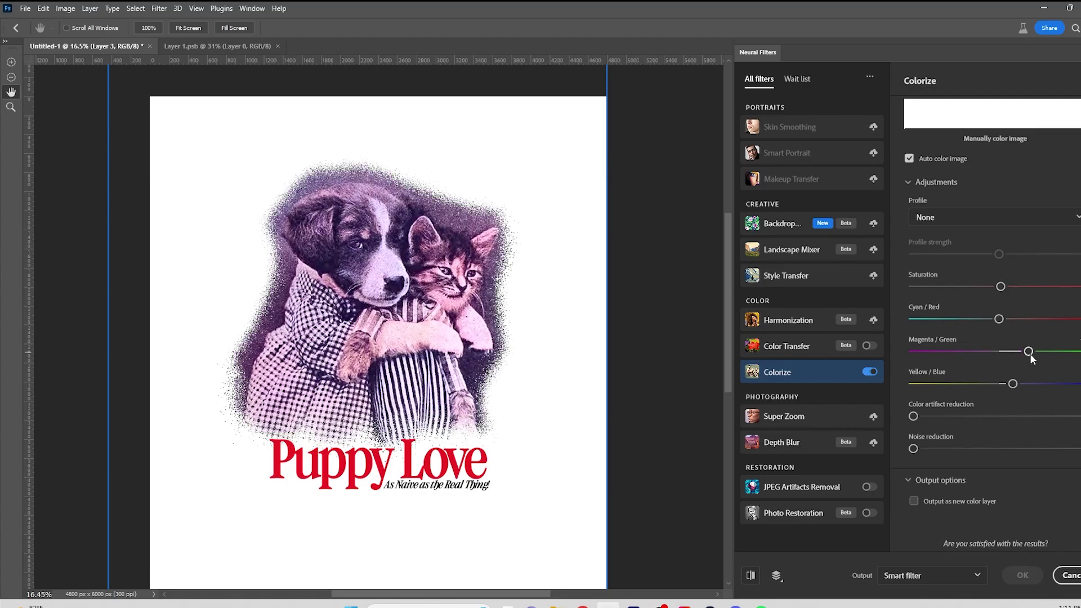
{"action": "scroll", "coordinate": [1050, 484], "scroll_direction": "down", "scroll_amount": 2}
{"action": "left_click", "coordinate": [1025, 574]}
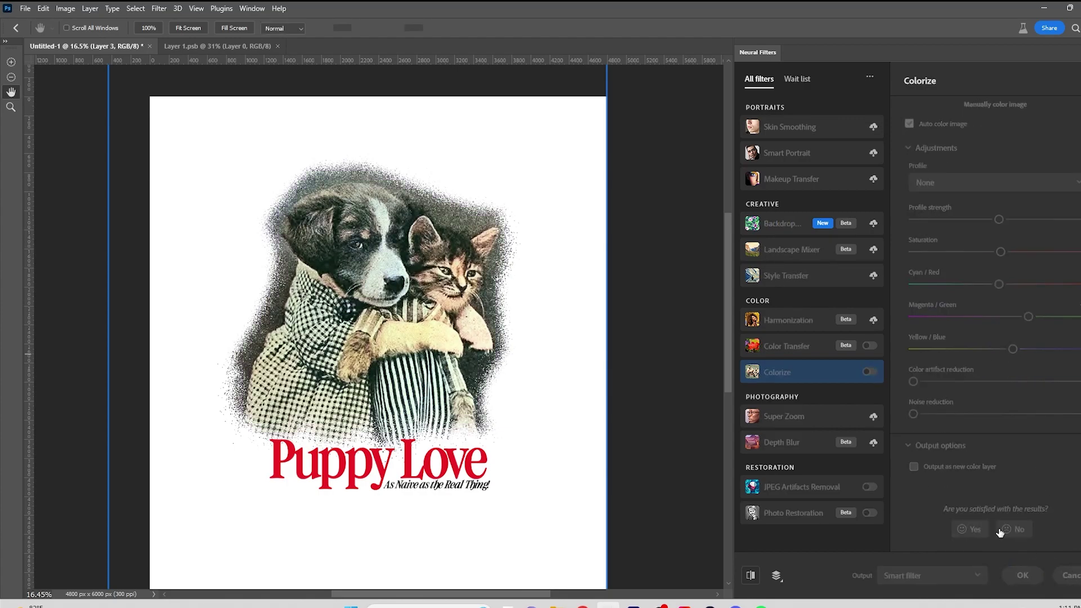
{"action": "key", "text": "Escape"}
Delete the photo copy's layer mask and turn on the Colorize neural filter for the full photo
{"action": "left_click", "coordinate": [838, 220]}
{"action": "key", "text": "Delete"}
{"action": "left_click", "coordinate": [163, 9]}
{"action": "left_click", "coordinate": [174, 57]}
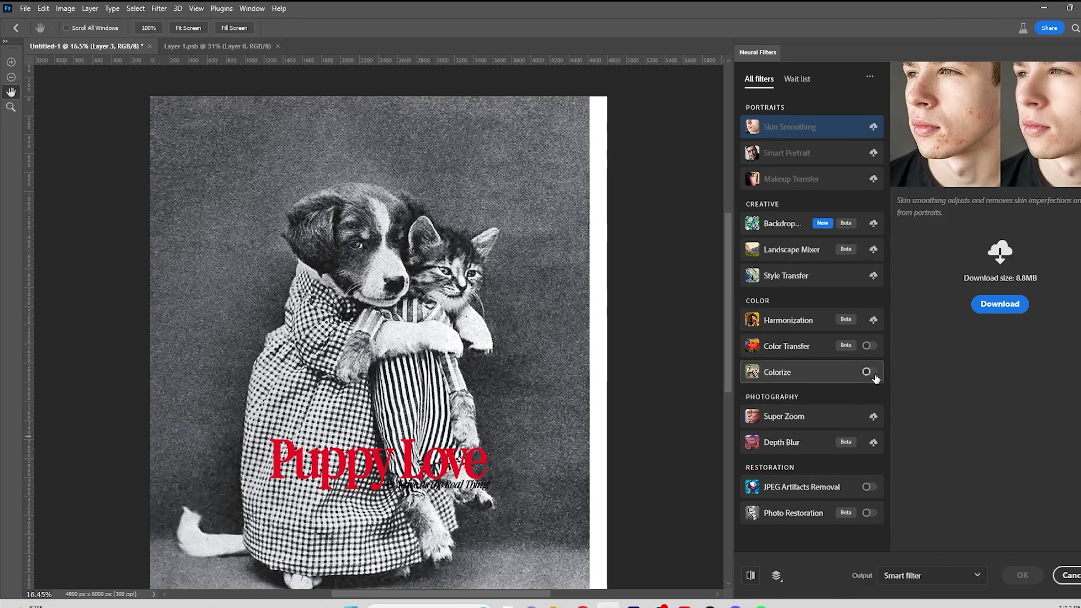
{"action": "left_click", "coordinate": [867, 372]}
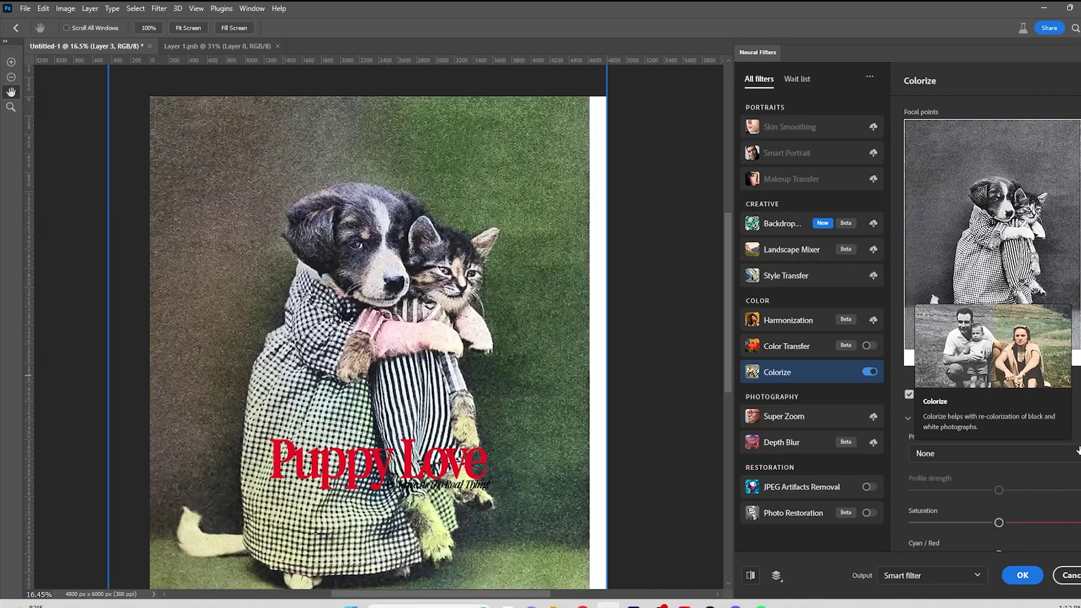
Fine-tune the Magenta/Green and Yellow/Blue balance with Profile set to None, and output the colorization as a new color layer
{"action": "scroll", "coordinate": [974, 401], "scroll_direction": "down", "scroll_amount": 5}
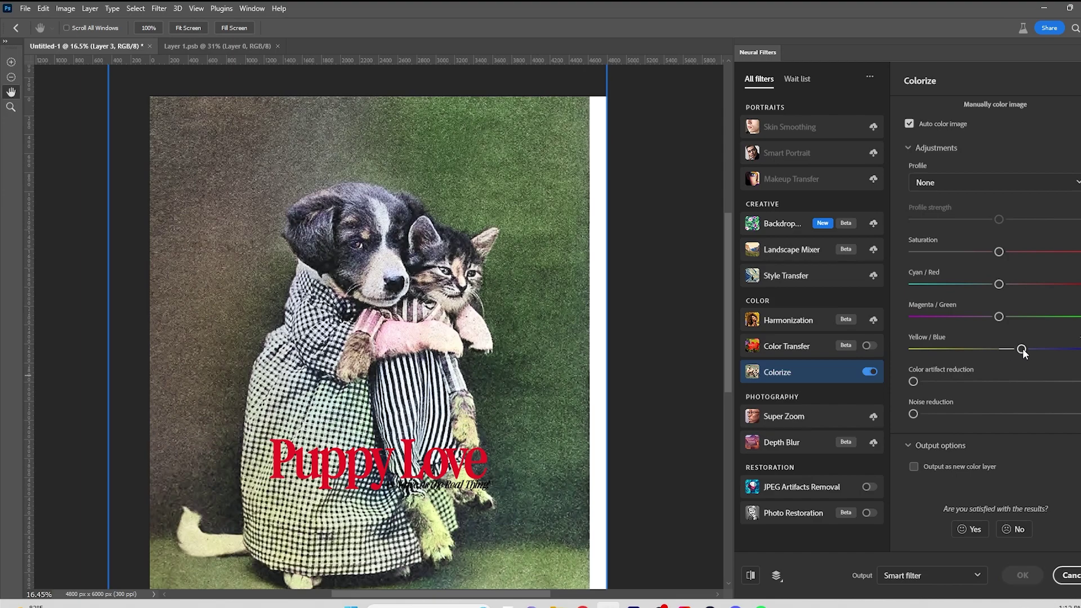
{"action": "left_click_drag", "start_coordinate": [1012, 352], "coordinate": [1033, 318]}
{"action": "left_click", "coordinate": [968, 183]}
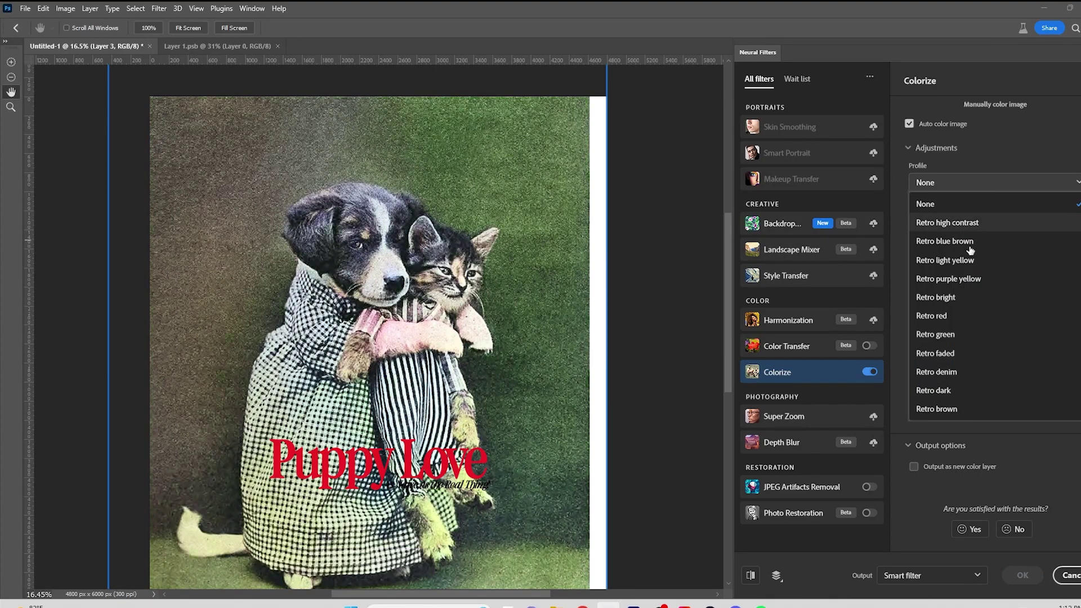
{"action": "left_click", "coordinate": [955, 355]}
{"action": "left_click", "coordinate": [980, 192]}
{"action": "left_click", "coordinate": [978, 229]}
{"action": "left_click", "coordinate": [979, 191]}
{"action": "left_click", "coordinate": [979, 213]}
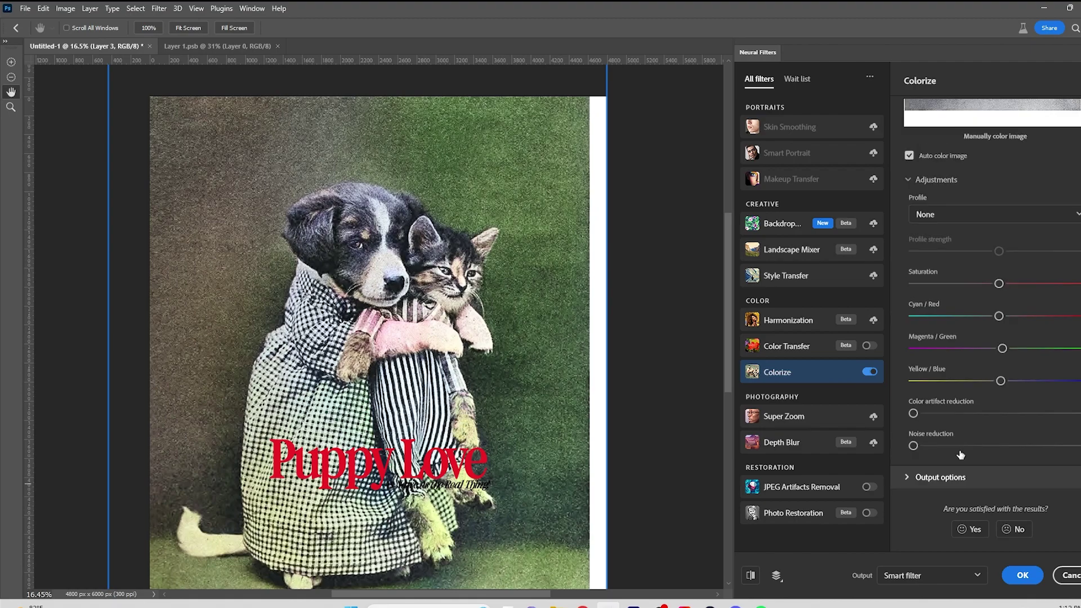
{"action": "left_click", "coordinate": [934, 498]}
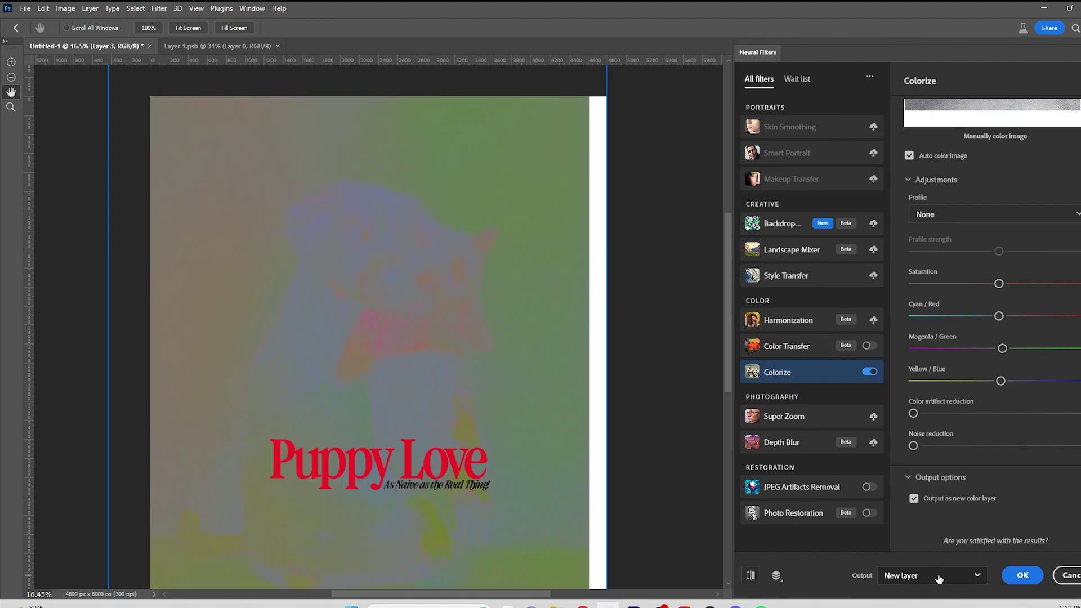
{"action": "left_click", "coordinate": [1022, 575]}
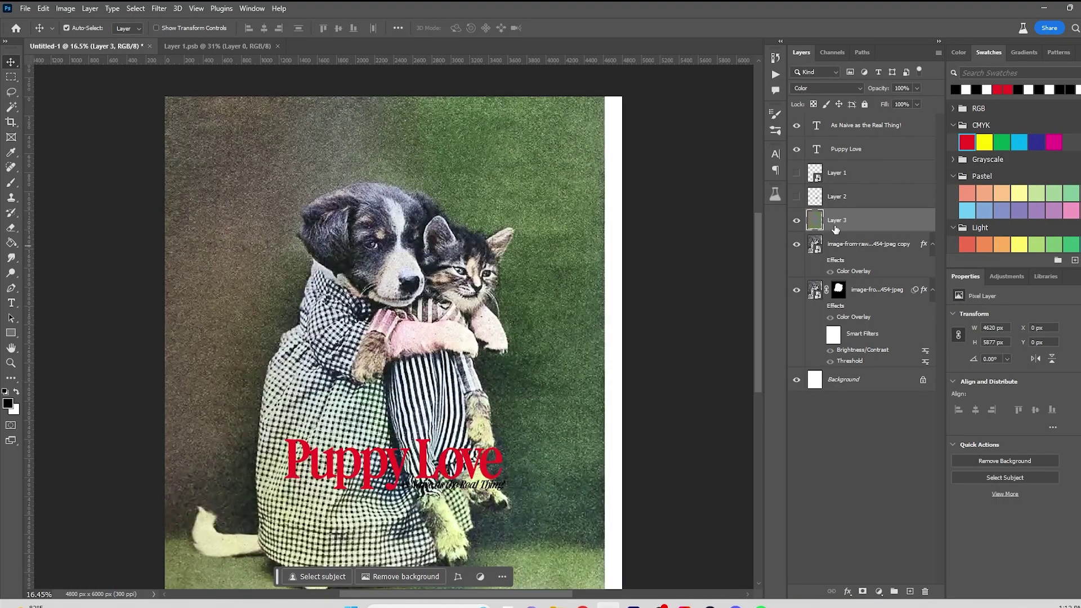
Add a layer mask to the new color layer and reduce a round brush to 150 px
{"action": "scroll", "coordinate": [397, 346], "scroll_direction": "up", "scroll_amount": 3}
{"action": "key", "text": "b"}
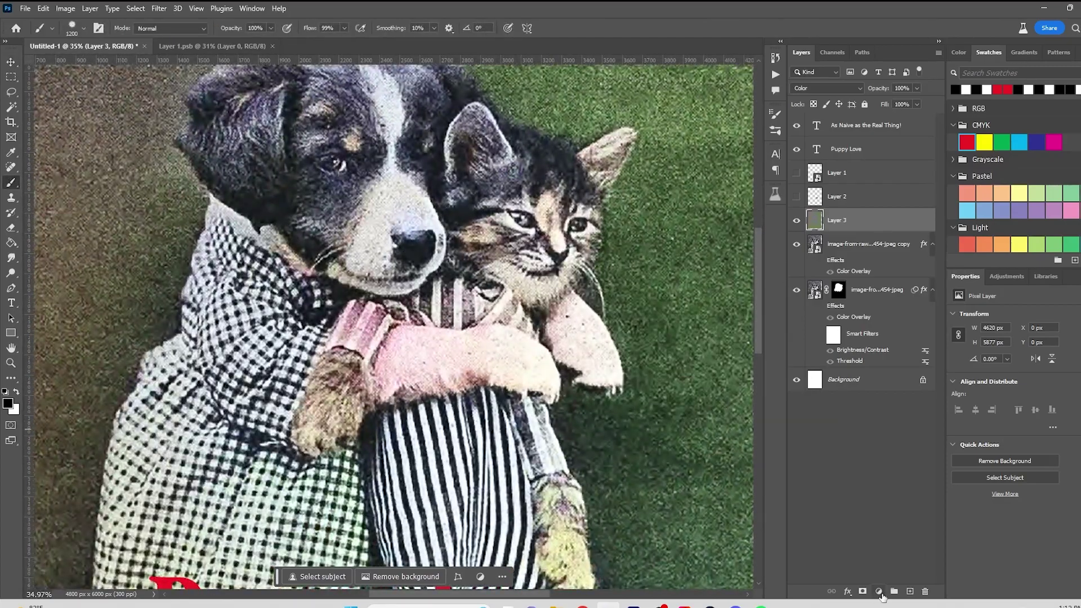
{"action": "right_click", "coordinate": [865, 222]}
{"action": "left_click", "coordinate": [901, 135]}
{"action": "left_click", "coordinate": [862, 590]}
{"action": "left_click", "coordinate": [83, 28]}
{"action": "left_click", "coordinate": [88, 137]}
{"action": "left_click", "coordinate": [445, 252]}
{"action": "key", "text": "bracketleft"}
{"action": "key", "text": "bracketleft"}
{"action": "key", "text": "bracketleft"}
{"action": "key", "text": "bracketleft"}
{"action": "key", "text": "bracketleft"}
{"action": "key", "text": "bracketleft"}
{"action": "key", "text": "bracketleft"}
{"action": "key", "text": "bracketleft"}
{"action": "key", "text": "bracketleft"}
{"action": "key", "text": "bracketleft"}
{"action": "key", "text": "bracketleft"}
{"action": "key", "text": "bracketleft"}
{"action": "key", "text": "bracketleft"}
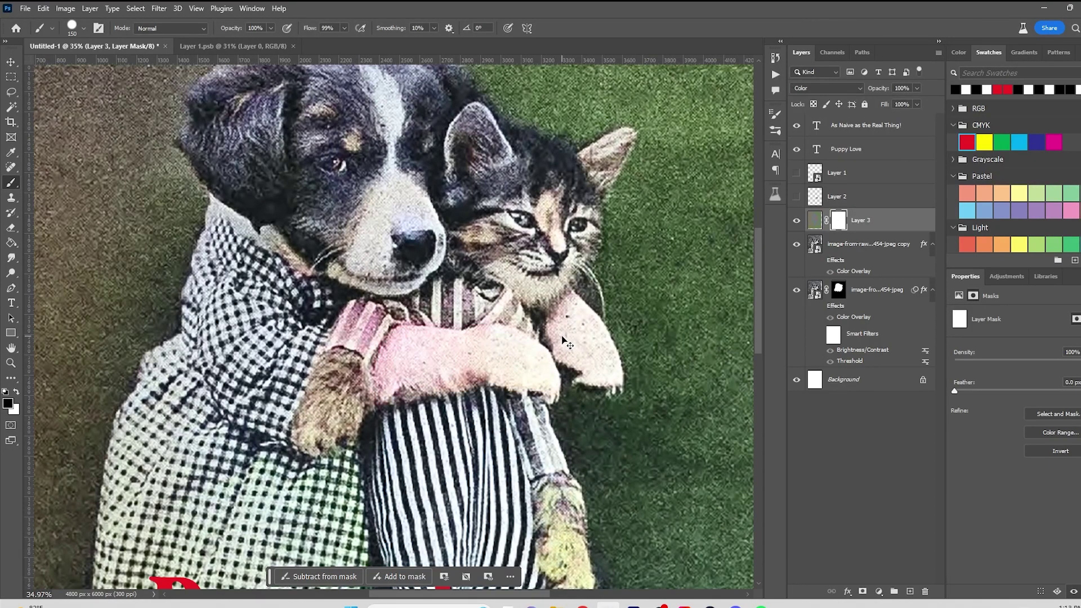
Select the pink fur on the puppy's foreleg with the Quick Selection tool
{"action": "scroll", "coordinate": [555, 356], "scroll_direction": "up", "scroll_amount": 5}
{"action": "scroll", "coordinate": [555, 356], "scroll_direction": "down", "scroll_amount": 3}
{"action": "left_click", "coordinate": [13, 108]}
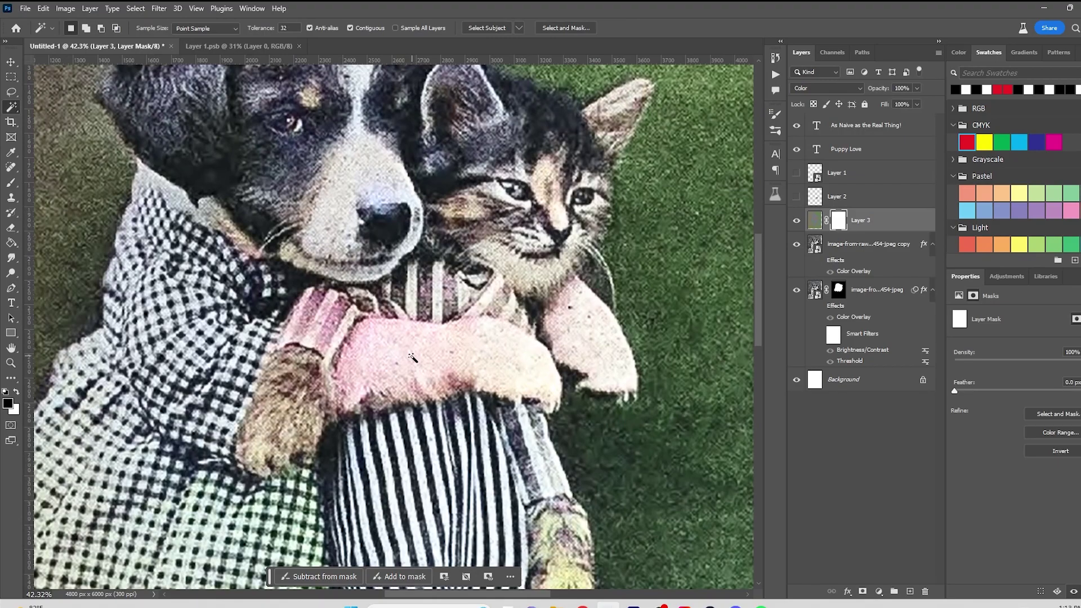
{"action": "right_click", "coordinate": [15, 112]}
{"action": "left_click", "coordinate": [62, 118]}
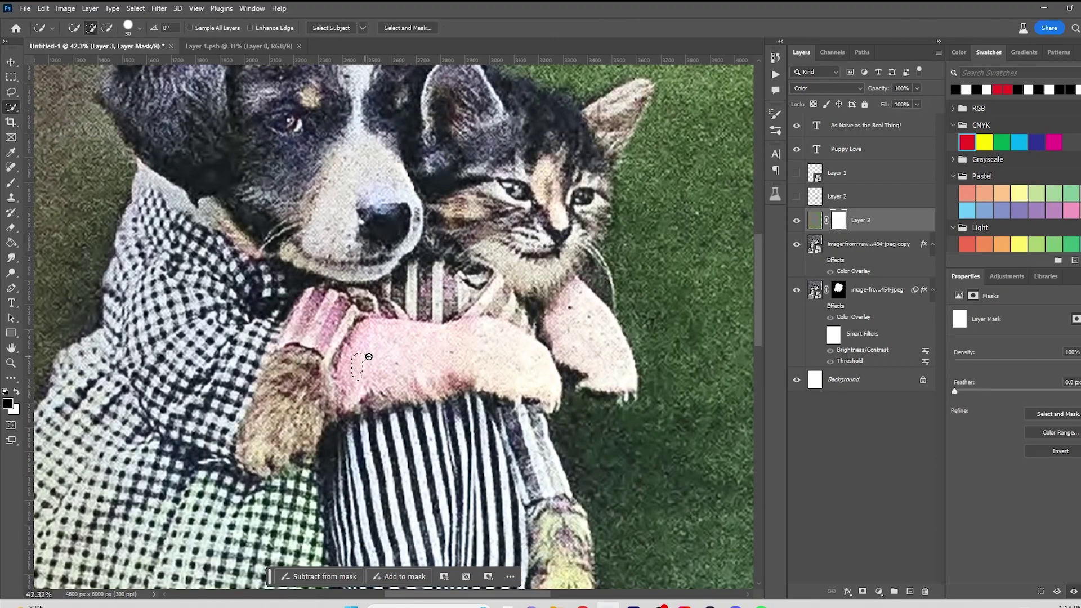
{"action": "left_click_drag", "start_coordinate": [387, 333], "coordinate": [374, 371]}
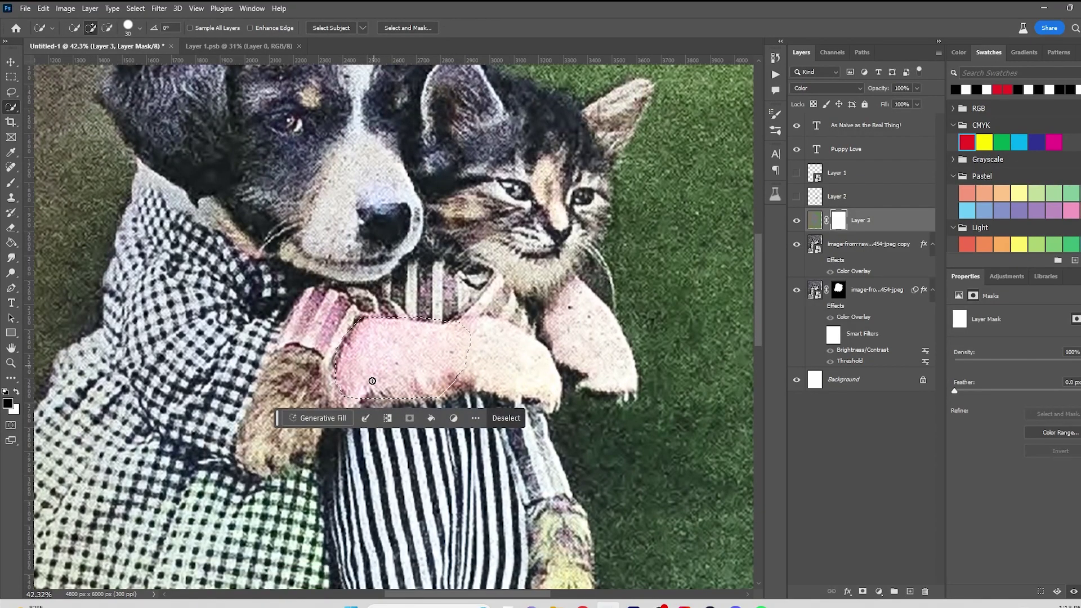
Apply a Hue/Saturation adjustment to the selected pink fur on the color layer itself, and deselect
{"action": "left_click", "coordinate": [65, 8]}
{"action": "mouse_move", "coordinate": [112, 40]}
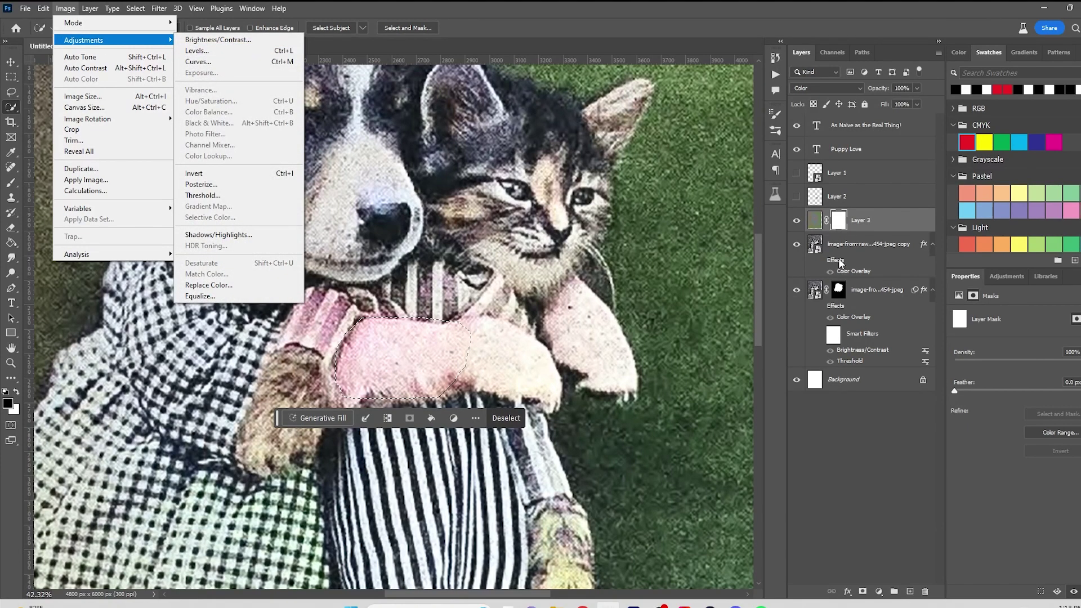
{"action": "left_click", "coordinate": [814, 220]}
{"action": "left_click", "coordinate": [65, 9]}
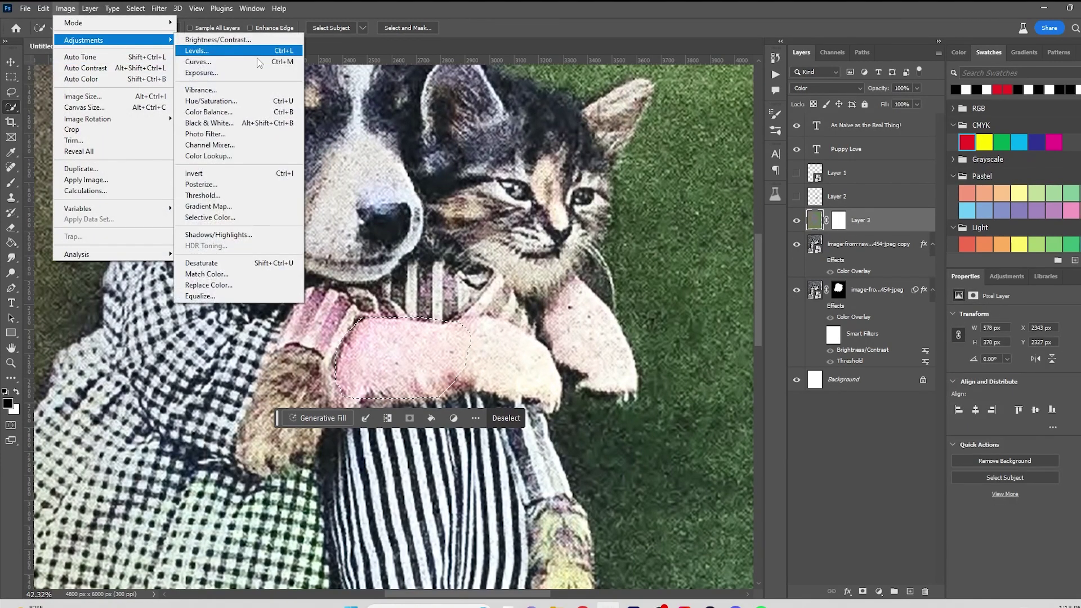
{"action": "left_click", "coordinate": [248, 104]}
{"action": "left_click_drag", "start_coordinate": [522, 259], "coordinate": [529, 259]}
{"action": "left_click", "coordinate": [653, 142]}
{"action": "key", "text": "ctrl+d"}
Add a layer mask to the duplicated photo and hide the original masked photo layer
{"action": "scroll", "coordinate": [658, 245], "scroll_direction": "down", "scroll_amount": 5}
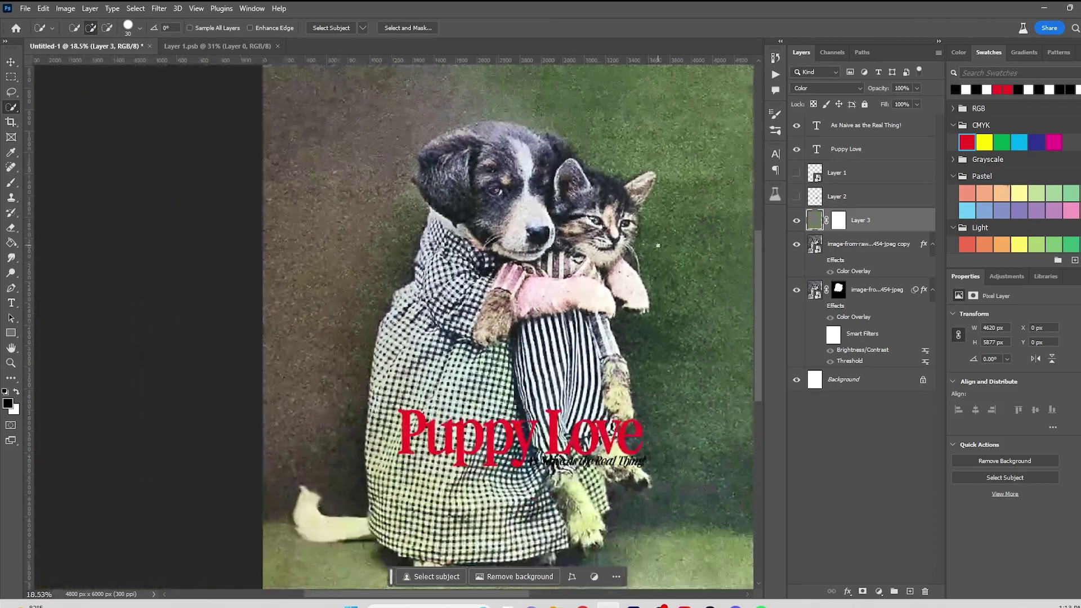
{"action": "scroll", "coordinate": [658, 245], "scroll_direction": "down", "scroll_amount": 1}
{"action": "left_click", "coordinate": [848, 254]}
{"action": "left_click", "coordinate": [861, 590]}
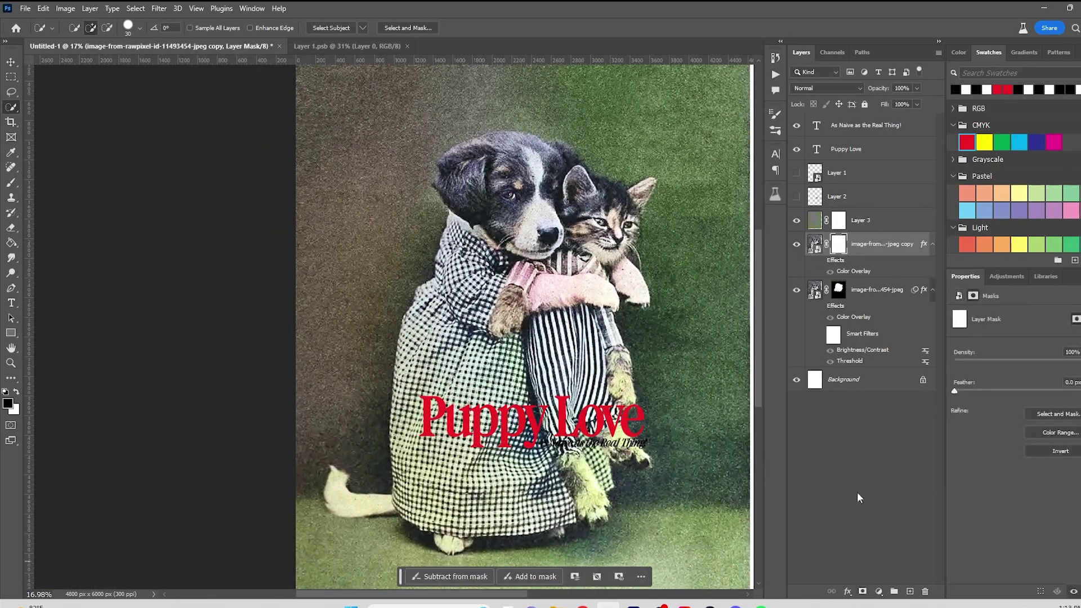
{"action": "left_click", "coordinate": [11, 182]}
{"action": "left_click", "coordinate": [796, 289]}
{"action": "scroll", "coordinate": [567, 357], "scroll_direction": "down", "scroll_amount": 3}
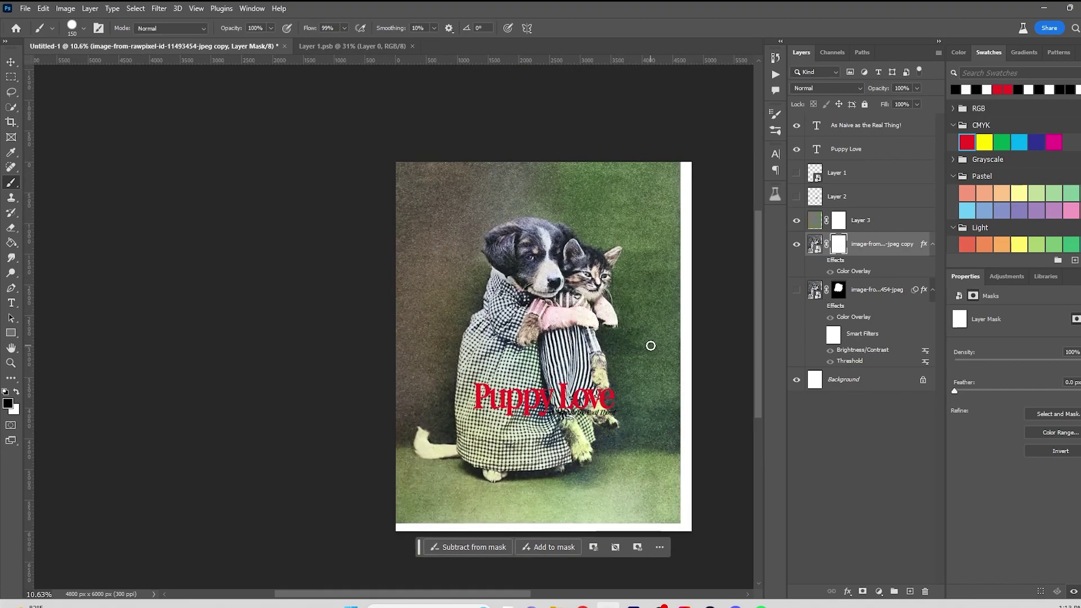
Mask away the colorized photo's surroundings with a large grainy brush, leaving rough edges around the puppy and kitten
{"action": "left_click", "coordinate": [83, 28]}
{"action": "mouse_move", "coordinate": [543, 450]}
{"action": "left_mouse_down"}
{"action": "mouse_move", "coordinate": [634, 511]}
{"action": "mouse_move", "coordinate": [321, 501]}
{"action": "mouse_move", "coordinate": [441, 458]}
{"action": "mouse_move", "coordinate": [809, 448]}
{"action": "mouse_move", "coordinate": [632, 423]}
{"action": "mouse_move", "coordinate": [591, 453]}
{"action": "mouse_move", "coordinate": [680, 415]}
{"action": "mouse_move", "coordinate": [416, 394]}
{"action": "left_mouse_up"}
{"action": "mouse_move", "coordinate": [675, 192]}
{"action": "left_mouse_down"}
{"action": "mouse_move", "coordinate": [550, 159]}
{"action": "mouse_move", "coordinate": [403, 220]}
{"action": "mouse_move", "coordinate": [394, 347]}
{"action": "mouse_move", "coordinate": [334, 162]}
{"action": "mouse_move", "coordinate": [374, 189]}
{"action": "mouse_move", "coordinate": [395, 391]}
{"action": "mouse_move", "coordinate": [442, 213]}
{"action": "mouse_move", "coordinate": [458, 192]}
{"action": "mouse_move", "coordinate": [425, 330]}
{"action": "mouse_move", "coordinate": [428, 384]}
{"action": "mouse_move", "coordinate": [460, 182]}
{"action": "mouse_move", "coordinate": [521, 174]}
{"action": "mouse_move", "coordinate": [664, 331]}
{"action": "mouse_move", "coordinate": [651, 384]}
{"action": "mouse_move", "coordinate": [657, 237]}
{"action": "mouse_move", "coordinate": [539, 194]}
{"action": "mouse_move", "coordinate": [429, 265]}
{"action": "mouse_move", "coordinate": [177, 135]}
{"action": "left_mouse_up"}
Soften the masked photo's edges with the Soft Round Pressure Opacity and Flow brush at 1200 px
{"action": "left_click", "coordinate": [73, 31]}
{"action": "scroll", "coordinate": [123, 171], "scroll_direction": "down", "scroll_amount": 1}
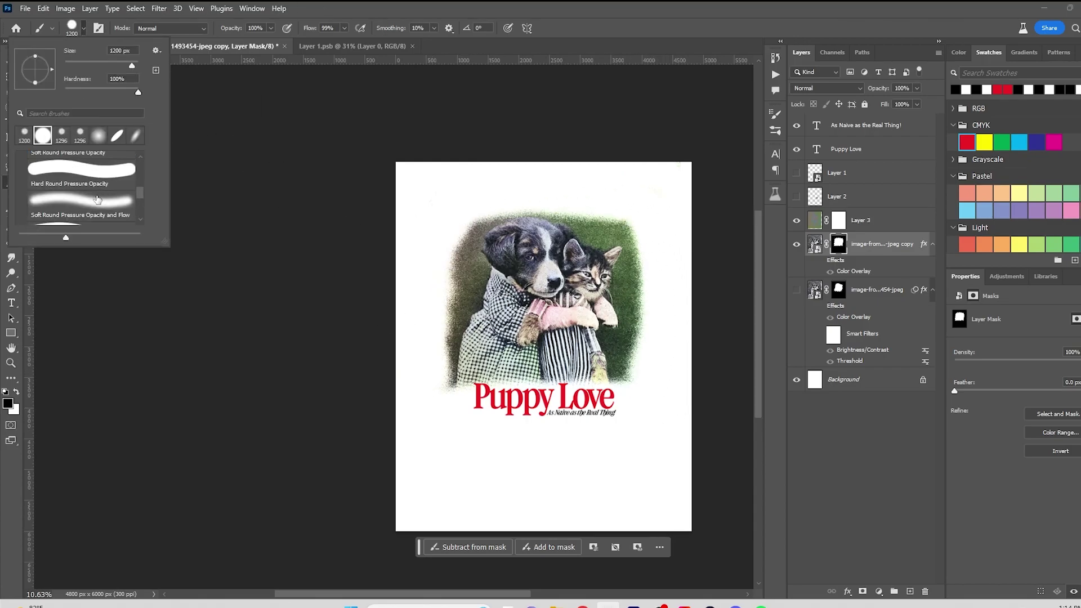
{"action": "double_click", "coordinate": [87, 202]}
{"action": "mouse_move", "coordinate": [437, 388]}
{"action": "left_mouse_down"}
{"action": "mouse_move", "coordinate": [420, 338]}
{"action": "mouse_move", "coordinate": [501, 432]}
{"action": "mouse_move", "coordinate": [661, 408]}
{"action": "mouse_move", "coordinate": [653, 238]}
{"action": "mouse_move", "coordinate": [508, 204]}
{"action": "mouse_move", "coordinate": [479, 271]}
{"action": "mouse_move", "coordinate": [496, 236]}
{"action": "mouse_move", "coordinate": [586, 253]}
{"action": "mouse_move", "coordinate": [496, 332]}
{"action": "mouse_move", "coordinate": [598, 336]}
{"action": "left_mouse_up"}
Paint parts of the photo back around the puppy and kitten, and fade the background above the kitten
{"action": "key", "text": "x"}
{"action": "mouse_move", "coordinate": [511, 283]}
{"action": "left_mouse_down"}
{"action": "mouse_move", "coordinate": [559, 240]}
{"action": "mouse_move", "coordinate": [607, 312]}
{"action": "left_mouse_up"}
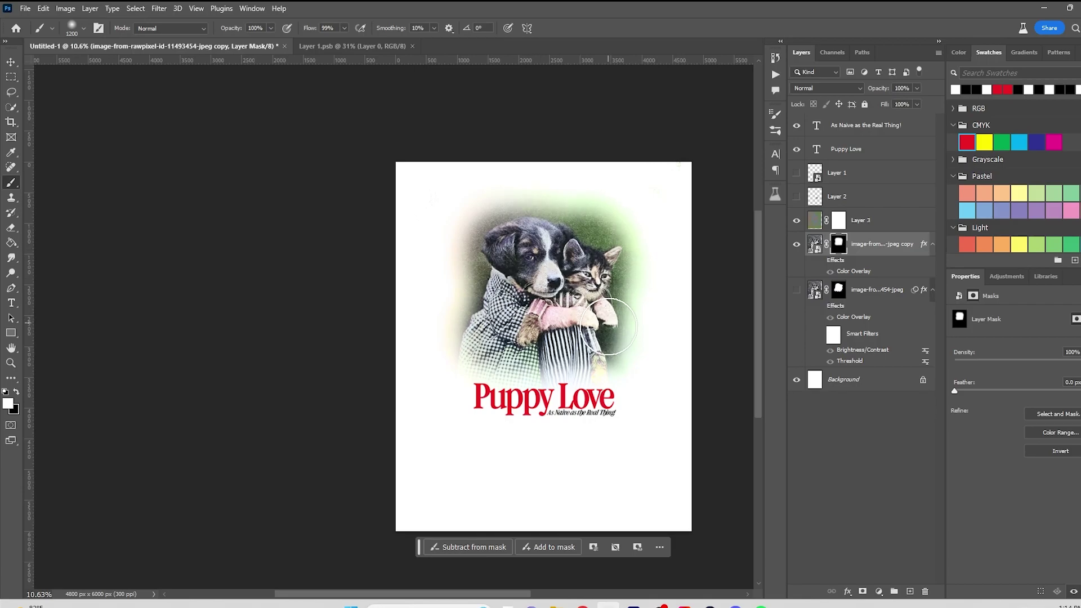
{"action": "scroll", "coordinate": [530, 299], "scroll_direction": "up", "scroll_amount": 4}
{"action": "mouse_move", "coordinate": [338, 264]}
{"action": "left_mouse_down"}
{"action": "mouse_move", "coordinate": [363, 279]}
{"action": "mouse_move", "coordinate": [334, 246]}
{"action": "mouse_move", "coordinate": [356, 255]}
{"action": "mouse_move", "coordinate": [306, 333]}
{"action": "mouse_move", "coordinate": [338, 253]}
{"action": "left_mouse_up"}
{"action": "key", "text": "x"}
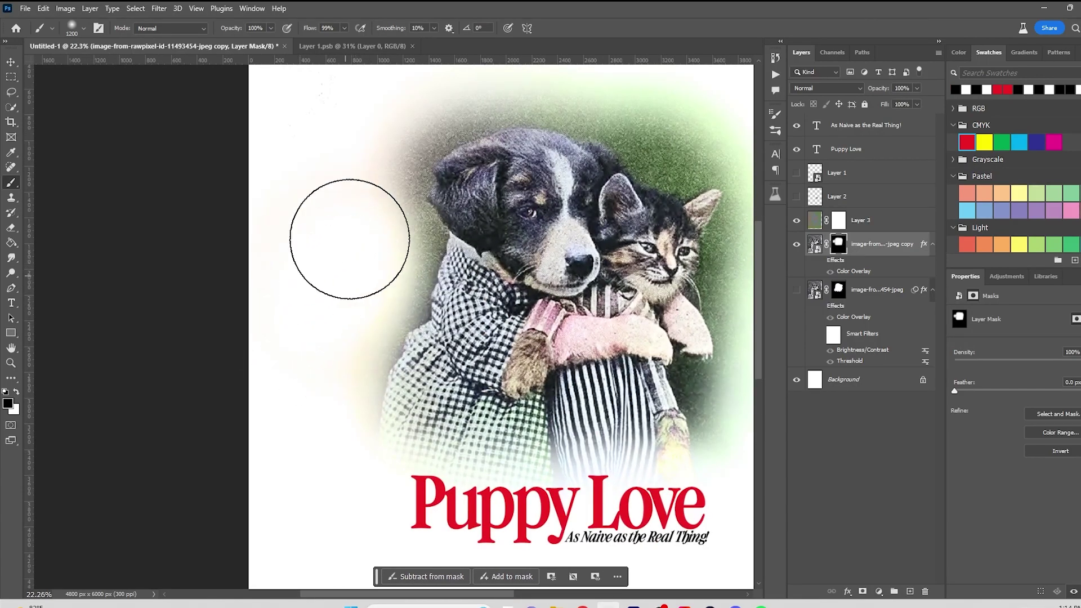
{"action": "left_click_drag", "start_coordinate": [678, 122], "coordinate": [512, 110]}
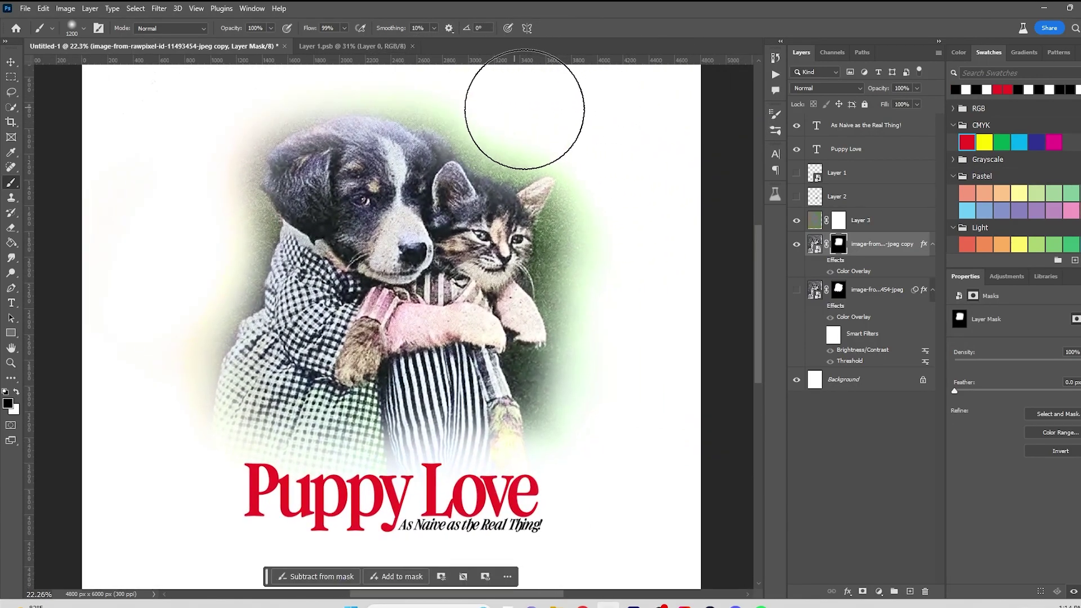
Mask away the remaining green background beside the kitten on the duplicated photo's layer mask
{"action": "left_click_drag", "start_coordinate": [625, 242], "coordinate": [643, 304]}
{"action": "left_click_drag", "start_coordinate": [613, 437], "coordinate": [632, 400]}
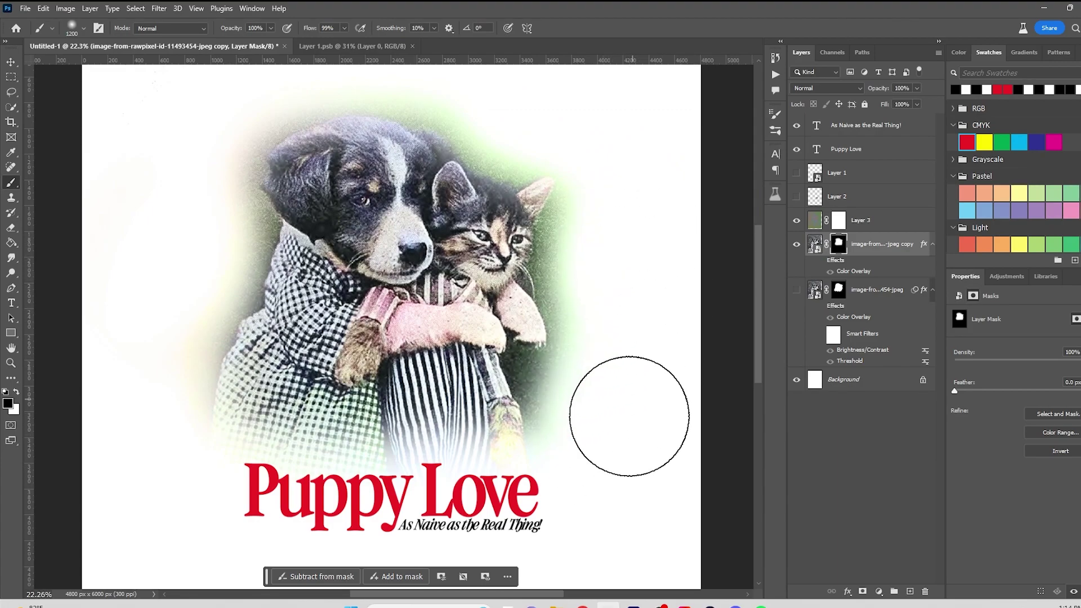
{"action": "scroll", "coordinate": [698, 369], "scroll_direction": "down", "scroll_amount": 5}
{"action": "scroll", "coordinate": [527, 356], "scroll_direction": "up", "scroll_amount": 2}
{"action": "key", "text": "v"}
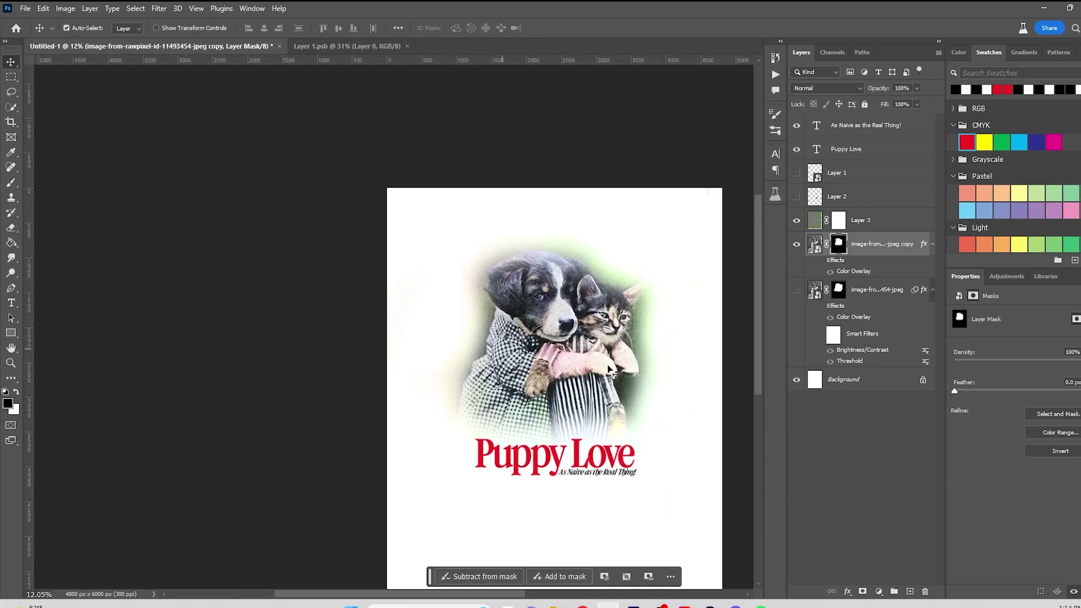
Hide the duplicated photo layer and show the original photo layer with its effects and smart filters on
{"action": "left_click", "coordinate": [797, 245]}
{"action": "left_click", "coordinate": [796, 289]}
{"action": "left_click", "coordinate": [820, 306]}
{"action": "left_click", "coordinate": [820, 334]}
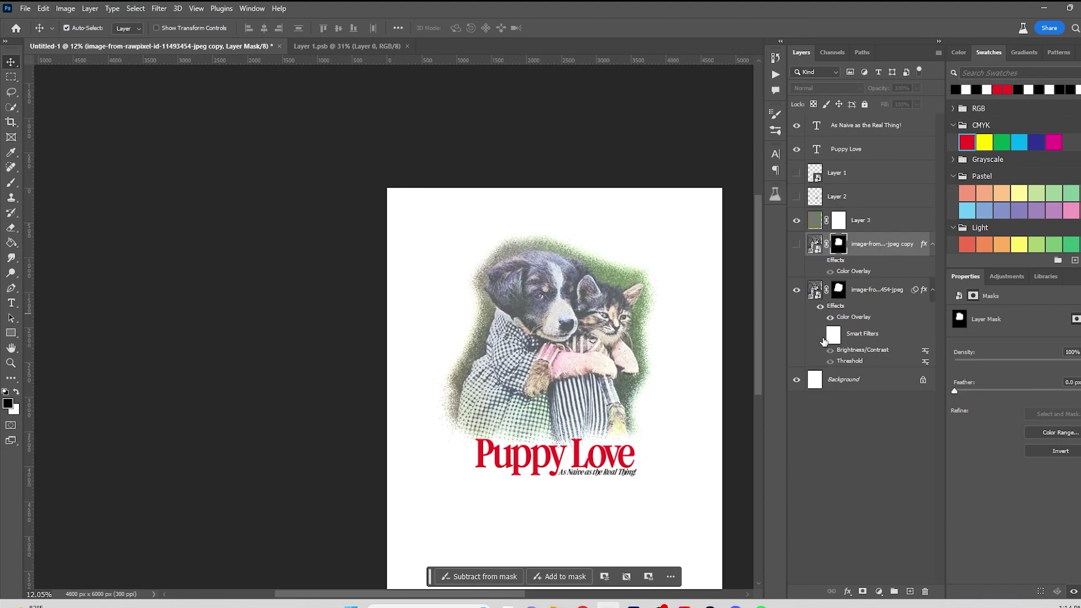
{"action": "scroll", "coordinate": [630, 318], "scroll_direction": "up", "scroll_amount": 4}
{"action": "scroll", "coordinate": [581, 340], "scroll_direction": "down", "scroll_amount": 2}
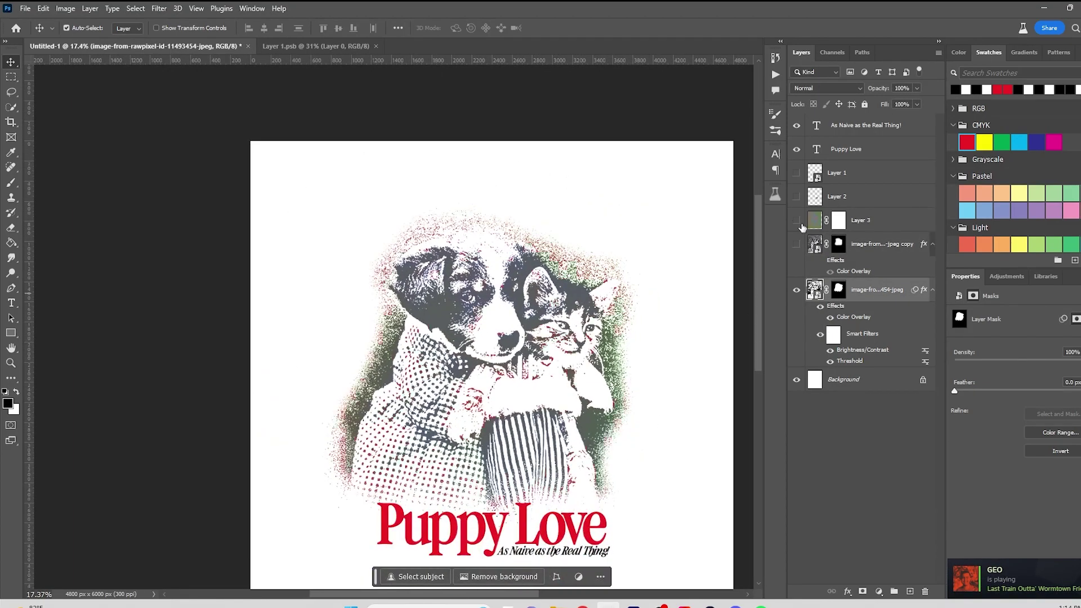
Show Layer 3 over the threshold photo, try the Color blend mode and settle on Pin Light
{"action": "left_click", "coordinate": [796, 220]}
{"action": "scroll", "coordinate": [478, 326], "scroll_direction": "up", "scroll_amount": 2}
{"action": "left_click", "coordinate": [860, 220]}
{"action": "left_click", "coordinate": [825, 87]}
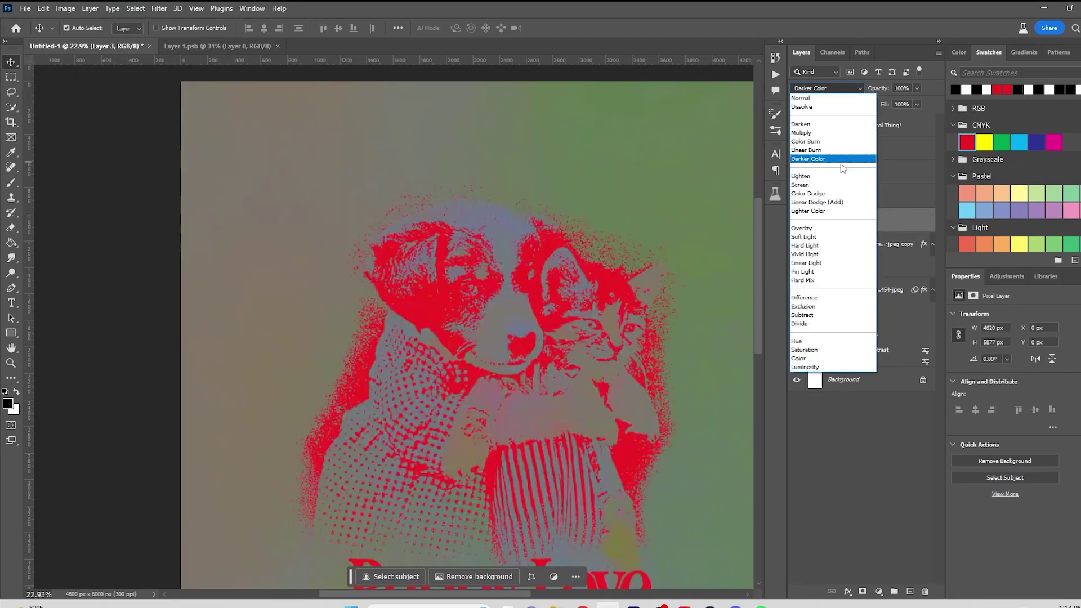
{"action": "left_click", "coordinate": [799, 358]}
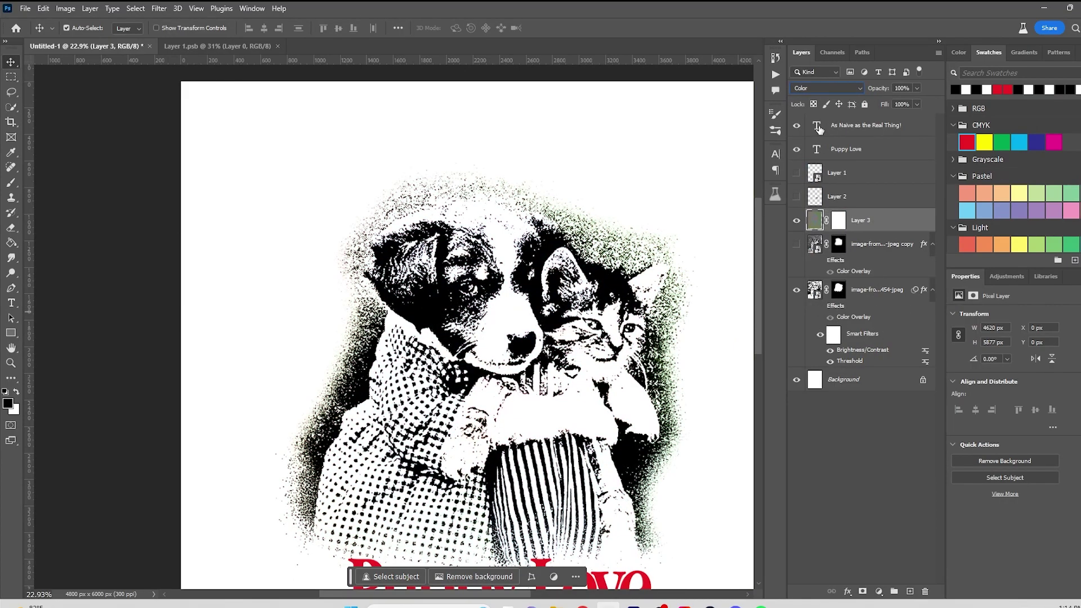
{"action": "left_click", "coordinate": [826, 88]}
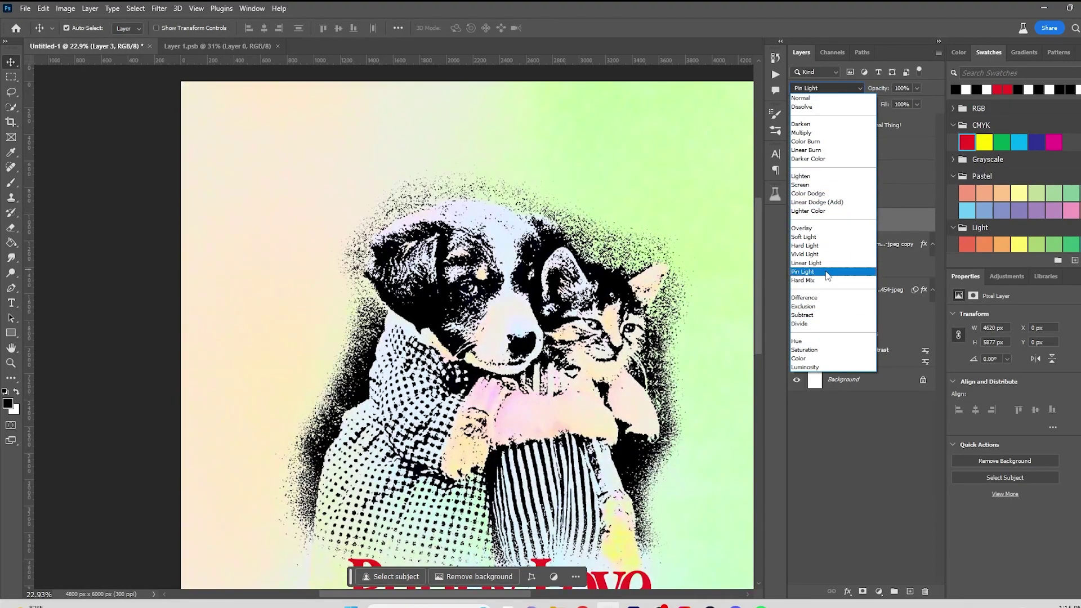
{"action": "left_click", "coordinate": [827, 271]}
{"action": "scroll", "coordinate": [453, 285], "scroll_direction": "down", "scroll_amount": 3}
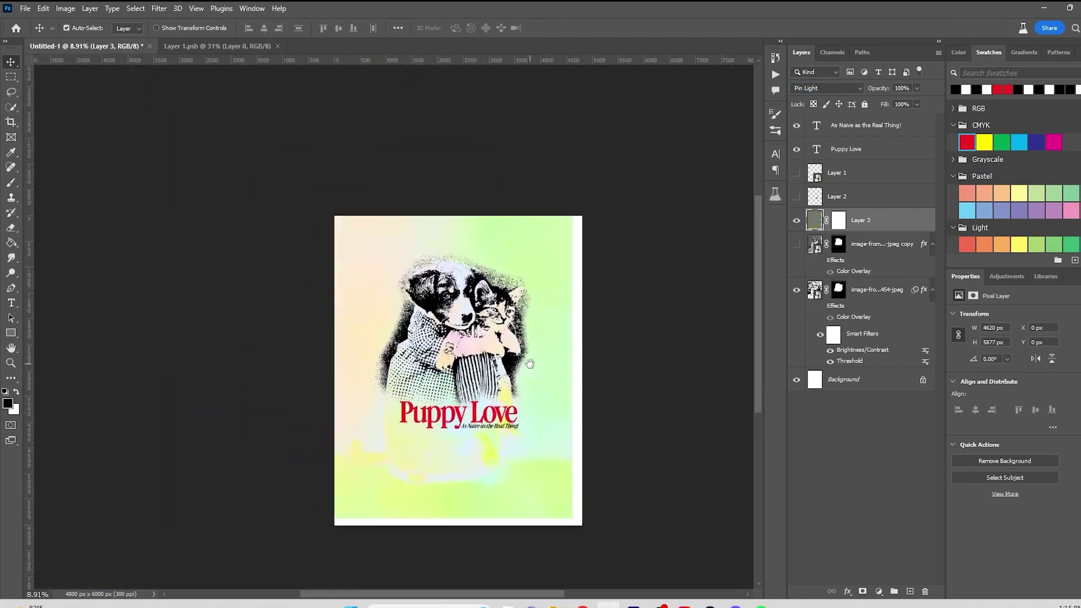
Paint black on Layer 3's mask with the 1200 px soft brush to hide the colour around the puppy and kitten
{"action": "scroll", "coordinate": [413, 282], "scroll_direction": "up", "scroll_amount": 5}
{"action": "scroll", "coordinate": [412, 279], "scroll_direction": "up", "scroll_amount": 2}
{"action": "scroll", "coordinate": [422, 270], "scroll_direction": "down", "scroll_amount": 5}
{"action": "left_click", "coordinate": [838, 221]}
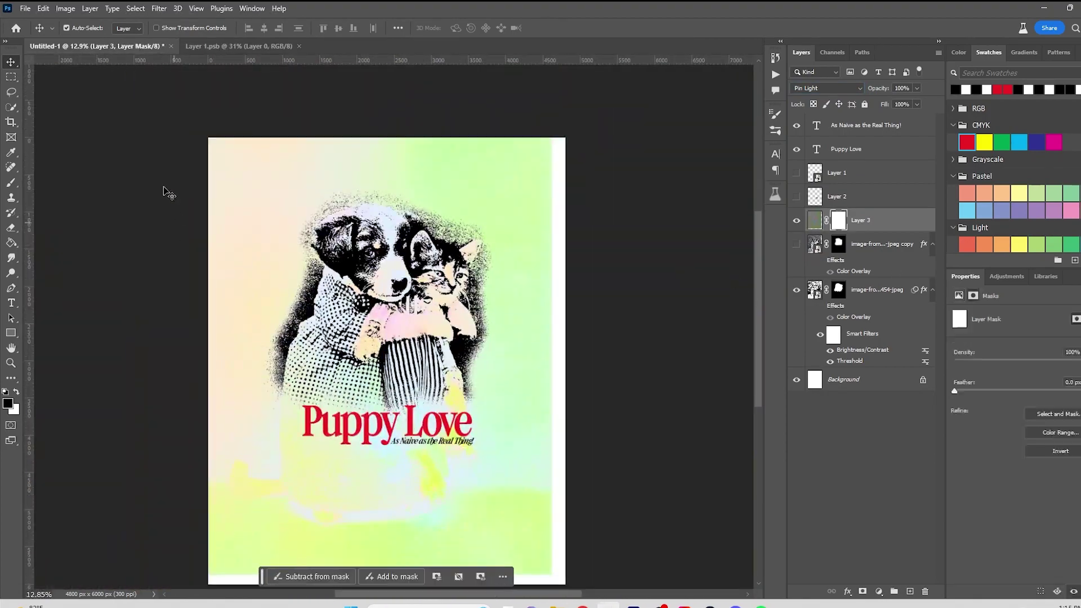
{"action": "left_click", "coordinate": [11, 183]}
{"action": "mouse_move", "coordinate": [193, 322]}
{"action": "left_mouse_down"}
{"action": "mouse_move", "coordinate": [484, 554]}
{"action": "mouse_move", "coordinate": [609, 499]}
{"action": "left_mouse_up"}
{"action": "mouse_move", "coordinate": [232, 398]}
{"action": "left_mouse_down"}
{"action": "mouse_move", "coordinate": [215, 254]}
{"action": "mouse_move", "coordinate": [255, 273]}
{"action": "mouse_move", "coordinate": [236, 300]}
{"action": "mouse_move", "coordinate": [265, 158]}
{"action": "left_mouse_up"}
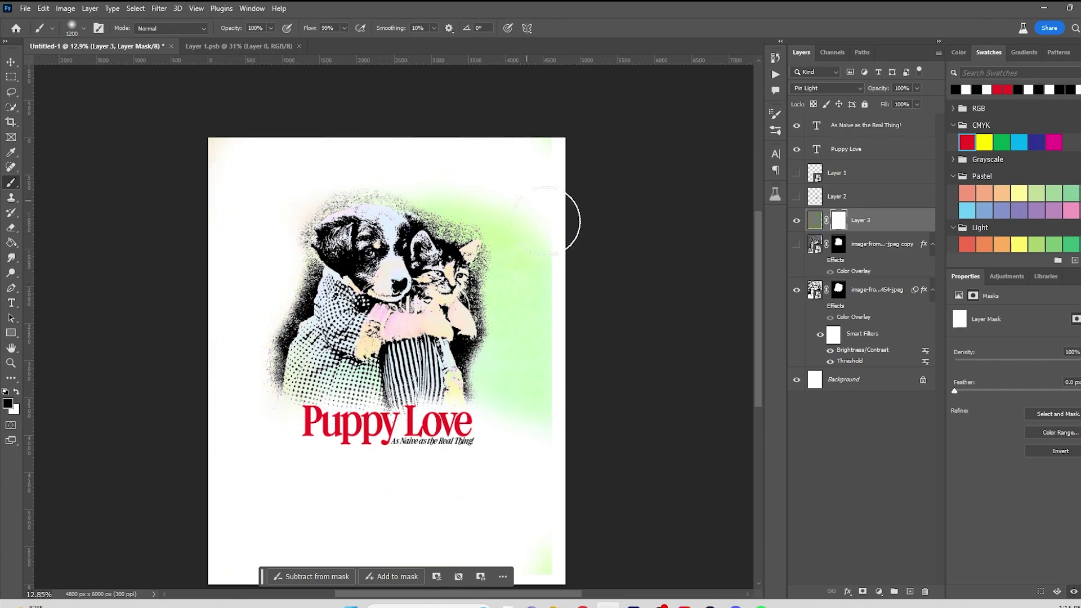
{"action": "left_click_drag", "start_coordinate": [529, 202], "coordinate": [536, 350]}
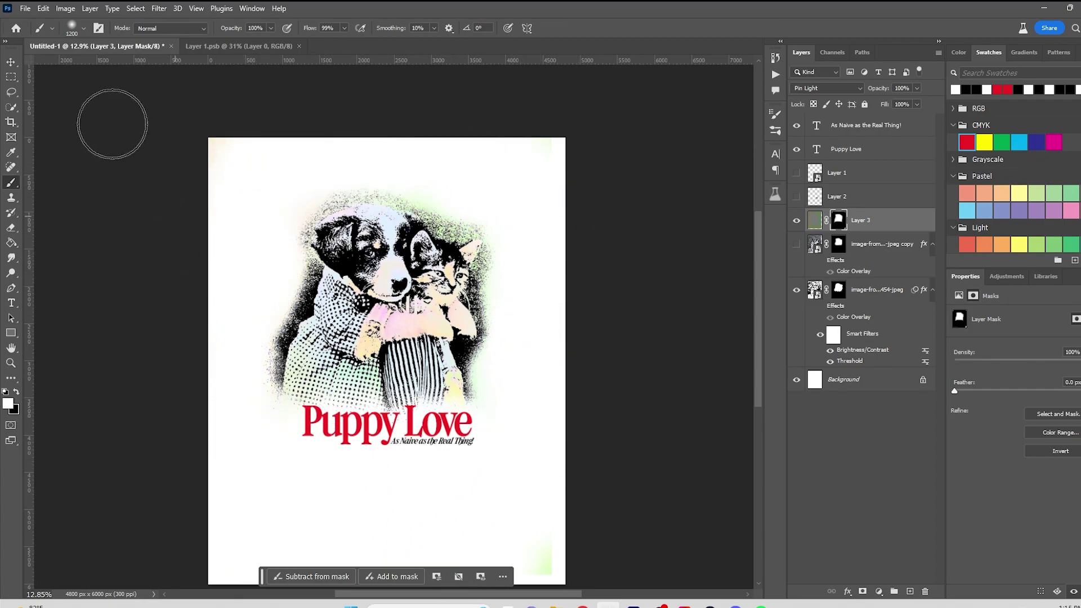
Rework the edges of Layer 3's mask with a grainy brush, bringing speckled colour back around the puppy and kitten
{"action": "key", "text": "x"}
{"action": "left_click", "coordinate": [83, 27]}
{"action": "mouse_move", "coordinate": [140, 205]}
{"action": "left_mouse_down"}
{"action": "mouse_move", "coordinate": [149, 202]}
{"action": "mouse_move", "coordinate": [140, 166]}
{"action": "left_mouse_up"}
{"action": "mouse_move", "coordinate": [336, 184]}
{"action": "left_mouse_down"}
{"action": "mouse_move", "coordinate": [387, 190]}
{"action": "mouse_move", "coordinate": [575, 484]}
{"action": "mouse_move", "coordinate": [566, 321]}
{"action": "left_mouse_up"}
{"action": "scroll", "coordinate": [428, 191], "scroll_direction": "up", "scroll_amount": 8}
{"action": "left_click", "coordinate": [522, 440]}
{"action": "key", "text": "x"}
{"action": "left_click_drag", "start_coordinate": [180, 278], "coordinate": [154, 274]}
{"action": "mouse_move", "coordinate": [221, 321]}
{"action": "left_mouse_down"}
{"action": "mouse_move", "coordinate": [334, 321]}
{"action": "mouse_move", "coordinate": [332, 434]}
{"action": "left_mouse_up"}
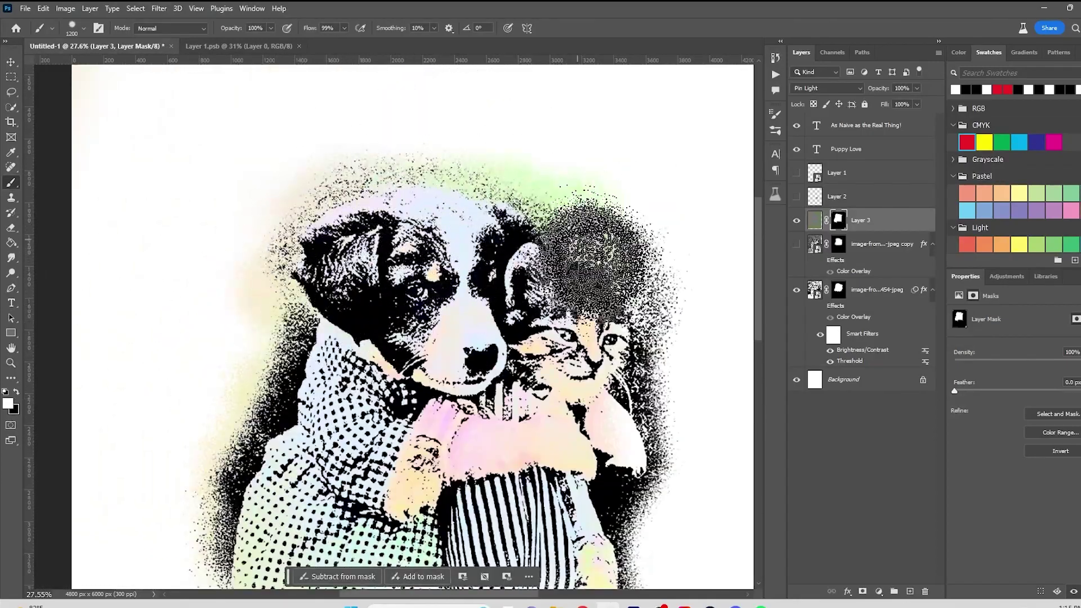
{"action": "scroll", "coordinate": [591, 427], "scroll_direction": "down", "scroll_amount": 2}
{"action": "scroll", "coordinate": [591, 428], "scroll_direction": "right", "scroll_amount": 1}
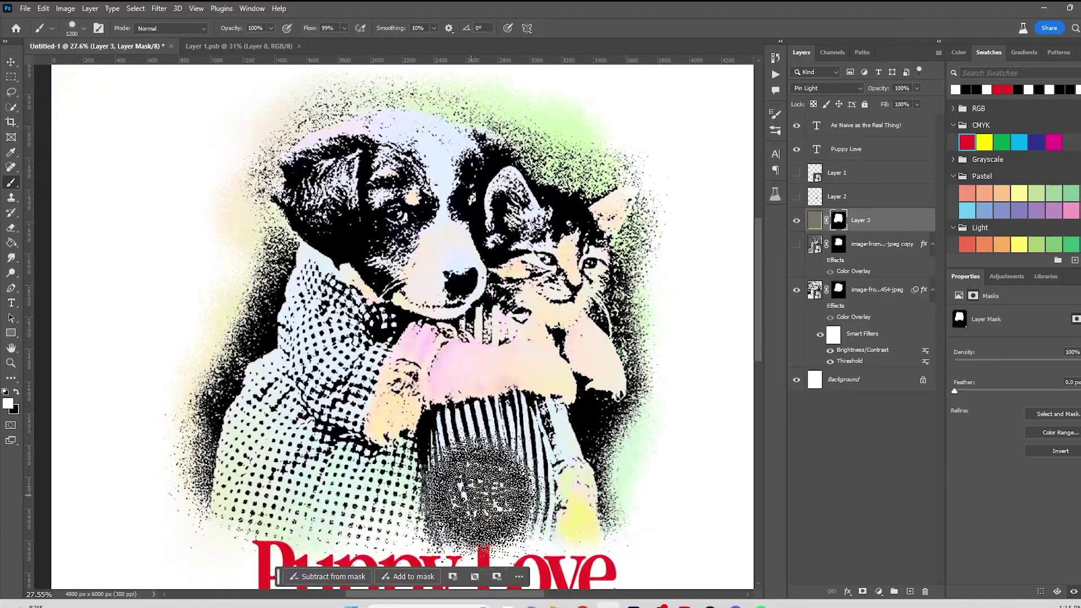
Apply Hue/Saturation to Layer 3's pixels with saturation +20 and a slightly lower lightness
{"action": "left_click", "coordinate": [814, 220]}
{"action": "left_click", "coordinate": [65, 8]}
{"action": "mouse_move", "coordinate": [84, 35]}
{"action": "left_click", "coordinate": [225, 103]}
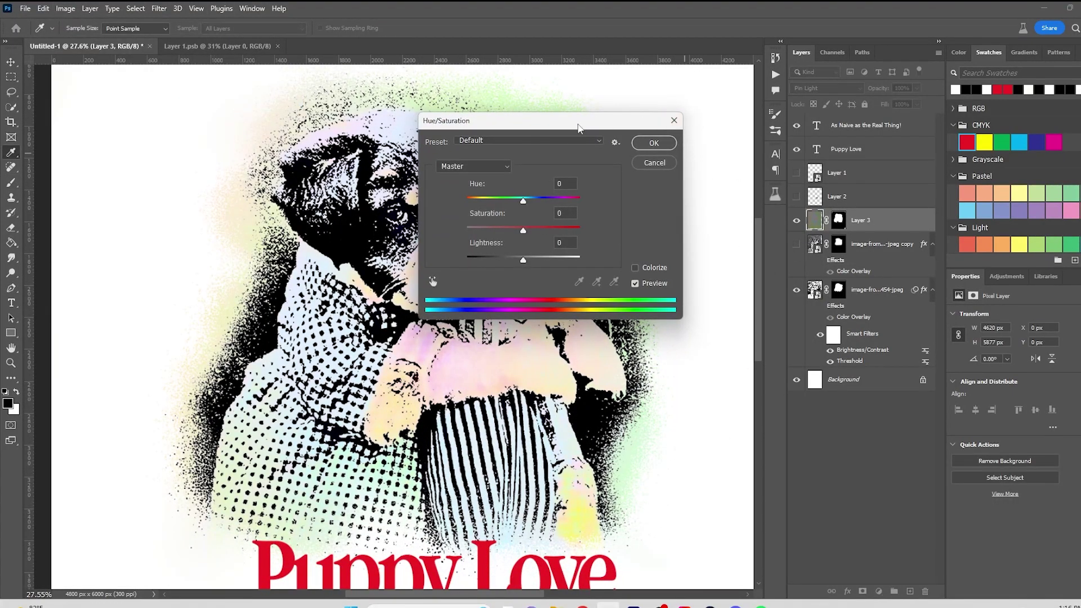
{"action": "left_click_drag", "start_coordinate": [578, 128], "coordinate": [833, 107]}
{"action": "left_click_drag", "start_coordinate": [778, 208], "coordinate": [773, 245]}
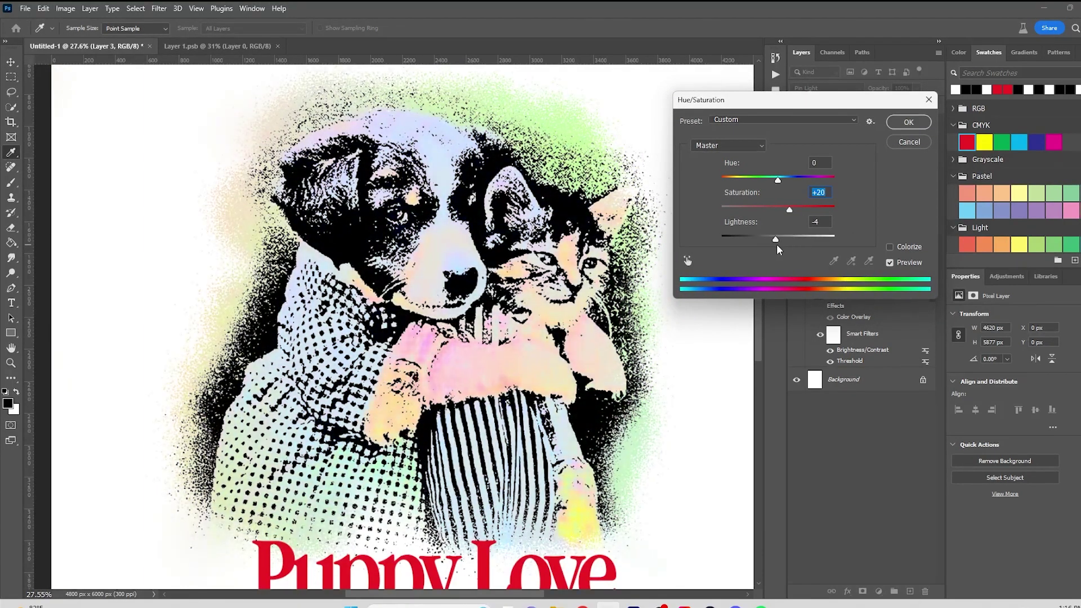
{"action": "left_click", "coordinate": [908, 122]}
Paint white on Layer 3's pixels over the stray colour at the poster's lower right, and select the Puppy Love title layer
{"action": "scroll", "coordinate": [411, 219], "scroll_direction": "down", "scroll_amount": 3}
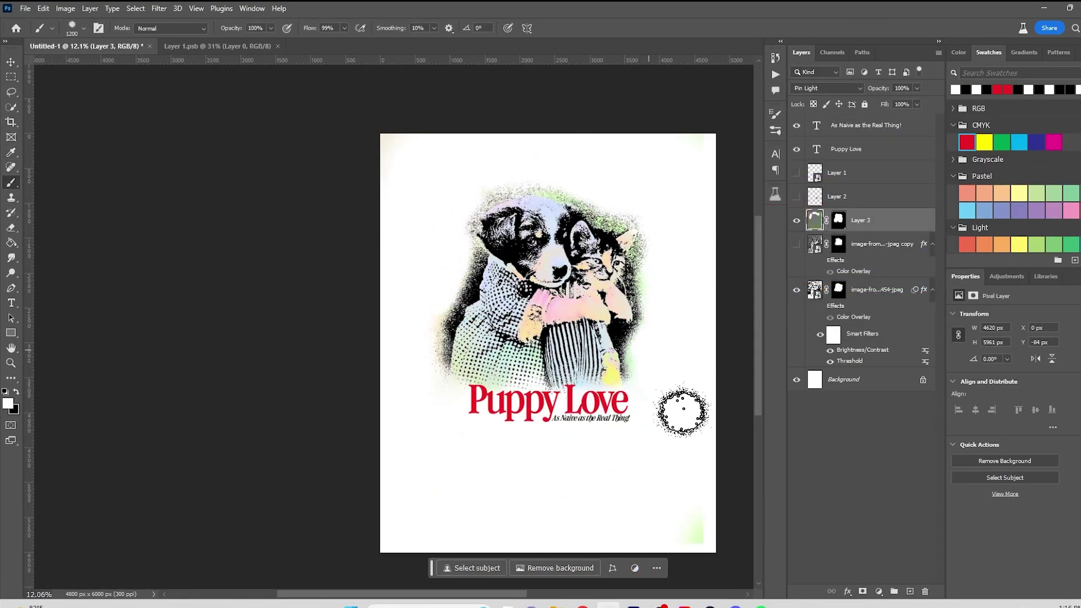
{"action": "left_click_drag", "start_coordinate": [673, 396], "coordinate": [737, 490]}
{"action": "scroll", "coordinate": [477, 499], "scroll_direction": "up", "scroll_amount": 2}
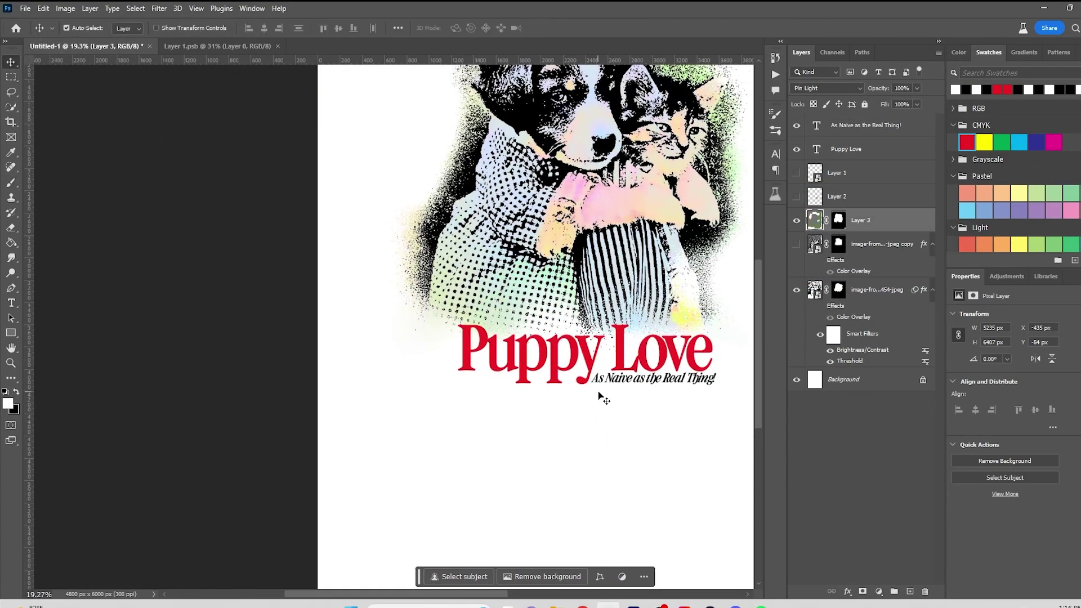
{"action": "double_click", "coordinate": [589, 353]}
{"action": "left_click", "coordinate": [7, 60]}
Examine the tinted picture together with the title and tagline, both up close and as a whole poster
{"action": "scroll", "coordinate": [495, 282], "scroll_direction": "up", "scroll_amount": 2}
{"action": "scroll", "coordinate": [433, 222], "scroll_direction": "up", "scroll_amount": 1}
{"action": "scroll", "coordinate": [433, 221], "scroll_direction": "down", "scroll_amount": 5}
{"action": "scroll", "coordinate": [413, 318], "scroll_direction": "up", "scroll_amount": 3}
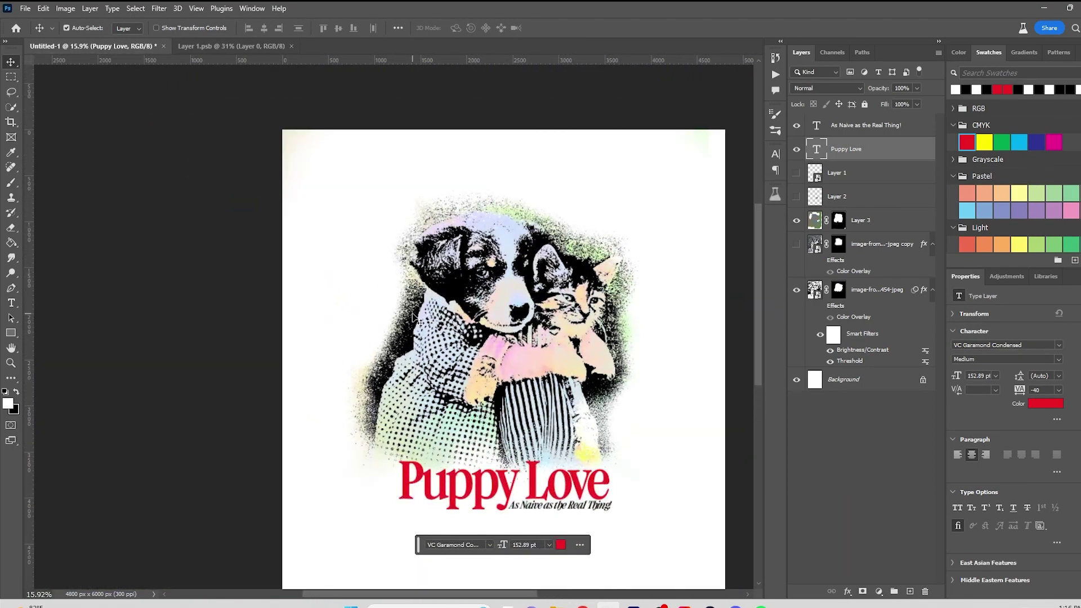
{"action": "scroll", "coordinate": [639, 315], "scroll_direction": "down", "scroll_amount": 4}
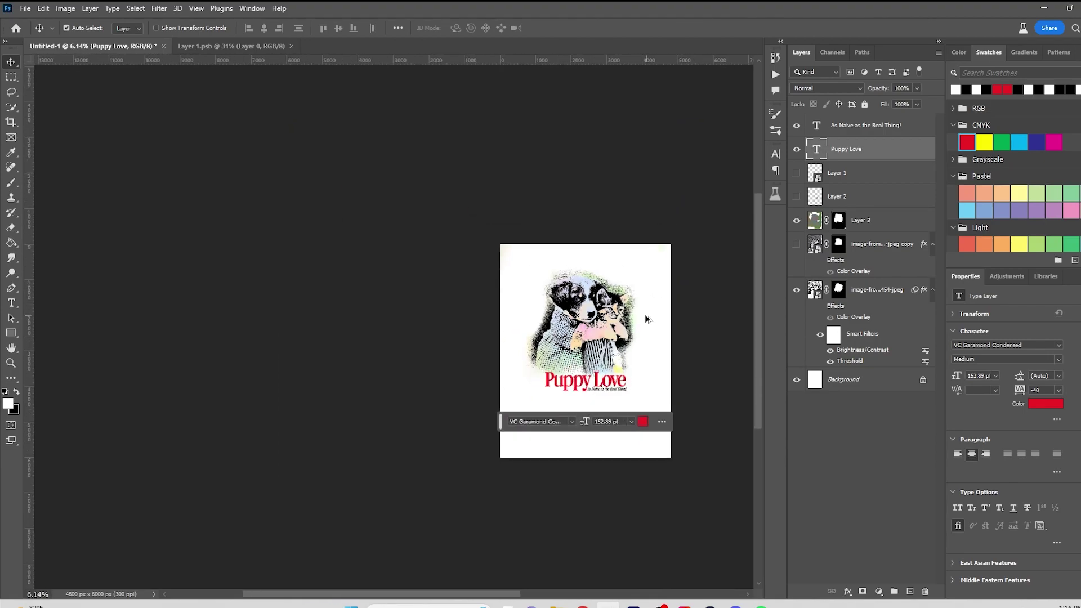
{"action": "scroll", "coordinate": [471, 278], "scroll_direction": "up", "scroll_amount": 4}
{"action": "scroll", "coordinate": [470, 278], "scroll_direction": "down", "scroll_amount": 2}
{"action": "scroll", "coordinate": [507, 357], "scroll_direction": "up", "scroll_amount": 4}
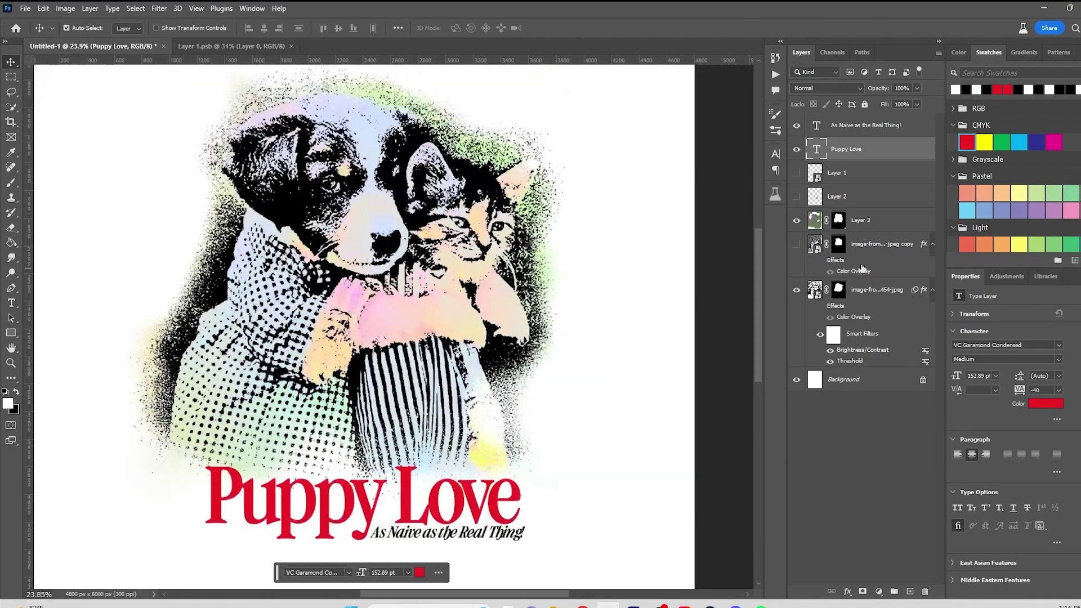
Hide Layer 3 and toggle the original photo layer's effects and smart filters for comparison, leaving only the filters on
{"action": "left_click", "coordinate": [796, 220]}
{"action": "left_click", "coordinate": [821, 316]}
{"action": "left_click", "coordinate": [822, 317]}
{"action": "left_click", "coordinate": [821, 315]}
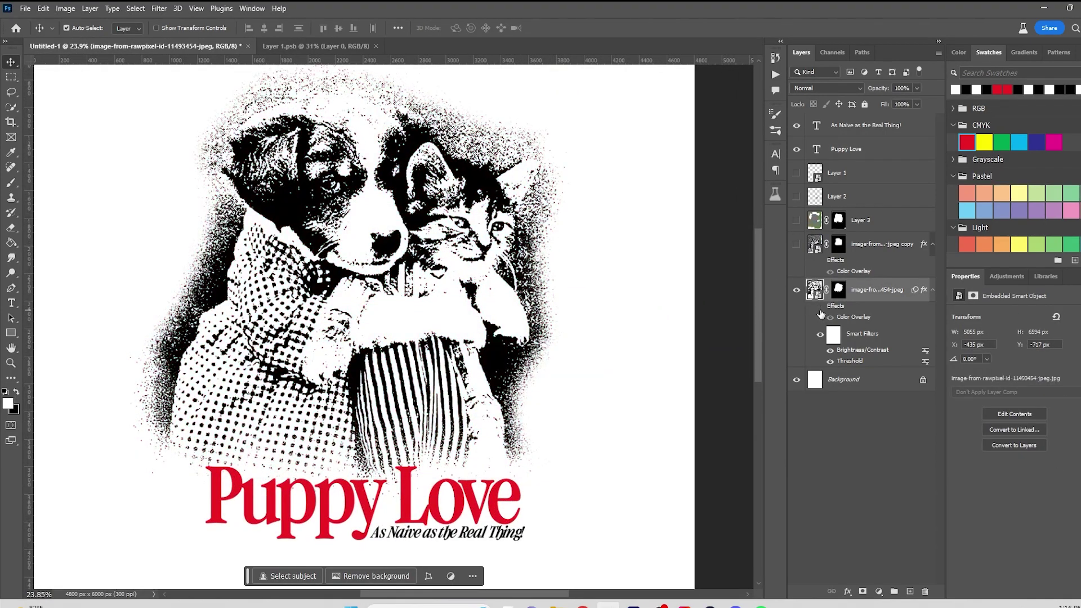
{"action": "left_click", "coordinate": [820, 309]}
{"action": "scroll", "coordinate": [569, 296], "scroll_direction": "down", "scroll_amount": 6}
{"action": "scroll", "coordinate": [569, 296], "scroll_direction": "up", "scroll_amount": 4}
{"action": "left_click", "coordinate": [820, 334]}
{"action": "left_click", "coordinate": [819, 335]}
{"action": "left_click", "coordinate": [819, 310]}
Nudge the tagline "As Naive as the Real Thing!" slightly up towards the Puppy Love title
{"action": "scroll", "coordinate": [450, 327], "scroll_direction": "up", "scroll_amount": 3}
{"action": "mouse_move", "coordinate": [486, 523]}
{"action": "left_mouse_down"}
{"action": "mouse_move", "coordinate": [475, 425]}
{"action": "mouse_move", "coordinate": [486, 466]}
{"action": "mouse_move", "coordinate": [465, 514]}
{"action": "mouse_move", "coordinate": [471, 483]}
{"action": "mouse_move", "coordinate": [482, 513]}
{"action": "left_mouse_up"}
{"action": "scroll", "coordinate": [475, 422], "scroll_direction": "down", "scroll_amount": 4}
{"action": "left_click", "coordinate": [492, 441]}
{"action": "left_click", "coordinate": [466, 483]}
Add the text "TM" beside the Puppy Love title and set its font style to Regular
{"action": "scroll", "coordinate": [556, 499], "scroll_direction": "up", "scroll_amount": 4}
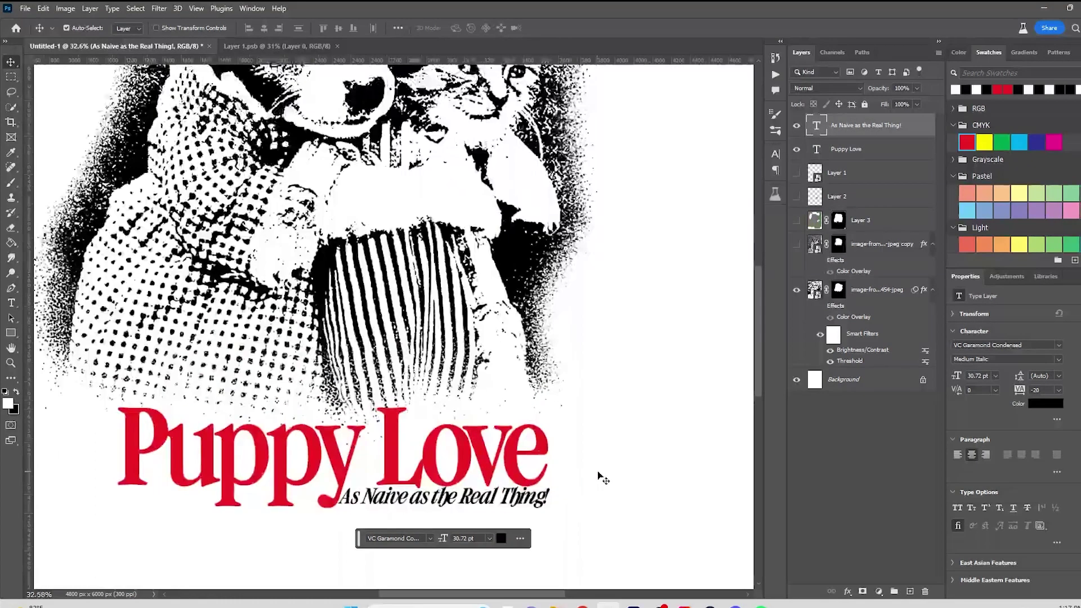
{"action": "key", "text": "t"}
{"action": "left_click", "coordinate": [627, 466]}
{"action": "type", "text": "TM"}
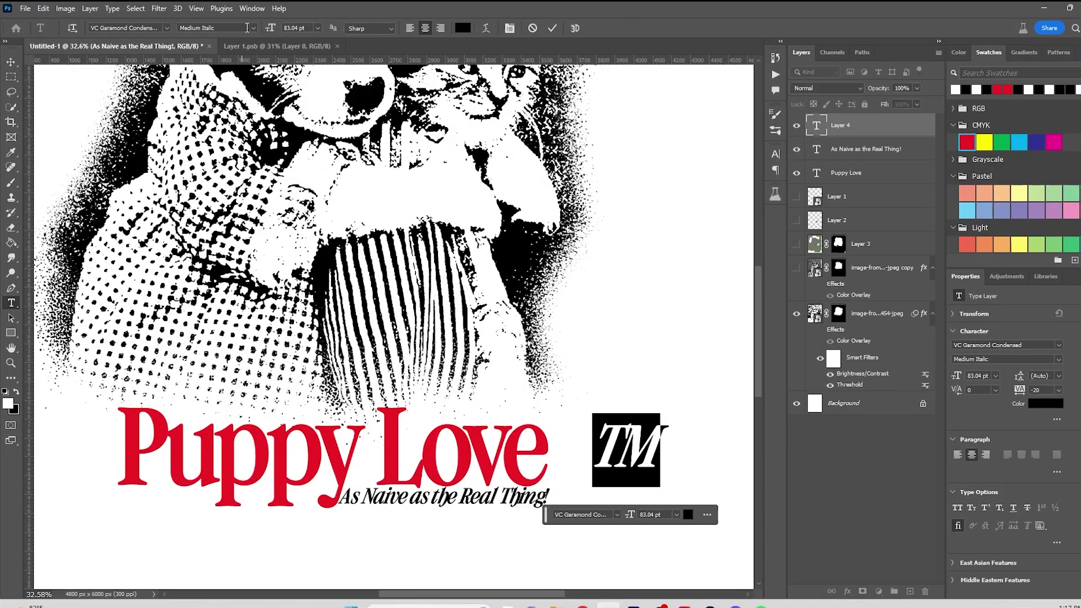
{"action": "left_click", "coordinate": [246, 27]}
{"action": "left_click", "coordinate": [226, 97]}
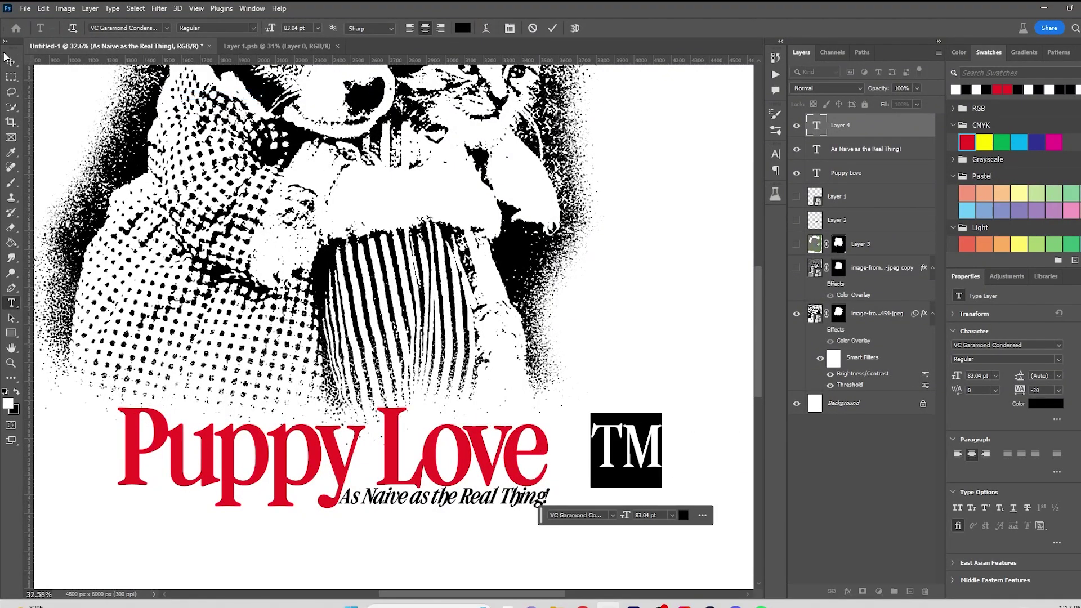
Scale the TM text down to 33.15% and place it at the upper-right end of the Puppy Love title
{"action": "left_click", "coordinate": [11, 62]}
{"action": "left_click_drag", "start_coordinate": [635, 467], "coordinate": [590, 444]}
{"action": "key", "text": "ctrl+t"}
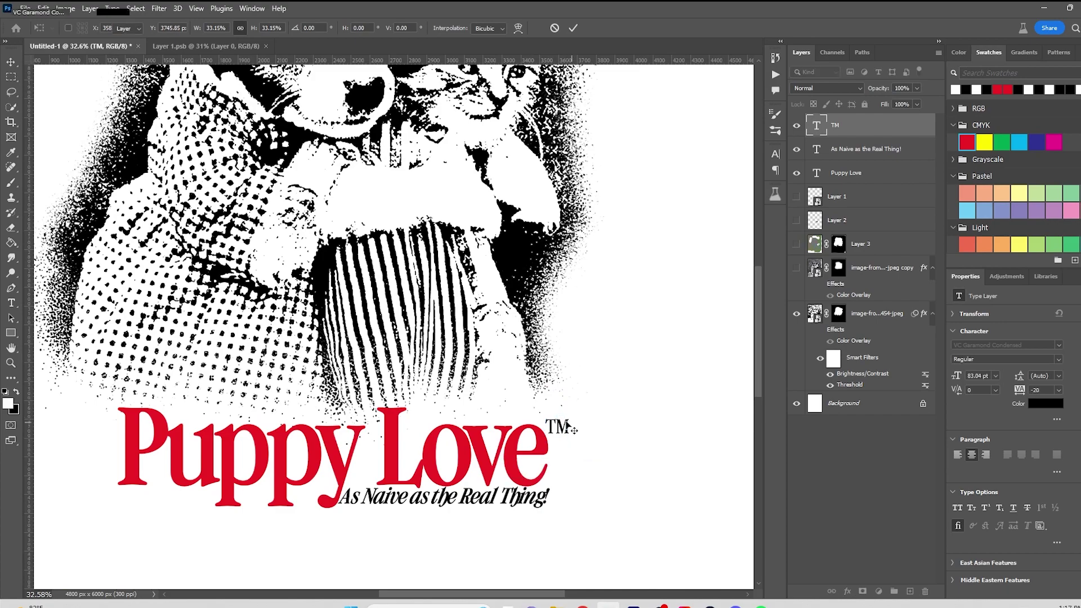
{"action": "left_click", "coordinate": [615, 430]}
{"action": "scroll", "coordinate": [616, 431], "scroll_direction": "down", "scroll_amount": 2}
{"action": "scroll", "coordinate": [581, 424], "scroll_direction": "up", "scroll_amount": 5}
Fine-tune the TM mark's position, bringing it slightly lower and closer to the last letter of the title
{"action": "mouse_move", "coordinate": [567, 410]}
{"action": "left_mouse_down"}
{"action": "mouse_move", "coordinate": [555, 411]}
{"action": "mouse_move", "coordinate": [571, 414]}
{"action": "left_mouse_up"}
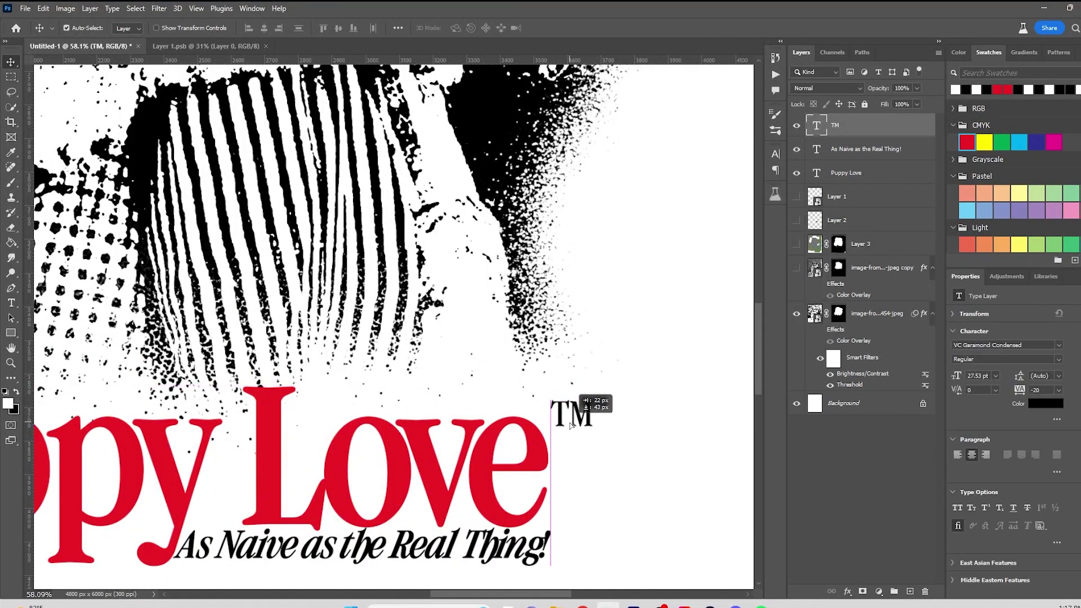
{"action": "scroll", "coordinate": [726, 402], "scroll_direction": "down", "scroll_amount": 4}
{"action": "left_click", "coordinate": [694, 370]}
{"action": "scroll", "coordinate": [531, 391], "scroll_direction": "up", "scroll_amount": 5}
{"action": "left_click_drag", "start_coordinate": [492, 363], "coordinate": [484, 363]}
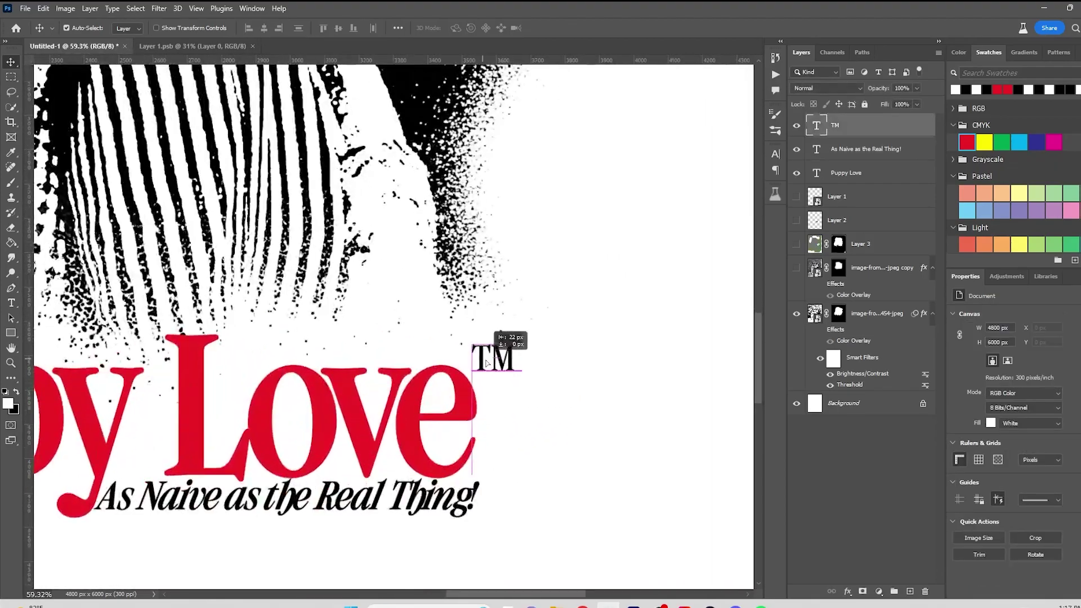
{"action": "left_click_drag", "start_coordinate": [207, 501], "coordinate": [456, 442]}
{"action": "scroll", "coordinate": [455, 445], "scroll_direction": "down", "scroll_amount": 5}
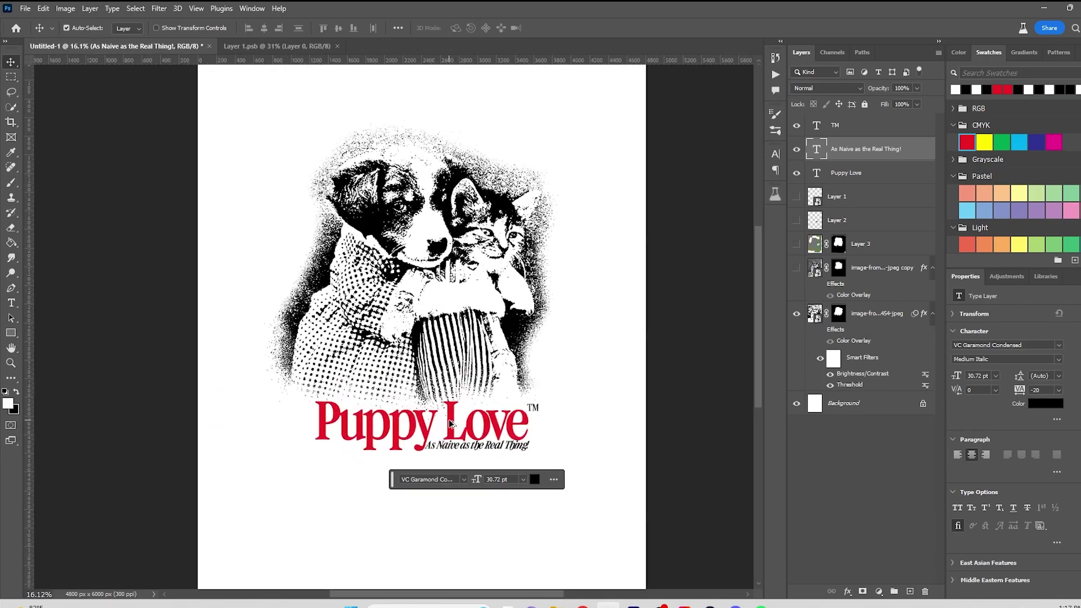
{"action": "scroll", "coordinate": [481, 412], "scroll_direction": "down", "scroll_amount": 3}
{"action": "scroll", "coordinate": [472, 360], "scroll_direction": "up", "scroll_amount": 4}
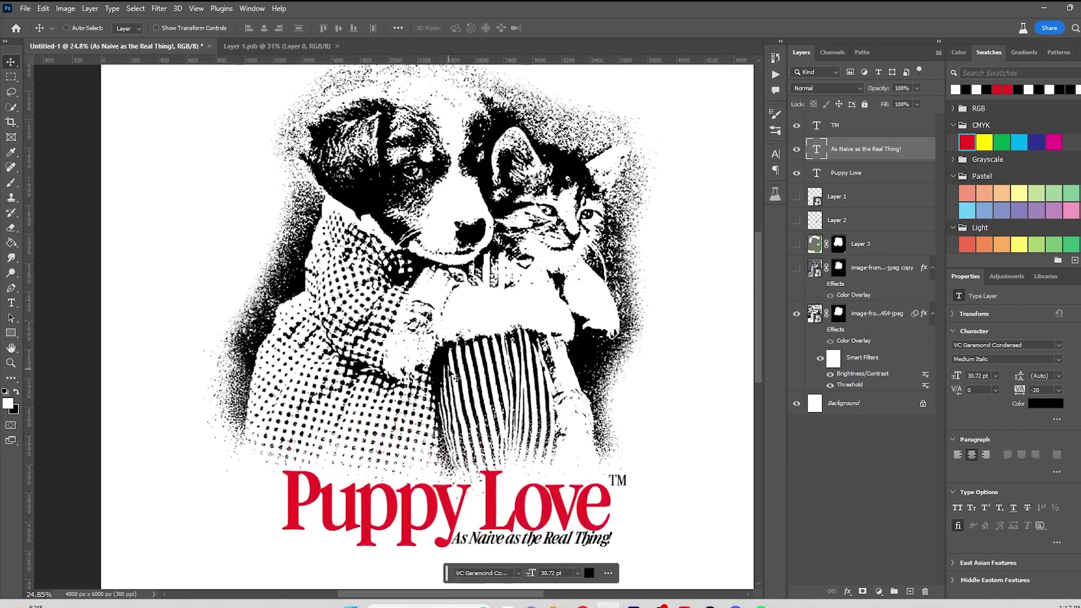
{"action": "key", "text": "ctrl+s"}
{"action": "left_click", "coordinate": [167, 35]}
{"action": "left_click", "coordinate": [523, 337]}
{"action": "scroll", "coordinate": [604, 346], "scroll_direction": "down", "scroll_amount": 4}
Start saving the poster as a Photoshop file in Drive (R:) > Projects > Design > Posters > PSD
{"action": "key", "text": "ctrl+s"}
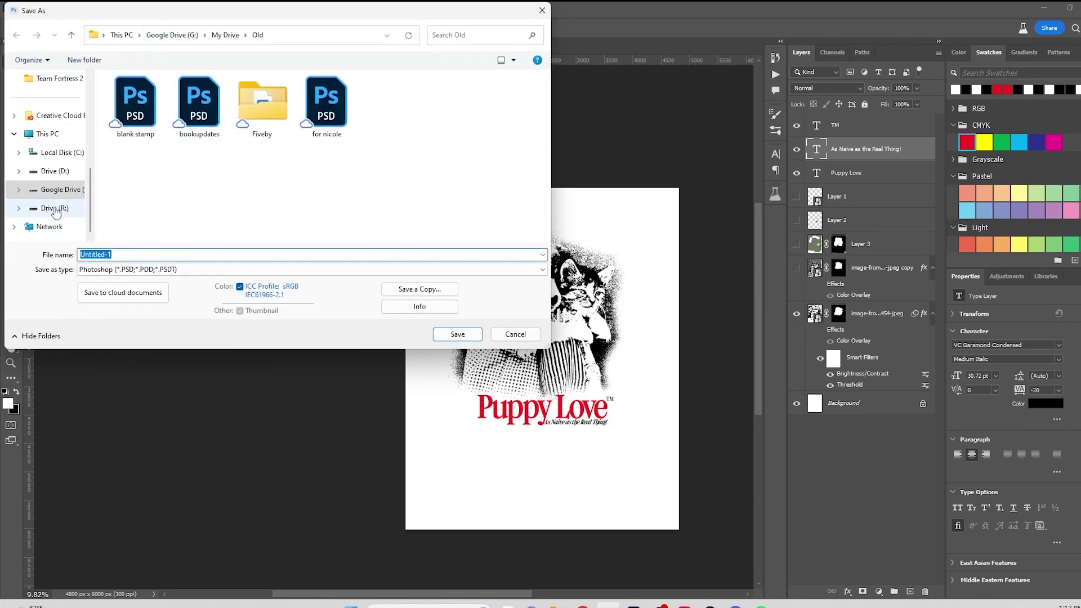
{"action": "left_click", "coordinate": [54, 208]}
{"action": "double_click", "coordinate": [138, 202]}
{"action": "double_click", "coordinate": [133, 97]}
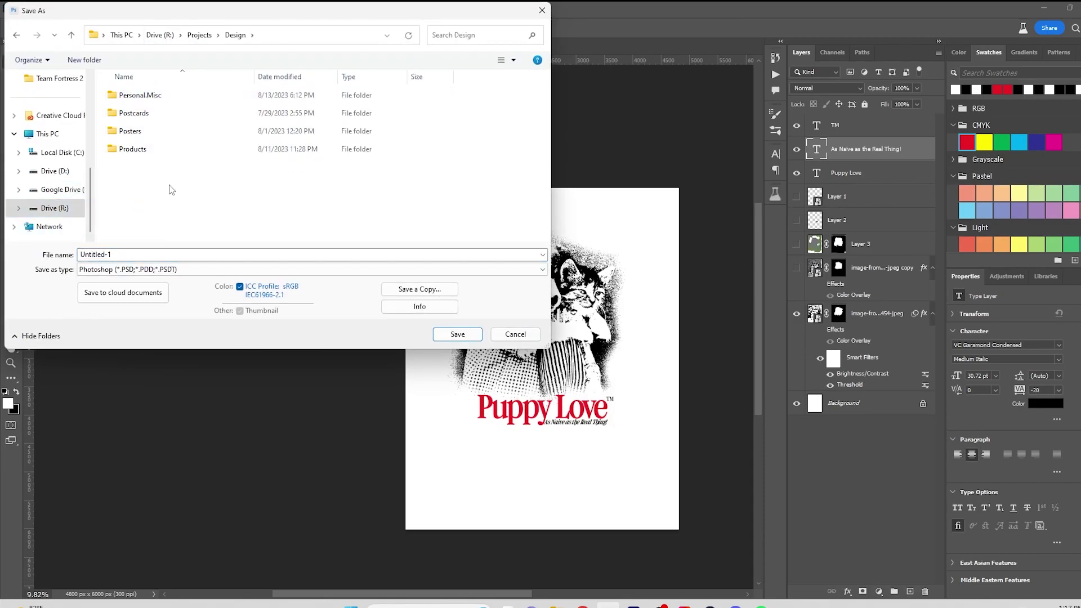
{"action": "double_click", "coordinate": [130, 131]}
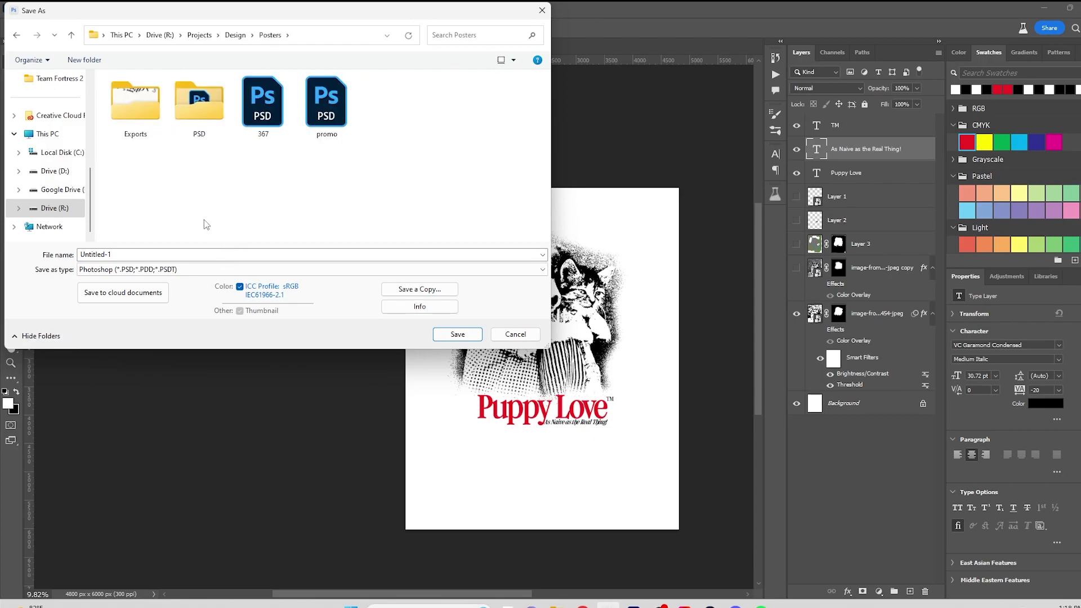
{"action": "double_click", "coordinate": [221, 138]}
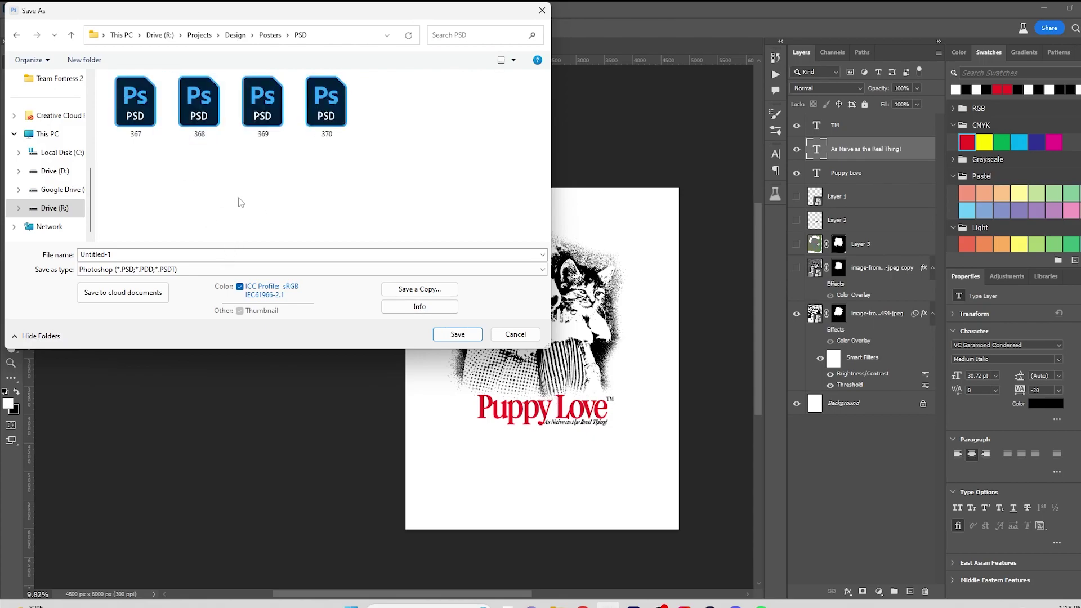
{"action": "mouse_move", "coordinate": [282, 307]}
{"action": "left_click", "coordinate": [388, 309]}
{"action": "type", "text": "37"}
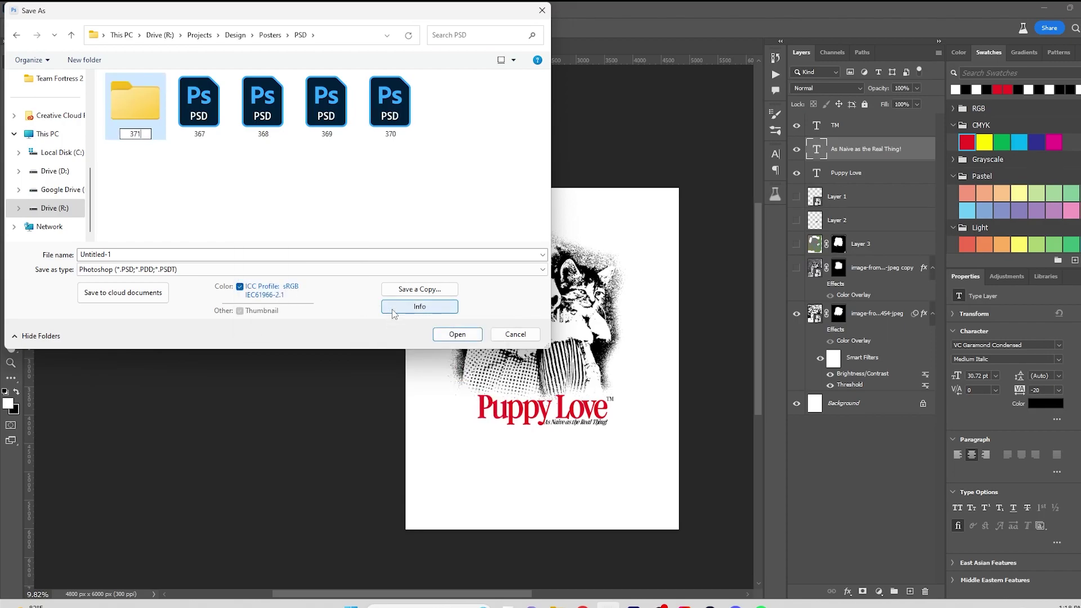
{"action": "type", "text": "1"}
{"action": "key", "text": "Delete"}
Save the poster in the PSD folder under the file name 371
{"action": "left_click", "coordinate": [216, 254]}
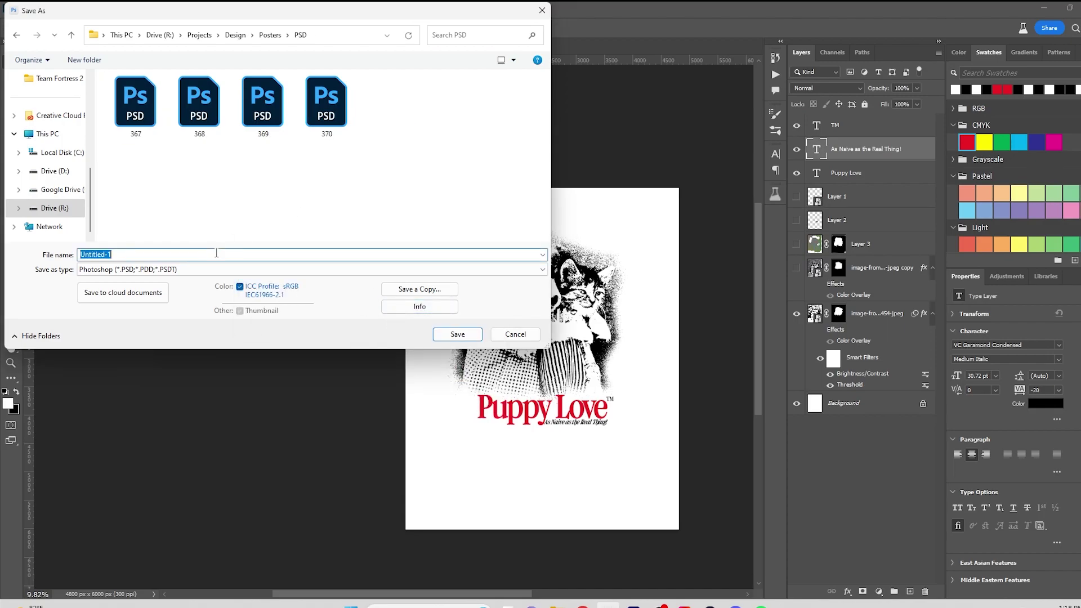
{"action": "left_click", "coordinate": [455, 335]}
{"action": "left_click", "coordinate": [670, 176]}
{"action": "scroll", "coordinate": [611, 322], "scroll_direction": "up", "scroll_amount": 9}
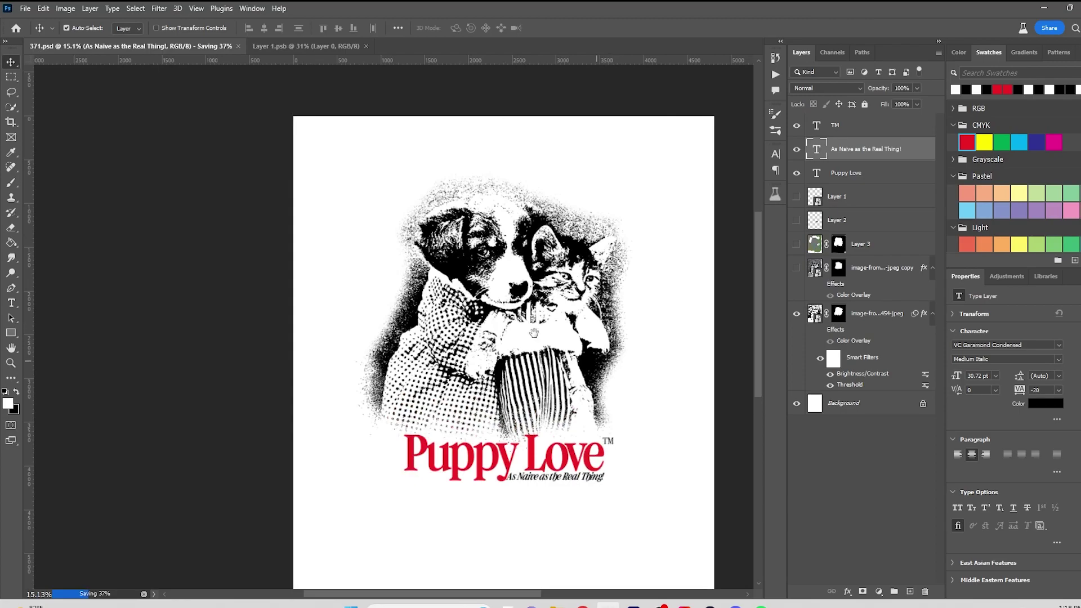
Select the photo, title, tagline and TM mark together, enlarge them to fill more of the canvas, and recentre them
{"action": "scroll", "coordinate": [496, 322], "scroll_direction": "down", "scroll_amount": 4}
{"action": "left_click_drag", "start_coordinate": [242, 237], "coordinate": [434, 384]}
{"action": "key", "text": "ctrl+t"}
{"action": "key", "text": "Return"}
{"action": "left_click_drag", "start_coordinate": [327, 439], "coordinate": [336, 551]}
{"action": "left_click_drag", "start_coordinate": [326, 112], "coordinate": [328, 57]}
{"action": "left_click_drag", "start_coordinate": [344, 253], "coordinate": [343, 266]}
{"action": "left_click_drag", "start_coordinate": [518, 322], "coordinate": [499, 322]}
{"action": "left_click_drag", "start_coordinate": [373, 337], "coordinate": [384, 342]}
{"action": "left_click", "coordinate": [542, 317]}
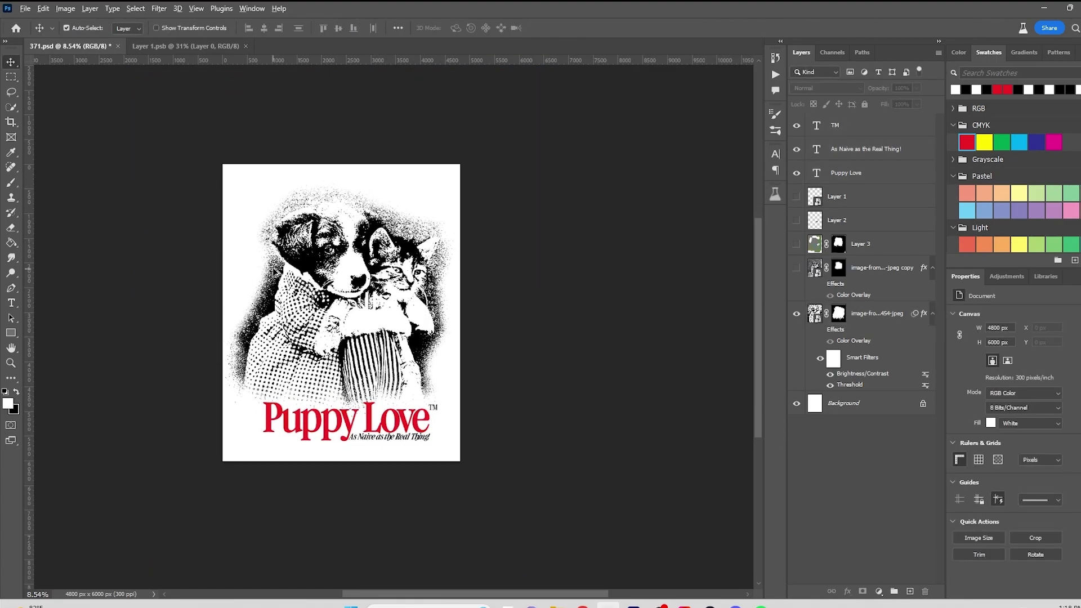
Examine the threshold texture on the puppy, kitten and clothing up close and across the whole poster
{"action": "scroll", "coordinate": [423, 313], "scroll_direction": "up", "scroll_amount": 5}
{"action": "scroll", "coordinate": [295, 272], "scroll_direction": "down", "scroll_amount": 3}
{"action": "scroll", "coordinate": [287, 270], "scroll_direction": "up", "scroll_amount": 2}
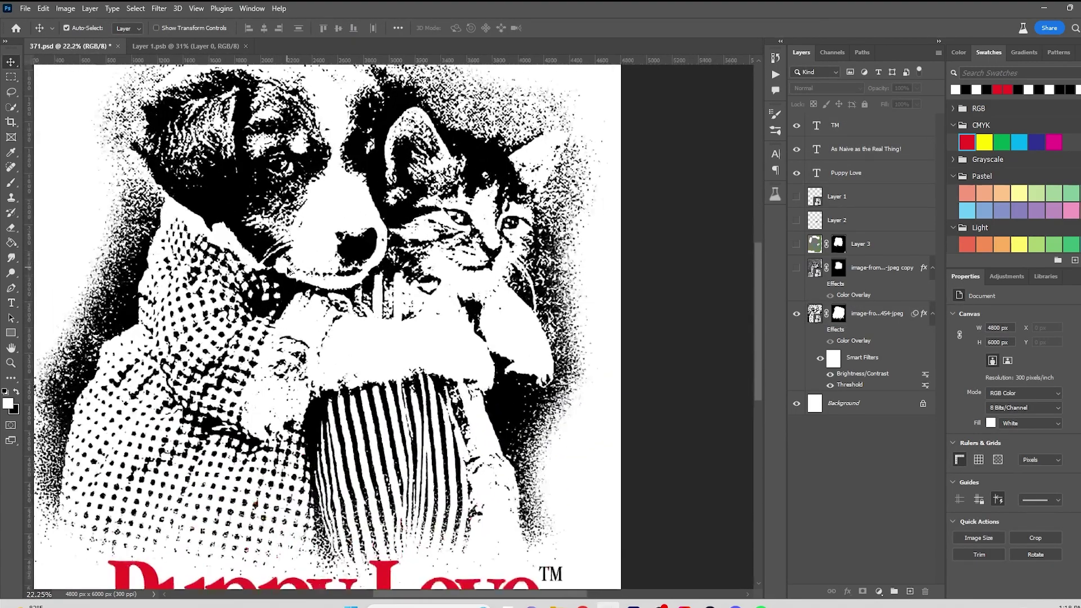
{"action": "scroll", "coordinate": [477, 338], "scroll_direction": "down", "scroll_amount": 4}
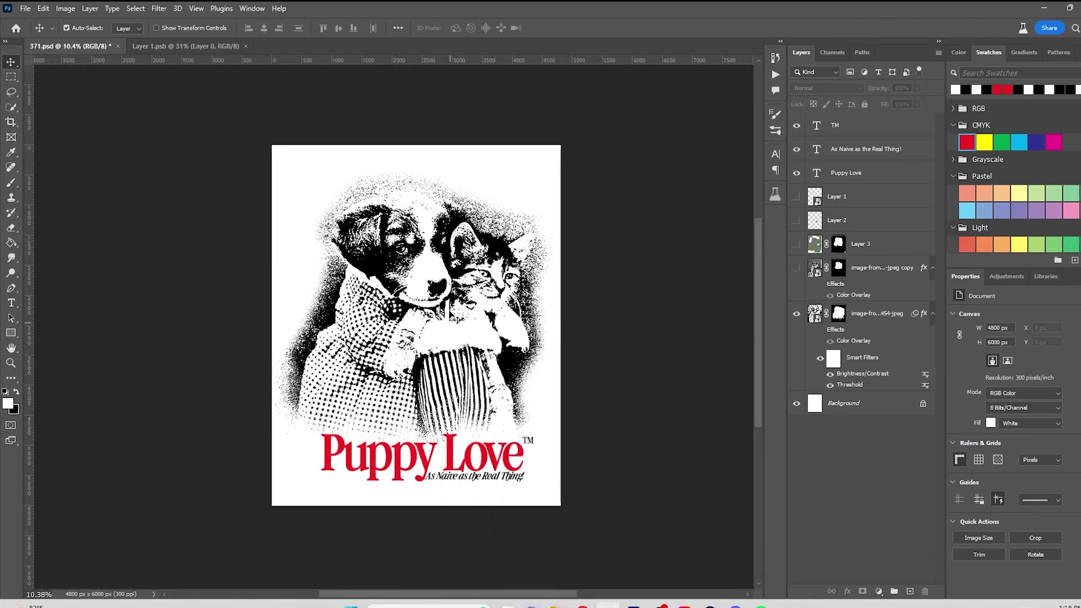
{"action": "scroll", "coordinate": [318, 256], "scroll_direction": "up", "scroll_amount": 8}
{"action": "scroll", "coordinate": [318, 257], "scroll_direction": "down", "scroll_amount": 3}
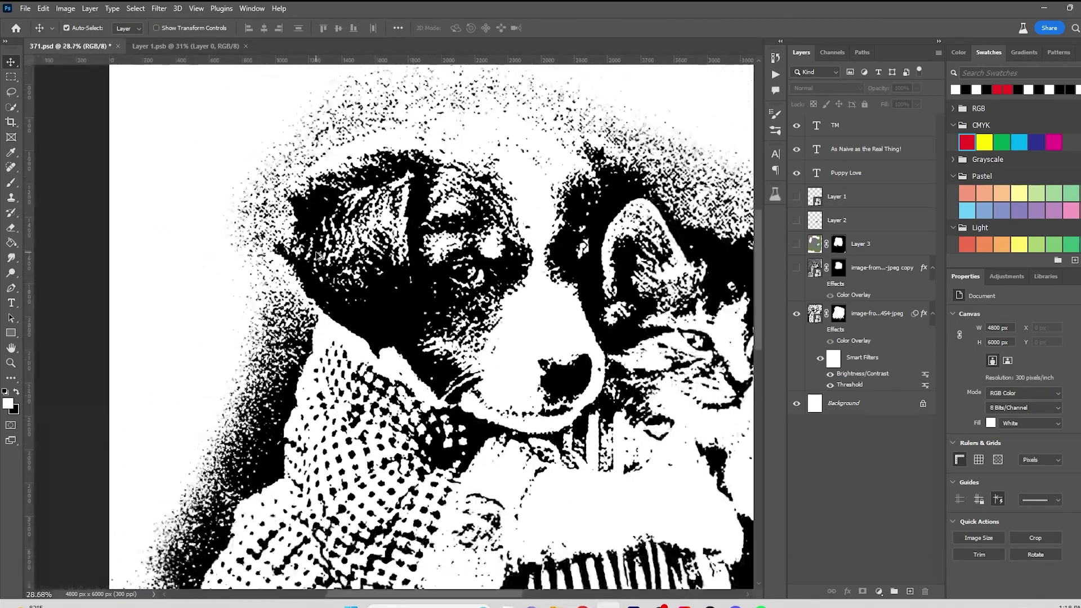
{"action": "scroll", "coordinate": [336, 333], "scroll_direction": "down", "scroll_amount": 4}
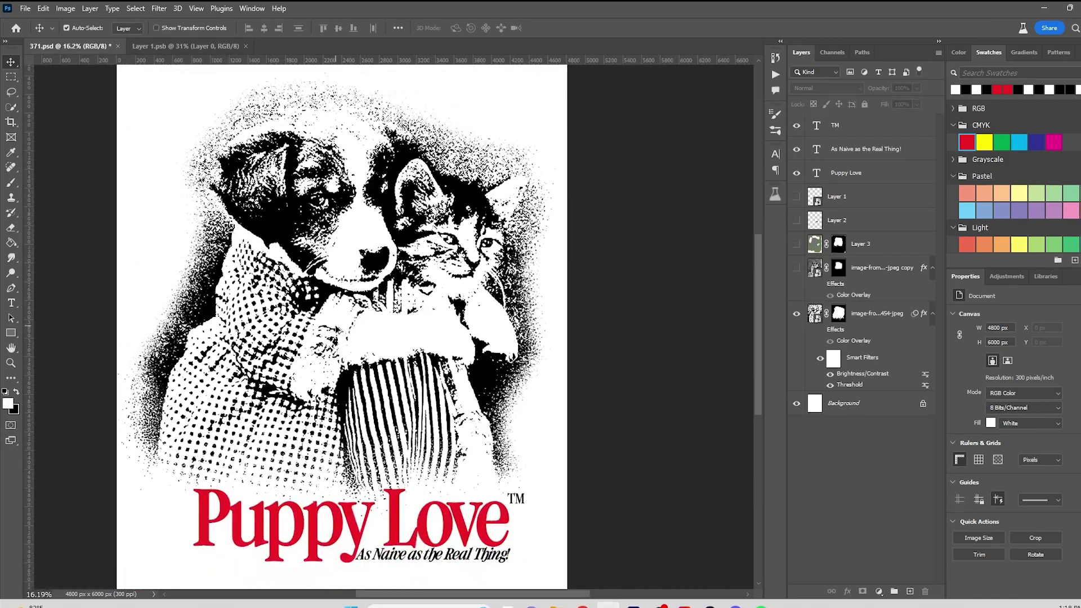
{"action": "scroll", "coordinate": [332, 388], "scroll_direction": "up", "scroll_amount": 5}
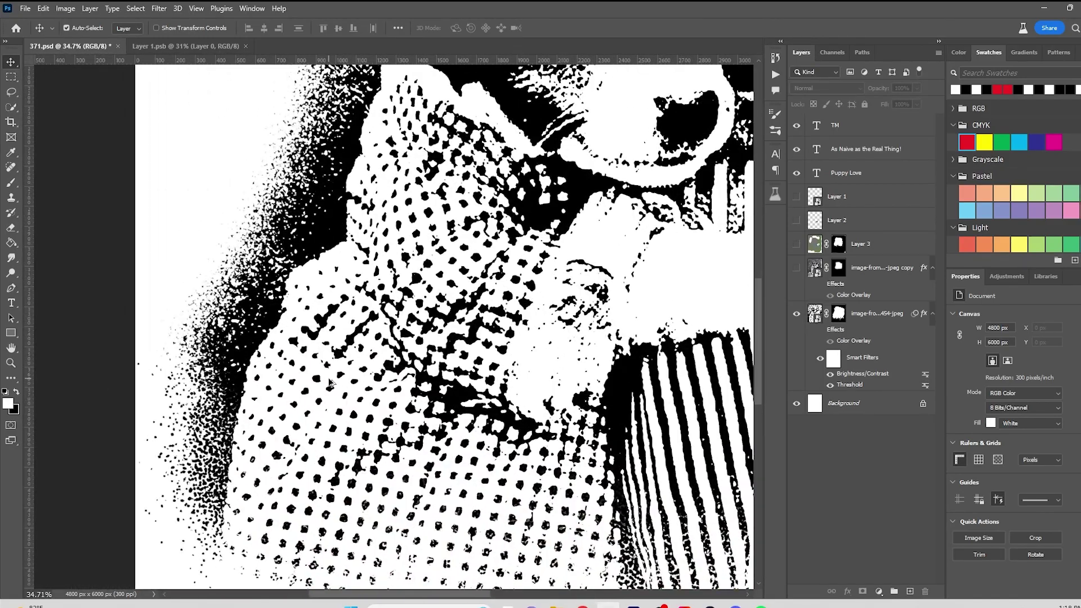
{"action": "scroll", "coordinate": [329, 383], "scroll_direction": "down", "scroll_amount": 3}
Preview the red Color Overlay on the photo layer, and hide it along with the Brightness/Contrast and Threshold filters
{"action": "left_click", "coordinate": [816, 316]}
{"action": "left_click", "coordinate": [820, 331]}
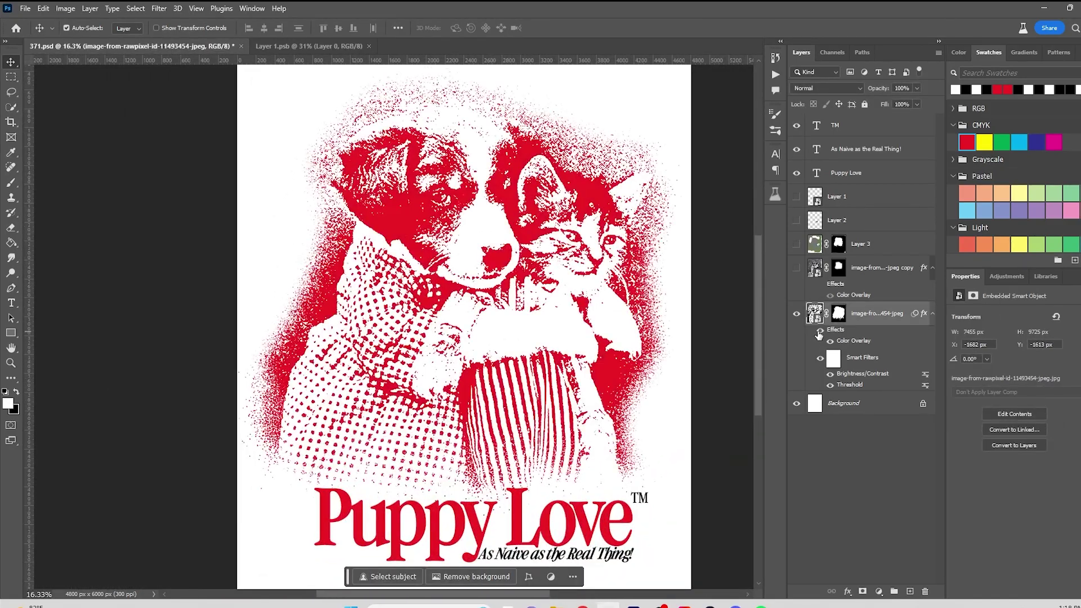
{"action": "scroll", "coordinate": [626, 341], "scroll_direction": "down", "scroll_amount": 4}
{"action": "scroll", "coordinate": [549, 309], "scroll_direction": "up", "scroll_amount": 4}
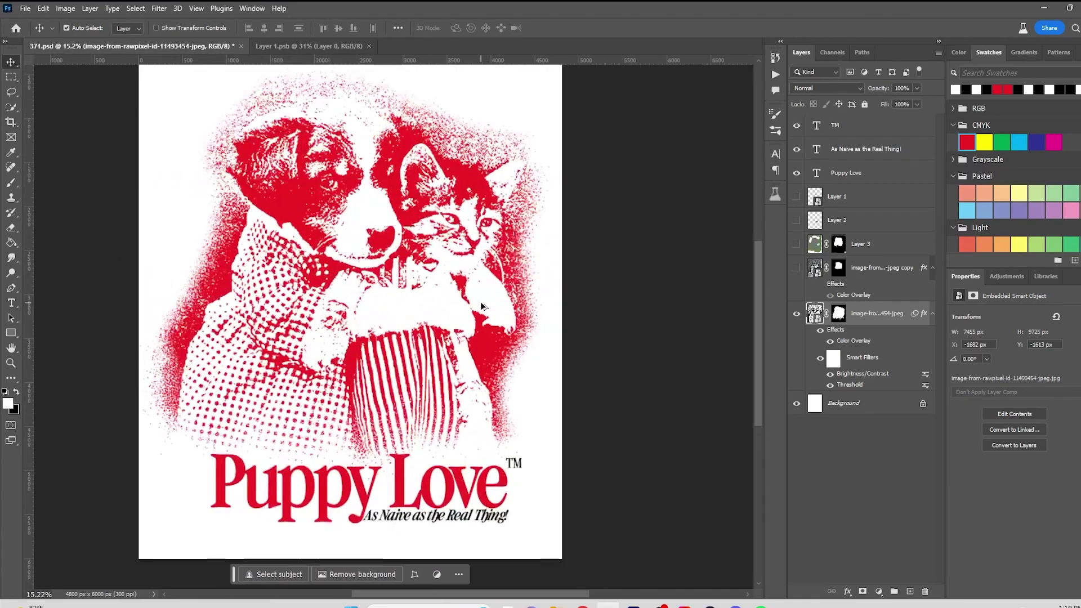
{"action": "left_click_drag", "start_coordinate": [831, 380], "coordinate": [819, 375]}
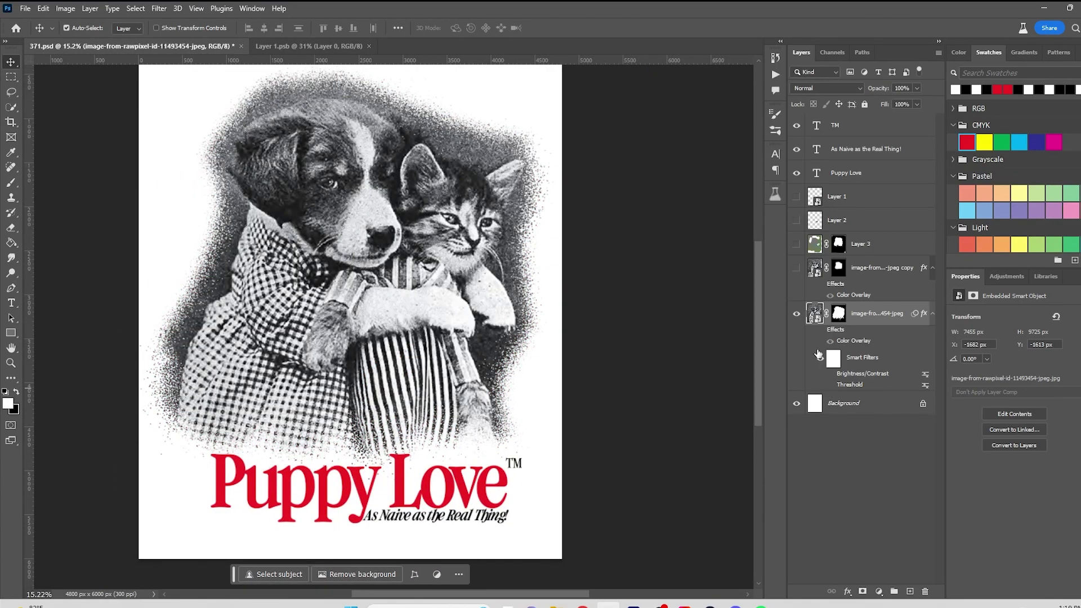
Show Layer 3 without its layer mask and set its blend mode to Color
{"action": "left_click", "coordinate": [796, 243]}
{"action": "left_click", "coordinate": [838, 245]}
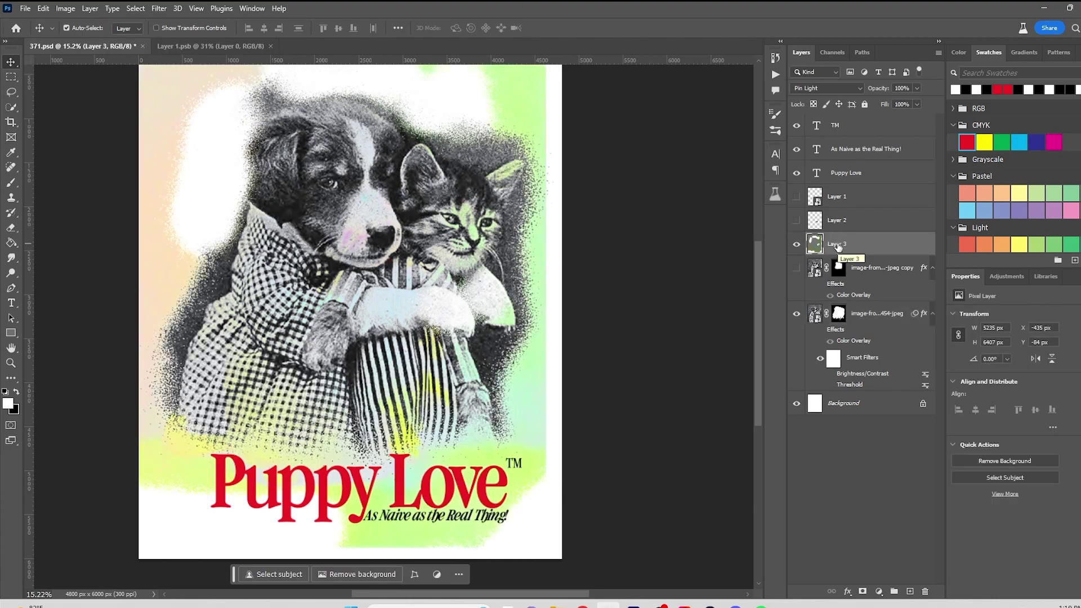
{"action": "left_click", "coordinate": [826, 88]}
{"action": "left_click", "coordinate": [810, 360]}
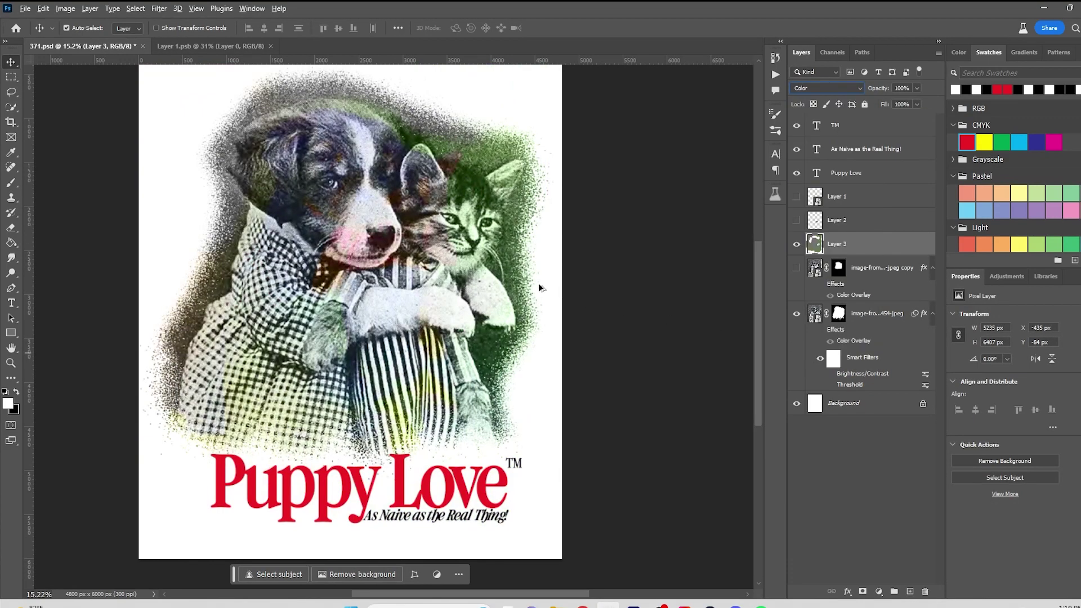
{"action": "mouse_move", "coordinate": [441, 260]}
{"action": "left_mouse_down"}
{"action": "mouse_move", "coordinate": [408, 261]}
{"action": "mouse_move", "coordinate": [443, 260]}
{"action": "left_mouse_up"}
{"action": "left_click_drag", "start_coordinate": [419, 245], "coordinate": [483, 279]}
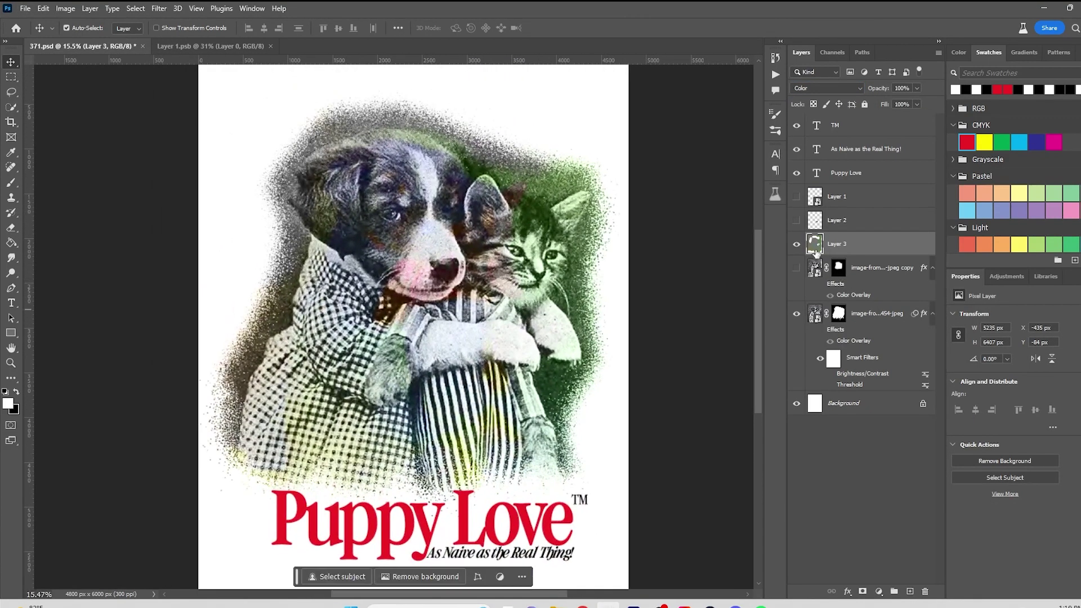
Try the poster with Layer 3 deleted, and undo the deletion, the Color blend mode and the mask removal
{"action": "key", "text": "Delete"}
{"action": "scroll", "coordinate": [563, 315], "scroll_direction": "down", "scroll_amount": 2}
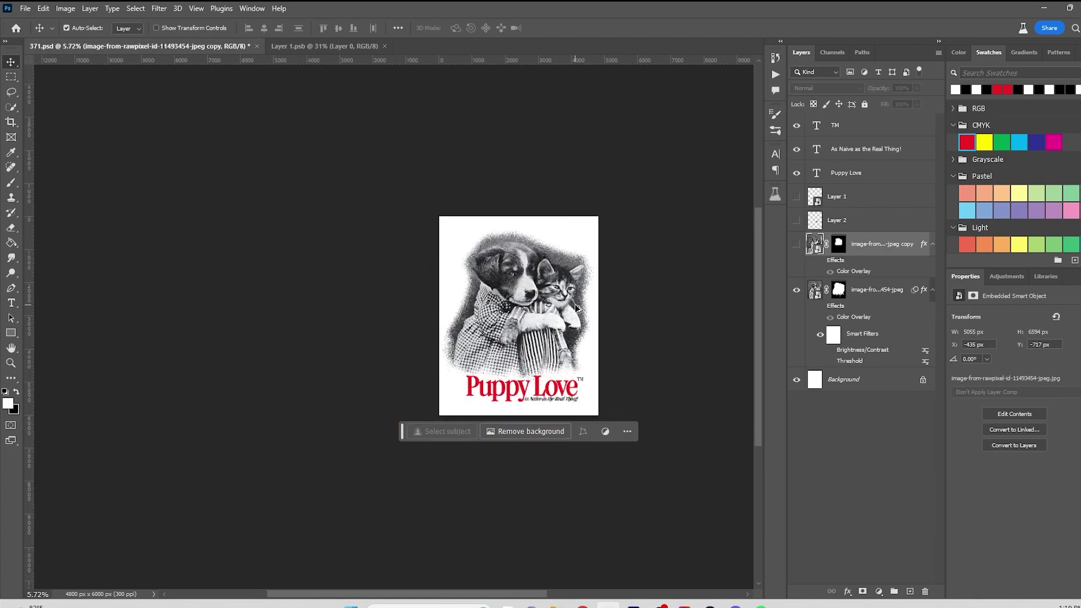
{"action": "scroll", "coordinate": [473, 290], "scroll_direction": "up", "scroll_amount": 3}
{"action": "left_click_drag", "start_coordinate": [608, 240], "coordinate": [491, 217]}
{"action": "key", "text": "ctrl+z"}
{"action": "key", "text": "ctrl+z"}
{"action": "key", "text": "ctrl+z"}
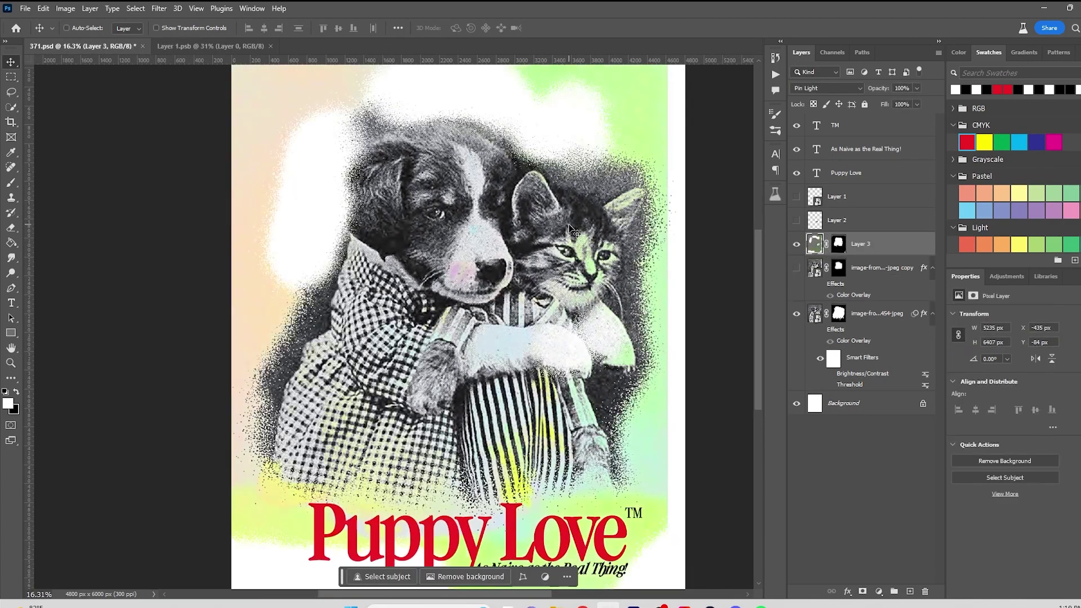
Hide Layer 3 and turn the Threshold filter back on for the puppy-and-kitten photo
{"action": "left_click_drag", "start_coordinate": [586, 281], "coordinate": [477, 253]}
{"action": "scroll", "coordinate": [477, 253], "scroll_direction": "down", "scroll_amount": 3}
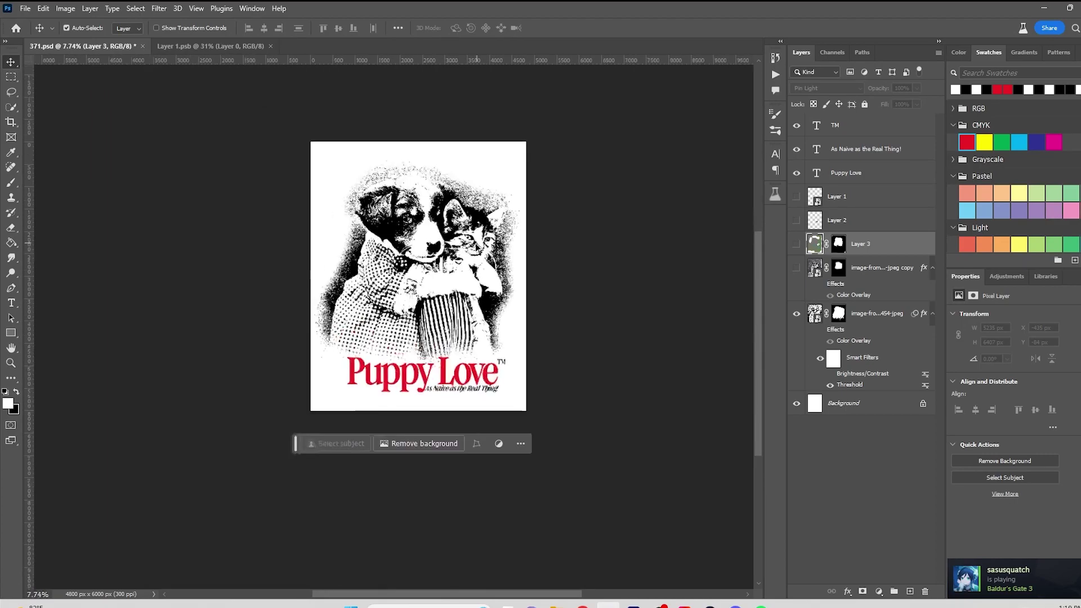
{"action": "scroll", "coordinate": [479, 253], "scroll_direction": "up", "scroll_amount": 2}
Duplicate the visible photo layer beneath the original, try the copy without its layer mask, and undo the mask deletion
{"action": "left_click_drag", "start_coordinate": [865, 361], "coordinate": [827, 448]}
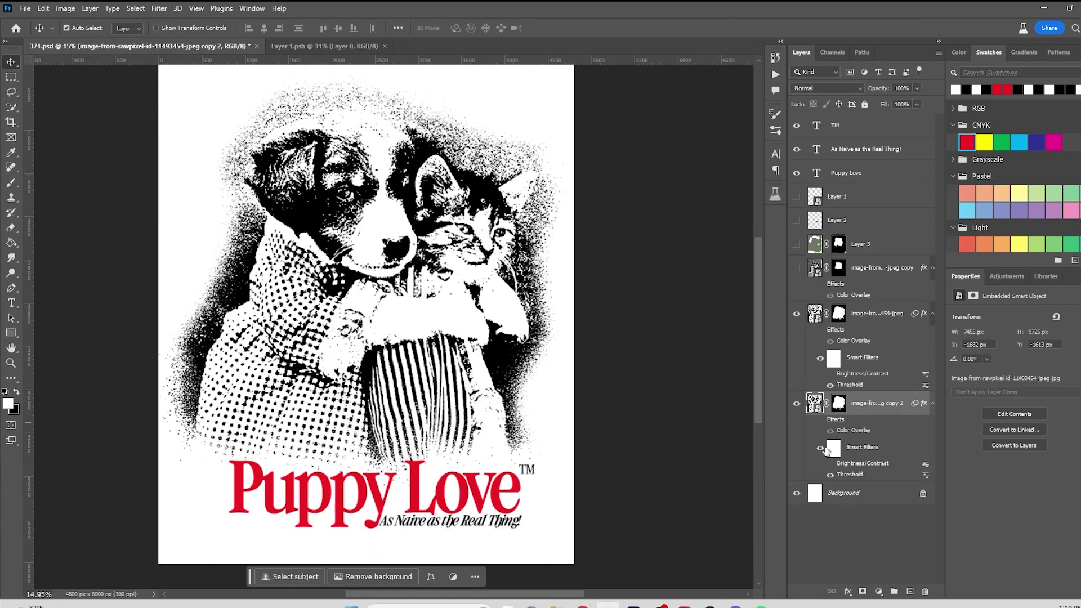
{"action": "left_click", "coordinate": [838, 403]}
{"action": "key", "text": "Delete"}
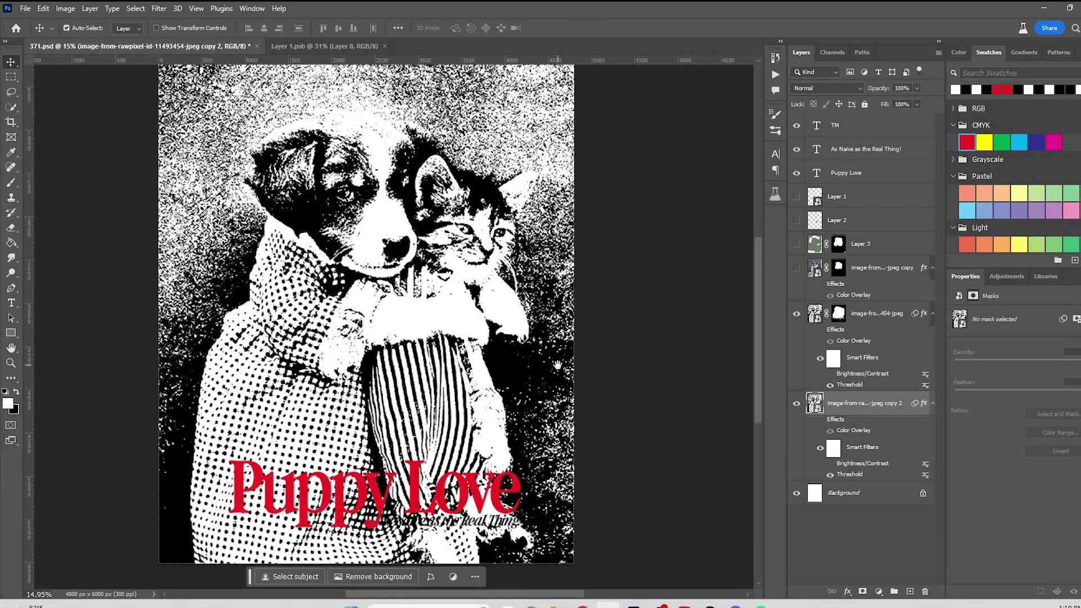
{"action": "scroll", "coordinate": [557, 365], "scroll_direction": "up", "scroll_amount": 2}
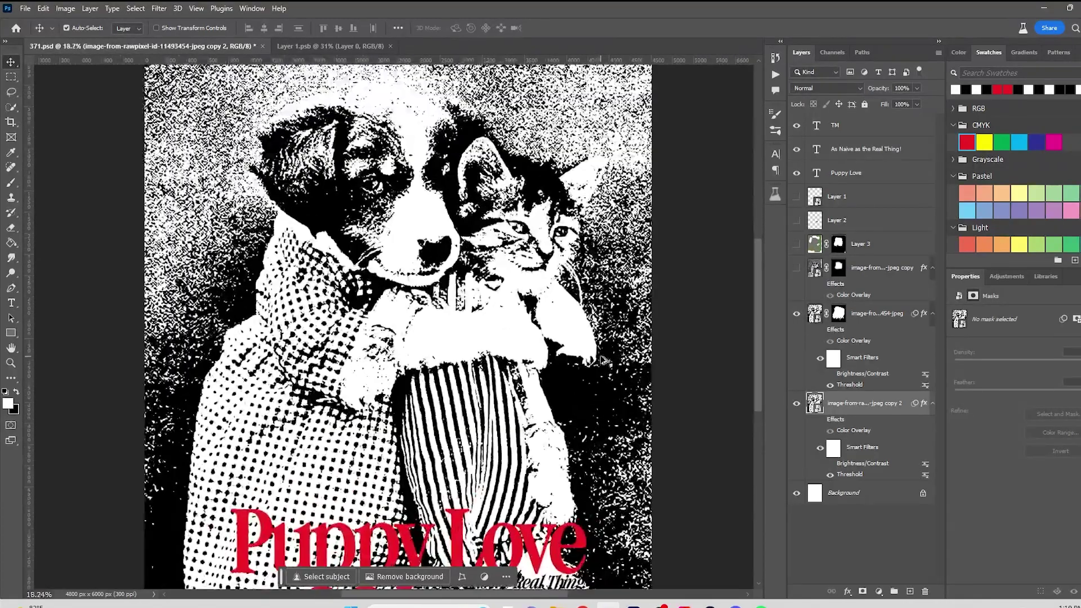
{"action": "scroll", "coordinate": [601, 359], "scroll_direction": "down", "scroll_amount": 5}
{"action": "key", "text": "ctrl+z"}
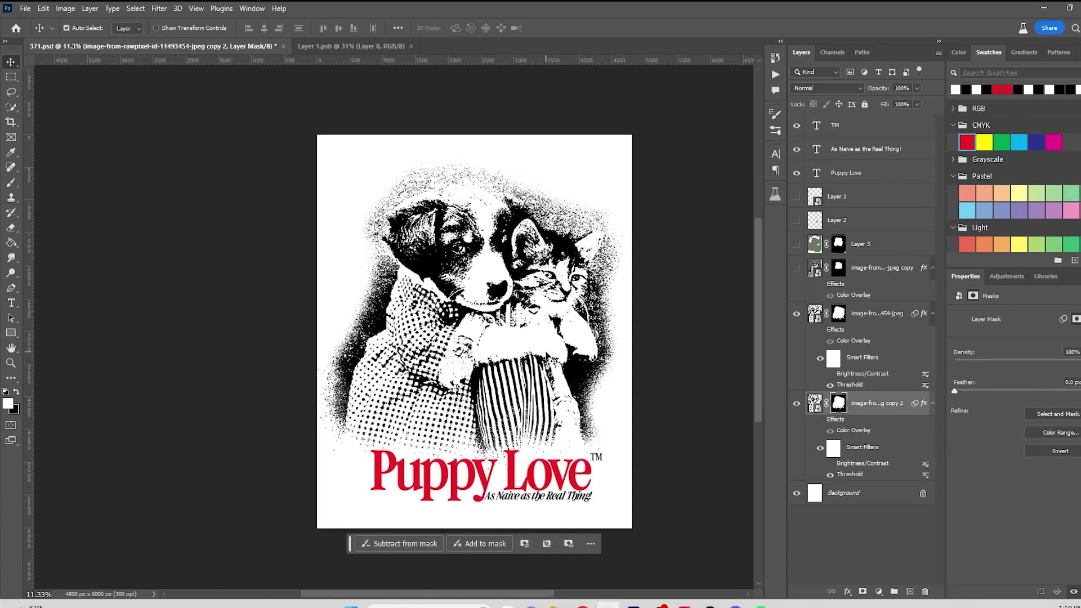
Nudge the tagline slightly to the right under the title and fine-tune the TM mark's position
{"action": "scroll", "coordinate": [546, 356], "scroll_direction": "up", "scroll_amount": 5}
{"action": "left_click", "coordinate": [556, 475]}
{"action": "left_click_drag", "start_coordinate": [601, 499], "coordinate": [456, 473]}
{"action": "left_click_drag", "start_coordinate": [610, 382], "coordinate": [599, 383]}
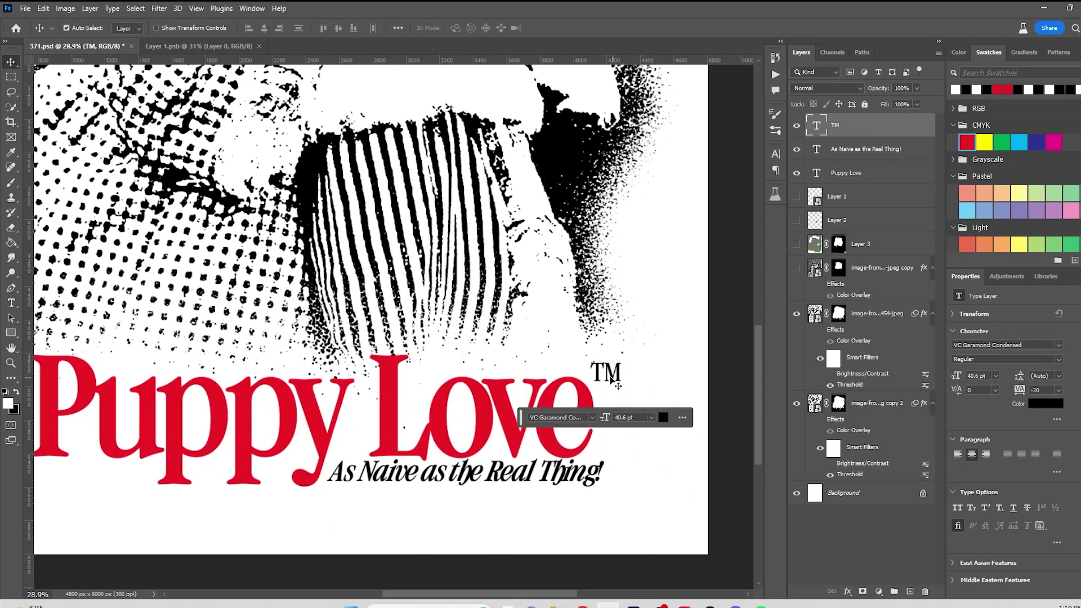
Examine the spacing of the title, tagline and TM mark, and check the overall poster composition
{"action": "scroll", "coordinate": [602, 403], "scroll_direction": "down", "scroll_amount": 1}
{"action": "scroll", "coordinate": [468, 373], "scroll_direction": "down", "scroll_amount": 4}
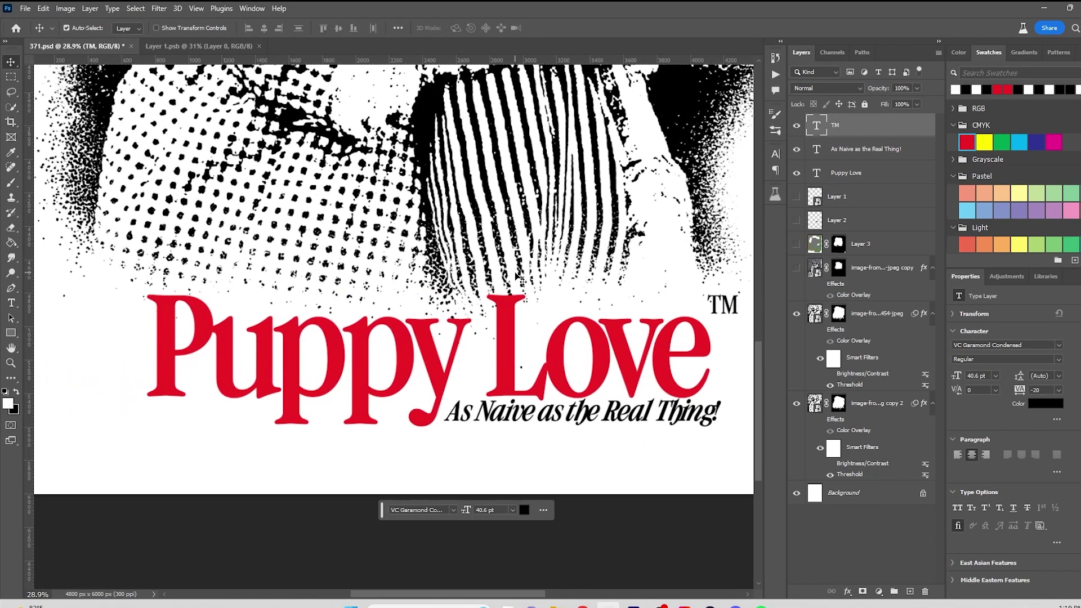
{"action": "scroll", "coordinate": [468, 373], "scroll_direction": "up", "scroll_amount": 5}
{"action": "scroll", "coordinate": [563, 349], "scroll_direction": "down", "scroll_amount": 3}
{"action": "scroll", "coordinate": [643, 306], "scroll_direction": "up", "scroll_amount": 3}
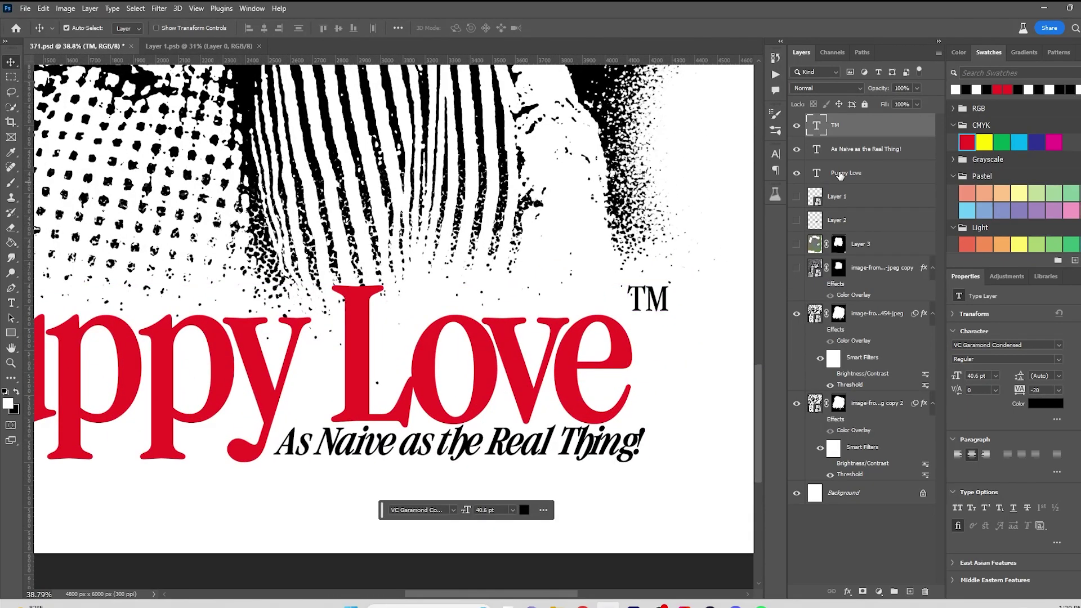
{"action": "scroll", "coordinate": [494, 277], "scroll_direction": "down", "scroll_amount": 4}
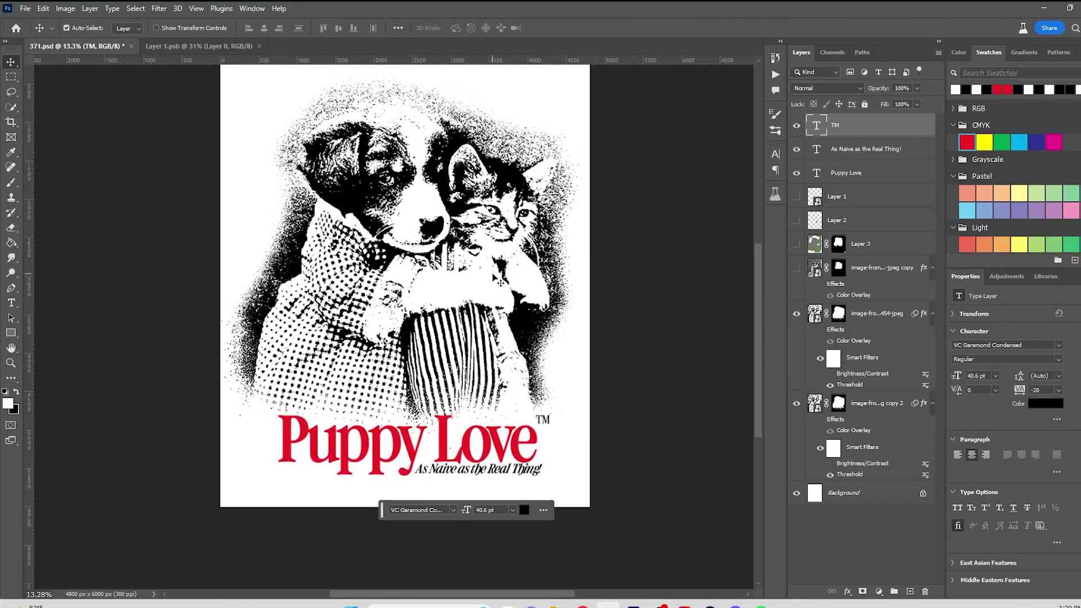
{"action": "scroll", "coordinate": [483, 272], "scroll_direction": "down", "scroll_amount": 3}
{"action": "scroll", "coordinate": [472, 235], "scroll_direction": "up", "scroll_amount": 4}
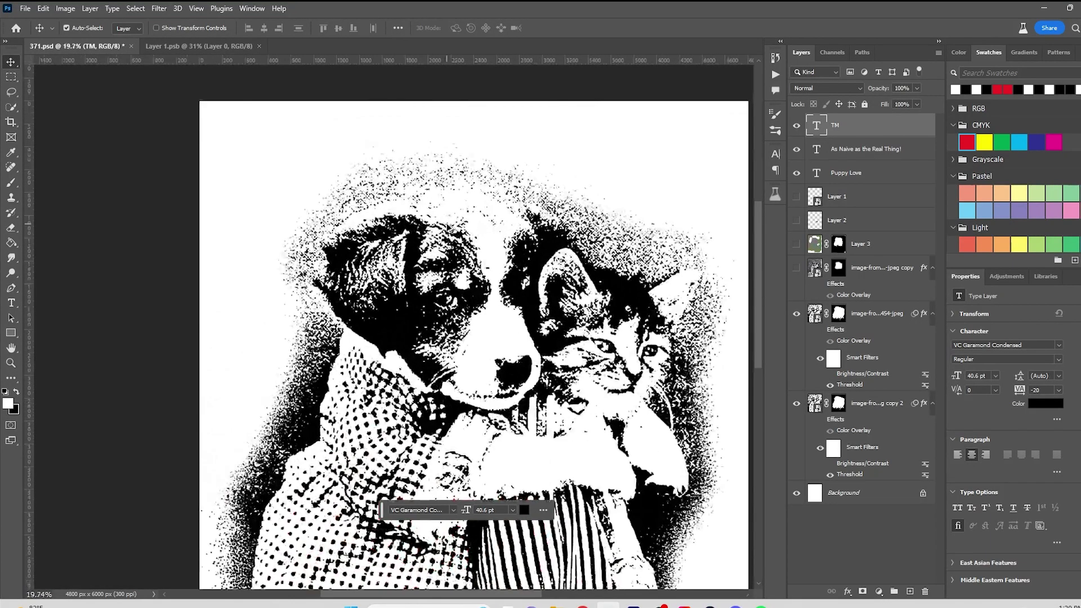
{"action": "scroll", "coordinate": [449, 222], "scroll_direction": "down", "scroll_amount": 3}
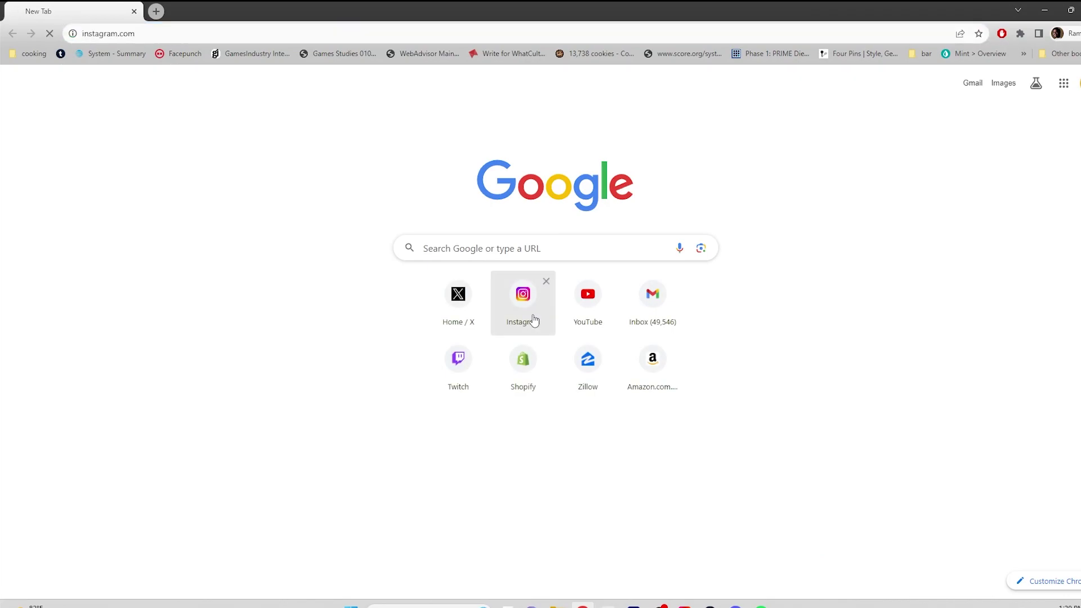
Switch to the browser, open Instagram, and check the notifications and a direct message conversation
{"action": "left_click", "coordinate": [531, 313]}
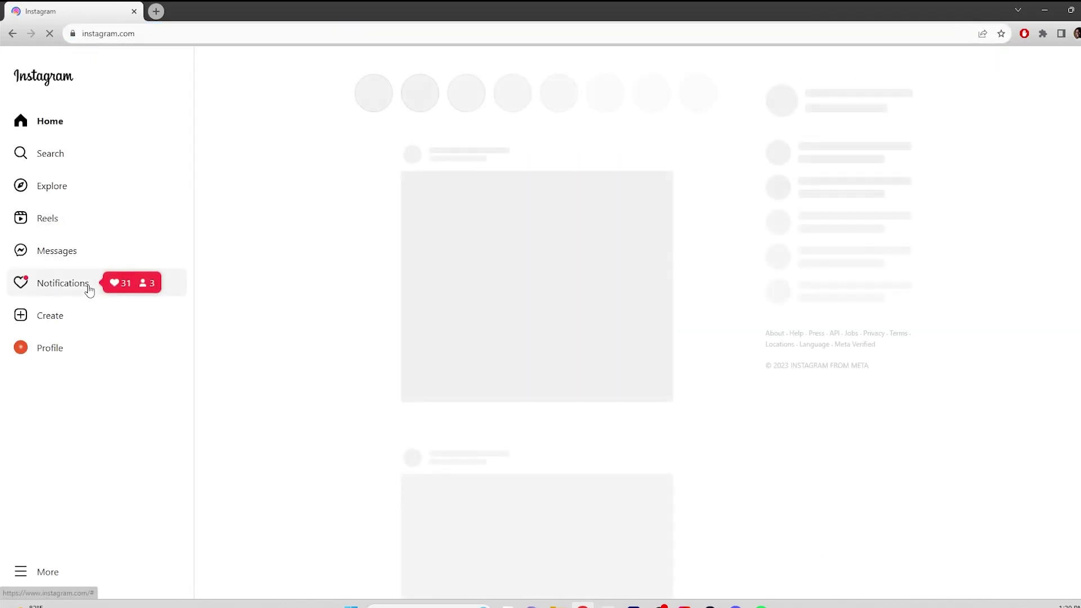
{"action": "left_click", "coordinate": [89, 290]}
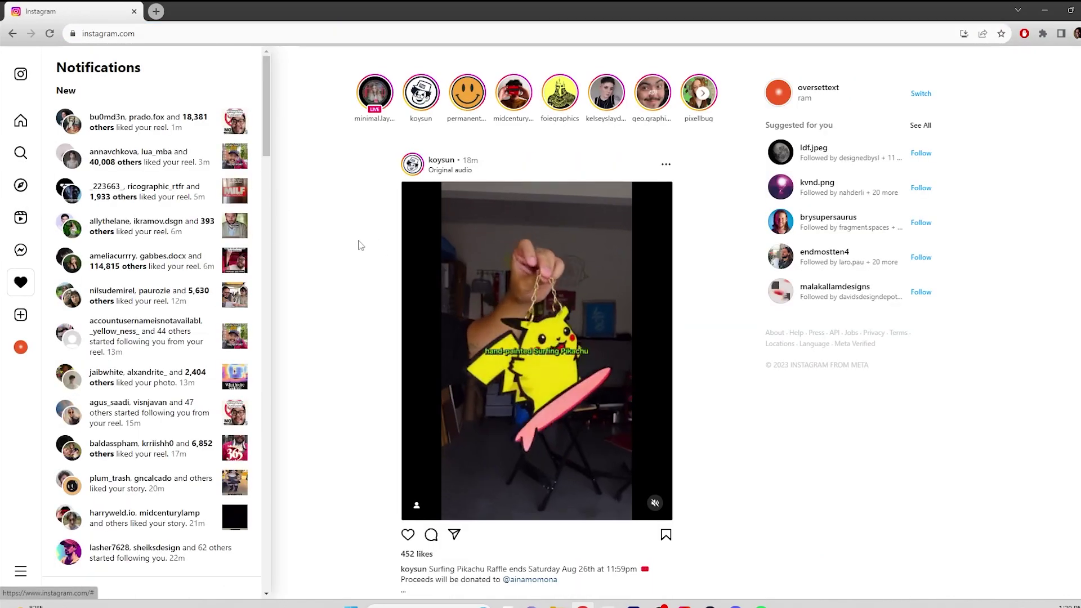
{"action": "scroll", "coordinate": [369, 237], "scroll_direction": "down", "scroll_amount": 2}
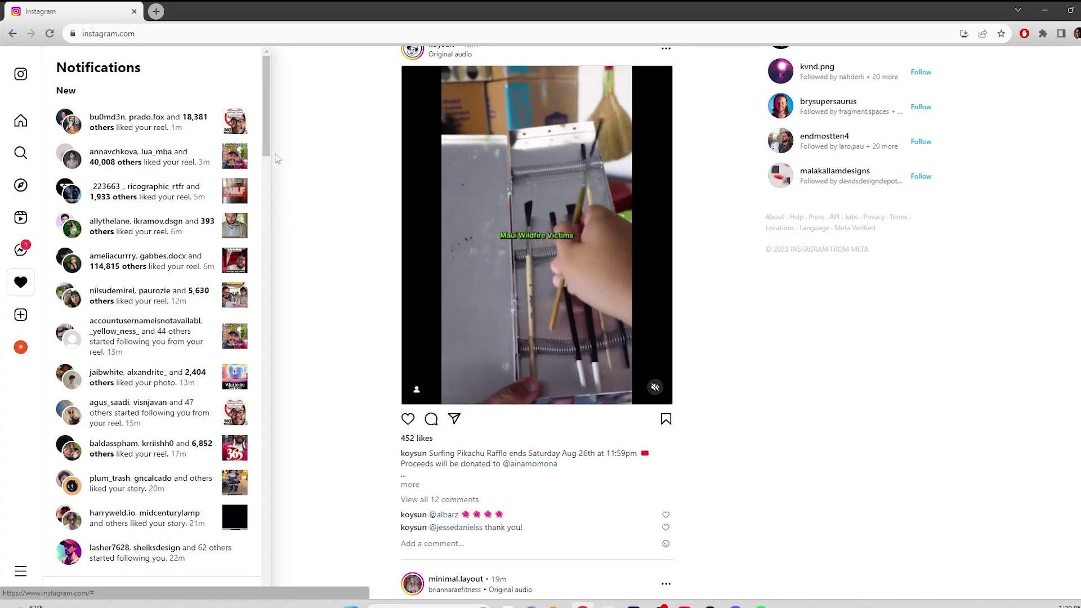
{"action": "left_click", "coordinate": [20, 249]}
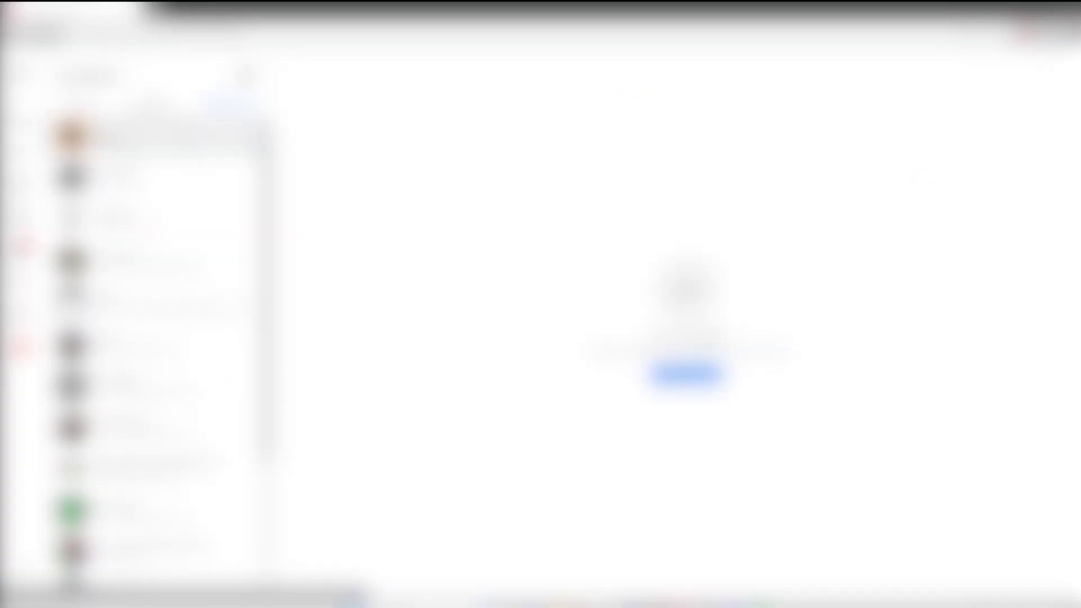
{"action": "left_click", "coordinate": [155, 135]}
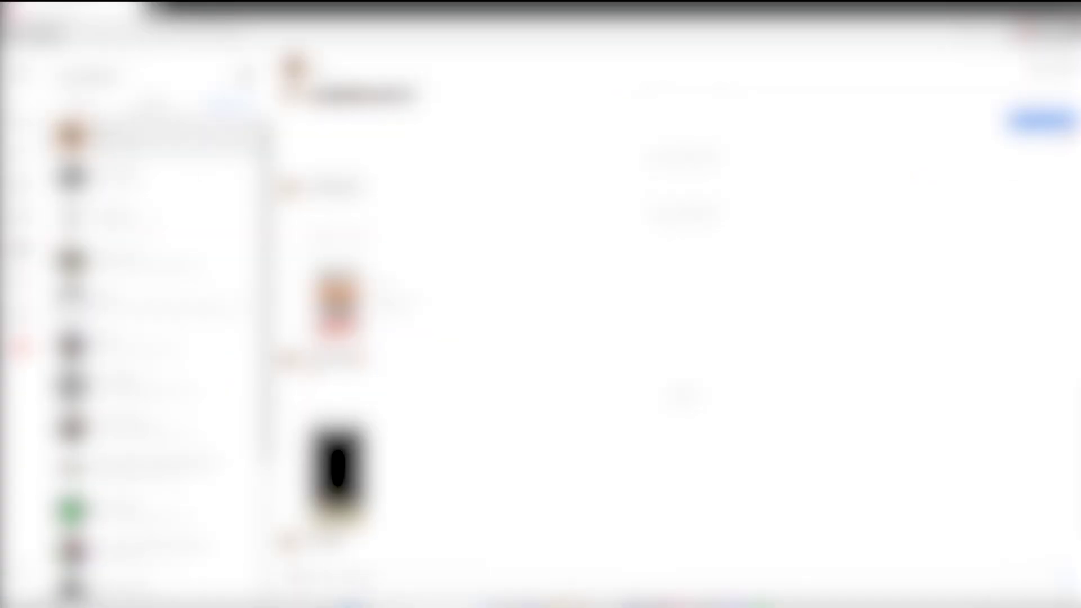
{"action": "key", "text": "alt+Left"}
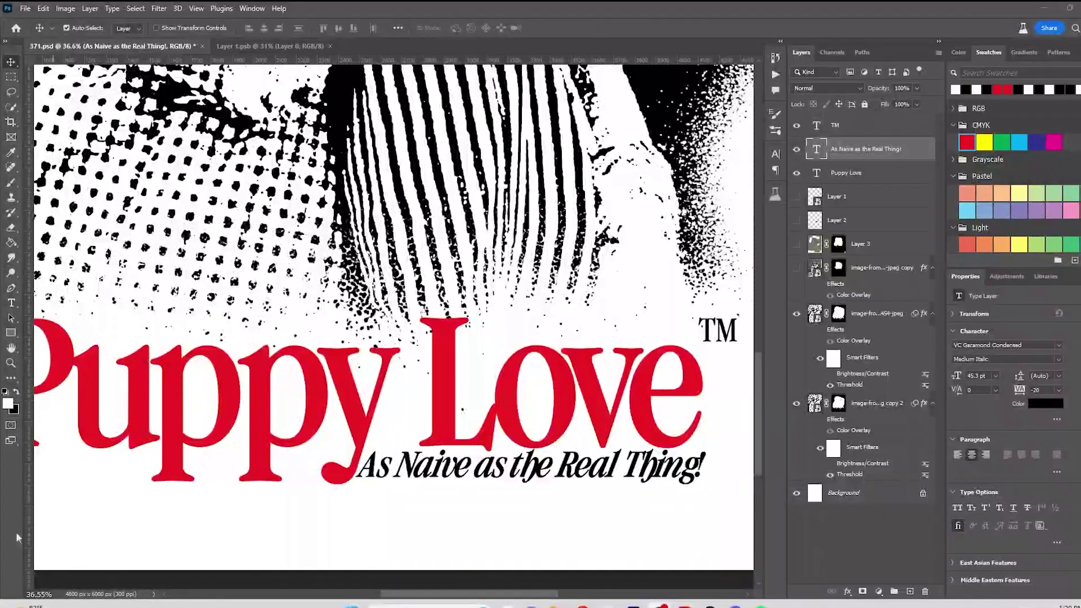
Duplicate the title, tagline and TM text layers, rasterize the copies and merge them into one layer
{"action": "left_click", "coordinate": [861, 175]}
{"action": "left_click", "coordinate": [866, 129], "text": "shift"}
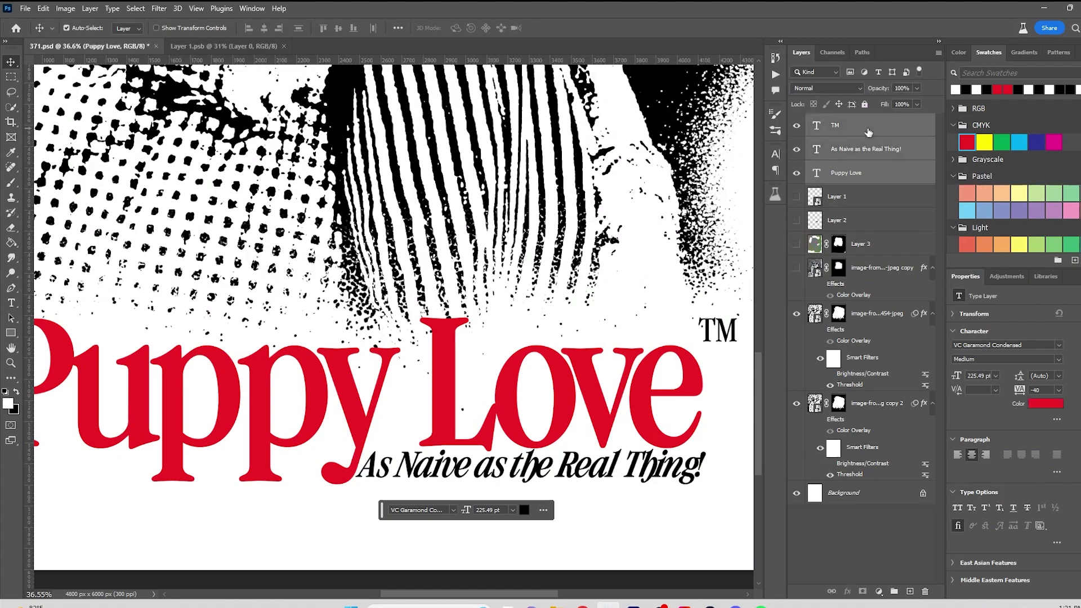
{"action": "right_click", "coordinate": [866, 129]}
{"action": "left_click", "coordinate": [849, 127]}
{"action": "key", "text": "ctrl+j"}
{"action": "right_click", "coordinate": [851, 129]}
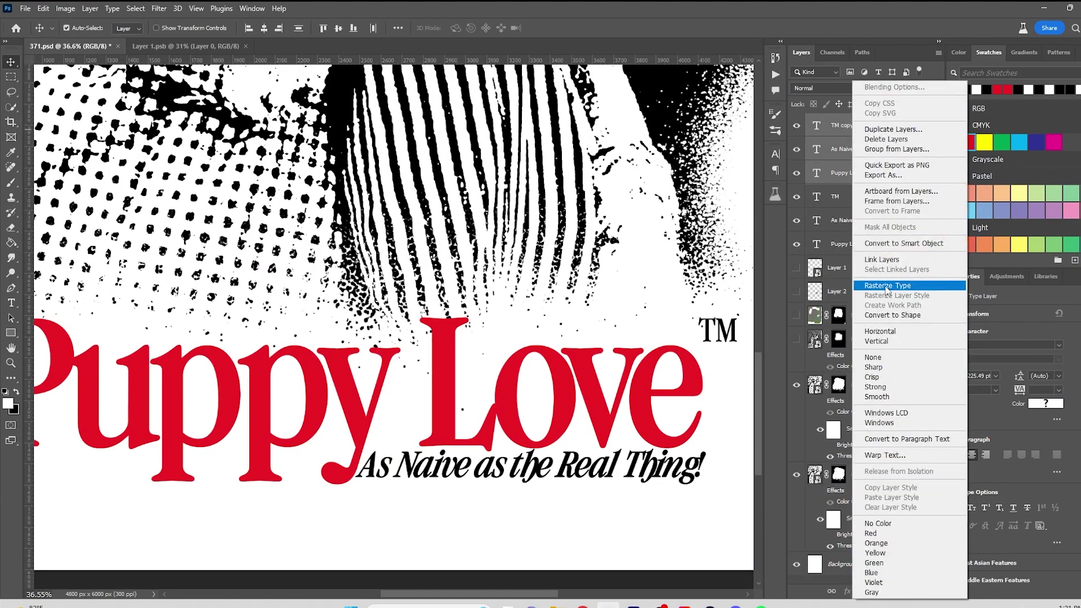
{"action": "left_click", "coordinate": [889, 287]}
{"action": "right_click", "coordinate": [852, 159]}
{"action": "left_click", "coordinate": [884, 487]}
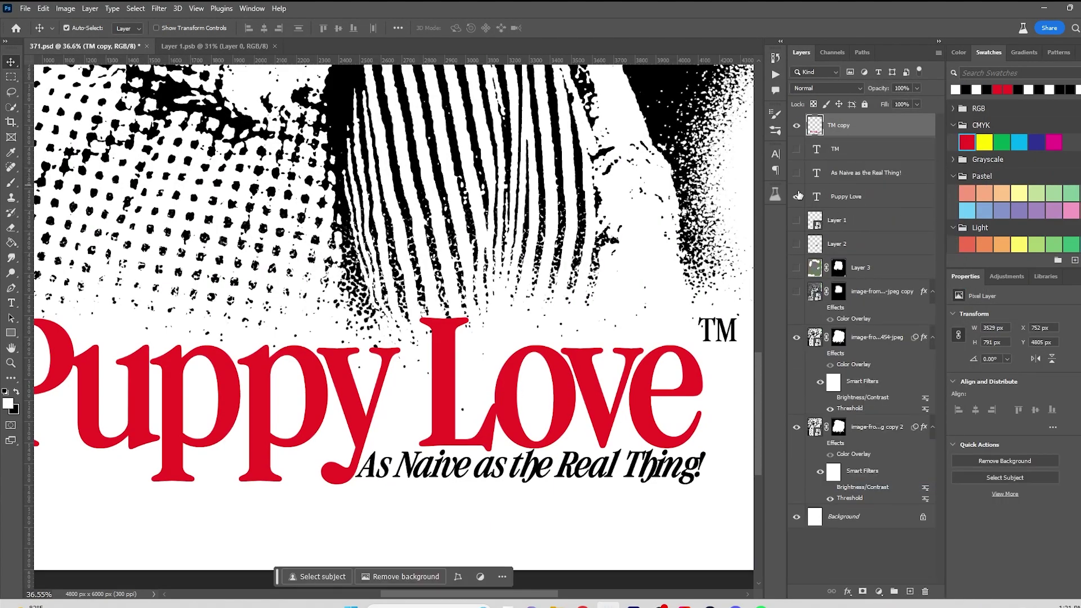
Group the three original text layers and hide them beneath the merged text copy
{"action": "left_click", "coordinate": [850, 197]}
{"action": "left_click", "coordinate": [866, 150], "text": "ctrl"}
{"action": "key", "text": "ctrl+g"}
{"action": "left_click_drag", "start_coordinate": [852, 146], "coordinate": [851, 144]}
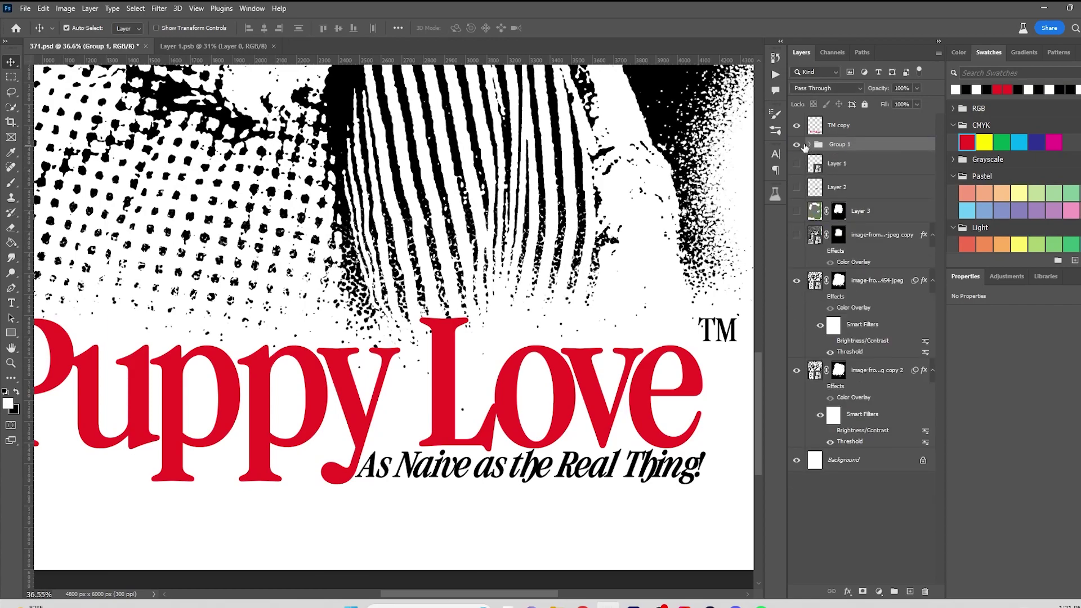
Apply a Gaussian Blur to the merged text layer to soften the lettering edges
{"action": "left_click", "coordinate": [838, 125]}
{"action": "left_click", "coordinate": [159, 8]}
{"action": "mouse_move", "coordinate": [271, 158]}
{"action": "left_click", "coordinate": [331, 201]}
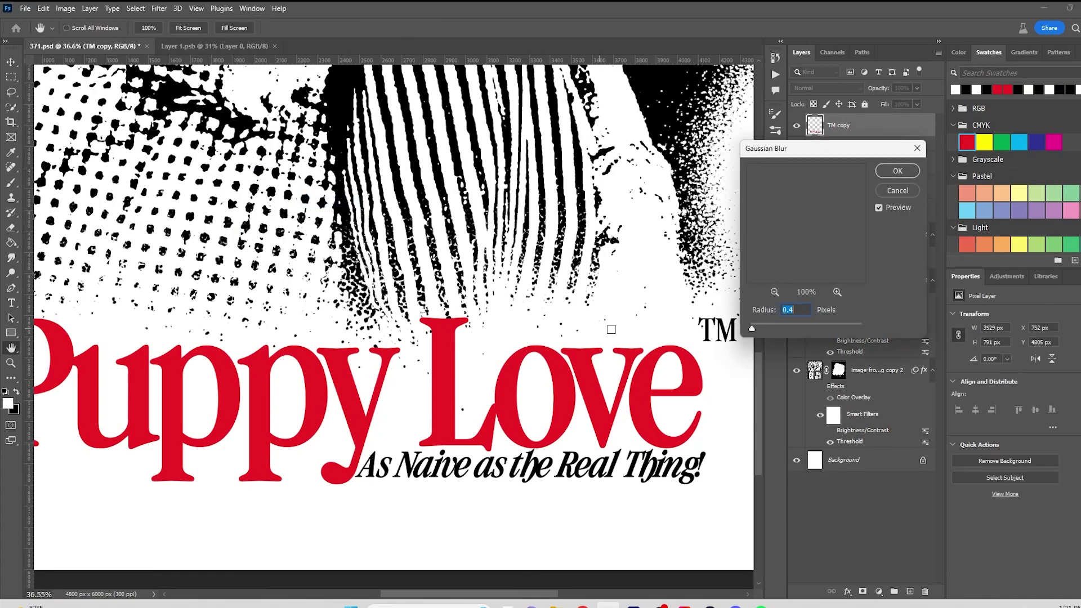
{"action": "key", "text": "Return"}
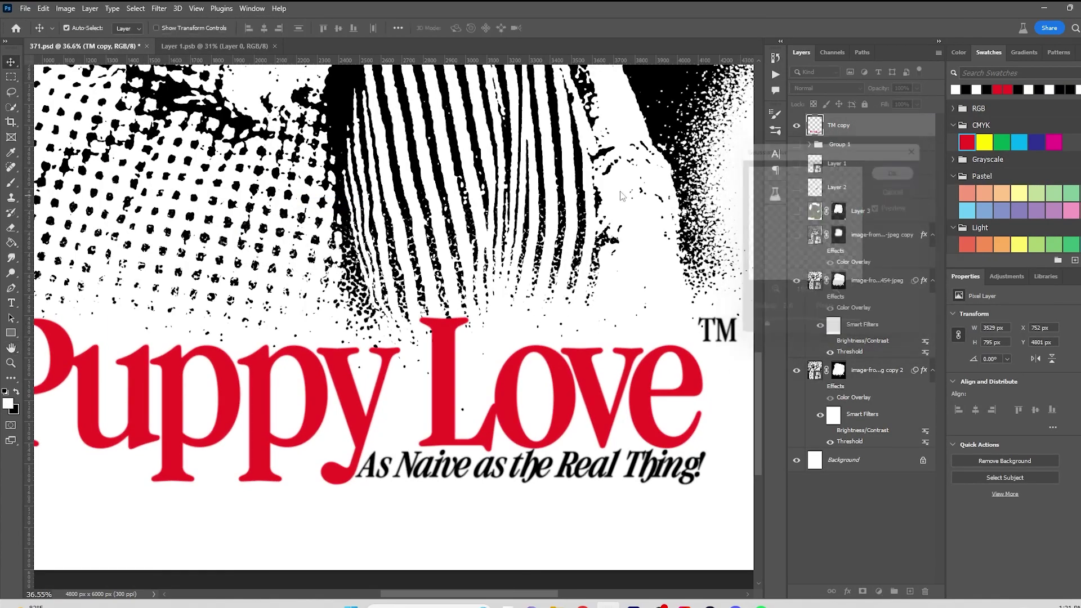
{"action": "left_click", "coordinate": [158, 8]}
{"action": "left_click", "coordinate": [180, 75]}
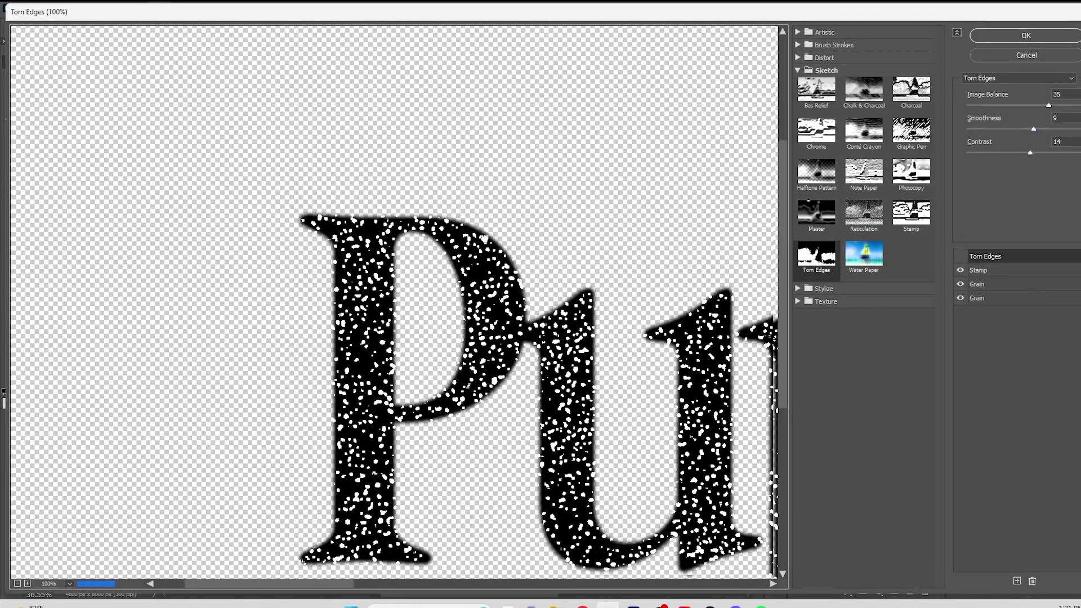
{"action": "scroll", "coordinate": [495, 213], "scroll_direction": "down", "scroll_amount": 4}
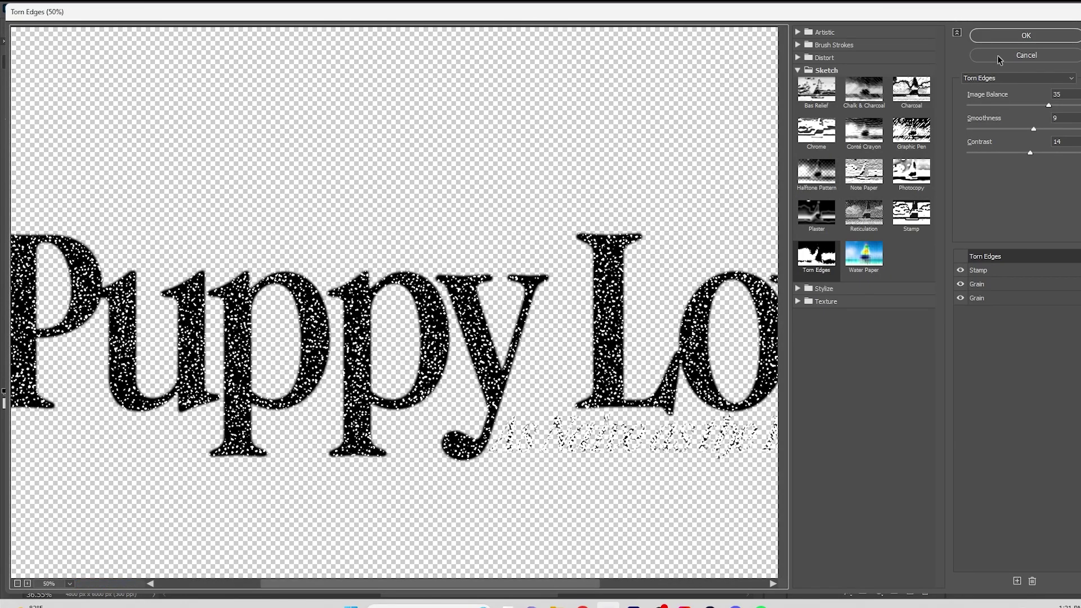
{"action": "left_click", "coordinate": [998, 58]}
{"action": "scroll", "coordinate": [525, 360], "scroll_direction": "up", "scroll_amount": 4}
{"action": "scroll", "coordinate": [519, 353], "scroll_direction": "down", "scroll_amount": 5}
{"action": "scroll", "coordinate": [385, 332], "scroll_direction": "up", "scroll_amount": 4}
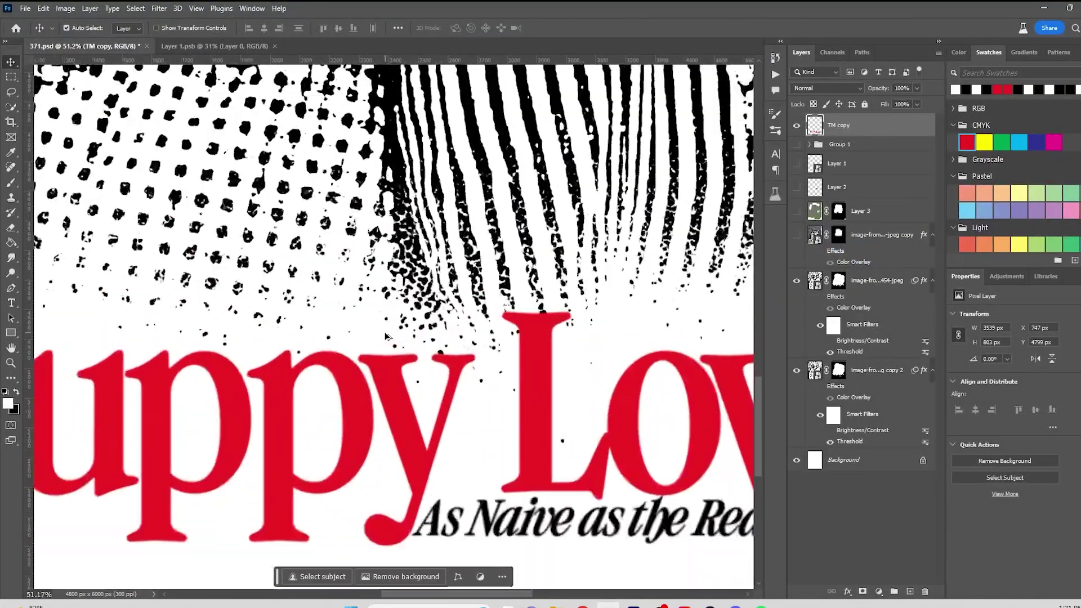
{"action": "scroll", "coordinate": [385, 332], "scroll_direction": "up", "scroll_amount": 4}
Apply the Diffuse filter in Darken Only mode to the merged text layer
{"action": "left_click", "coordinate": [159, 8]}
{"action": "left_click", "coordinate": [153, 13]}
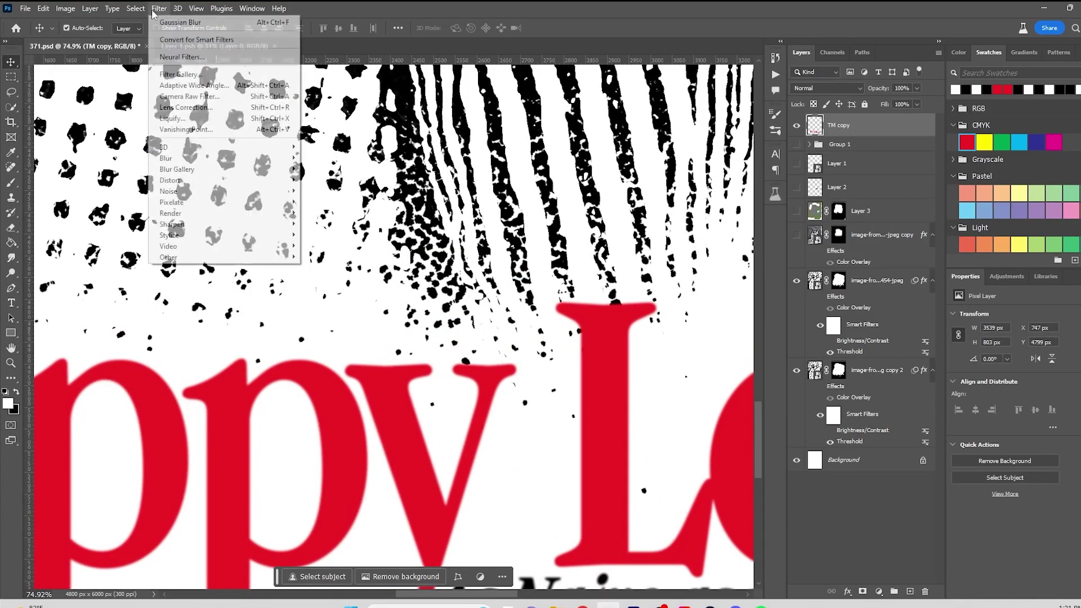
{"action": "mouse_move", "coordinate": [225, 180]}
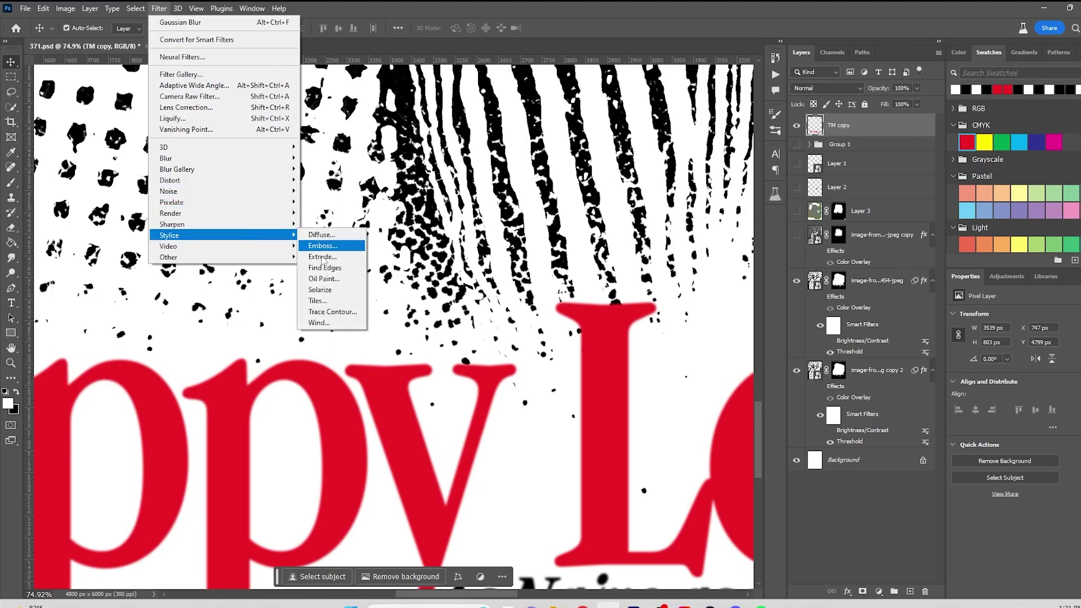
{"action": "left_click", "coordinate": [320, 234]}
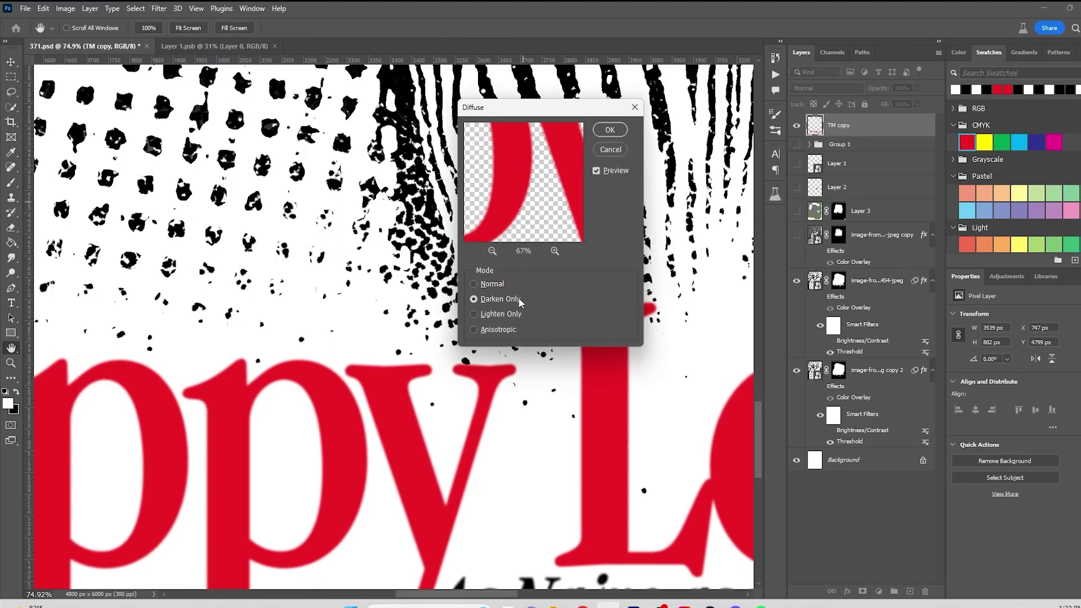
{"action": "left_click", "coordinate": [499, 331]}
{"action": "left_click", "coordinate": [500, 299]}
{"action": "left_click", "coordinate": [610, 130]}
{"action": "left_click_drag", "start_coordinate": [675, 429], "coordinate": [463, 215]}
{"action": "left_click_drag", "start_coordinate": [692, 281], "coordinate": [394, 291]}
{"action": "scroll", "coordinate": [569, 301], "scroll_direction": "up", "scroll_amount": 5}
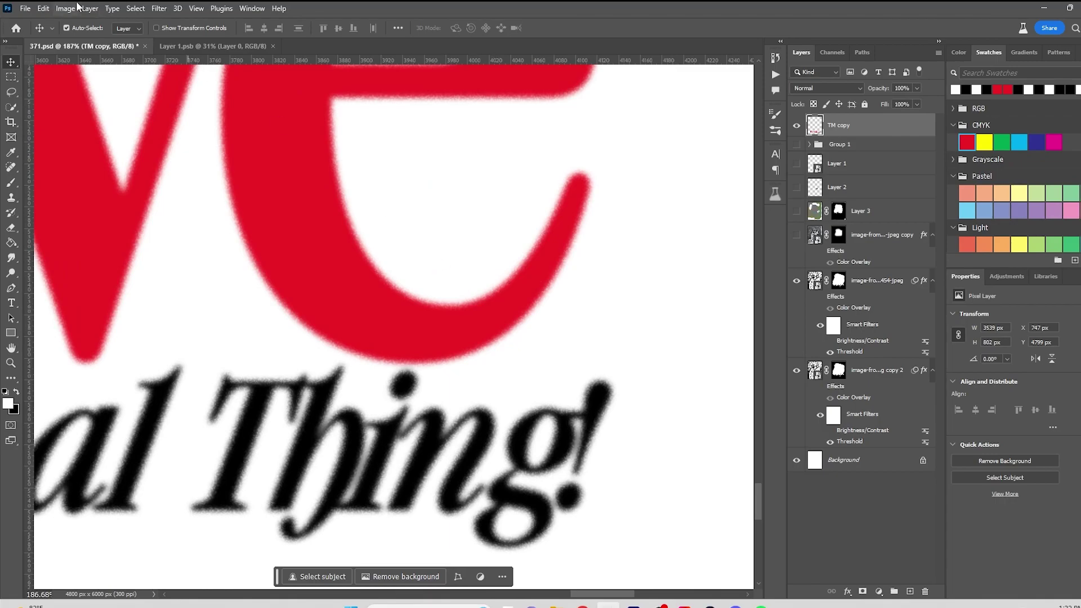
Examine the softened edges of the title and tagline up close and within the whole poster
{"action": "left_click", "coordinate": [68, 8]}
{"action": "mouse_move", "coordinate": [163, 40]}
{"action": "left_click_drag", "start_coordinate": [524, 248], "coordinate": [511, 454]}
{"action": "key", "text": "Escape"}
{"action": "scroll", "coordinate": [579, 232], "scroll_direction": "down", "scroll_amount": 4}
{"action": "scroll", "coordinate": [588, 236], "scroll_direction": "up", "scroll_amount": 3}
{"action": "scroll", "coordinate": [590, 238], "scroll_direction": "down", "scroll_amount": 8}
{"action": "left_click_drag", "start_coordinate": [323, 250], "coordinate": [473, 286]}
{"action": "scroll", "coordinate": [474, 285], "scroll_direction": "down", "scroll_amount": 3}
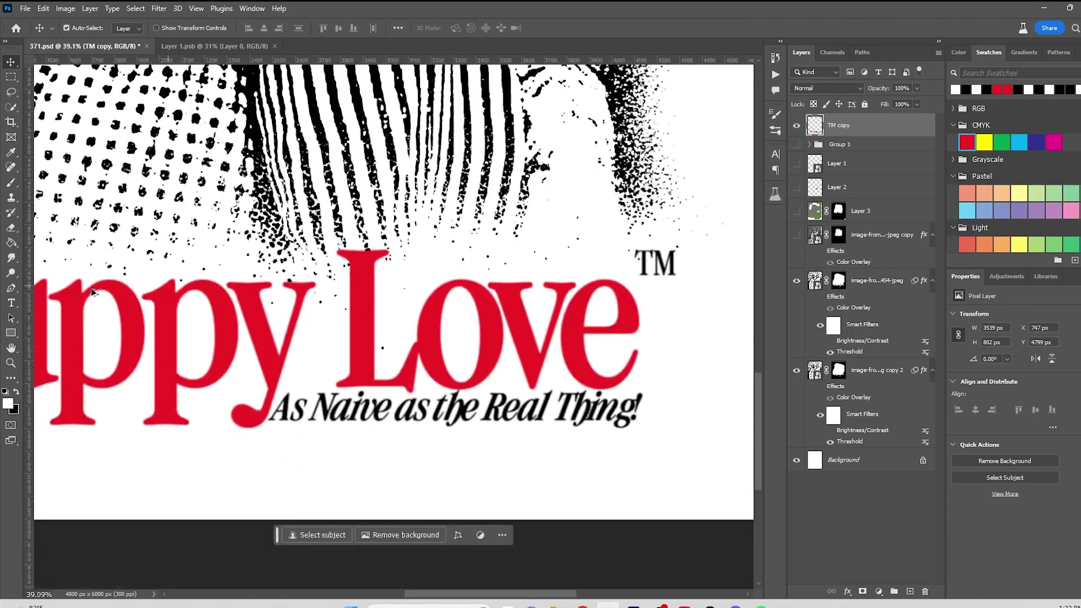
{"action": "scroll", "coordinate": [101, 287], "scroll_direction": "up", "scroll_amount": 10}
{"action": "scroll", "coordinate": [101, 281], "scroll_direction": "down", "scroll_amount": 14}
{"action": "left_click_drag", "start_coordinate": [97, 251], "coordinate": [418, 339]}
{"action": "scroll", "coordinate": [417, 338], "scroll_direction": "down", "scroll_amount": 2}
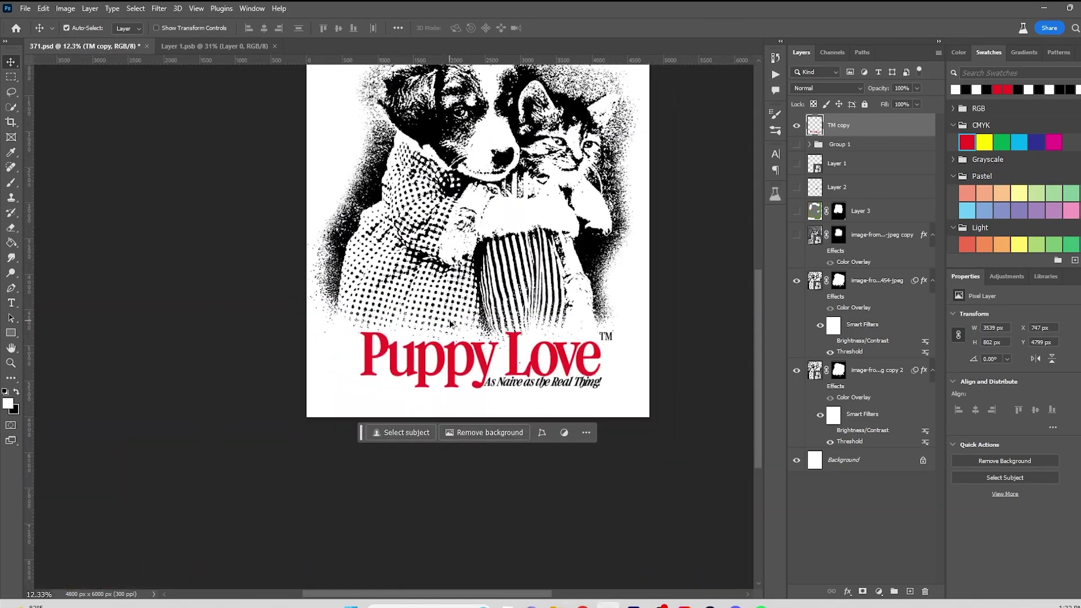
{"action": "scroll", "coordinate": [317, 140], "scroll_direction": "up", "scroll_amount": 6}
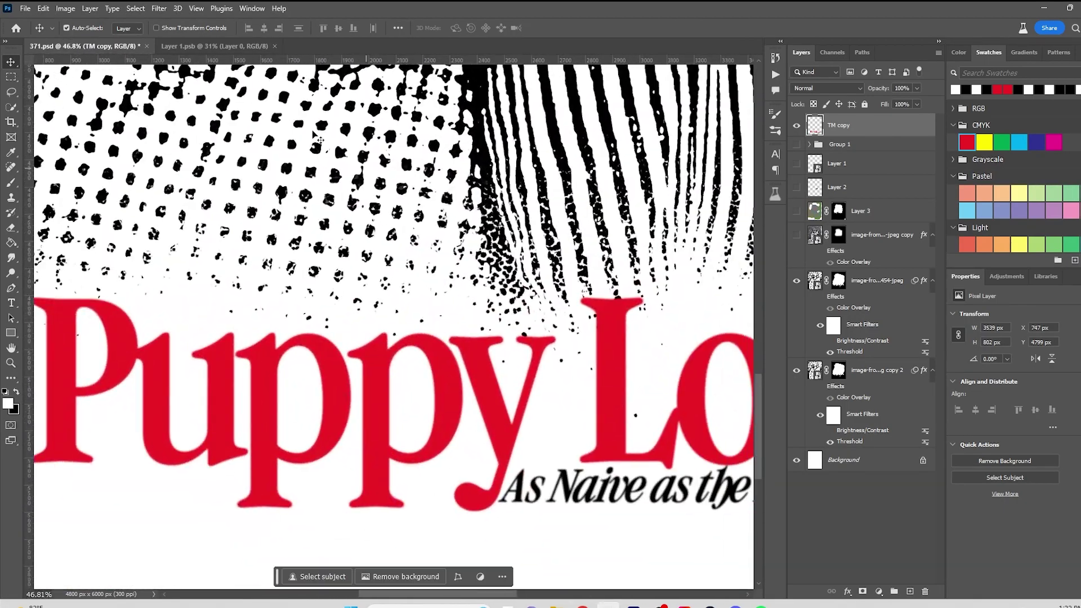
Apply the Stamp filter to the merged text layer with Light/Dark Balance 45 and Smoothness 25
{"action": "left_click", "coordinate": [158, 8]}
{"action": "left_click", "coordinate": [174, 58]}
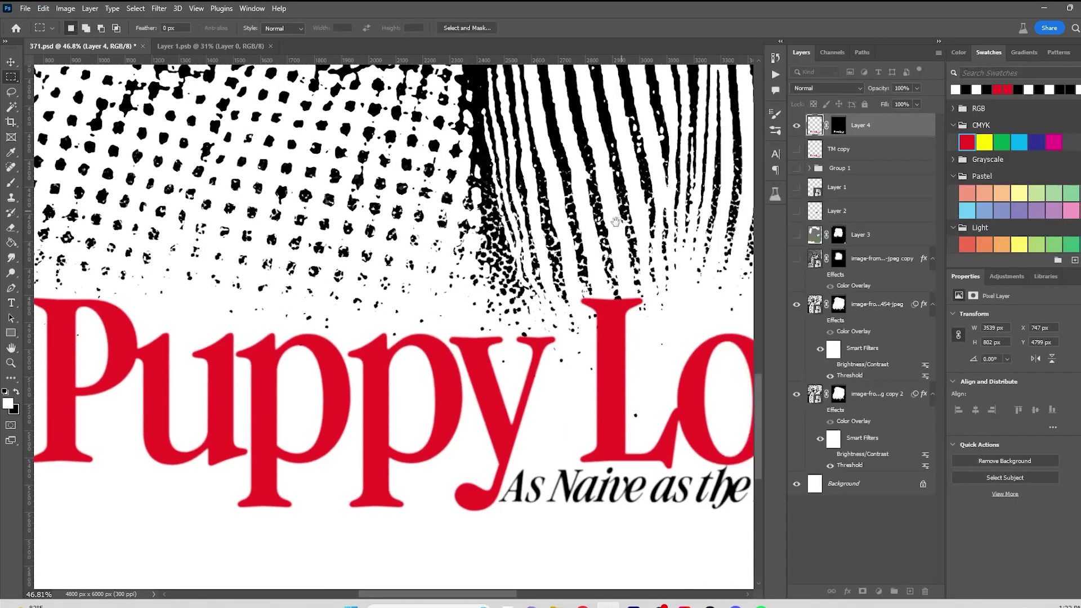
{"action": "left_click", "coordinate": [159, 9]}
{"action": "left_click", "coordinate": [198, 74]}
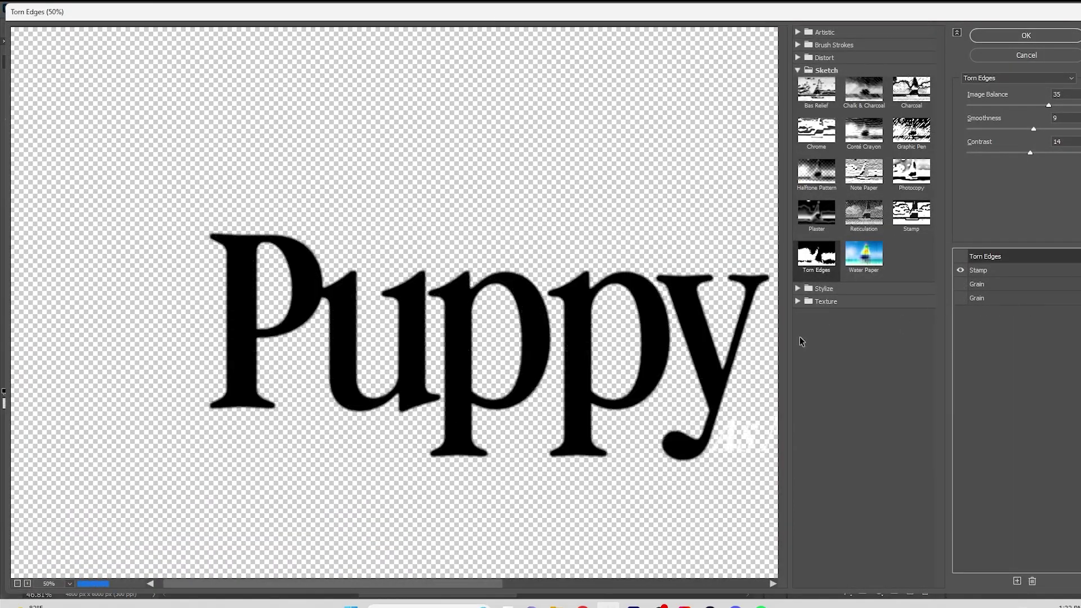
{"action": "left_click_drag", "start_coordinate": [657, 352], "coordinate": [225, 313]}
{"action": "left_click", "coordinate": [667, 279], "text": "ctrl"}
{"action": "left_click", "coordinate": [488, 286], "text": "ctrl"}
{"action": "left_click", "coordinate": [350, 364], "text": "ctrl"}
{"action": "left_click", "coordinate": [996, 271]}
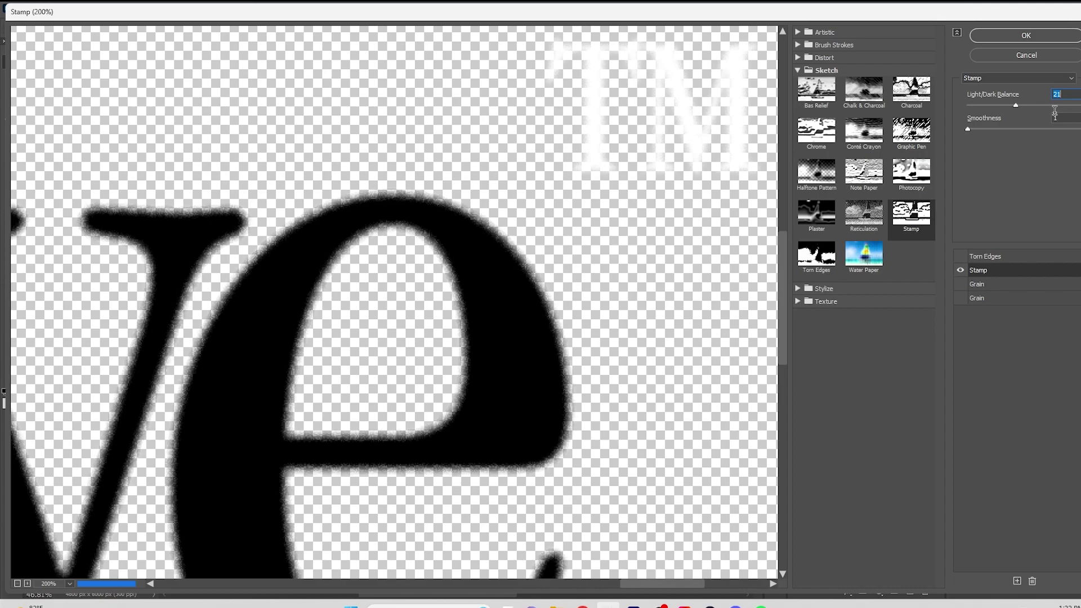
{"action": "left_click", "coordinate": [1071, 106]}
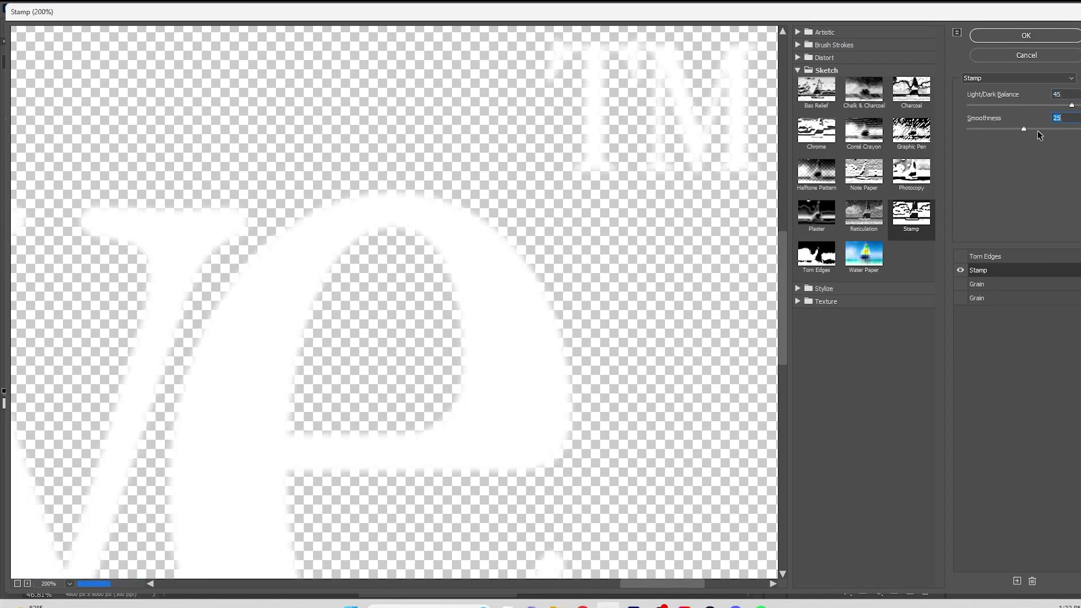
{"action": "key", "text": "Return"}
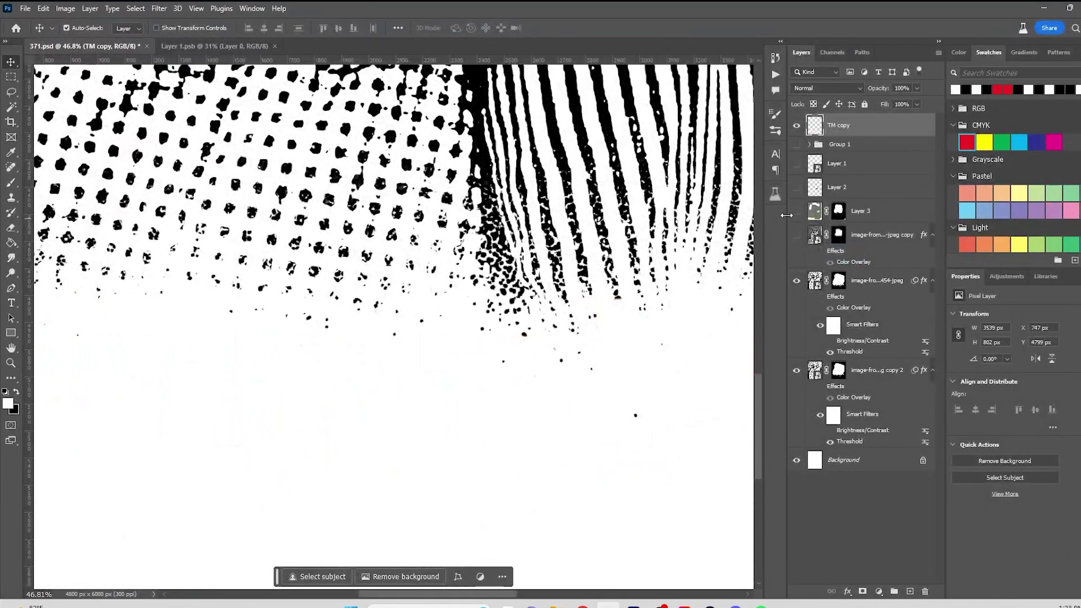
Add a red Color Overlay effect to the merged text layer
{"action": "right_click", "coordinate": [848, 127]}
{"action": "left_click", "coordinate": [861, 133]}
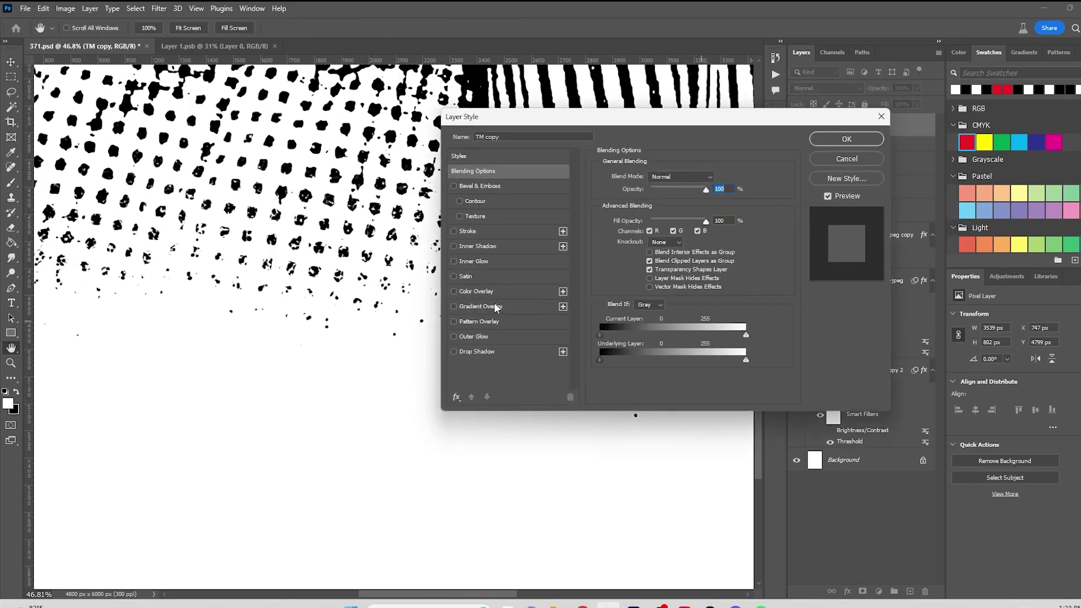
{"action": "left_click", "coordinate": [481, 292]}
{"action": "left_click", "coordinate": [664, 177]}
{"action": "left_click", "coordinate": [664, 188]}
{"action": "left_click", "coordinate": [824, 141]}
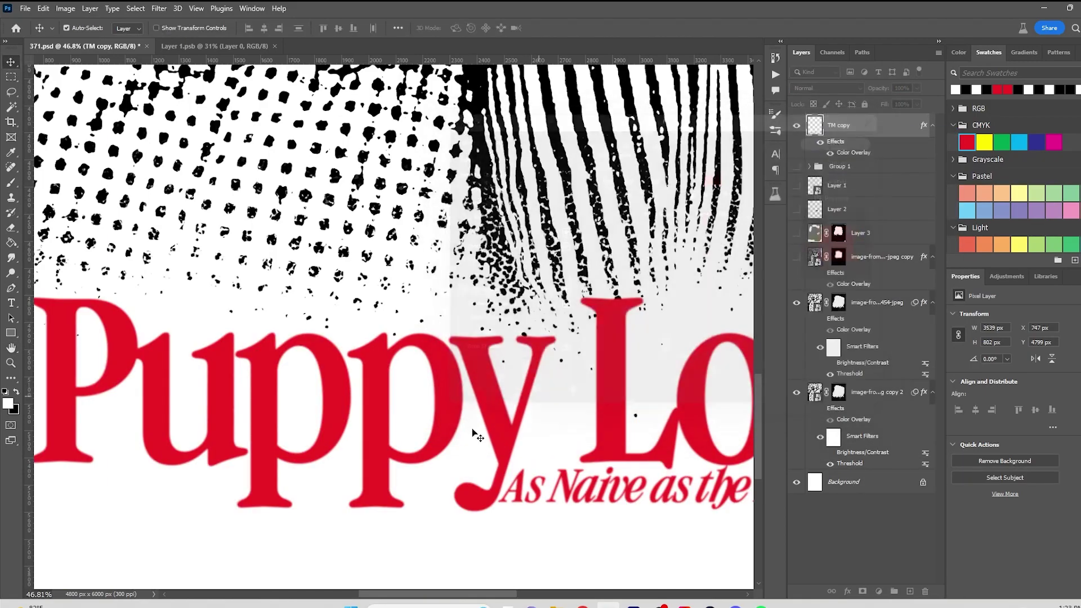
Select the photo layers and the merged text together and shift the artwork slightly left on the poster
{"action": "scroll", "coordinate": [574, 407], "scroll_direction": "up", "scroll_amount": 6}
{"action": "left_click_drag", "start_coordinate": [574, 408], "coordinate": [508, 277]}
{"action": "scroll", "coordinate": [508, 276], "scroll_direction": "down", "scroll_amount": 3}
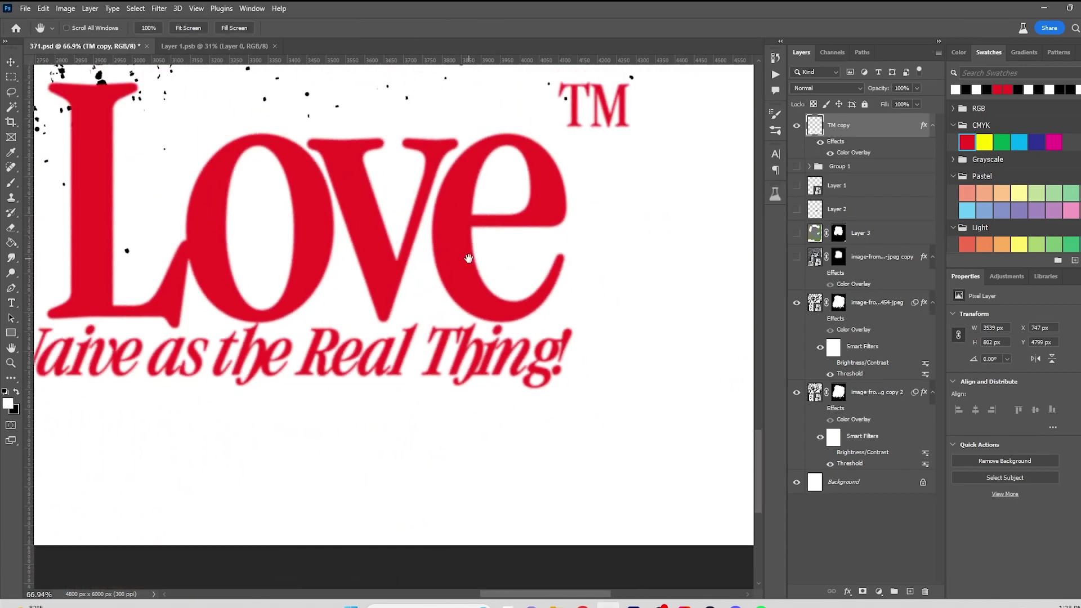
{"action": "scroll", "coordinate": [468, 257], "scroll_direction": "down", "scroll_amount": 8}
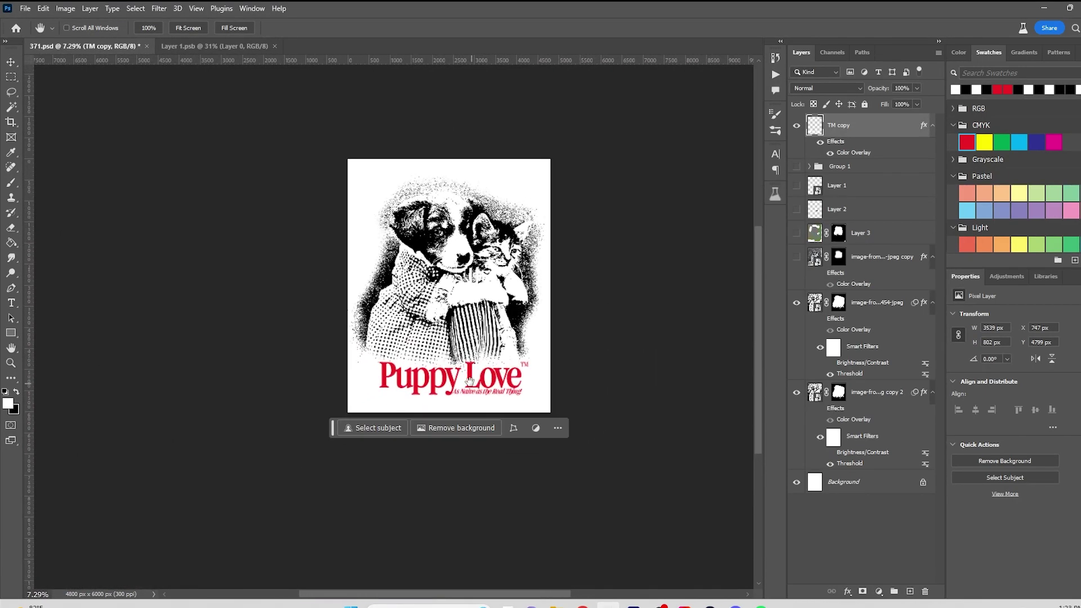
{"action": "left_click", "coordinate": [11, 62]}
{"action": "left_click_drag", "start_coordinate": [293, 140], "coordinate": [471, 375]}
{"action": "key", "text": "ctrl+minus"}
{"action": "scroll", "coordinate": [411, 304], "scroll_direction": "up", "scroll_amount": 5}
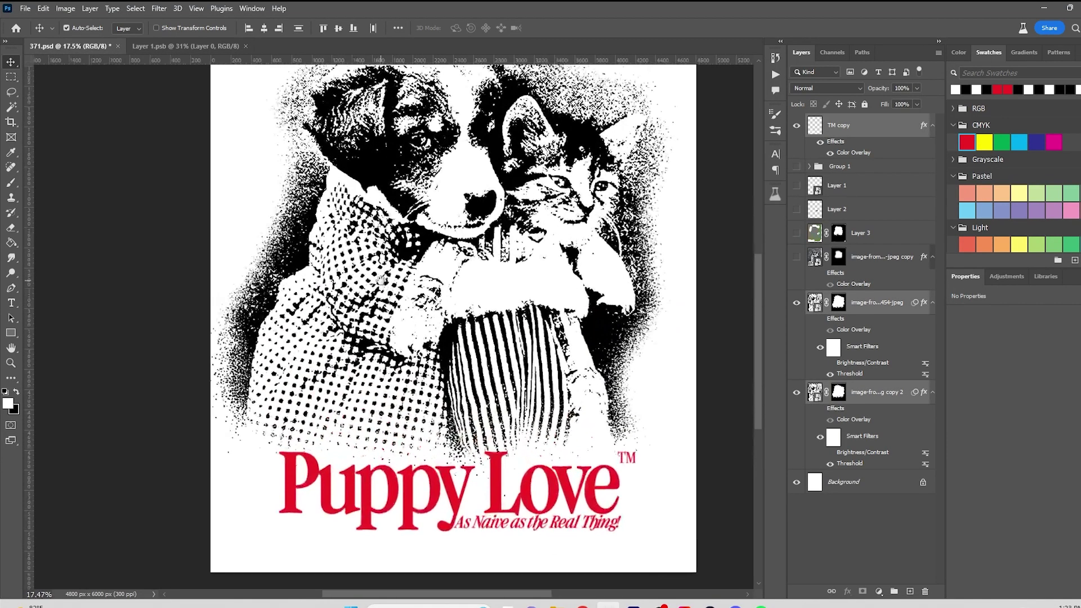
{"action": "left_click_drag", "start_coordinate": [382, 280], "coordinate": [252, 255]}
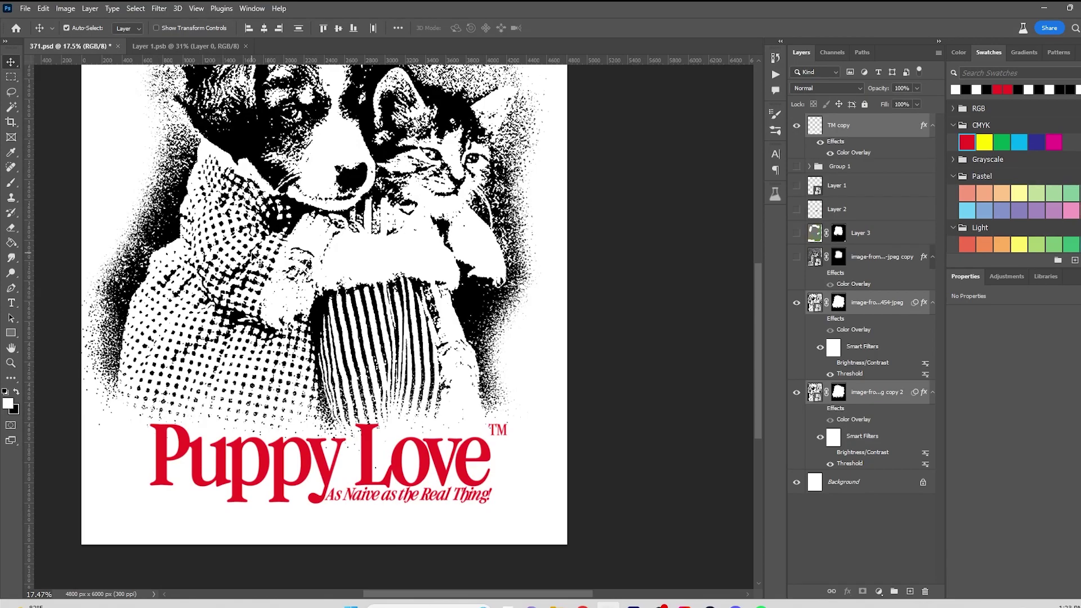
Undo the artwork shift and the merged-text treatment, back to the separate editable text layers
{"action": "key", "text": "ctrl+z"}
{"action": "left_click", "coordinate": [796, 126]}
{"action": "left_click", "coordinate": [796, 125]}
{"action": "key", "text": "ctrl+z"}
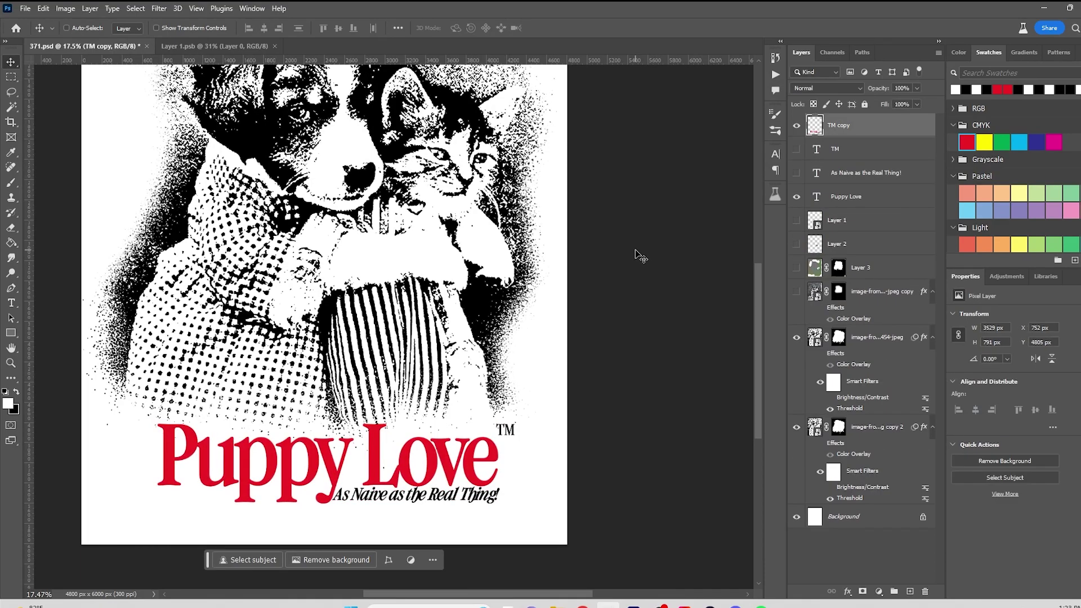
{"action": "key", "text": "ctrl+z"}
{"action": "key", "text": "ctrl+z"}
{"action": "key", "text": "ctrl+z"}
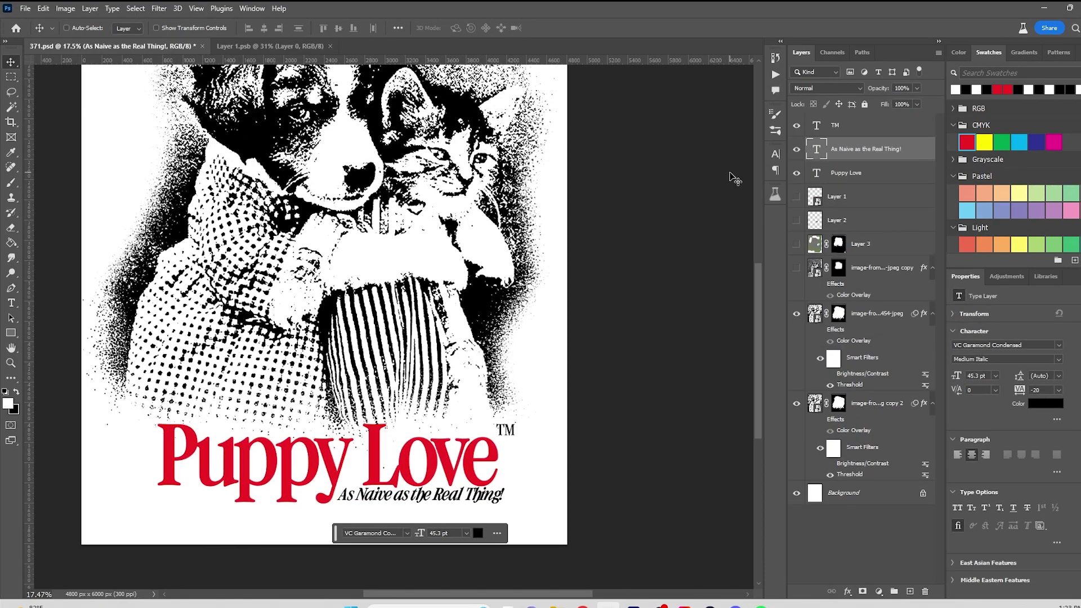
Hide the duplicate photo layer and delete the layer mask of the original photo layer above it
{"action": "left_click", "coordinate": [797, 315]}
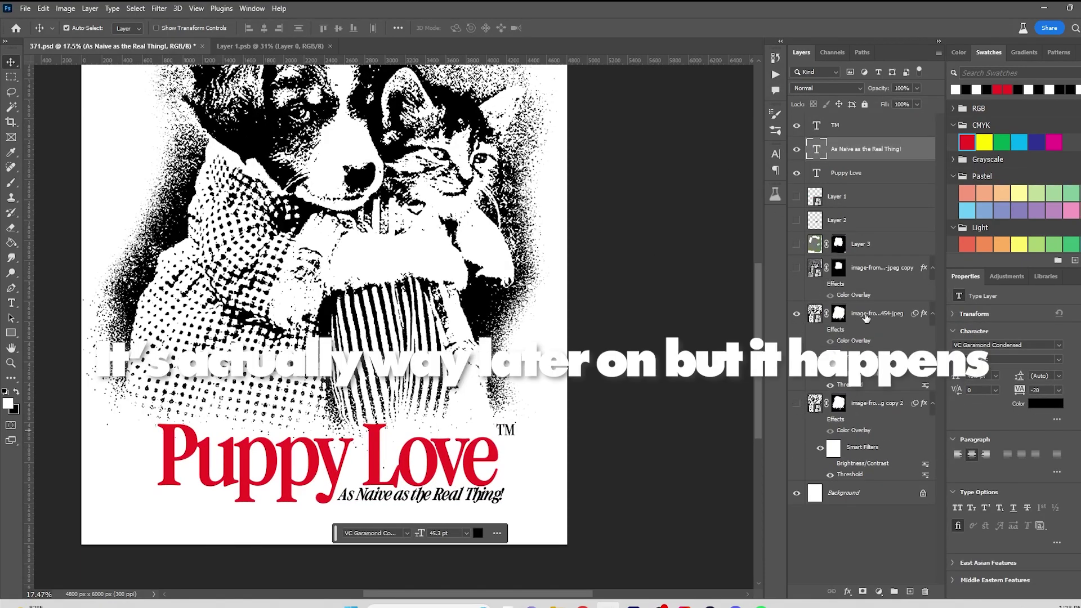
{"action": "left_click", "coordinate": [839, 317]}
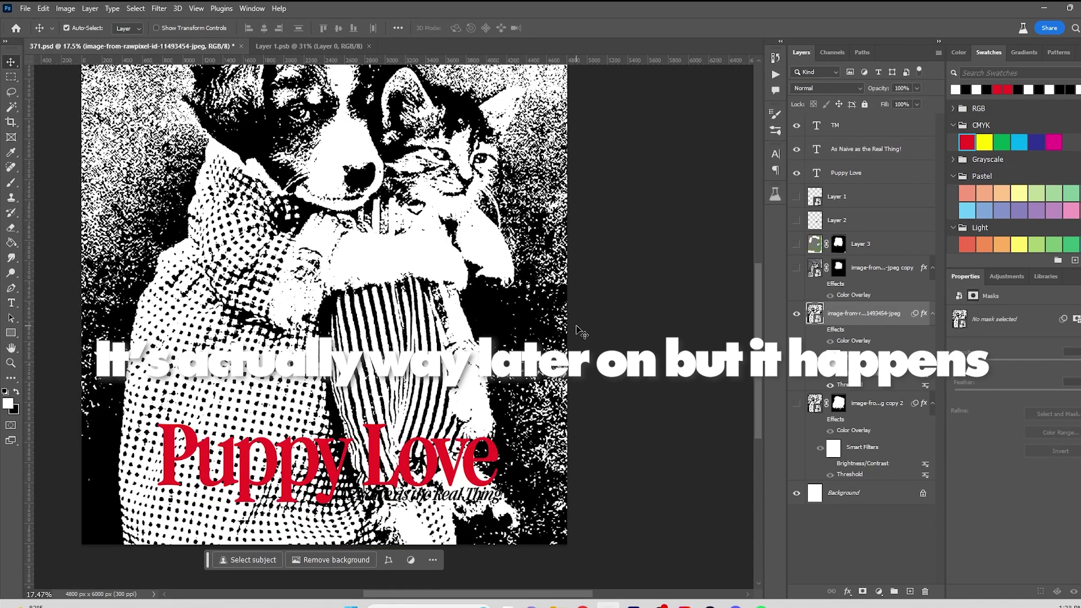
{"action": "scroll", "coordinate": [323, 303], "scroll_direction": "down", "scroll_amount": 3}
Scale the full puppy-and-kitten photo to about 379% and centre it horizontally above the title
{"action": "left_click_drag", "start_coordinate": [361, 375], "coordinate": [399, 209]}
{"action": "key", "text": "ctrl+t"}
{"action": "key", "text": "Return"}
{"action": "left_click_drag", "start_coordinate": [378, 325], "coordinate": [378, 309]}
{"action": "left_click_drag", "start_coordinate": [378, 304], "coordinate": [395, 419]}
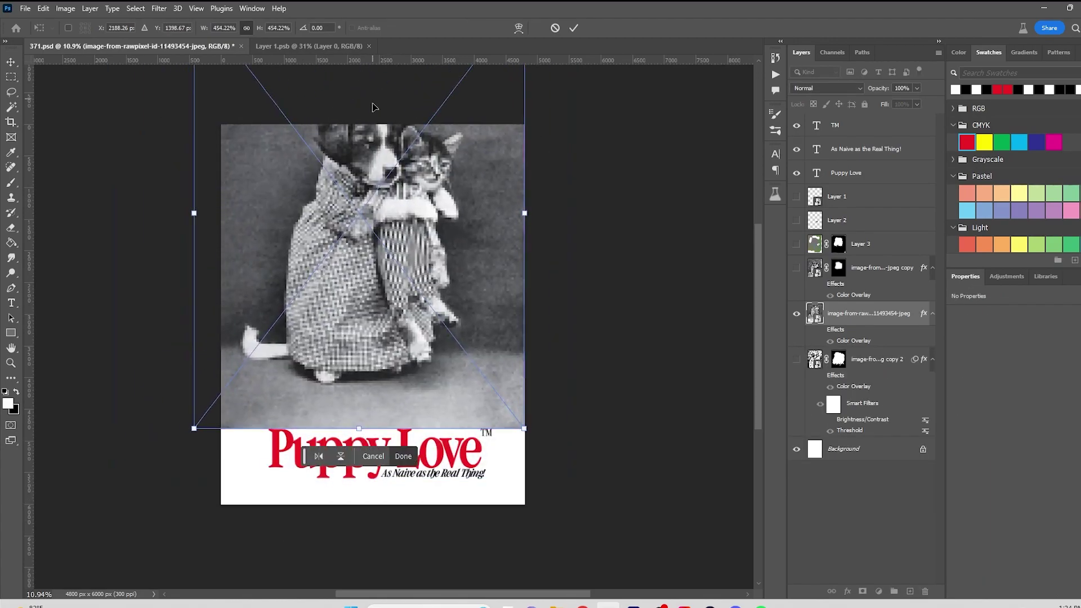
{"action": "scroll", "coordinate": [374, 133], "scroll_direction": "down", "scroll_amount": 3}
{"action": "left_click_drag", "start_coordinate": [367, 152], "coordinate": [379, 235]}
{"action": "left_click_drag", "start_coordinate": [378, 133], "coordinate": [380, 190]}
{"action": "left_click_drag", "start_coordinate": [445, 292], "coordinate": [453, 295]}
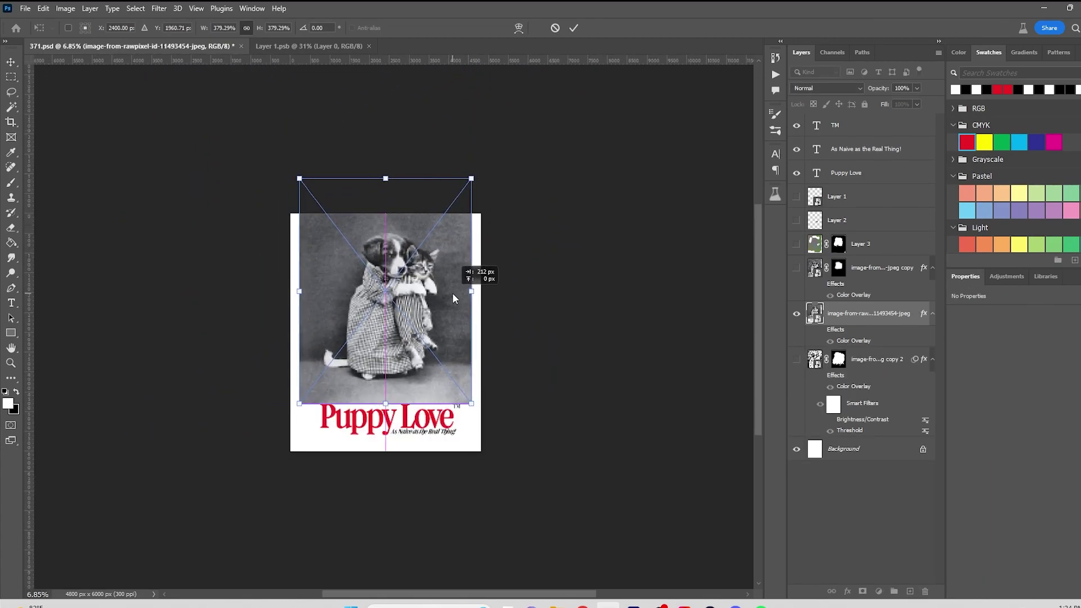
{"action": "key", "text": "Return"}
Rescale the full photo to about 394% and centre it horizontally so it covers most of the poster
{"action": "scroll", "coordinate": [393, 331], "scroll_direction": "up", "scroll_amount": 4}
{"action": "left_click_drag", "start_coordinate": [388, 329], "coordinate": [389, 350]}
{"action": "left_click_drag", "start_coordinate": [399, 369], "coordinate": [453, 374]}
{"action": "scroll", "coordinate": [451, 368], "scroll_direction": "up", "scroll_amount": 1}
{"action": "scroll", "coordinate": [450, 367], "scroll_direction": "up", "scroll_amount": 5}
{"action": "scroll", "coordinate": [451, 367], "scroll_direction": "down", "scroll_amount": 5}
{"action": "key", "text": "ctrl+t"}
{"action": "left_click", "coordinate": [564, 235]}
{"action": "left_click_drag", "start_coordinate": [379, 117], "coordinate": [385, 150]}
{"action": "key", "text": "Return"}
{"action": "left_click", "coordinate": [574, 287]}
{"action": "left_click_drag", "start_coordinate": [423, 279], "coordinate": [405, 280]}
{"action": "key", "text": "ctrl+t"}
{"action": "key", "text": "Return"}
{"action": "left_click_drag", "start_coordinate": [483, 313], "coordinate": [523, 316]}
{"action": "mouse_move", "coordinate": [486, 243]}
{"action": "left_mouse_down"}
{"action": "mouse_move", "coordinate": [491, 275]}
{"action": "mouse_move", "coordinate": [485, 261]}
{"action": "left_mouse_up"}
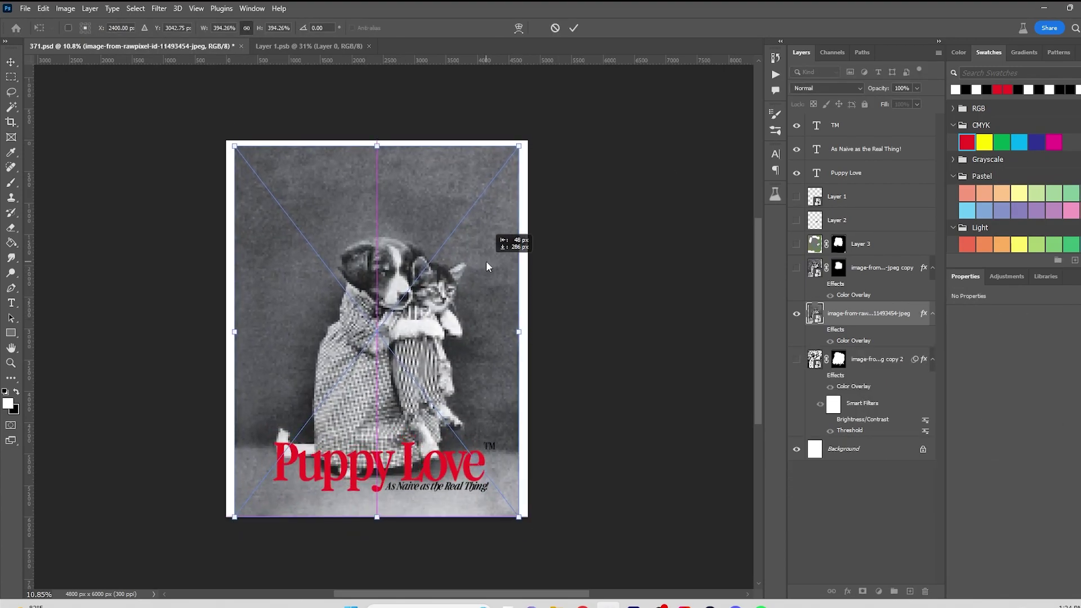
{"action": "key", "text": "Return"}
Set the Puppy Love title in white at 283.62 pt, centred at the poster's top, and centre the tagline near the bottom
{"action": "left_click_drag", "start_coordinate": [406, 476], "coordinate": [413, 513]}
{"action": "left_click_drag", "start_coordinate": [414, 283], "coordinate": [478, 536]}
{"action": "scroll", "coordinate": [376, 338], "scroll_direction": "up", "scroll_amount": 5}
{"action": "scroll", "coordinate": [413, 281], "scroll_direction": "down", "scroll_amount": 6}
{"action": "left_click_drag", "start_coordinate": [412, 534], "coordinate": [414, 270]}
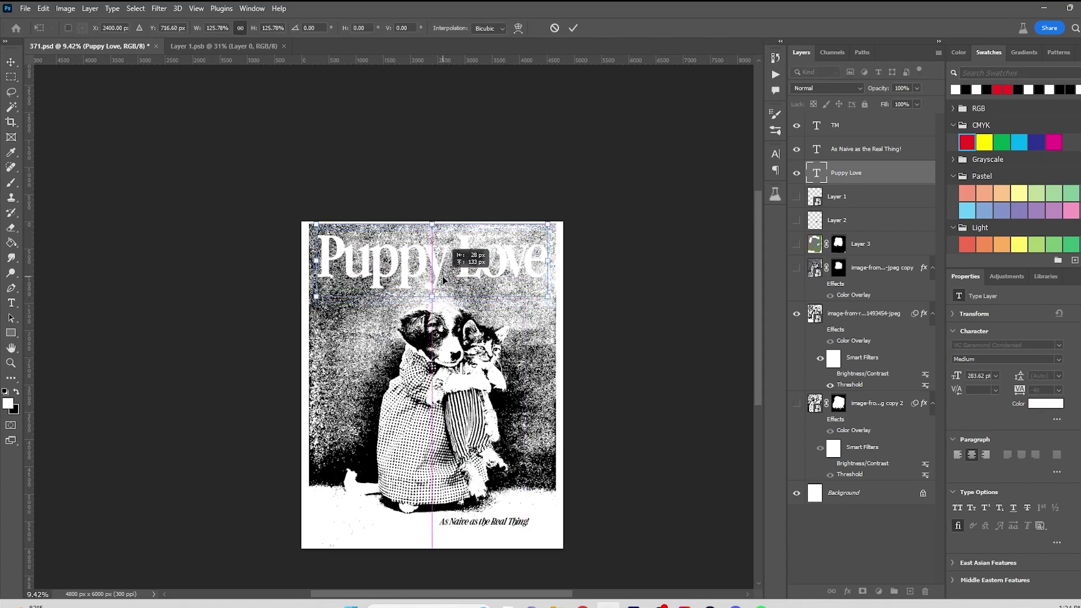
{"action": "left_click_drag", "start_coordinate": [484, 522], "coordinate": [438, 529]}
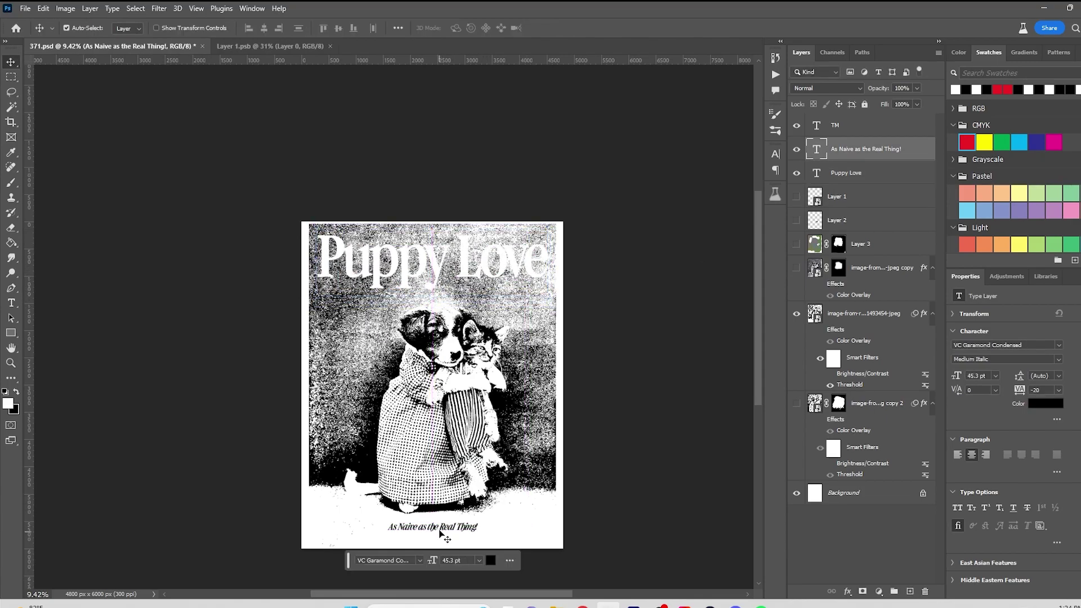
Scale the full photo to 4800 px wide, aligned with the poster's top and sides, and position the tagline just above the bottom edge
{"action": "left_click", "coordinate": [415, 432]}
{"action": "key", "text": "ctrl+t"}
{"action": "key", "text": "Return"}
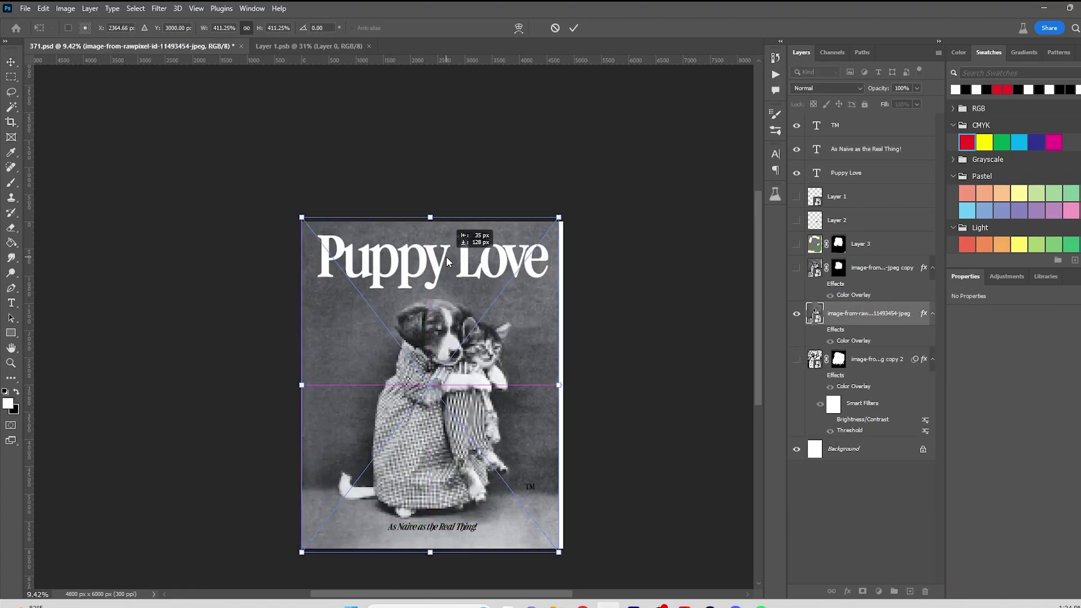
{"action": "left_click_drag", "start_coordinate": [561, 387], "coordinate": [565, 387]}
{"action": "left_click_drag", "start_coordinate": [540, 339], "coordinate": [486, 344]}
{"action": "key", "text": "Return"}
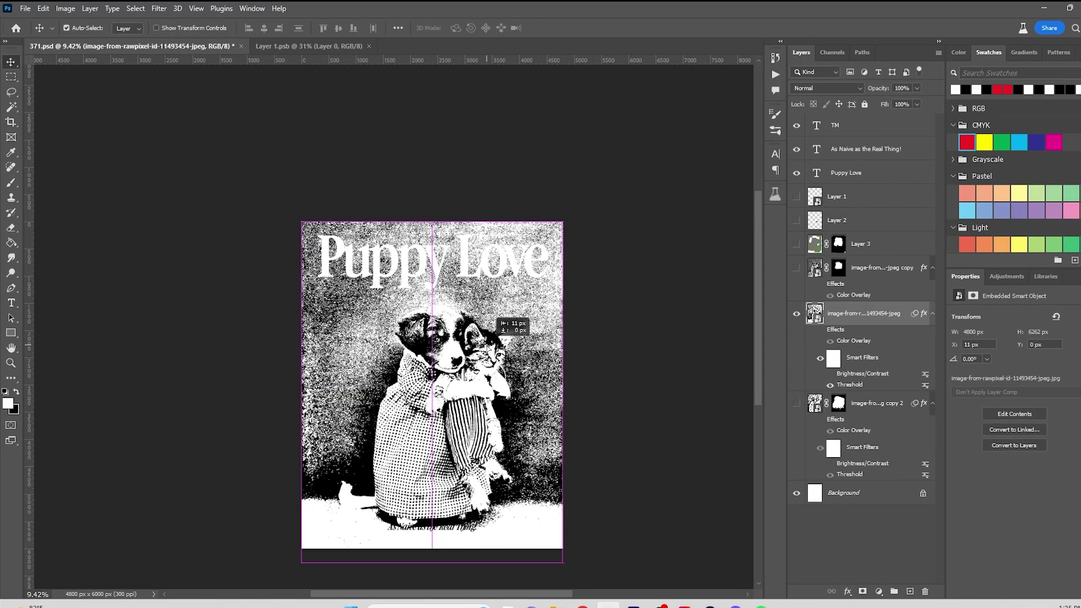
{"action": "left_click_drag", "start_coordinate": [453, 538], "coordinate": [453, 539]}
{"action": "scroll", "coordinate": [450, 529], "scroll_direction": "down", "scroll_amount": 1}
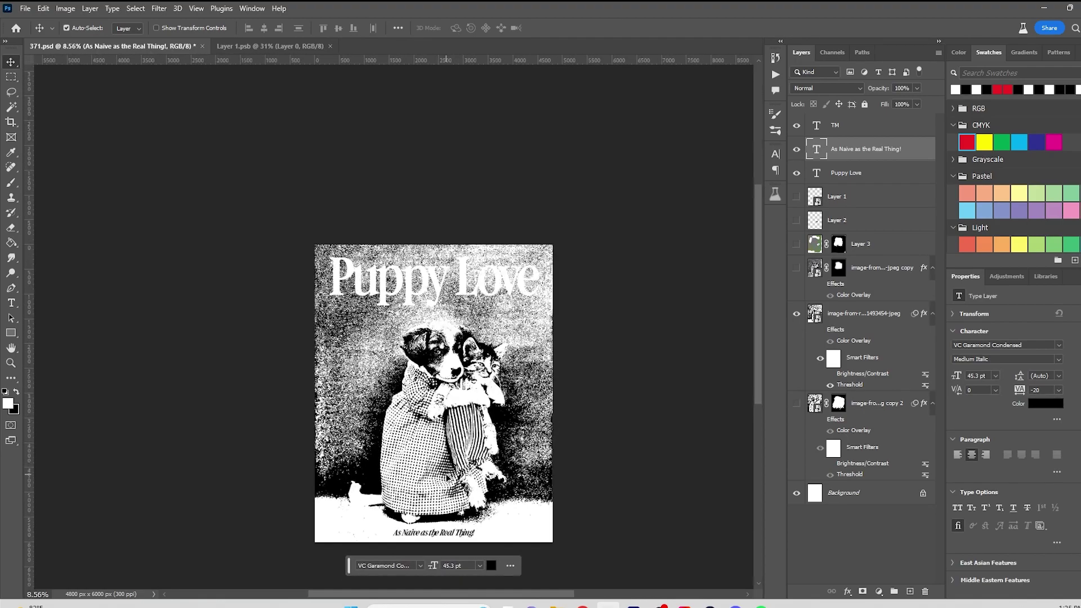
Hide the full photo's smart filters and move the TM mark up to the end of the Puppy Love title
{"action": "scroll", "coordinate": [451, 532], "scroll_direction": "up", "scroll_amount": 5}
{"action": "left_click_drag", "start_coordinate": [442, 468], "coordinate": [432, 432]}
{"action": "left_click", "coordinate": [820, 358]}
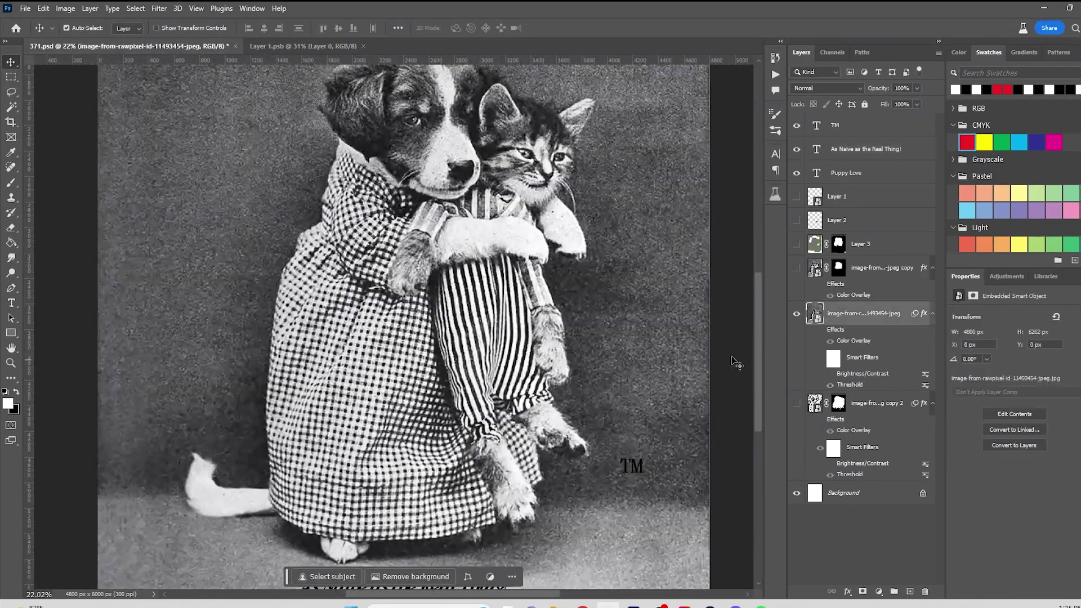
{"action": "scroll", "coordinate": [585, 316], "scroll_direction": "down", "scroll_amount": 5}
{"action": "left_click", "coordinate": [518, 174]}
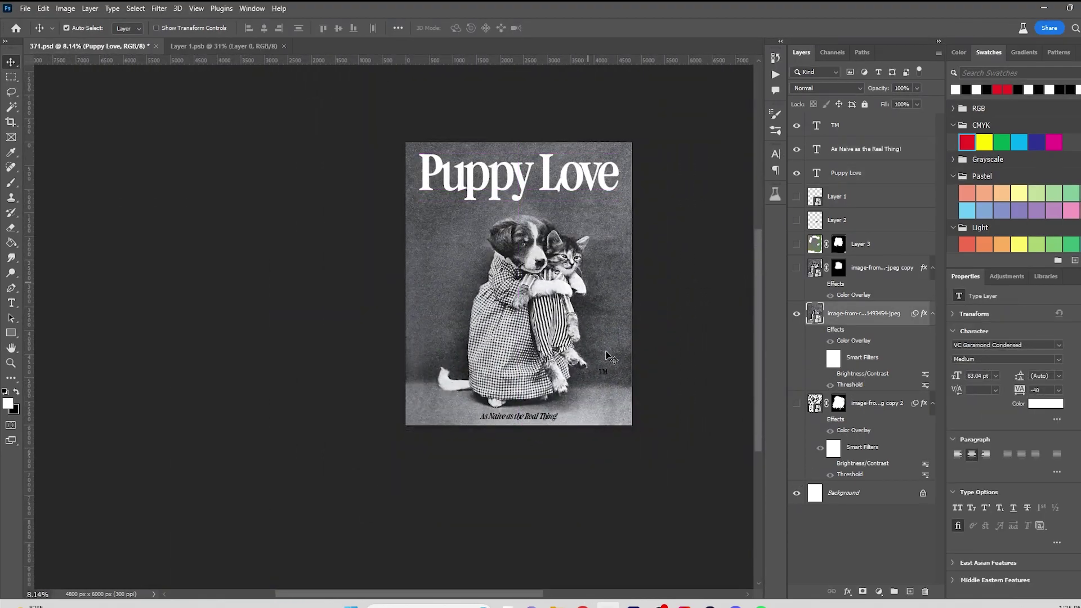
{"action": "left_click_drag", "start_coordinate": [613, 350], "coordinate": [631, 162]}
Try a slight resize of the full photo behind the title and turn its smart filters back on
{"action": "left_click", "coordinate": [609, 287]}
{"action": "key", "text": "ctrl+t"}
{"action": "left_click", "coordinate": [562, 234]}
{"action": "left_click_drag", "start_coordinate": [518, 142], "coordinate": [522, 128]}
{"action": "scroll", "coordinate": [555, 276], "scroll_direction": "up", "scroll_amount": 10}
{"action": "scroll", "coordinate": [553, 276], "scroll_direction": "down", "scroll_amount": 11}
{"action": "left_click_drag", "start_coordinate": [553, 276], "coordinate": [546, 278]}
{"action": "left_click", "coordinate": [667, 294], "text": "ctrl"}
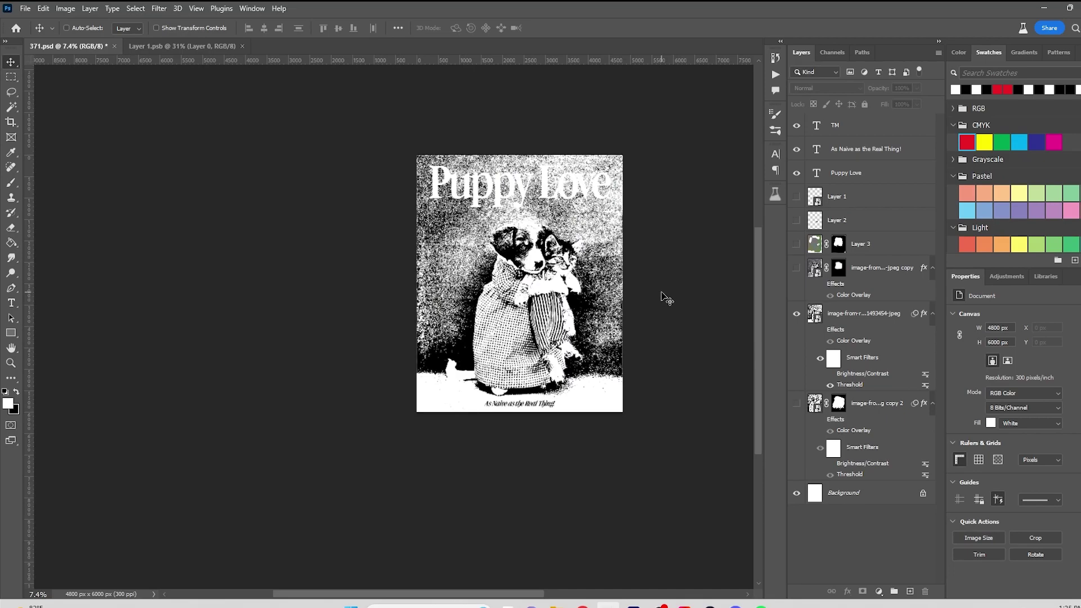
Try a 16 px white outside Stroke on the Puppy Love title
{"action": "scroll", "coordinate": [465, 190], "scroll_direction": "up", "scroll_amount": 3}
{"action": "left_click", "coordinate": [859, 173]}
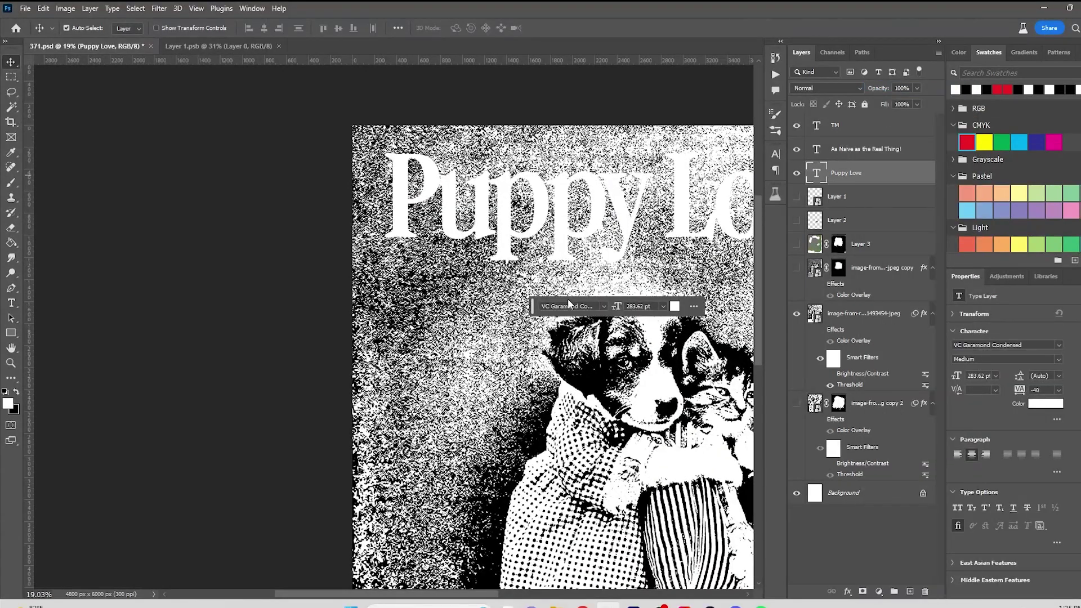
{"action": "left_click_drag", "start_coordinate": [496, 120], "coordinate": [616, 122]}
{"action": "left_click", "coordinate": [605, 232]}
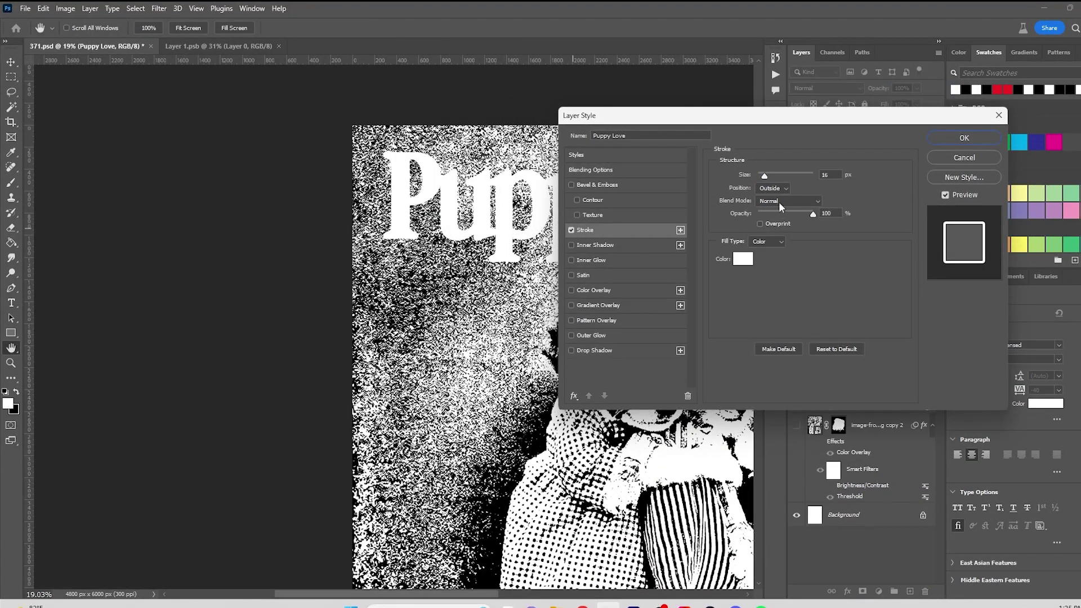
{"action": "left_click", "coordinate": [742, 259]}
{"action": "left_click", "coordinate": [875, 149]}
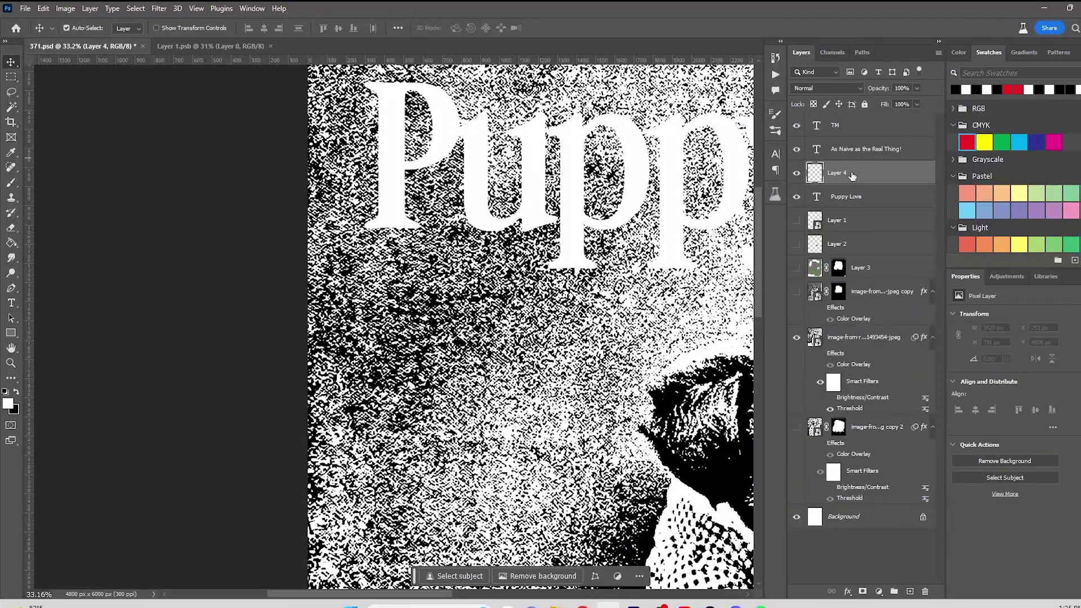
Try painting black speckled shading around the title's letter P on the empty layer above it
{"action": "left_click", "coordinate": [11, 183]}
{"action": "key", "text": "x"}
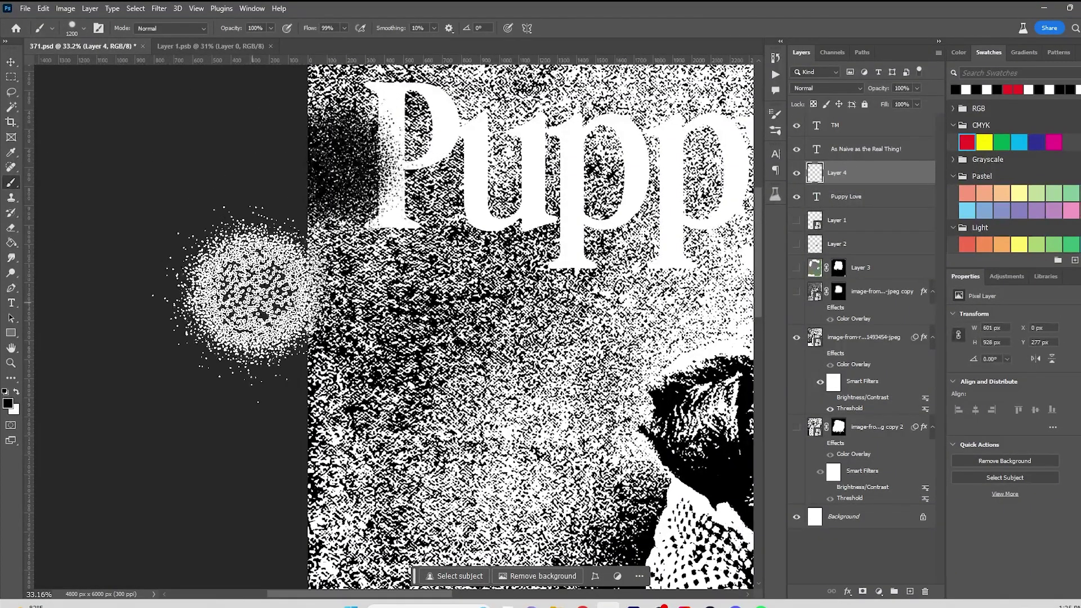
{"action": "mouse_move", "coordinate": [379, 240]}
{"action": "left_mouse_down"}
{"action": "mouse_move", "coordinate": [382, 272]}
{"action": "mouse_move", "coordinate": [463, 272]}
{"action": "mouse_move", "coordinate": [366, 269]}
{"action": "mouse_move", "coordinate": [334, 182]}
{"action": "mouse_move", "coordinate": [338, 157]}
{"action": "mouse_move", "coordinate": [312, 302]}
{"action": "left_mouse_up"}
{"action": "key", "text": "ctrl+z"}
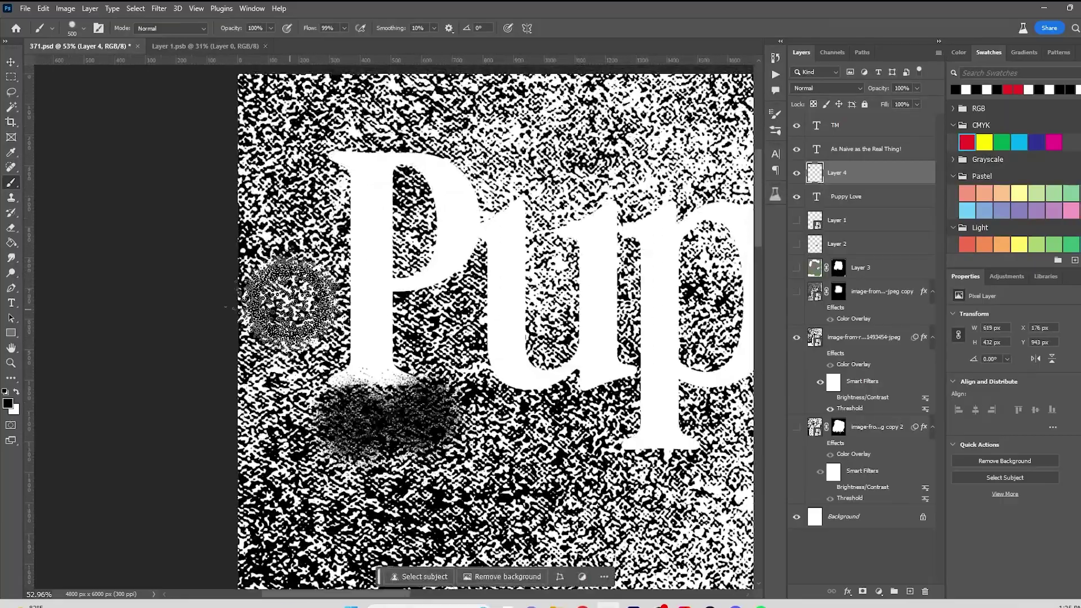
{"action": "scroll", "coordinate": [292, 304], "scroll_direction": "up", "scroll_amount": 2}
{"action": "scroll", "coordinate": [289, 302], "scroll_direction": "down", "scroll_amount": 5}
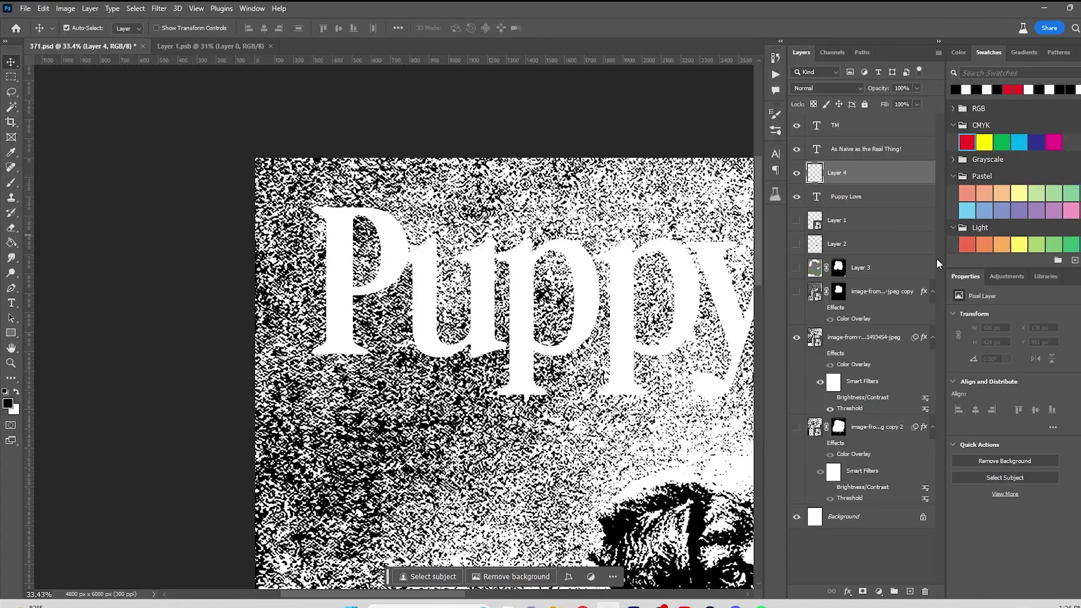
Place a duplicate of the full threshold photo above the Puppy Love title and hide it with a black layer mask
{"action": "left_click_drag", "start_coordinate": [873, 190], "coordinate": [867, 181]}
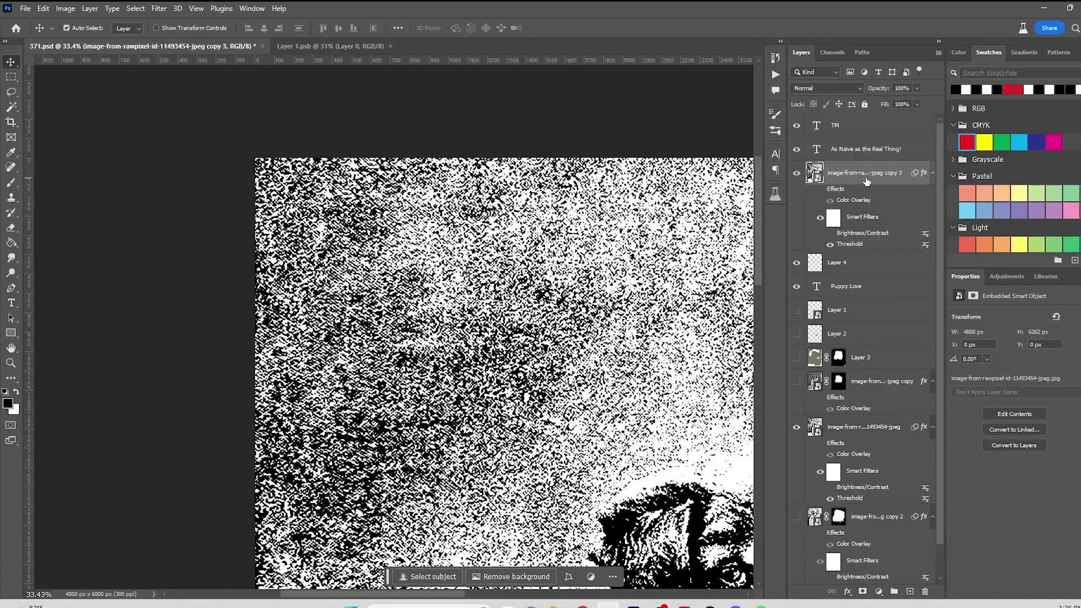
{"action": "left_click", "coordinate": [861, 592], "text": "alt"}
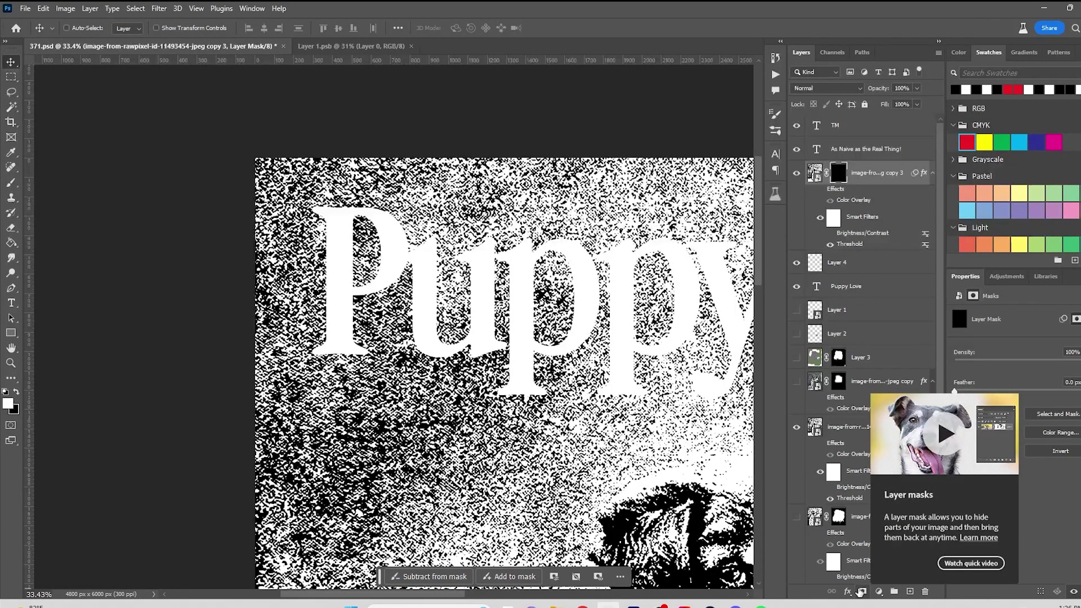
{"action": "left_click_drag", "start_coordinate": [482, 387], "coordinate": [523, 387]}
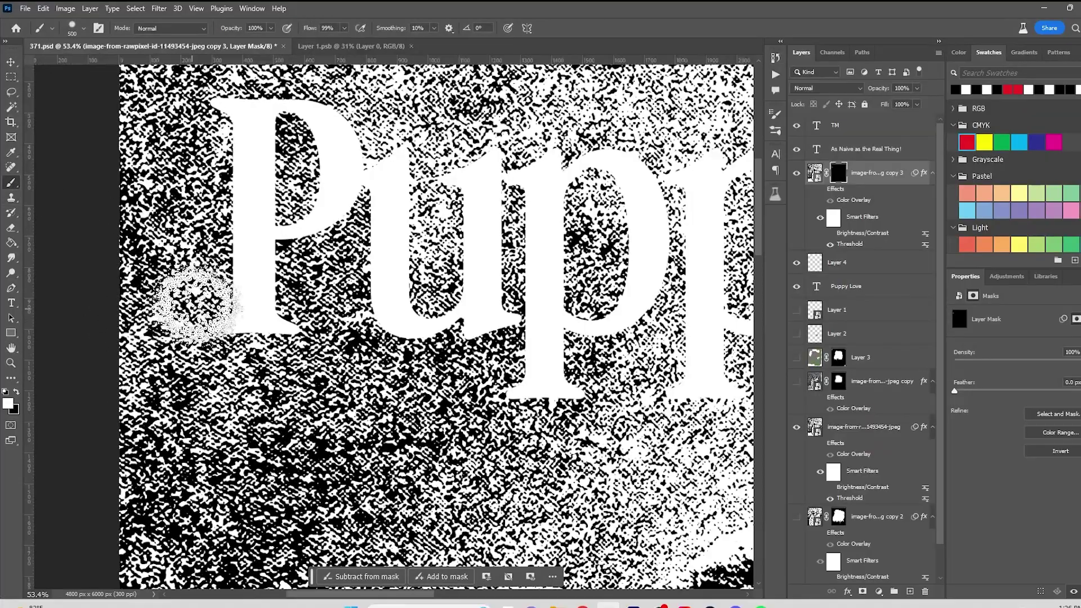
Enlarge the speckled brush to 1300 px and paint white on the duplicate photo's mask to dissolve the foot of the letter P
{"action": "scroll", "coordinate": [174, 389], "scroll_direction": "up", "scroll_amount": 2}
{"action": "key", "text": "bracketright"}
{"action": "key", "text": "bracketright"}
{"action": "key", "text": "bracketright"}
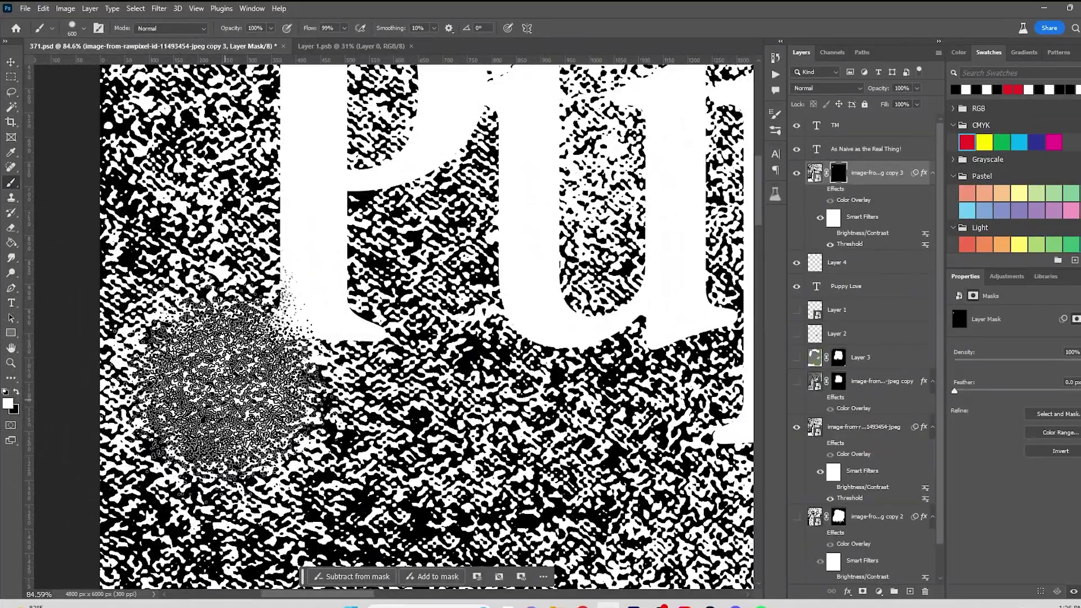
{"action": "key", "text": "bracketright"}
{"action": "key", "text": "bracketright"}
{"action": "key", "text": "bracketright"}
{"action": "key", "text": "bracketright"}
{"action": "key", "text": "bracketright"}
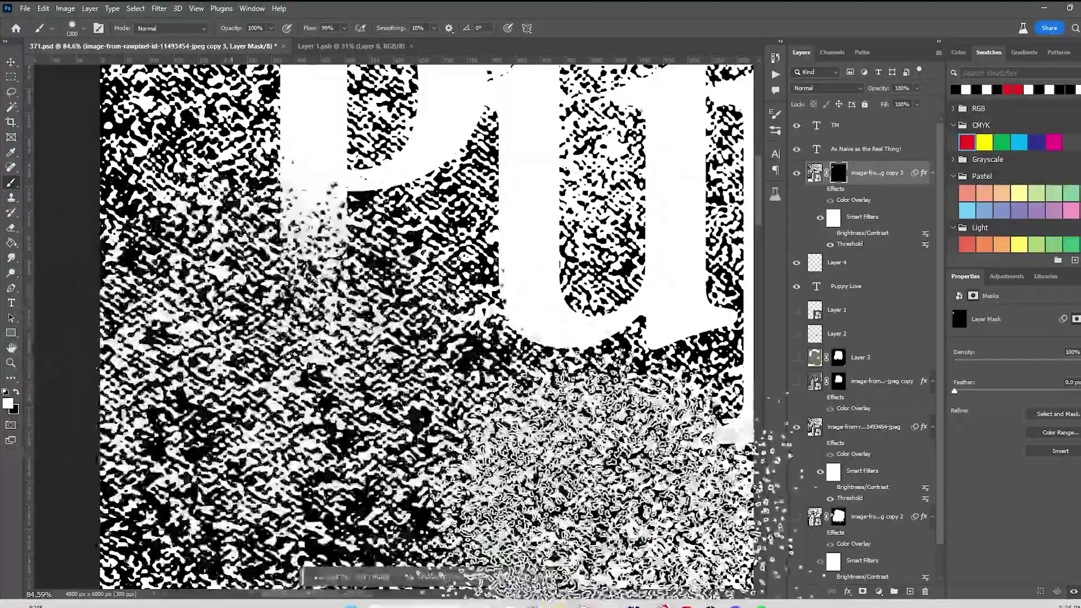
{"action": "left_click", "coordinate": [130, 337]}
Continue painting white on the duplicate photo's mask across the following title letters so the grain erodes their edges
{"action": "scroll", "coordinate": [141, 428], "scroll_direction": "down", "scroll_amount": 2}
{"action": "scroll", "coordinate": [141, 427], "scroll_direction": "up", "scroll_amount": 3}
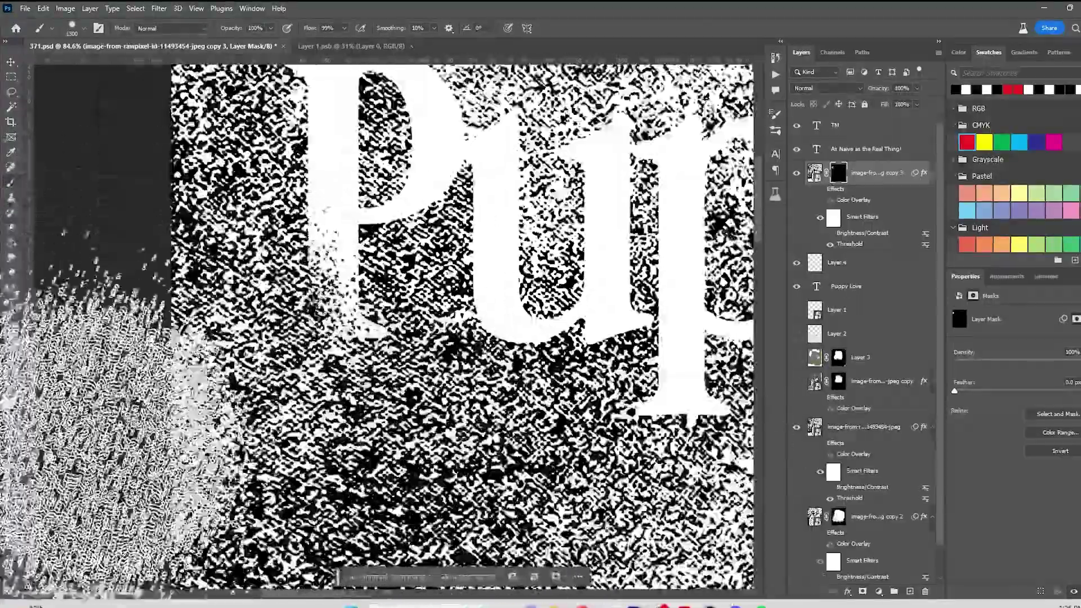
{"action": "scroll", "coordinate": [315, 439], "scroll_direction": "down", "scroll_amount": 5}
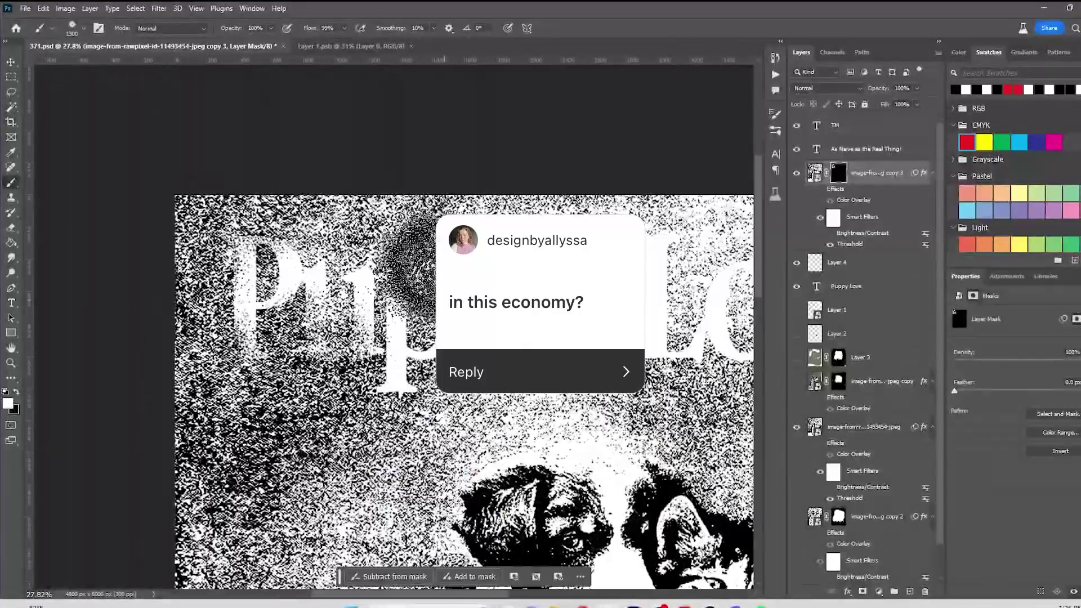
{"action": "left_click_drag", "start_coordinate": [393, 265], "coordinate": [150, 235]}
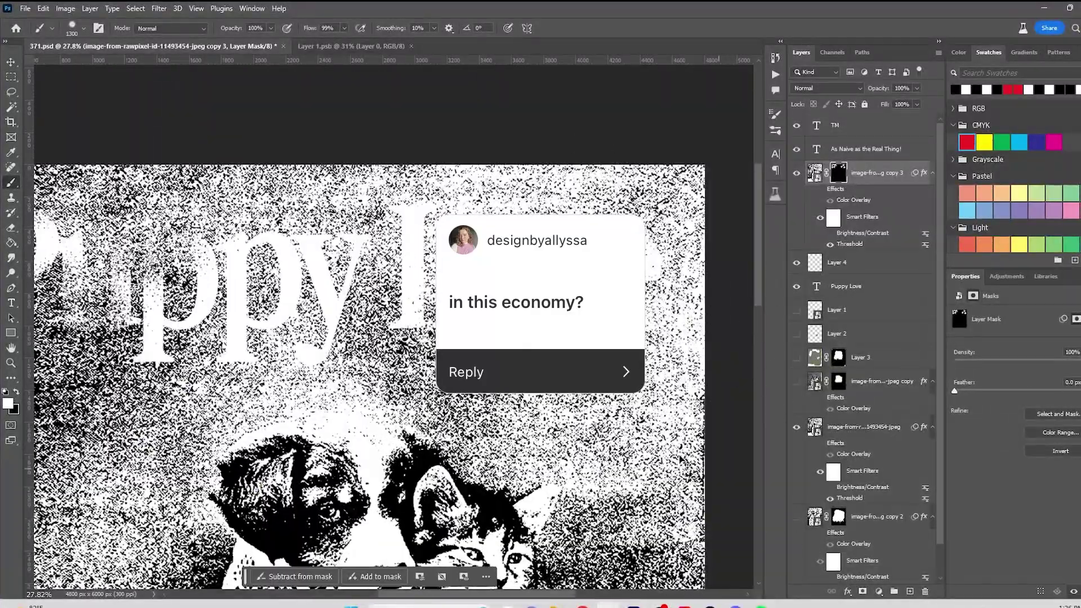
Try out different brush tips on the top image copy's layer mask over the Puppy Love title
{"action": "scroll", "coordinate": [291, 361], "scroll_direction": "left", "scroll_amount": 3}
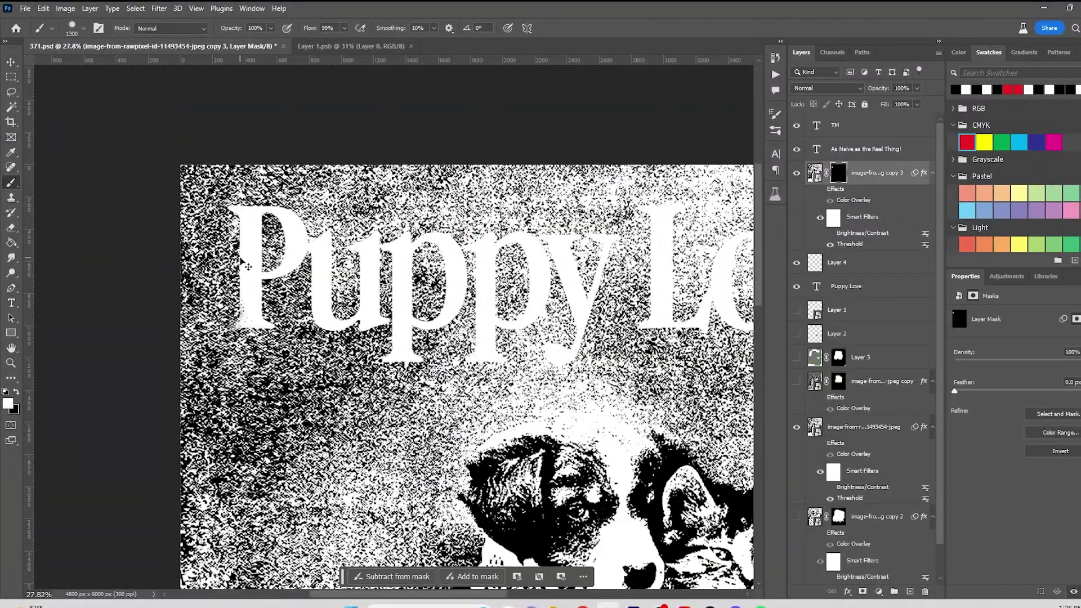
{"action": "left_click", "coordinate": [83, 28]}
{"action": "left_click", "coordinate": [84, 213]}
{"action": "left_click", "coordinate": [158, 332]}
{"action": "key", "text": "ctrl+z"}
{"action": "key", "text": "ctrl+z"}
{"action": "key", "text": "ctrl+shift+z"}
{"action": "left_click", "coordinate": [84, 28]}
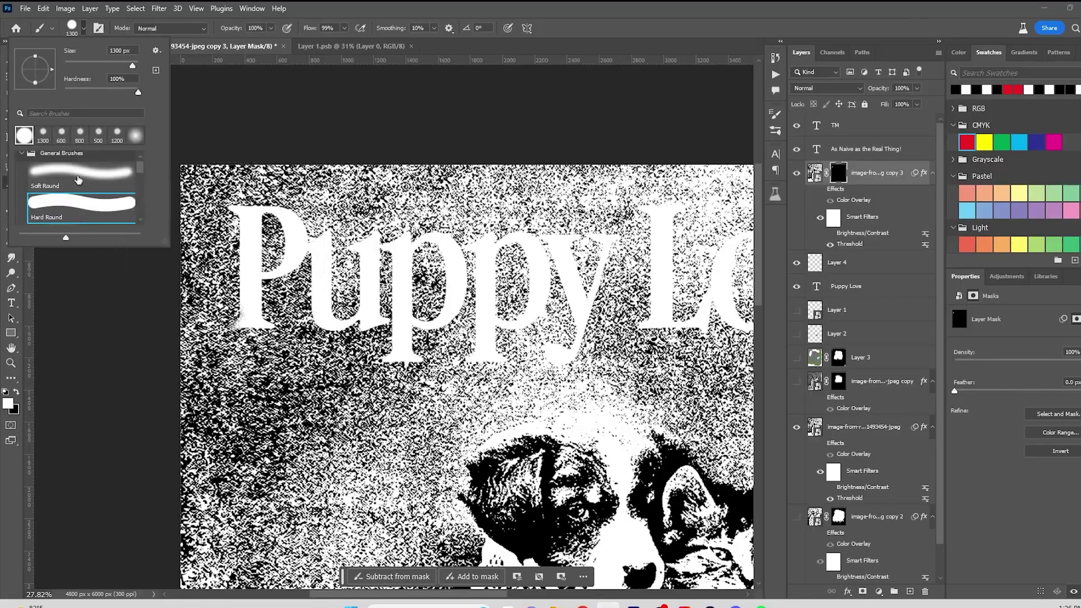
{"action": "left_click", "coordinate": [43, 135]}
{"action": "left_click", "coordinate": [202, 282]}
Paint speckled texture over the Puppy Love title on the top image copy's mask with the 1300 px grainy brush
{"action": "scroll", "coordinate": [184, 240], "scroll_direction": "up", "scroll_amount": 5}
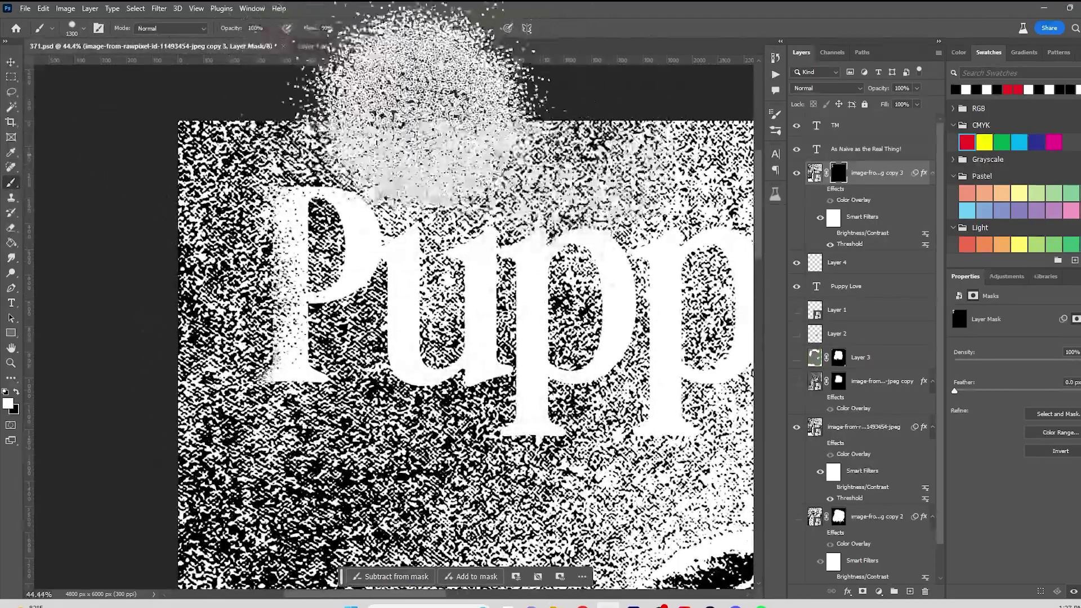
{"action": "left_click", "coordinate": [372, 406]}
{"action": "key", "text": "ctrl+z"}
{"action": "left_click", "coordinate": [507, 338]}
{"action": "scroll", "coordinate": [501, 351], "scroll_direction": "down", "scroll_amount": 8}
{"action": "left_click_drag", "start_coordinate": [501, 352], "coordinate": [278, 350]}
{"action": "left_click", "coordinate": [565, 355]}
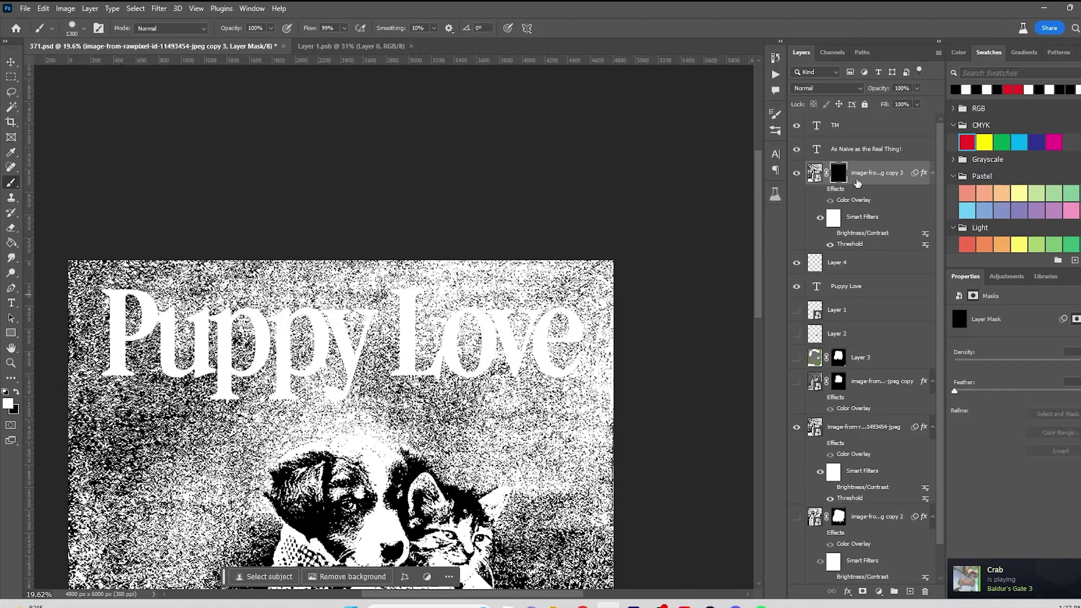
Delete the top image copy layer and fill the Puppy Love title with CMYK red
{"action": "key", "text": "Delete"}
{"action": "left_click", "coordinate": [966, 142]}
{"action": "key", "text": "alt+BackSpace"}
{"action": "scroll", "coordinate": [417, 388], "scroll_direction": "down", "scroll_amount": 10}
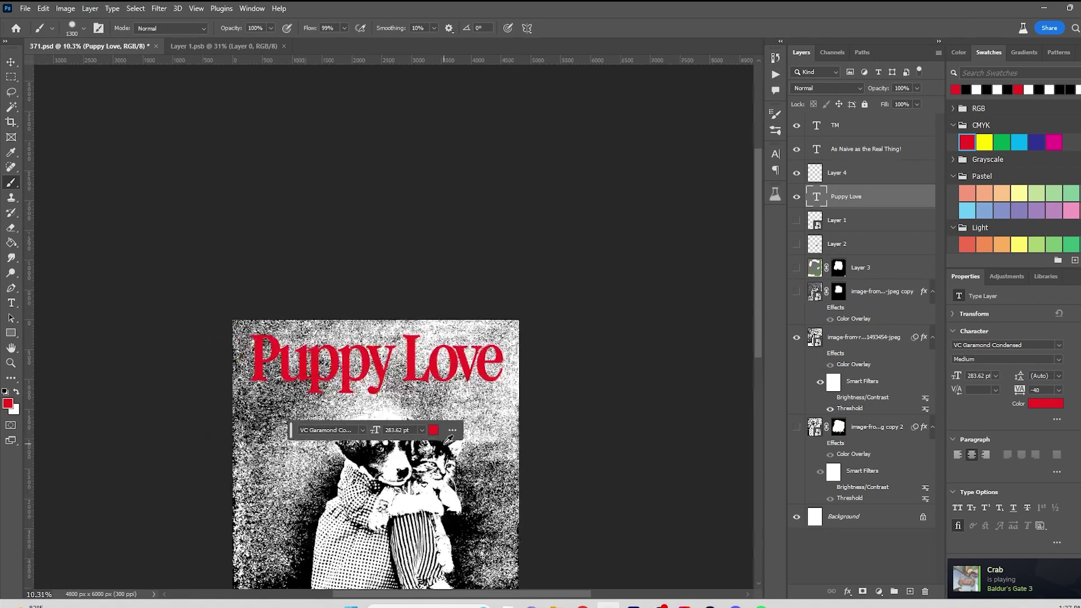
Move the red Puppy Love title from above the animals down to the poster's lower edge, beside the tagline
{"action": "left_click", "coordinate": [11, 62]}
{"action": "scroll", "coordinate": [445, 401], "scroll_direction": "up", "scroll_amount": 3}
{"action": "scroll", "coordinate": [445, 401], "scroll_direction": "up", "scroll_amount": 1}
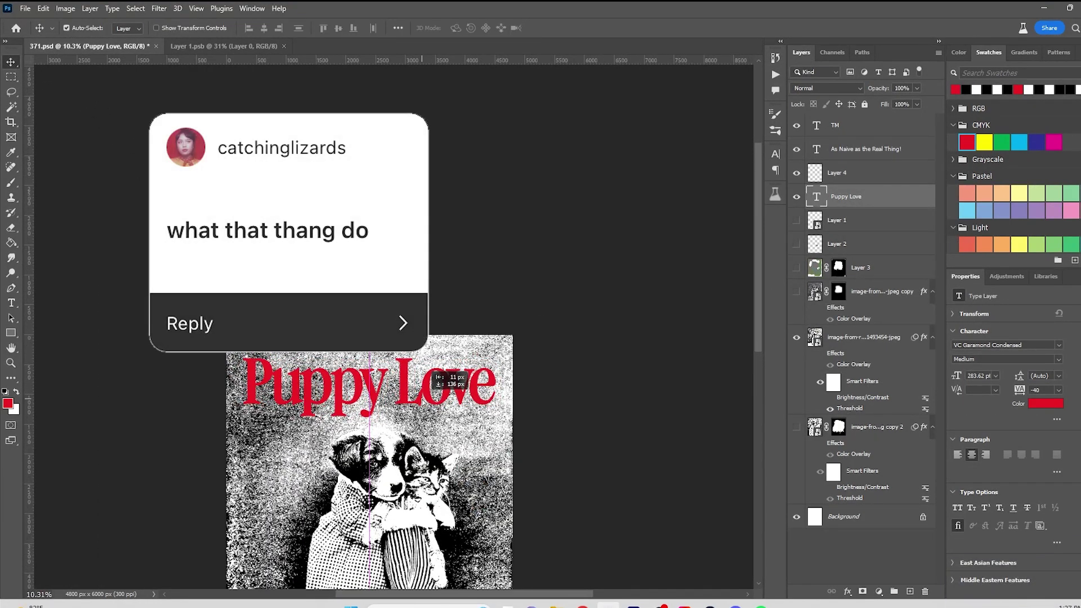
{"action": "left_click_drag", "start_coordinate": [505, 451], "coordinate": [522, 292]}
{"action": "left_click_drag", "start_coordinate": [410, 501], "coordinate": [410, 501]}
{"action": "left_click_drag", "start_coordinate": [410, 427], "coordinate": [410, 372]}
Enlarge the puppy and kitten image to about 5393 by 7036 px and reposition it on the poster
{"action": "key", "text": "ctrl+t"}
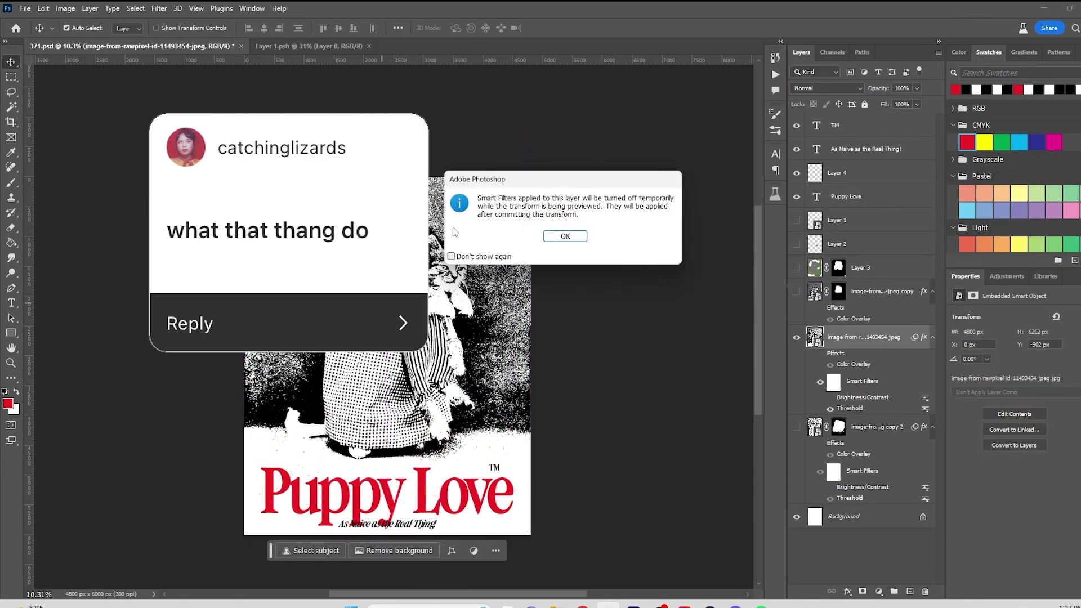
{"action": "key", "text": "Return"}
{"action": "left_click_drag", "start_coordinate": [387, 123], "coordinate": [392, 98]}
{"action": "left_click_drag", "start_coordinate": [235, 297], "coordinate": [259, 313]}
{"action": "key", "text": "Return"}
Scale down the Puppy Love title and position it in the white area at the poster's lower edge
{"action": "scroll", "coordinate": [392, 505], "scroll_direction": "up", "scroll_amount": 5}
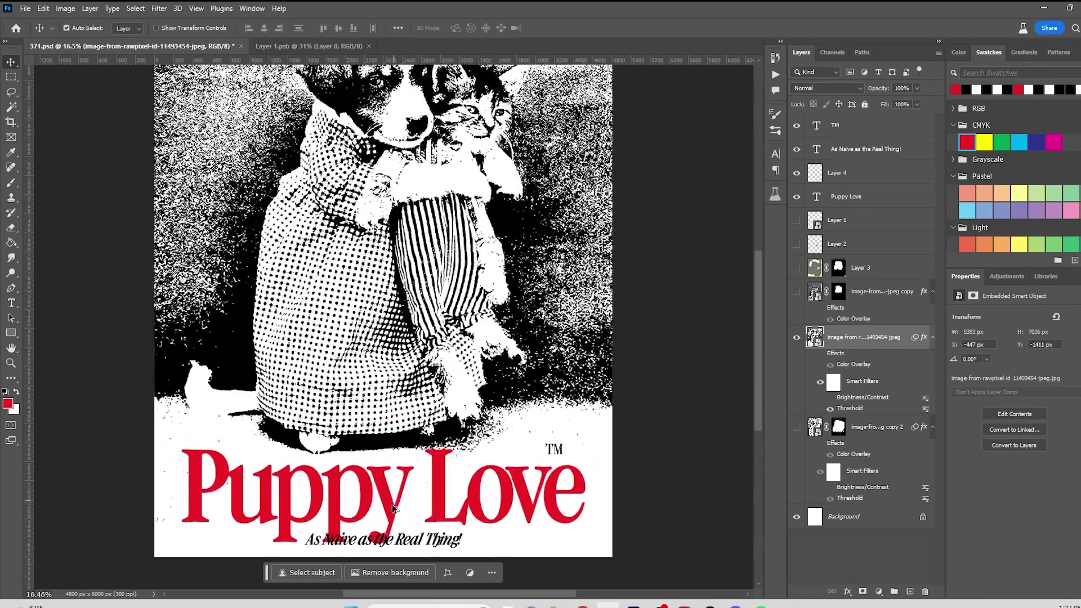
{"action": "left_click", "coordinate": [392, 508]}
{"action": "key", "text": "ctrl+t"}
{"action": "left_click_drag", "start_coordinate": [383, 558], "coordinate": [378, 522]}
{"action": "left_click_drag", "start_coordinate": [422, 491], "coordinate": [422, 501]}
Undo the stray drag and lock the puppy and kitten image layer
{"action": "left_click_drag", "start_coordinate": [417, 543], "coordinate": [511, 493]}
{"action": "key", "text": "ctrl+z"}
{"action": "left_click", "coordinate": [871, 343]}
{"action": "key", "text": "ctrl+/"}
Tuck the tagline under the title's right end and scale both together to about 3736 px wide, centred on the poster
{"action": "left_click_drag", "start_coordinate": [350, 534], "coordinate": [472, 499]}
{"action": "left_click_drag", "start_coordinate": [383, 465], "coordinate": [383, 449]}
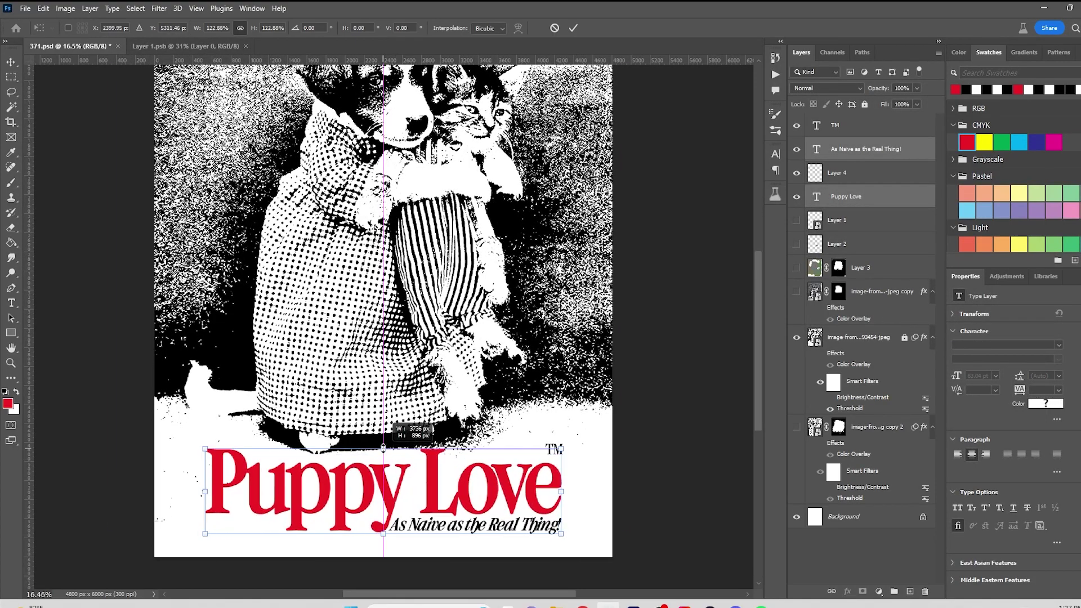
{"action": "left_click_drag", "start_coordinate": [386, 493], "coordinate": [385, 498]}
{"action": "key", "text": "Return"}
Move the TM mark to the upper right end of the title and save the poster
{"action": "left_click_drag", "start_coordinate": [559, 452], "coordinate": [567, 462]}
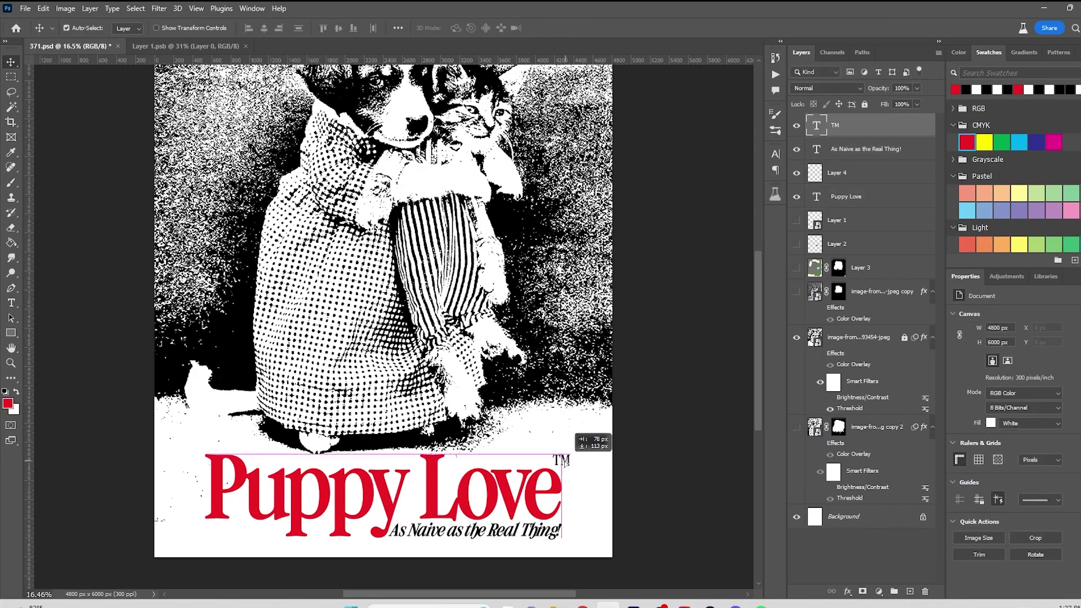
{"action": "left_click", "coordinate": [575, 442]}
{"action": "scroll", "coordinate": [478, 315], "scroll_direction": "down", "scroll_amount": 5}
{"action": "key", "text": "ctrl+s"}
Examine the poster's artwork and lettering up close and as a whole
{"action": "scroll", "coordinate": [383, 321], "scroll_direction": "up", "scroll_amount": 6}
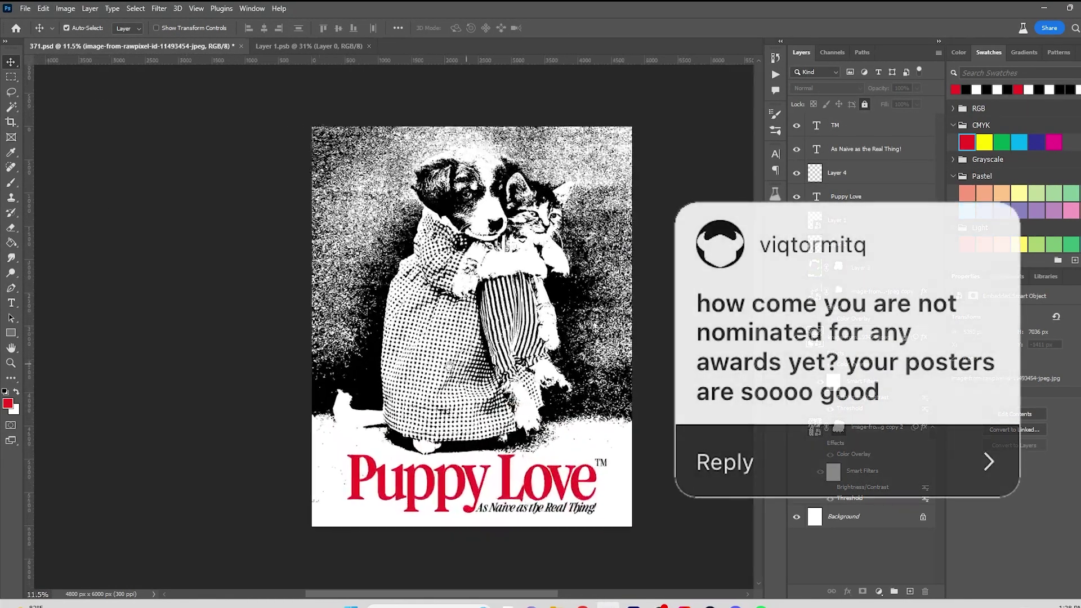
{"action": "scroll", "coordinate": [501, 405], "scroll_direction": "down", "scroll_amount": 3}
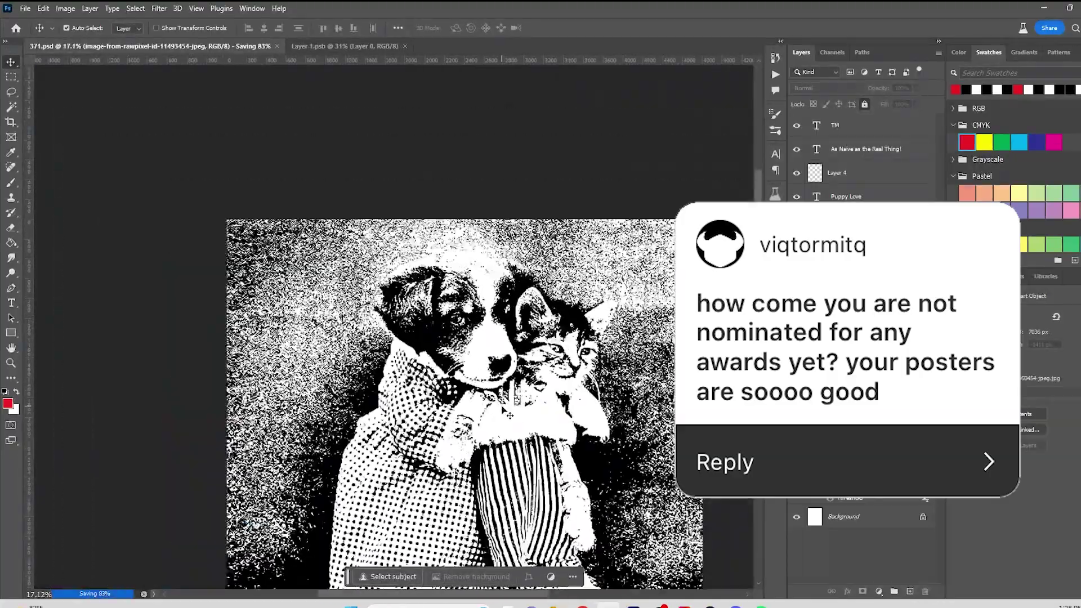
{"action": "left_click_drag", "start_coordinate": [501, 406], "coordinate": [344, 318]}
{"action": "scroll", "coordinate": [344, 317], "scroll_direction": "down", "scroll_amount": 3}
{"action": "left_click_drag", "start_coordinate": [220, 474], "coordinate": [335, 365]}
{"action": "scroll", "coordinate": [335, 365], "scroll_direction": "up", "scroll_amount": 4}
{"action": "scroll", "coordinate": [335, 366], "scroll_direction": "down", "scroll_amount": 4}
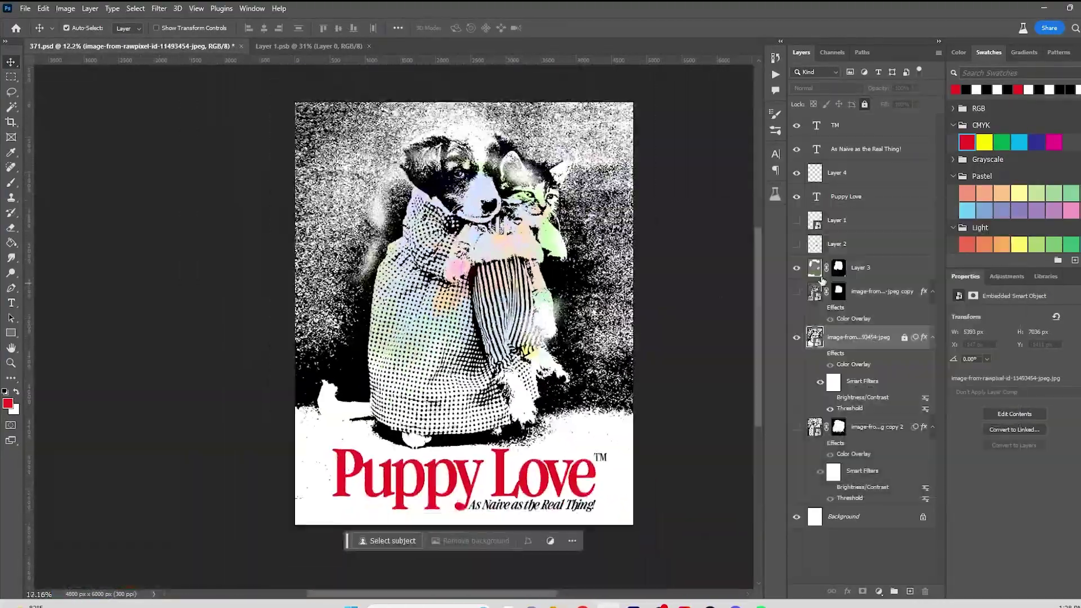
Remove the mask from Layer 3 and delete that pastel colour layer
{"action": "left_click", "coordinate": [838, 268]}
{"action": "key", "text": "Delete"}
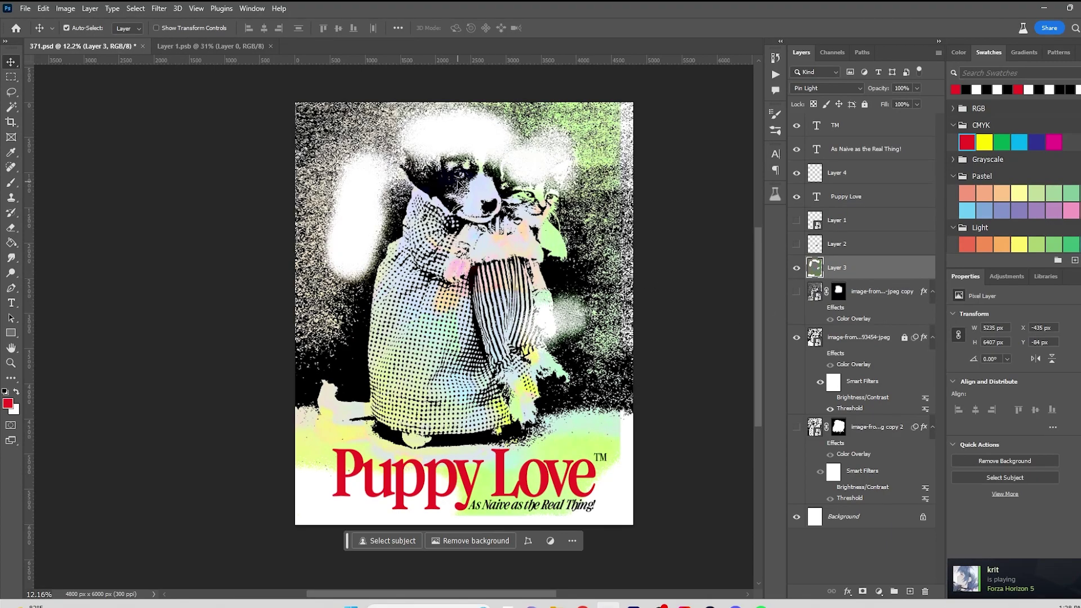
{"action": "scroll", "coordinate": [461, 185], "scroll_direction": "up", "scroll_amount": 2}
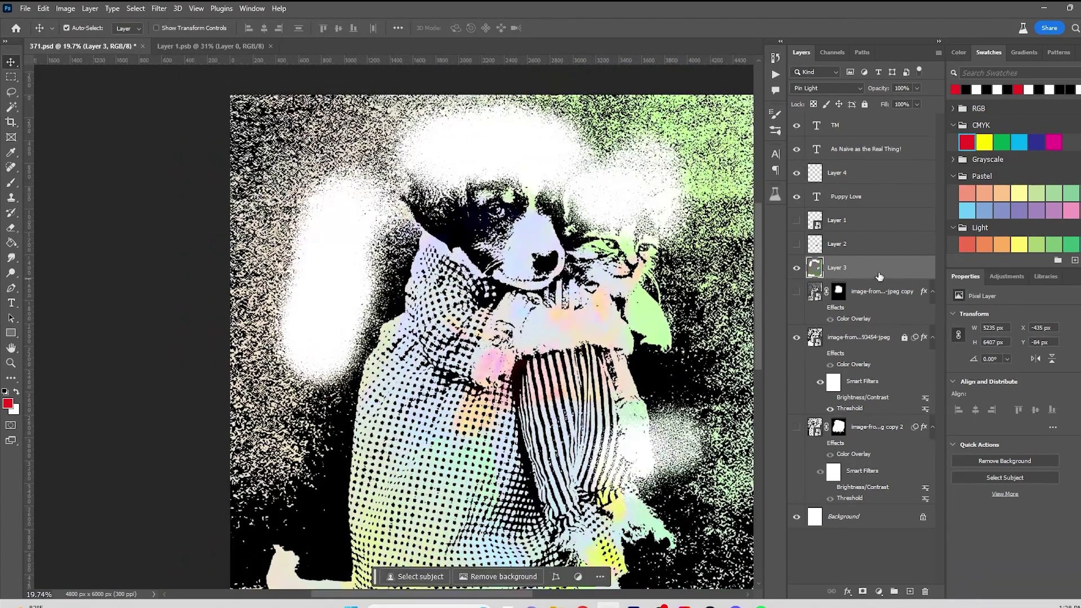
{"action": "key", "text": "Delete"}
Duplicate the thresholded image layer, hiding the original and clearing the copy's smart filters
{"action": "left_click", "coordinate": [795, 313]}
{"action": "left_click", "coordinate": [796, 313]}
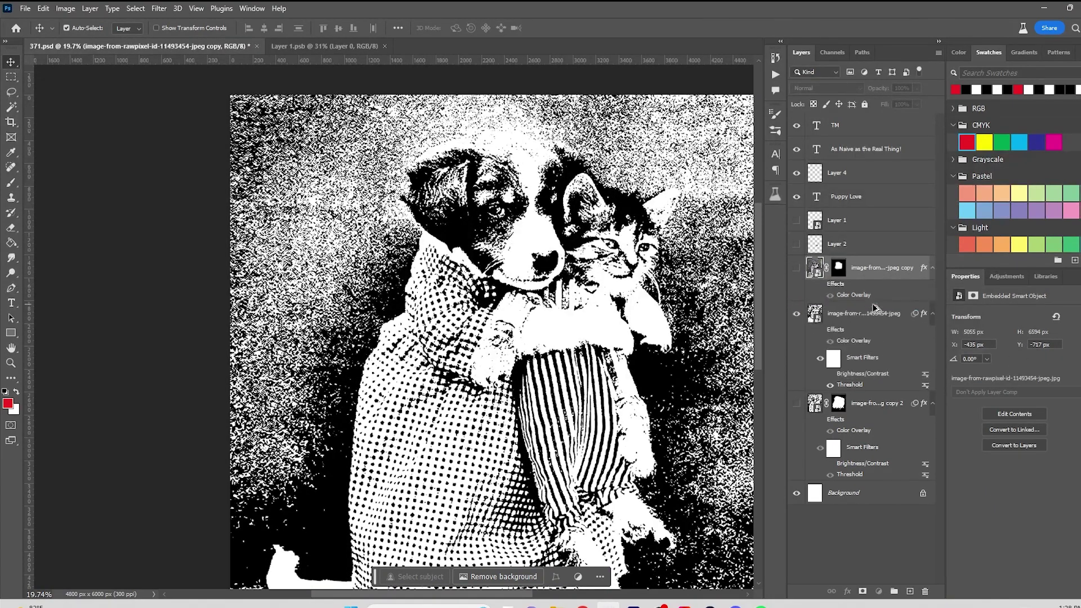
{"action": "left_click_drag", "start_coordinate": [874, 307], "coordinate": [873, 307]}
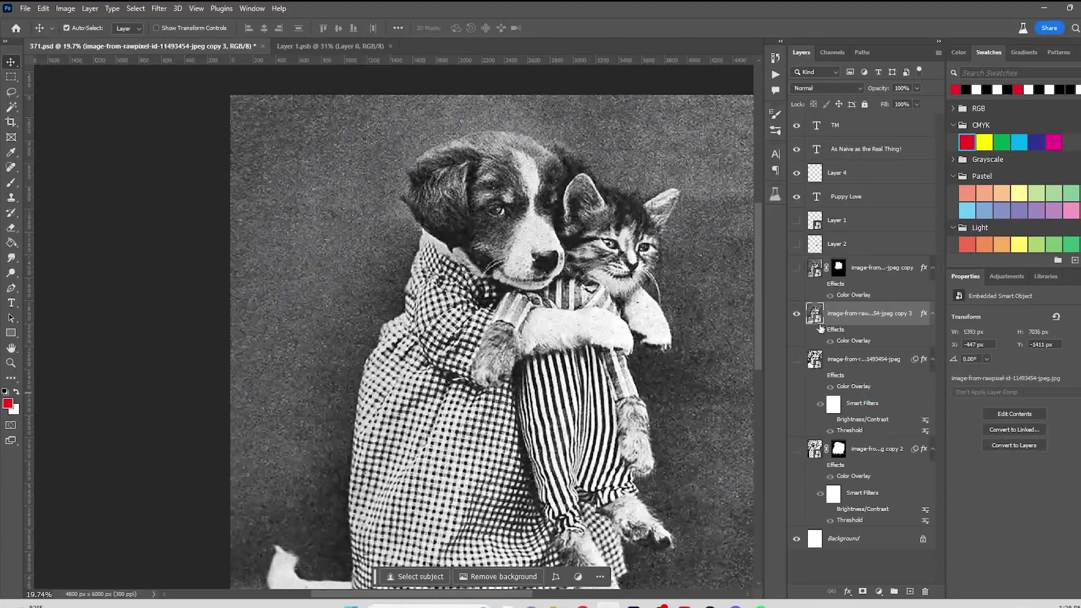
Add a layer mask to the new image copy and hide its lower edge behind the title with the 1300 px grainy brush
{"action": "scroll", "coordinate": [498, 250], "scroll_direction": "down", "scroll_amount": 3}
{"action": "scroll", "coordinate": [497, 250], "scroll_direction": "up", "scroll_amount": 1}
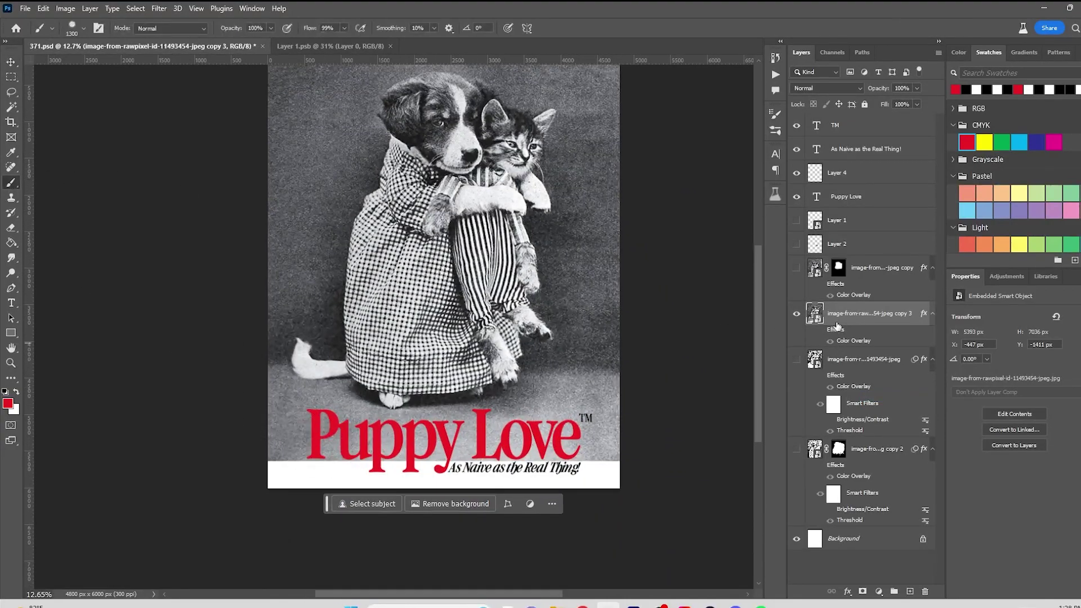
{"action": "left_click", "coordinate": [862, 591]}
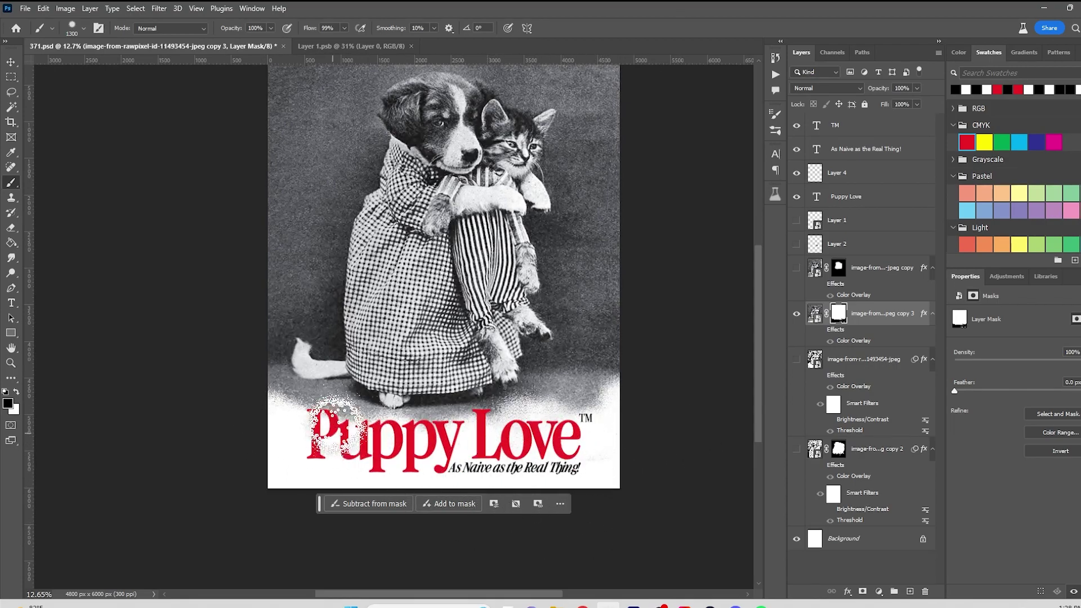
{"action": "scroll", "coordinate": [309, 431], "scroll_direction": "down", "scroll_amount": 5}
{"action": "scroll", "coordinate": [309, 432], "scroll_direction": "up", "scroll_amount": 3}
{"action": "scroll", "coordinate": [310, 427], "scroll_direction": "up", "scroll_amount": 4}
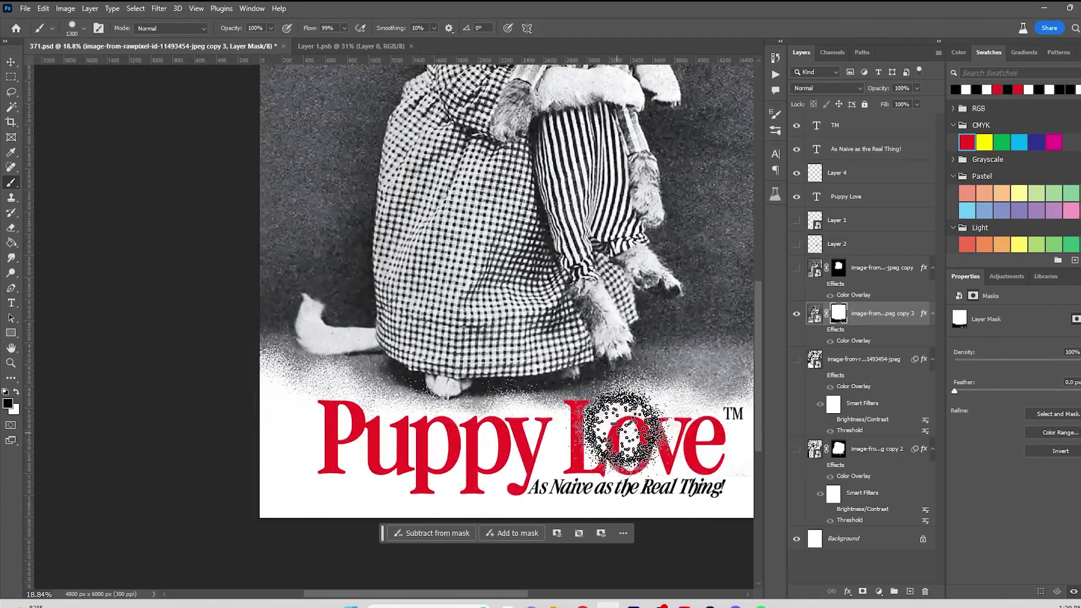
{"action": "scroll", "coordinate": [668, 472], "scroll_direction": "down", "scroll_amount": 3}
Paint white on the mask to restore the floor beneath the puppy's dress and feet
{"action": "key", "text": "x"}
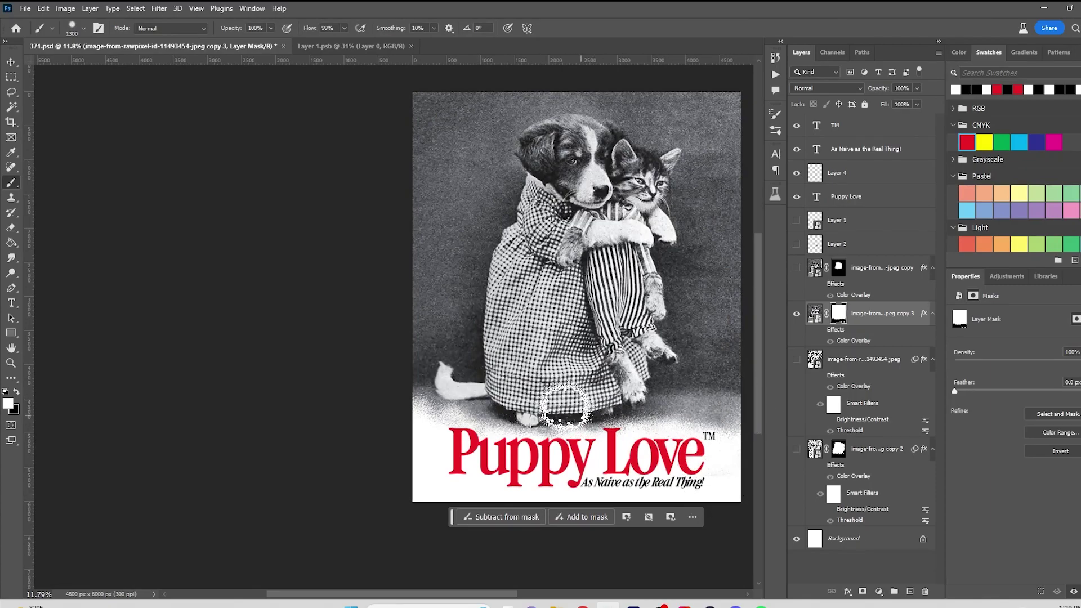
{"action": "scroll", "coordinate": [465, 400], "scroll_direction": "down", "scroll_amount": 3}
{"action": "left_click_drag", "start_coordinate": [613, 397], "coordinate": [342, 381]}
{"action": "scroll", "coordinate": [236, 337], "scroll_direction": "up", "scroll_amount": 4}
{"action": "left_click_drag", "start_coordinate": [209, 297], "coordinate": [362, 350]}
{"action": "scroll", "coordinate": [361, 350], "scroll_direction": "down", "scroll_amount": 4}
{"action": "scroll", "coordinate": [363, 345], "scroll_direction": "down", "scroll_amount": 1}
{"action": "scroll", "coordinate": [363, 344], "scroll_direction": "up", "scroll_amount": 2}
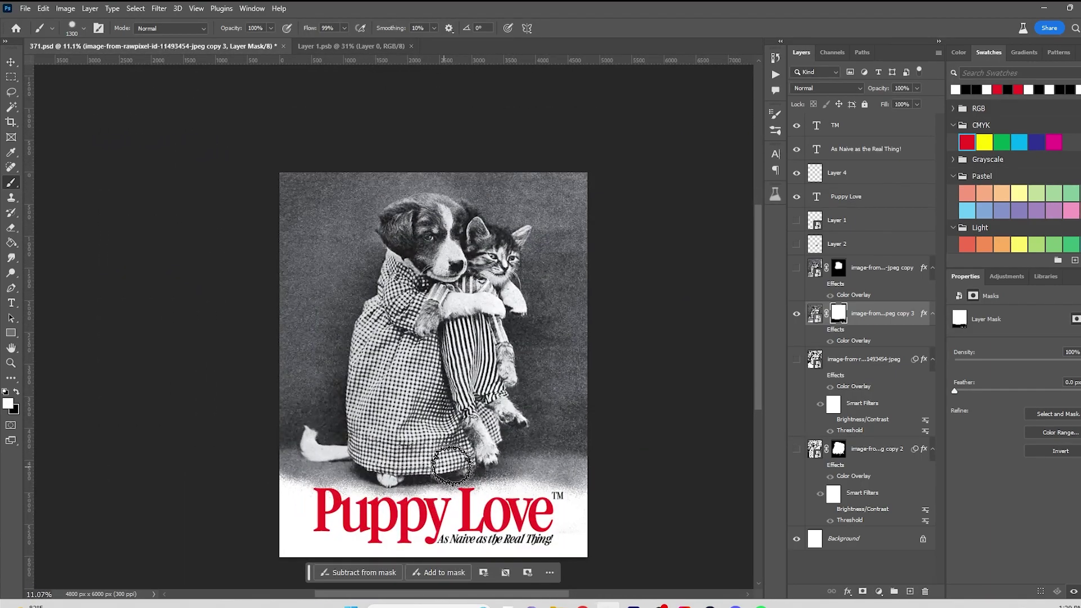
{"action": "mouse_move", "coordinate": [313, 343]}
{"action": "left_mouse_down"}
{"action": "mouse_move", "coordinate": [374, 234]}
{"action": "mouse_move", "coordinate": [277, 193]}
{"action": "left_mouse_up"}
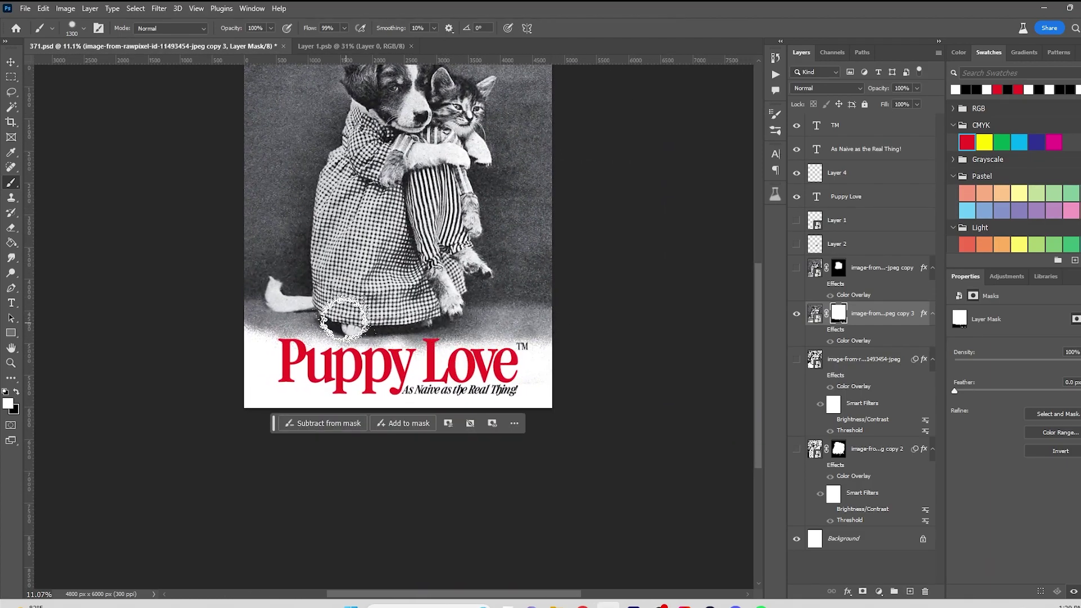
Paint black on the mask to clean up leftover specks around the tagline and below the title
{"action": "scroll", "coordinate": [377, 281], "scroll_direction": "down", "scroll_amount": 2}
{"action": "scroll", "coordinate": [377, 281], "scroll_direction": "up", "scroll_amount": 2}
{"action": "scroll", "coordinate": [361, 348], "scroll_direction": "down", "scroll_amount": 3}
{"action": "scroll", "coordinate": [347, 423], "scroll_direction": "up", "scroll_amount": 2}
{"action": "scroll", "coordinate": [347, 422], "scroll_direction": "up", "scroll_amount": 4}
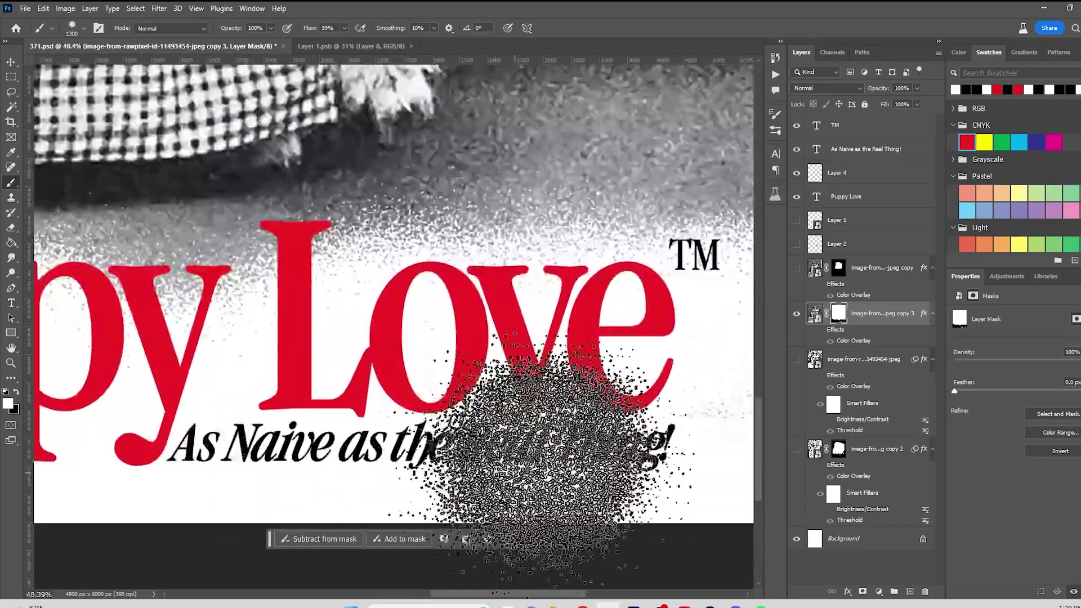
{"action": "key", "text": "x"}
{"action": "left_click_drag", "start_coordinate": [598, 497], "coordinate": [731, 507]}
{"action": "scroll", "coordinate": [732, 506], "scroll_direction": "down", "scroll_amount": 1}
{"action": "left_click_drag", "start_coordinate": [185, 237], "coordinate": [397, 304]}
Restore the area around the puppy's foot and remove the layer mask from the image copy
{"action": "key", "text": "x"}
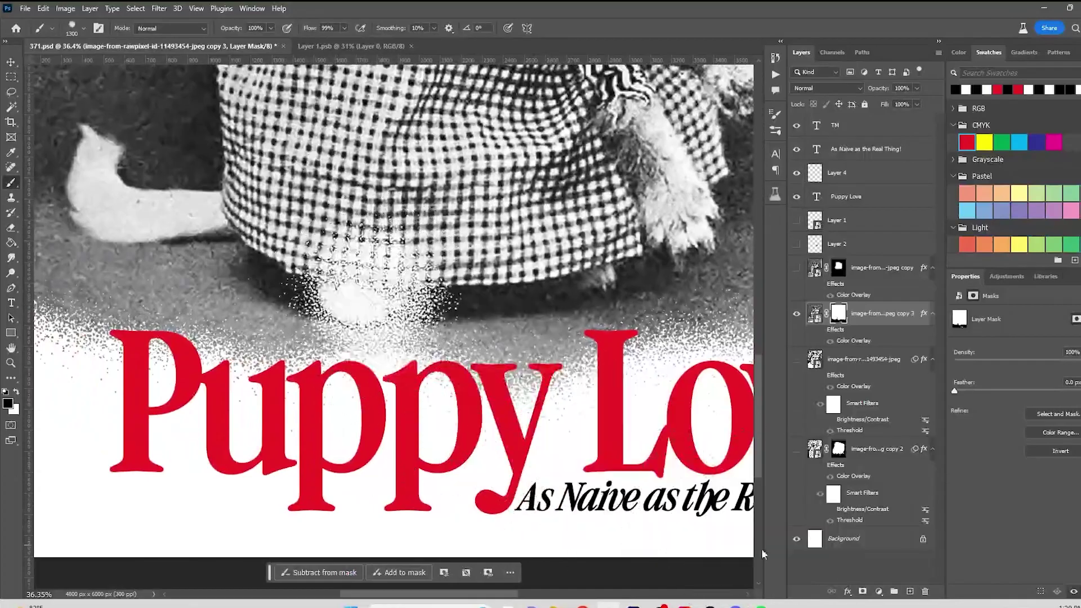
{"action": "scroll", "coordinate": [394, 409], "scroll_direction": "down", "scroll_amount": 2}
{"action": "scroll", "coordinate": [395, 409], "scroll_direction": "down", "scroll_amount": 3}
{"action": "scroll", "coordinate": [422, 337], "scroll_direction": "up", "scroll_amount": 3}
{"action": "key", "text": "Delete"}
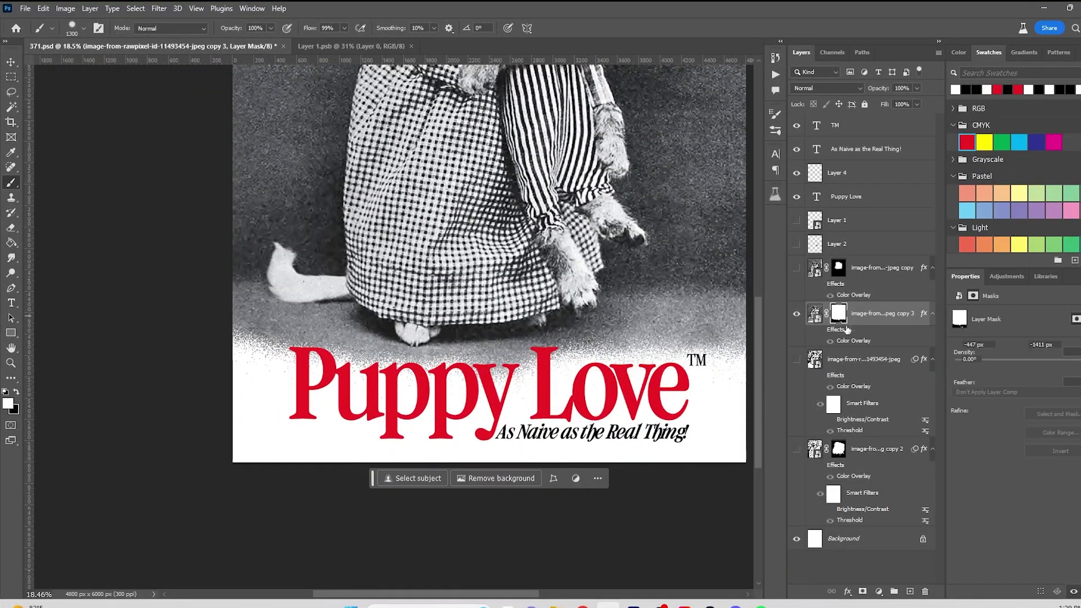
Open Neural Filters for the greyscale image copy and enable the Colorize filter
{"action": "left_click", "coordinate": [11, 61]}
{"action": "left_click", "coordinate": [153, 8]}
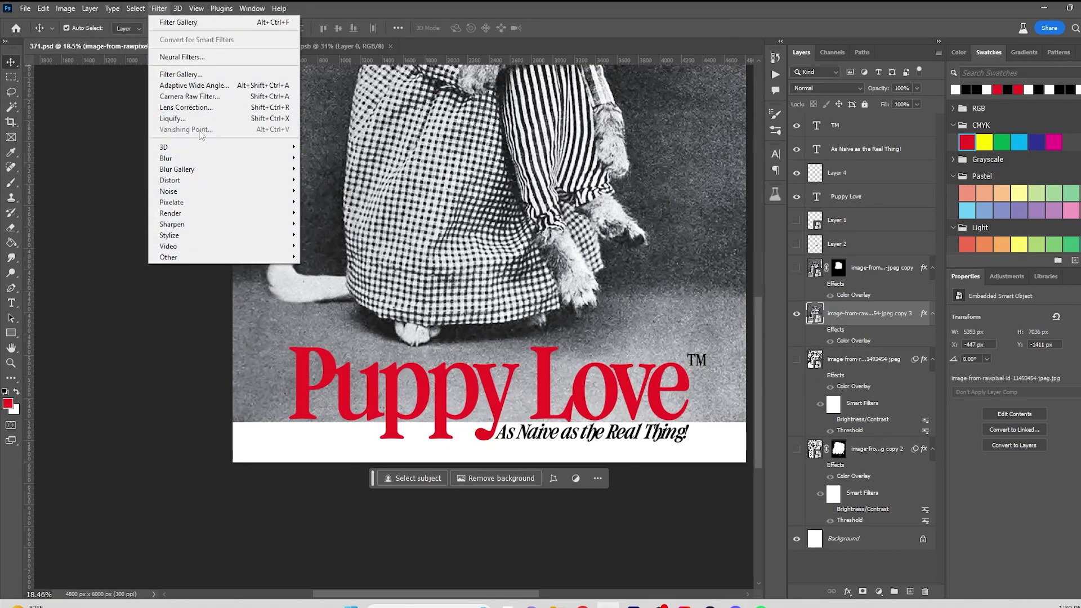
{"action": "left_click", "coordinate": [182, 57]}
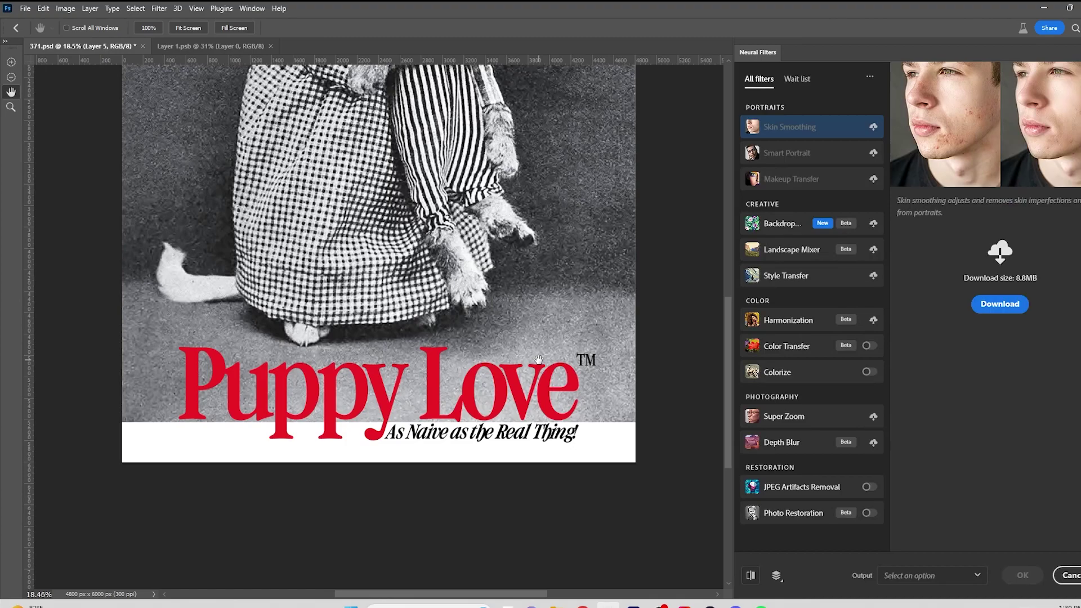
{"action": "left_click", "coordinate": [873, 376]}
{"action": "left_click", "coordinate": [872, 375]}
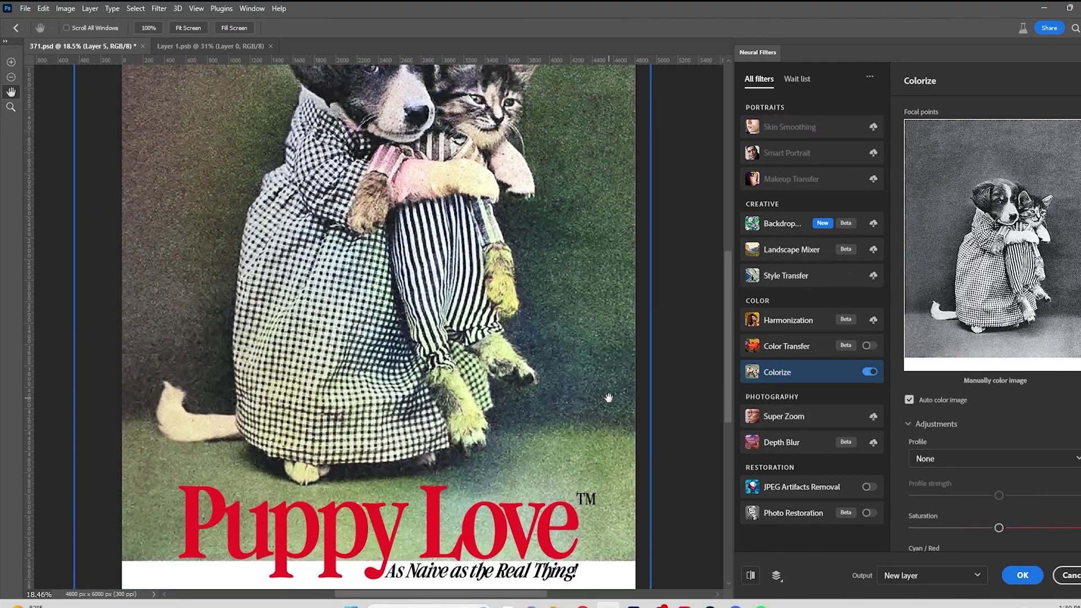
Shift the Colorize balance slightly toward cyan, magenta and yellow, and raise the color artifact reduction
{"action": "scroll", "coordinate": [997, 474], "scroll_direction": "down", "scroll_amount": 1}
{"action": "scroll", "coordinate": [998, 475], "scroll_direction": "down", "scroll_amount": 3}
{"action": "left_click_drag", "start_coordinate": [975, 357], "coordinate": [967, 327]}
{"action": "mouse_move", "coordinate": [999, 390]}
{"action": "left_mouse_down"}
{"action": "mouse_move", "coordinate": [967, 391]}
{"action": "mouse_move", "coordinate": [1007, 391]}
{"action": "mouse_move", "coordinate": [988, 393]}
{"action": "left_mouse_up"}
{"action": "left_click_drag", "start_coordinate": [912, 421], "coordinate": [957, 421]}
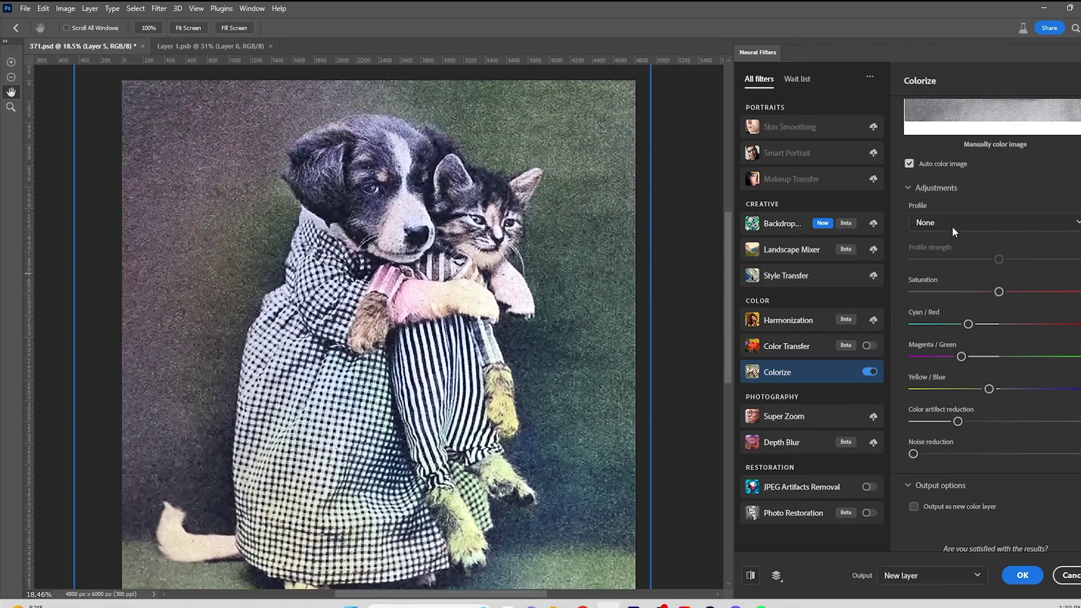
Set the Colorize profile to Retro light yellow and output the colorized image to a new layer
{"action": "left_click", "coordinate": [951, 226]}
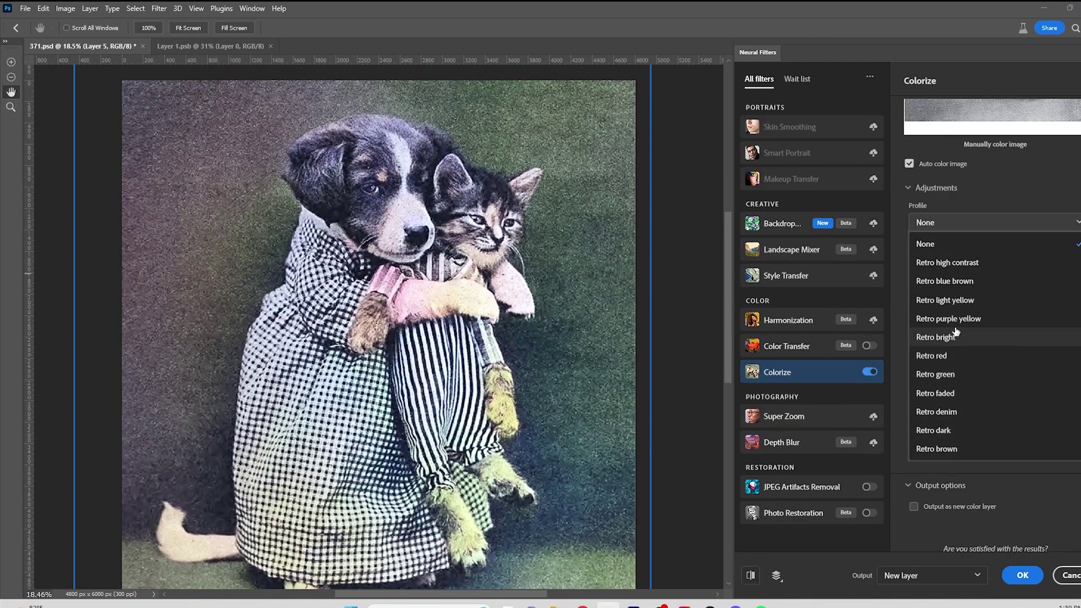
{"action": "left_click", "coordinate": [955, 304]}
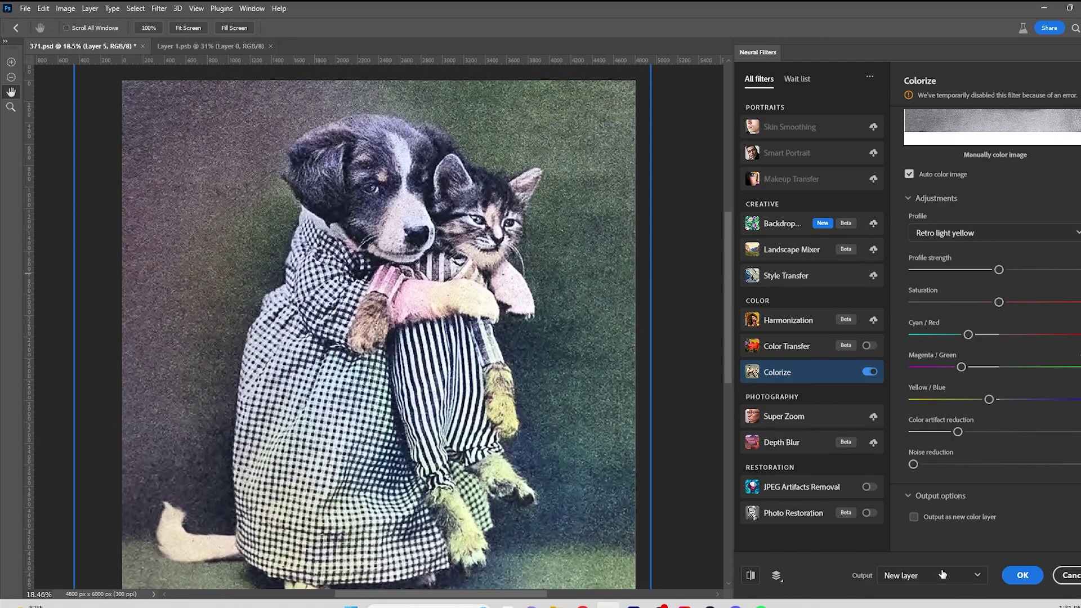
{"action": "left_click", "coordinate": [946, 575]}
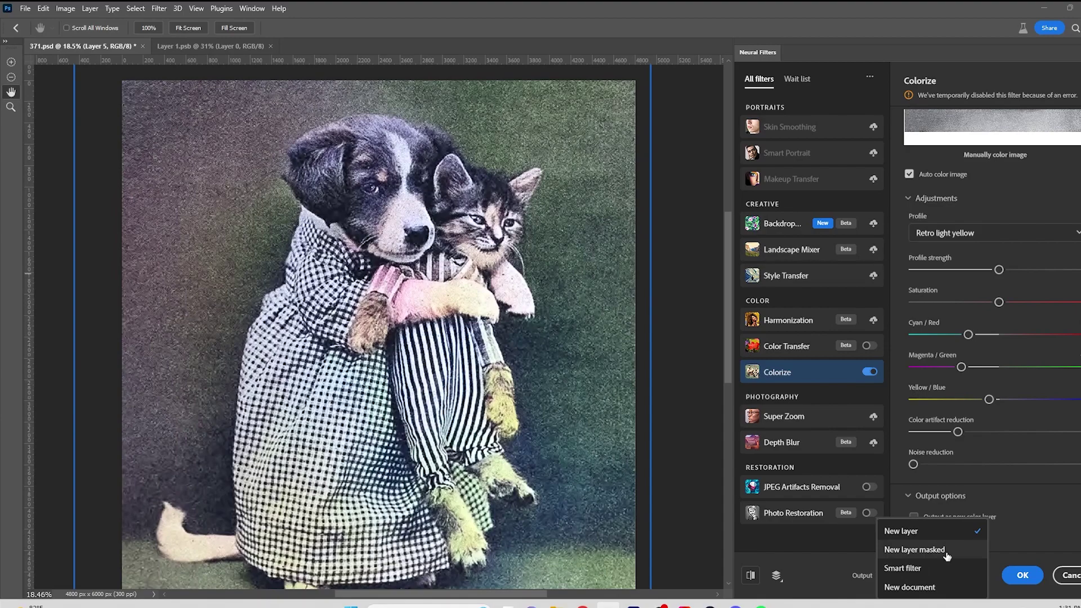
{"action": "left_click", "coordinate": [946, 555]}
{"action": "left_click", "coordinate": [1022, 575]}
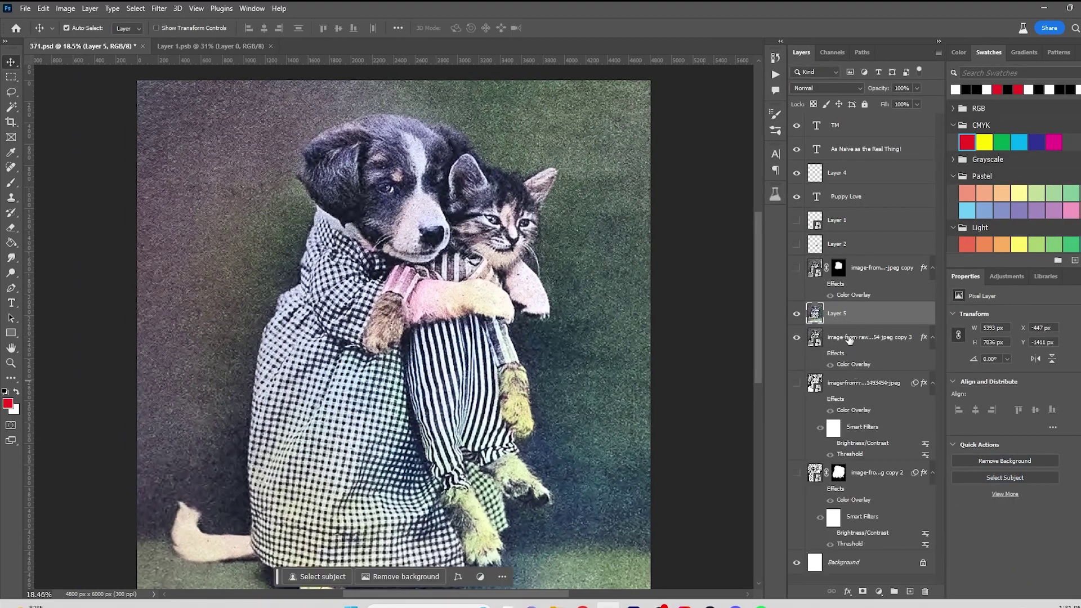
{"action": "scroll", "coordinate": [586, 353], "scroll_direction": "down", "scroll_amount": 3}
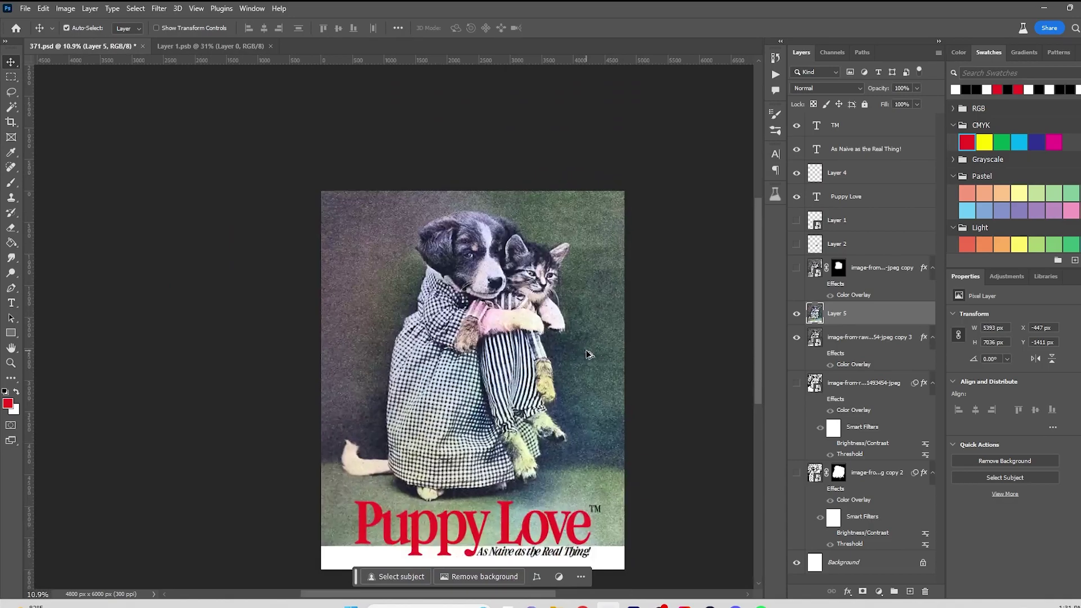
Try reducing the colorized layer's saturation to -52 with Hue/Saturation
{"action": "left_click_drag", "start_coordinate": [585, 352], "coordinate": [490, 367]}
{"action": "scroll", "coordinate": [390, 294], "scroll_direction": "down", "scroll_amount": 5}
{"action": "scroll", "coordinate": [356, 277], "scroll_direction": "up", "scroll_amount": 9}
{"action": "scroll", "coordinate": [555, 392], "scroll_direction": "down", "scroll_amount": 2}
{"action": "left_click_drag", "start_coordinate": [555, 392], "coordinate": [422, 230]}
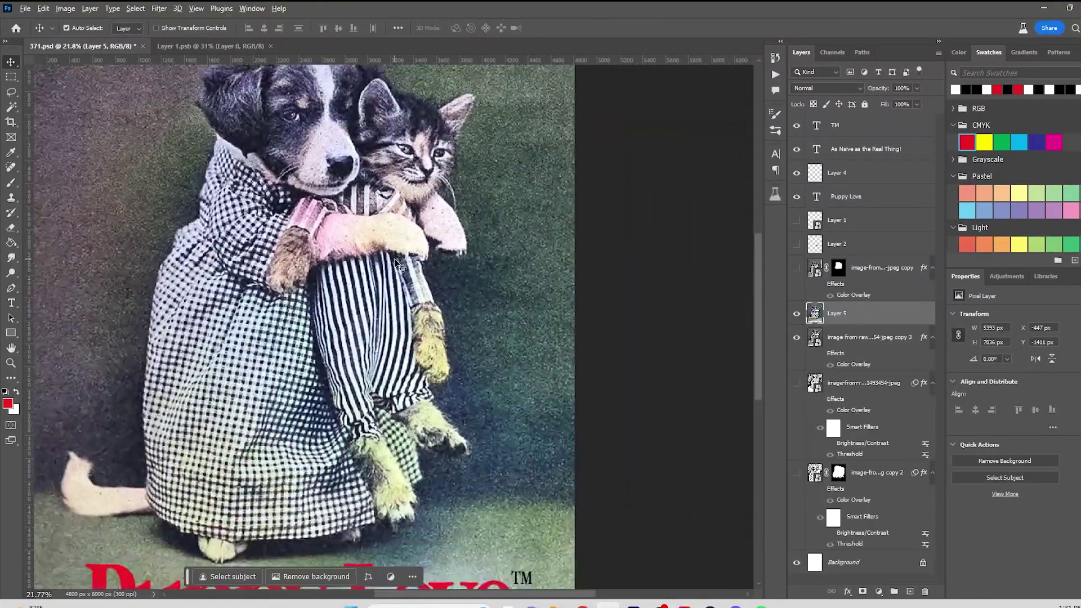
{"action": "scroll", "coordinate": [169, 186], "scroll_direction": "down", "scroll_amount": 1}
{"action": "left_click", "coordinate": [64, 8]}
{"action": "mouse_move", "coordinate": [83, 40]}
{"action": "left_click", "coordinate": [226, 102]}
{"action": "left_click_drag", "start_coordinate": [777, 209], "coordinate": [749, 210]}
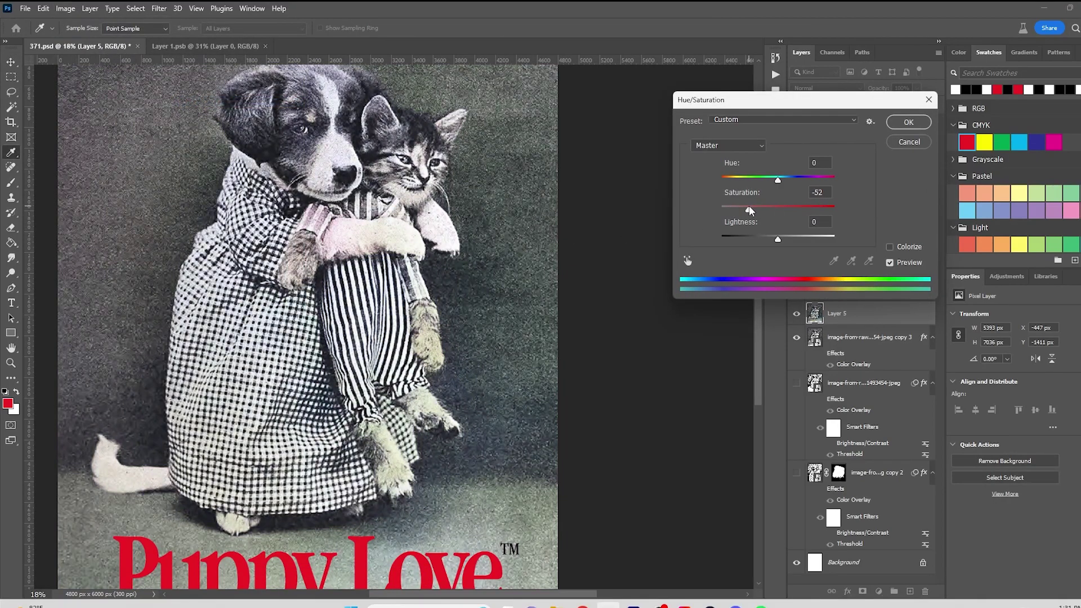
{"action": "key", "text": "Return"}
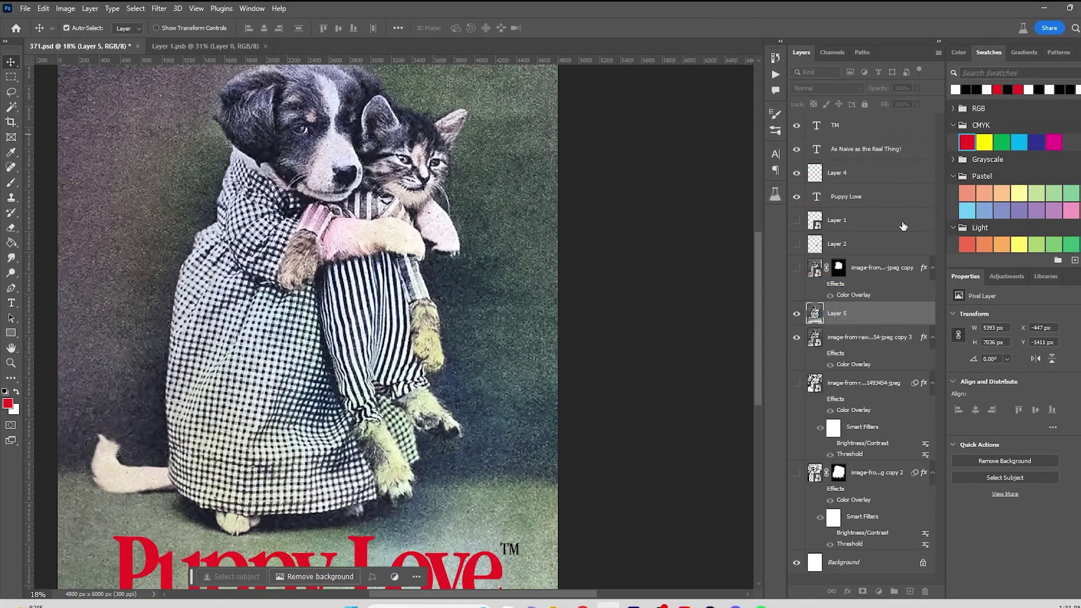
Apply a Gaussian Blur to the colorized layer and set its blend mode to Color
{"action": "left_click_drag", "start_coordinate": [587, 321], "coordinate": [667, 326]}
{"action": "left_click", "coordinate": [134, 10]}
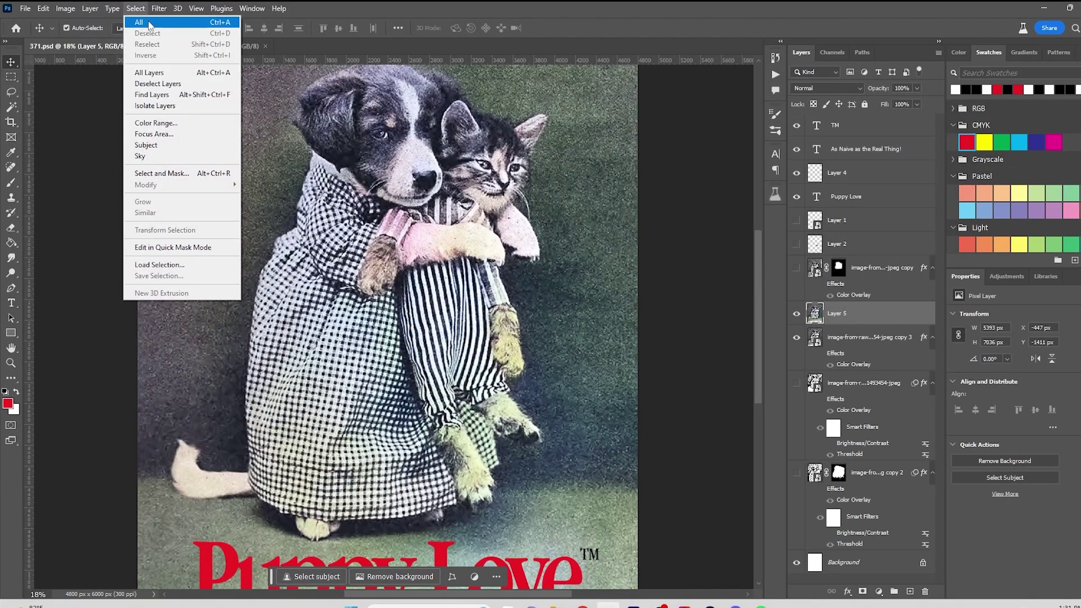
{"action": "mouse_move", "coordinate": [219, 164]}
{"action": "left_click", "coordinate": [331, 202]}
{"action": "left_click_drag", "start_coordinate": [817, 321], "coordinate": [805, 331]}
{"action": "left_click", "coordinate": [897, 170]}
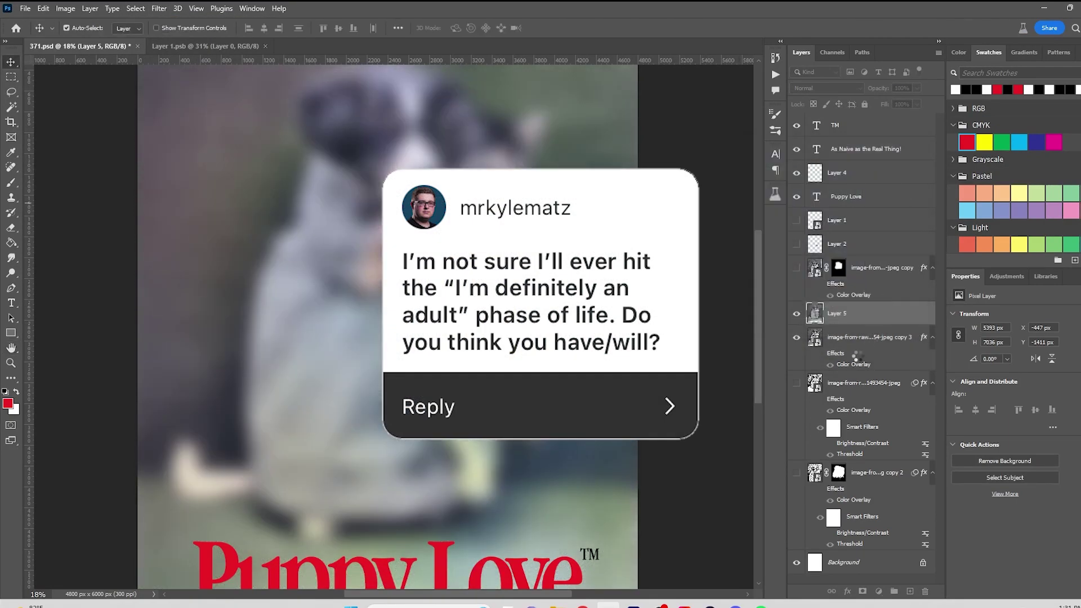
{"action": "left_click", "coordinate": [825, 88]}
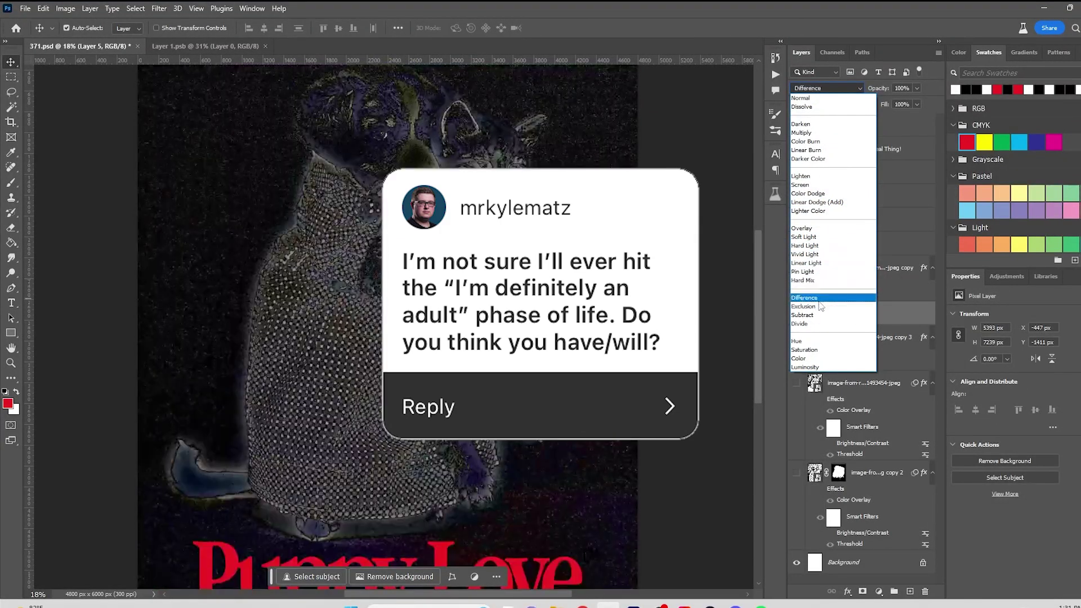
{"action": "left_click", "coordinate": [817, 358]}
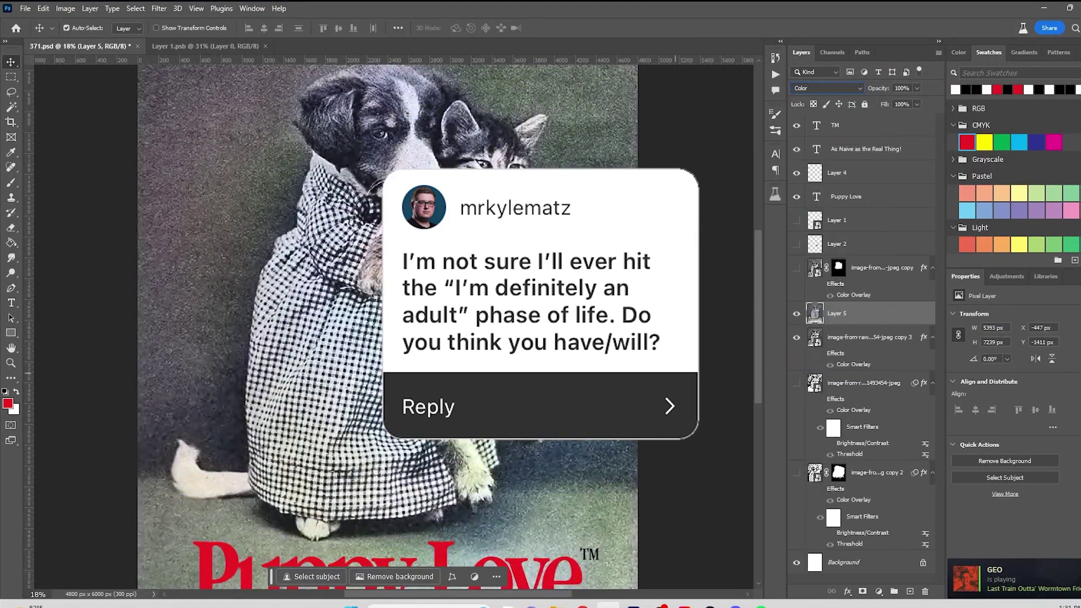
Hide the greyscale copy, show the threshold image, and try other blend modes on the colorized layer before returning it to Color
{"action": "scroll", "coordinate": [827, 368], "scroll_direction": "down", "scroll_amount": 2}
{"action": "left_click", "coordinate": [796, 338]}
{"action": "left_click", "coordinate": [796, 383]}
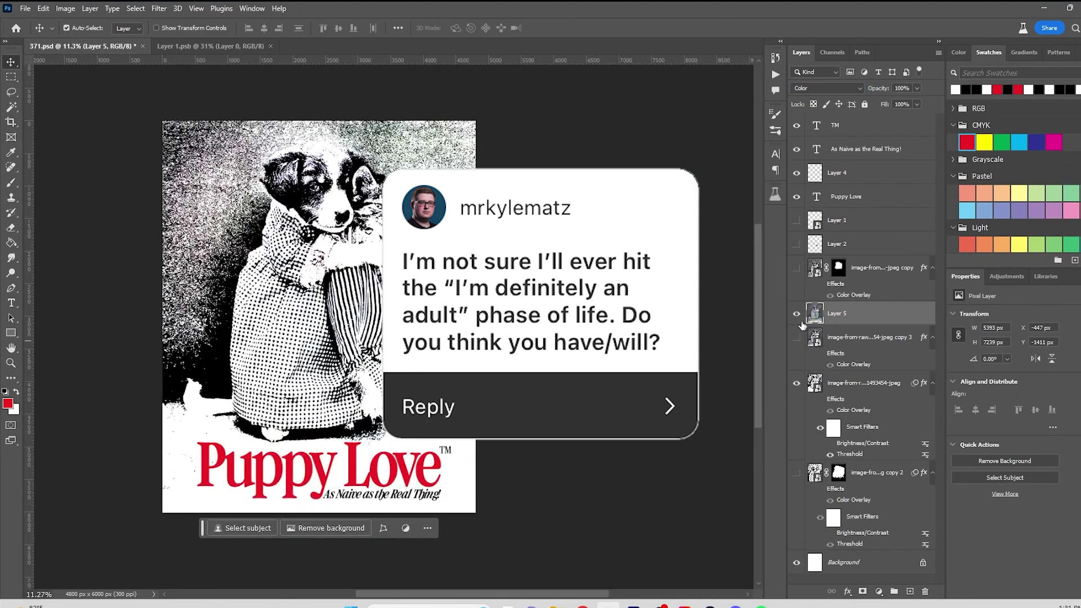
{"action": "left_click", "coordinate": [826, 87]}
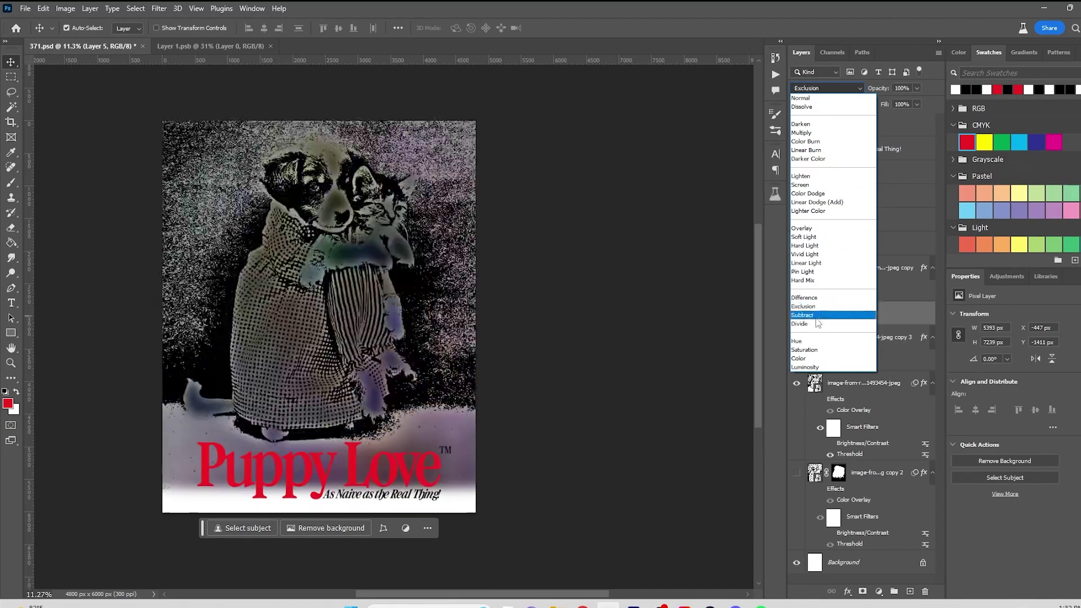
{"action": "left_click", "coordinate": [811, 357]}
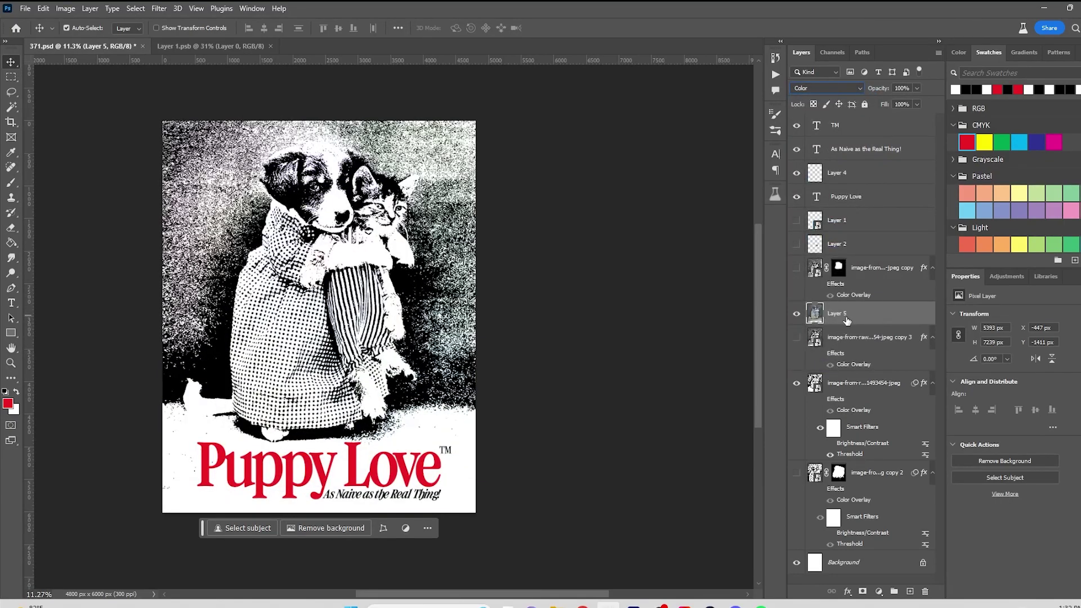
Undo the visibility, blend and blur changes, the colorized layer itself and the removal of the greyscale copy's mask
{"action": "key", "text": "ctrl+z"}
{"action": "key", "text": "ctrl+z"}
{"action": "key", "text": "ctrl+z"}
{"action": "key", "text": "ctrl+z"}
{"action": "key", "text": "ctrl+z"}
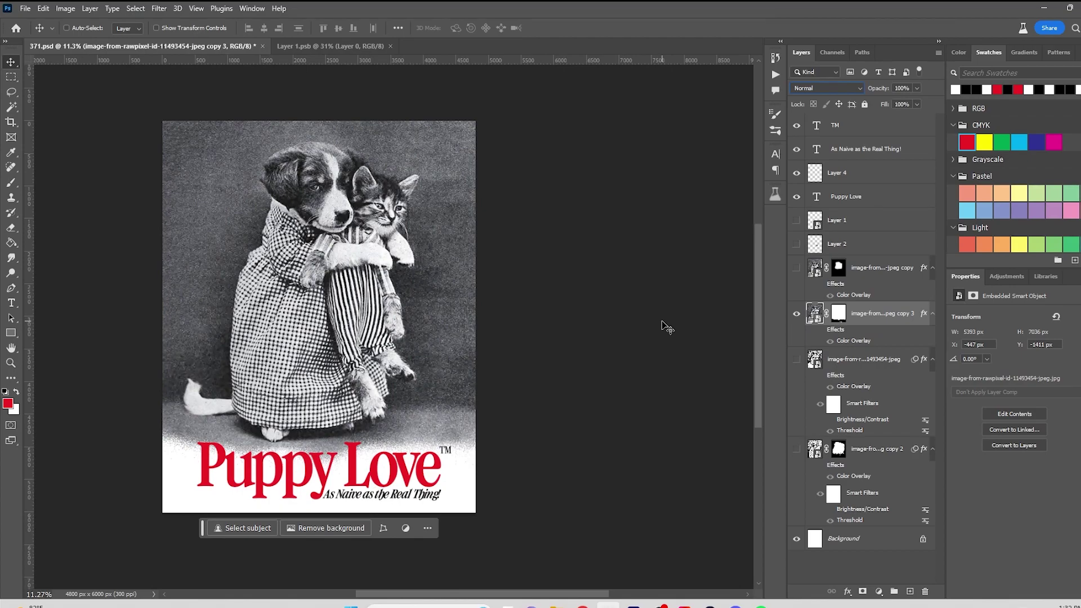
Open Neural Filters again for the greyscale image copy
{"action": "right_click", "coordinate": [837, 342]}
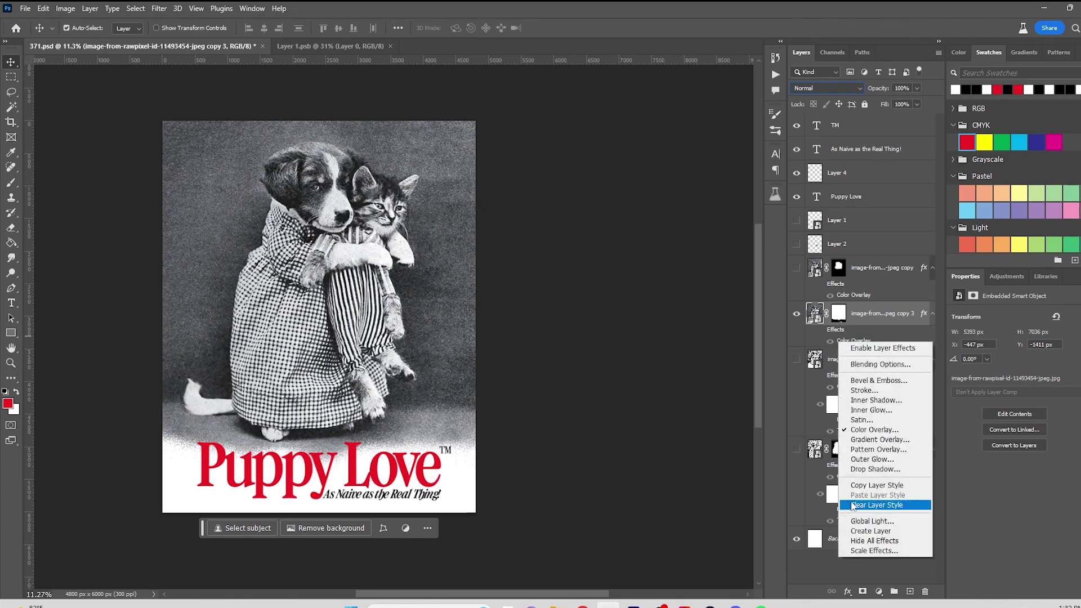
{"action": "key", "text": "Escape"}
{"action": "left_click", "coordinate": [160, 9]}
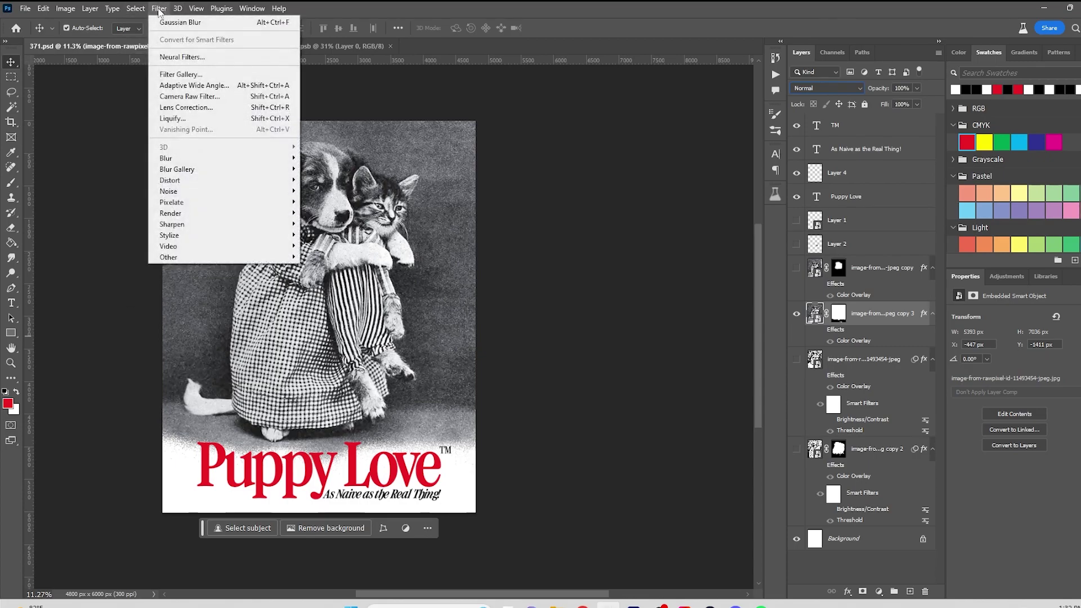
{"action": "left_click", "coordinate": [220, 58]}
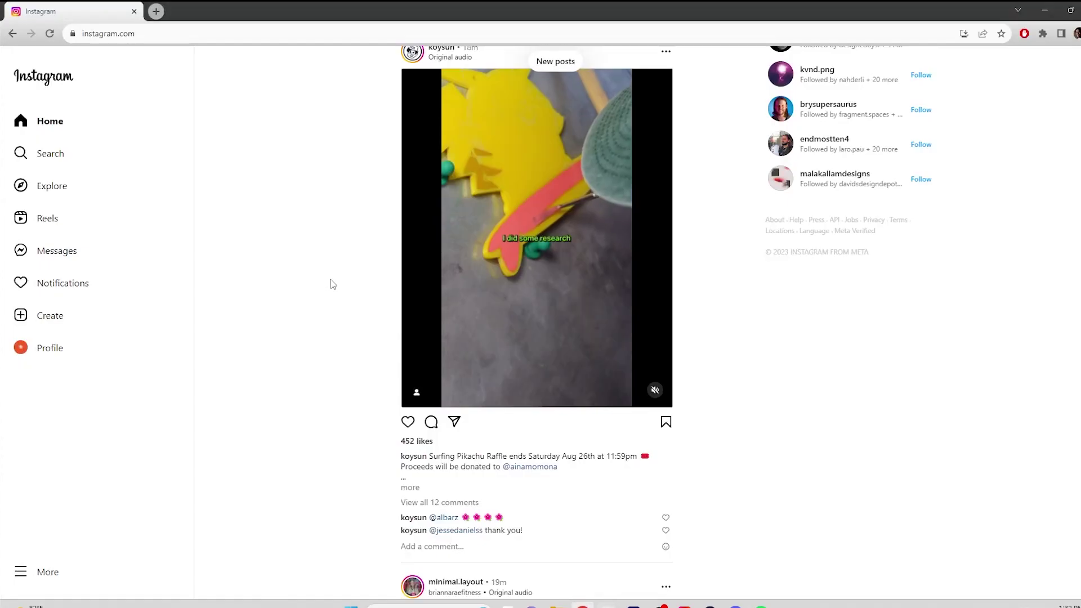
{"action": "left_click", "coordinate": [408, 422]}
{"action": "scroll", "coordinate": [340, 432], "scroll_direction": "up", "scroll_amount": 2}
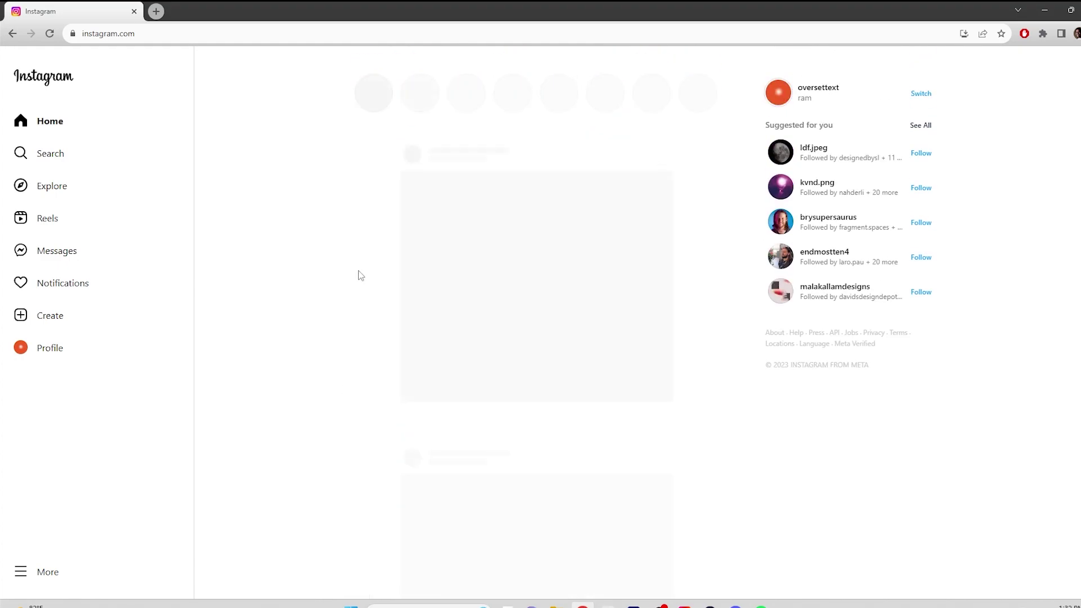
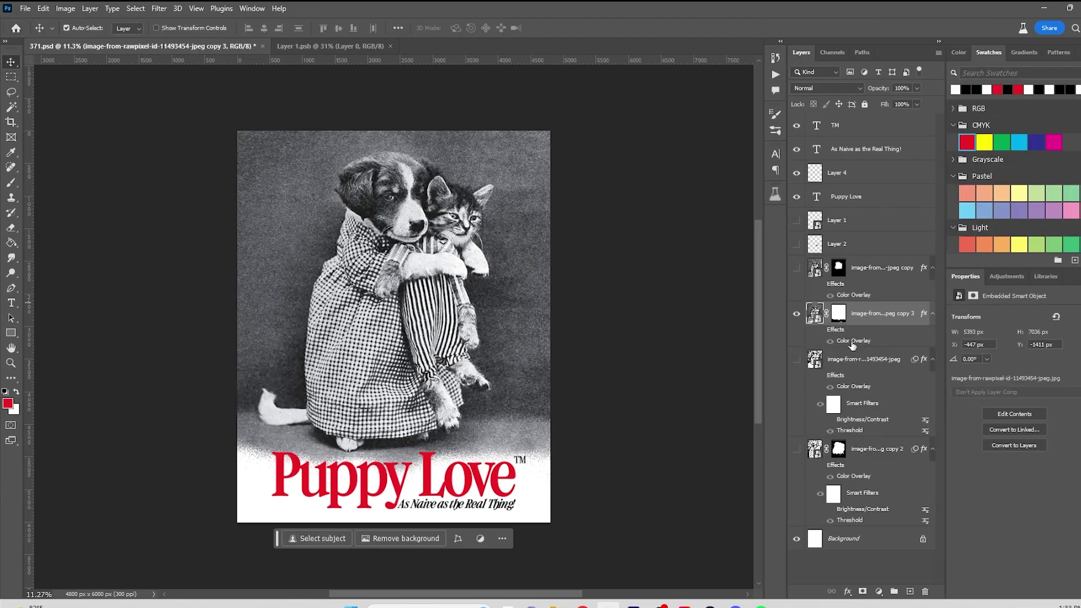
Select the photo area from the poster's top edge down into the title and generate a fill with the prompt "colorize"
{"action": "left_click", "coordinate": [11, 76]}
{"action": "left_click_drag", "start_coordinate": [234, 125], "coordinate": [605, 469]}
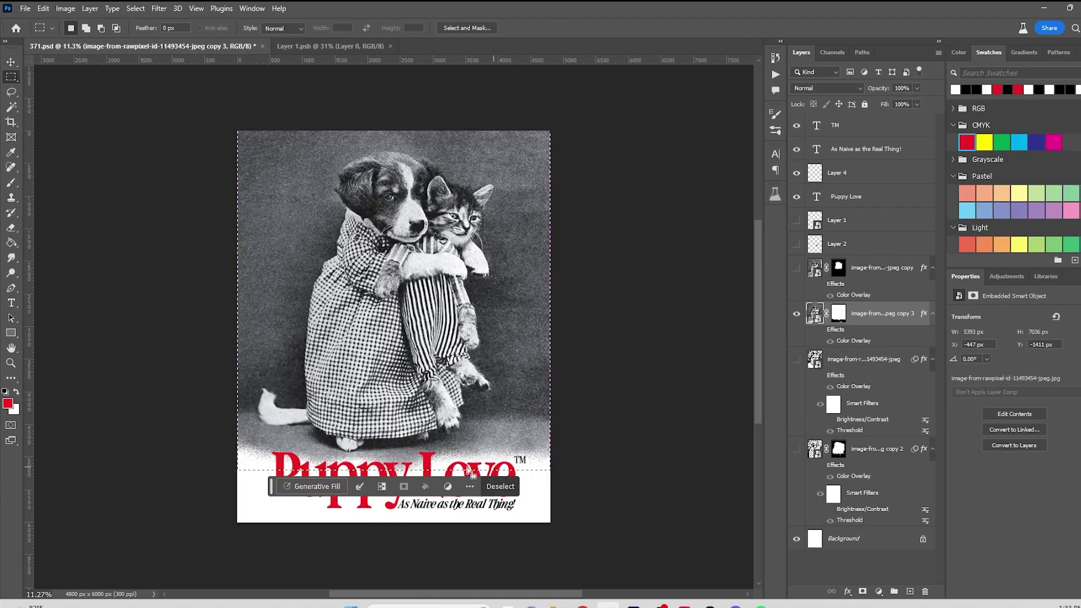
{"action": "left_click", "coordinate": [330, 487]}
{"action": "type", "text": "colorize"}
{"action": "key", "text": "Return"}
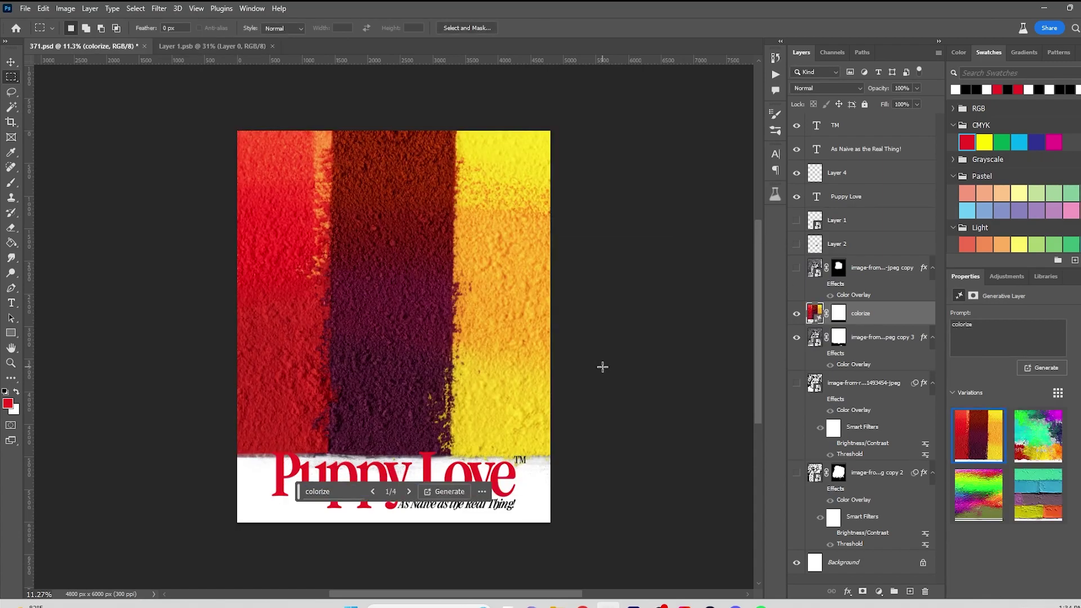
Choose the second generated variation and try blend modes such as Overlay on the colorize layer
{"action": "left_click", "coordinate": [1049, 447]}
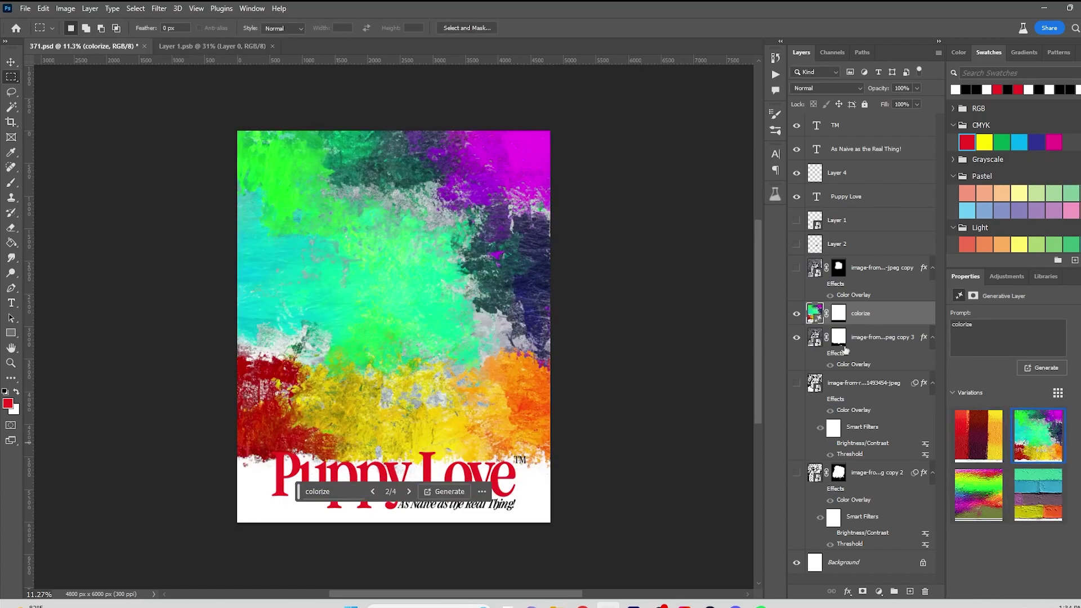
{"action": "left_click", "coordinate": [811, 87]}
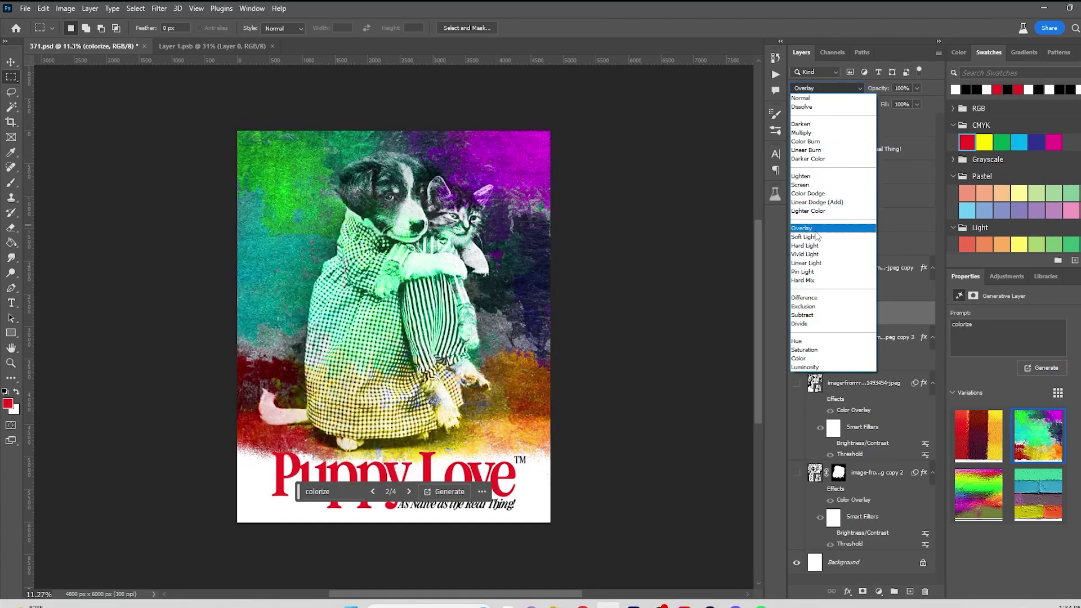
{"action": "key", "text": "Escape"}
Place the colorize layer beneath the greyscale copy and try blend modes on the copy, ending on Normal
{"action": "left_click_drag", "start_coordinate": [867, 313], "coordinate": [859, 352]}
{"action": "left_click", "coordinate": [817, 315]}
{"action": "left_click", "coordinate": [830, 88]}
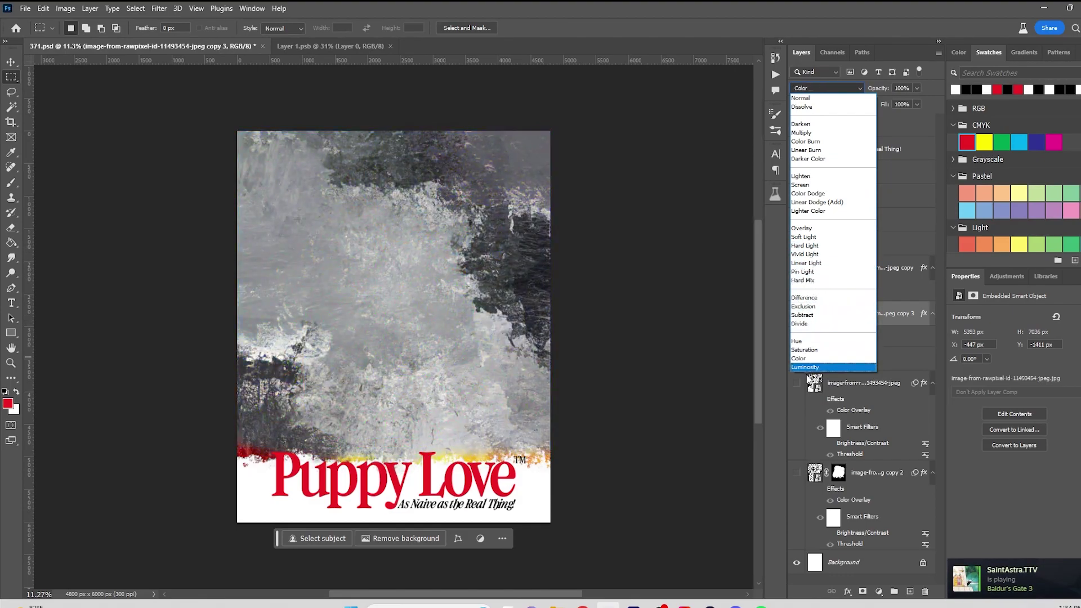
{"action": "left_click", "coordinate": [801, 98]}
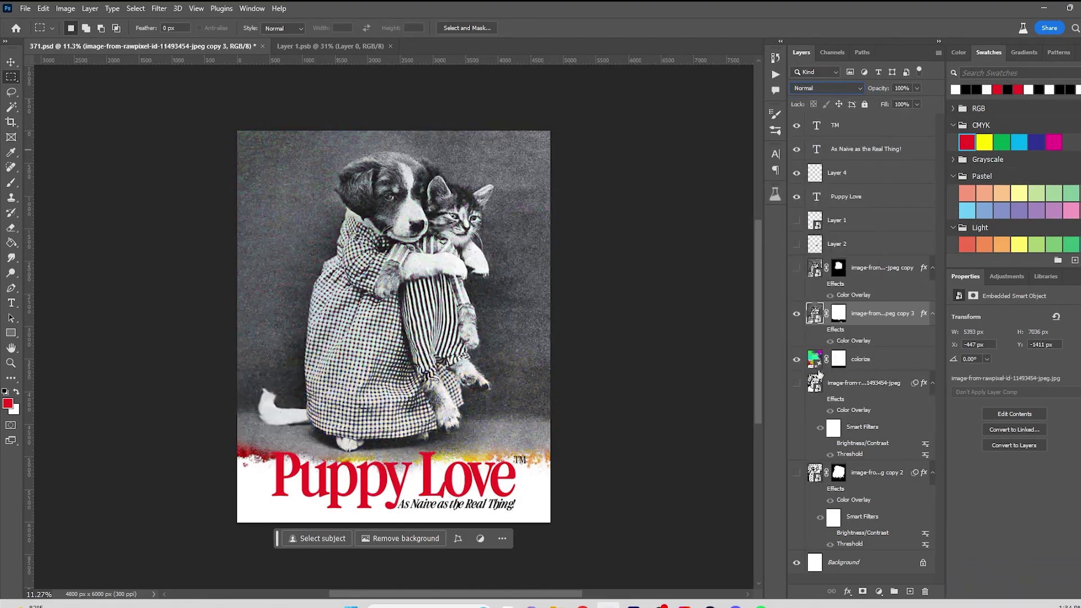
Compare the third and fourth fill variations, return to the second, and move the colorize layer back above the greyscale copy
{"action": "left_click", "coordinate": [878, 358]}
{"action": "left_click", "coordinate": [982, 510]}
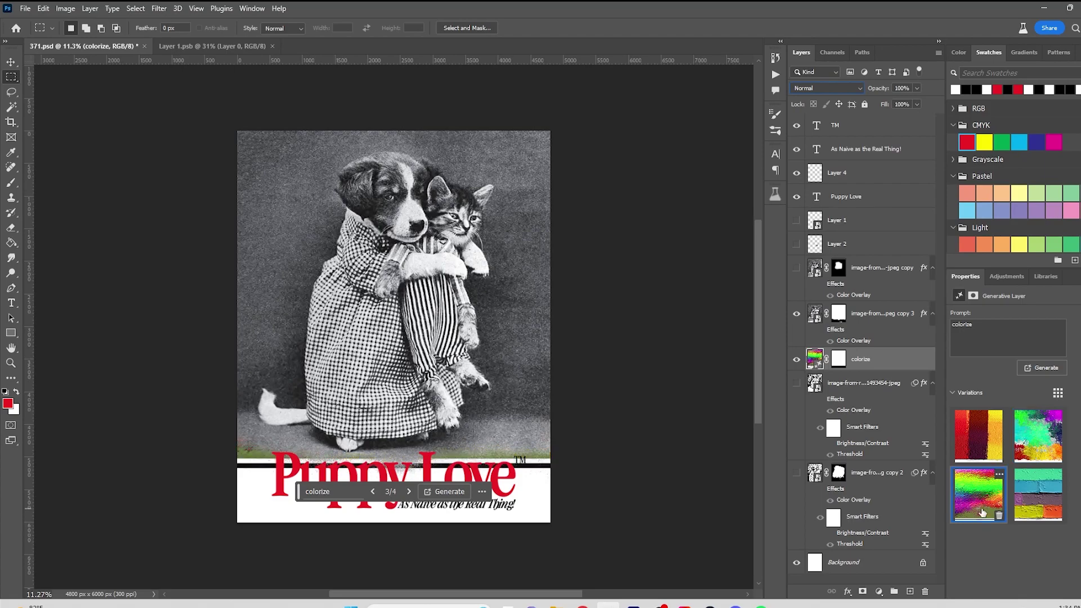
{"action": "left_click", "coordinate": [1032, 502]}
{"action": "left_click", "coordinate": [1028, 432]}
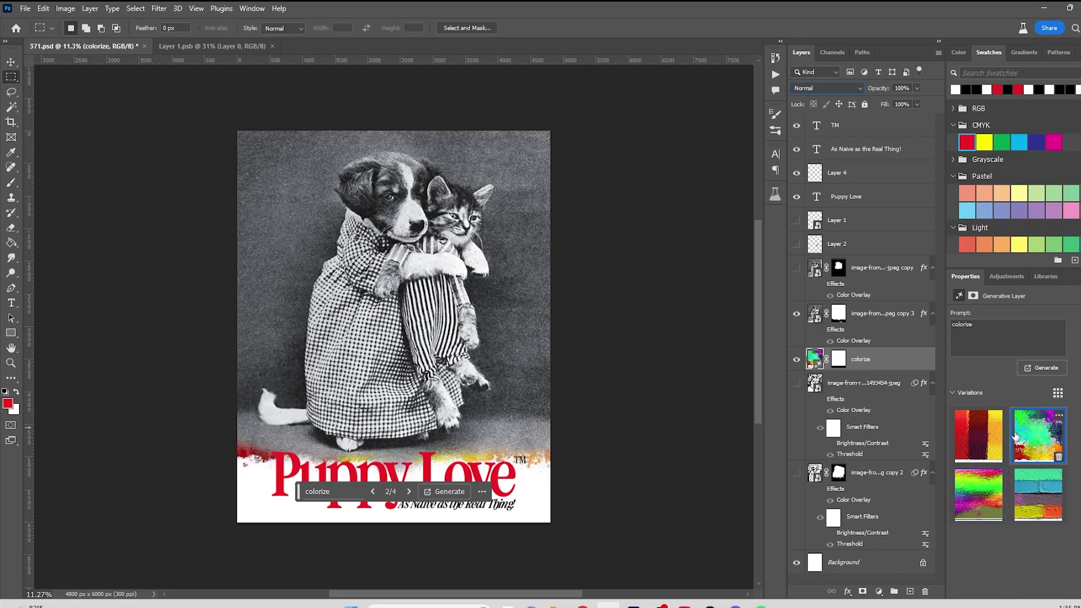
{"action": "left_click_drag", "start_coordinate": [876, 365], "coordinate": [880, 319]}
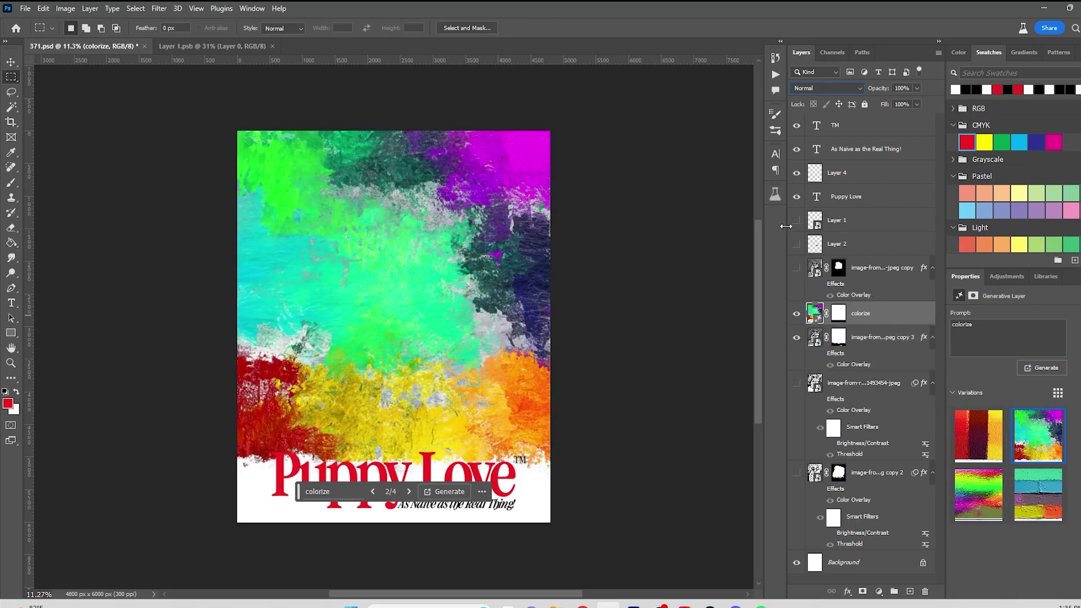
Set the colorize layer's blend mode to Divide, then enlarge and reposition the layer over the poster
{"action": "left_click", "coordinate": [826, 88]}
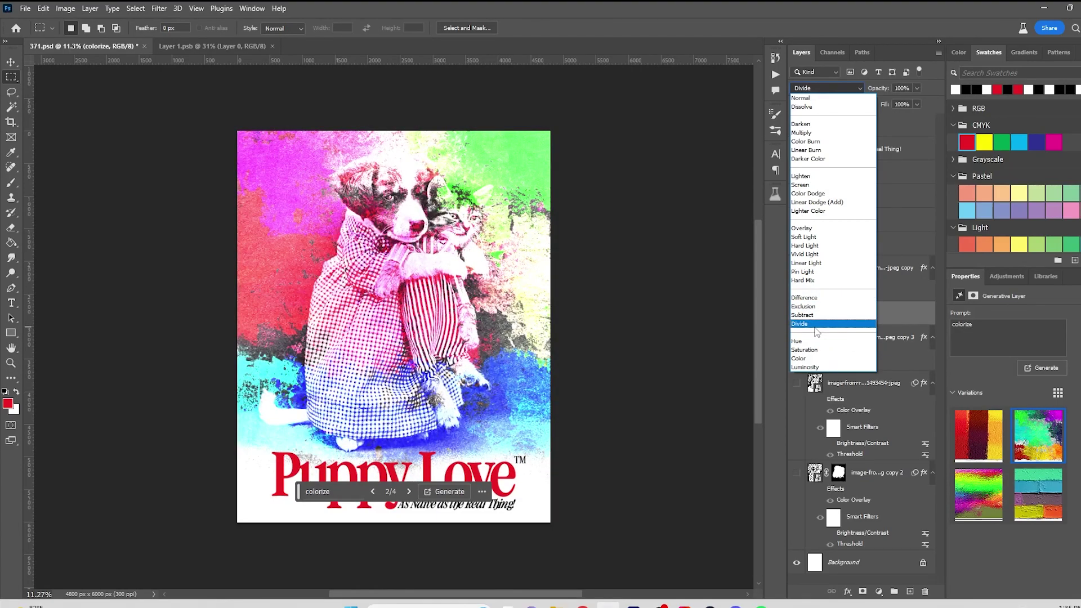
{"action": "left_click", "coordinate": [817, 324]}
{"action": "left_click", "coordinate": [9, 65]}
{"action": "left_click_drag", "start_coordinate": [531, 364], "coordinate": [519, 350]}
{"action": "key", "text": "ctrl+t"}
{"action": "left_click_drag", "start_coordinate": [540, 290], "coordinate": [658, 303]}
{"action": "left_click_drag", "start_coordinate": [535, 318], "coordinate": [465, 298]}
{"action": "key", "text": "Return"}
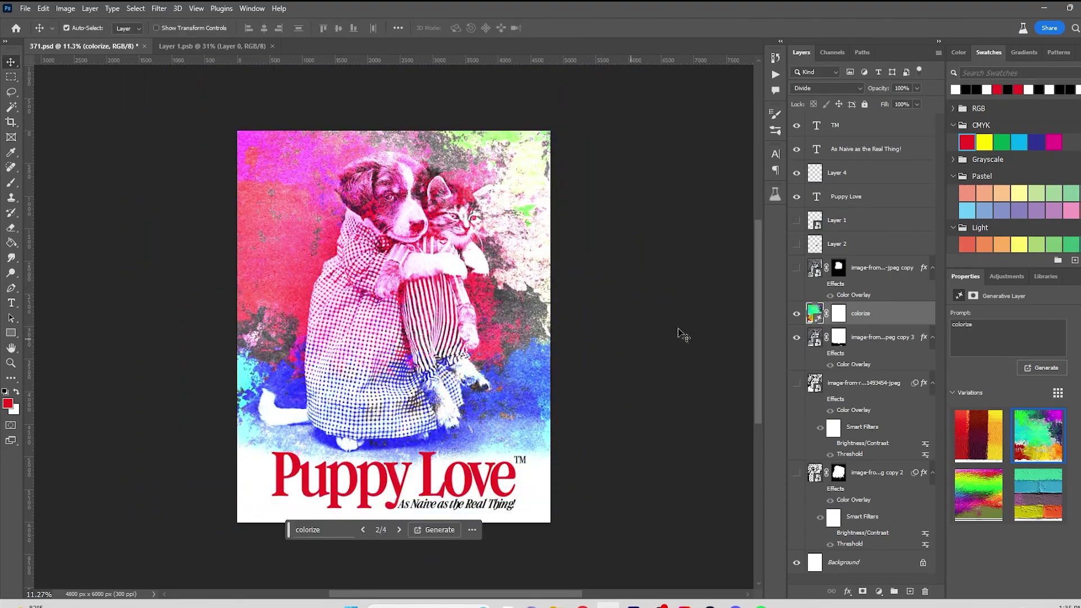
Try other blend modes on the colorize layer, return it to Divide, and delete the layer
{"action": "left_click", "coordinate": [826, 89]}
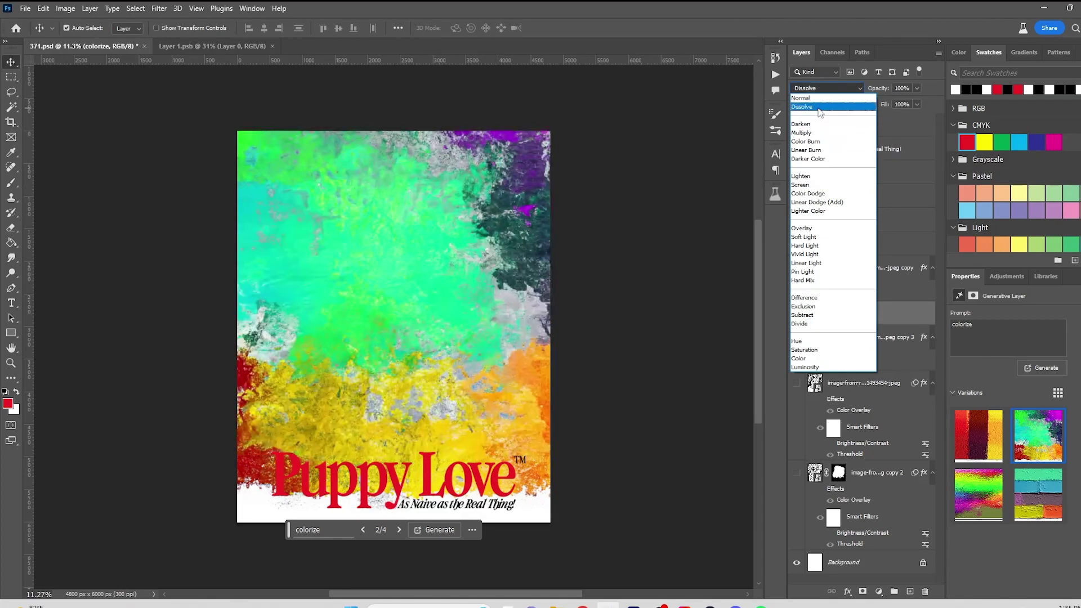
{"action": "left_click", "coordinate": [833, 324]}
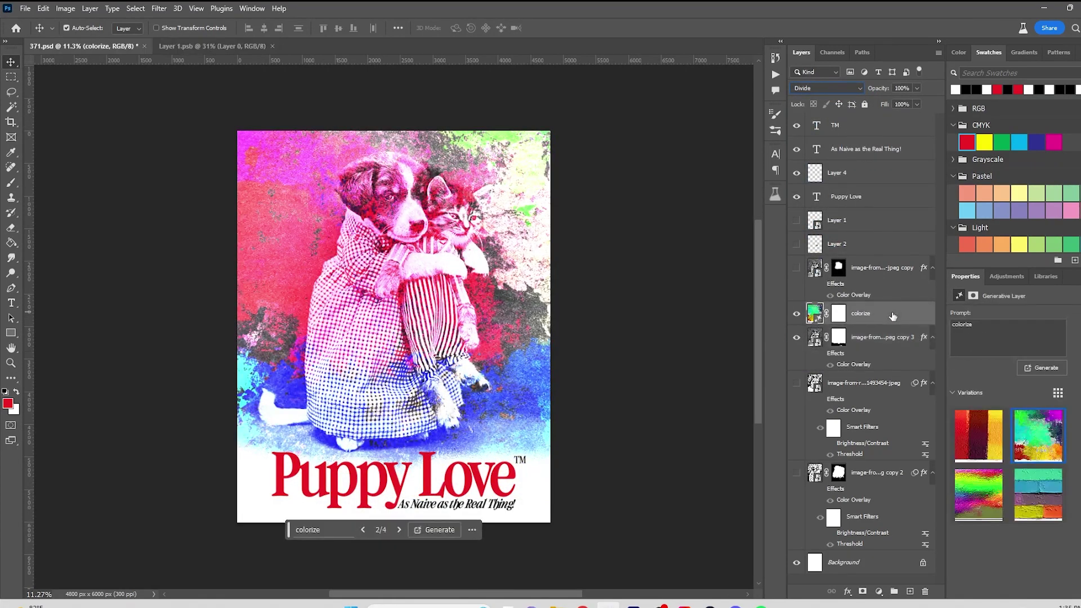
{"action": "key", "text": "Delete"}
Compare the masked close-up copy with the full greyscale copy by toggling their visibility
{"action": "left_click", "coordinate": [795, 268]}
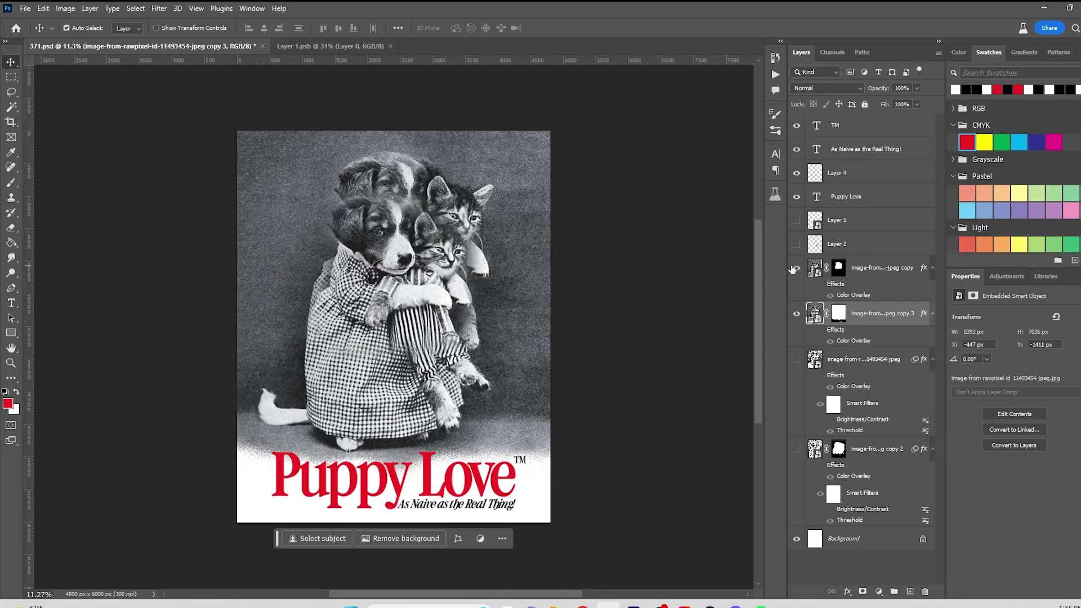
{"action": "left_click", "coordinate": [794, 269]}
{"action": "left_click", "coordinate": [794, 269]}
{"action": "left_click", "coordinate": [796, 314]}
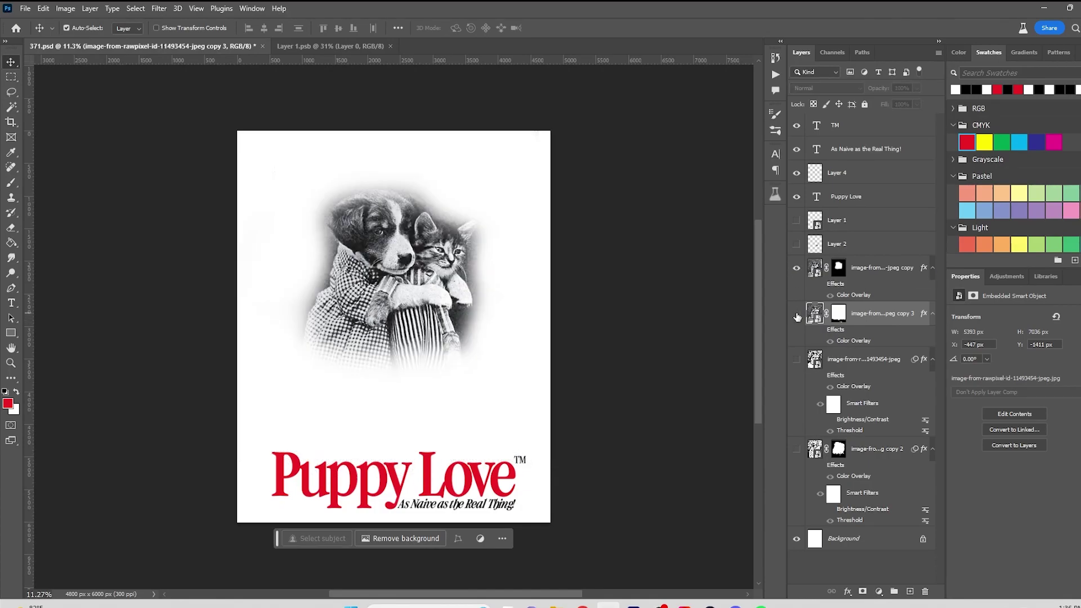
{"action": "left_click", "coordinate": [796, 314]}
{"action": "left_click", "coordinate": [796, 268]}
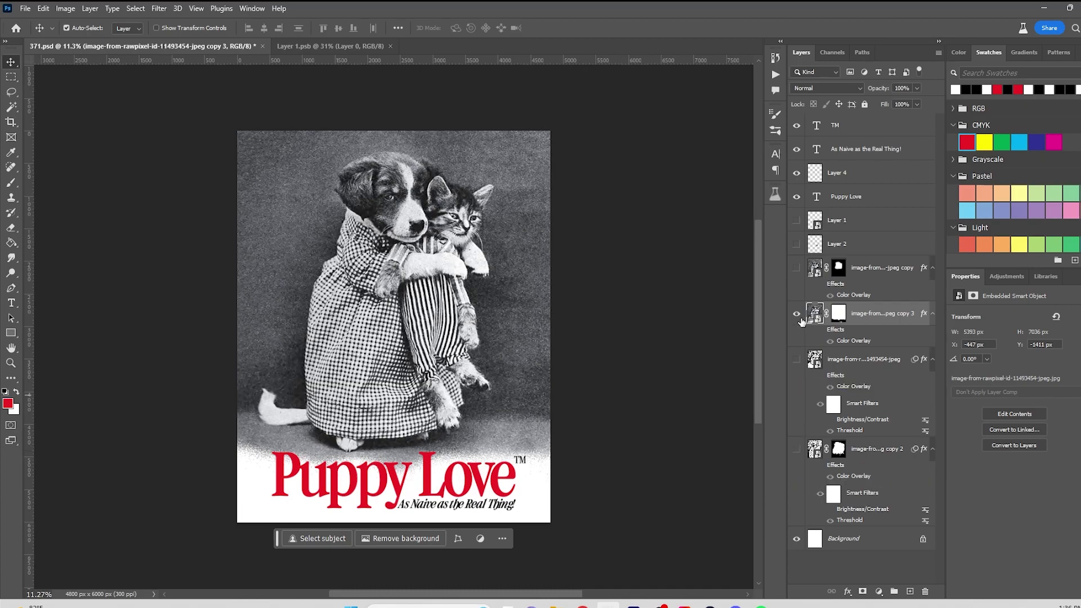
Check the masked threshold copy, then hide the greyscale copy and show the full-image threshold version instead
{"action": "left_click", "coordinate": [796, 314]}
{"action": "left_click", "coordinate": [796, 449]}
{"action": "left_click", "coordinate": [796, 449]}
{"action": "left_click", "coordinate": [796, 314]}
{"action": "left_click", "coordinate": [796, 359]}
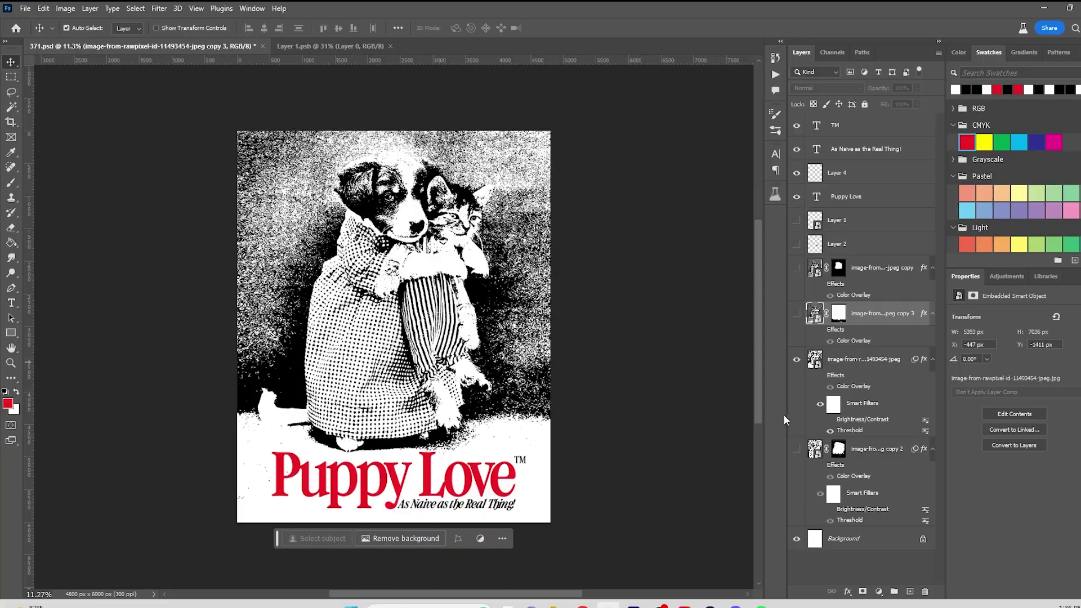
Examine the threshold image up close, from the puppy and kitten's faces down to the dress hem and title
{"action": "scroll", "coordinate": [332, 296], "scroll_direction": "up", "scroll_amount": 8}
{"action": "left_click_drag", "start_coordinate": [332, 295], "coordinate": [155, 363]}
{"action": "scroll", "coordinate": [385, 291], "scroll_direction": "down", "scroll_amount": 2}
{"action": "scroll", "coordinate": [385, 291], "scroll_direction": "up", "scroll_amount": 2}
{"action": "left_click_drag", "start_coordinate": [445, 352], "coordinate": [607, 479]}
{"action": "scroll", "coordinate": [419, 394], "scroll_direction": "down", "scroll_amount": 4}
{"action": "scroll", "coordinate": [607, 479], "scroll_direction": "up", "scroll_amount": 2}
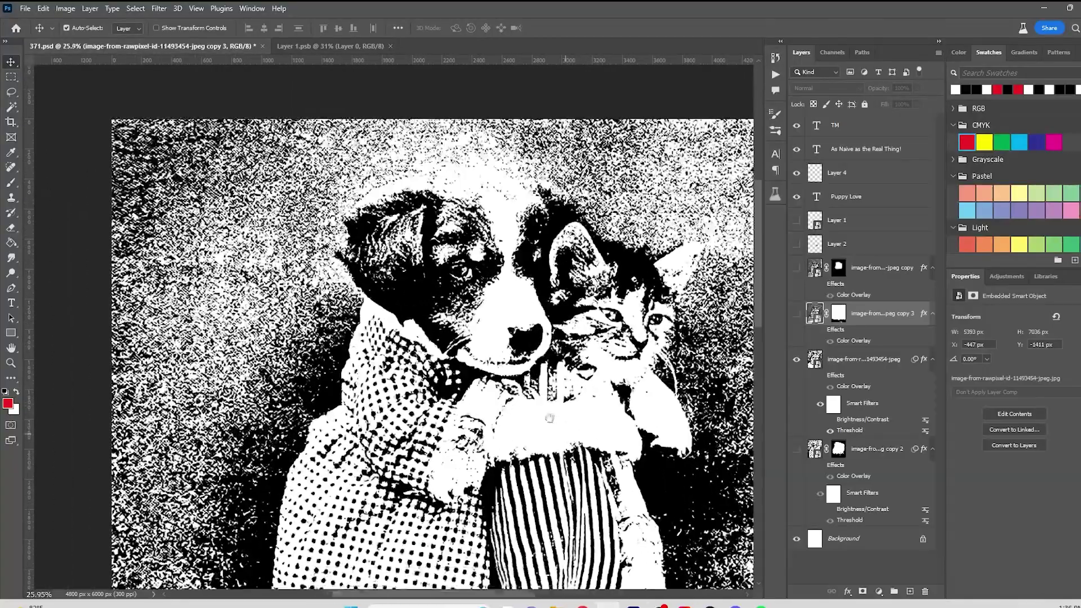
{"action": "scroll", "coordinate": [617, 326], "scroll_direction": "down", "scroll_amount": 3}
{"action": "left_click_drag", "start_coordinate": [458, 531], "coordinate": [439, 157]}
{"action": "scroll", "coordinate": [343, 333], "scroll_direction": "up", "scroll_amount": 4}
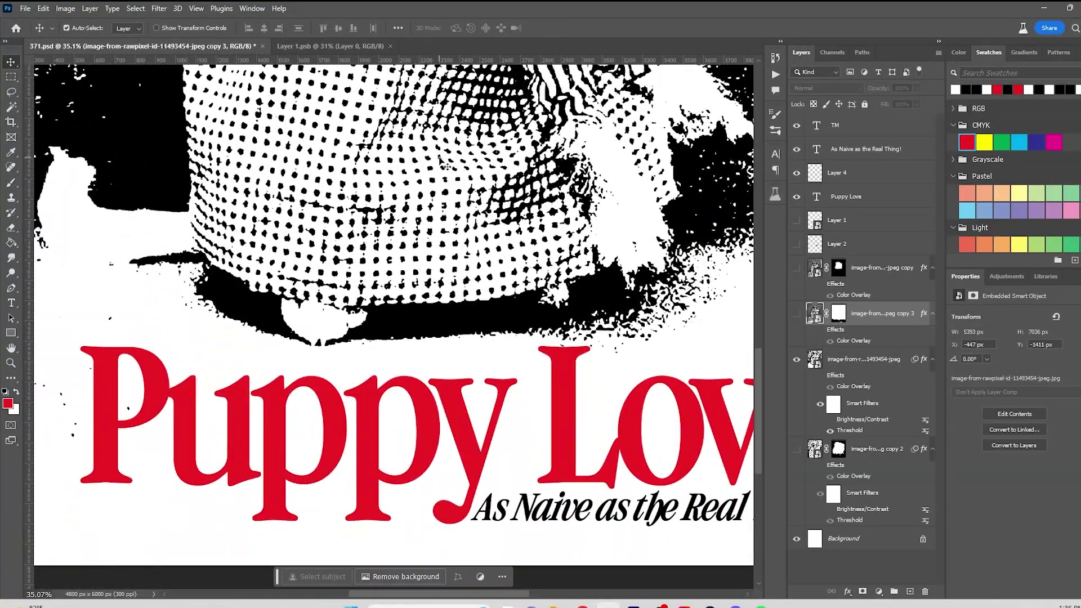
Tighten the kerning between individual letters in the opening words of the tagline "As Naive as the Real Thing!"
{"action": "left_click_drag", "start_coordinate": [544, 318], "coordinate": [342, 280]}
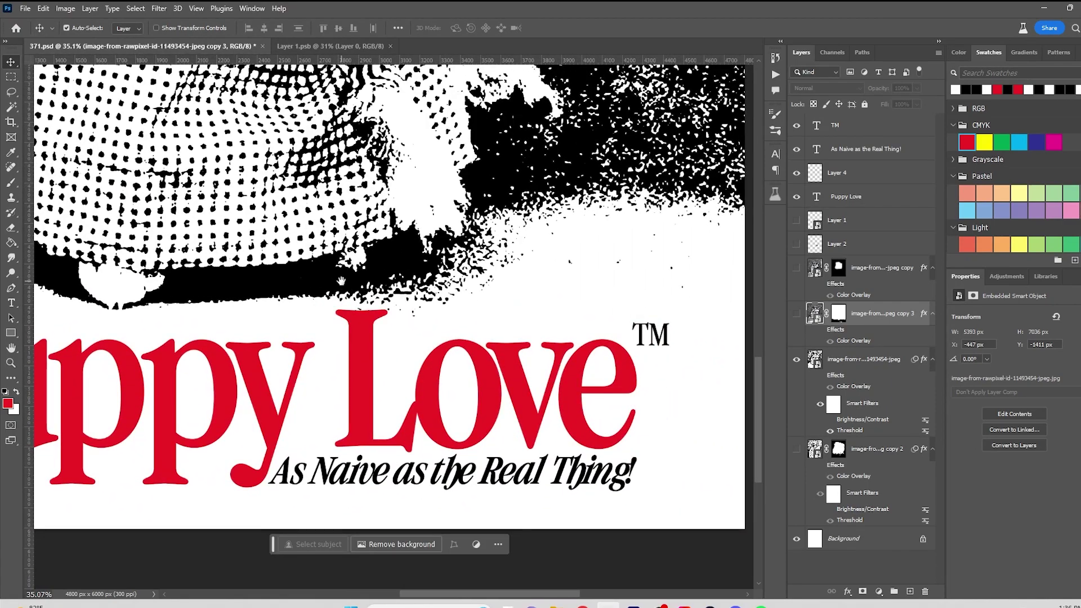
{"action": "left_click", "coordinate": [313, 476]}
{"action": "double_click", "coordinate": [304, 475]}
{"action": "left_click", "coordinate": [292, 474]}
{"action": "key", "text": "alt+Left"}
{"action": "key", "text": "Right"}
{"action": "key", "text": "Right"}
{"action": "key", "text": "Right"}
{"action": "key", "text": "alt+Left"}
{"action": "key", "text": "alt+Left"}
{"action": "key", "text": "Left"}
{"action": "key", "text": "alt+Left"}
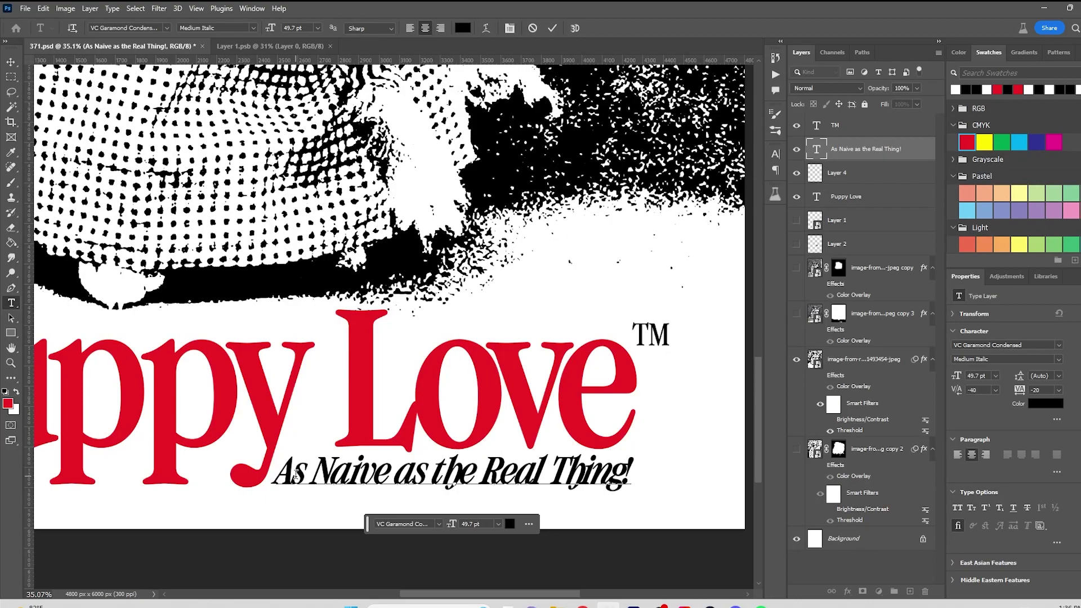
{"action": "scroll", "coordinate": [342, 231], "scroll_direction": "down", "scroll_amount": 8}
{"action": "key", "text": "ctrl+Return"}
{"action": "key", "text": "v"}
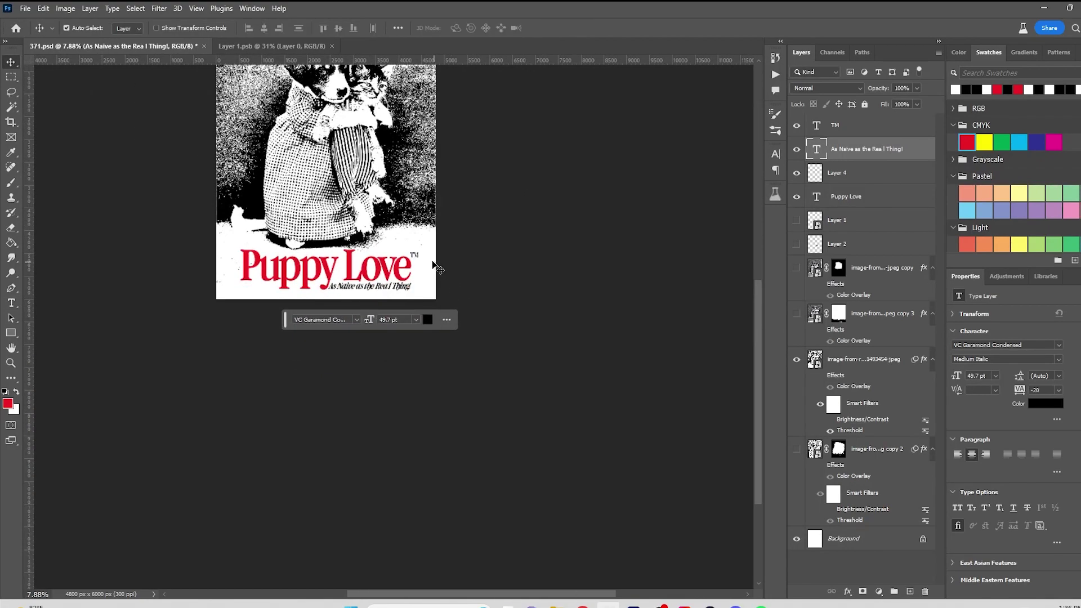
Remove the stray space inside the word "Real" in the tagline under the title
{"action": "left_click", "coordinate": [430, 267], "text": "ctrl"}
{"action": "scroll", "coordinate": [366, 285], "scroll_direction": "up", "scroll_amount": 6}
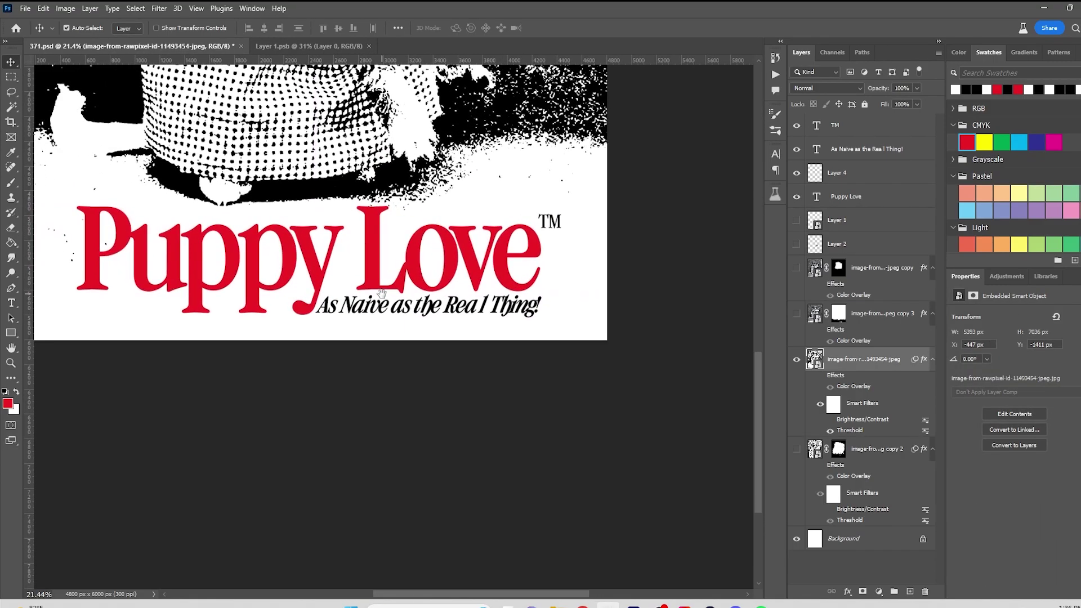
{"action": "scroll", "coordinate": [381, 292], "scroll_direction": "up", "scroll_amount": 6}
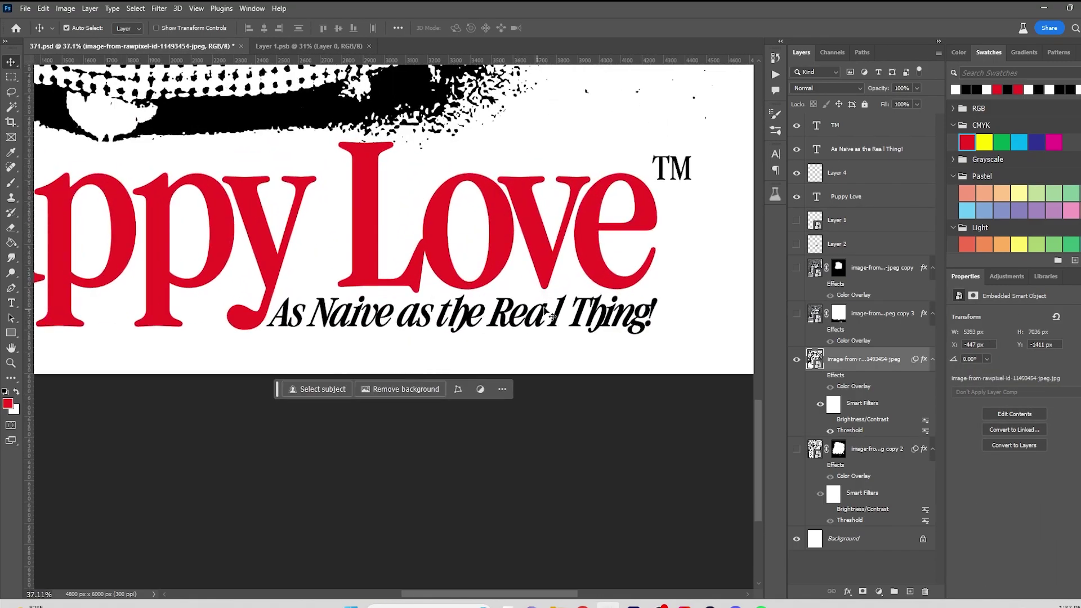
{"action": "key", "text": "t"}
{"action": "left_click", "coordinate": [543, 315]}
{"action": "key", "text": "BackSpace"}
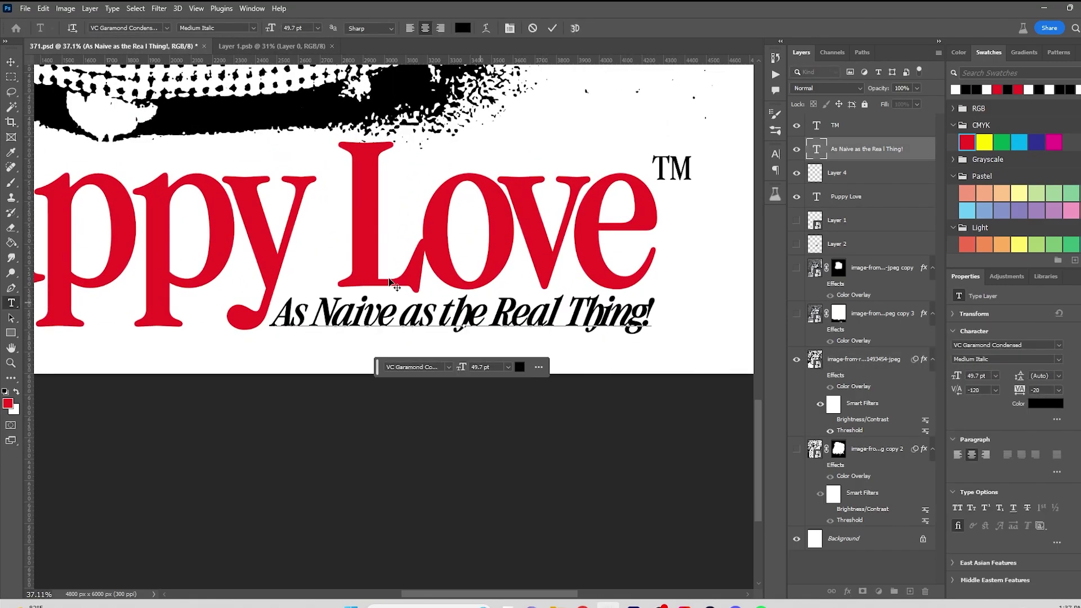
Save the poster 371.psd and close the Layer 1.psb document
{"action": "left_click", "coordinate": [11, 65]}
{"action": "left_click_drag", "start_coordinate": [337, 193], "coordinate": [502, 270]}
{"action": "scroll", "coordinate": [495, 242], "scroll_direction": "down", "scroll_amount": 10}
{"action": "left_click", "coordinate": [595, 229]}
{"action": "left_click_drag", "start_coordinate": [595, 229], "coordinate": [486, 349]}
{"action": "key", "text": "ctrl+s"}
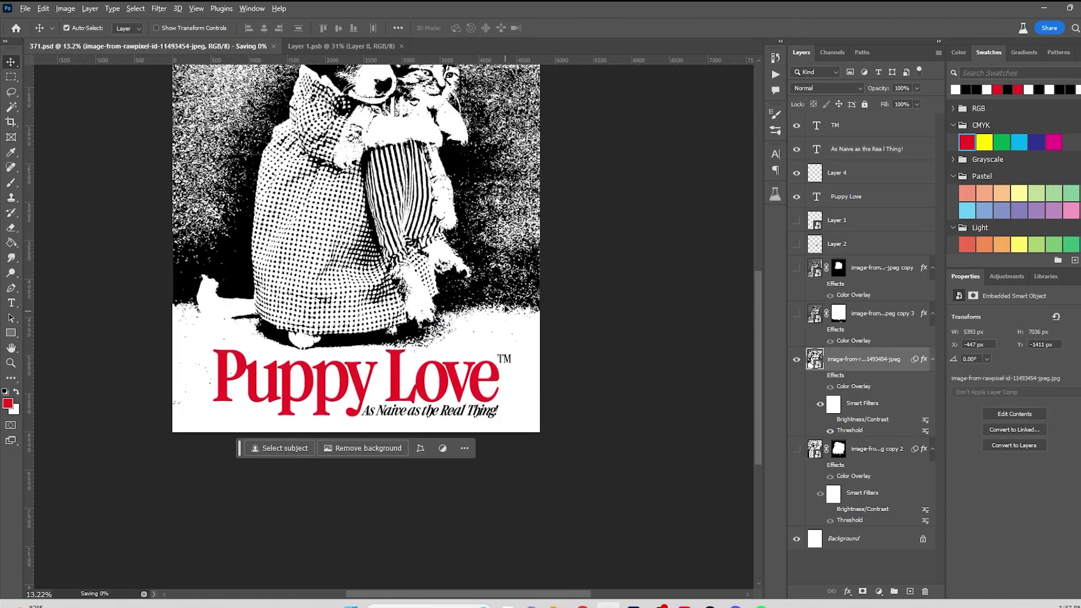
{"action": "scroll", "coordinate": [504, 307], "scroll_direction": "down", "scroll_amount": 3}
{"action": "left_click", "coordinate": [394, 46]}
{"action": "left_click", "coordinate": [364, 46]}
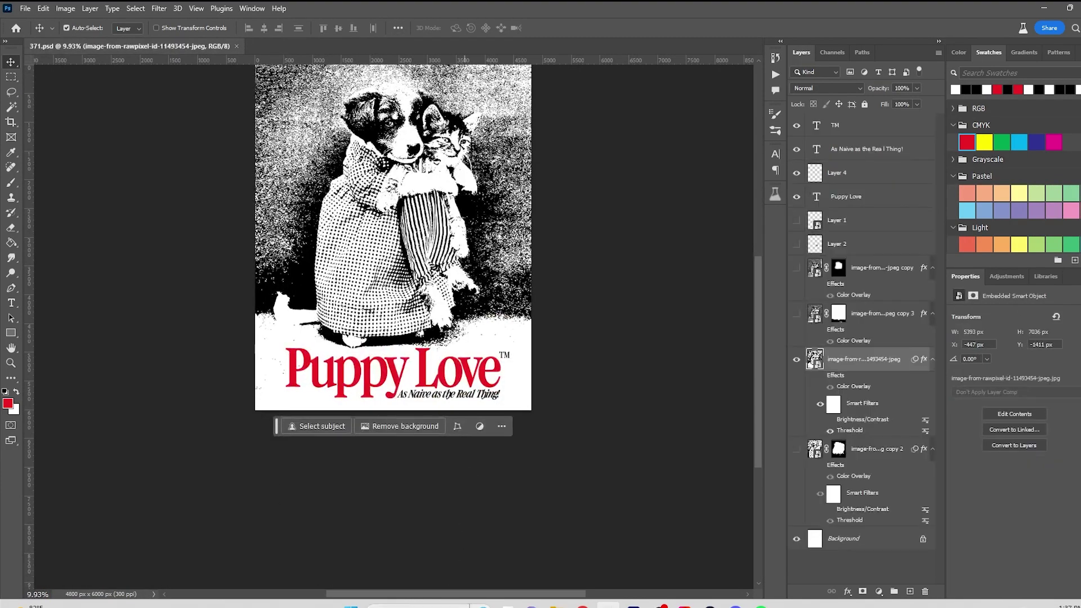
Switch to Illustrator and create a new Letter document, 612 x 792 pt, in CMYK
{"action": "left_click", "coordinate": [428, 605]}
{"action": "type", "text": "ill"}
{"action": "left_click", "coordinate": [499, 258]}
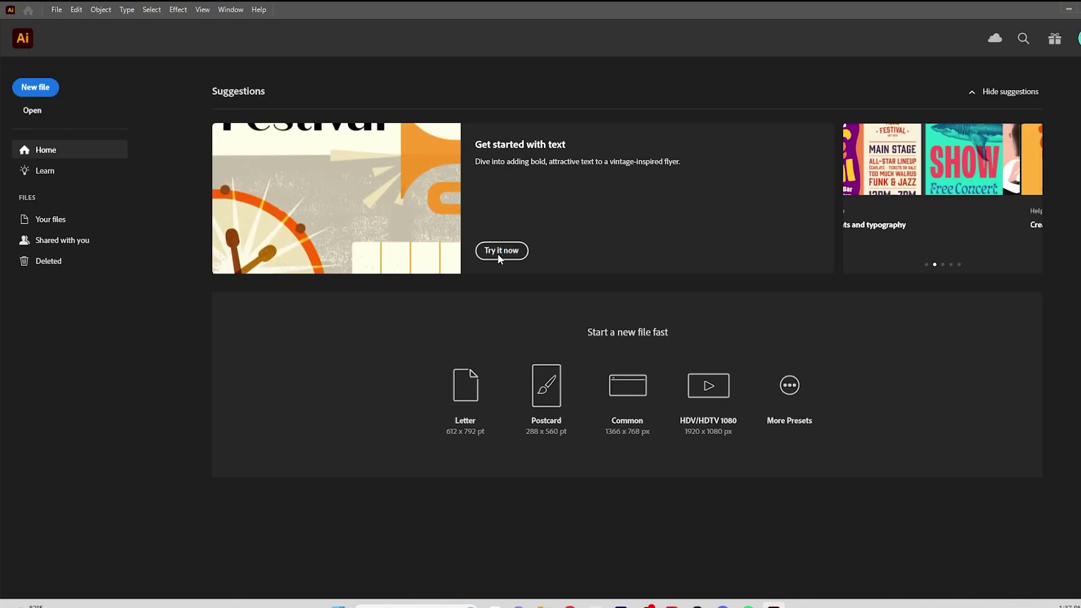
{"action": "key", "text": "ctrl+n"}
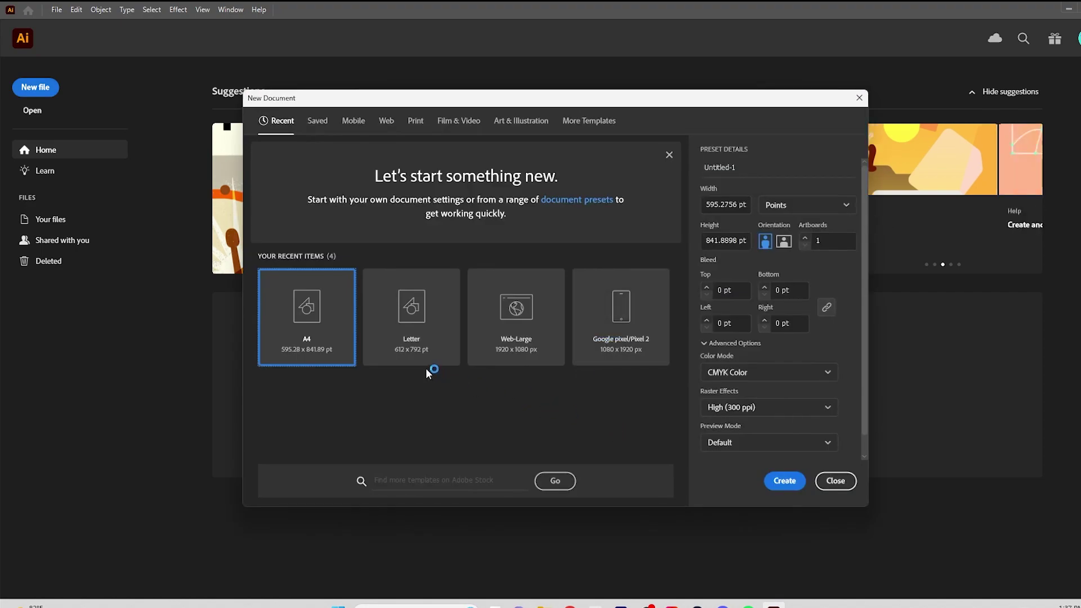
{"action": "left_click", "coordinate": [428, 328]}
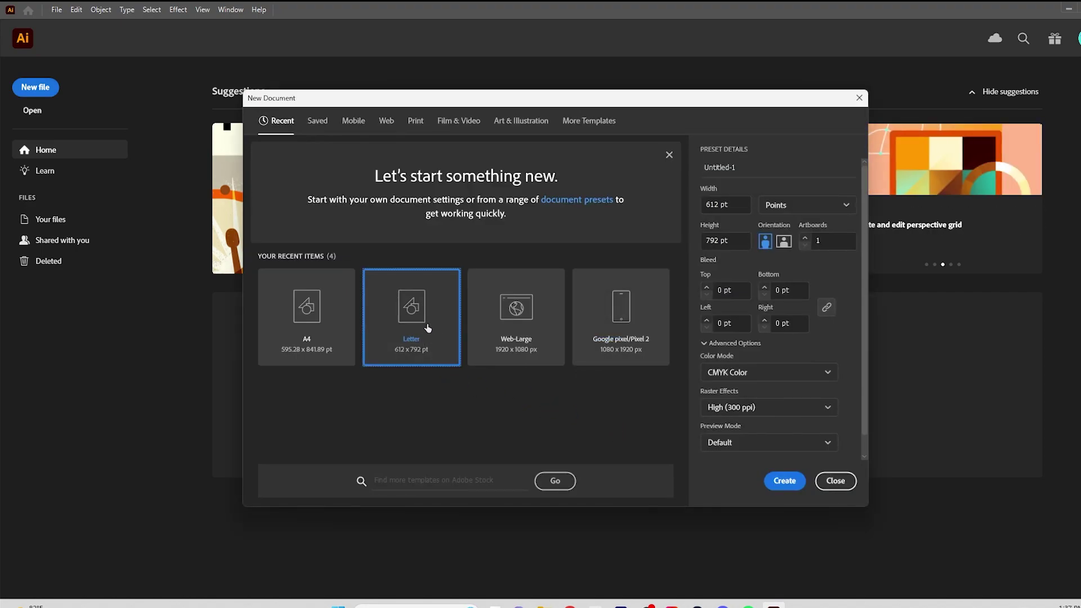
{"action": "left_click", "coordinate": [784, 481]}
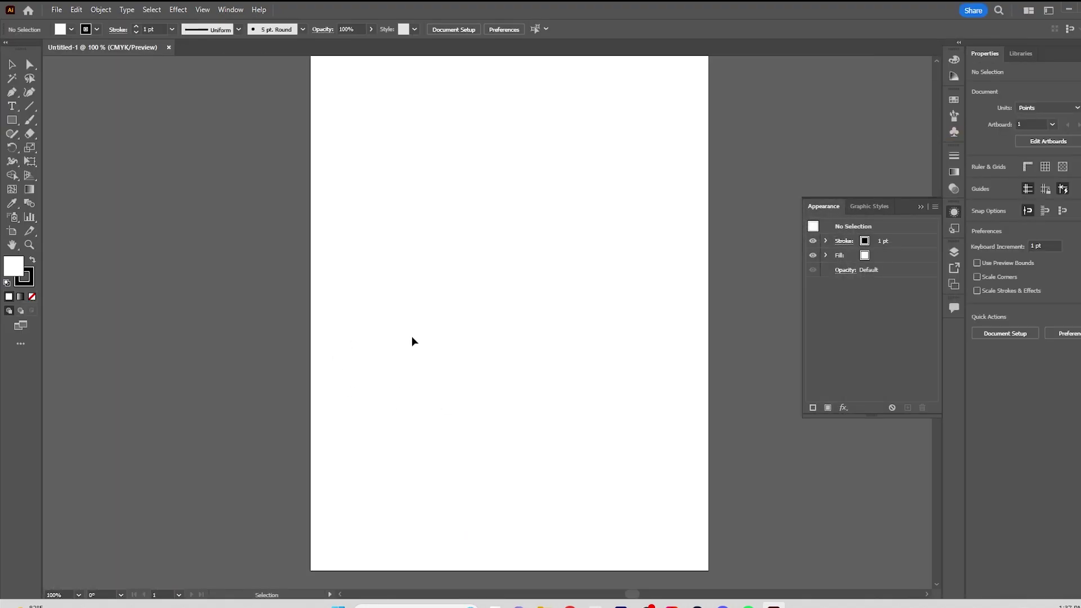
Add a line of placeholder text on the artboard and set its font to VC Garamond Condensed Bold
{"action": "key", "text": "t"}
{"action": "left_click", "coordinate": [443, 367]}
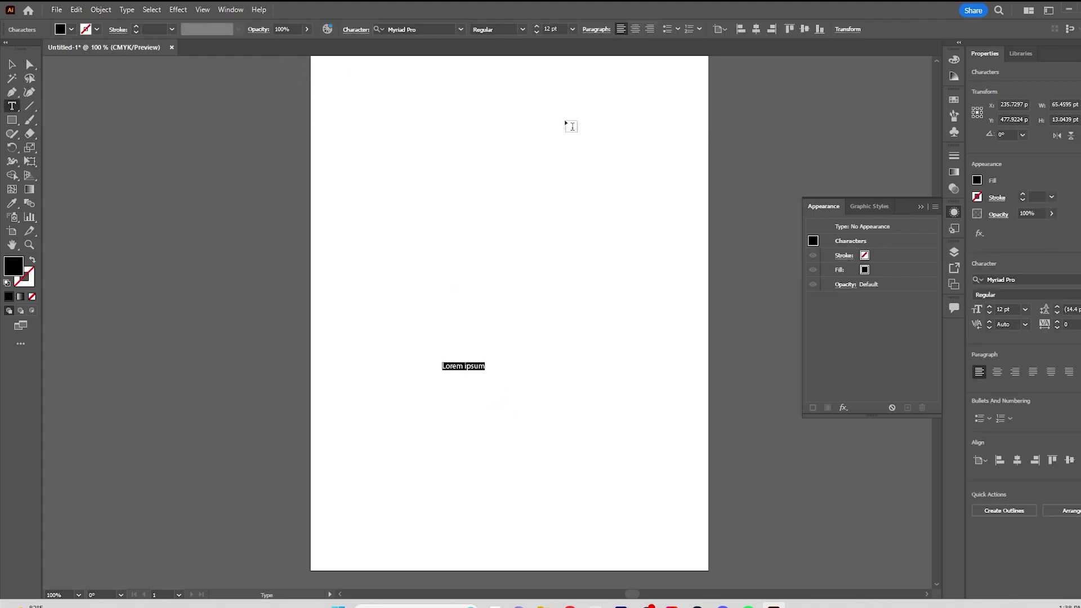
{"action": "type", "text": "a"}
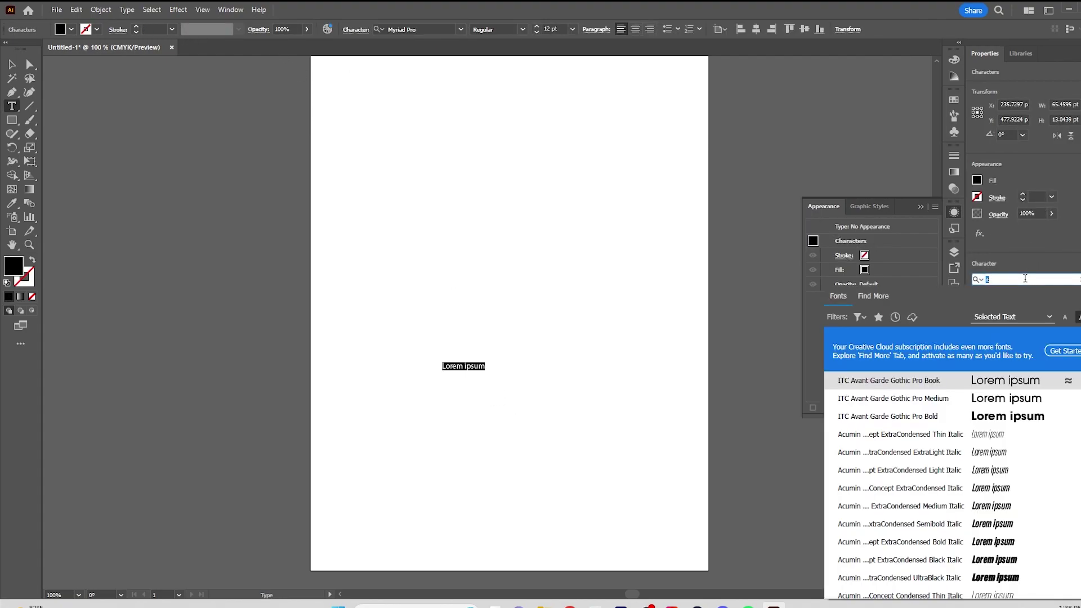
{"action": "type", "text": "garamond"}
{"action": "scroll", "coordinate": [922, 541], "scroll_direction": "down", "scroll_amount": 2}
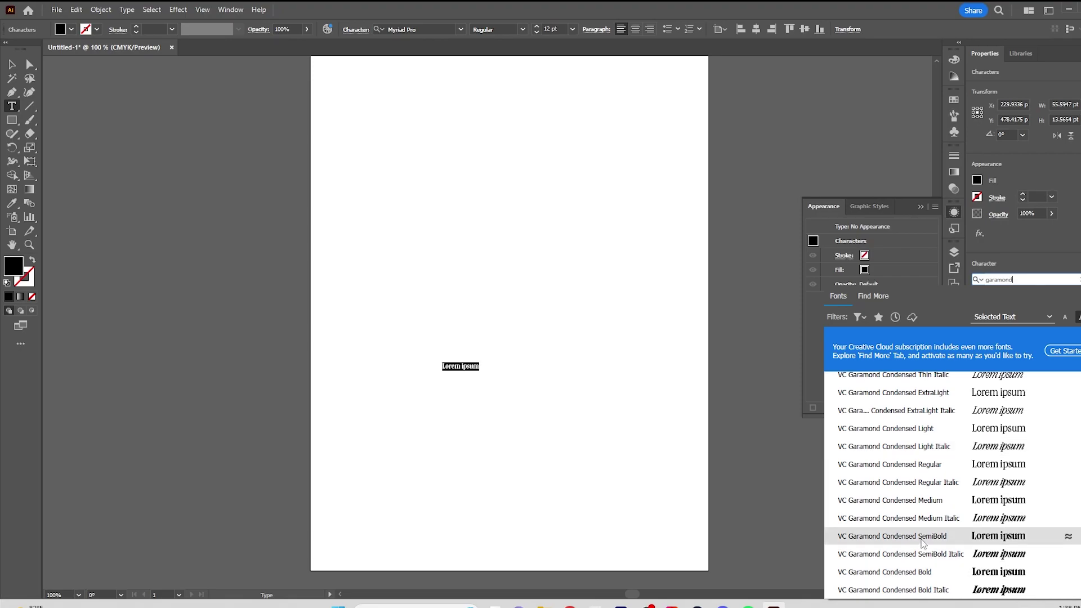
{"action": "left_click", "coordinate": [923, 572]}
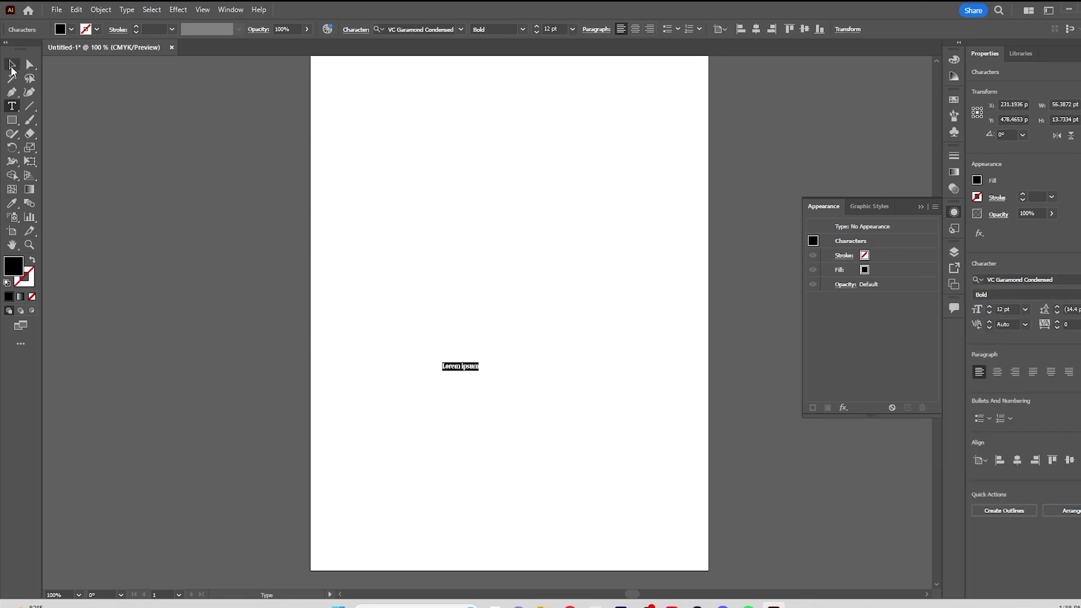
Enlarge the placeholder text to about 84.56 pt and replace it with "Puppy Love"
{"action": "left_click", "coordinate": [12, 64]}
{"action": "left_click_drag", "start_coordinate": [478, 373], "coordinate": [571, 388]}
{"action": "double_click", "coordinate": [572, 388]}
{"action": "key", "text": "ctrl+a"}
{"action": "type", "text": "Puppy Love"}
Check the title's font style in the Photoshop poster and set the Illustrator title's weight to Medium
{"action": "key", "text": "ctrl+a"}
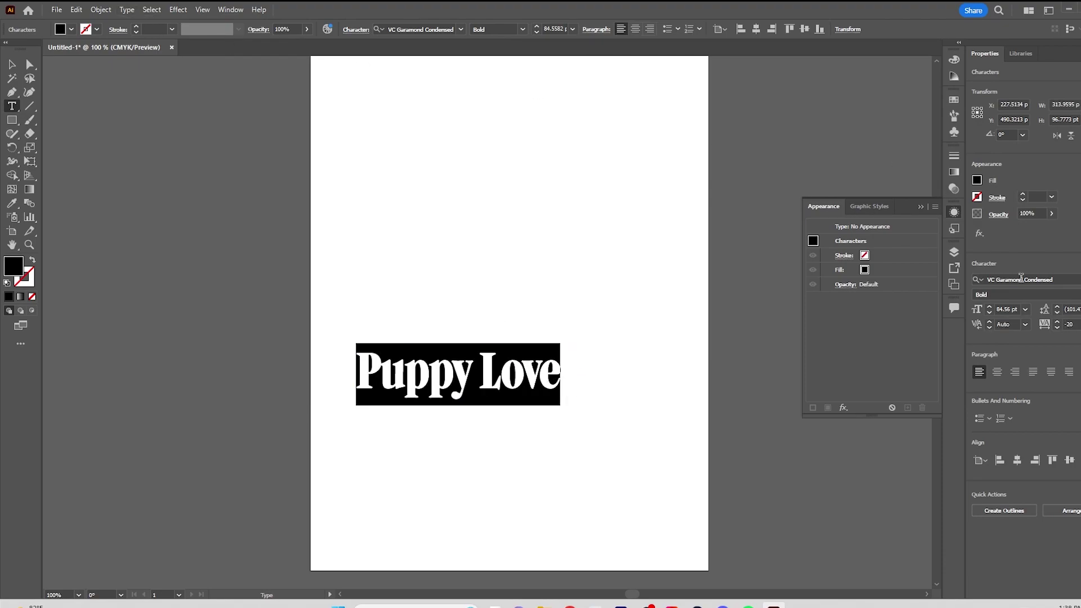
{"action": "left_click", "coordinate": [1064, 294]}
{"action": "left_click", "coordinate": [1047, 434]}
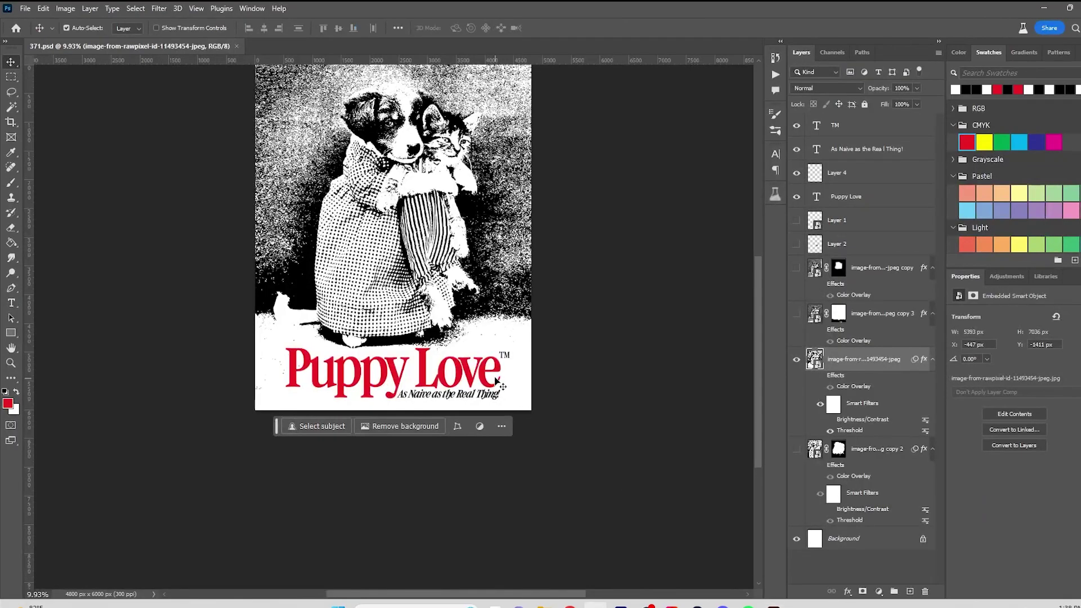
{"action": "double_click", "coordinate": [497, 382]}
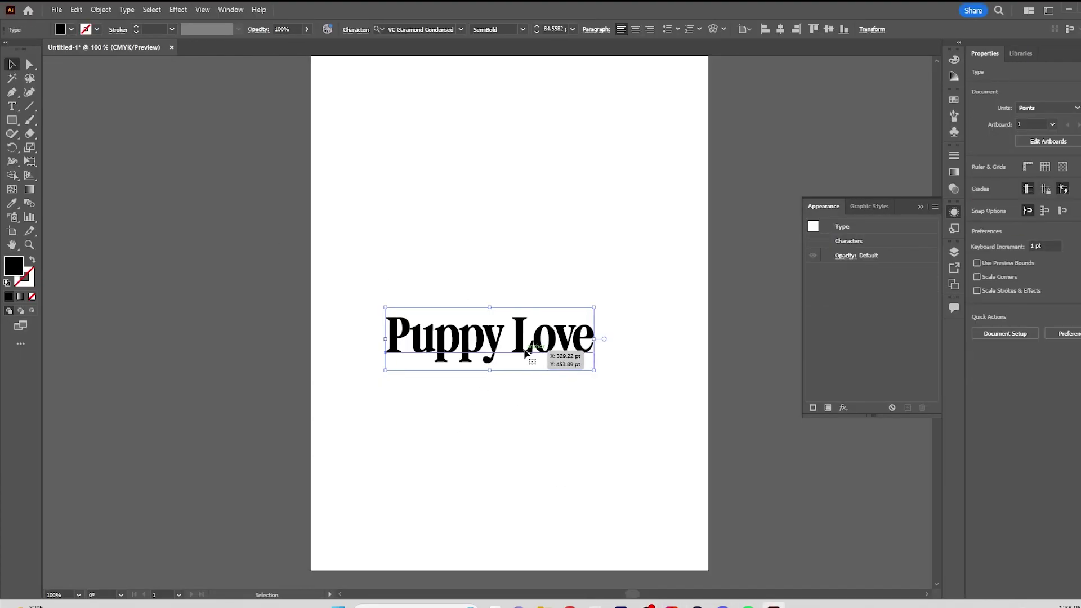
{"action": "left_click", "coordinate": [596, 346]}
{"action": "key", "text": "ctrl+a"}
{"action": "left_click", "coordinate": [1069, 294]}
{"action": "left_click", "coordinate": [1046, 409]}
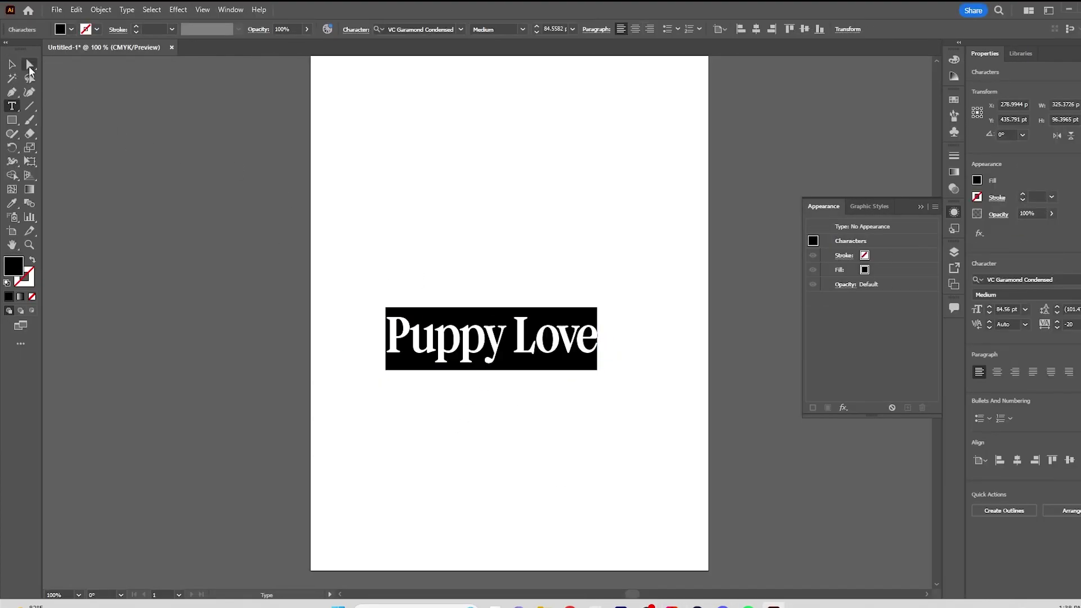
Set the "Puppy Love" title's tracking to -40 and enlarge the text to about 126 pt across the artboard
{"action": "left_click", "coordinate": [29, 65]}
{"action": "double_click", "coordinate": [465, 333]}
{"action": "key", "text": "ctrl+a"}
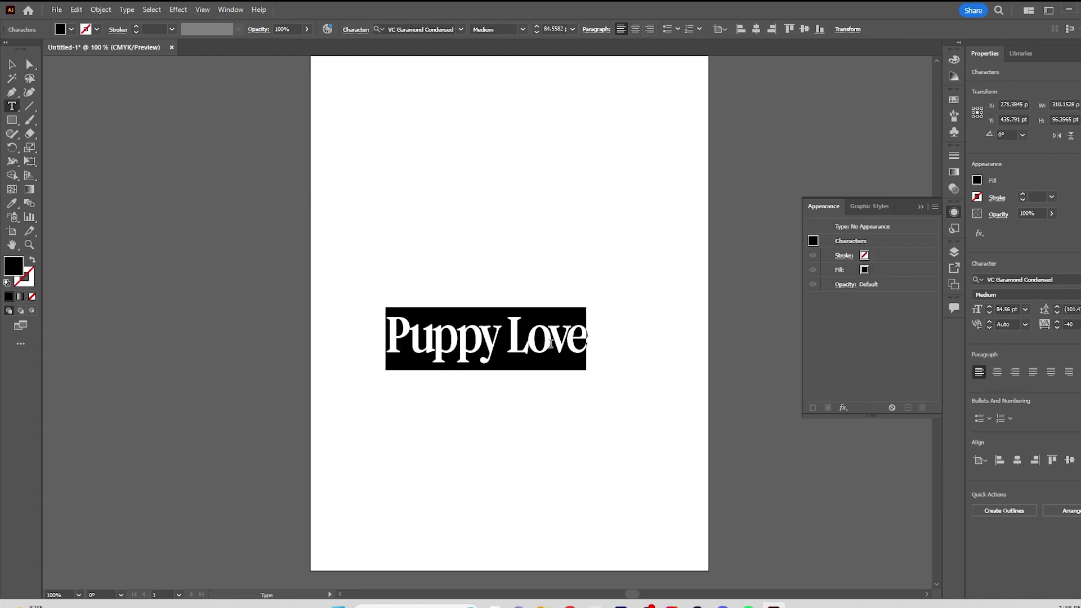
{"action": "key", "text": "Escape"}
{"action": "left_click", "coordinate": [463, 258]}
{"action": "left_click", "coordinate": [491, 350]}
{"action": "mouse_move", "coordinate": [487, 369]}
{"action": "left_mouse_down"}
{"action": "mouse_move", "coordinate": [487, 426]}
{"action": "mouse_move", "coordinate": [501, 373]}
{"action": "left_mouse_up"}
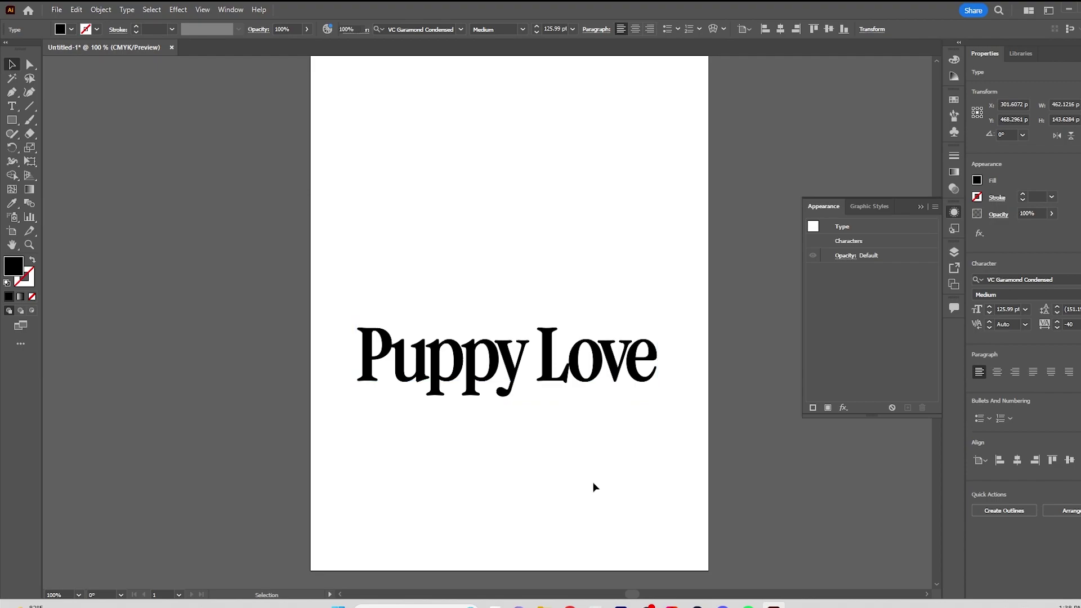
{"action": "left_click", "coordinate": [592, 483]}
{"action": "left_click_drag", "start_coordinate": [590, 450], "coordinate": [472, 449]}
{"action": "key", "text": "t"}
{"action": "left_click", "coordinate": [454, 478]}
{"action": "key", "text": "Escape"}
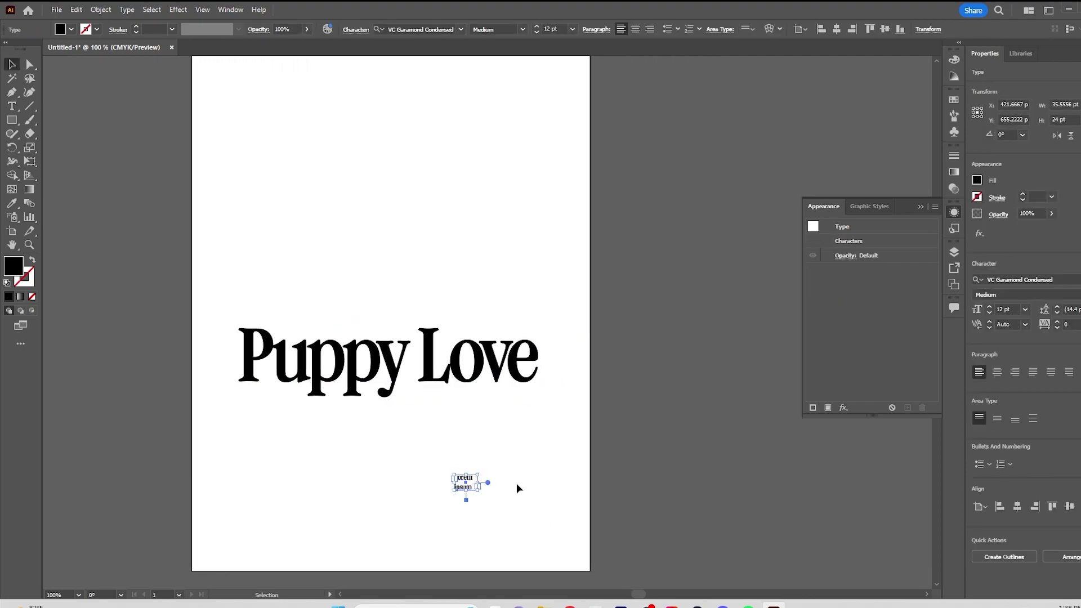
{"action": "key", "text": "Delete"}
Add a separate "TM" text, enlarge it and place it at the upper end of the word "Love"
{"action": "key", "text": "t"}
{"action": "left_click", "coordinate": [503, 466]}
{"action": "type", "text": "TM"}
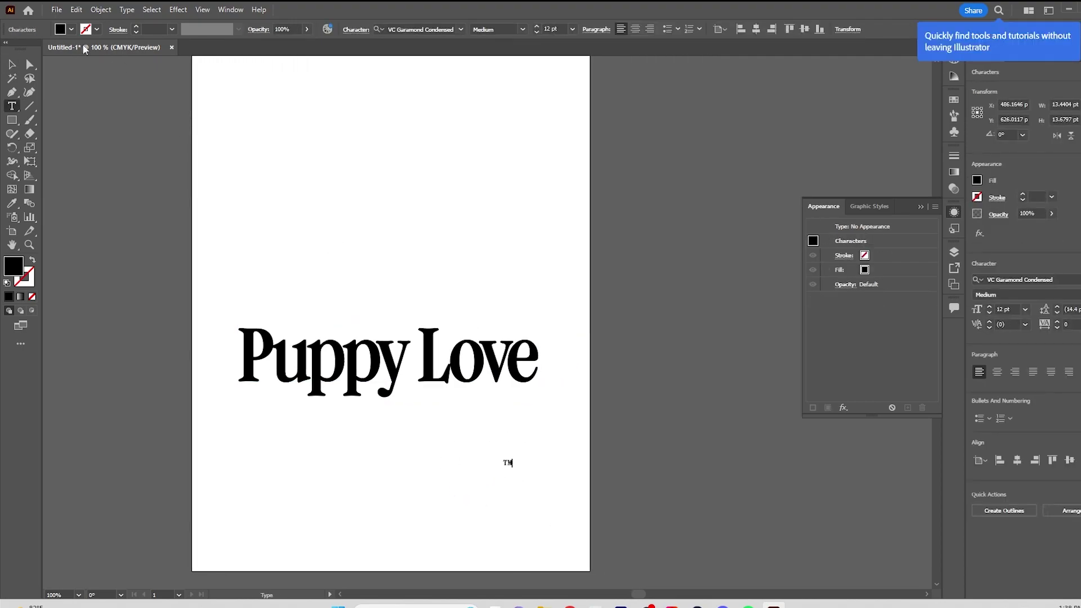
{"action": "left_click", "coordinate": [12, 65]}
{"action": "left_click_drag", "start_coordinate": [512, 458], "coordinate": [540, 320]}
{"action": "left_click_drag", "start_coordinate": [527, 319], "coordinate": [549, 333]}
{"action": "scroll", "coordinate": [531, 328], "scroll_direction": "up", "scroll_amount": 8}
{"action": "scroll", "coordinate": [635, 361], "scroll_direction": "down", "scroll_amount": 5}
{"action": "left_click_drag", "start_coordinate": [675, 363], "coordinate": [678, 376]}
Show the rulers, place a horizontal guide along the top of the title's L, and align the TM mark to it
{"action": "key", "text": "ctrl+r"}
{"action": "left_click_drag", "start_coordinate": [569, 60], "coordinate": [558, 355]}
{"action": "left_click_drag", "start_coordinate": [663, 380], "coordinate": [663, 378]}
{"action": "left_click", "coordinate": [667, 428]}
{"action": "left_click_drag", "start_coordinate": [448, 470], "coordinate": [666, 478]}
{"action": "scroll", "coordinate": [666, 478], "scroll_direction": "down", "scroll_amount": 4}
{"action": "scroll", "coordinate": [637, 470], "scroll_direction": "up", "scroll_amount": 4}
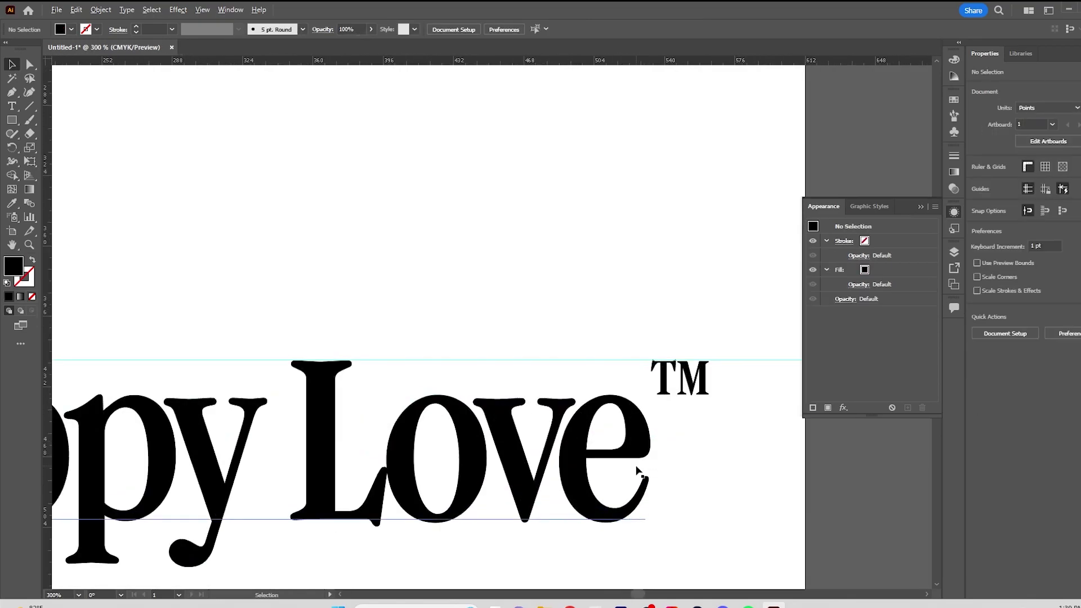
Add the tagline text "As Naive as the Real Thing!" below the title
{"action": "scroll", "coordinate": [637, 470], "scroll_direction": "down", "scroll_amount": 3}
{"action": "key", "text": "t"}
{"action": "left_click_drag", "start_coordinate": [478, 429], "coordinate": [622, 497]}
{"action": "key", "text": "ctrl+z"}
{"action": "left_click", "coordinate": [408, 404]}
{"action": "type", "text": "As Naive as the Real Thing"}
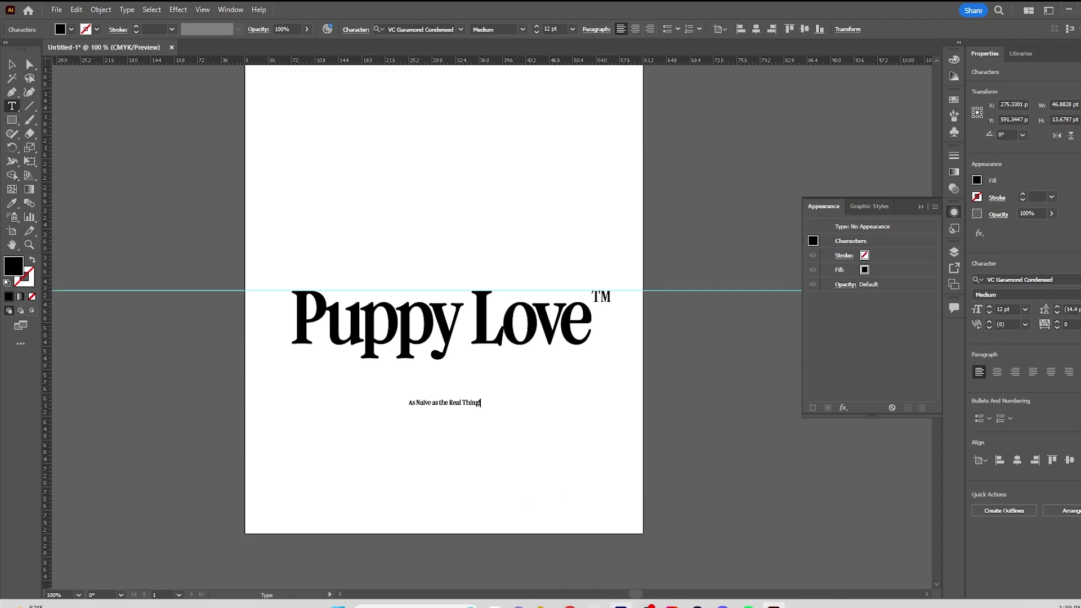
Check the poster in Photoshop and set the Illustrator tagline's style to Medium Italic
{"action": "left_click", "coordinate": [595, 604]}
{"action": "left_click", "coordinate": [773, 605]}
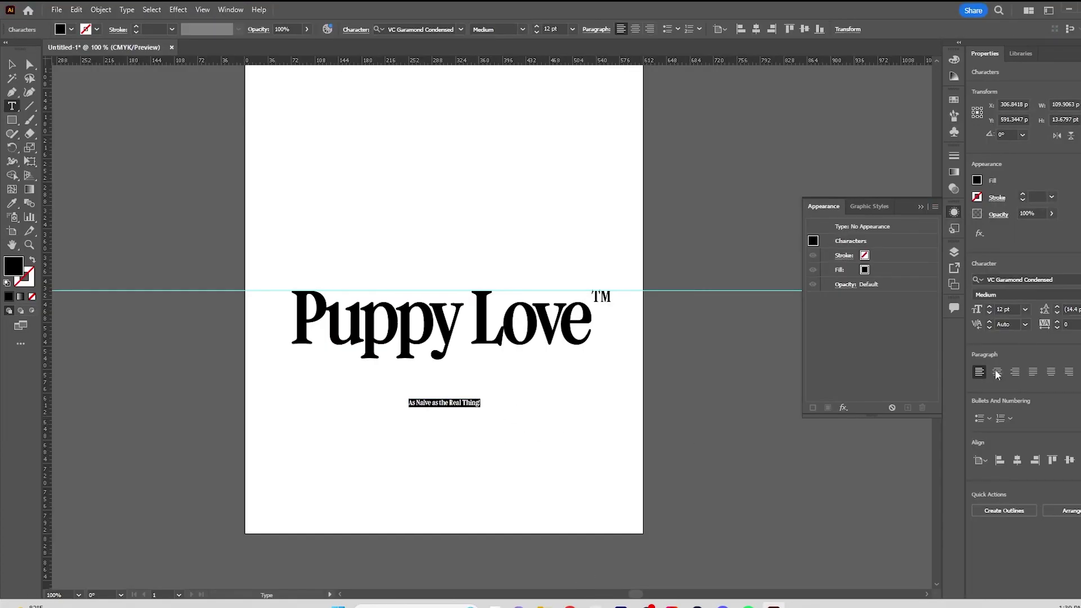
{"action": "left_click", "coordinate": [999, 294]}
{"action": "left_click", "coordinate": [993, 422]}
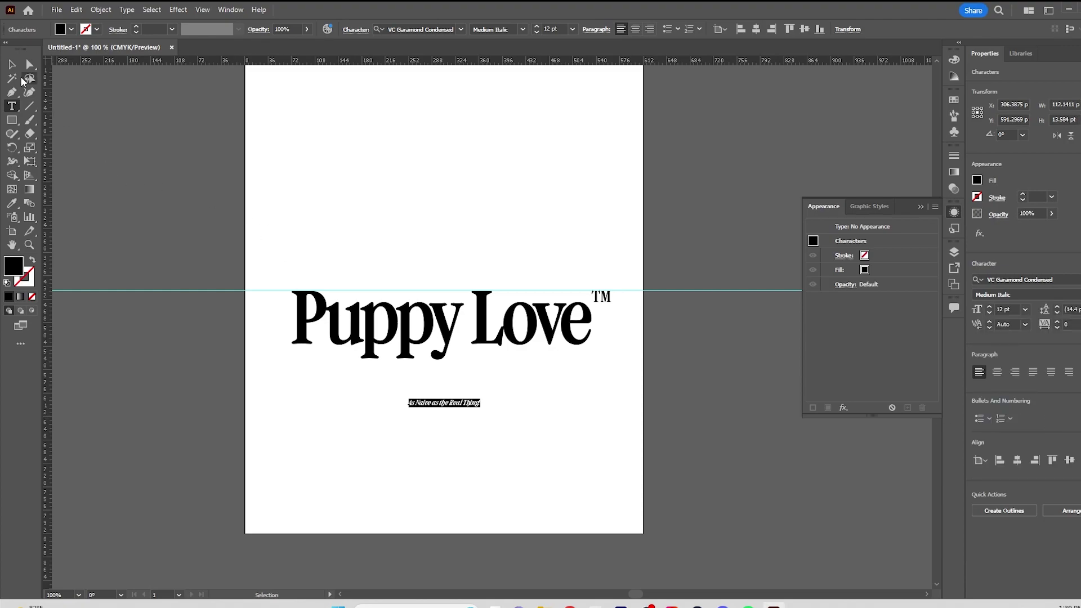
Enlarge the tagline and fit it under "Love", from the y's tail to the end of the title
{"action": "left_click", "coordinate": [11, 64]}
{"action": "left_click_drag", "start_coordinate": [483, 409], "coordinate": [599, 353]}
{"action": "scroll", "coordinate": [563, 353], "scroll_direction": "up", "scroll_amount": 5}
{"action": "left_click_drag", "start_coordinate": [696, 422], "coordinate": [693, 420]}
{"action": "scroll", "coordinate": [698, 420], "scroll_direction": "down", "scroll_amount": 3}
Convert the "Puppy Love" title text to outlines
{"action": "left_click", "coordinate": [401, 342]}
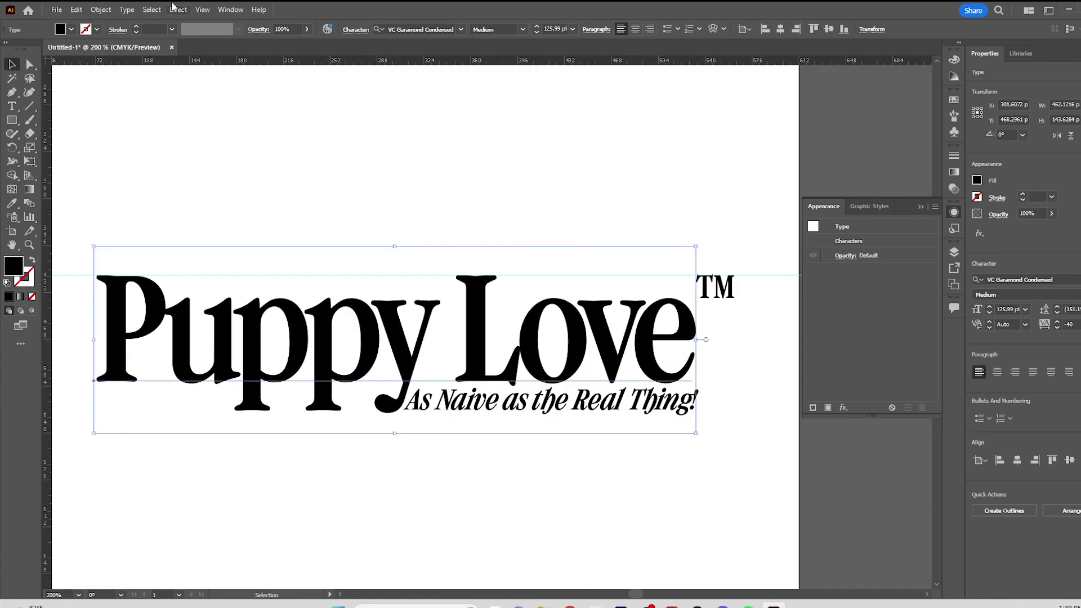
{"action": "left_click", "coordinate": [151, 10]}
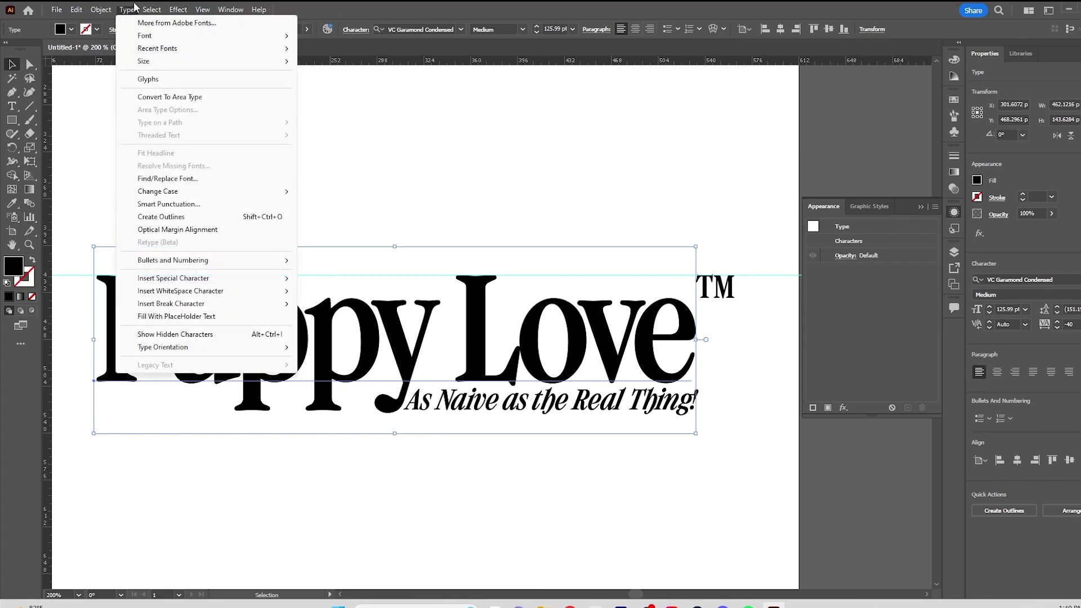
{"action": "left_click", "coordinate": [191, 216]}
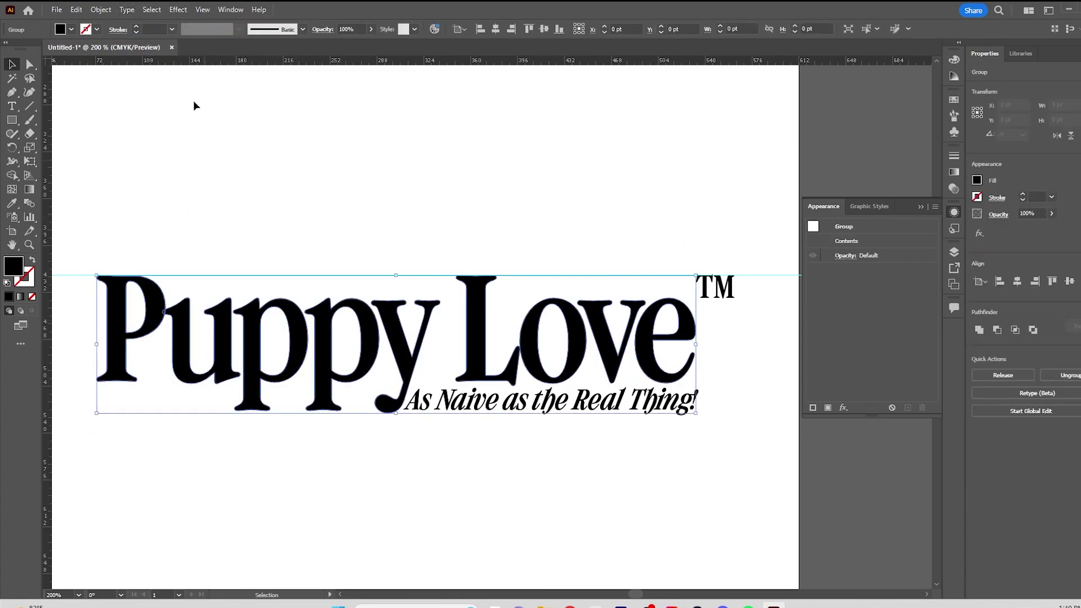
Try a Roughen effect with smooth points on the outlined title, then undo it
{"action": "left_click", "coordinate": [178, 10]}
{"action": "mouse_move", "coordinate": [228, 103]}
{"action": "left_click", "coordinate": [338, 132]}
{"action": "type", "text": "0"}
{"action": "left_click", "coordinate": [486, 258]}
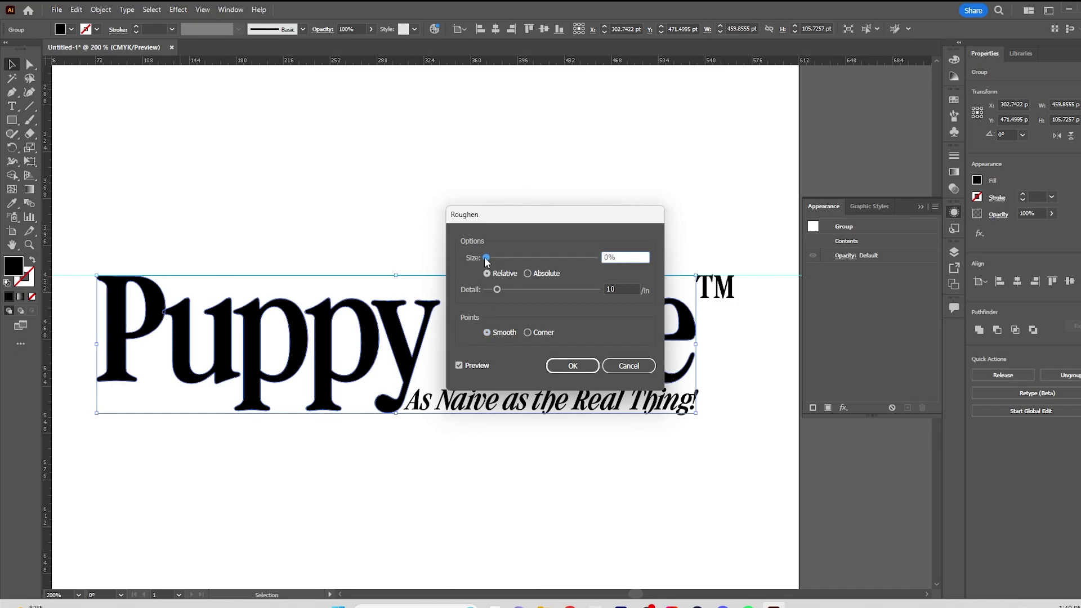
{"action": "left_click_drag", "start_coordinate": [489, 262], "coordinate": [493, 291]}
{"action": "left_click", "coordinate": [573, 365]}
{"action": "left_click", "coordinate": [576, 507]}
{"action": "scroll", "coordinate": [577, 507], "scroll_direction": "down", "scroll_amount": 1}
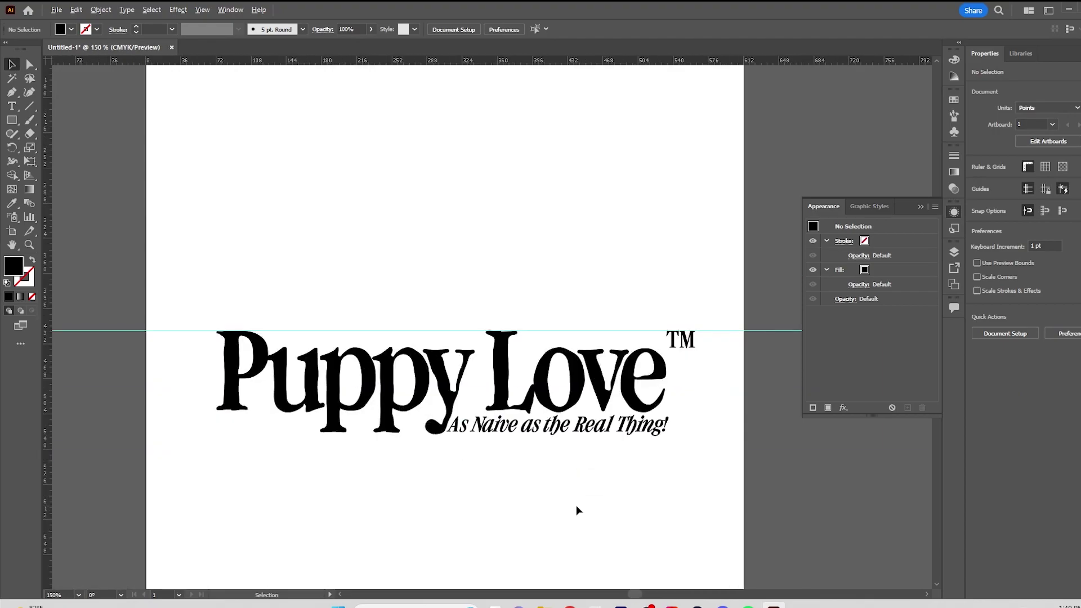
{"action": "key", "text": "ctrl+z"}
Apply a Gaussian Blur effect to the outlined "Puppy Love" title
{"action": "left_click", "coordinate": [179, 9]}
{"action": "mouse_move", "coordinate": [264, 104]}
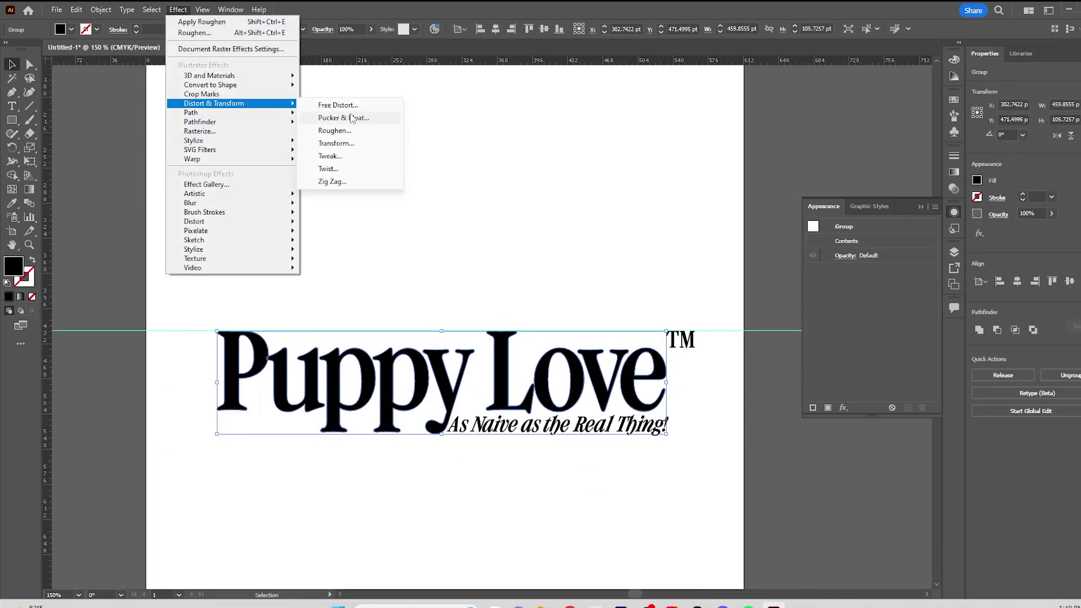
{"action": "mouse_move", "coordinate": [274, 209]}
{"action": "left_click", "coordinate": [342, 205]}
{"action": "left_click", "coordinate": [512, 290]}
{"action": "left_click", "coordinate": [546, 317]}
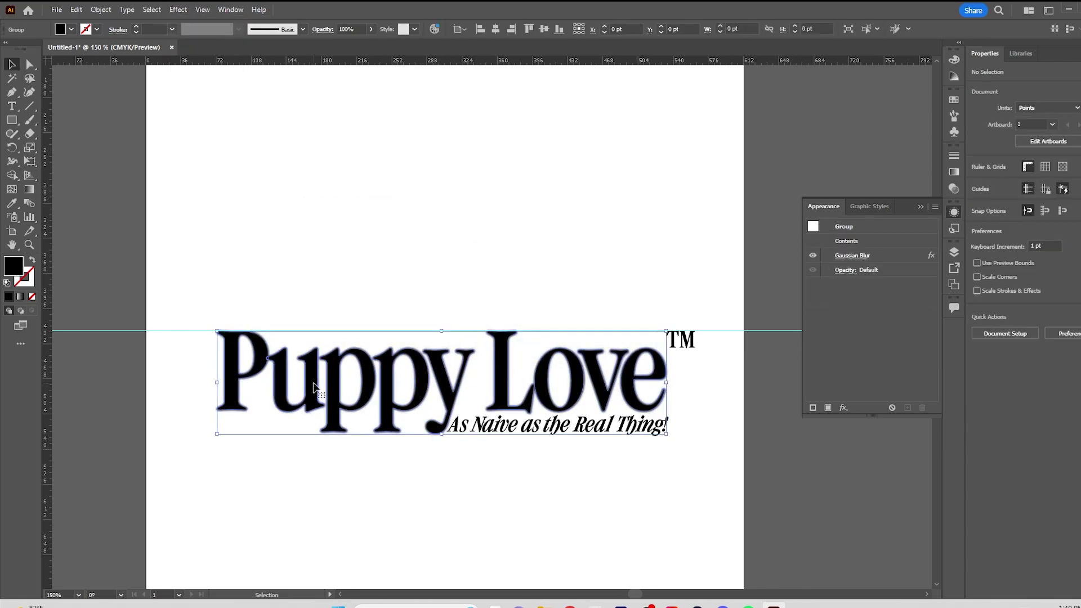
Undo the Gaussian Blur on the outlined "Puppy Love" title after trying a Roughen effect
{"action": "left_click", "coordinate": [178, 9]}
{"action": "mouse_move", "coordinate": [248, 103]}
{"action": "left_click", "coordinate": [329, 123]}
{"action": "left_click_drag", "start_coordinate": [496, 289], "coordinate": [500, 291]}
{"action": "left_click", "coordinate": [627, 365]}
{"action": "key", "text": "ctrl+z"}
Try an Ocean Ripple distortion on the title with ripple size 4 and ripple magnitude 4
{"action": "left_click", "coordinate": [152, 10]}
{"action": "mouse_move", "coordinate": [174, 12]}
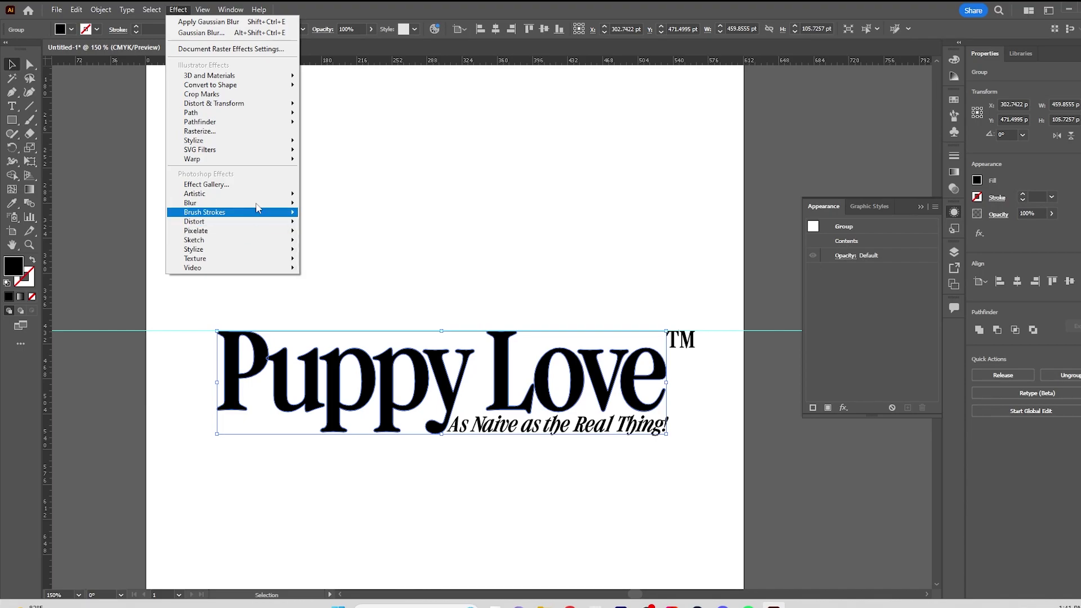
{"action": "mouse_move", "coordinate": [258, 199]}
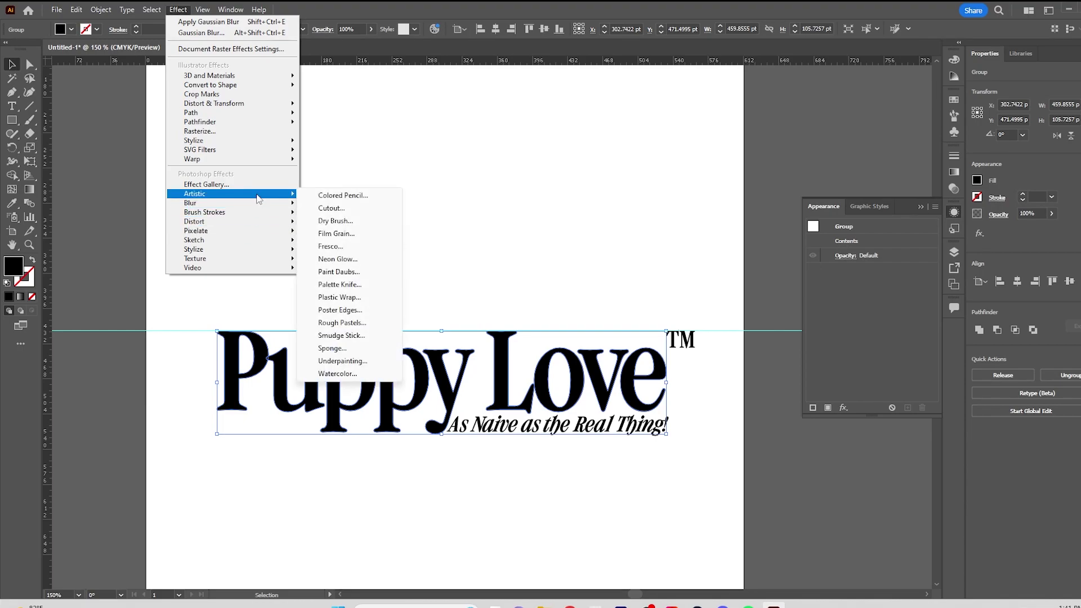
{"action": "mouse_move", "coordinate": [302, 275]}
{"action": "mouse_move", "coordinate": [277, 224]}
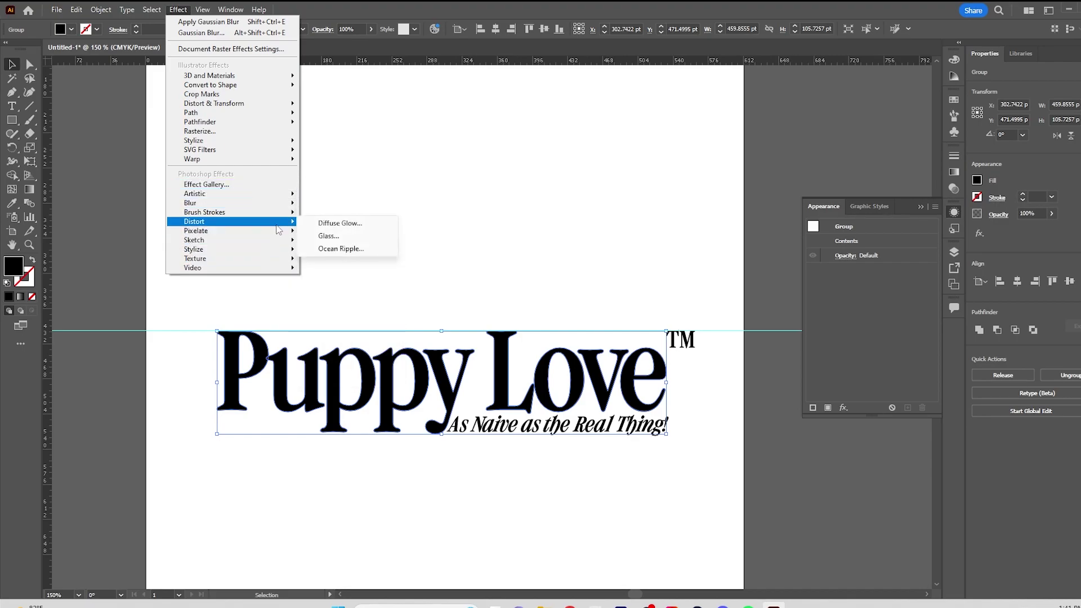
{"action": "left_click", "coordinate": [339, 249]}
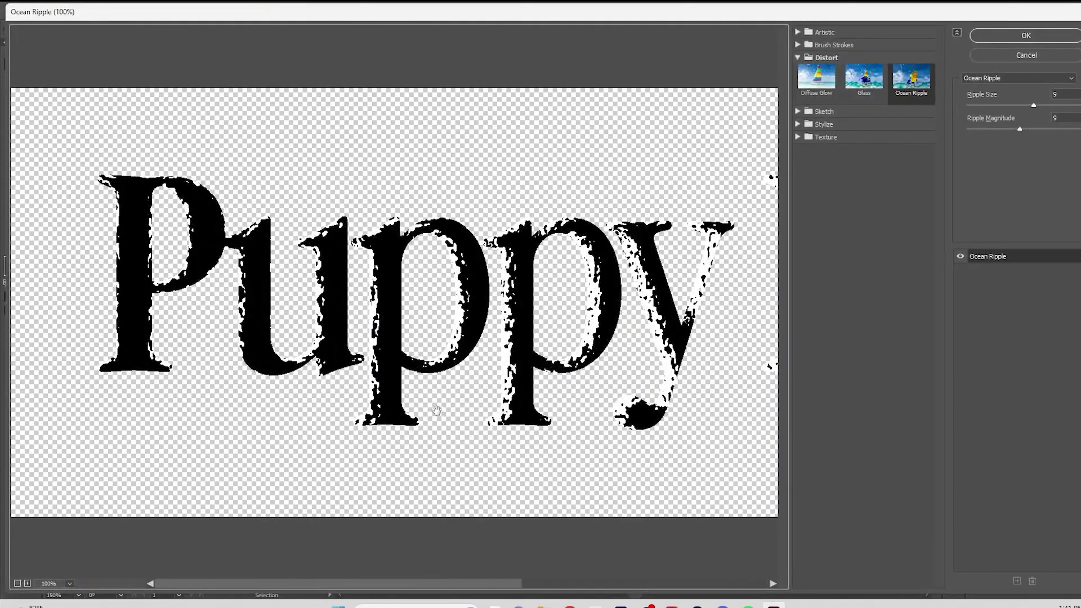
{"action": "left_click_drag", "start_coordinate": [1007, 105], "coordinate": [988, 129]}
{"action": "left_click", "coordinate": [1011, 81]}
{"action": "left_click", "coordinate": [1010, 81]}
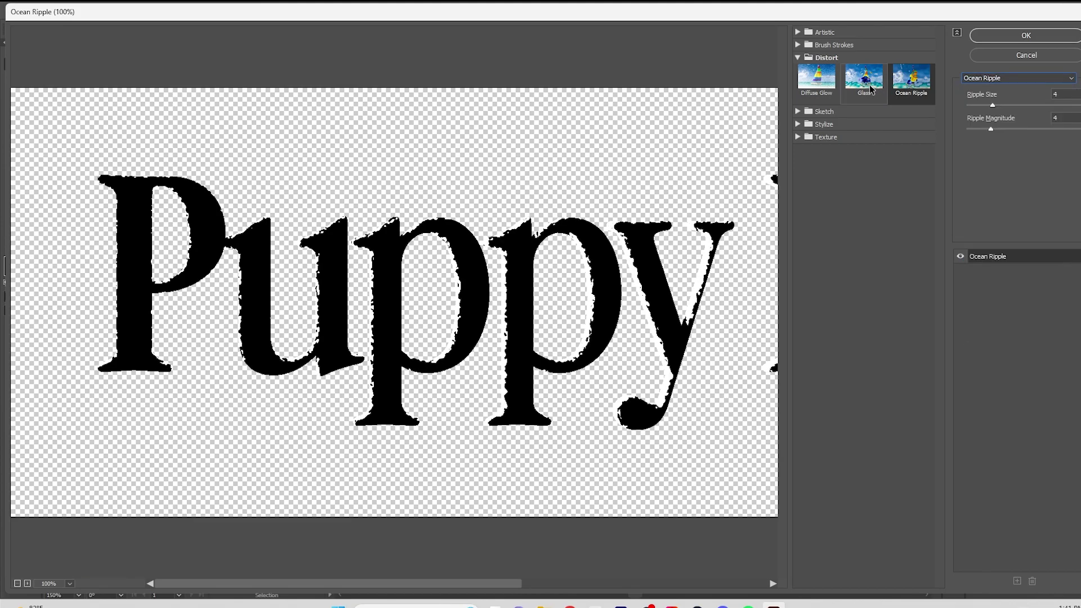
Apply a Frosted Glass distortion to the title with distortion 1, smoothness 1 and scaling 57%
{"action": "left_click", "coordinate": [868, 87]}
{"action": "left_click_drag", "start_coordinate": [1006, 172], "coordinate": [1008, 171]}
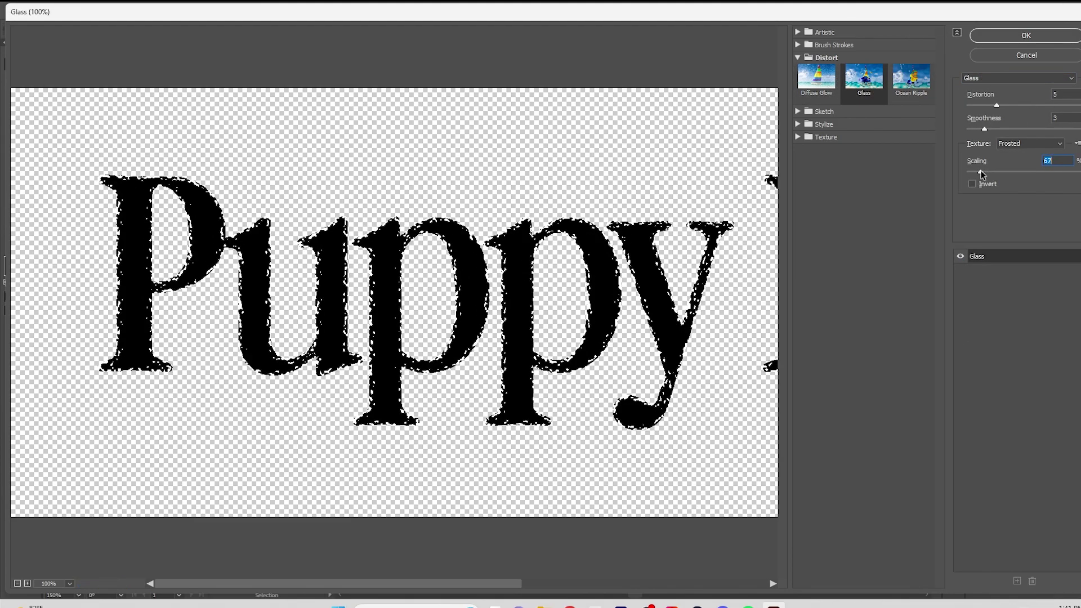
{"action": "left_click_drag", "start_coordinate": [982, 130], "coordinate": [970, 106]}
{"action": "left_click_drag", "start_coordinate": [1007, 171], "coordinate": [970, 163]}
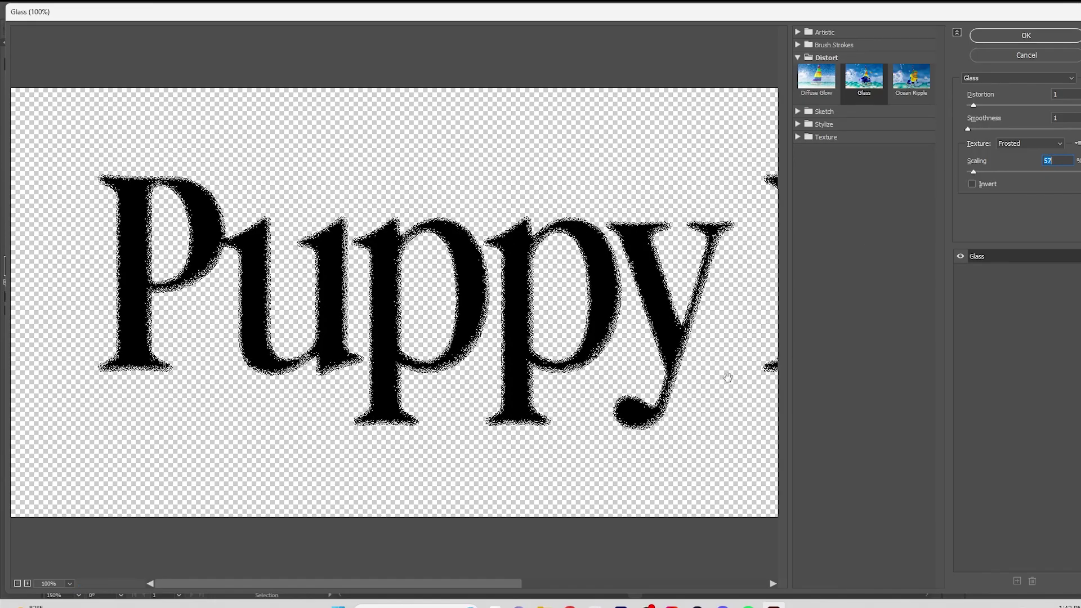
{"action": "left_click_drag", "start_coordinate": [727, 377], "coordinate": [240, 394]}
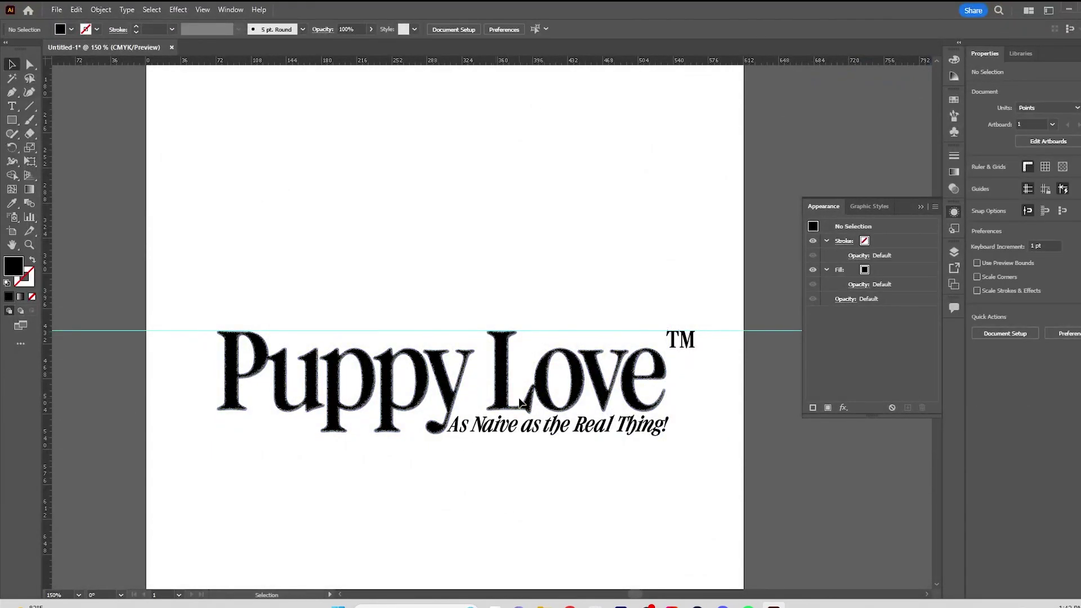
{"action": "scroll", "coordinate": [520, 401], "scroll_direction": "up", "scroll_amount": 5}
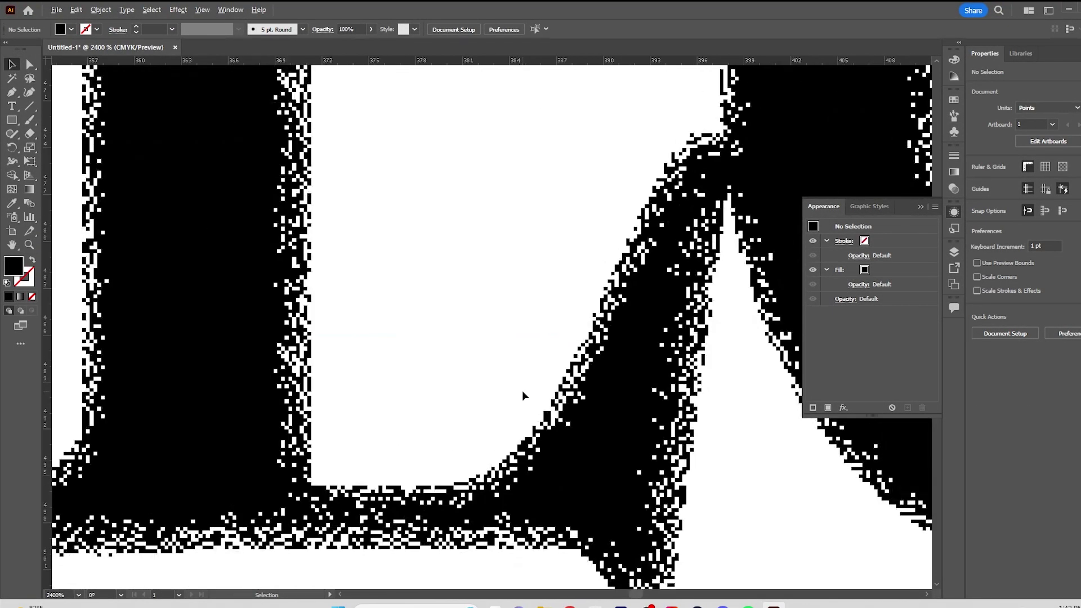
{"action": "scroll", "coordinate": [523, 394], "scroll_direction": "down", "scroll_amount": 3}
{"action": "left_click", "coordinate": [179, 10]}
{"action": "mouse_move", "coordinate": [225, 103]}
{"action": "left_click", "coordinate": [338, 127]}
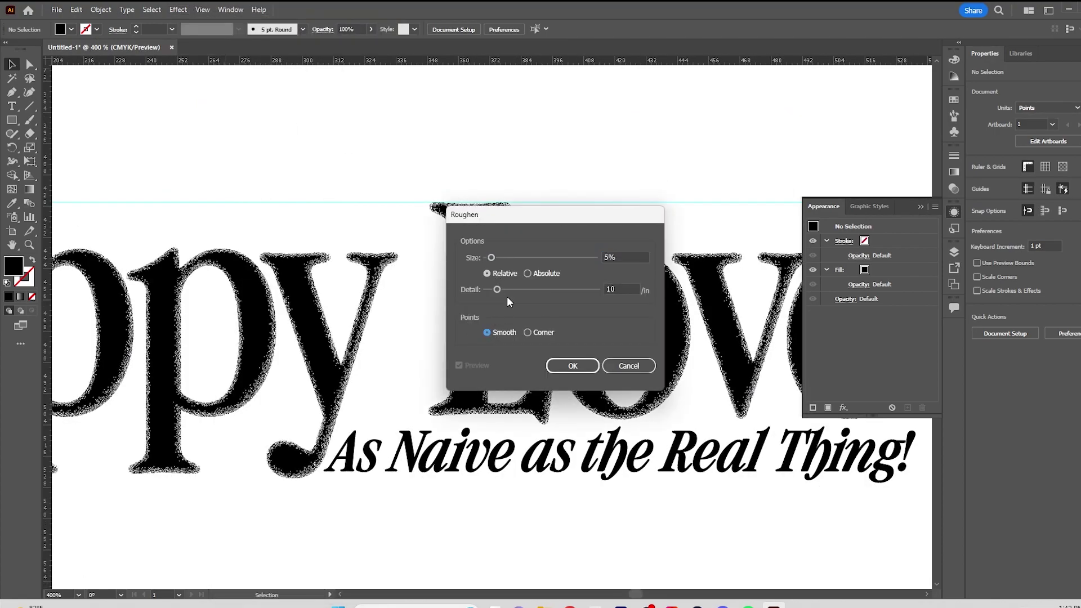
{"action": "left_click", "coordinate": [629, 366]}
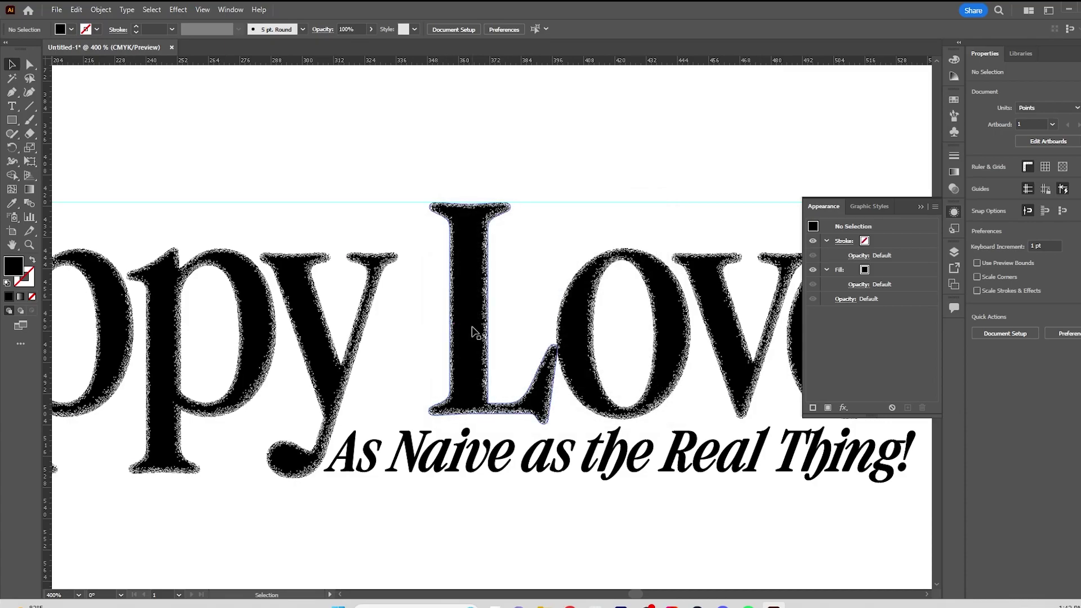
Expand the appearance of the Glass-distorted title and inspect the grainy letter edges up close
{"action": "left_click", "coordinate": [101, 9]}
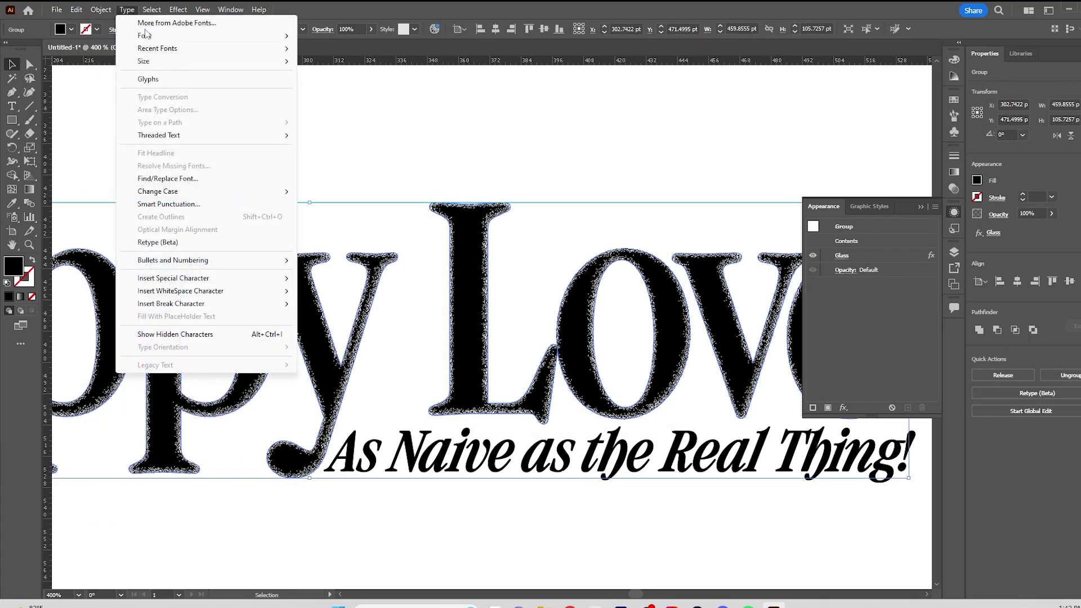
{"action": "mouse_move", "coordinate": [101, 10]}
{"action": "left_click", "coordinate": [158, 178]}
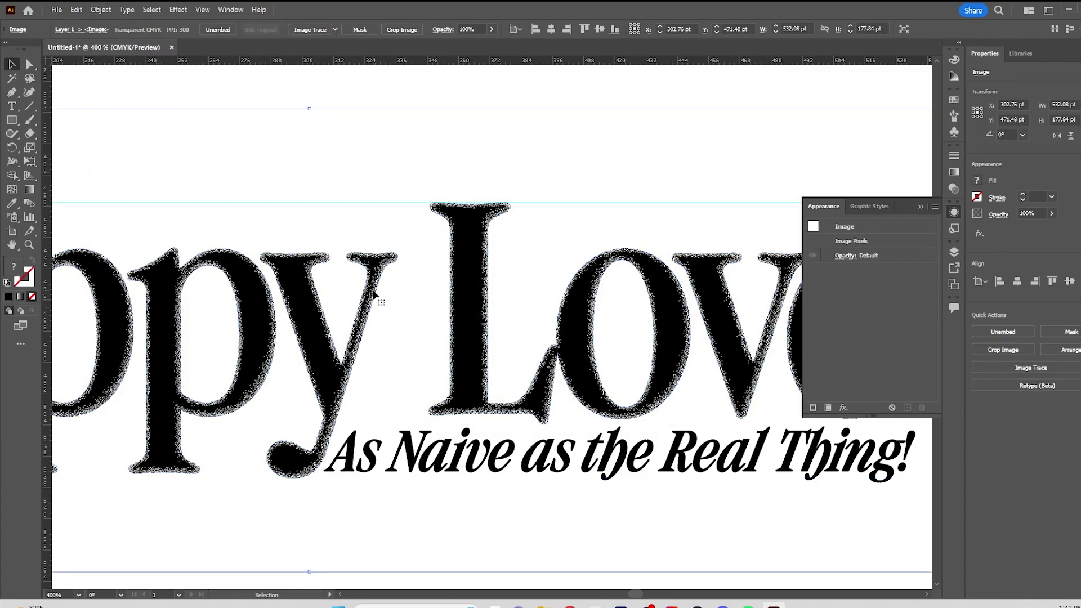
{"action": "scroll", "coordinate": [427, 370], "scroll_direction": "up", "scroll_amount": 2}
{"action": "scroll", "coordinate": [427, 358], "scroll_direction": "down", "scroll_amount": 2}
{"action": "left_click_drag", "start_coordinate": [372, 196], "coordinate": [478, 257]}
{"action": "scroll", "coordinate": [306, 306], "scroll_direction": "up", "scroll_amount": 3}
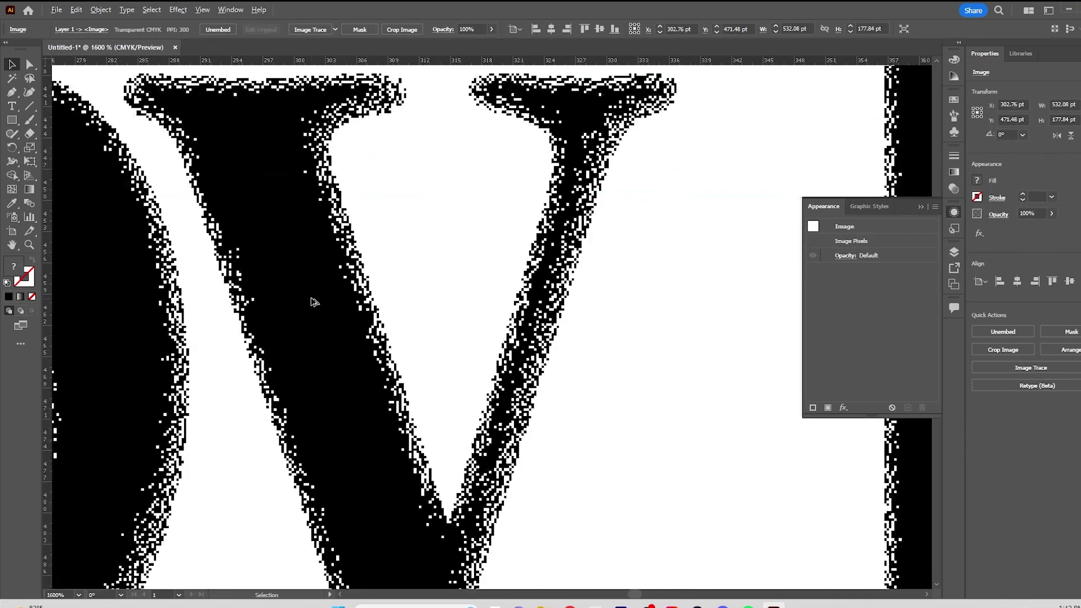
{"action": "scroll", "coordinate": [314, 303], "scroll_direction": "down", "scroll_amount": 4}
{"action": "scroll", "coordinate": [271, 386], "scroll_direction": "up", "scroll_amount": 3}
Try rasterizing the expanded title, then undo the rasterizing and the expansion
{"action": "left_click", "coordinate": [101, 10]}
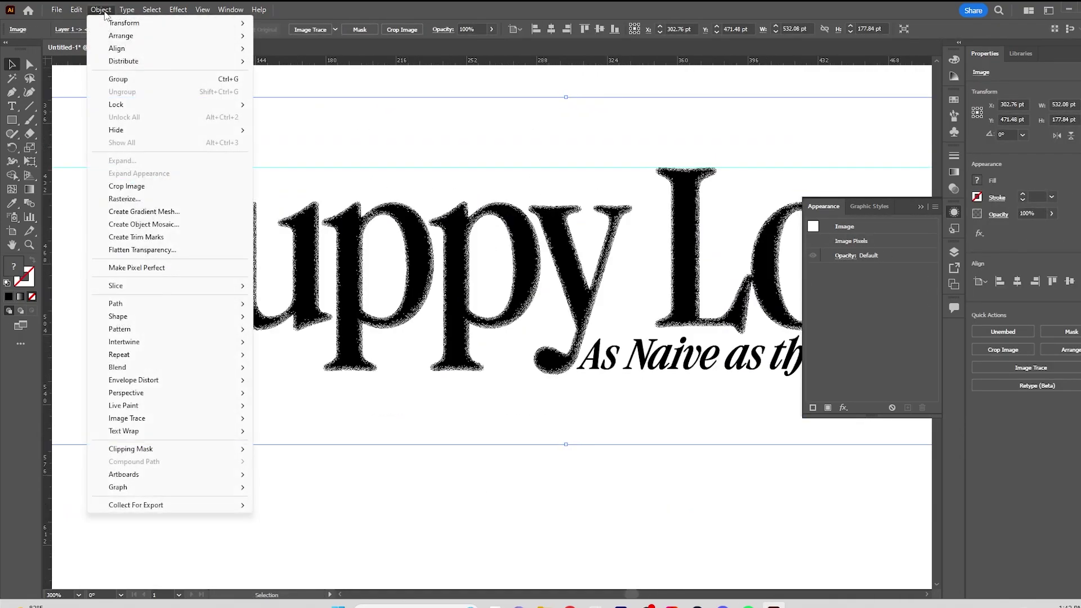
{"action": "left_click", "coordinate": [135, 199]}
{"action": "left_click", "coordinate": [600, 400]}
{"action": "double_click", "coordinate": [343, 343]}
{"action": "key", "text": "ctrl+z"}
{"action": "key", "text": "ctrl+z"}
{"action": "key", "text": "ctrl+shift+z"}
{"action": "key", "text": "ctrl+shift+z"}
{"action": "key", "text": "ctrl+z"}
{"action": "scroll", "coordinate": [522, 389], "scroll_direction": "up", "scroll_amount": 3}
{"action": "scroll", "coordinate": [511, 390], "scroll_direction": "down", "scroll_amount": 1}
{"action": "left_click", "coordinate": [507, 390]}
{"action": "scroll", "coordinate": [450, 381], "scroll_direction": "up", "scroll_amount": 3}
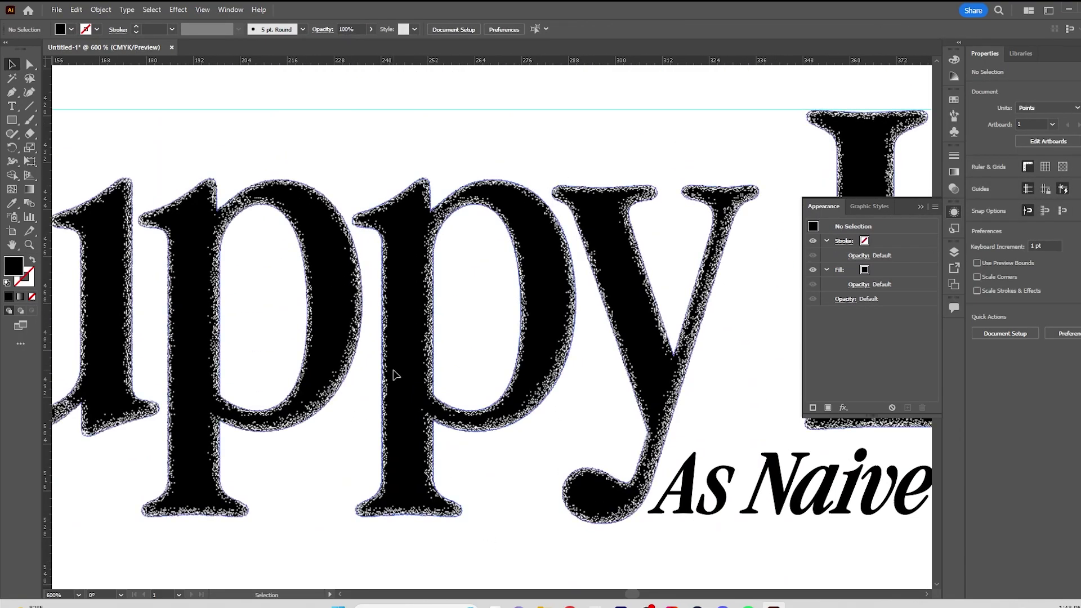
{"action": "left_click", "coordinate": [394, 374]}
{"action": "left_click", "coordinate": [178, 9]}
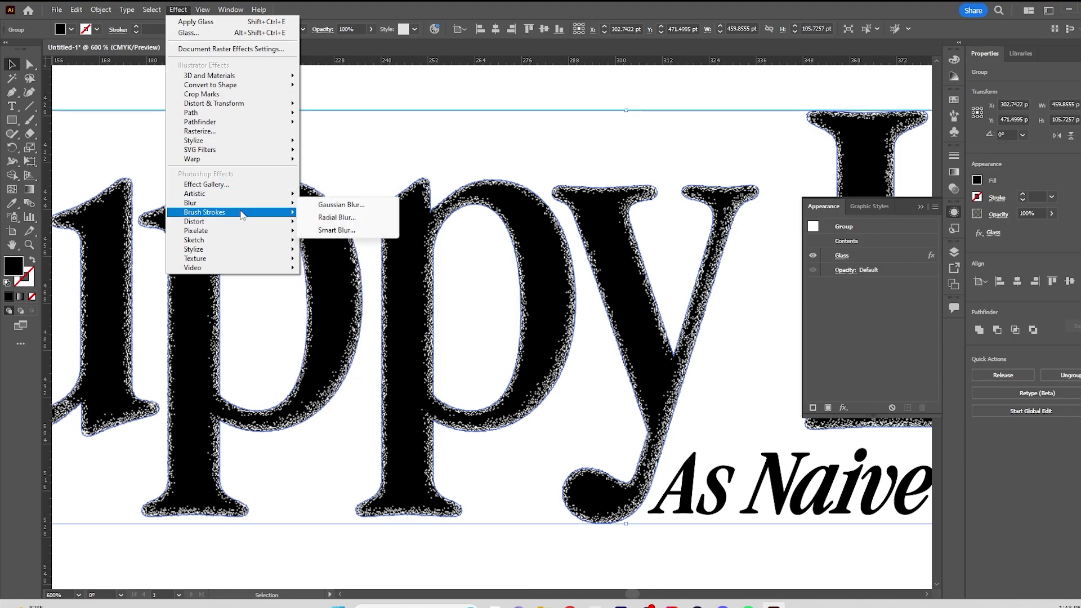
{"action": "mouse_move", "coordinate": [244, 223]}
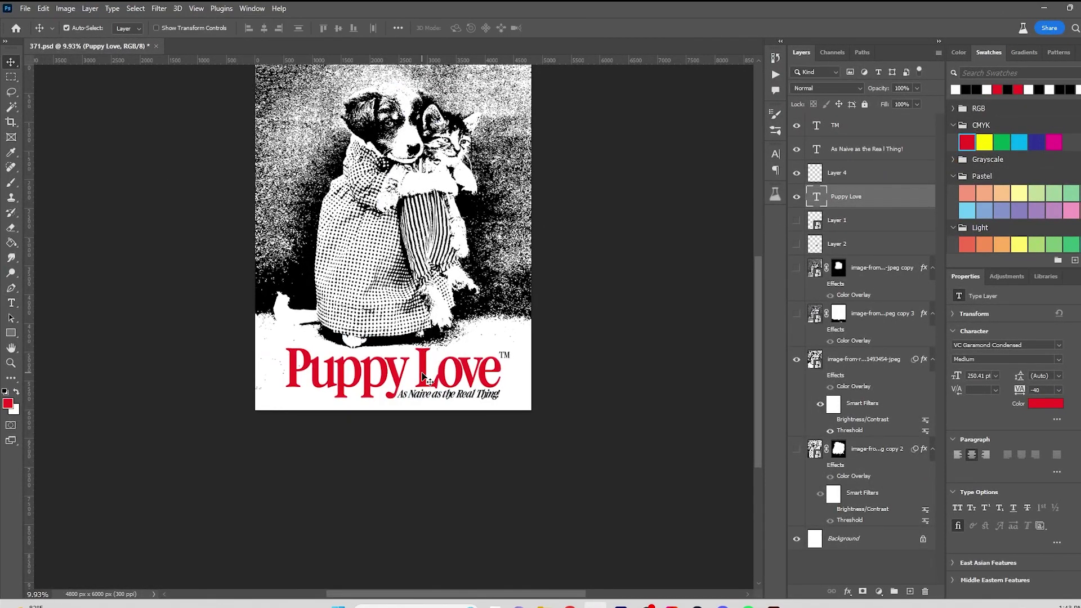
Switch to Photoshop and try the Stained Glass texture from the Filter Gallery on the red "Puppy Love" text layer
{"action": "right_click", "coordinate": [870, 197]}
{"action": "left_click", "coordinate": [159, 9]}
{"action": "mouse_move", "coordinate": [221, 169]}
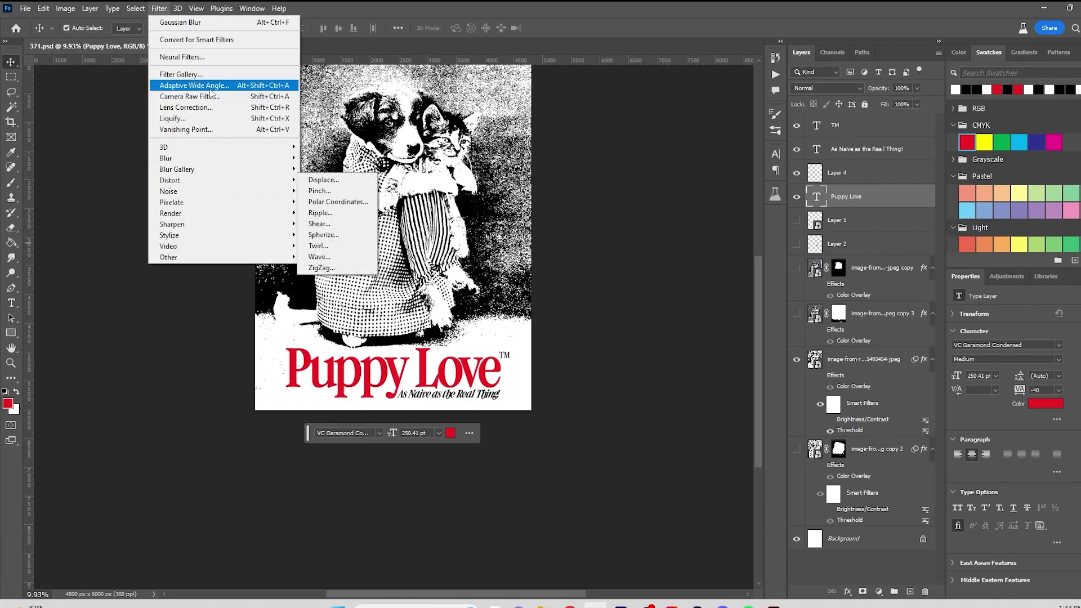
{"action": "left_click", "coordinate": [209, 75]}
{"action": "left_click", "coordinate": [568, 231]}
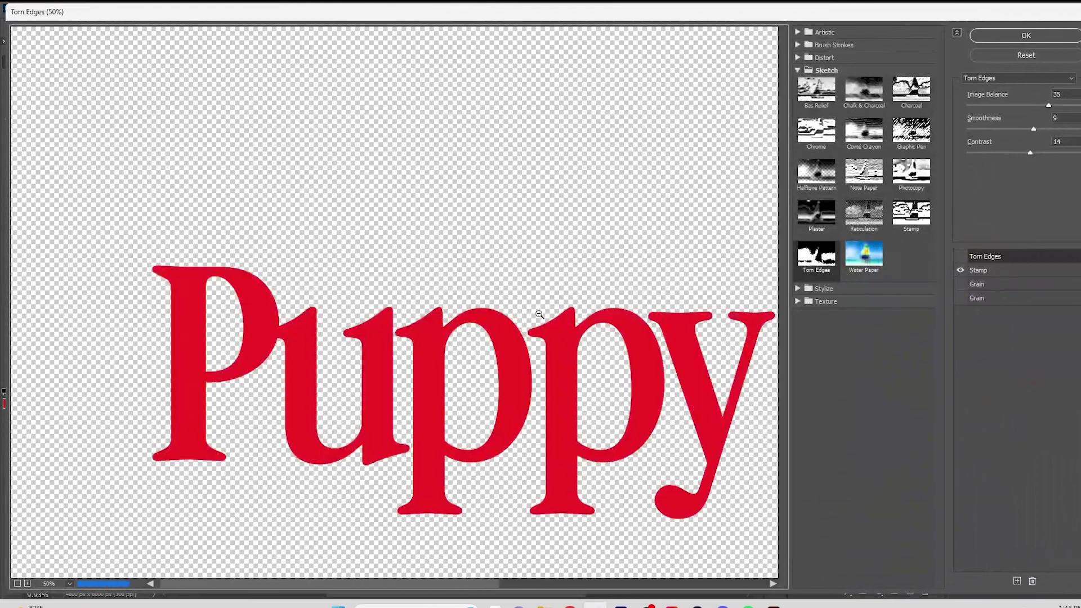
{"action": "left_click", "coordinate": [797, 288]}
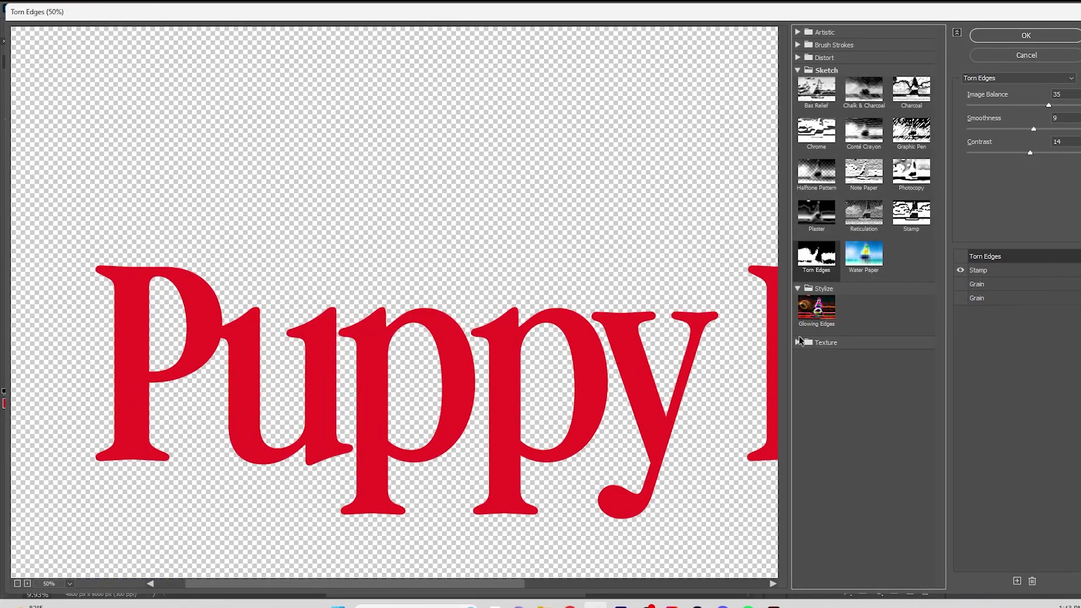
{"action": "left_click", "coordinate": [797, 342]}
{"action": "left_click", "coordinate": [882, 429]}
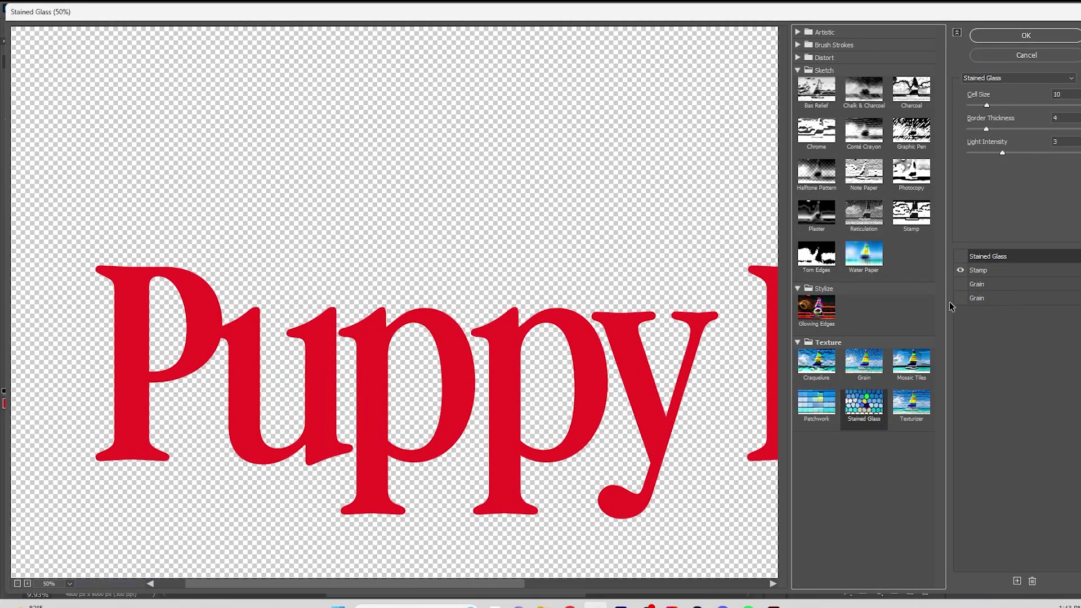
Try replacing the Stamp filter with Glass in the Filter Gallery's effect stack for the title, then leave the gallery
{"action": "left_click", "coordinate": [978, 270]}
{"action": "left_click", "coordinate": [1034, 106]}
{"action": "left_click_drag", "start_coordinate": [1033, 105], "coordinate": [1072, 105]}
{"action": "left_click", "coordinate": [797, 57]}
{"action": "left_click", "coordinate": [864, 78]}
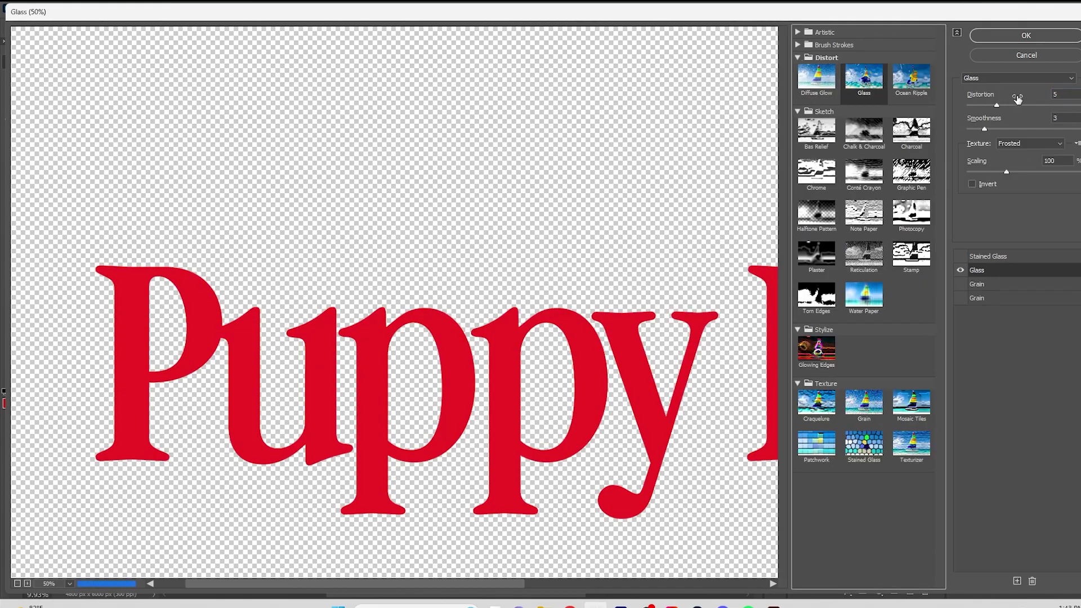
{"action": "left_click", "coordinate": [960, 282]}
{"action": "left_click", "coordinate": [962, 272]}
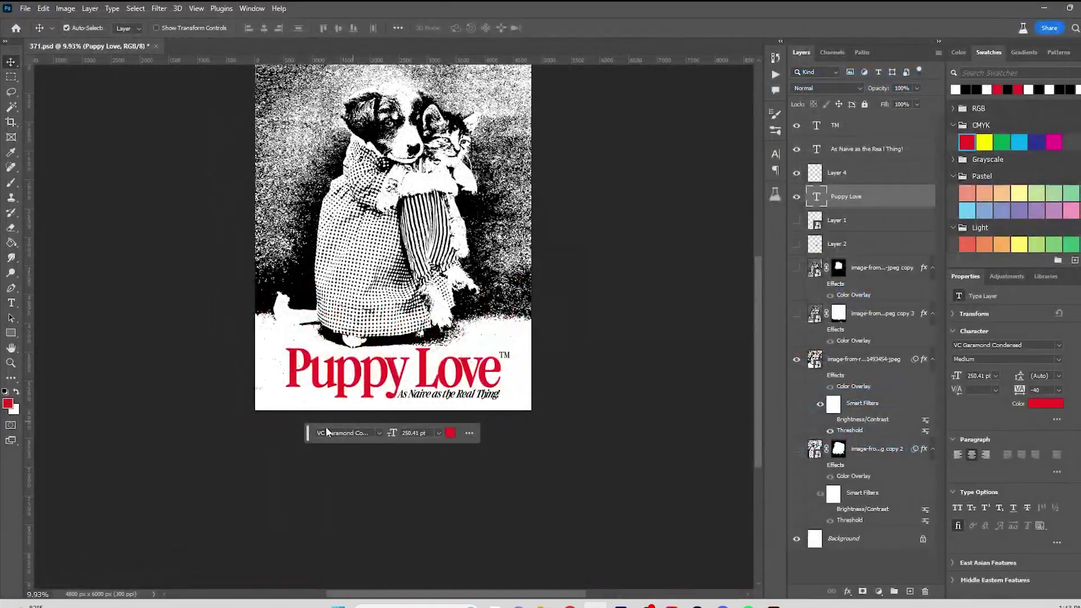
Change the color of the "Puppy Love" title text on the poster to black
{"action": "scroll", "coordinate": [416, 397], "scroll_direction": "up", "scroll_amount": 1}
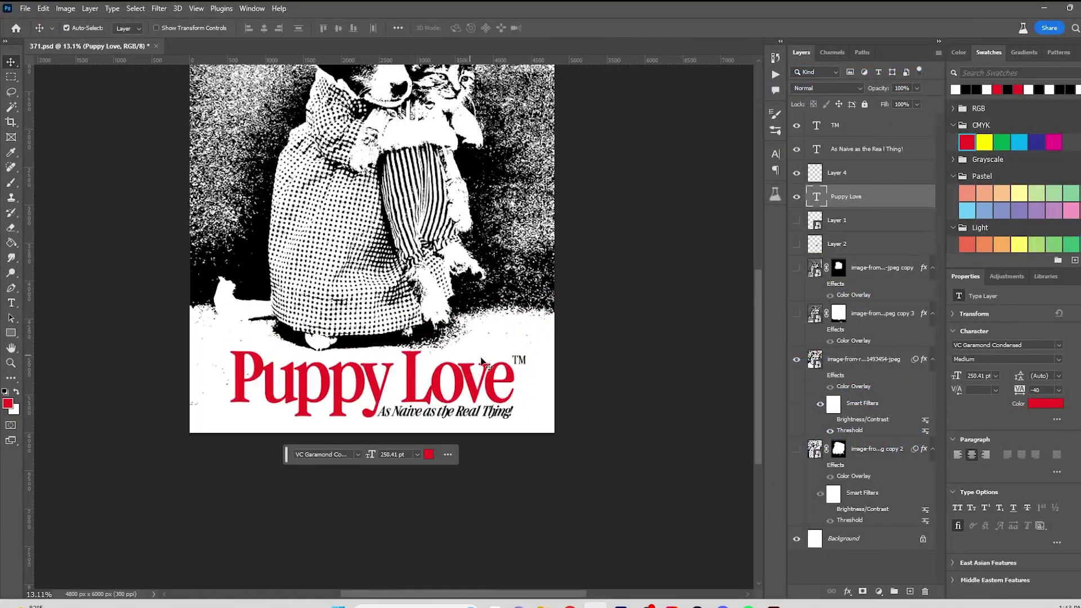
{"action": "double_click", "coordinate": [414, 395]}
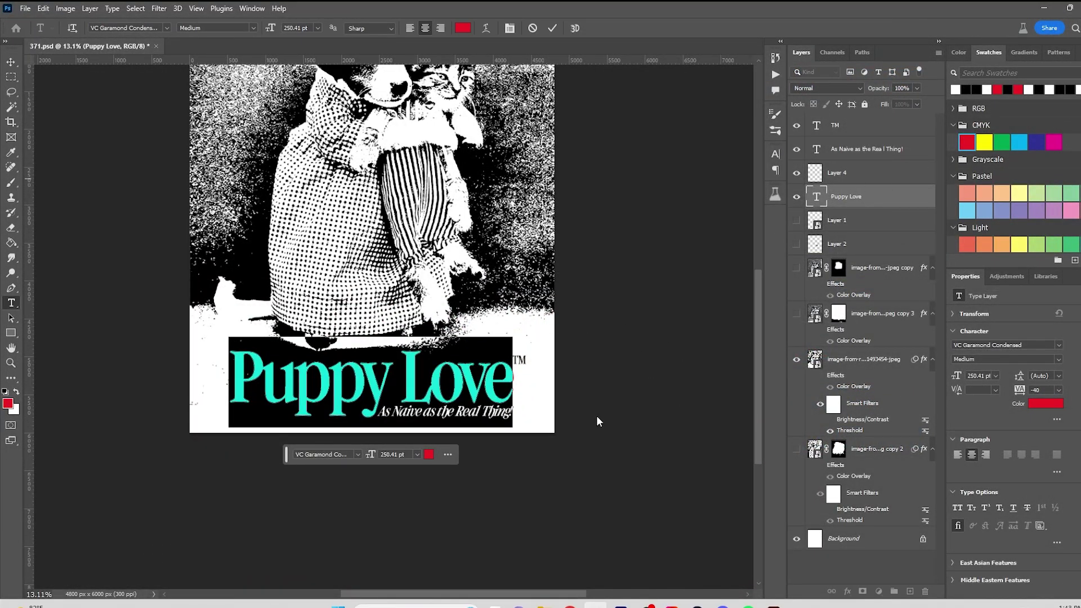
{"action": "left_click", "coordinate": [1035, 403]}
{"action": "left_click_drag", "start_coordinate": [738, 295], "coordinate": [613, 332]}
{"action": "left_click", "coordinate": [925, 149]}
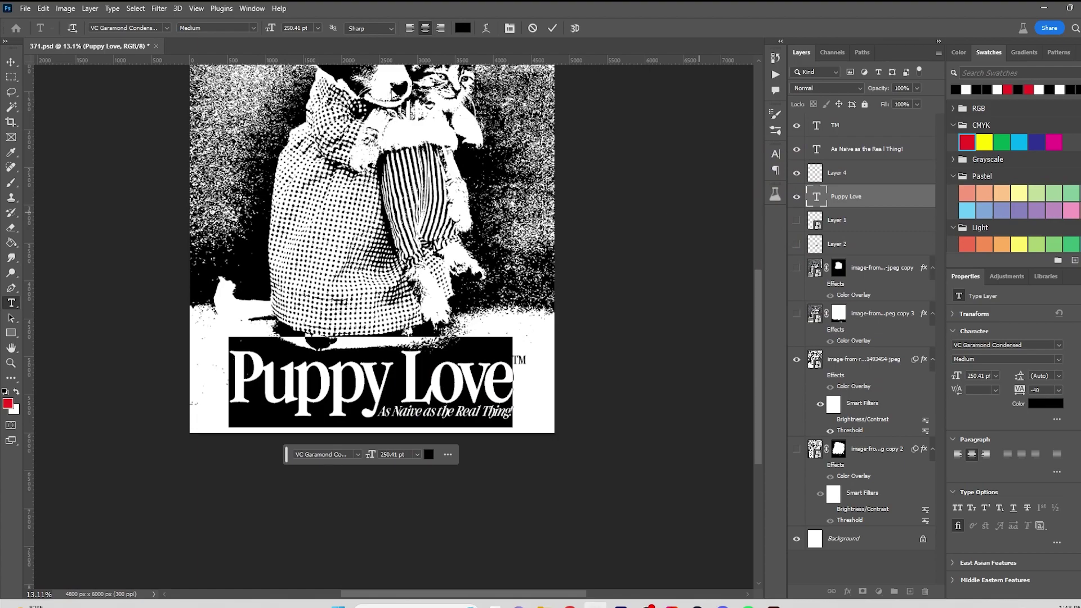
{"action": "left_click", "coordinate": [159, 8]}
{"action": "key", "text": "Right"}
{"action": "key", "text": "Right"}
{"action": "key", "text": "Escape"}
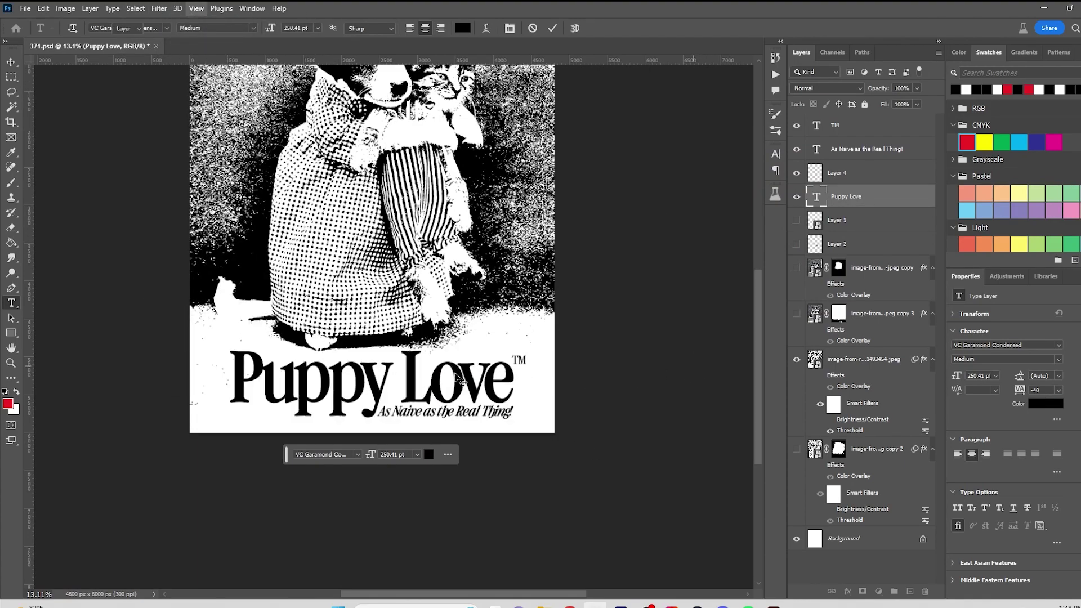
Convert the "Puppy Love" text layer to a smart object and open its contents for editing
{"action": "key", "text": "v"}
{"action": "right_click", "coordinate": [842, 205]}
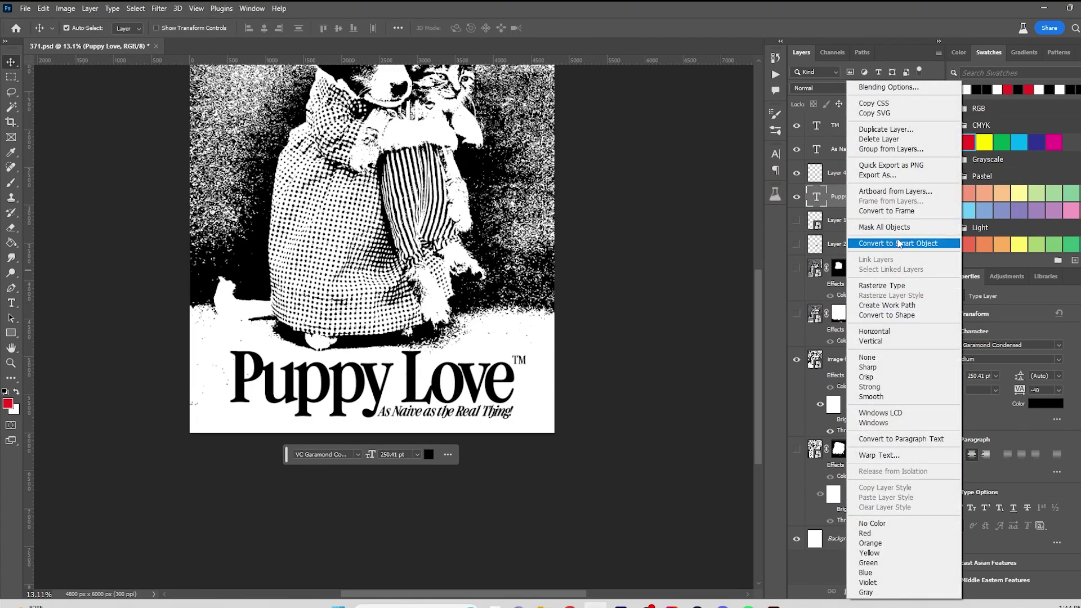
{"action": "left_click", "coordinate": [878, 243]}
{"action": "double_click", "coordinate": [815, 197]}
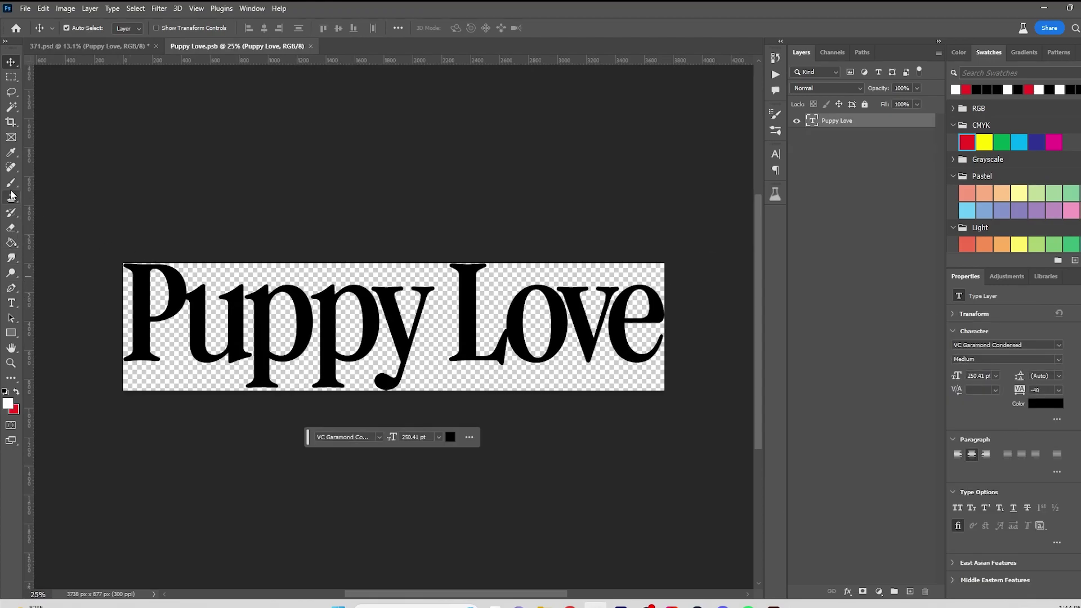
Add a new layer beneath the "Puppy Love" text in the smart object and fill it with white
{"action": "left_click", "coordinate": [10, 242]}
{"action": "left_click", "coordinate": [583, 265]}
{"action": "left_click", "coordinate": [579, 236]}
{"action": "left_click", "coordinate": [909, 591]}
{"action": "left_click_drag", "start_coordinate": [859, 122], "coordinate": [859, 143]}
{"action": "left_click", "coordinate": [588, 274]}
Duplicate the text and white background layers and merge the copies into one rasterized layer
{"action": "left_click", "coordinate": [796, 161]}
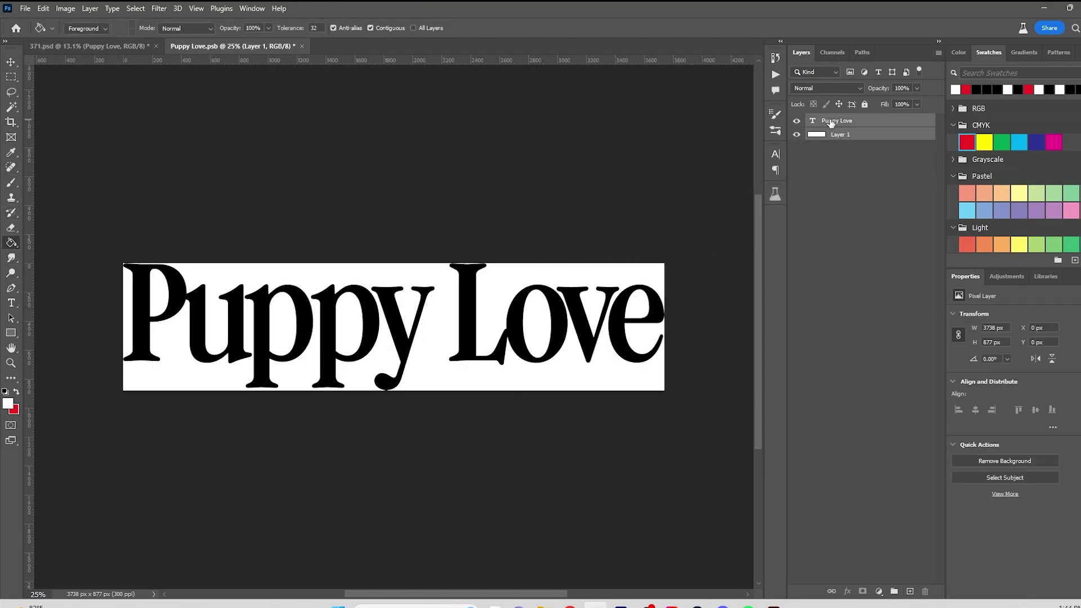
{"action": "right_click", "coordinate": [835, 122]}
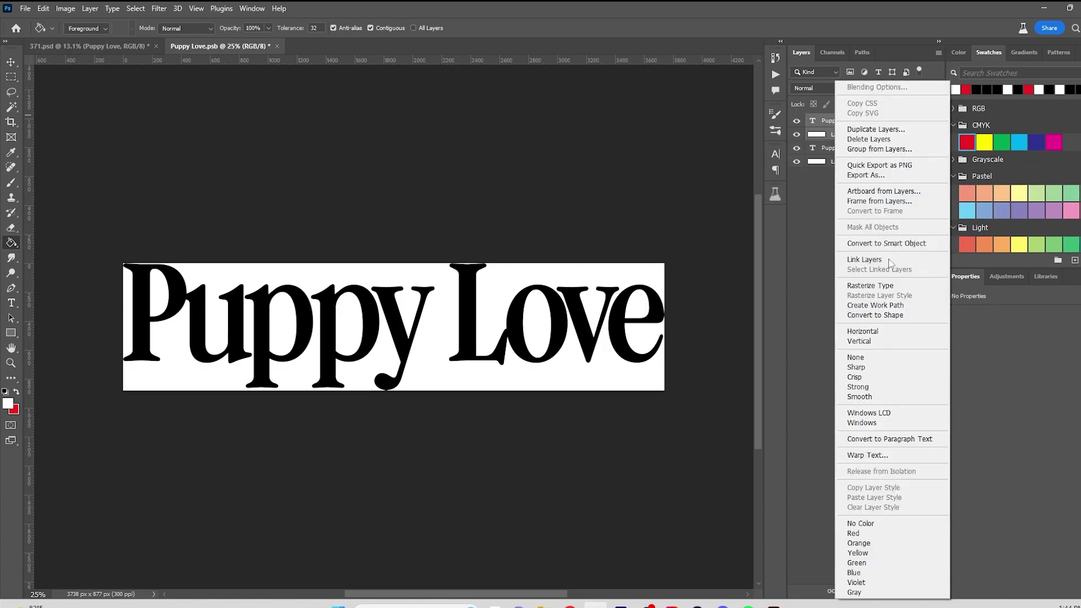
{"action": "key", "text": "Escape"}
{"action": "right_click", "coordinate": [878, 147]}
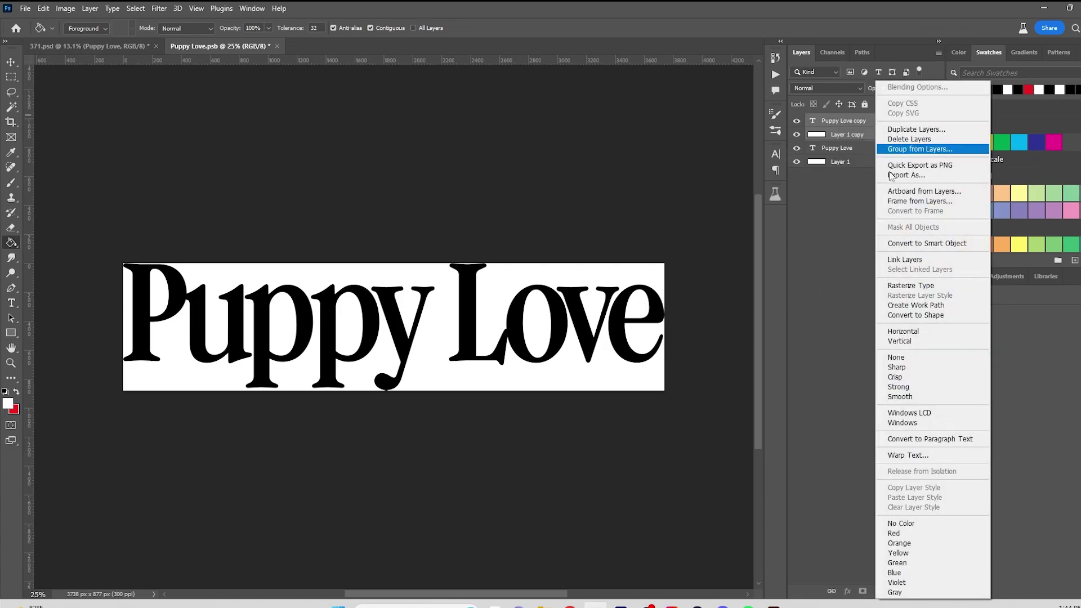
{"action": "left_click", "coordinate": [935, 285]}
{"action": "right_click", "coordinate": [874, 151]}
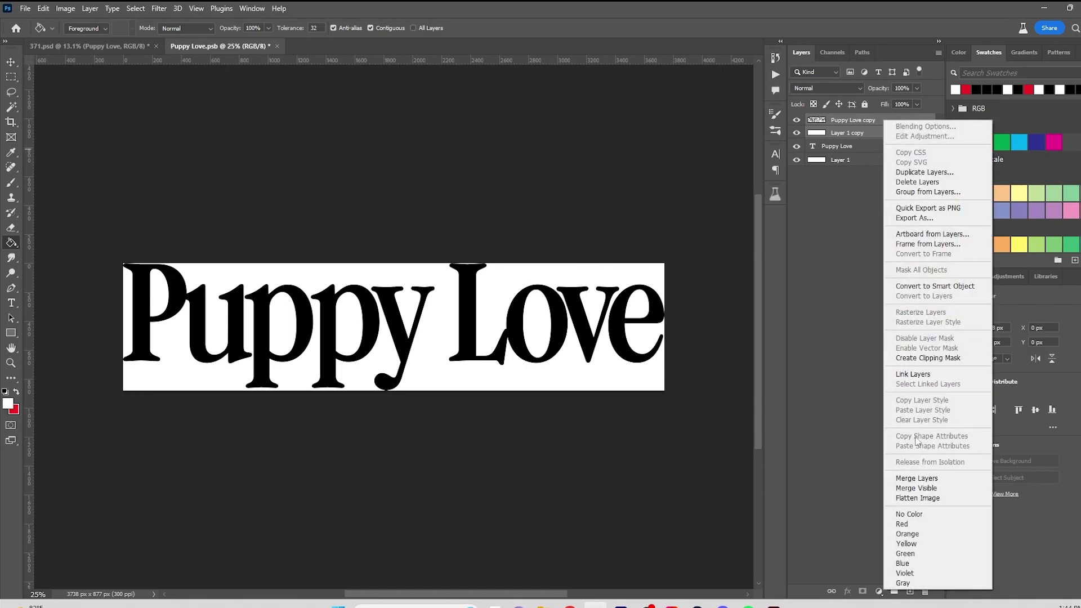
{"action": "left_click", "coordinate": [916, 478]}
Open the merged "Puppy Love" copy in the Filter Gallery and switch its second effect to Glass
{"action": "left_click", "coordinate": [159, 8]}
{"action": "left_click", "coordinate": [172, 74]}
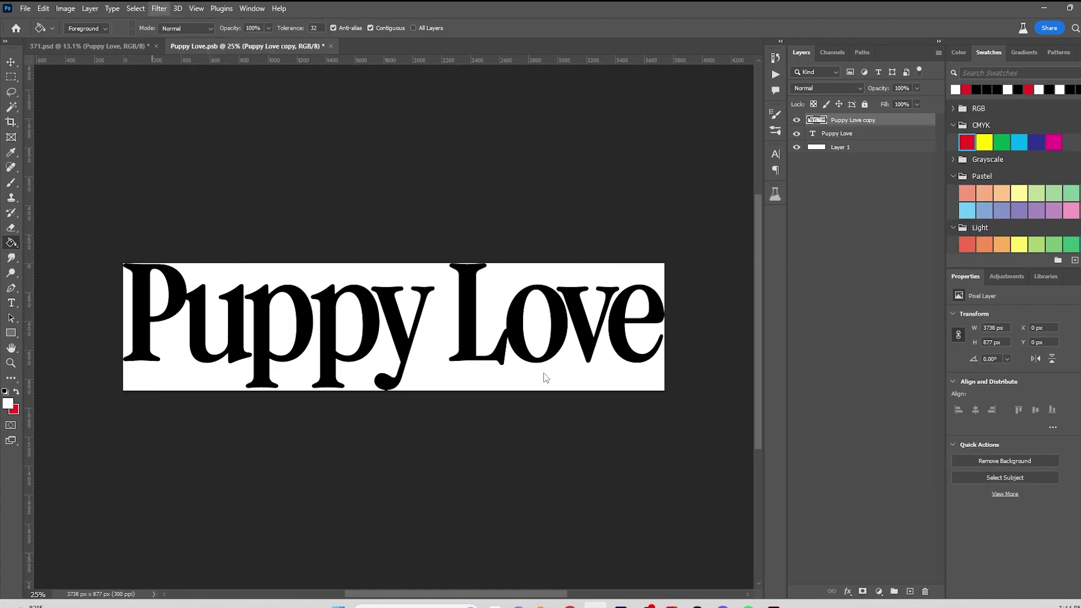
{"action": "left_click", "coordinate": [990, 272]}
{"action": "left_click", "coordinate": [868, 263]}
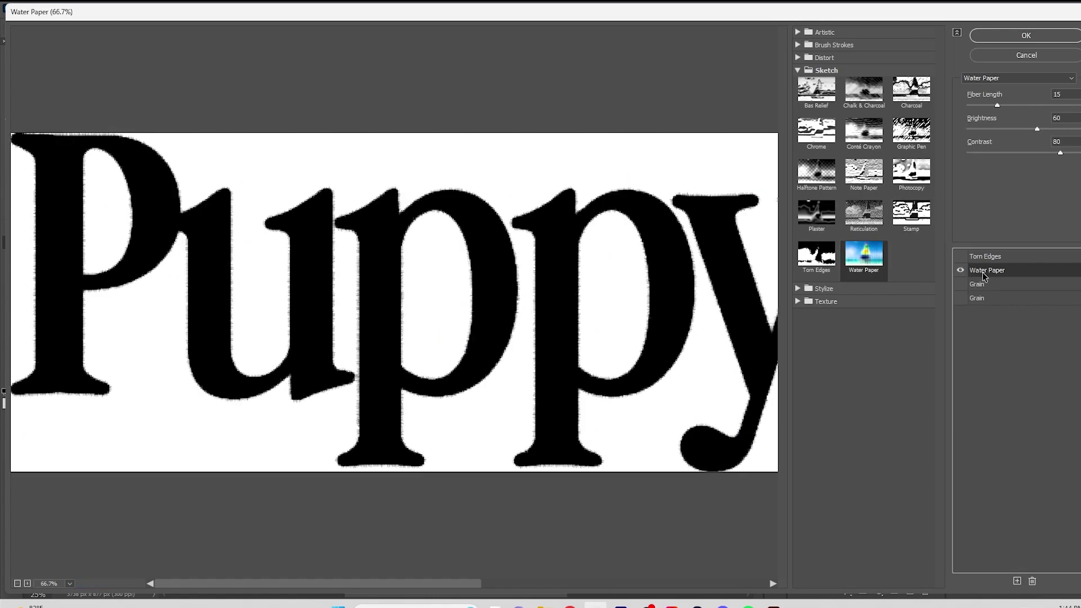
{"action": "left_click", "coordinate": [798, 57]}
{"action": "left_click", "coordinate": [864, 79]}
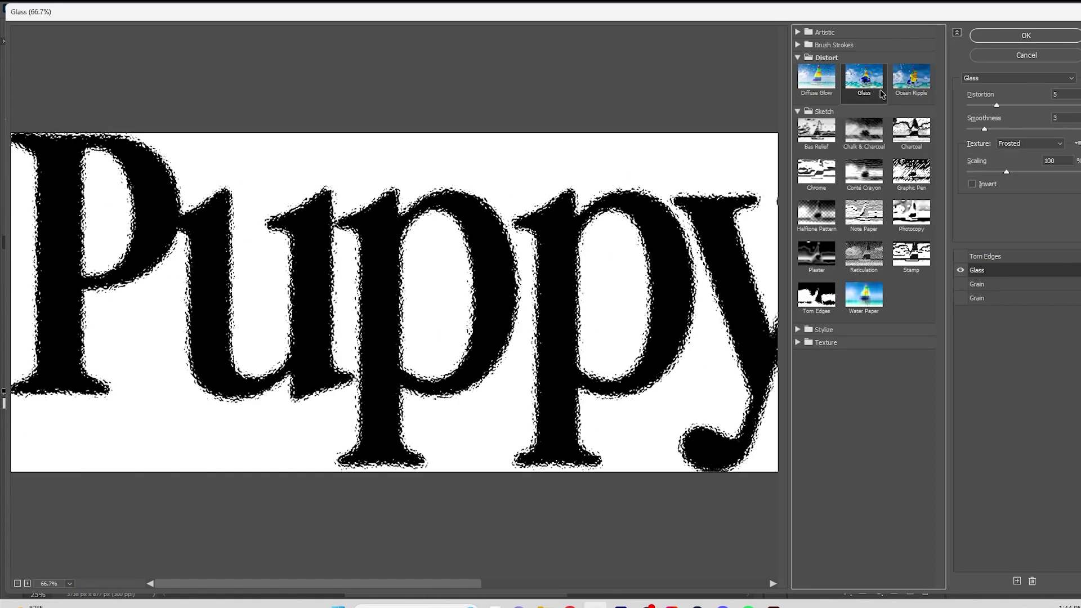
Set the Glass effect to distortion 6, smoothness 5 and Canvas texture, and place it below the upper Grain effect
{"action": "left_click", "coordinate": [656, 301], "text": "alt"}
{"action": "left_click", "coordinate": [673, 270], "text": "alt"}
{"action": "left_click_drag", "start_coordinate": [996, 105], "coordinate": [1002, 129]}
{"action": "left_click", "coordinate": [1025, 144]}
{"action": "left_click", "coordinate": [1020, 163]}
{"action": "left_click", "coordinate": [1013, 144]}
{"action": "left_click", "coordinate": [1015, 154]}
{"action": "left_click", "coordinate": [1017, 145]}
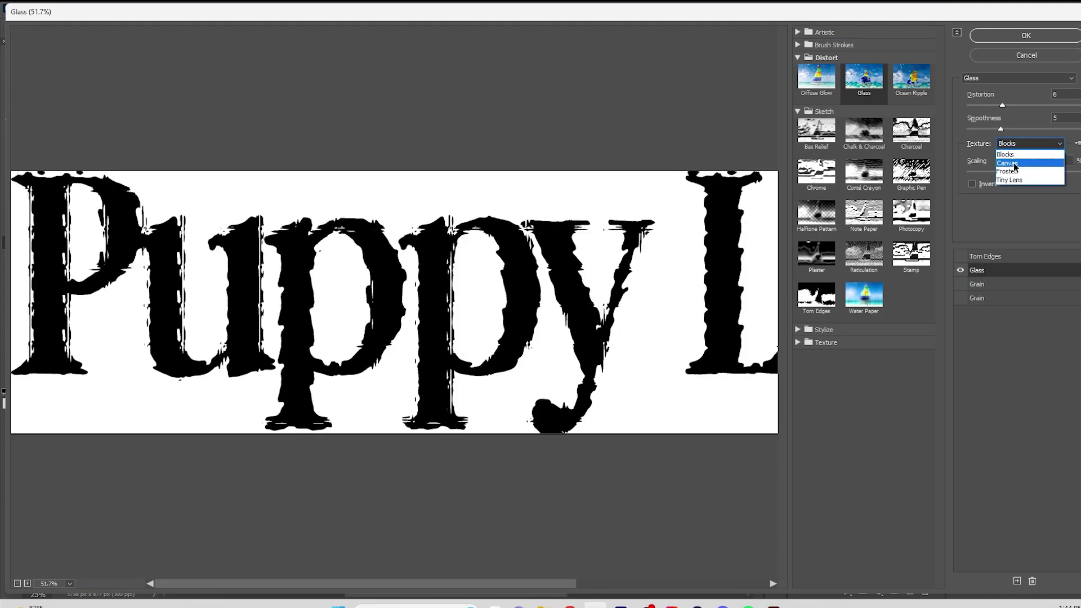
{"action": "left_click", "coordinate": [1014, 164]}
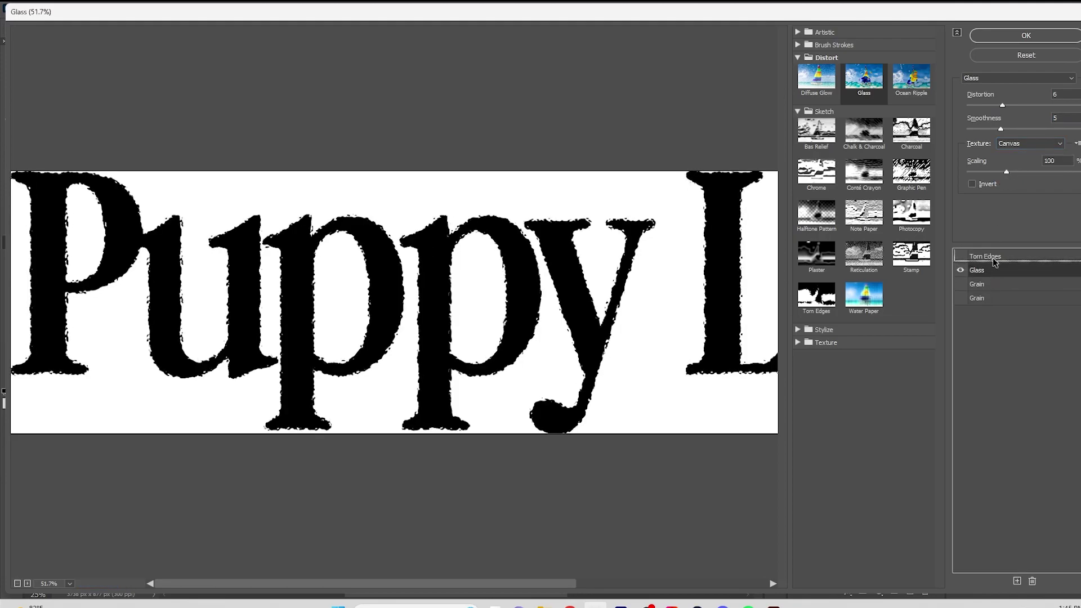
{"action": "mouse_move", "coordinate": [993, 285]}
{"action": "left_mouse_down"}
{"action": "mouse_move", "coordinate": [994, 299]}
{"action": "mouse_move", "coordinate": [983, 286]}
{"action": "mouse_move", "coordinate": [985, 305]}
{"action": "left_mouse_up"}
Try the Contrasty grain type on the lowest Grain effect and compare the title with Grain and Torn Edges toggled
{"action": "left_click", "coordinate": [1014, 146]}
{"action": "left_click", "coordinate": [1028, 183]}
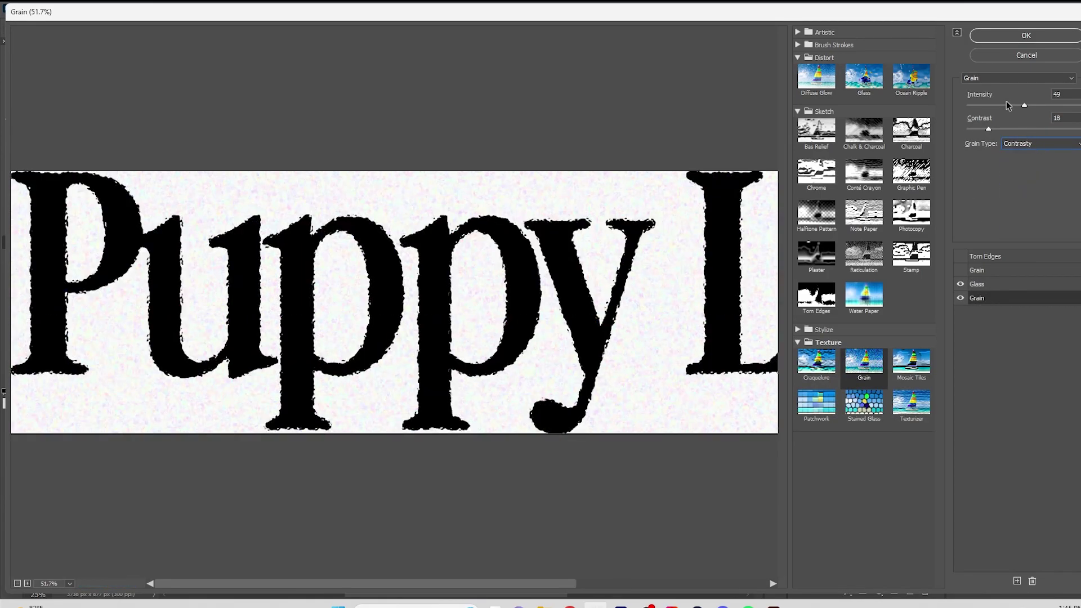
{"action": "left_click", "coordinate": [961, 298]}
{"action": "left_click", "coordinate": [960, 298]}
{"action": "left_click", "coordinate": [960, 256]}
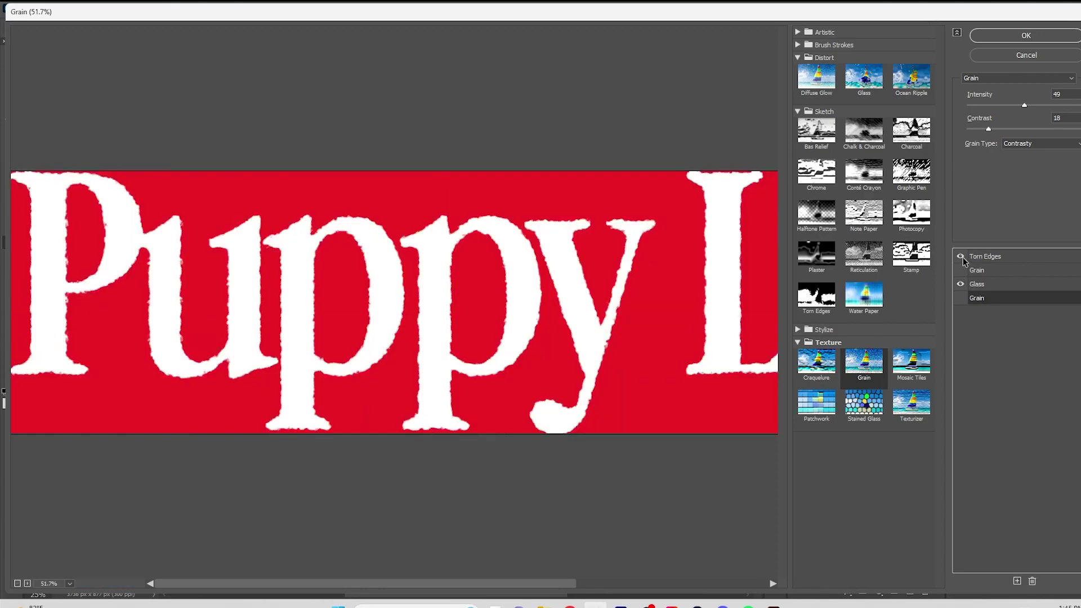
{"action": "left_click", "coordinate": [961, 257]}
Change the lowest Grain effect to a second Glass with distortion 6, smoothness 7, Canvas texture and 103% scaling
{"action": "left_click", "coordinate": [987, 284]}
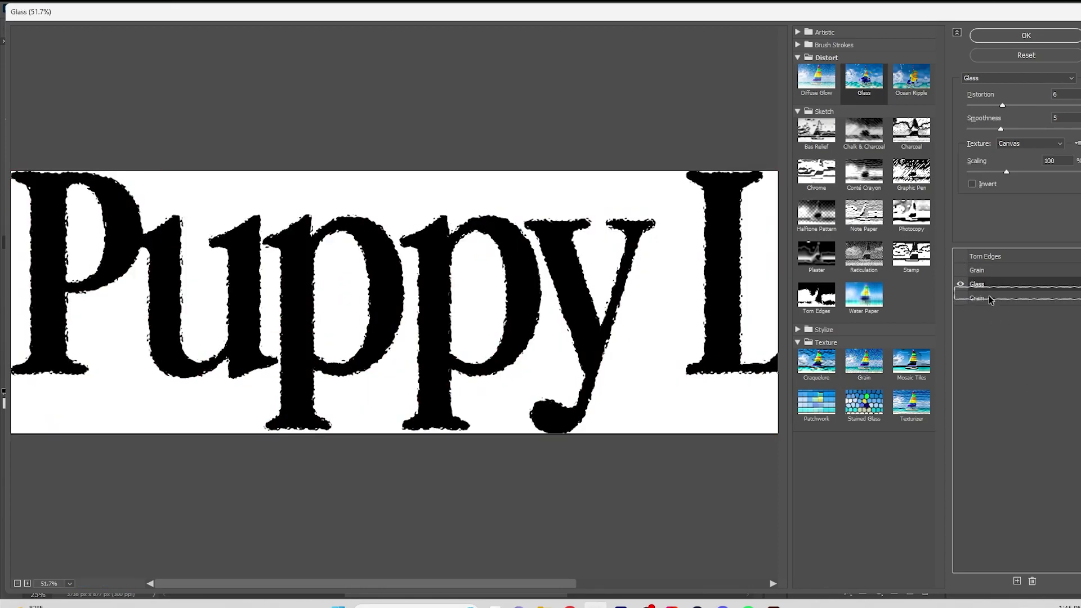
{"action": "left_click_drag", "start_coordinate": [989, 300], "coordinate": [983, 300]}
{"action": "left_click", "coordinate": [961, 298]}
{"action": "left_click", "coordinate": [863, 80]}
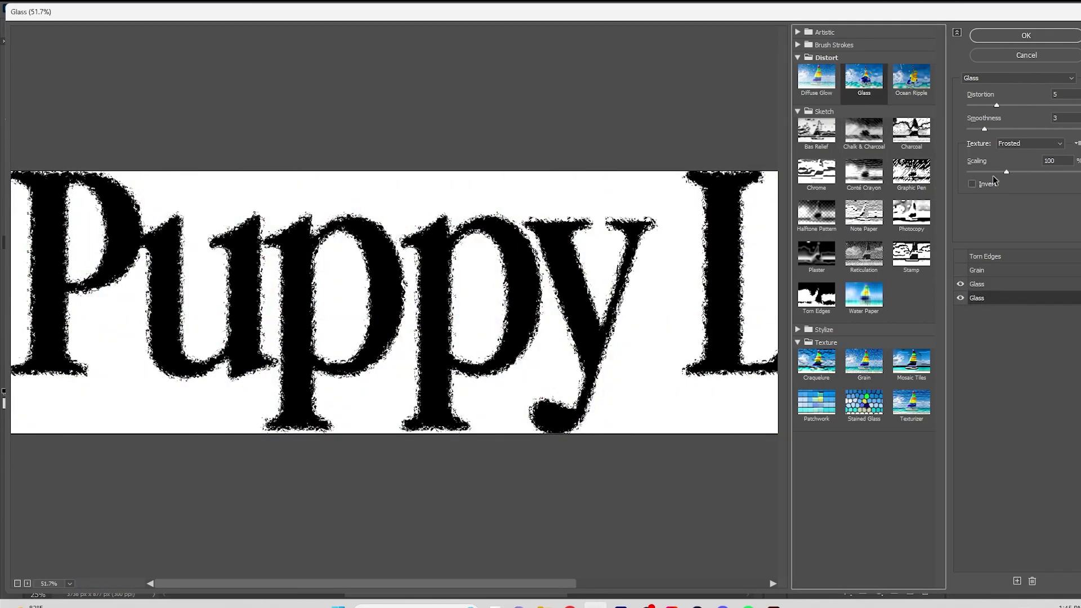
{"action": "mouse_move", "coordinate": [992, 171]}
{"action": "left_mouse_down"}
{"action": "mouse_move", "coordinate": [980, 173]}
{"action": "mouse_move", "coordinate": [1075, 172]}
{"action": "mouse_move", "coordinate": [1008, 173]}
{"action": "left_mouse_up"}
{"action": "left_click_drag", "start_coordinate": [984, 129], "coordinate": [971, 105]}
{"action": "left_click_drag", "start_coordinate": [1062, 107], "coordinate": [1005, 109]}
Replace the upper Glass effect with Ocean Ripple at size 4 and magnitude 1, positioned below Glass, and apply the filters
{"action": "left_click", "coordinate": [974, 284]}
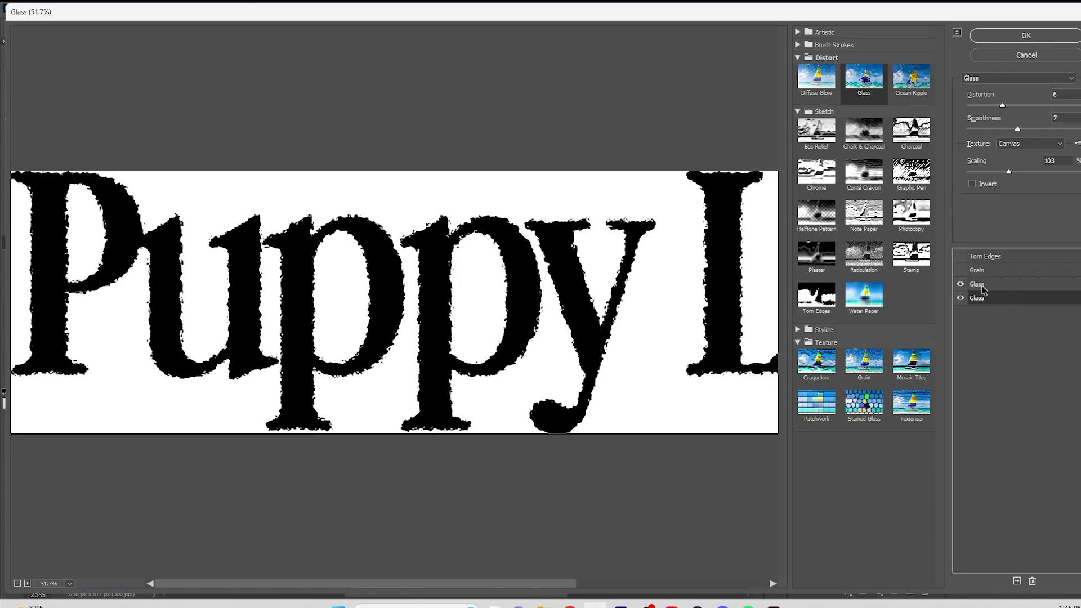
{"action": "left_click", "coordinate": [910, 84]}
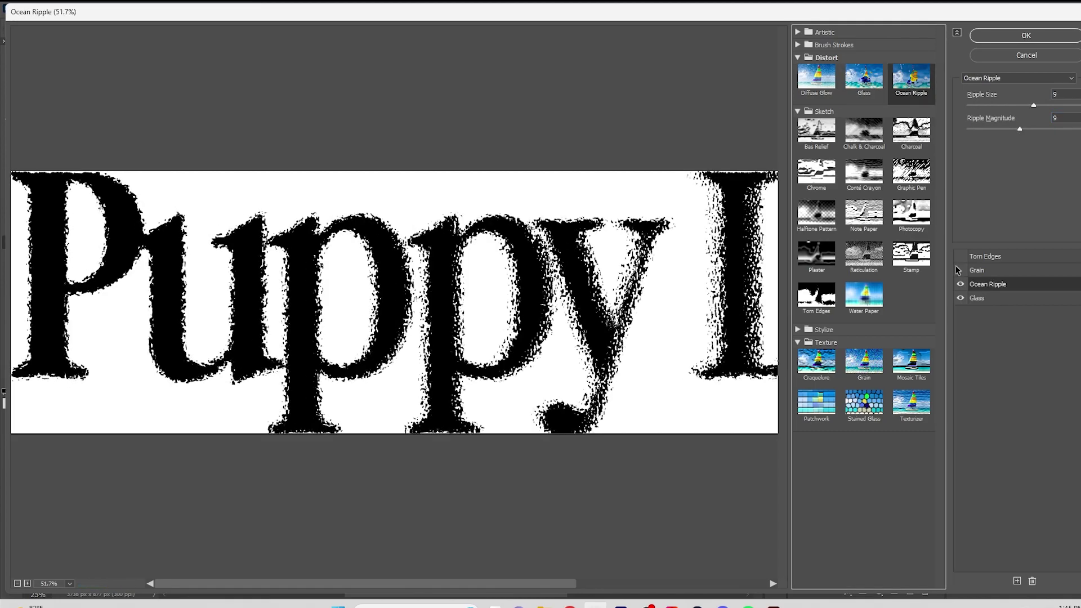
{"action": "left_click", "coordinate": [976, 105]}
{"action": "left_click_drag", "start_coordinate": [988, 284], "coordinate": [1009, 304]}
{"action": "left_click", "coordinate": [1025, 37]}
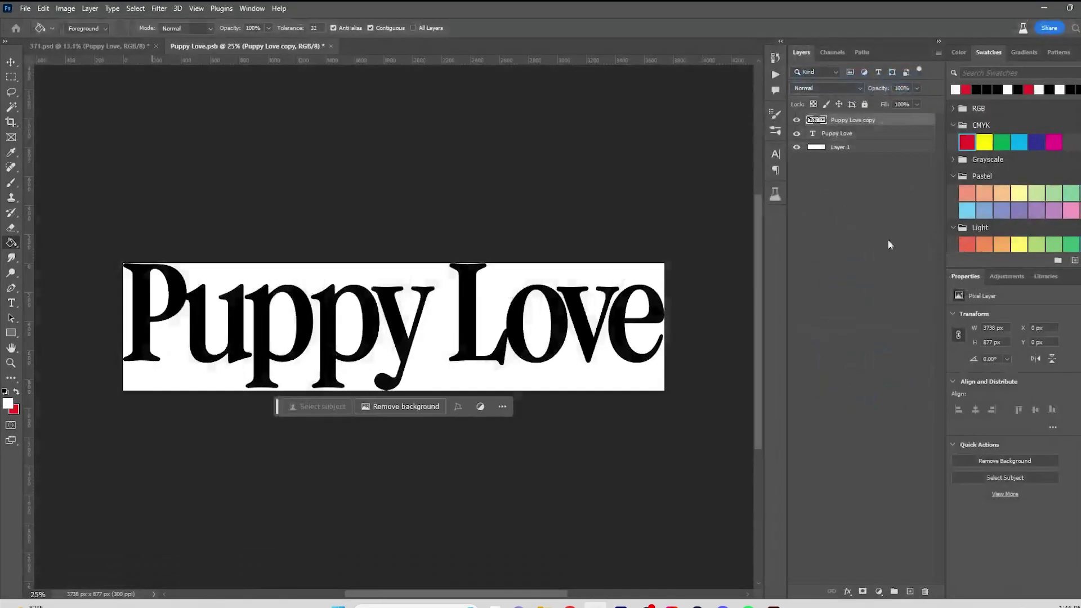
Save the "Puppy Love" smart object and return to 371.psd to check the distressed title on the poster
{"action": "key", "text": "ctrl+s"}
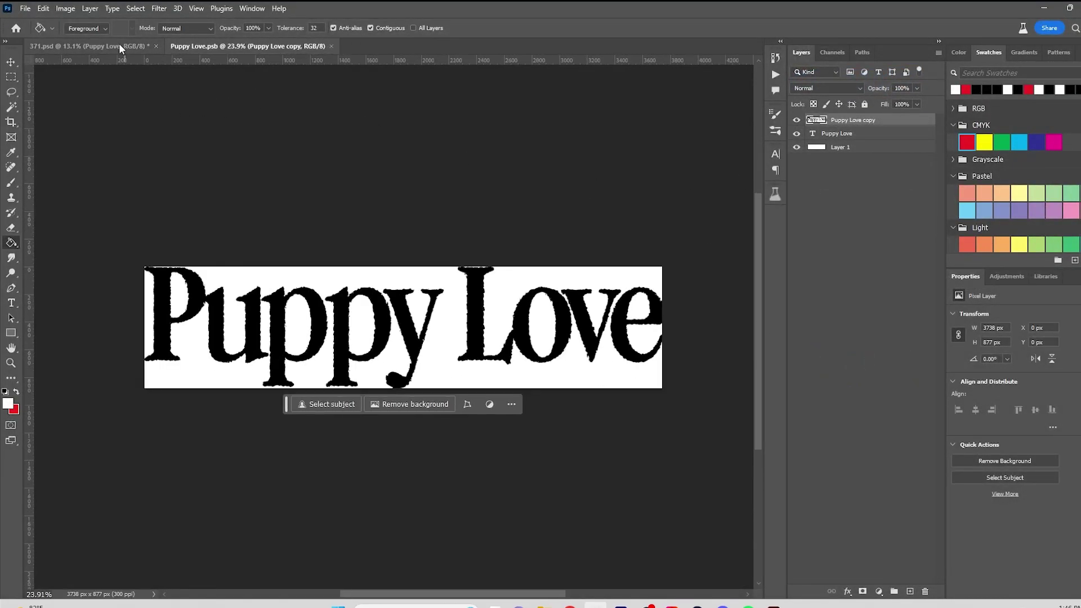
{"action": "left_click", "coordinate": [121, 47]}
{"action": "scroll", "coordinate": [362, 504], "scroll_direction": "up", "scroll_amount": 8}
{"action": "scroll", "coordinate": [335, 364], "scroll_direction": "down", "scroll_amount": 5}
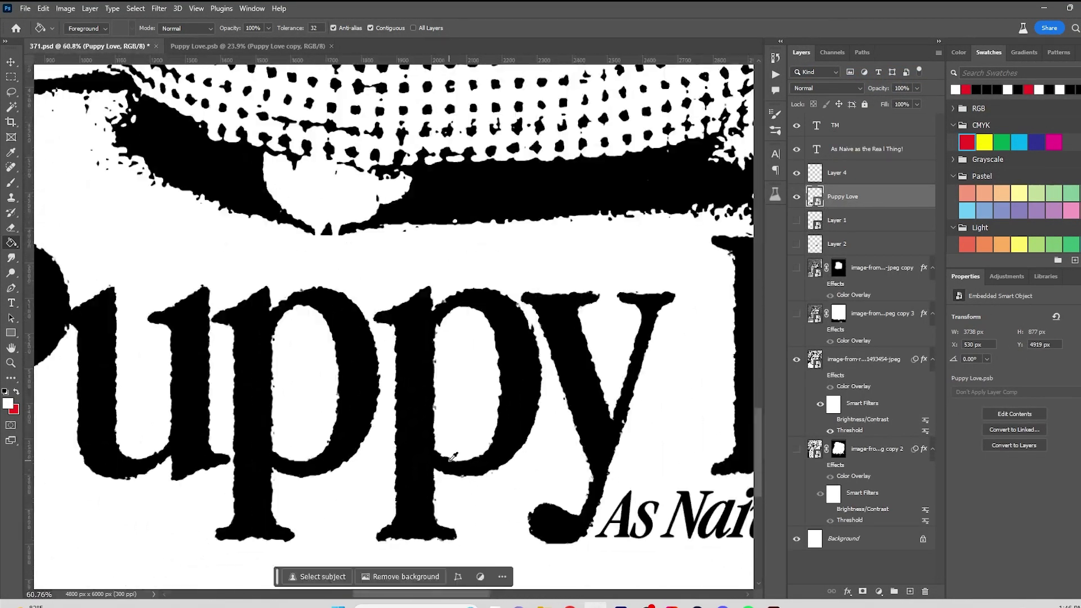
{"action": "scroll", "coordinate": [449, 461], "scroll_direction": "down", "scroll_amount": 2}
{"action": "left_click_drag", "start_coordinate": [690, 405], "coordinate": [478, 377]}
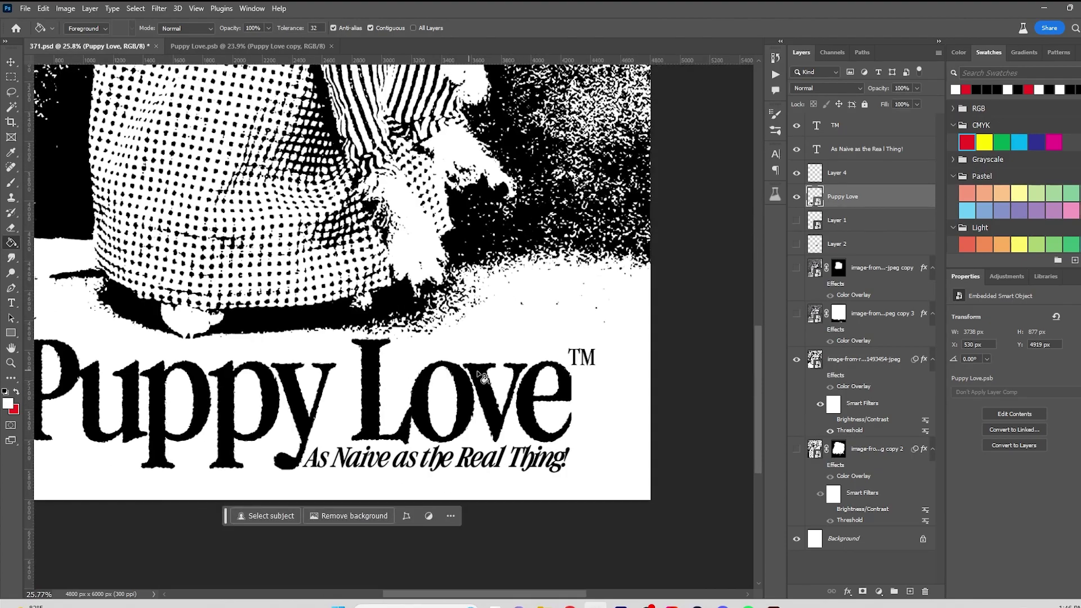
{"action": "scroll", "coordinate": [483, 382], "scroll_direction": "down", "scroll_amount": 5}
{"action": "scroll", "coordinate": [486, 354], "scroll_direction": "up", "scroll_amount": 3}
{"action": "right_click", "coordinate": [859, 197]}
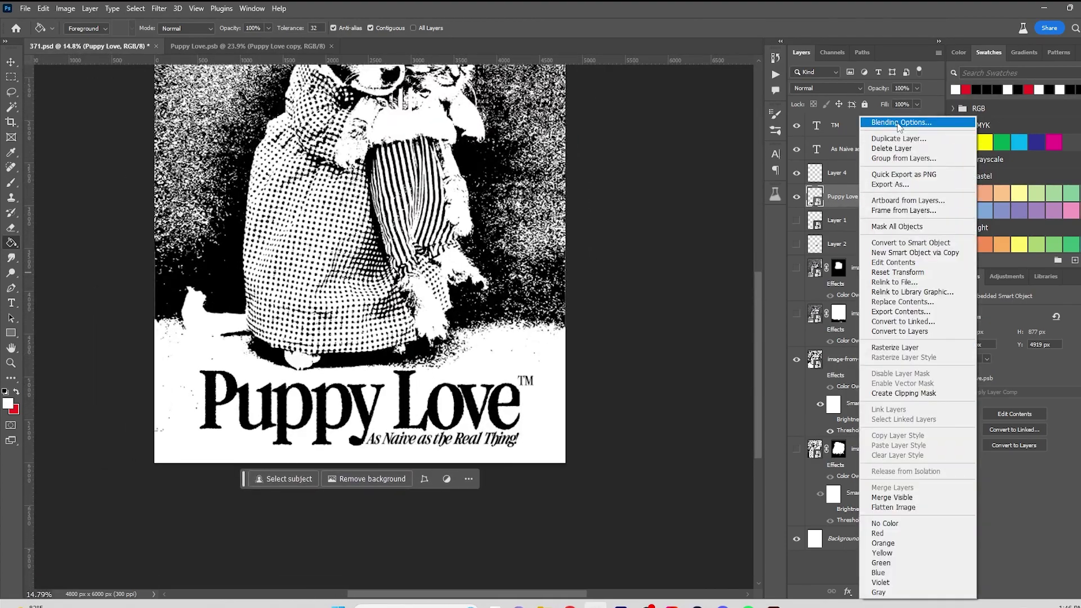
{"action": "left_click", "coordinate": [898, 124]}
{"action": "left_click", "coordinate": [785, 176]}
{"action": "left_click", "coordinate": [785, 221]}
{"action": "scroll", "coordinate": [788, 177], "scroll_direction": "down", "scroll_amount": 8}
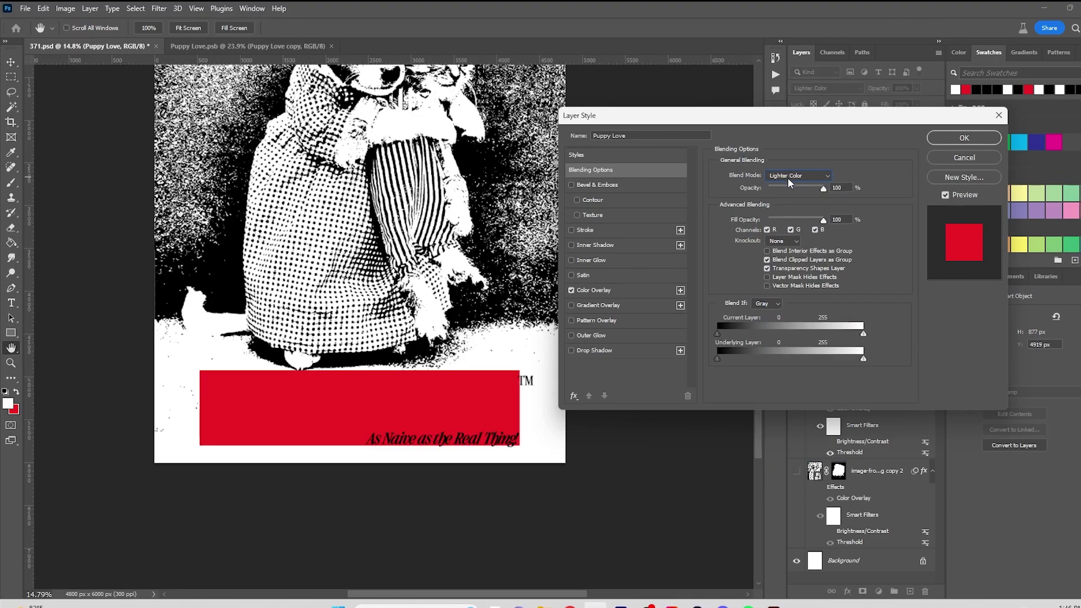
{"action": "key", "text": "Escape"}
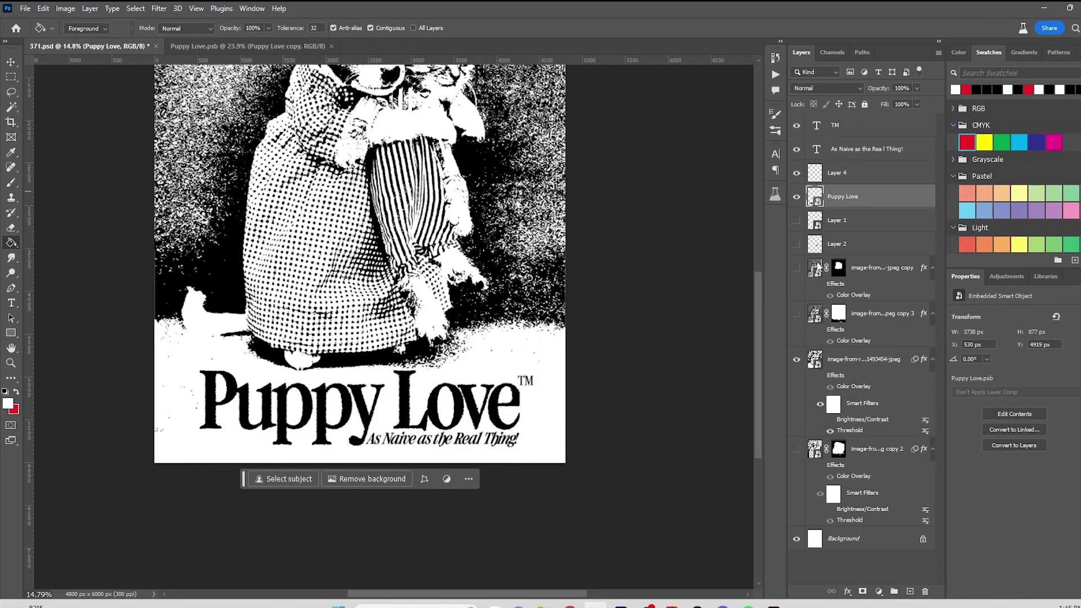
Add a red Color Overlay to the "Puppy Love" layer with a blend mode that colors only the letters
{"action": "double_click", "coordinate": [866, 196]}
{"action": "left_click", "coordinate": [573, 289]}
{"action": "left_click", "coordinate": [787, 177]}
{"action": "left_click", "coordinate": [785, 175]}
{"action": "scroll", "coordinate": [785, 176], "scroll_direction": "down", "scroll_amount": 4}
{"action": "scroll", "coordinate": [784, 175], "scroll_direction": "up", "scroll_amount": 4}
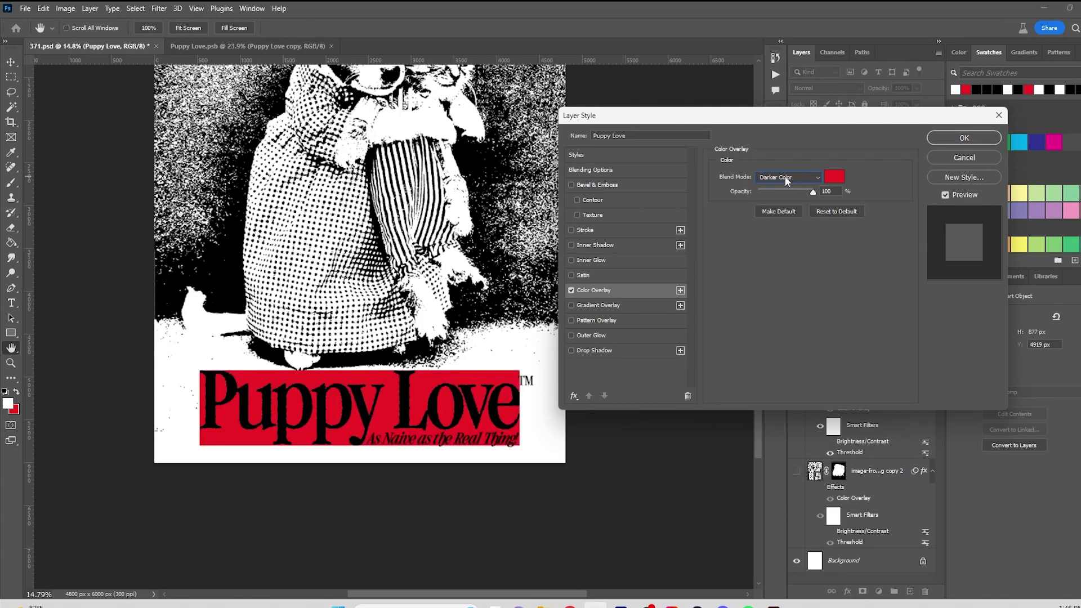
{"action": "left_click", "coordinate": [984, 139]}
{"action": "left_click", "coordinate": [221, 417]}
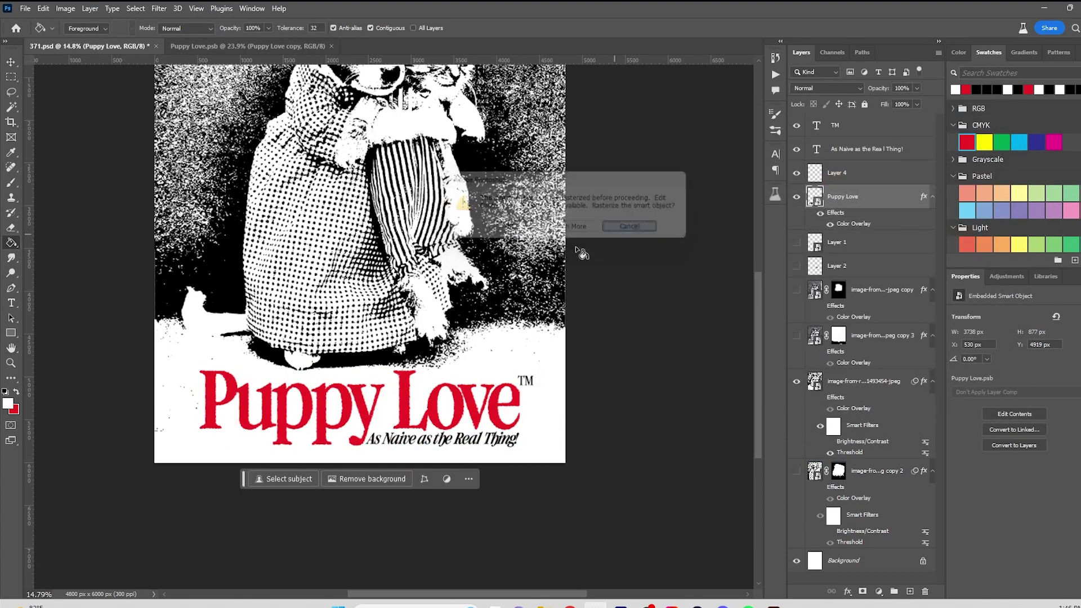
{"action": "left_click", "coordinate": [623, 232]}
Move the "Puppy Love" title down about 19 px and set its layer blend mode to Multiply
{"action": "key", "text": "v"}
{"action": "scroll", "coordinate": [402, 420], "scroll_direction": "up", "scroll_amount": 4}
{"action": "left_click_drag", "start_coordinate": [399, 362], "coordinate": [400, 369]}
{"action": "left_click", "coordinate": [826, 88]}
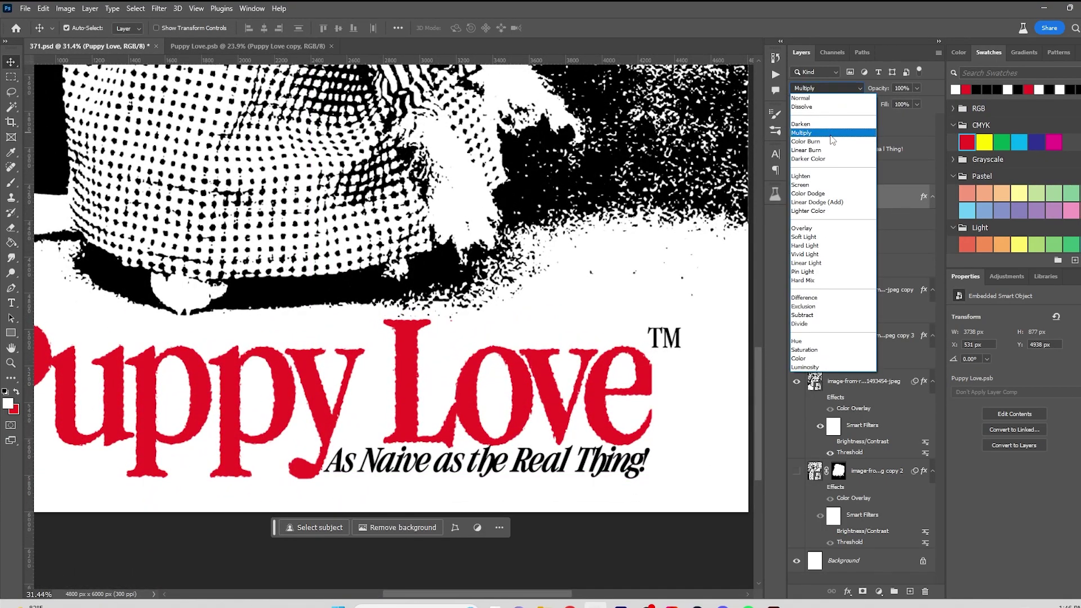
{"action": "left_click", "coordinate": [831, 134]}
{"action": "scroll", "coordinate": [239, 344], "scroll_direction": "down", "scroll_amount": 5}
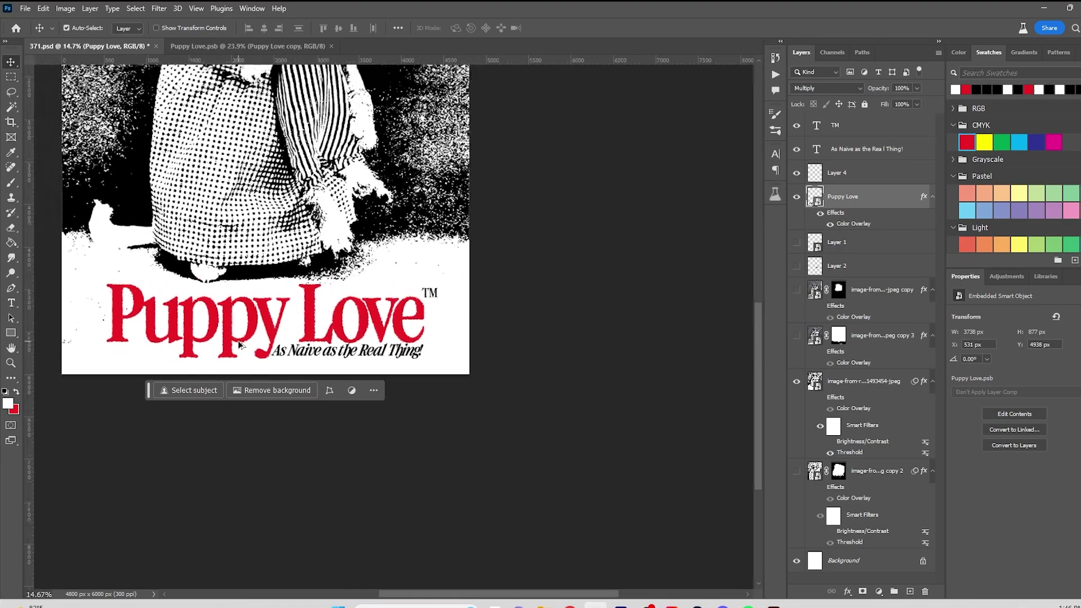
Convert the TM text layer to a smart object and open its contents for editing
{"action": "scroll", "coordinate": [240, 344], "scroll_direction": "up", "scroll_amount": 5}
{"action": "left_click", "coordinate": [850, 125]}
{"action": "right_click", "coordinate": [873, 125]}
{"action": "left_click", "coordinate": [919, 245]}
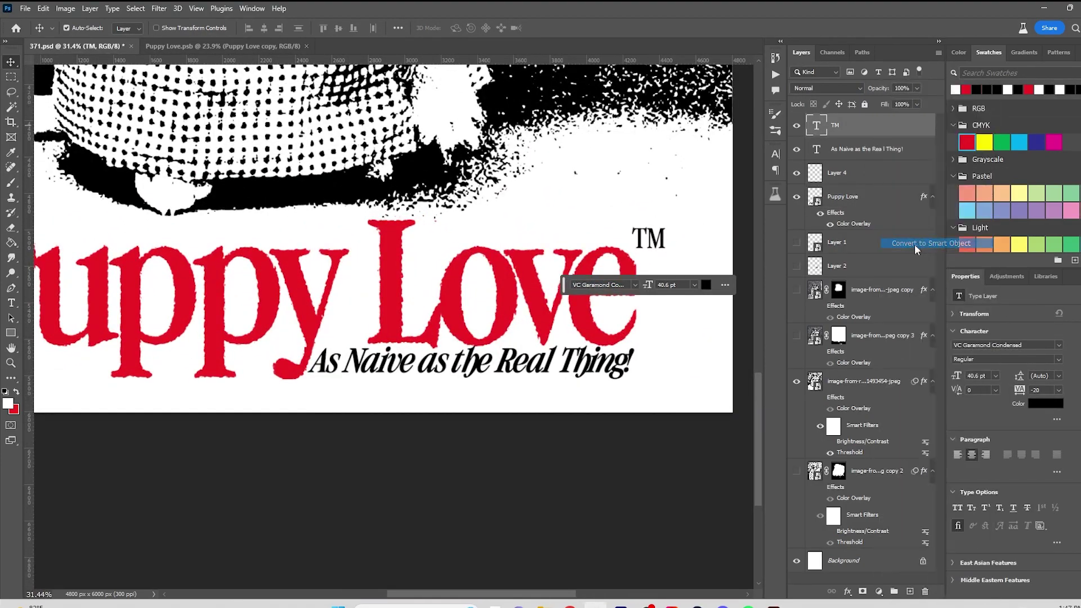
{"action": "double_click", "coordinate": [816, 125]}
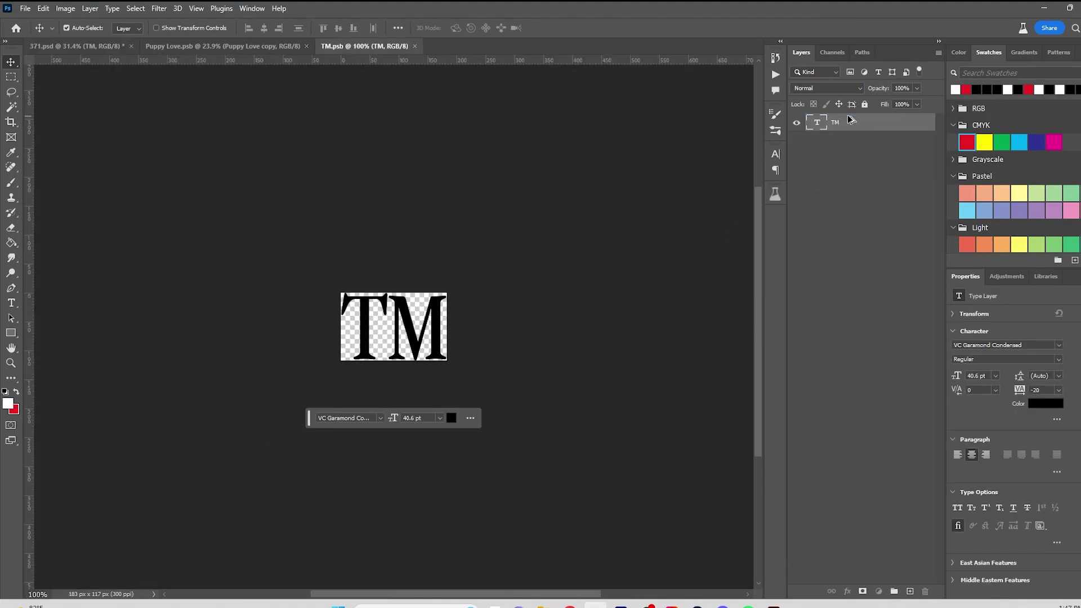
Create a rasterized copy of the TM text and apply the Glass and Ocean Ripple gallery effects to it
{"action": "right_click", "coordinate": [840, 123]}
{"action": "left_click", "coordinate": [878, 287]}
{"action": "left_click", "coordinate": [158, 8]}
{"action": "left_click", "coordinate": [180, 74]}
{"action": "left_click", "coordinate": [798, 57]}
{"action": "left_click", "coordinate": [798, 57]}
{"action": "key", "text": "ctrl+plus"}
{"action": "key", "text": "ctrl+plus"}
{"action": "key", "text": "ctrl+plus"}
{"action": "left_click", "coordinate": [963, 298]}
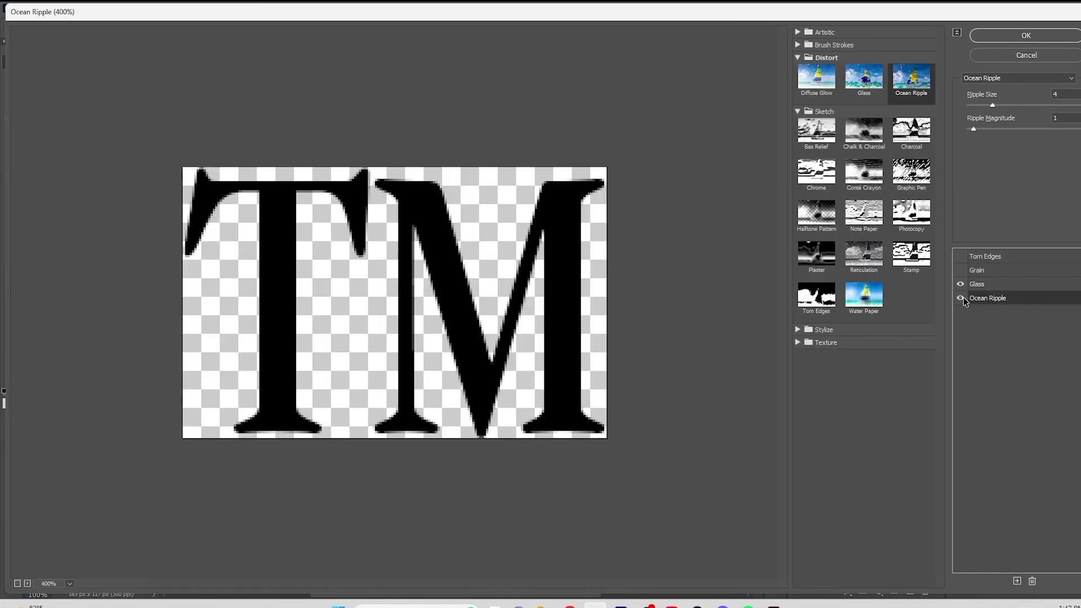
{"action": "left_click", "coordinate": [1025, 34]}
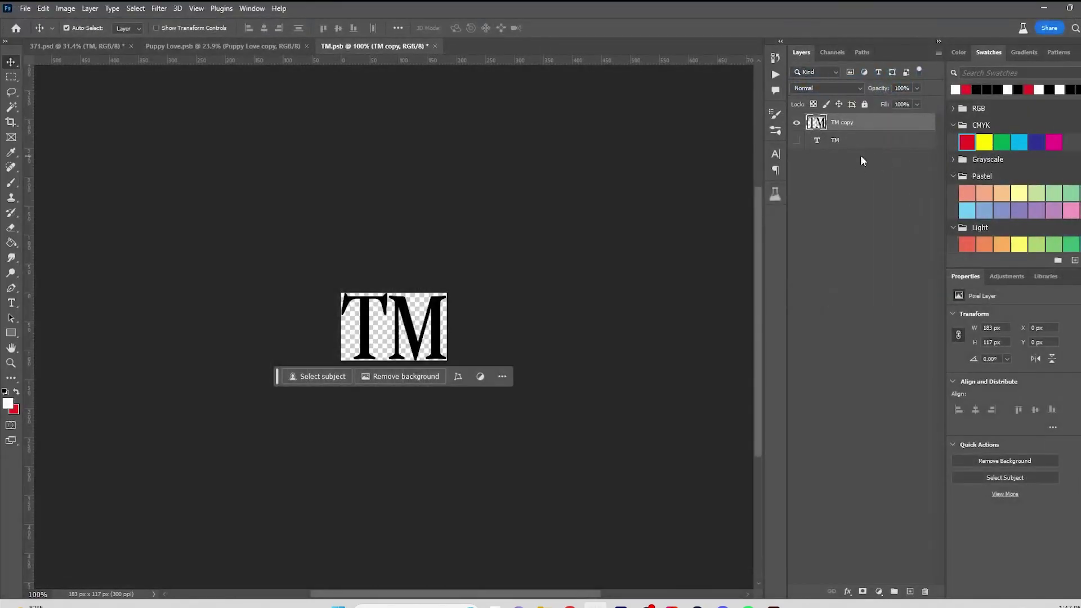
Fill the transparent background around the TM letters on the rasterized copy with white
{"action": "left_click", "coordinate": [12, 244]}
{"action": "left_click", "coordinate": [382, 336]}
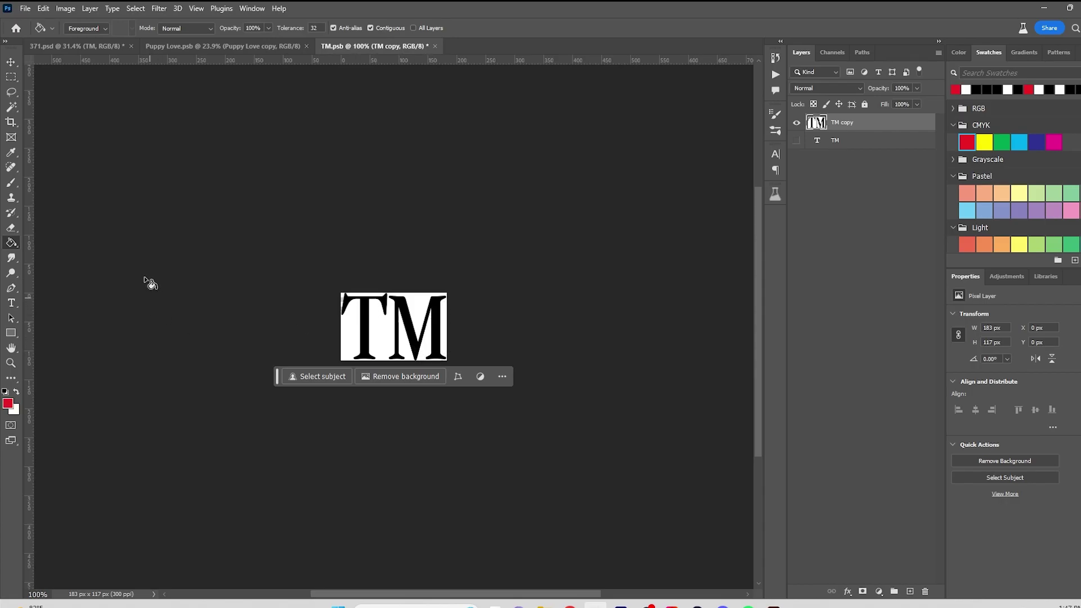
{"action": "left_click", "coordinate": [9, 66]}
{"action": "left_click", "coordinate": [246, 277]}
{"action": "scroll", "coordinate": [534, 254], "scroll_direction": "up", "scroll_amount": 2}
Try converting the TM copy layer to a smart object, and undo the conversion
{"action": "right_click", "coordinate": [855, 123]}
{"action": "left_click", "coordinate": [899, 288]}
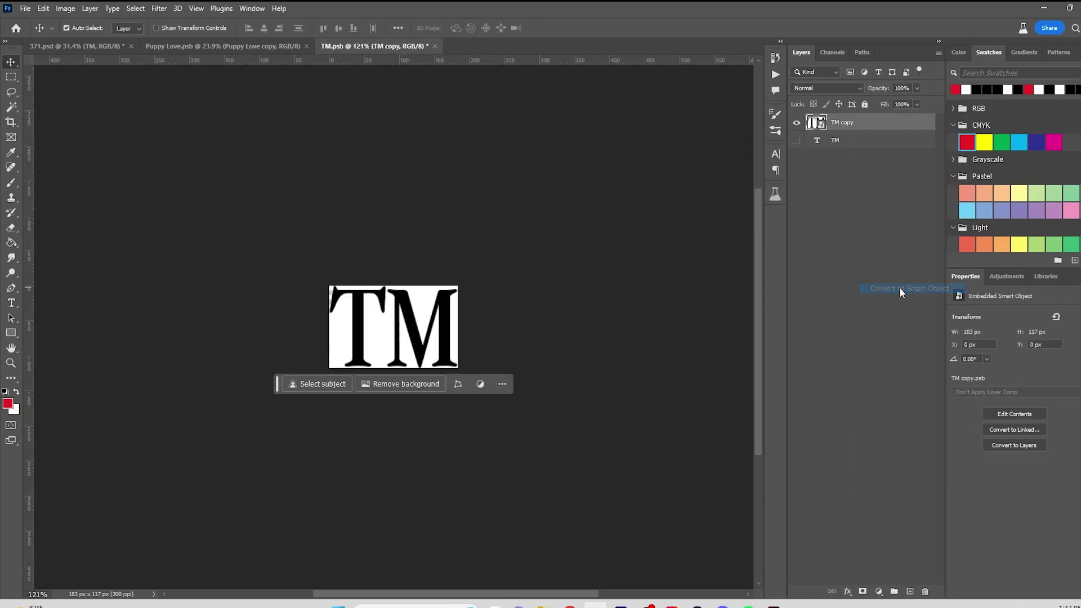
{"action": "left_click", "coordinate": [461, 258]}
{"action": "left_click", "coordinate": [861, 126]}
{"action": "key", "text": "ctrl+z"}
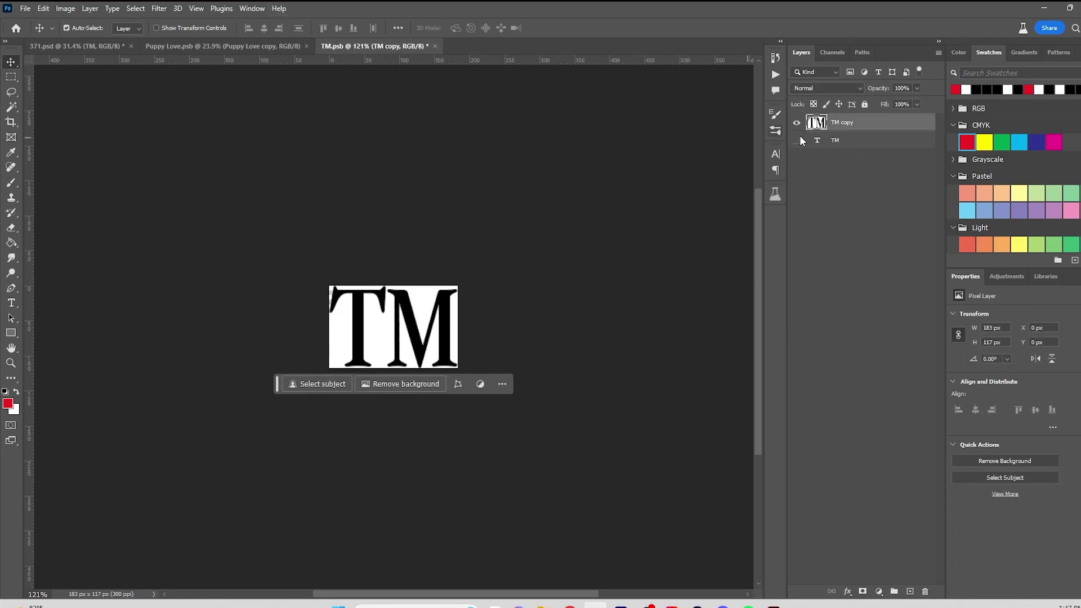
{"action": "left_click", "coordinate": [159, 9]}
{"action": "left_click", "coordinate": [180, 79]}
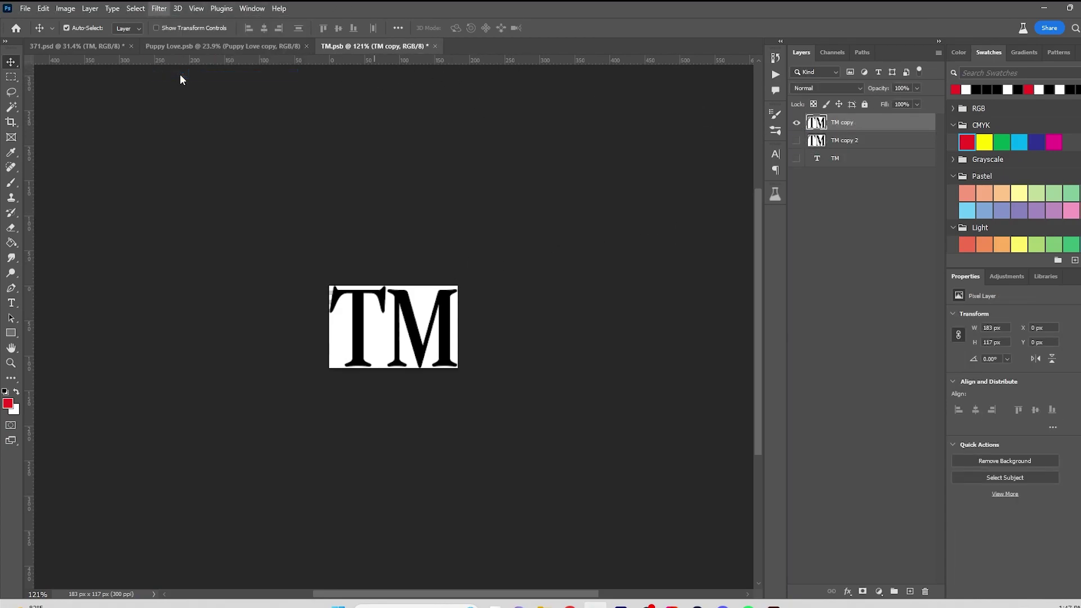
{"action": "left_click", "coordinate": [1025, 55]}
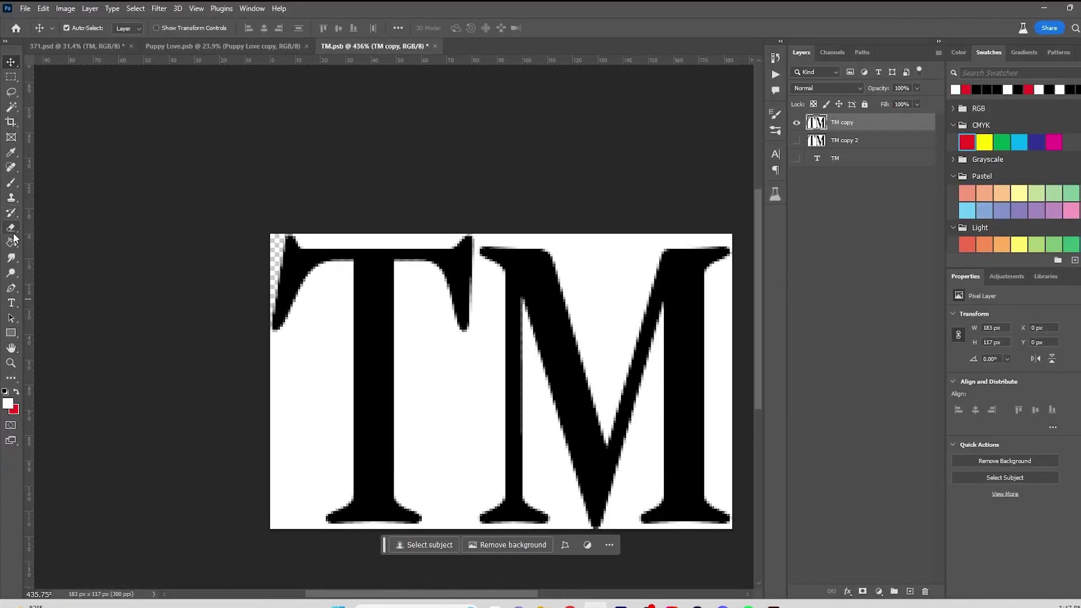
Fill the remaining transparent corner beside the T on the TM copy layer with white
{"action": "left_click", "coordinate": [11, 242]}
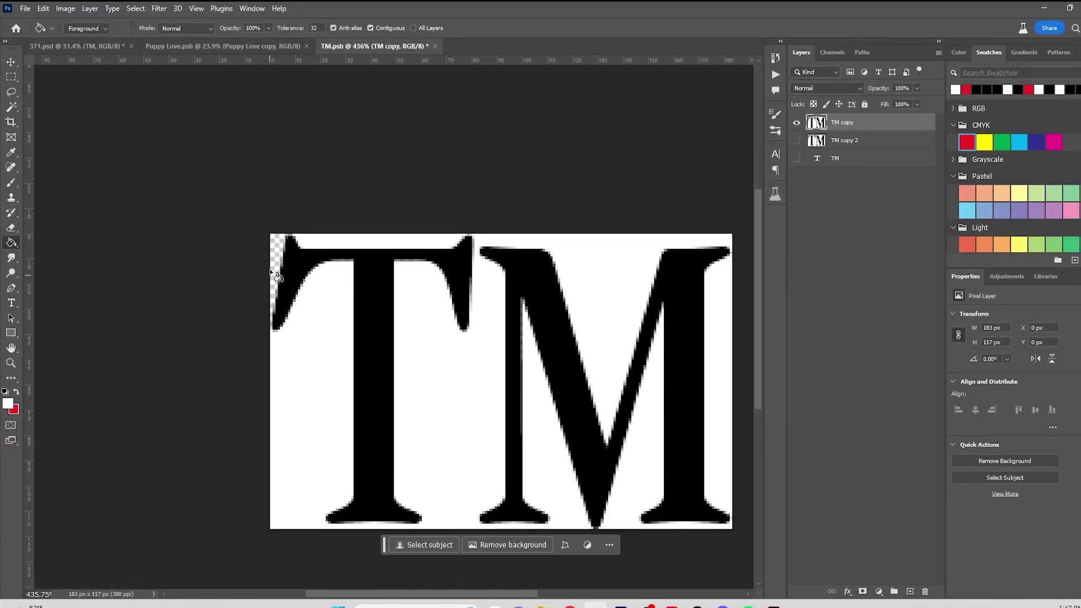
{"action": "key", "text": "x"}
Reopen the TM copy in the Filter Gallery and reduce Ocean Ripple to size 1 and magnitude 0
{"action": "left_click", "coordinate": [151, 8]}
{"action": "left_click", "coordinate": [175, 74]}
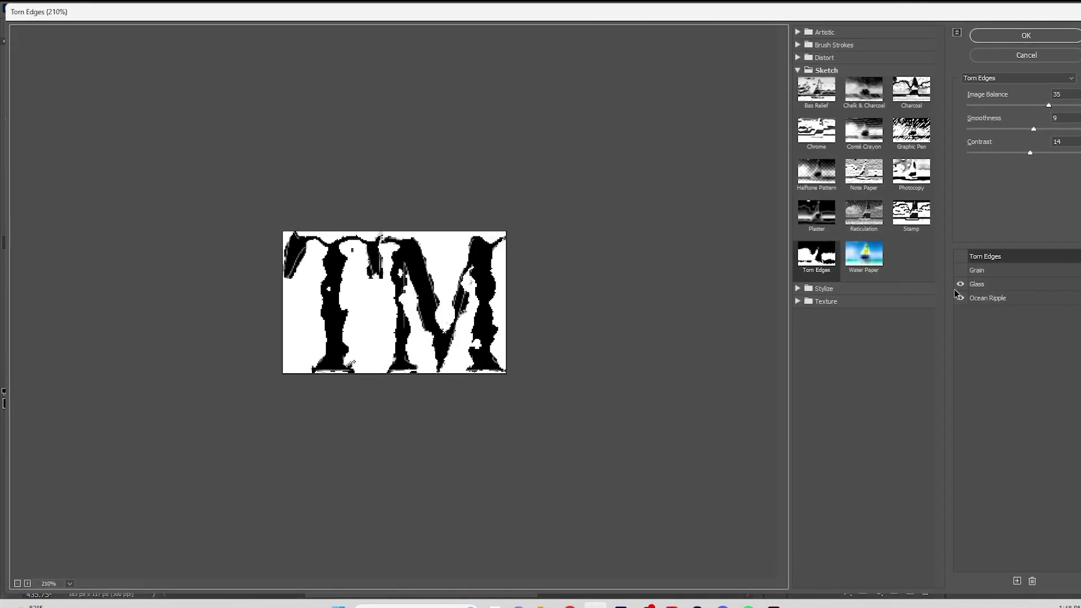
{"action": "left_click", "coordinate": [987, 298]}
{"action": "left_click", "coordinate": [978, 129]}
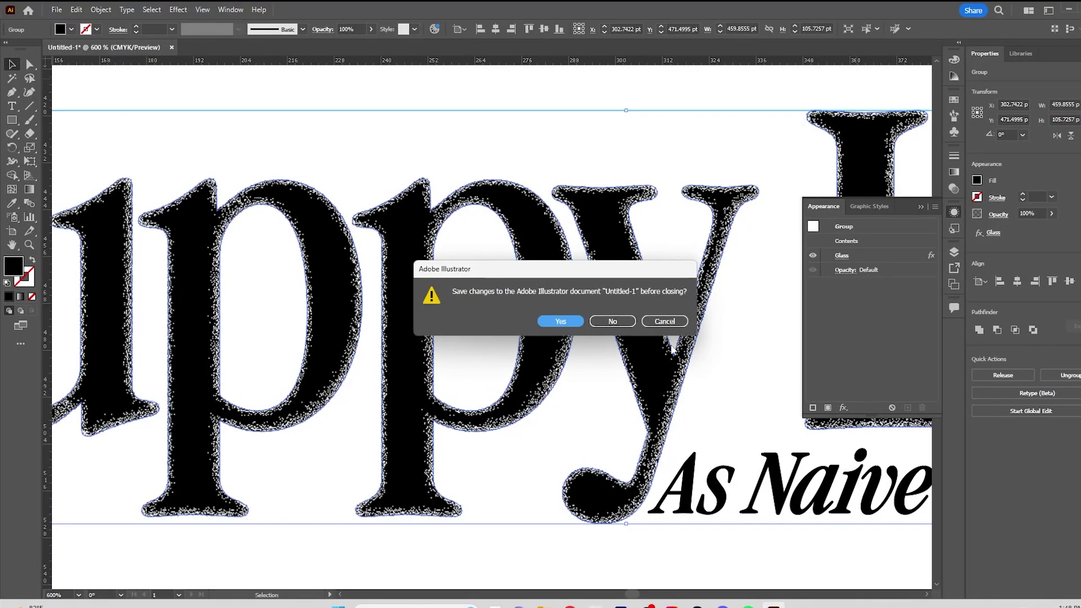
Close the Illustrator document Untitled-1 without saving its changes
{"action": "left_click", "coordinate": [613, 320]}
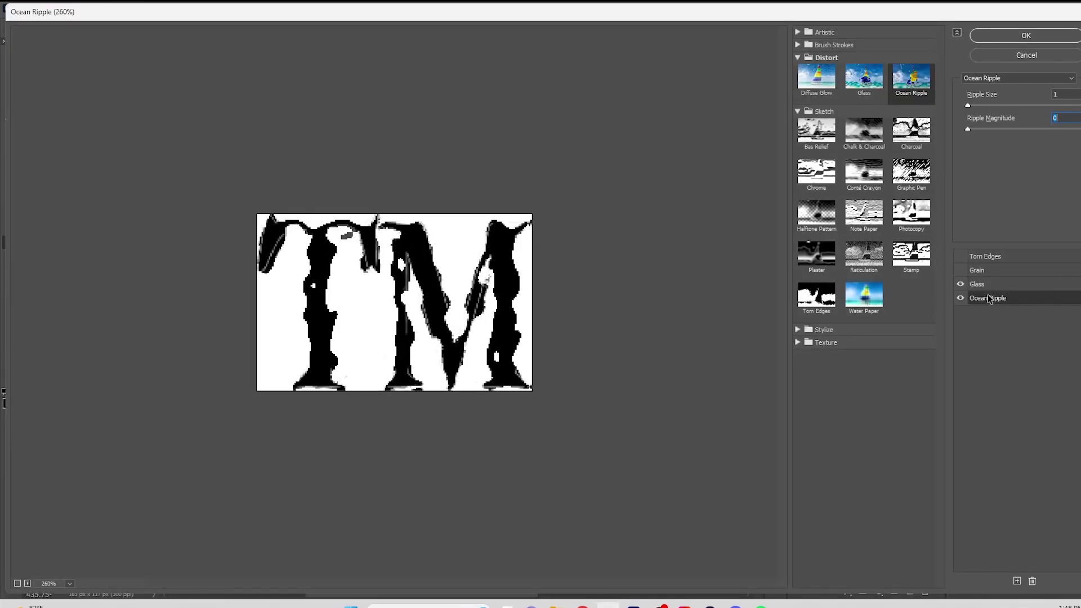
Set the Glass effect on the TM copy to distortion 3 and scaling 103%
{"action": "left_click", "coordinate": [991, 284]}
{"action": "left_click_drag", "start_coordinate": [994, 107], "coordinate": [985, 106]}
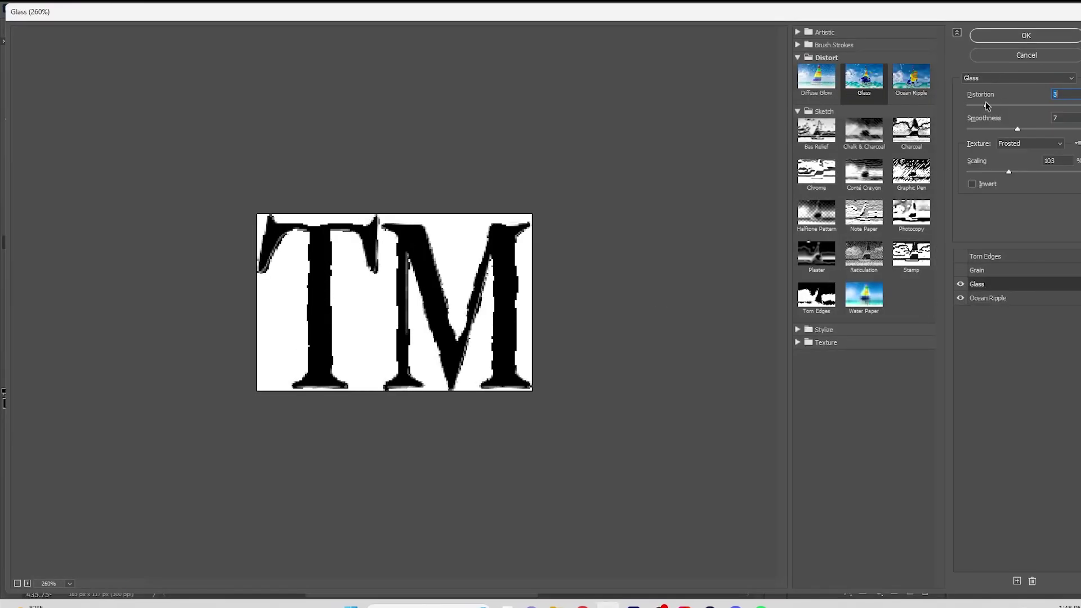
{"action": "mouse_move", "coordinate": [995, 172]}
{"action": "left_mouse_down"}
{"action": "mouse_move", "coordinate": [982, 175]}
{"action": "mouse_move", "coordinate": [1024, 177]}
{"action": "mouse_move", "coordinate": [1008, 178]}
{"action": "left_mouse_up"}
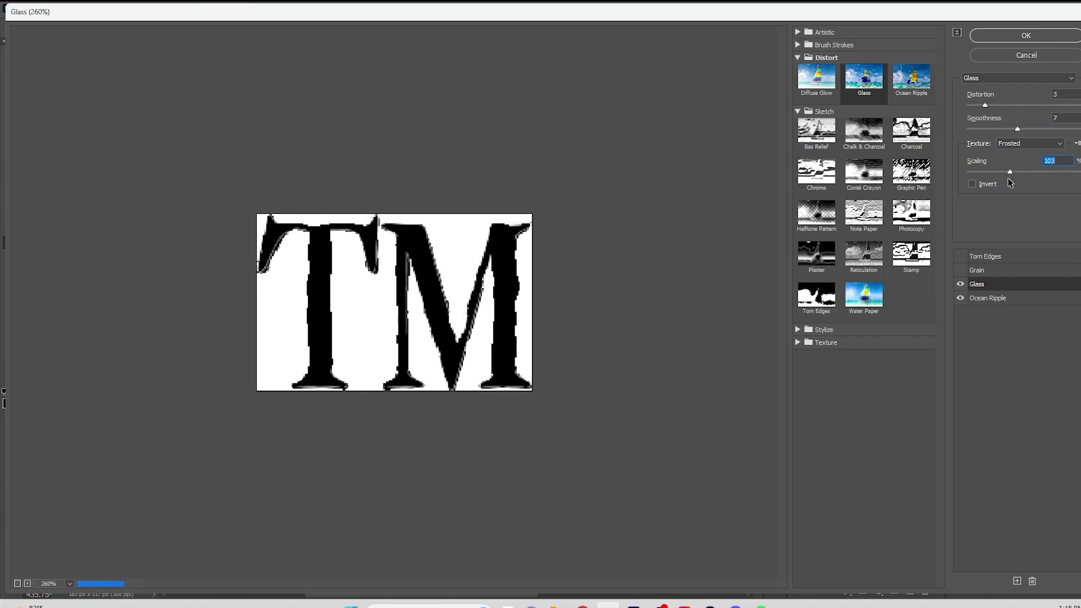
Try replacing Ocean Ripple with Diffuse Glow at graininess 0, glow amount 1 and clear amount 20
{"action": "left_click", "coordinate": [988, 299]}
{"action": "left_click_drag", "start_coordinate": [967, 129], "coordinate": [1002, 105]}
{"action": "left_click", "coordinate": [829, 86]}
{"action": "left_click", "coordinate": [1008, 296]}
{"action": "mouse_move", "coordinate": [991, 129]}
{"action": "left_mouse_down"}
{"action": "mouse_move", "coordinate": [958, 129]}
{"action": "mouse_move", "coordinate": [973, 129]}
{"action": "left_mouse_up"}
{"action": "left_click_drag", "start_coordinate": [1054, 153], "coordinate": [1080, 148]}
{"action": "left_click_drag", "start_coordinate": [1003, 105], "coordinate": [973, 129]}
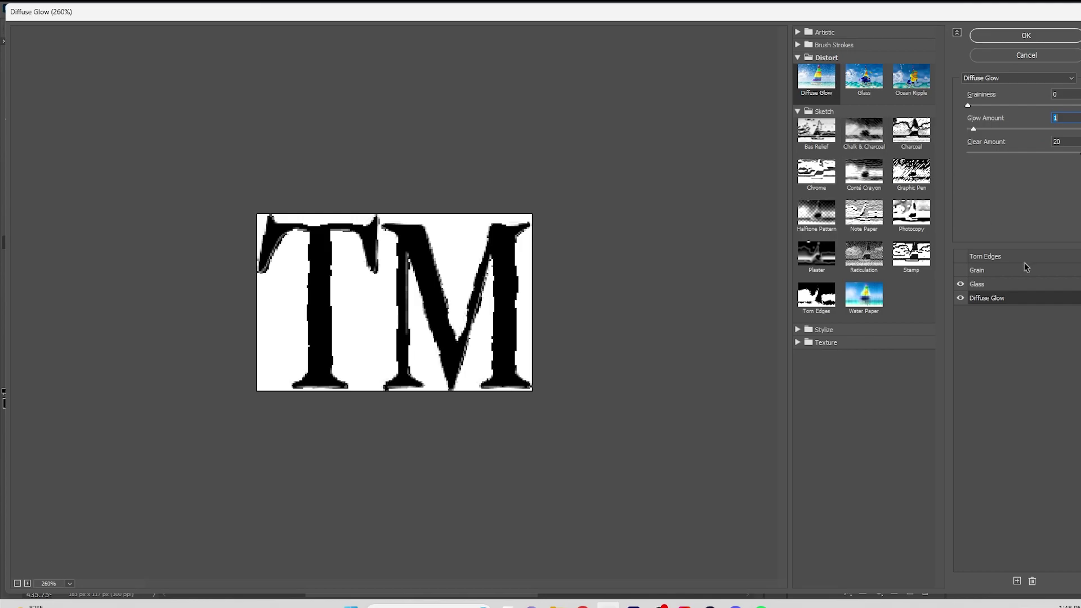
Restore Ocean Ripple with size 2 and magnitude 1, apply the effects and save the TM document
{"action": "left_click", "coordinate": [867, 85]}
{"action": "left_click", "coordinate": [912, 79]}
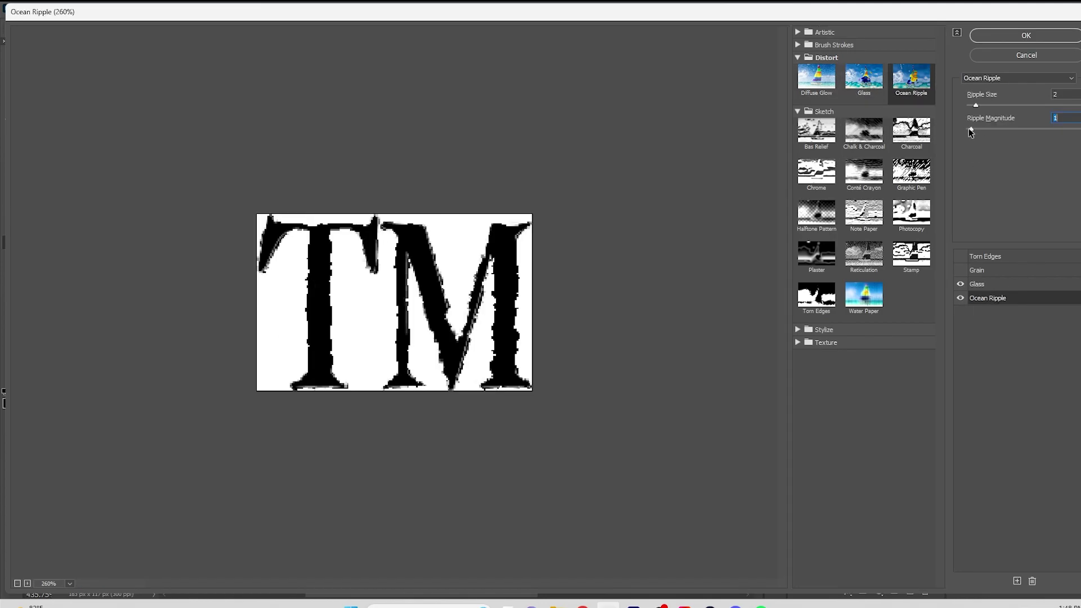
{"action": "key", "text": "Return"}
{"action": "key", "text": "ctrl+s"}
Return to the poster 371.psd and open the contents of the Puppy Love title's smart object
{"action": "left_click", "coordinate": [237, 46]}
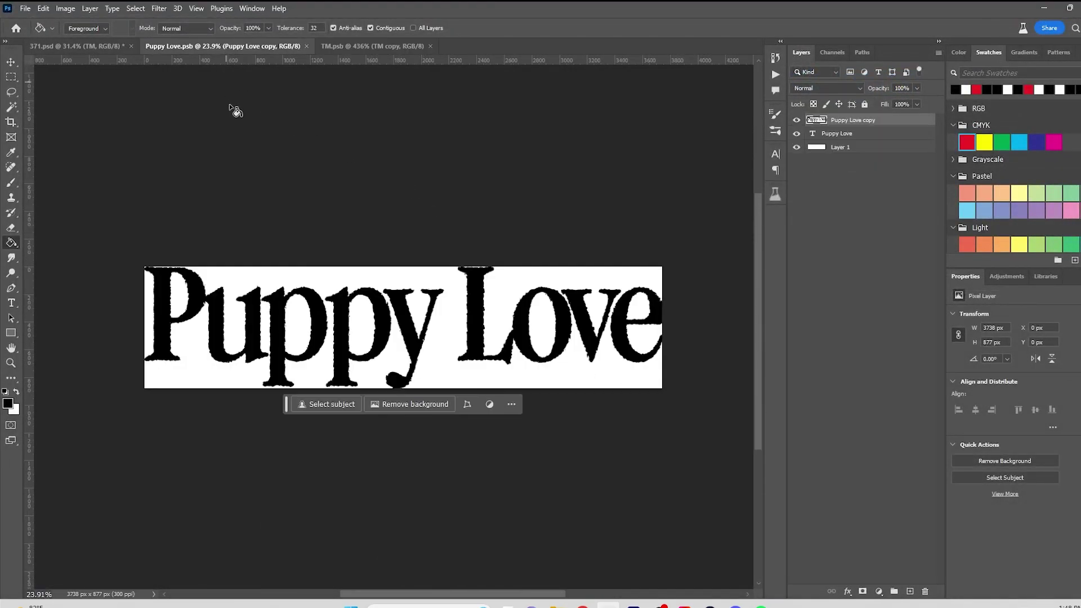
{"action": "left_click", "coordinate": [99, 46]}
{"action": "key", "text": "v"}
{"action": "scroll", "coordinate": [622, 422], "scroll_direction": "up", "scroll_amount": 6}
{"action": "left_click_drag", "start_coordinate": [581, 418], "coordinate": [583, 433]}
{"action": "scroll", "coordinate": [562, 394], "scroll_direction": "down", "scroll_amount": 2}
{"action": "left_click", "coordinate": [501, 385]}
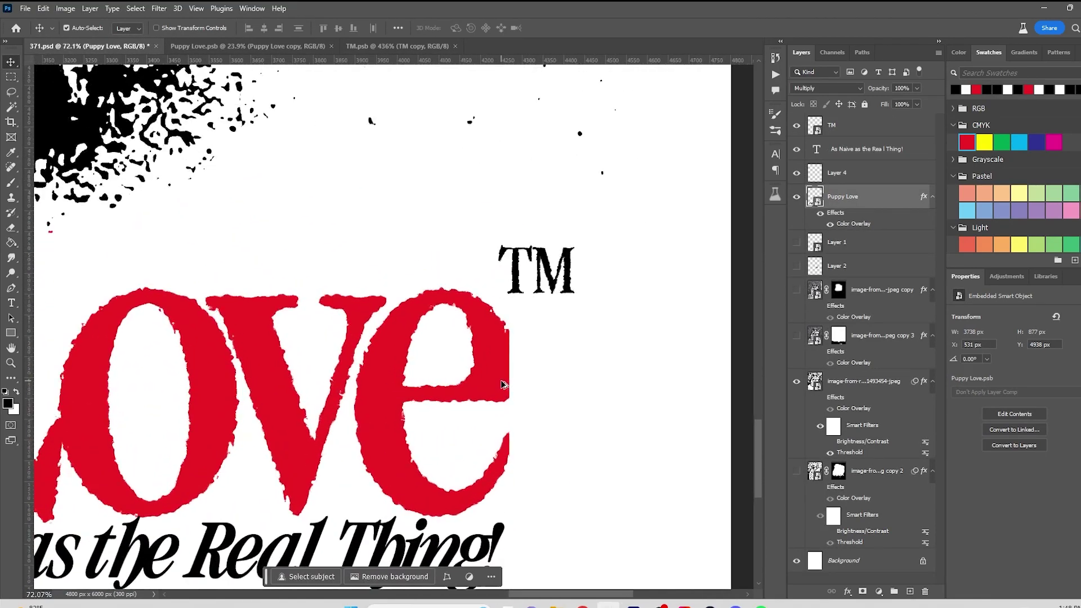
{"action": "double_click", "coordinate": [814, 197]}
Try resizing the Puppy Love canvas with the 5:7 crop ratio swapped to 7 by 5
{"action": "left_click", "coordinate": [112, 8]}
{"action": "mouse_move", "coordinate": [65, 8]}
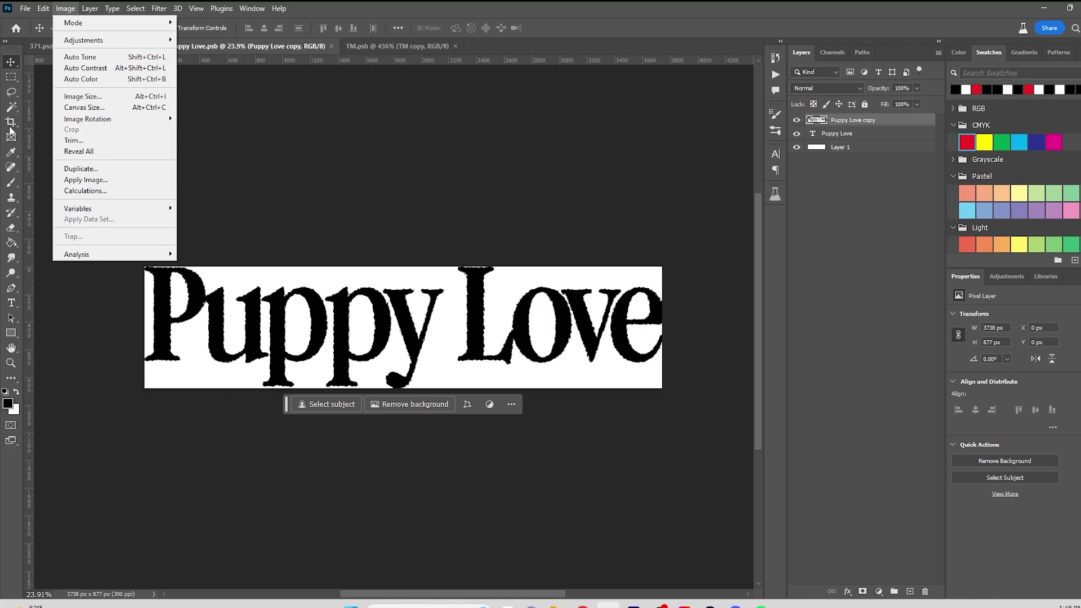
{"action": "left_click", "coordinate": [11, 121]}
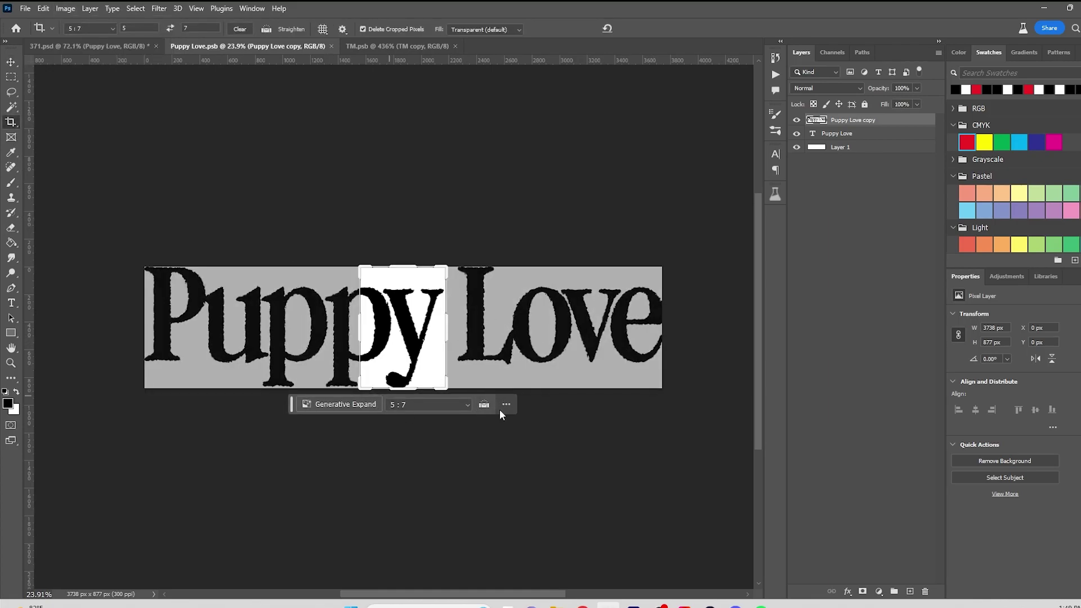
{"action": "left_click", "coordinate": [171, 27]}
{"action": "left_click", "coordinate": [113, 29]}
{"action": "left_click", "coordinate": [90, 41]}
{"action": "left_click_drag", "start_coordinate": [318, 331], "coordinate": [229, 327]}
{"action": "key", "text": "ctrl+z"}
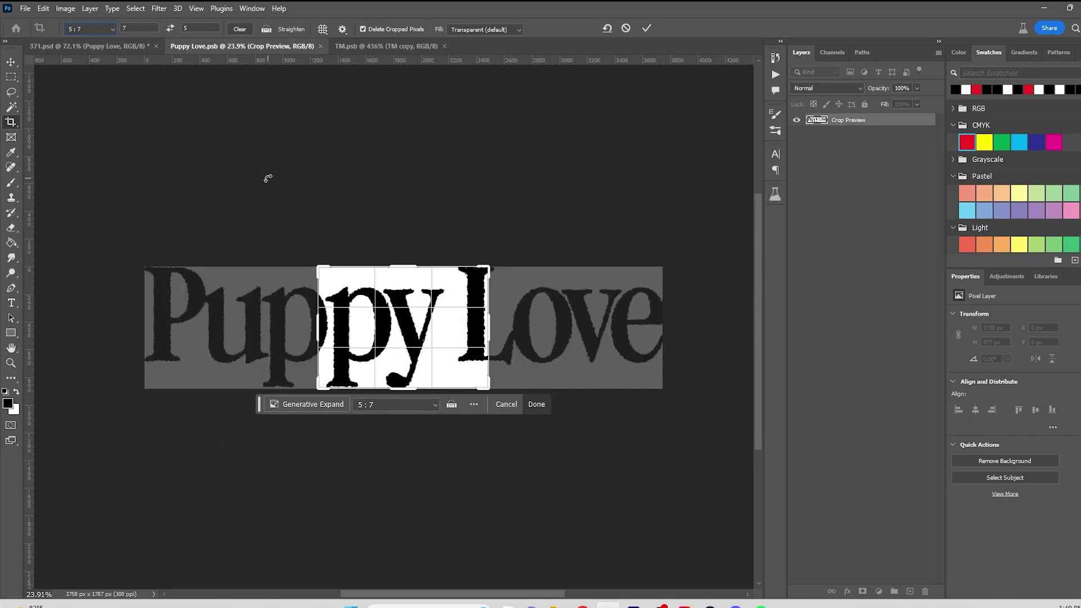
Try extending the Puppy Love canvas with a 5 × 4 in crop at 300 px/in
{"action": "left_click", "coordinate": [110, 35]}
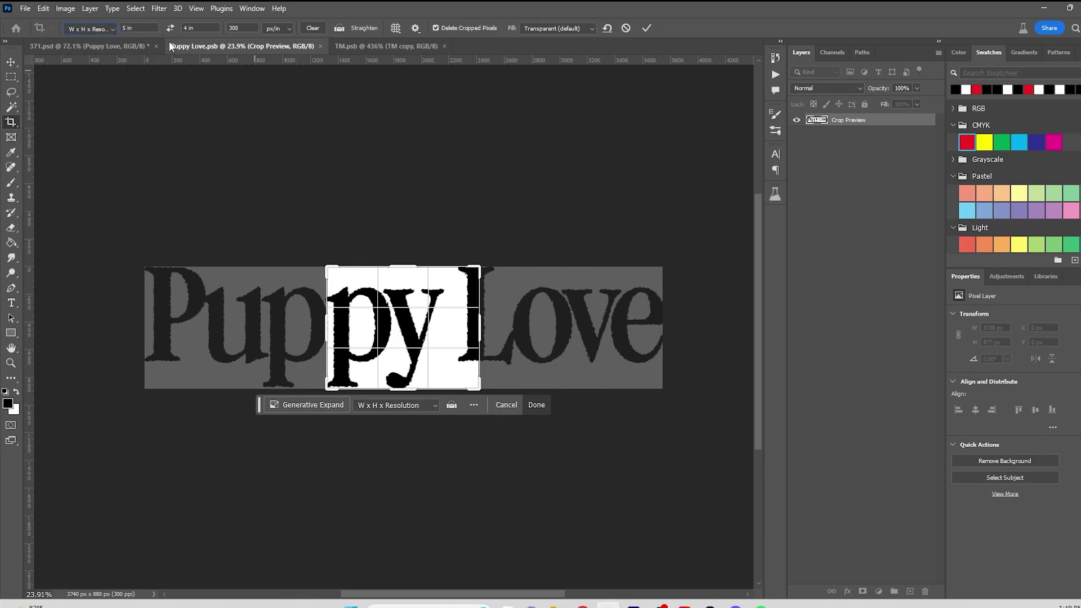
{"action": "left_click_drag", "start_coordinate": [332, 331], "coordinate": [273, 330]}
{"action": "key", "text": "Return"}
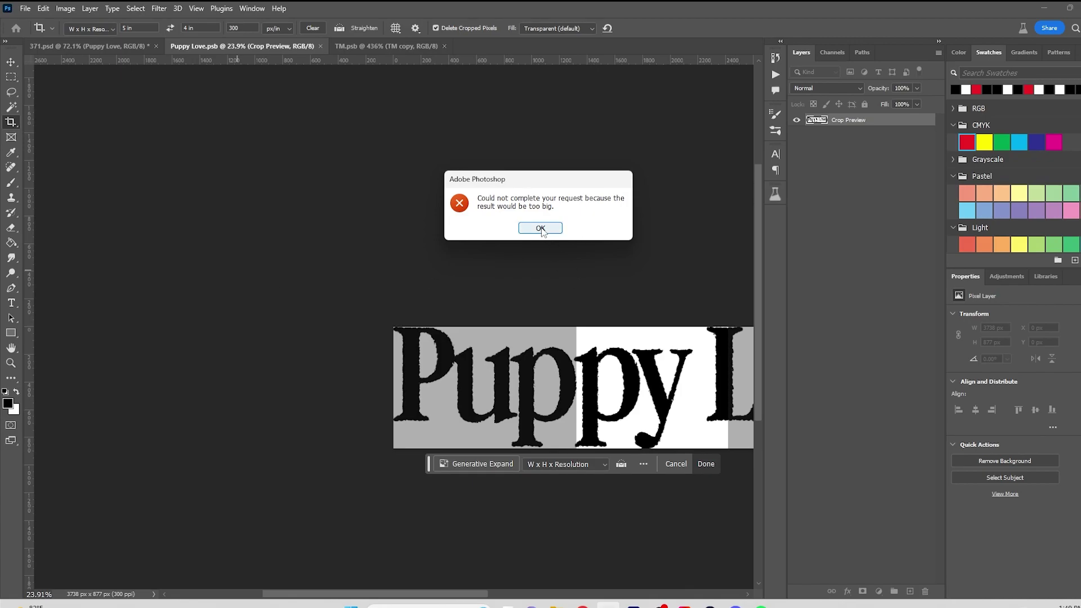
{"action": "left_click", "coordinate": [540, 228]}
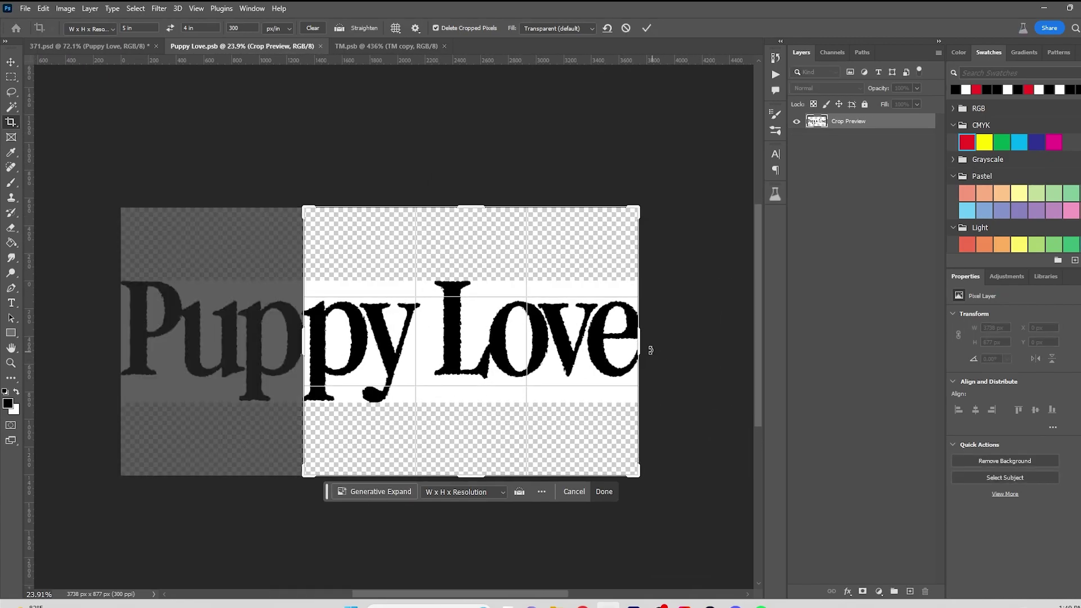
{"action": "left_click_drag", "start_coordinate": [297, 341], "coordinate": [204, 343]}
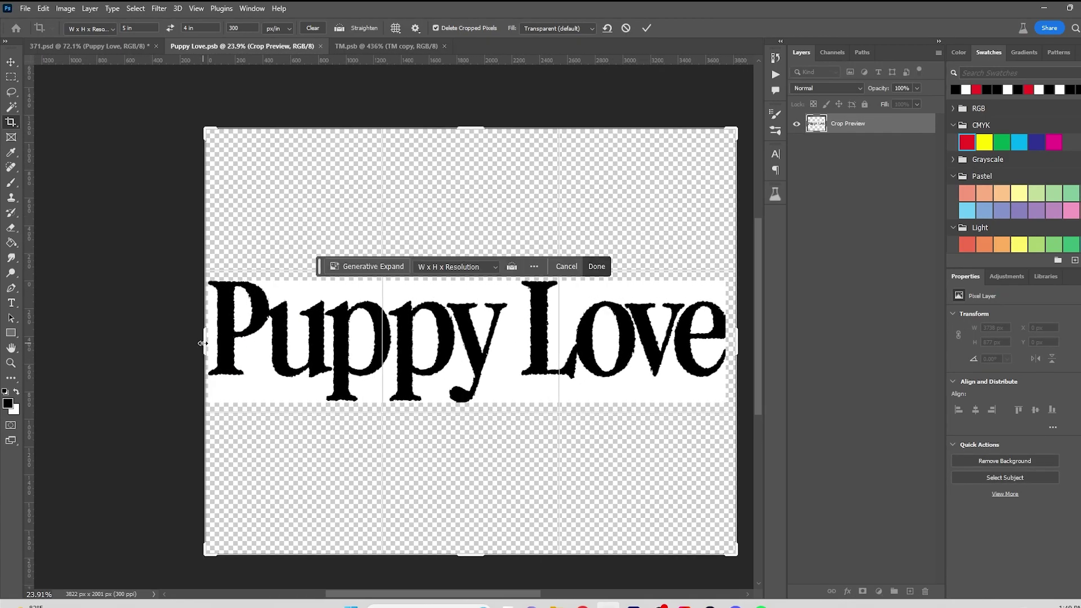
{"action": "key", "text": "Return"}
Try a 1:1 square crop on the Puppy Love canvas, and undo the preceding crop
{"action": "scroll", "coordinate": [301, 197], "scroll_direction": "up", "scroll_amount": 5}
{"action": "scroll", "coordinate": [309, 205], "scroll_direction": "up", "scroll_amount": 3}
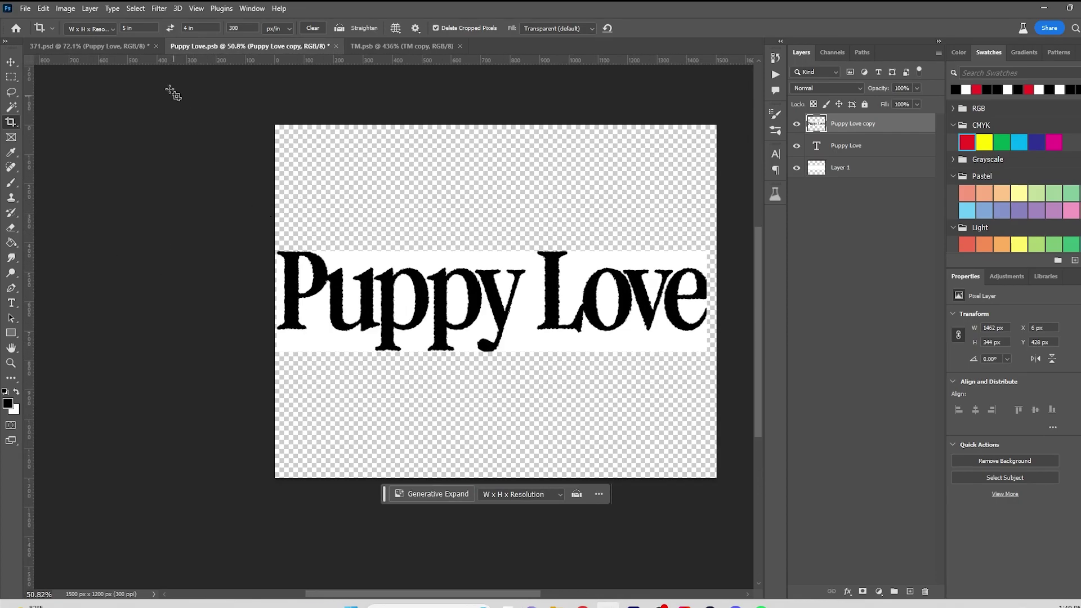
{"action": "left_click", "coordinate": [11, 121]}
{"action": "left_click_drag", "start_coordinate": [504, 129], "coordinate": [510, 138]}
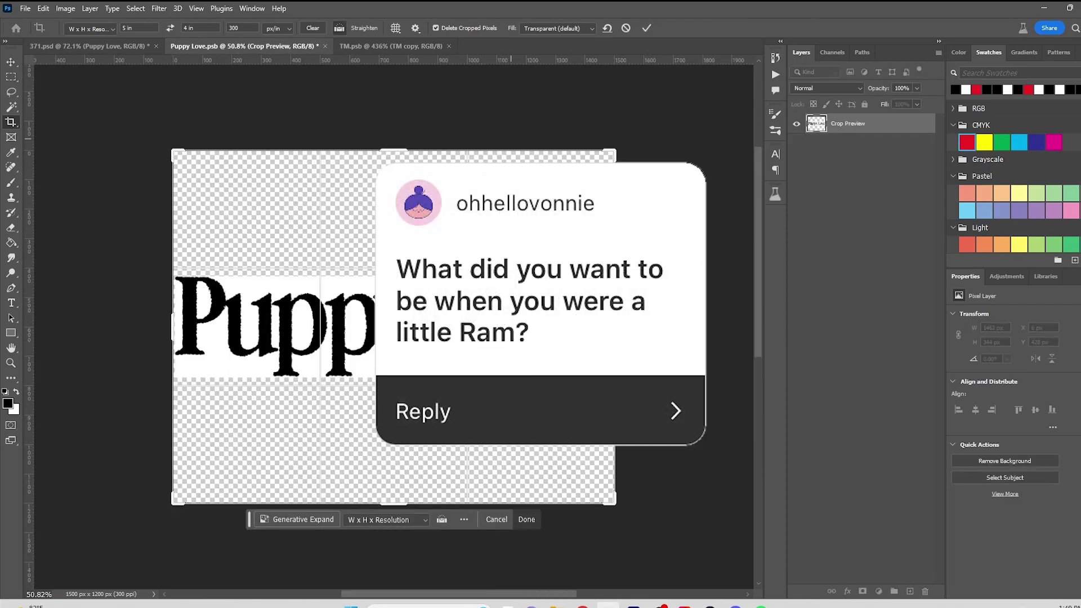
{"action": "left_click_drag", "start_coordinate": [396, 153], "coordinate": [419, 149]}
{"action": "left_click", "coordinate": [92, 29]}
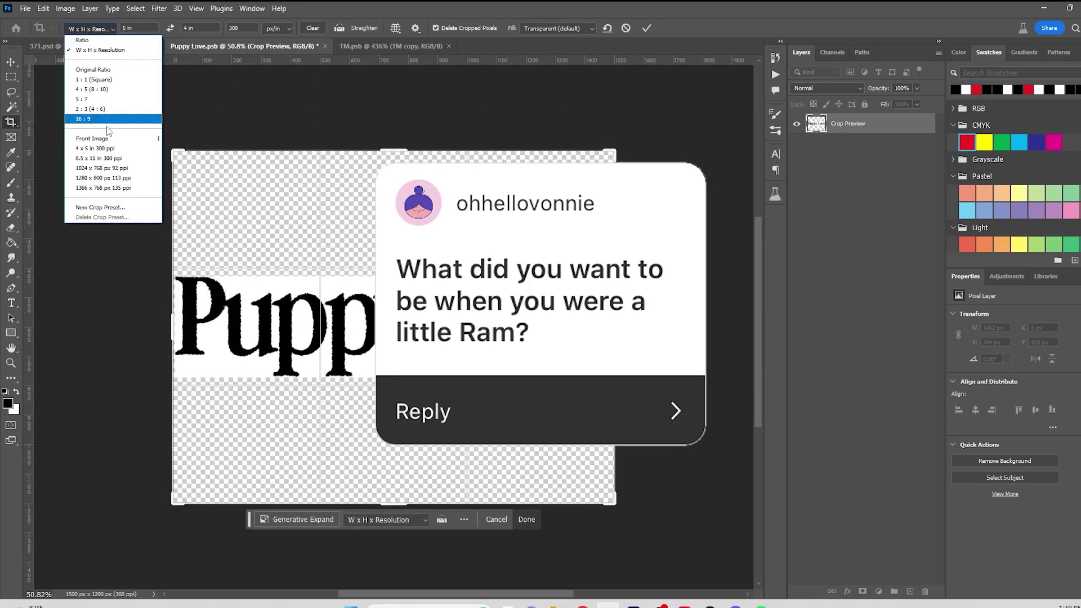
{"action": "left_click", "coordinate": [93, 80]}
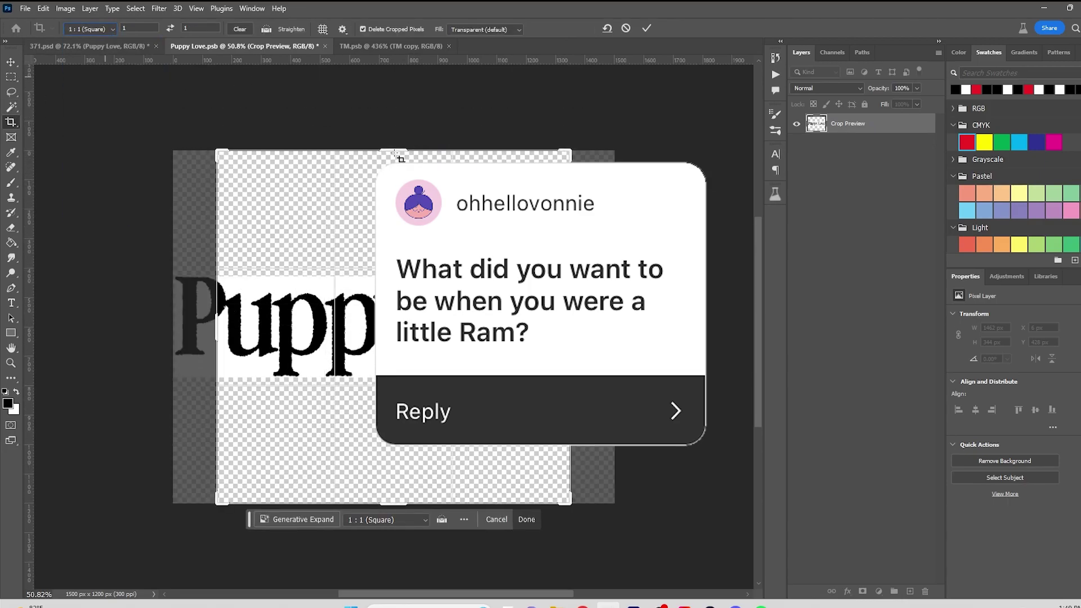
{"action": "key", "text": "v"}
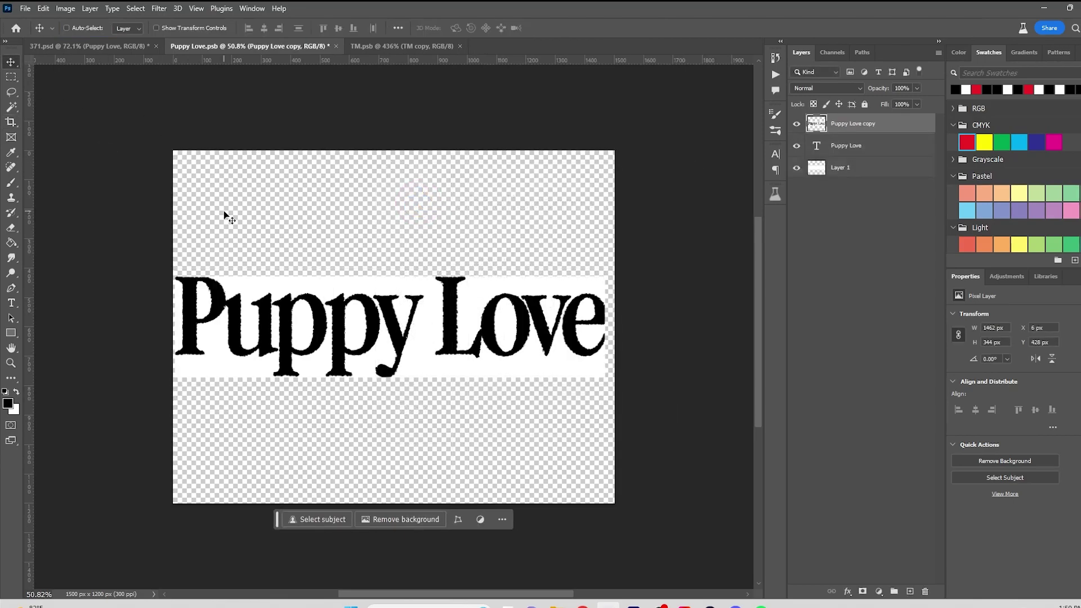
{"action": "key", "text": "ctrl+z"}
Extend the Puppy Love canvas around the lettering to 4120 × 966 px using an original-ratio crop
{"action": "scroll", "coordinate": [343, 288], "scroll_direction": "down", "scroll_amount": 3}
{"action": "left_click", "coordinate": [14, 121]}
{"action": "left_click", "coordinate": [100, 29]}
{"action": "left_click", "coordinate": [84, 68]}
{"action": "left_click_drag", "start_coordinate": [467, 376], "coordinate": [463, 376]}
{"action": "key", "text": "Return"}
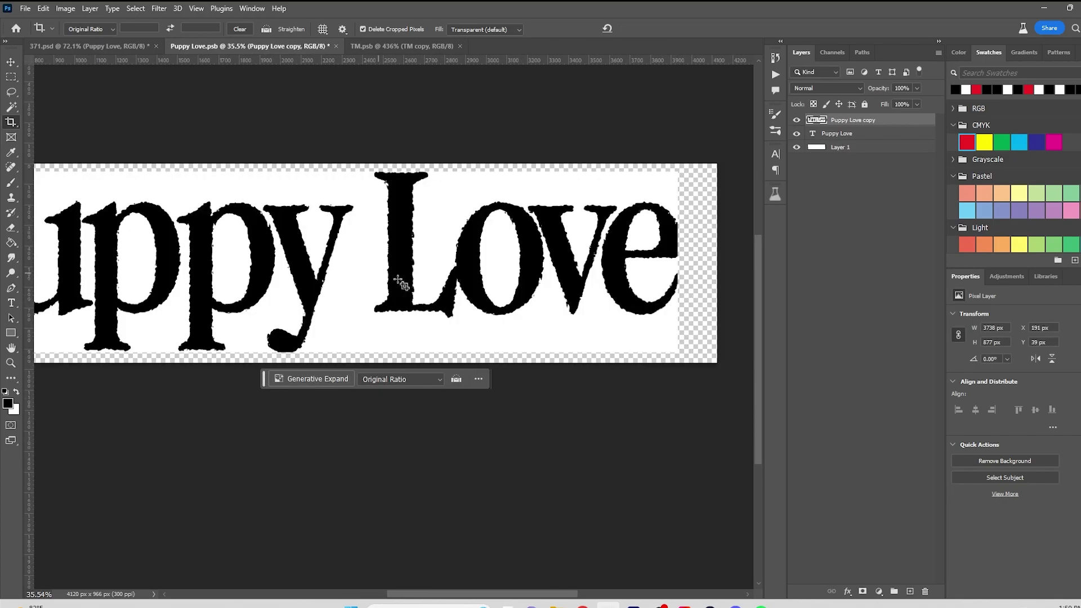
Hide the distressed Puppy Love copy and convert a duplicate of the Puppy Love text layer to a smart object
{"action": "left_click", "coordinate": [796, 120]}
{"action": "left_click", "coordinate": [847, 136]}
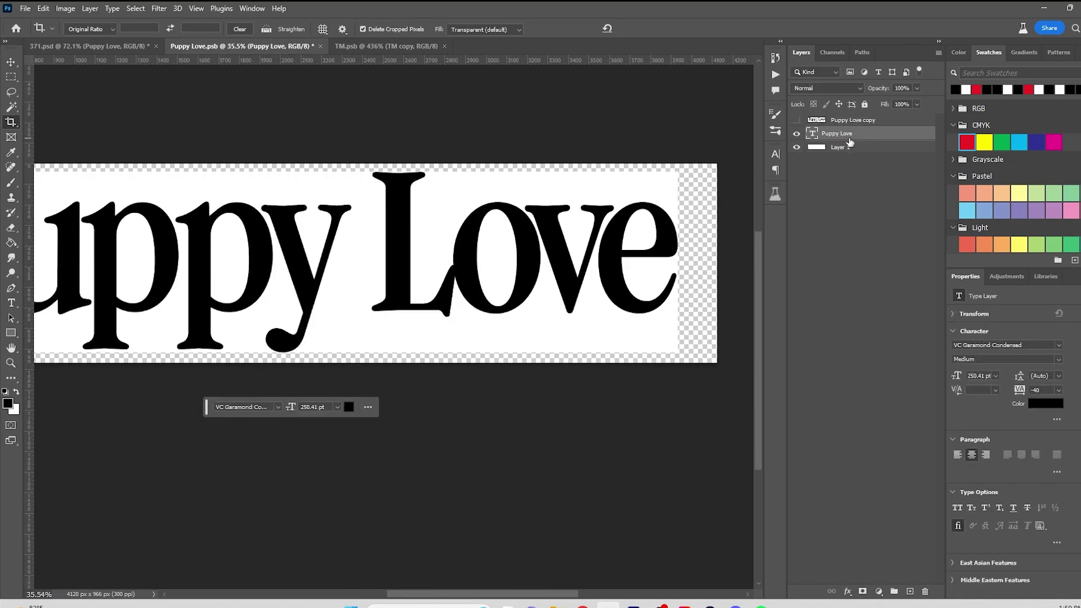
{"action": "right_click", "coordinate": [839, 132]}
{"action": "left_click", "coordinate": [866, 245]}
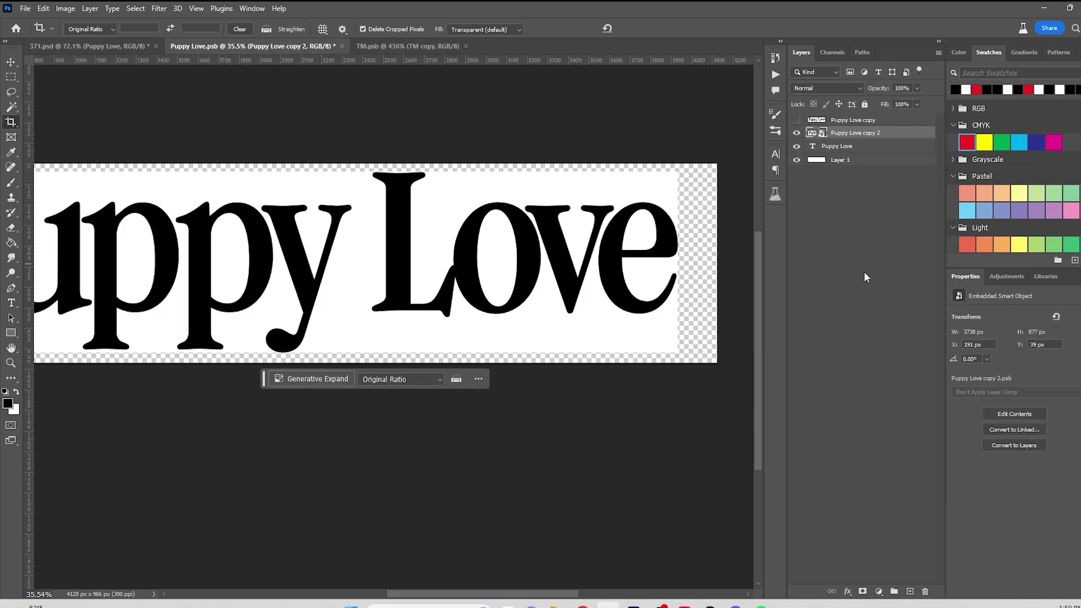
{"action": "left_click_drag", "start_coordinate": [744, 216], "coordinate": [847, 222]}
{"action": "left_click", "coordinate": [798, 146]}
{"action": "left_click", "coordinate": [798, 146]}
Rasterize the Puppy Love copy 2 layer and fill its transparent margins with white
{"action": "left_click_drag", "start_coordinate": [590, 270], "coordinate": [529, 252]}
{"action": "scroll", "coordinate": [458, 251], "scroll_direction": "down", "scroll_amount": 3}
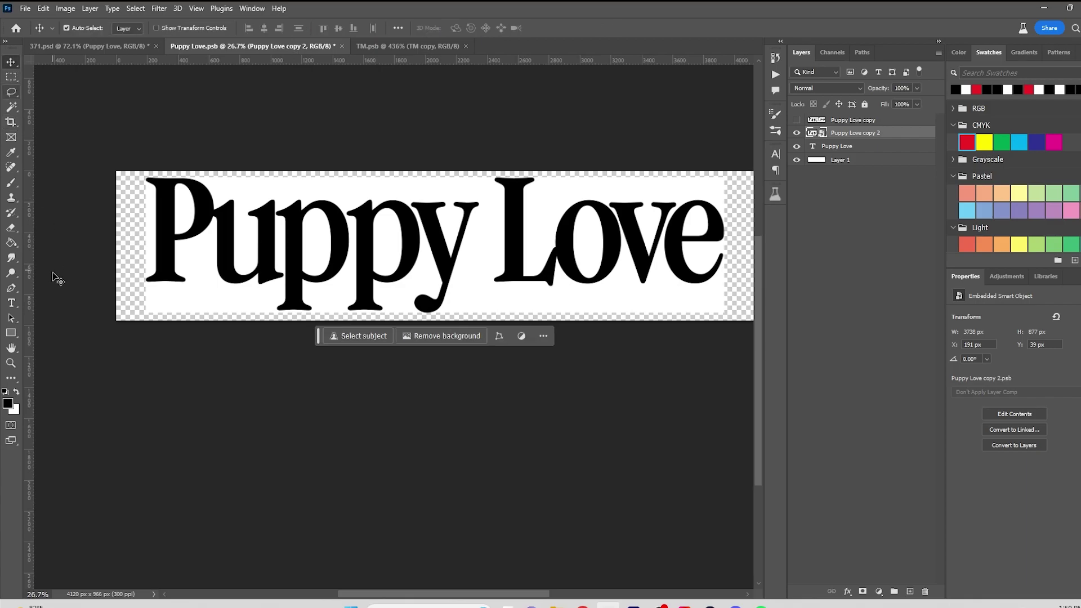
{"action": "key", "text": "g"}
{"action": "left_click", "coordinate": [135, 254]}
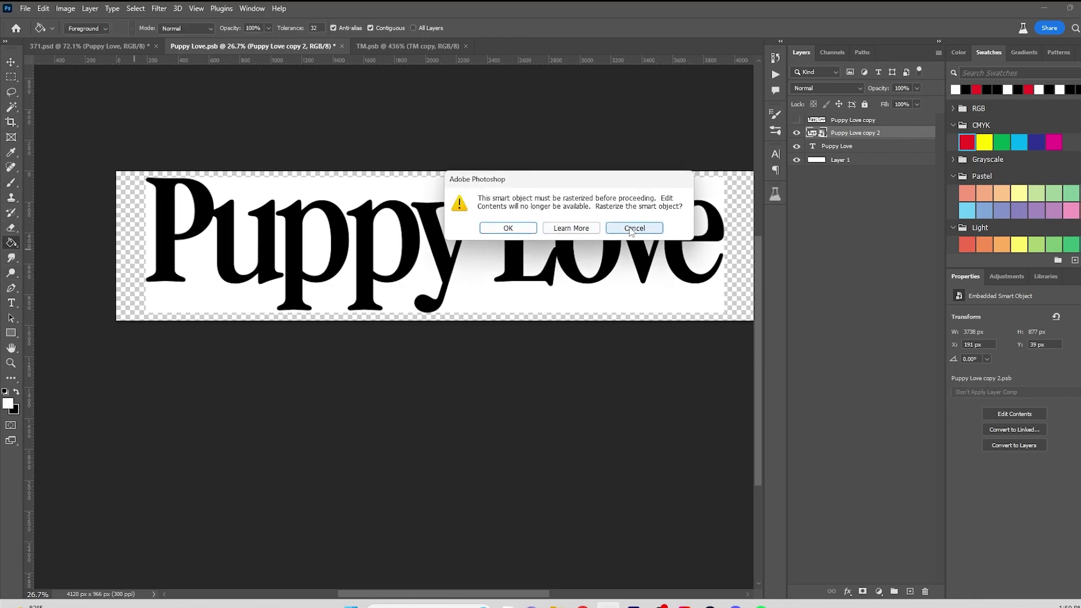
{"action": "left_click", "coordinate": [508, 228]}
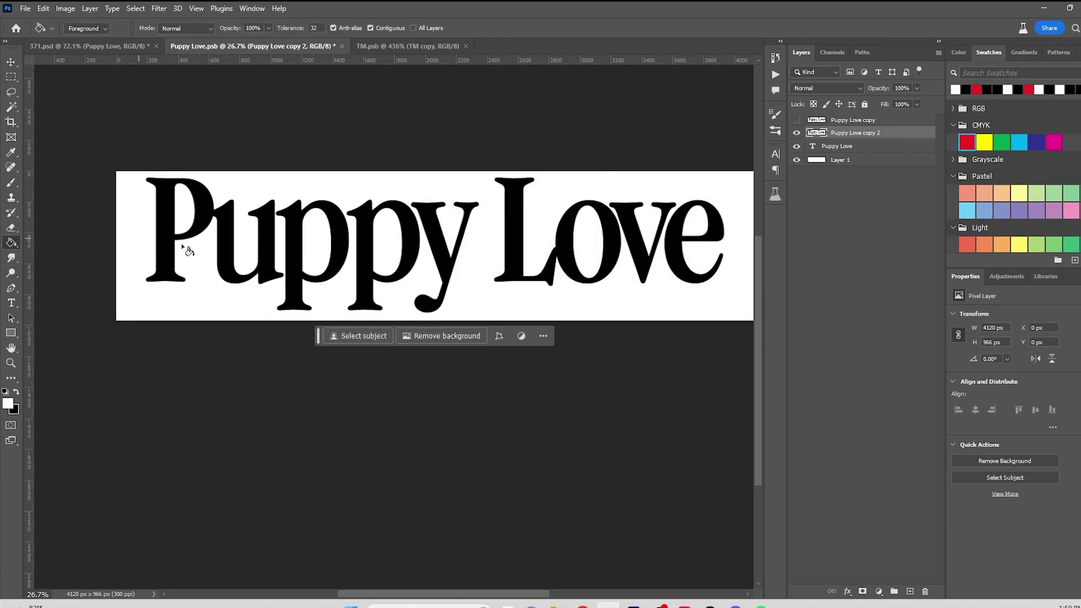
{"action": "left_click_drag", "start_coordinate": [572, 232], "coordinate": [602, 313]}
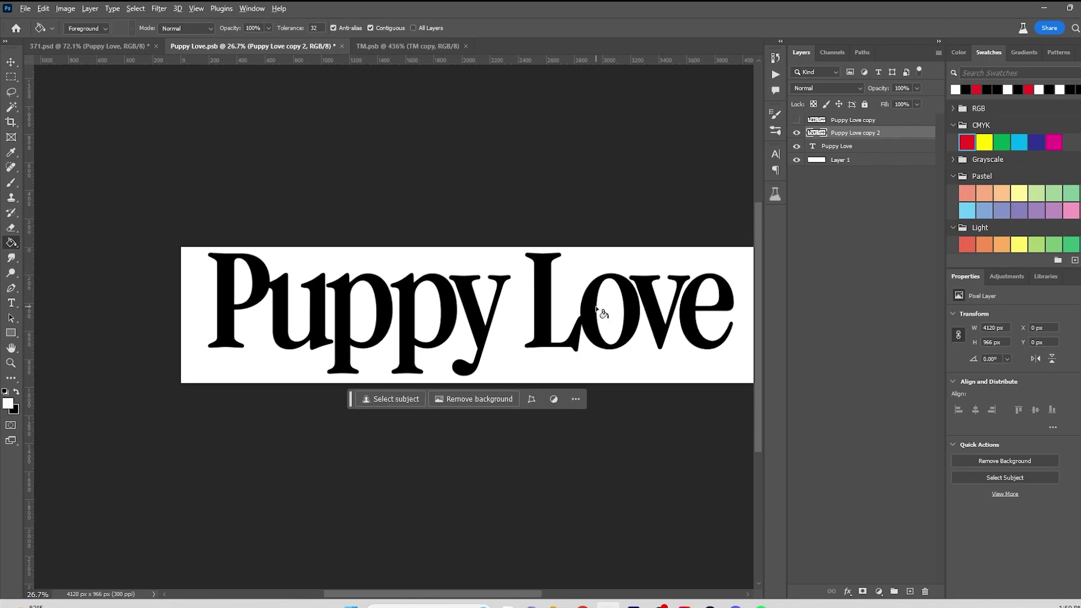
In the Filter Gallery for Puppy Love copy 2, set the Ocean Ripple size to 4 and open the Glass settings
{"action": "left_click", "coordinate": [11, 63]}
{"action": "right_click", "coordinate": [853, 133]}
{"action": "left_click", "coordinate": [848, 133]}
{"action": "key", "text": "ctrl+j"}
{"action": "right_click", "coordinate": [849, 133]}
{"action": "key", "text": "Escape"}
{"action": "left_click", "coordinate": [158, 8]}
{"action": "left_click", "coordinate": [172, 75]}
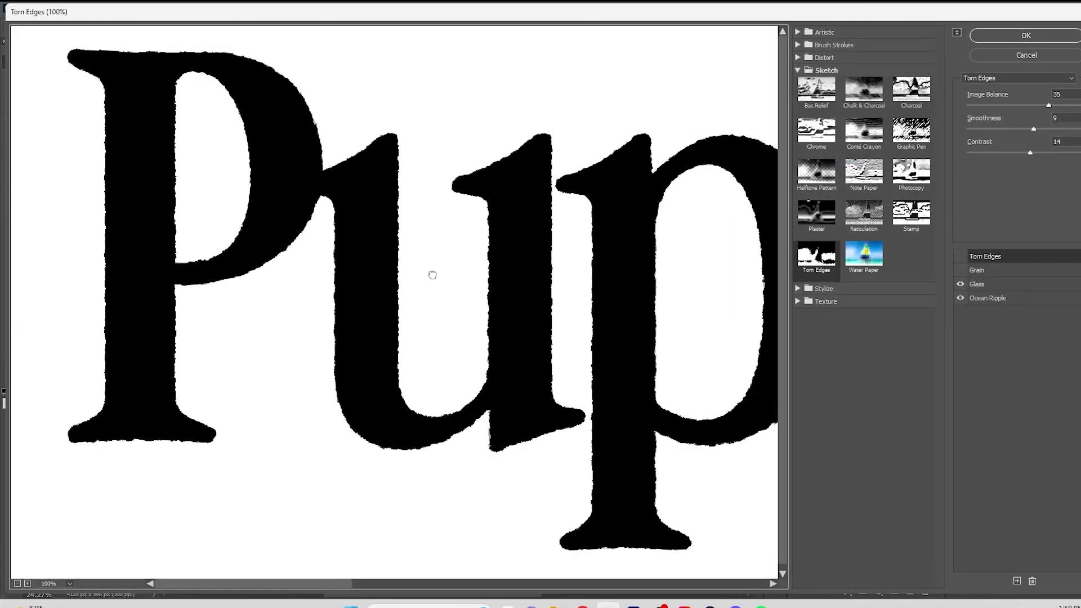
{"action": "scroll", "coordinate": [521, 314], "scroll_direction": "down", "scroll_amount": 5}
{"action": "left_click_drag", "start_coordinate": [519, 314], "coordinate": [318, 294]}
{"action": "left_click", "coordinate": [991, 299]}
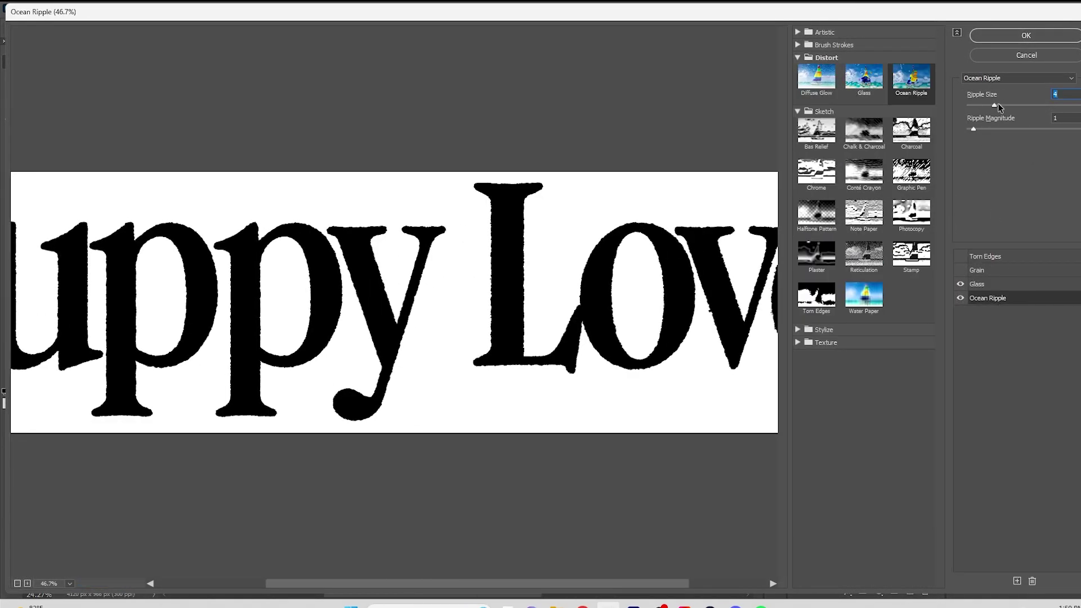
{"action": "left_click", "coordinate": [993, 284]}
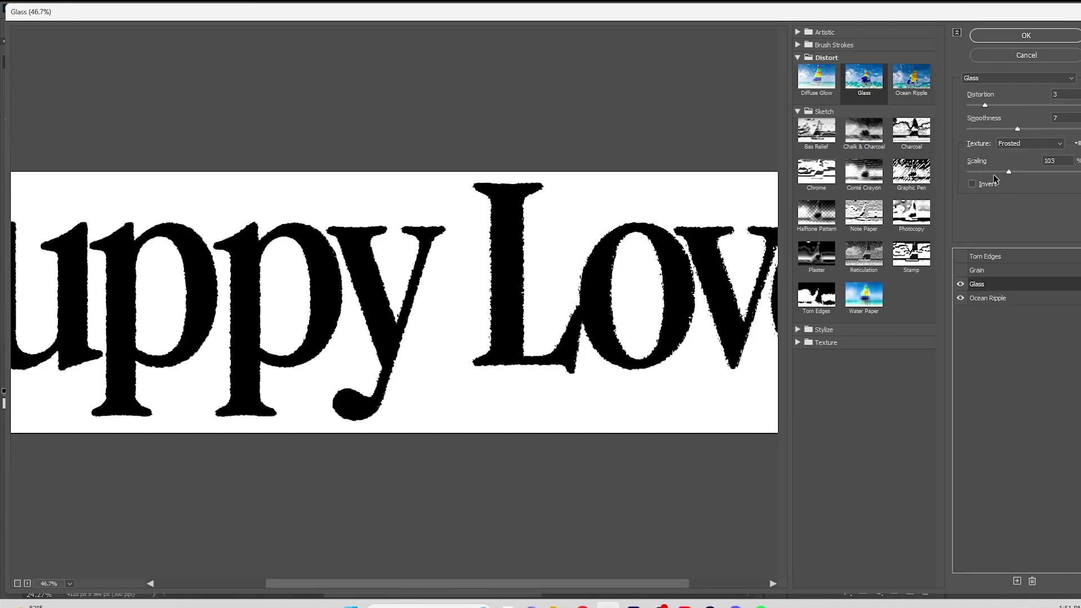
{"action": "left_click", "coordinate": [1051, 155]}
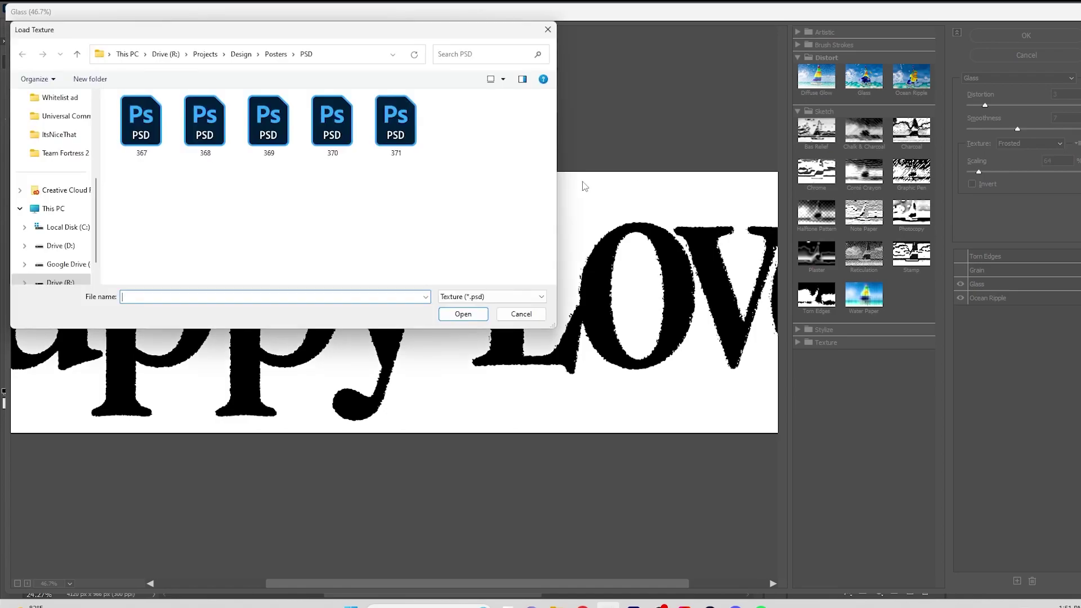
{"action": "left_click", "coordinate": [273, 55]}
{"action": "left_click", "coordinate": [241, 54]}
{"action": "left_click", "coordinate": [520, 314]}
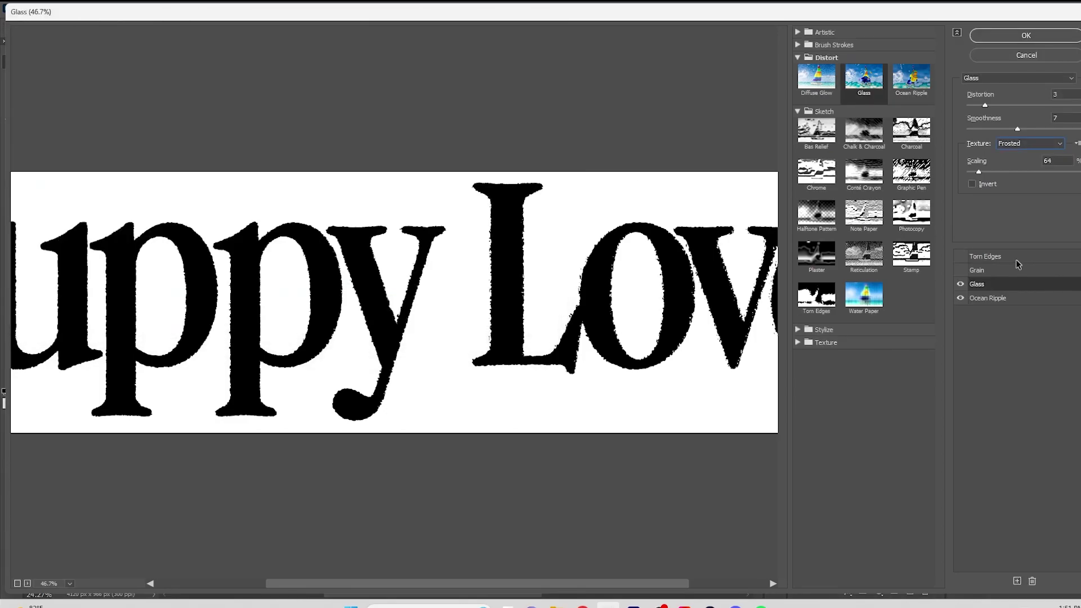
Set Glass to distortion 5, smoothness 9 and scaling 181%, then apply the effects and save the title document
{"action": "left_click_drag", "start_coordinate": [1061, 174], "coordinate": [1071, 177]}
{"action": "left_click_drag", "start_coordinate": [1016, 106], "coordinate": [1031, 128]}
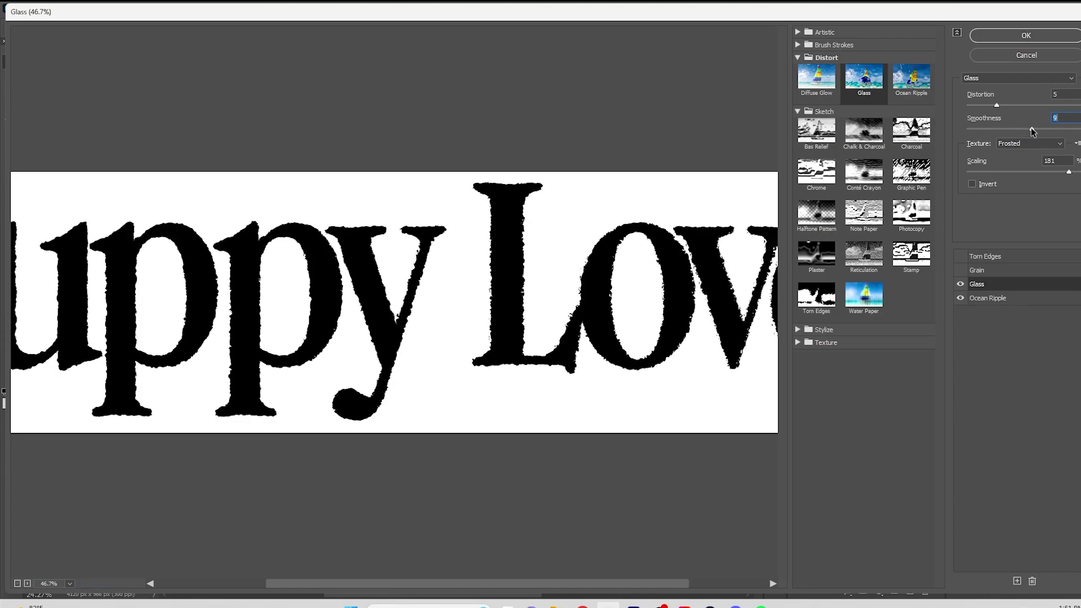
{"action": "left_click", "coordinate": [389, 283], "text": "alt"}
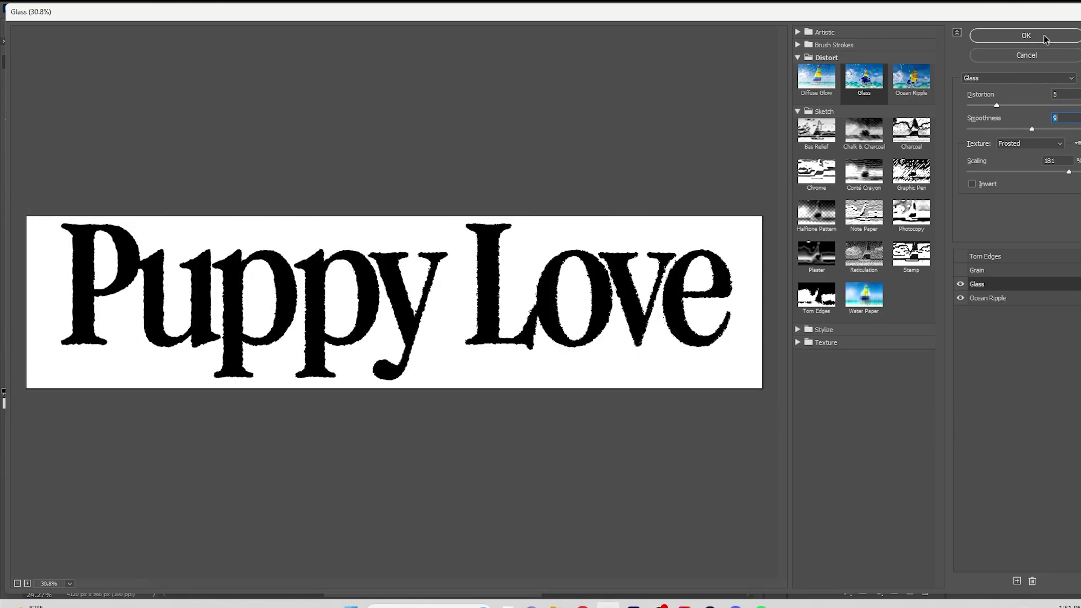
{"action": "left_click", "coordinate": [1025, 36]}
In the poster 371.psd, duplicate the tagline "As Naive as the Real Thing!" and convert the copy to a smart object
{"action": "left_click", "coordinate": [84, 45]}
{"action": "scroll", "coordinate": [361, 380], "scroll_direction": "down", "scroll_amount": 4}
{"action": "left_click_drag", "start_coordinate": [360, 380], "coordinate": [555, 310]}
{"action": "left_click", "coordinate": [557, 399]}
{"action": "left_click_drag", "start_coordinate": [857, 155], "coordinate": [857, 144], "text": "alt"}
{"action": "right_click", "coordinate": [858, 152]}
{"action": "left_click", "coordinate": [932, 244]}
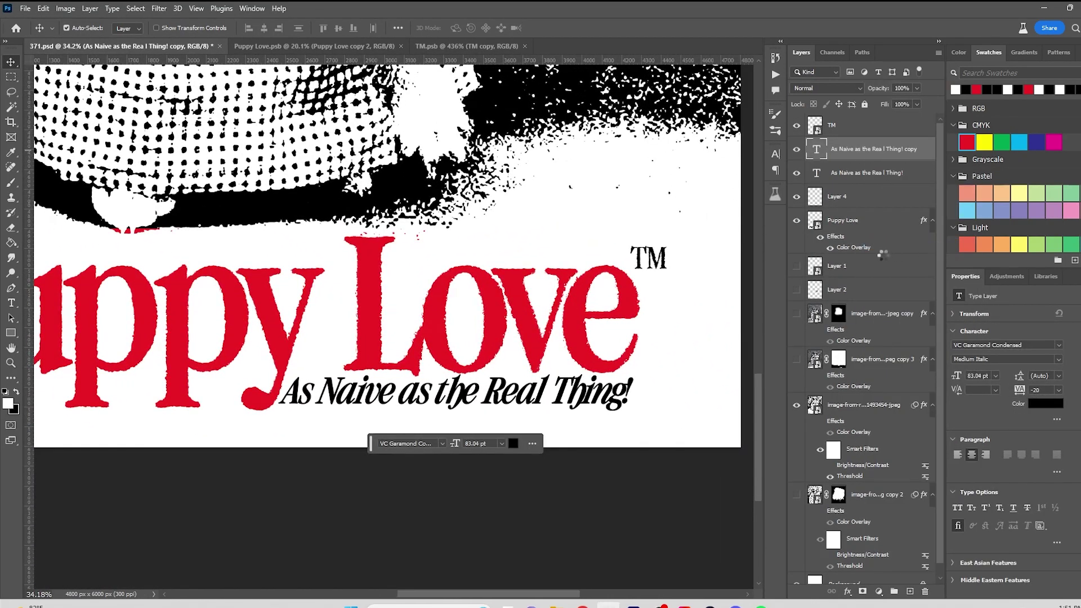
Open the tagline copy's contents and extend its canvas to 1986 × 205 px with an original-ratio crop
{"action": "double_click", "coordinate": [811, 148]}
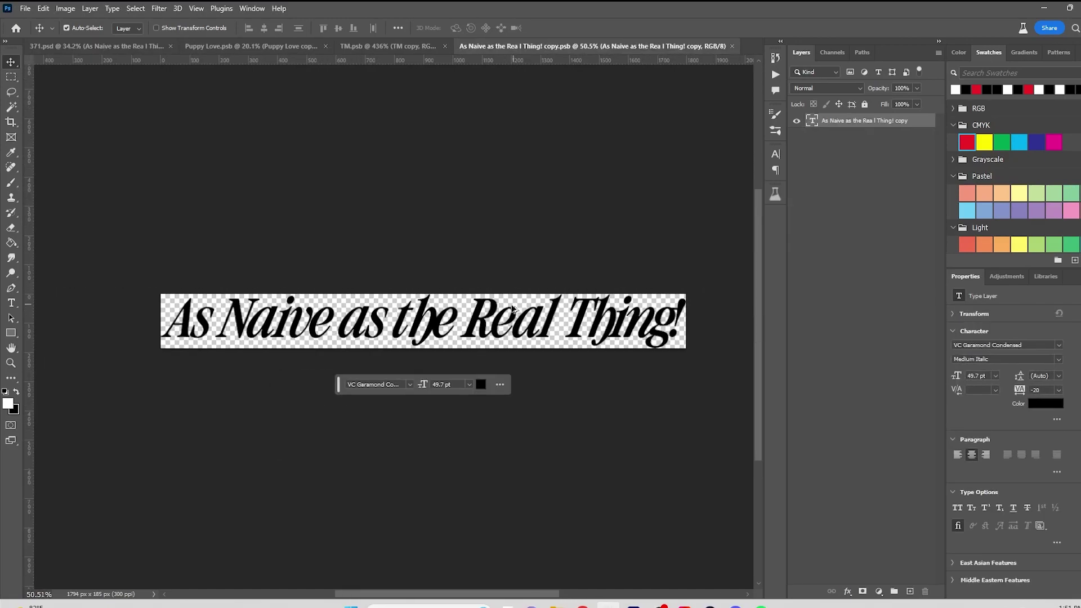
{"action": "left_click", "coordinate": [10, 122]}
{"action": "left_click_drag", "start_coordinate": [424, 288], "coordinate": [424, 294]}
{"action": "key", "text": "Return"}
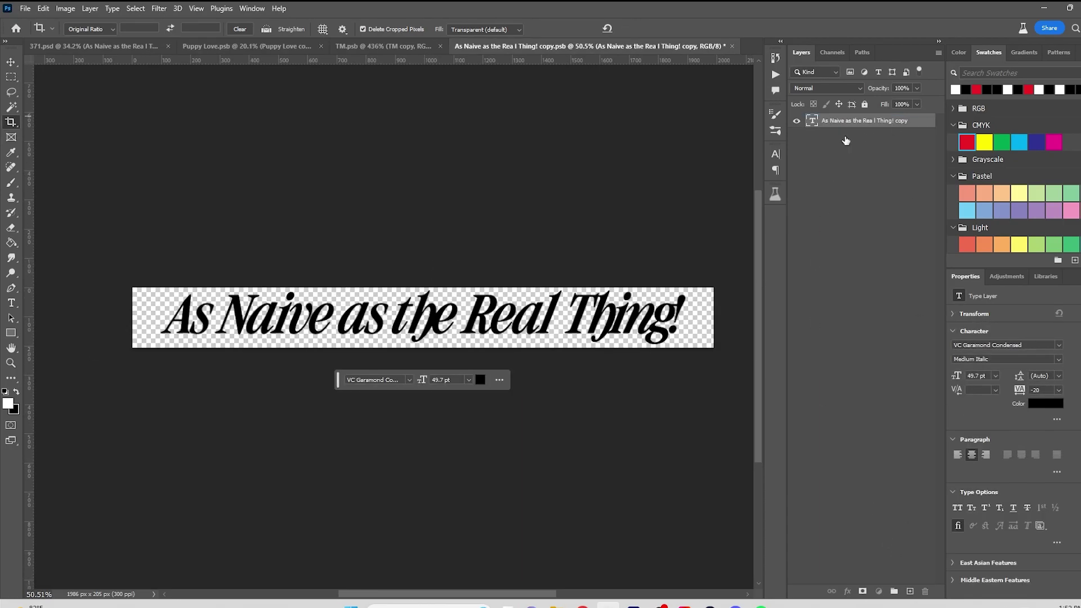
Duplicate the tagline text, place a white-filled layer beneath the duplicate, and merge those two into one pixel layer
{"action": "key", "text": "ctrl+shift+alt+e"}
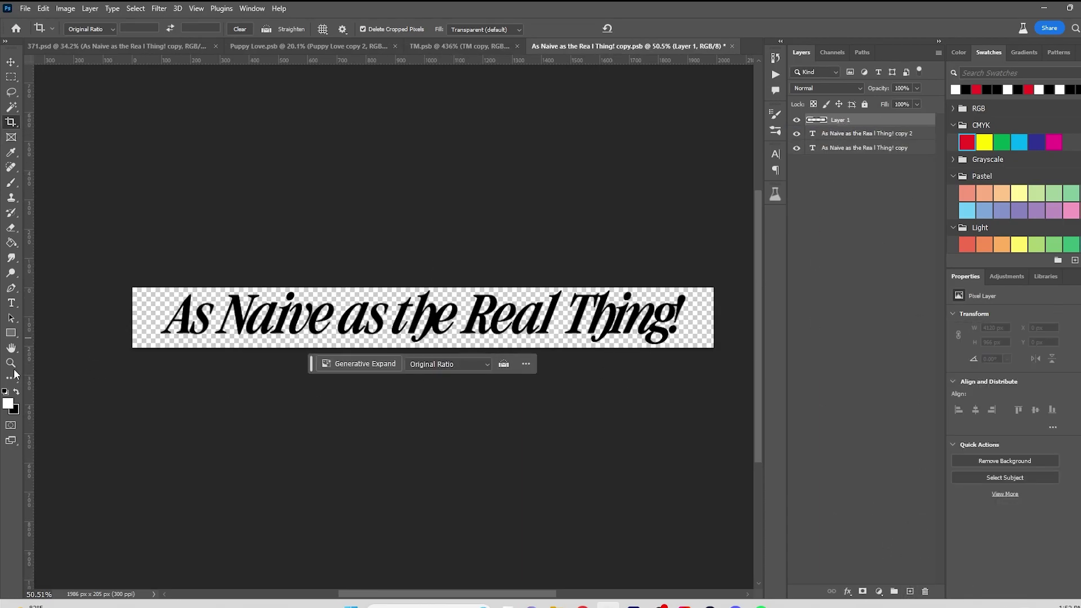
{"action": "left_click", "coordinate": [136, 309]}
{"action": "left_click_drag", "start_coordinate": [894, 120], "coordinate": [892, 139]}
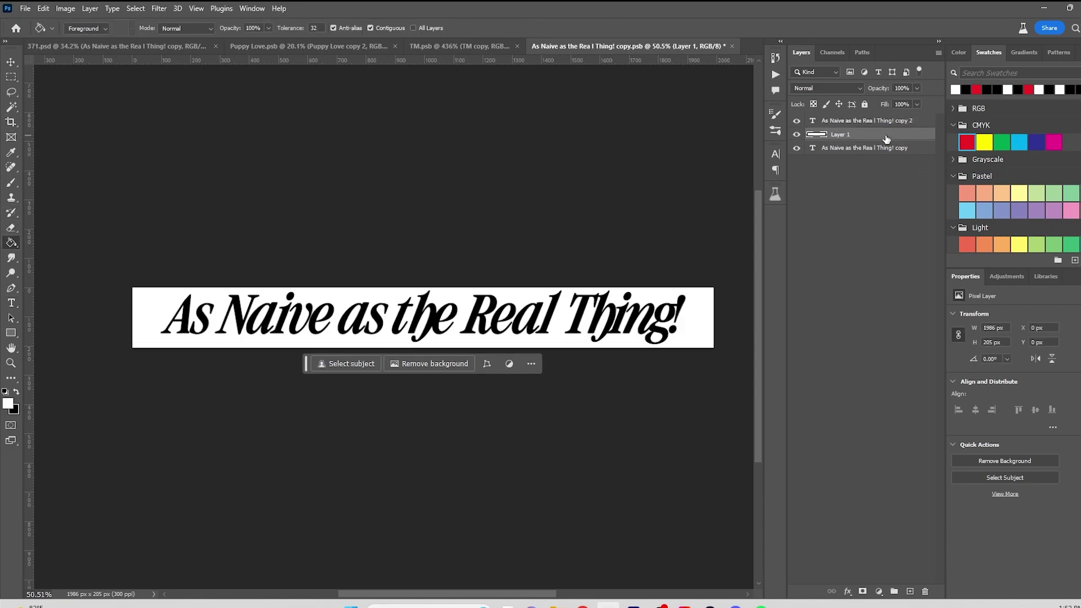
{"action": "left_click", "coordinate": [858, 126], "text": "shift"}
{"action": "right_click", "coordinate": [860, 126]}
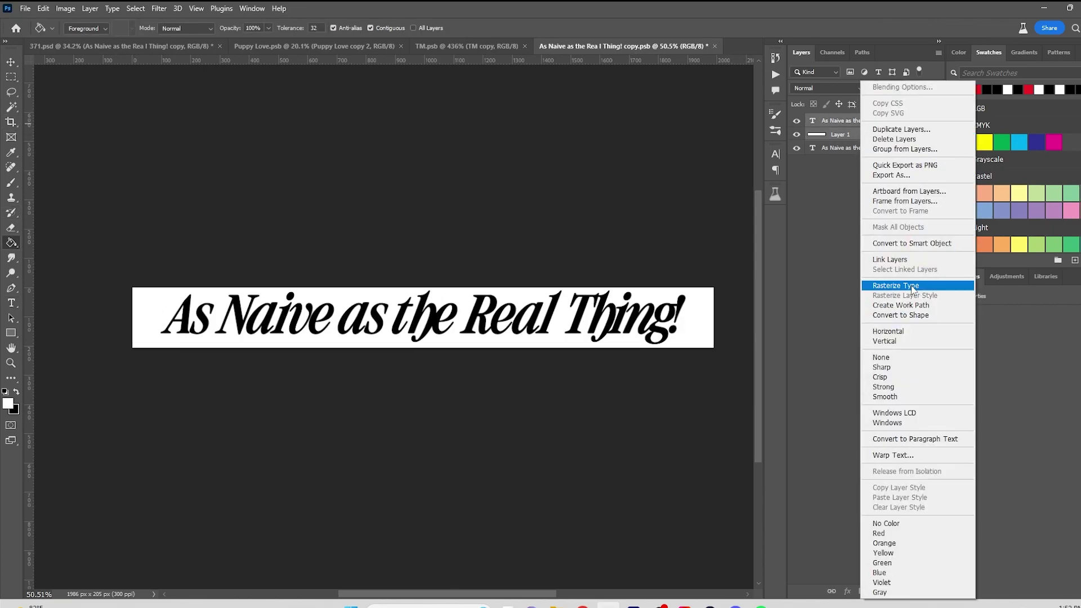
{"action": "left_click", "coordinate": [912, 286]}
{"action": "right_click", "coordinate": [869, 120]}
{"action": "left_click", "coordinate": [879, 475]}
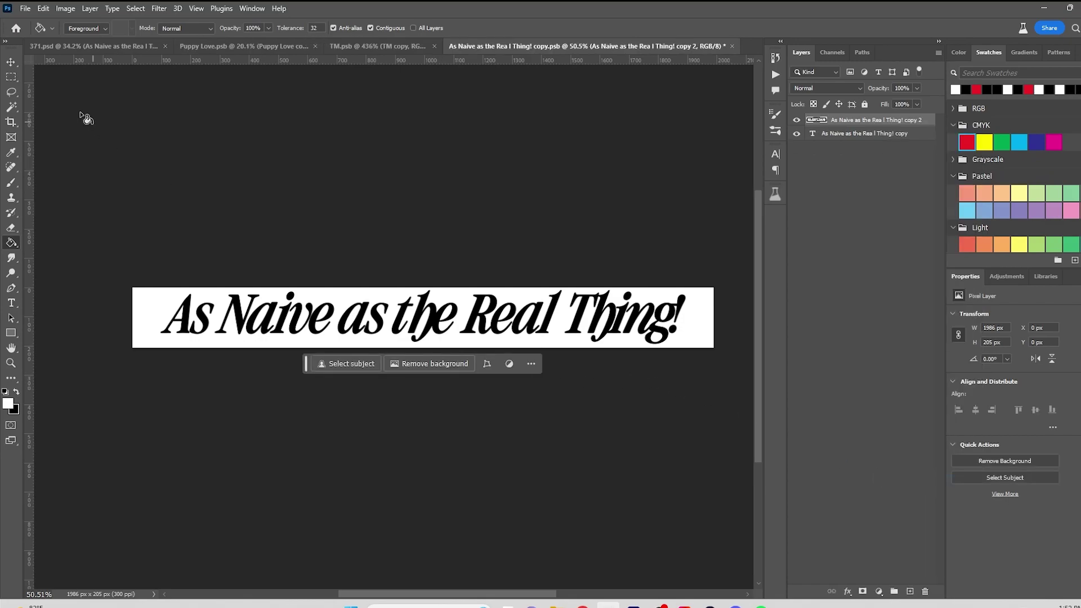
Duplicate the merged black-on-white tagline layer
{"action": "key", "text": "v"}
{"action": "key", "text": "ctrl+plus"}
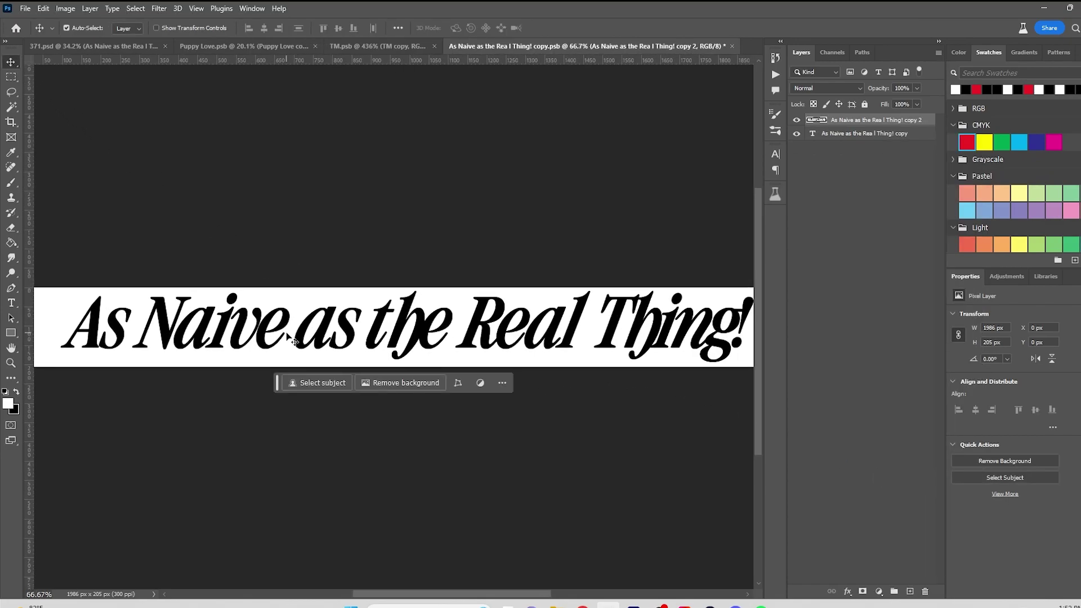
{"action": "key", "text": "ctrl+minus"}
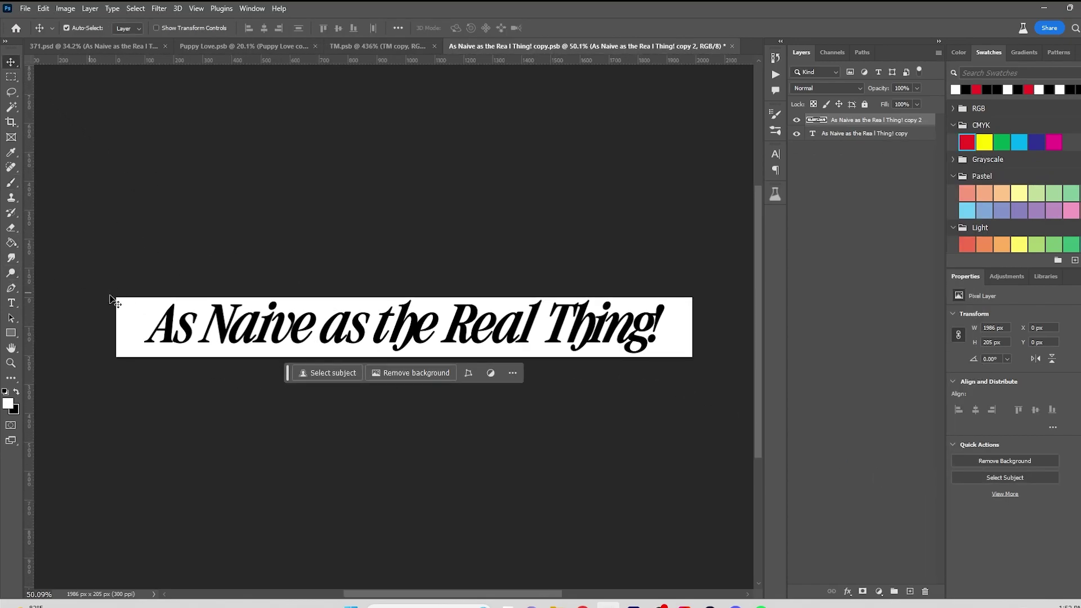
{"action": "right_click", "coordinate": [870, 125]}
{"action": "left_click", "coordinate": [646, 367]}
{"action": "scroll", "coordinate": [383, 363], "scroll_direction": "up", "scroll_amount": 4}
{"action": "left_click_drag", "start_coordinate": [242, 329], "coordinate": [277, 322]}
{"action": "scroll", "coordinate": [277, 321], "scroll_direction": "down", "scroll_amount": 3}
{"action": "left_click_drag", "start_coordinate": [464, 269], "coordinate": [561, 277]}
{"action": "scroll", "coordinate": [562, 279], "scroll_direction": "down", "scroll_amount": 2}
{"action": "scroll", "coordinate": [580, 256], "scroll_direction": "up", "scroll_amount": 2}
Open the Filter Gallery for the merged tagline and set Glass to distortion 1 and smoothness 3 with a lower scaling
{"action": "left_click", "coordinate": [135, 8]}
{"action": "mouse_move", "coordinate": [160, 9]}
{"action": "left_click", "coordinate": [174, 75]}
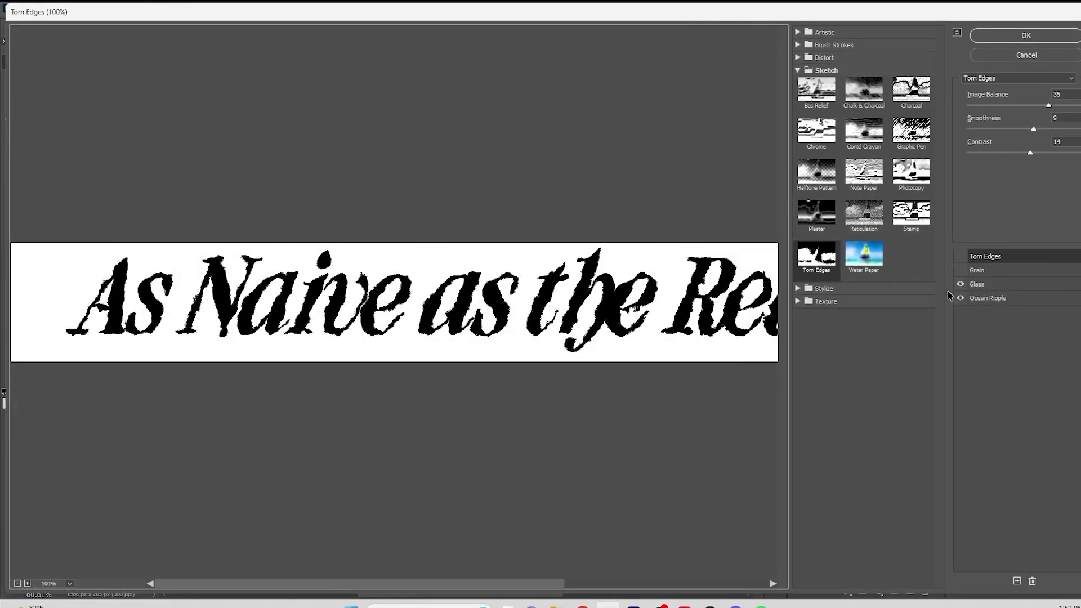
{"action": "left_click", "coordinate": [1000, 298]}
{"action": "left_click", "coordinate": [996, 284]}
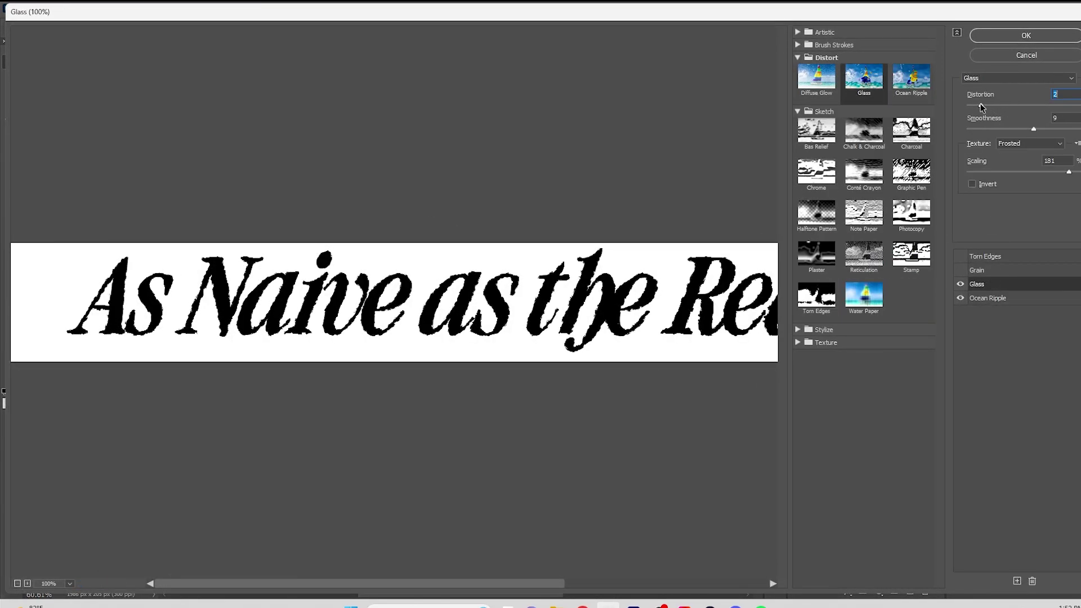
{"action": "left_click", "coordinate": [984, 130]}
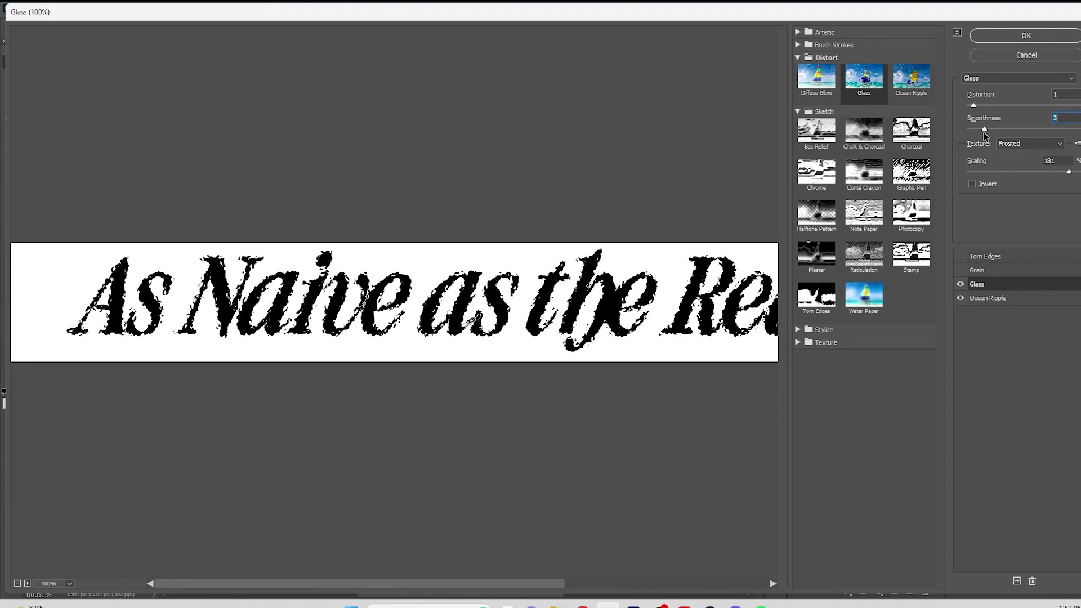
{"action": "left_click_drag", "start_coordinate": [990, 105], "coordinate": [973, 105]}
{"action": "left_click", "coordinate": [1004, 172]}
Keep Ocean Ripple at a magnitude of 1, apply the gallery effects and save the tagline document
{"action": "left_click", "coordinate": [986, 299]}
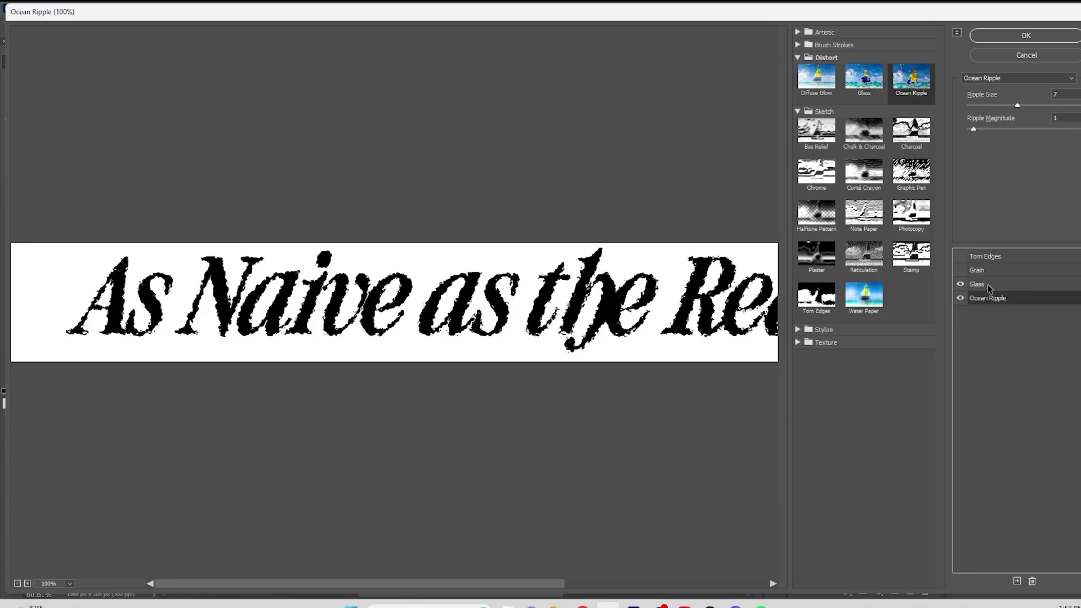
{"action": "mouse_move", "coordinate": [973, 130]}
{"action": "left_mouse_down"}
{"action": "mouse_move", "coordinate": [963, 130]}
{"action": "mouse_move", "coordinate": [974, 131]}
{"action": "left_mouse_up"}
{"action": "key", "text": "Return"}
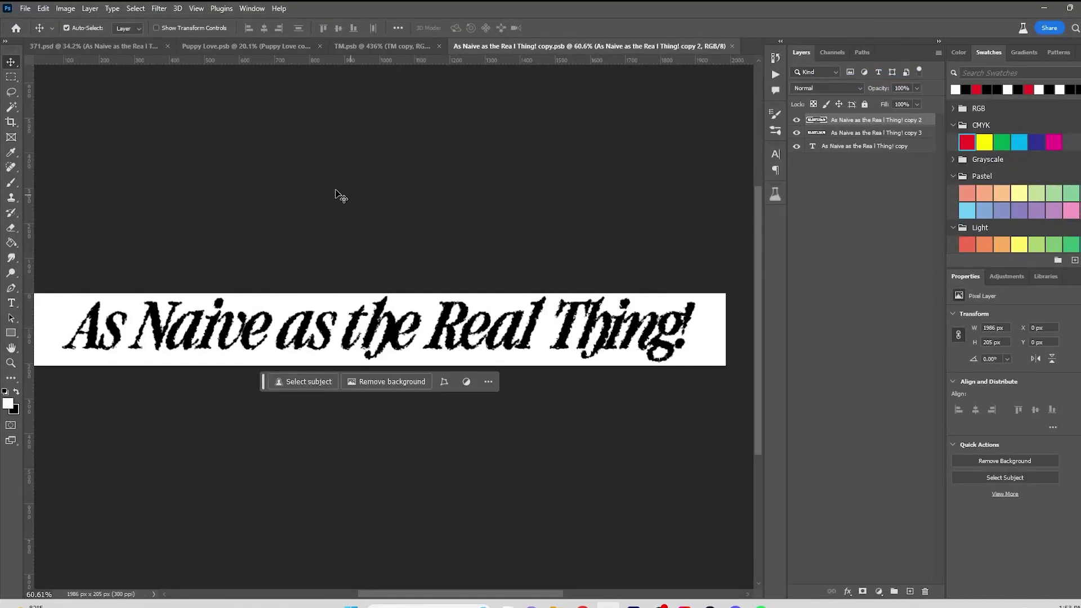
In the poster 371.psd, set the distressed tagline copy's blend mode to Darken and hide the original tagline text
{"action": "left_click", "coordinate": [110, 48]}
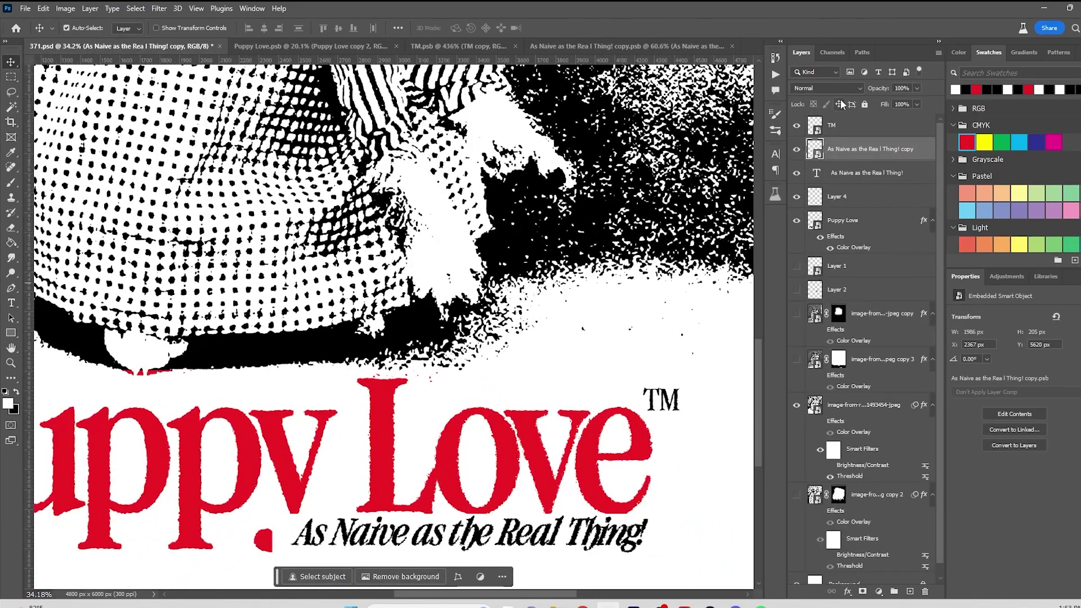
{"action": "left_click", "coordinate": [826, 89]}
{"action": "left_click", "coordinate": [835, 125]}
{"action": "scroll", "coordinate": [484, 393], "scroll_direction": "up", "scroll_amount": 6}
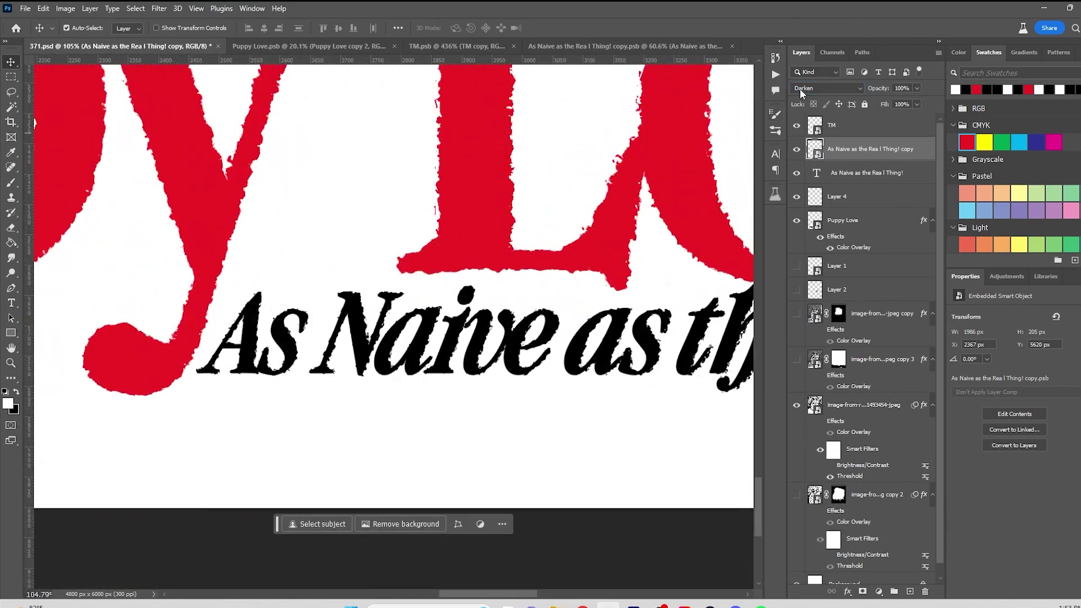
{"action": "left_click", "coordinate": [804, 89]}
{"action": "left_click", "coordinate": [835, 125]}
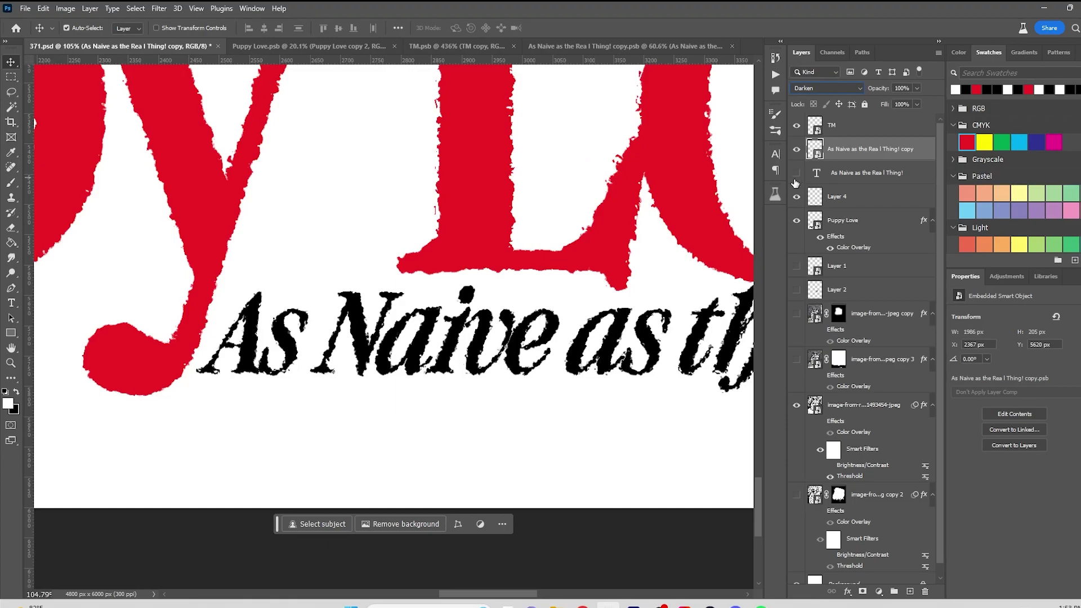
Examine the distressed title and tagline lettering against the lower part of the photo
{"action": "scroll", "coordinate": [591, 242], "scroll_direction": "down", "scroll_amount": 3}
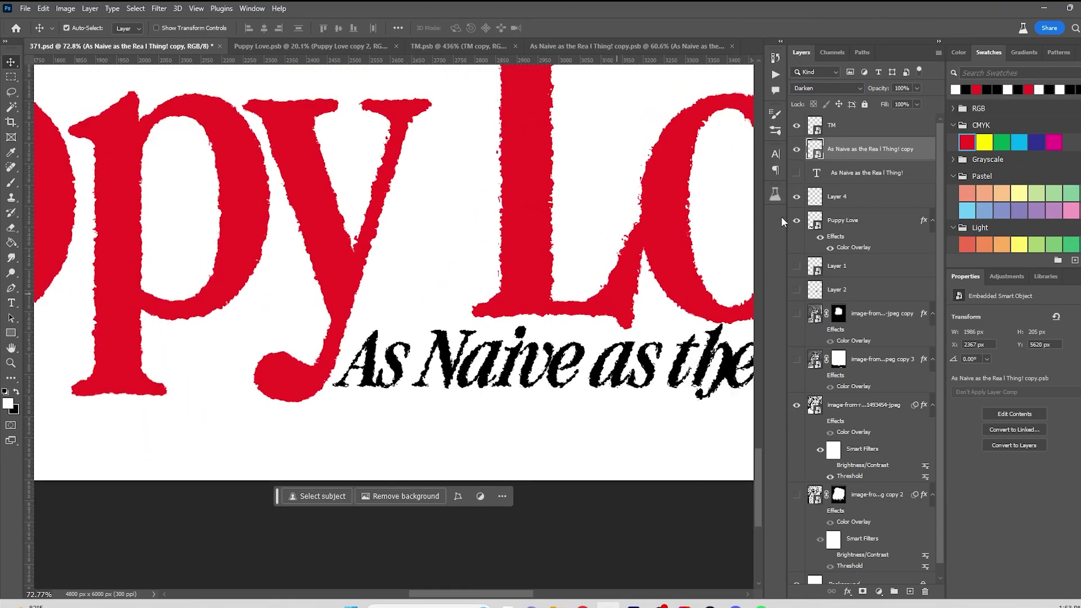
{"action": "scroll", "coordinate": [619, 282], "scroll_direction": "down", "scroll_amount": 3}
{"action": "scroll", "coordinate": [524, 307], "scroll_direction": "up", "scroll_amount": 3}
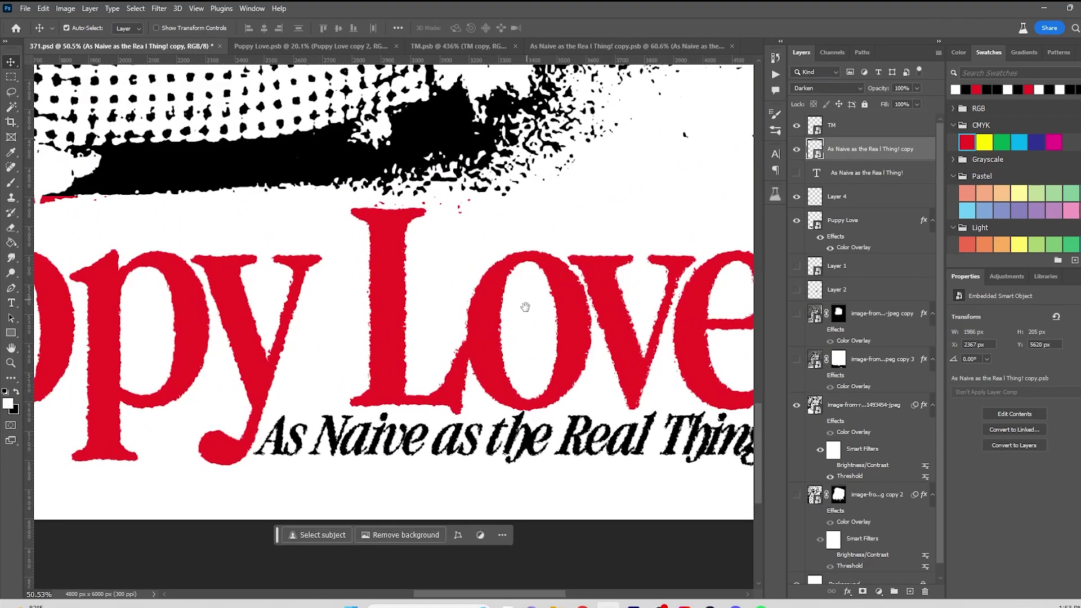
{"action": "left_click_drag", "start_coordinate": [525, 307], "coordinate": [474, 305]}
{"action": "scroll", "coordinate": [411, 260], "scroll_direction": "down", "scroll_amount": 3}
{"action": "left_click_drag", "start_coordinate": [382, 221], "coordinate": [410, 380]}
{"action": "scroll", "coordinate": [410, 380], "scroll_direction": "down", "scroll_amount": 2}
{"action": "scroll", "coordinate": [414, 330], "scroll_direction": "up", "scroll_amount": 3}
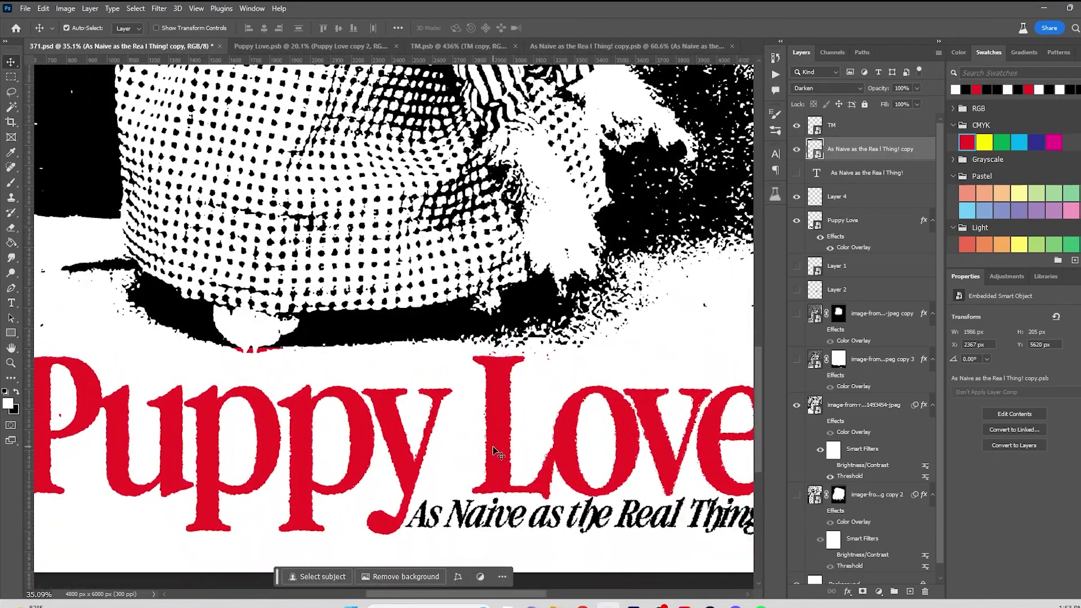
Add a layer mask to the Puppy Love title and paint it black with the 1300 px speckled brush along the letters' upper edges
{"action": "left_click", "coordinate": [844, 220]}
{"action": "left_click", "coordinate": [862, 591]}
{"action": "key", "text": "b"}
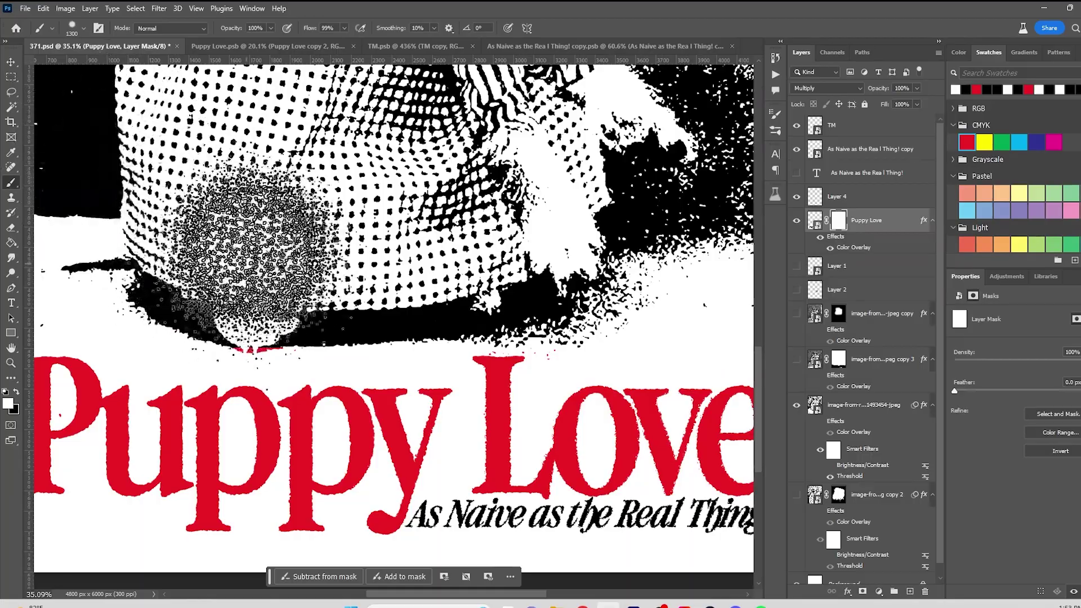
{"action": "key", "text": "x"}
{"action": "left_click", "coordinate": [256, 256]}
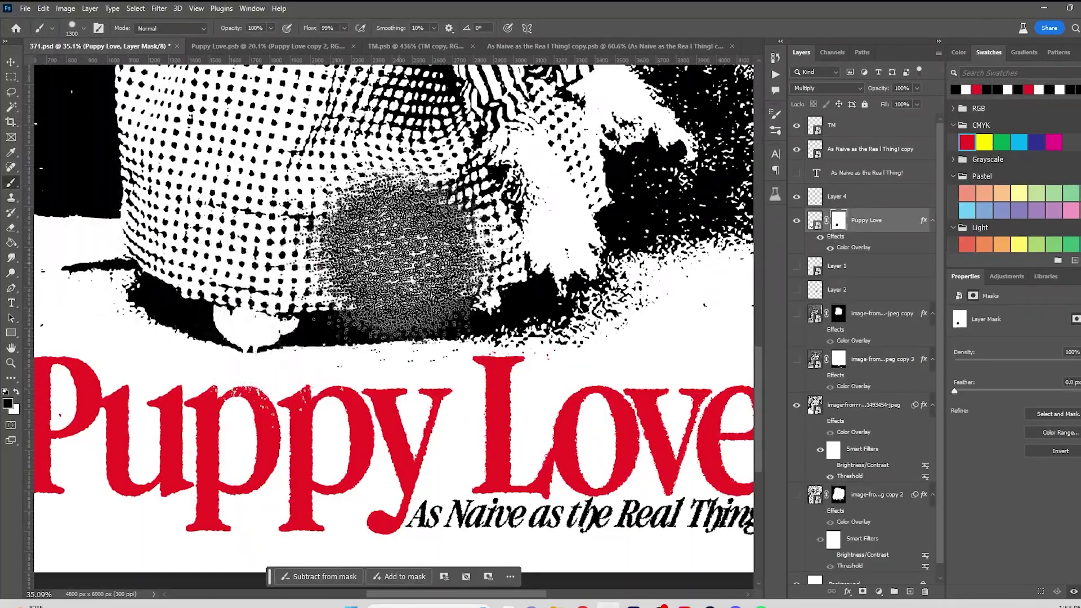
{"action": "left_click_drag", "start_coordinate": [296, 230], "coordinate": [453, 168]}
{"action": "left_click", "coordinate": [135, 468]}
{"action": "key", "text": "ctrl+z"}
Speckle the title's mask in black along the lower letter edges and the final letter, then save the poster
{"action": "left_click_drag", "start_coordinate": [452, 566], "coordinate": [278, 471]}
{"action": "left_click", "coordinate": [366, 468]}
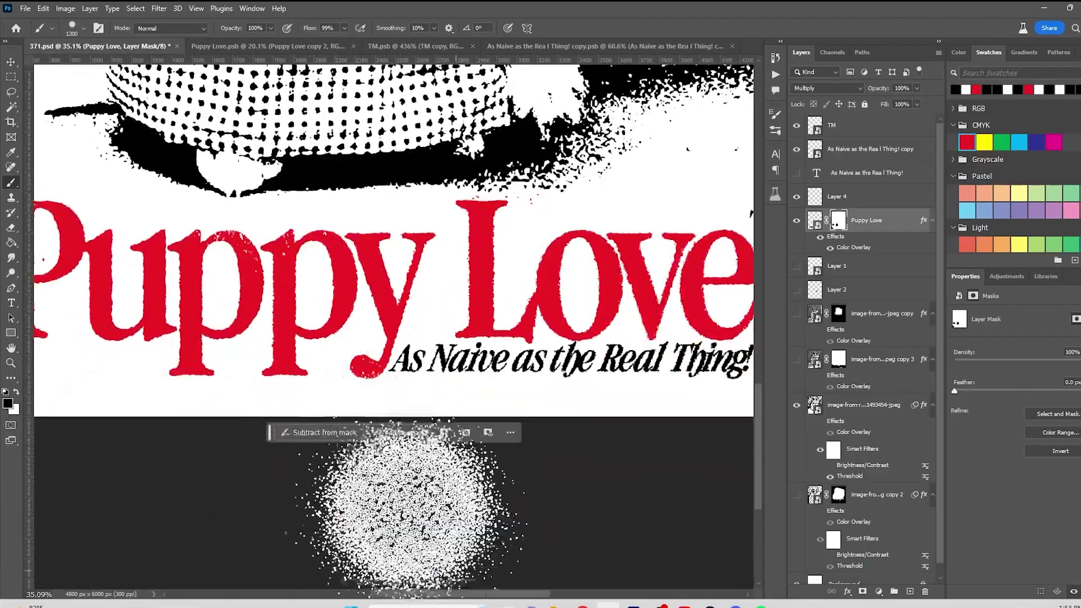
{"action": "left_click_drag", "start_coordinate": [473, 504], "coordinate": [60, 494]}
{"action": "left_click", "coordinate": [321, 163]}
{"action": "scroll", "coordinate": [619, 478], "scroll_direction": "down", "scroll_amount": 4}
{"action": "key", "text": "ctrl+z"}
{"action": "left_click_drag", "start_coordinate": [349, 237], "coordinate": [671, 302]}
{"action": "scroll", "coordinate": [668, 338], "scroll_direction": "down", "scroll_amount": 4}
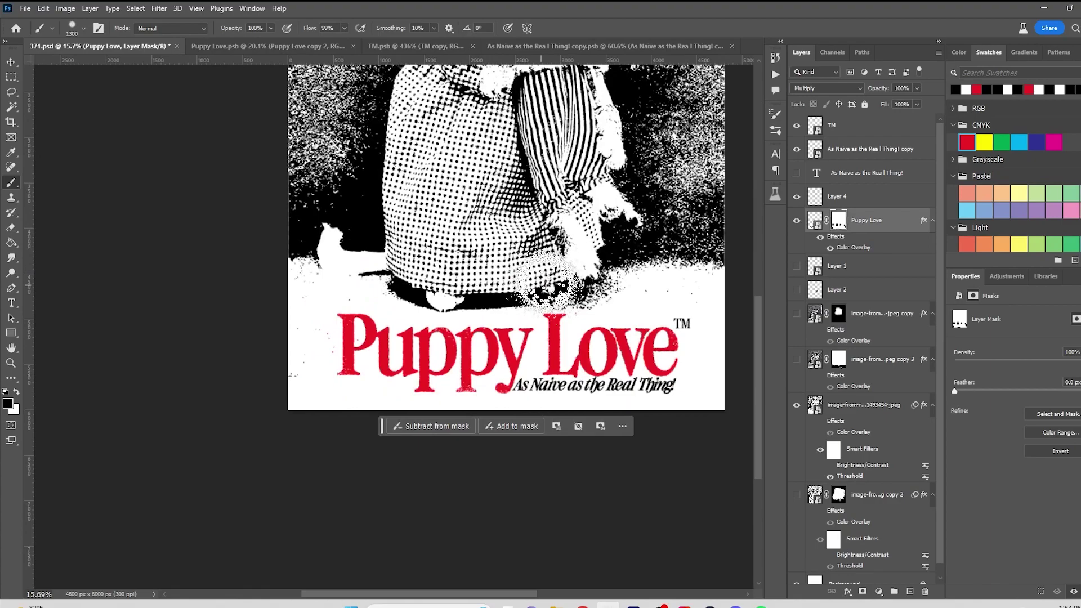
{"action": "scroll", "coordinate": [544, 278], "scroll_direction": "down", "scroll_amount": 2}
{"action": "scroll", "coordinate": [452, 242], "scroll_direction": "up", "scroll_amount": 2}
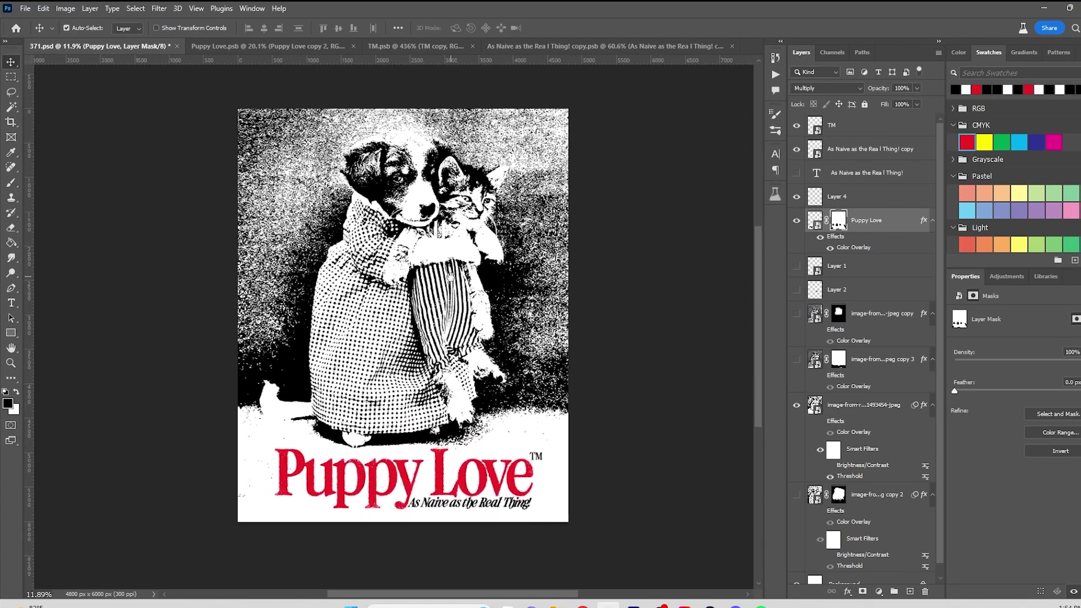
{"action": "key", "text": "ctrl+s"}
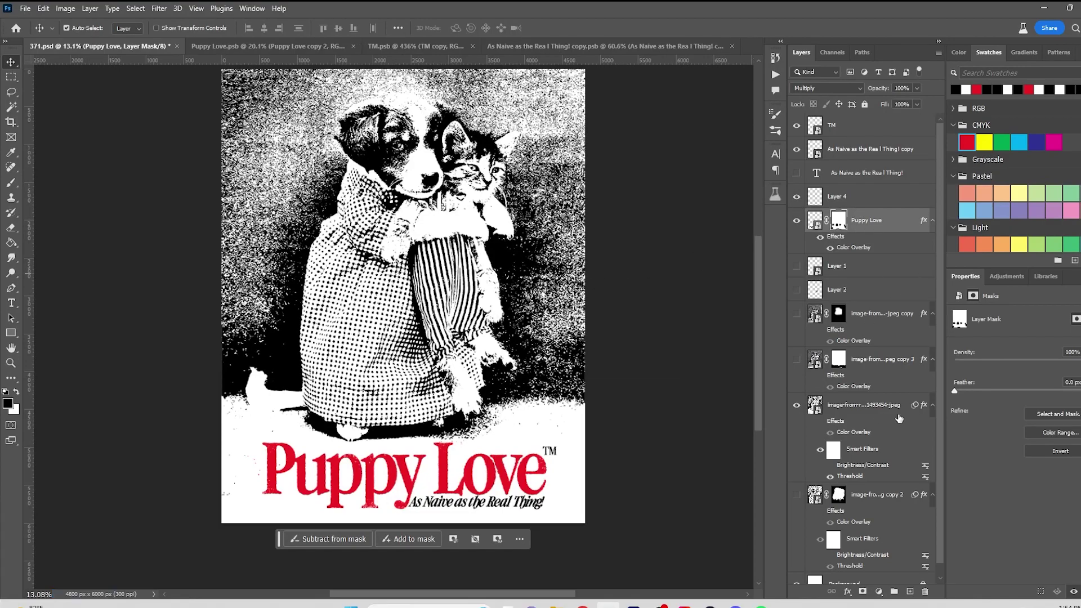
Hide the full-background photo and show the masked photo copy 2 to compare the two poster versions
{"action": "scroll", "coordinate": [898, 421], "scroll_direction": "down", "scroll_amount": 1}
{"action": "left_click", "coordinate": [796, 393]}
{"action": "left_click", "coordinate": [797, 483]}
{"action": "left_click", "coordinate": [797, 482]}
{"action": "left_click", "coordinate": [797, 482]}
{"action": "left_click", "coordinate": [797, 483]}
{"action": "left_click", "coordinate": [797, 483]}
{"action": "scroll", "coordinate": [387, 101], "scroll_direction": "up", "scroll_amount": 3}
{"action": "left_click_drag", "start_coordinate": [387, 101], "coordinate": [424, 166]}
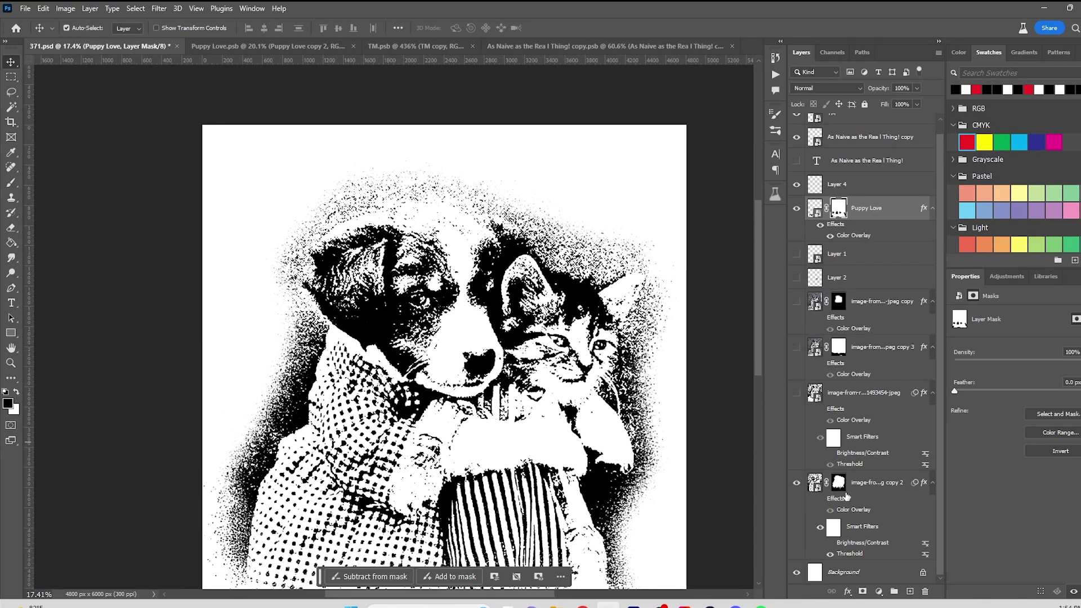
{"action": "left_click", "coordinate": [854, 487]}
{"action": "left_click", "coordinate": [382, 176]}
{"action": "key", "text": "ctrl+z"}
{"action": "key", "text": "bracketright"}
{"action": "key", "text": "bracketright"}
{"action": "key", "text": "bracketright"}
{"action": "key", "text": "bracketright"}
{"action": "key", "text": "bracketright"}
{"action": "left_click", "coordinate": [419, 243]}
{"action": "key", "text": "ctrl+z"}
{"action": "left_click", "coordinate": [422, 194]}
{"action": "key", "text": "ctrl+z"}
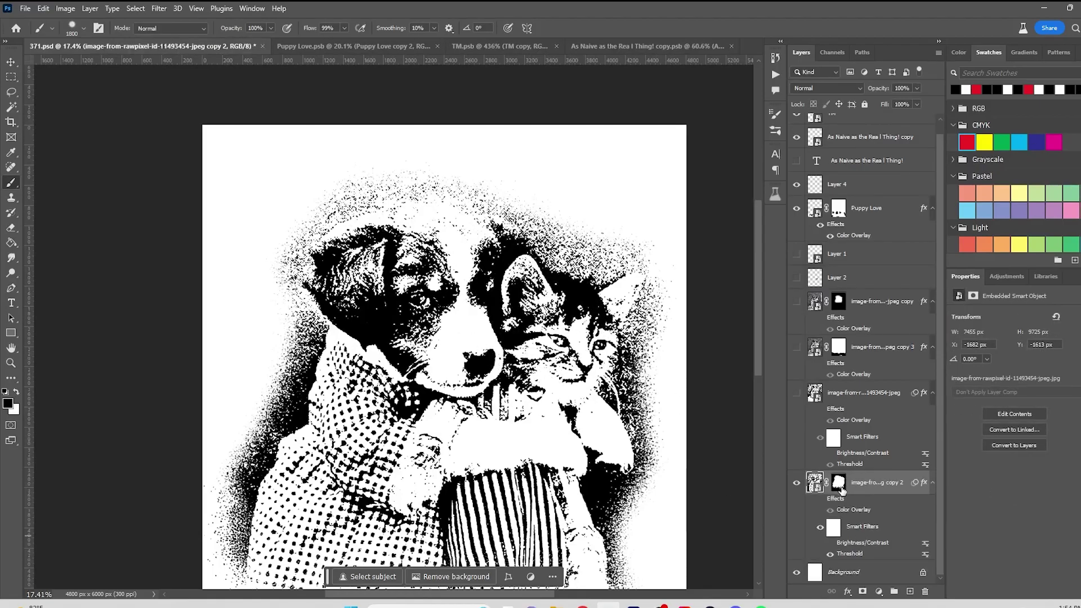
Select the mask of photo copy 2, check the vignette version of the poster and save the file
{"action": "left_click", "coordinate": [840, 486]}
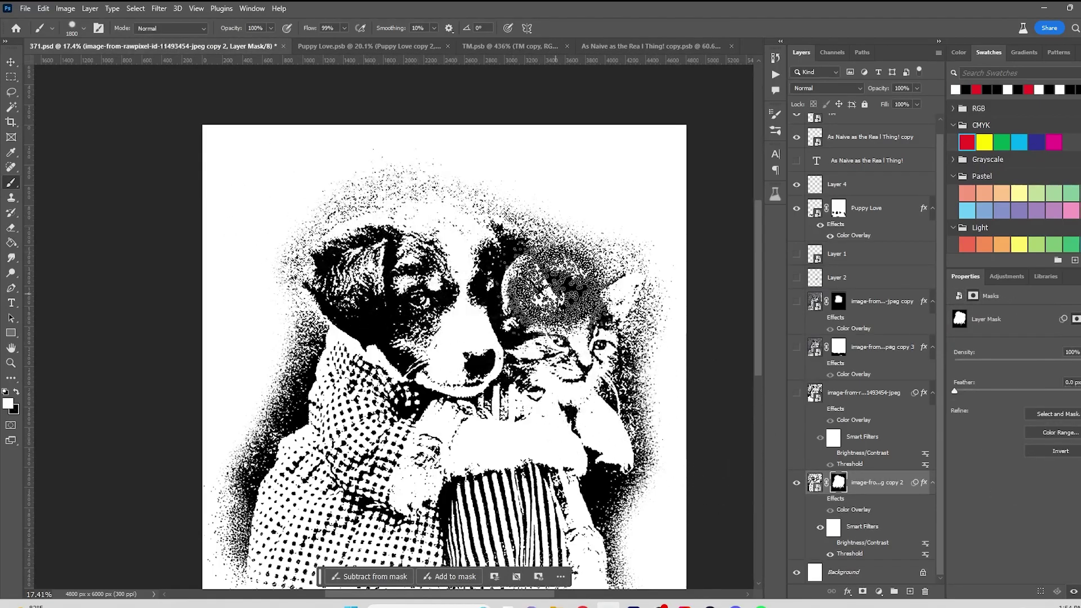
{"action": "scroll", "coordinate": [497, 317], "scroll_direction": "down", "scroll_amount": 2}
{"action": "scroll", "coordinate": [497, 318], "scroll_direction": "down", "scroll_amount": 1}
{"action": "scroll", "coordinate": [497, 332], "scroll_direction": "up", "scroll_amount": 3}
{"action": "key", "text": "ctrl+s"}
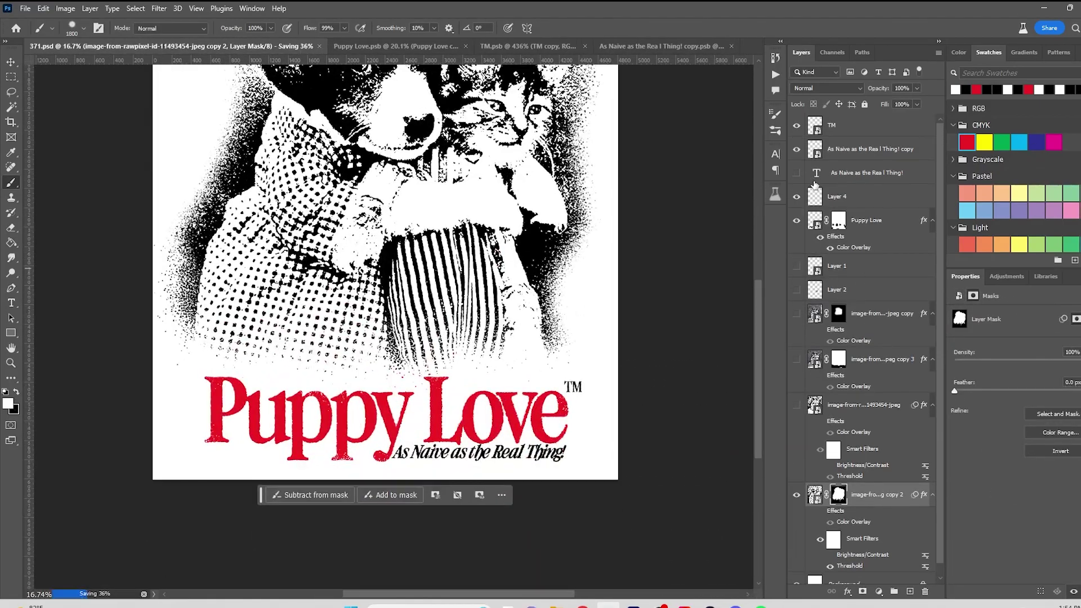
Hide the masked photo copy 2, show the full-background photo again and inspect the title area
{"action": "left_click", "coordinate": [796, 482]}
{"action": "left_click", "coordinate": [796, 392]}
{"action": "scroll", "coordinate": [480, 447], "scroll_direction": "up", "scroll_amount": 5}
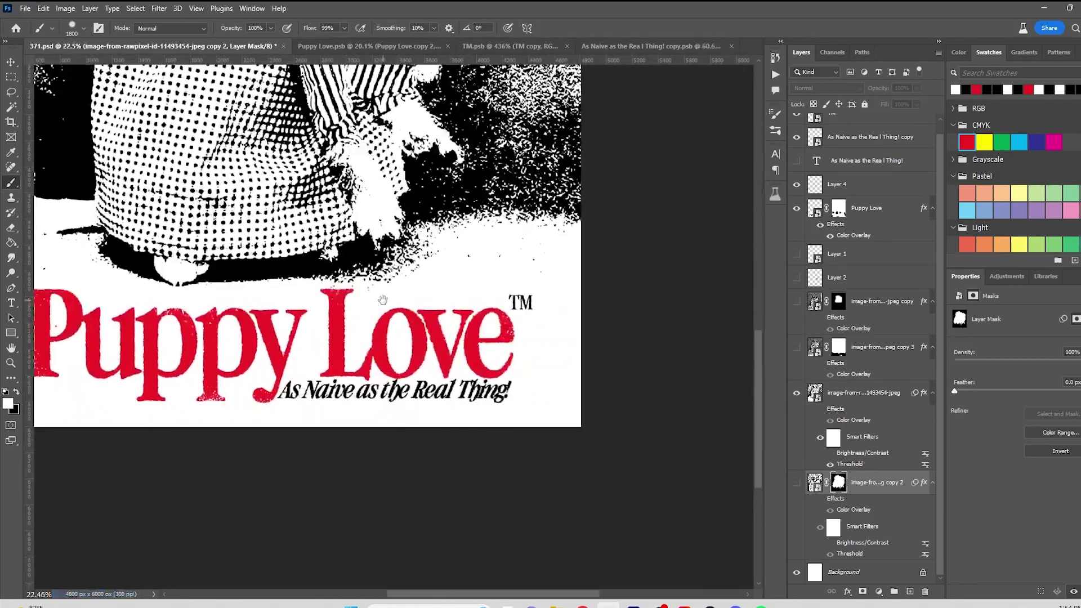
{"action": "scroll", "coordinate": [550, 354], "scroll_direction": "down", "scroll_amount": 2}
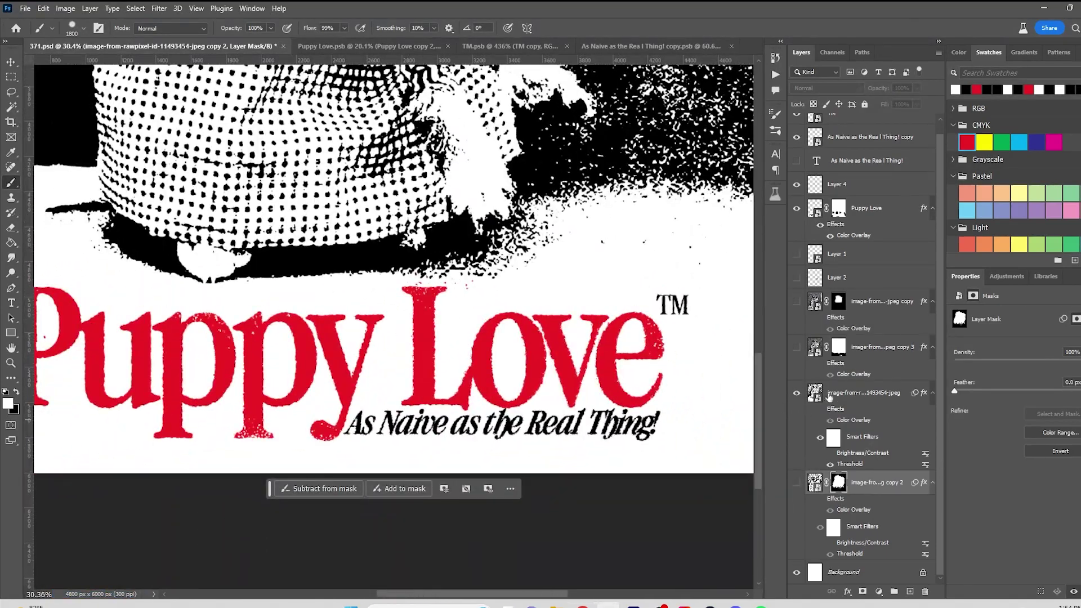
{"action": "scroll", "coordinate": [840, 265], "scroll_direction": "up", "scroll_amount": 1}
Select the Puppy Love title layer's mask for painting, and add a layer mask to the distressed tagline copy
{"action": "left_click", "coordinate": [810, 225]}
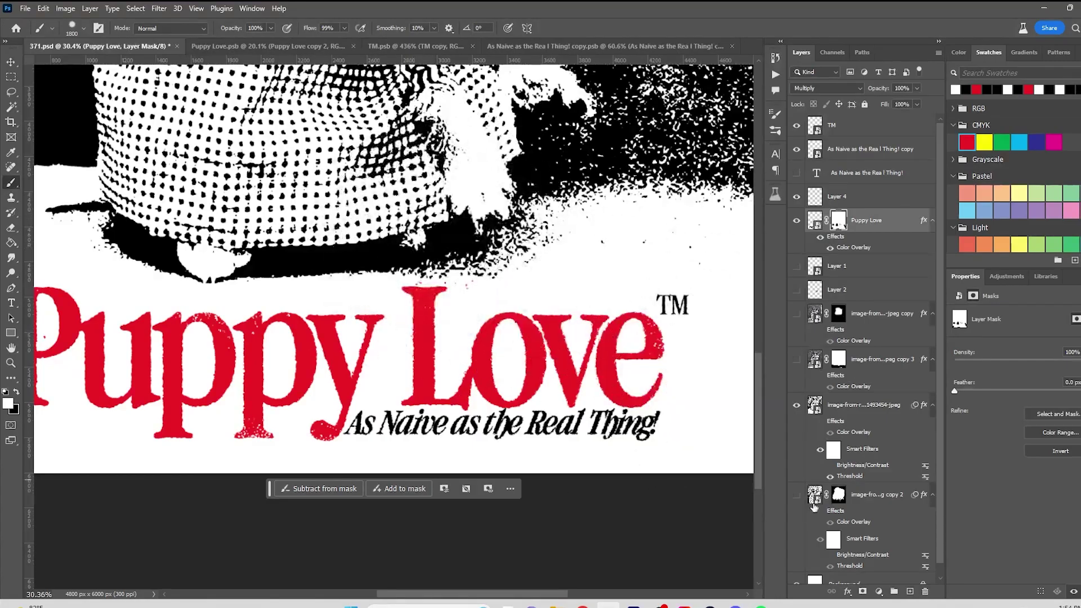
{"action": "scroll", "coordinate": [692, 337], "scroll_direction": "down", "scroll_amount": 2}
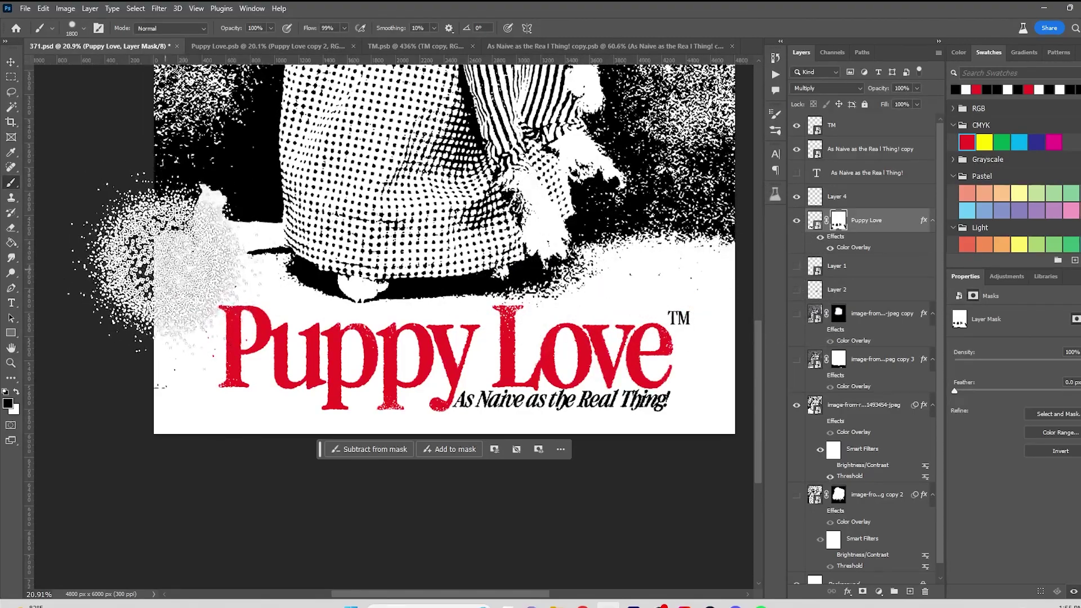
{"action": "left_click", "coordinate": [876, 149]}
{"action": "left_click", "coordinate": [862, 591]}
{"action": "scroll", "coordinate": [615, 471], "scroll_direction": "up", "scroll_amount": 3}
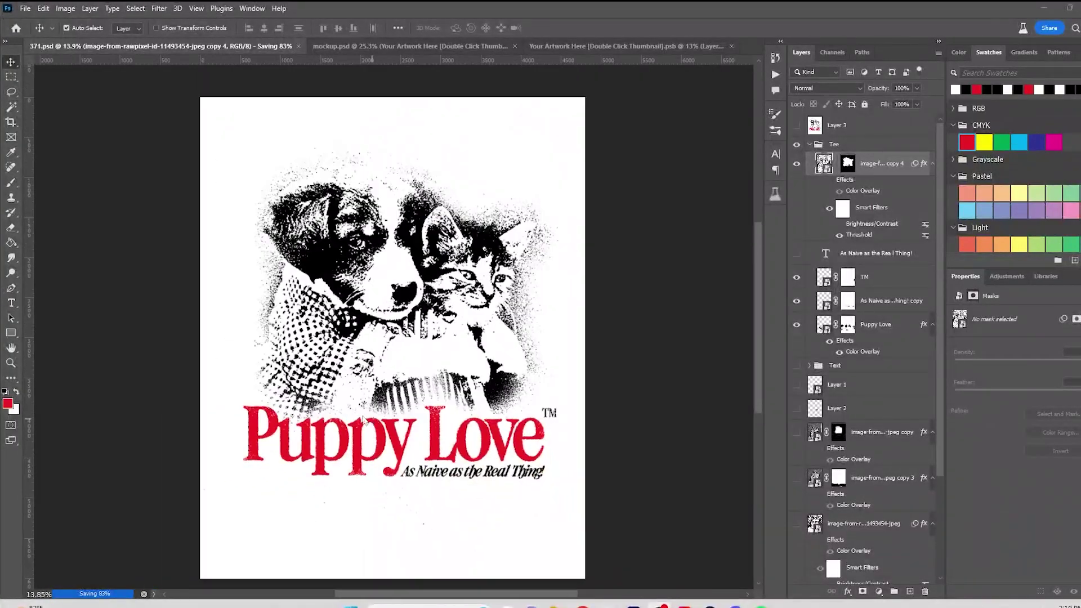
Review the tee version of the design in 371.psd and its placement on the T-shirt in mockup.psd
{"action": "left_click_drag", "start_coordinate": [393, 398], "coordinate": [488, 383]}
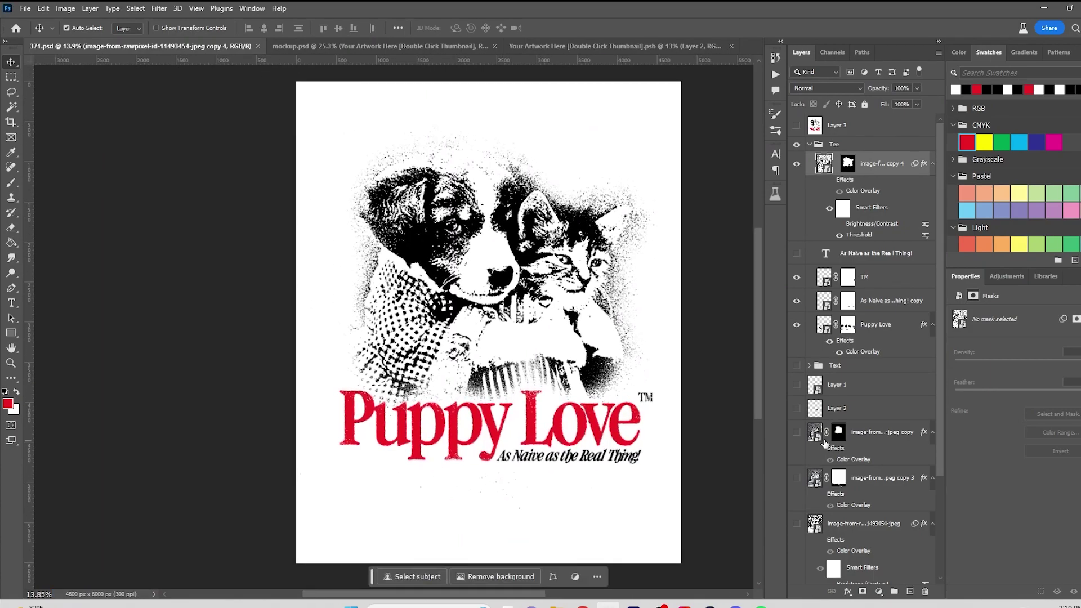
{"action": "left_click", "coordinate": [572, 46]}
{"action": "left_click", "coordinate": [423, 46]}
{"action": "scroll", "coordinate": [332, 338], "scroll_direction": "up", "scroll_amount": 3}
{"action": "scroll", "coordinate": [505, 283], "scroll_direction": "down", "scroll_amount": 5}
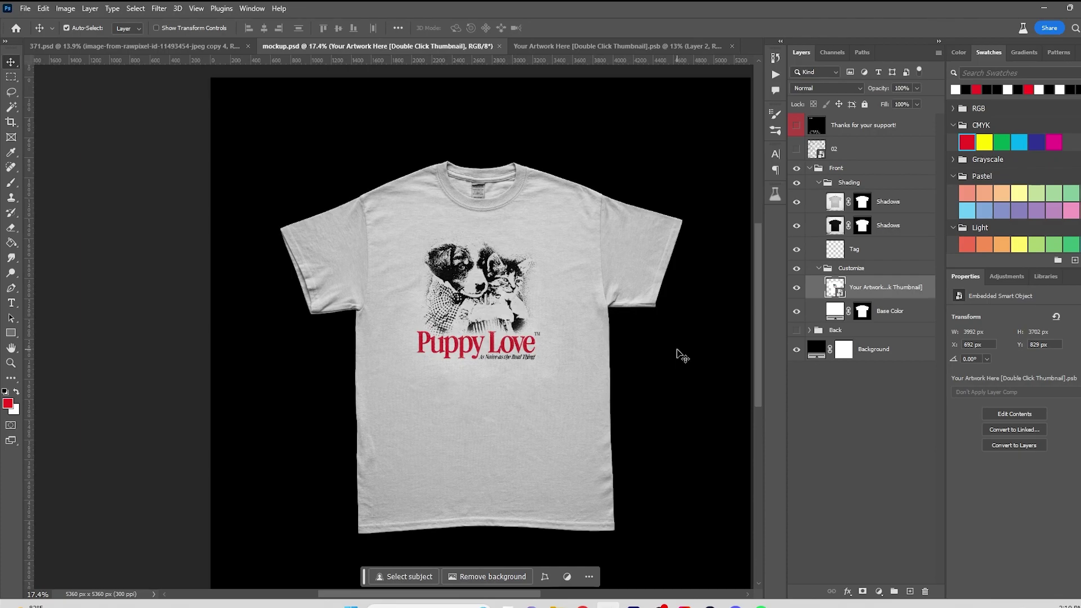
Return to 371.psd, collapse and hide the Tee group, and show the Text group
{"action": "left_click", "coordinate": [169, 46]}
{"action": "left_click", "coordinate": [809, 144]}
{"action": "left_click", "coordinate": [795, 144]}
{"action": "left_click", "coordinate": [795, 159]}
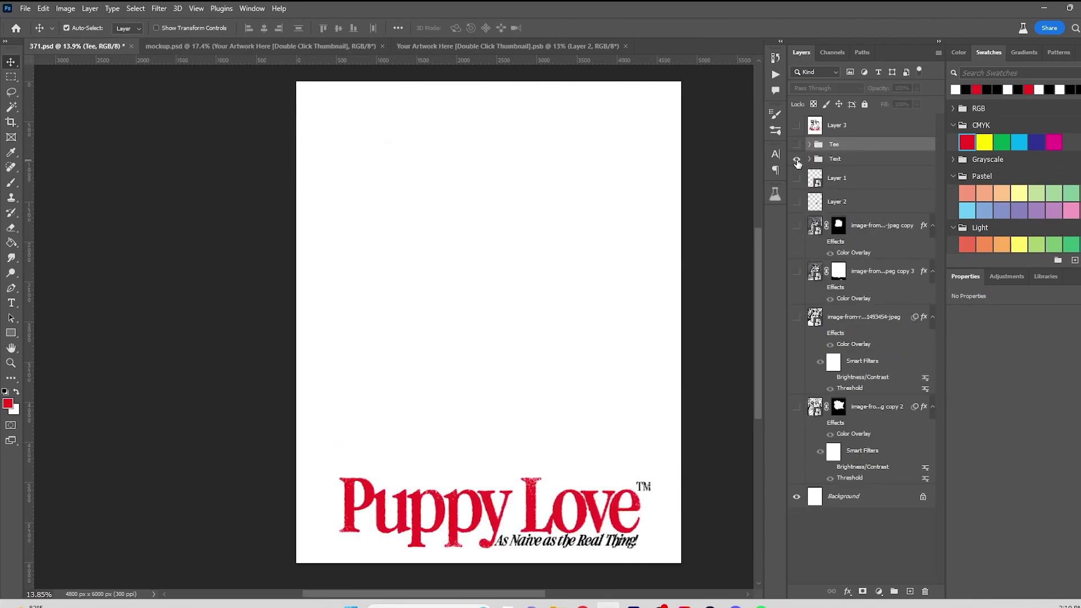
Show the full-background photo layer behind the red Puppy Love lettering
{"action": "left_click", "coordinate": [796, 316]}
{"action": "scroll", "coordinate": [485, 338], "scroll_direction": "down", "scroll_amount": 5}
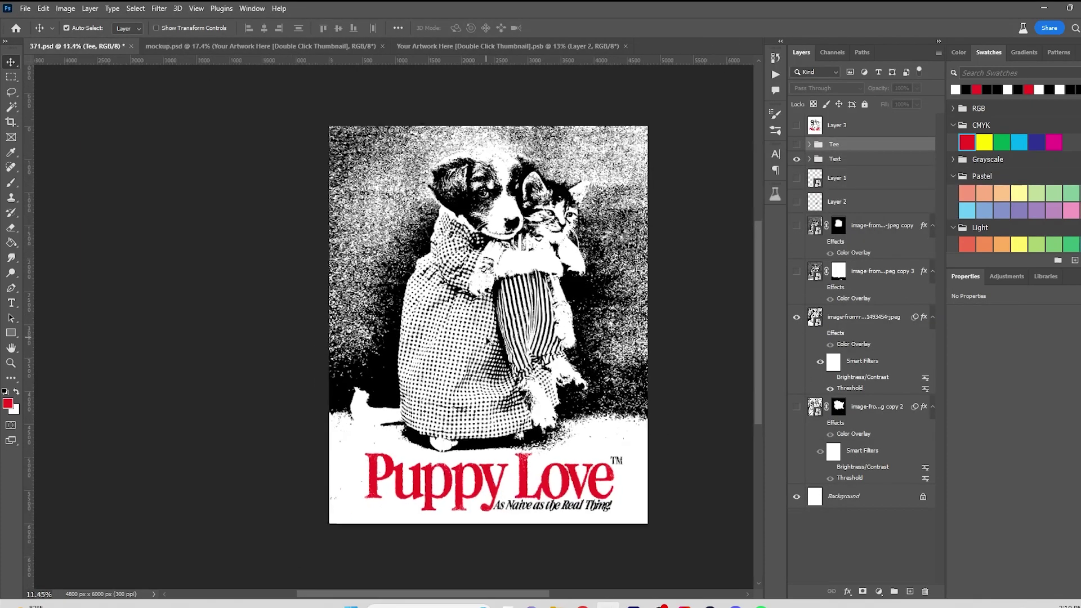
{"action": "scroll", "coordinate": [537, 280], "scroll_direction": "up", "scroll_amount": 3}
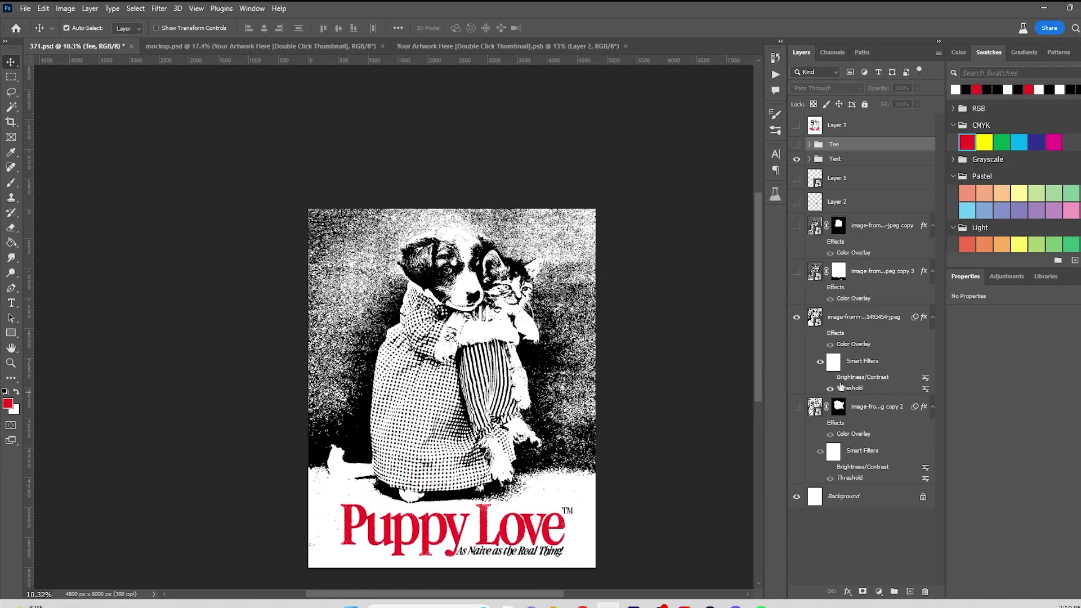
Ready the Brush tool, compare the full-background photo with masked copy 2, and add a layer mask to the full-background photo
{"action": "left_click", "coordinate": [816, 318]}
{"action": "left_click", "coordinate": [838, 406]}
{"action": "left_click", "coordinate": [10, 182]}
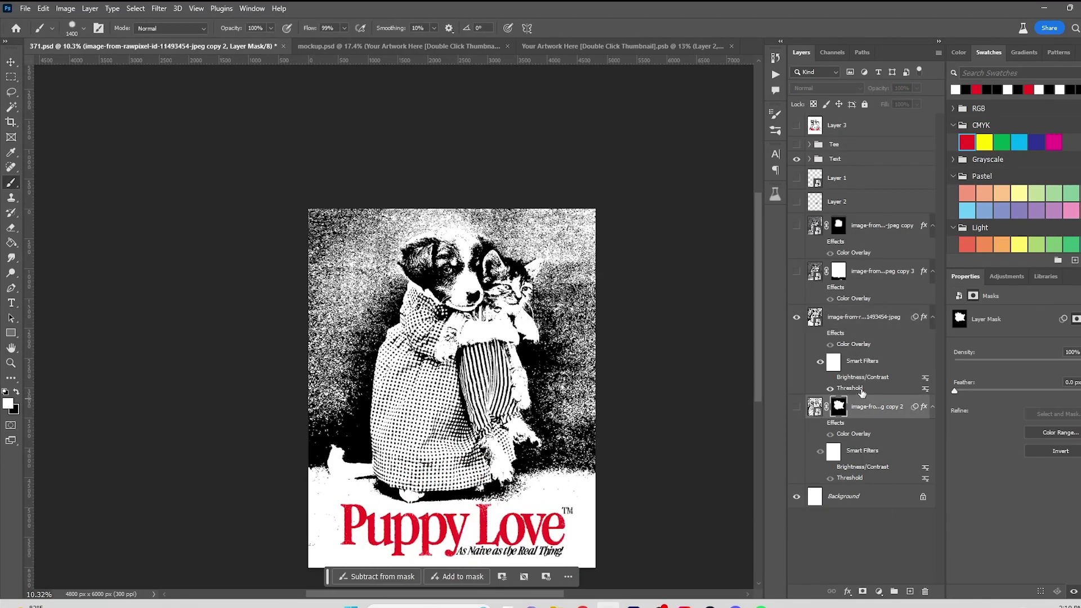
{"action": "left_click", "coordinate": [76, 29]}
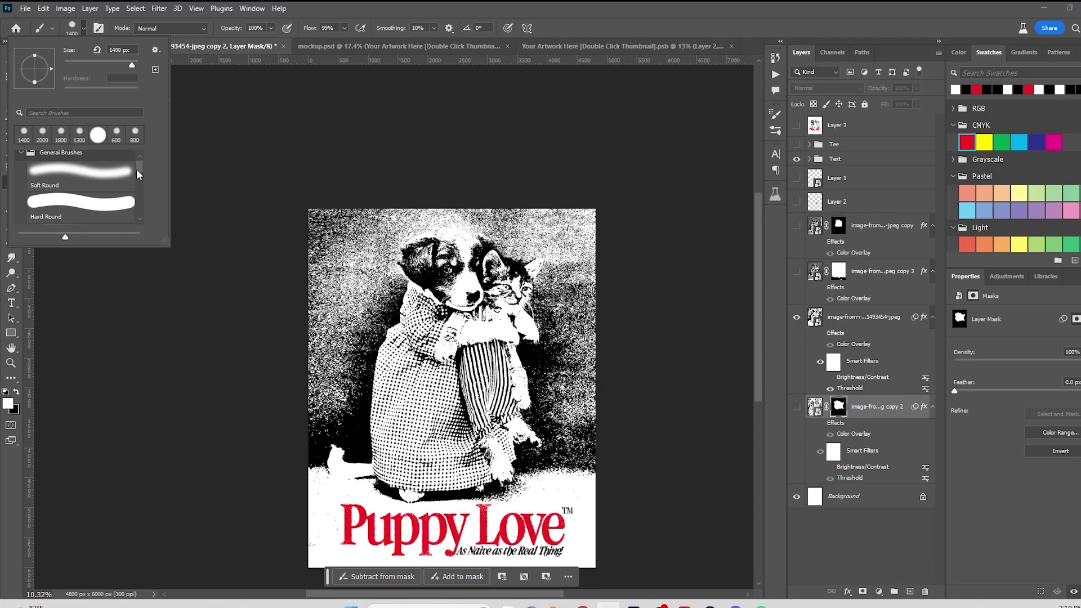
{"action": "left_click", "coordinate": [839, 422]}
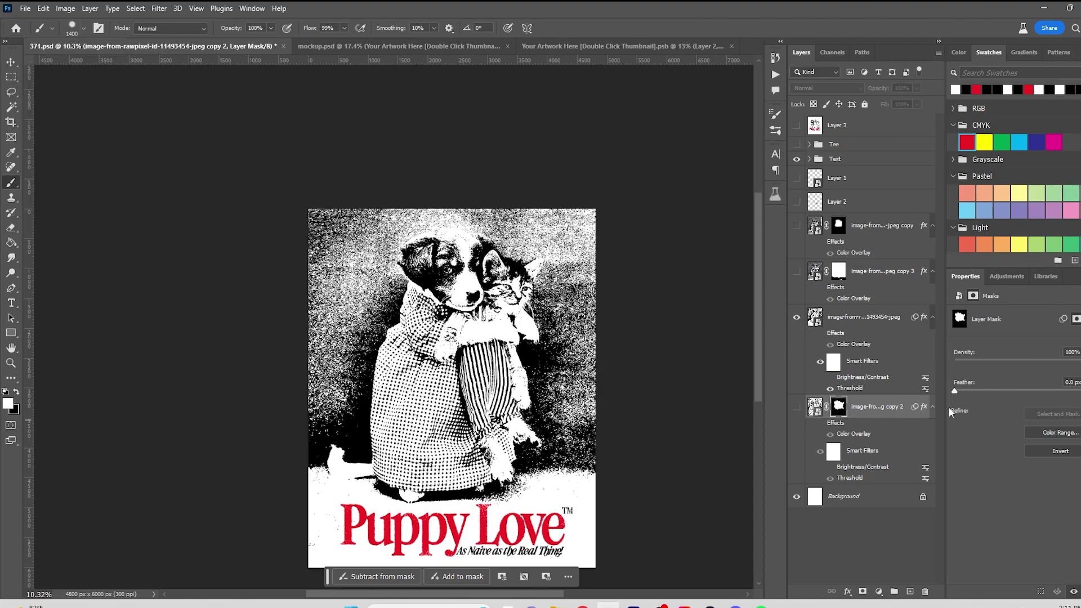
{"action": "left_click", "coordinate": [851, 327]}
{"action": "left_click", "coordinate": [796, 317]}
{"action": "left_click", "coordinate": [796, 407]}
{"action": "left_click", "coordinate": [796, 407]}
{"action": "left_click", "coordinate": [796, 317]}
{"action": "left_click", "coordinate": [861, 591]}
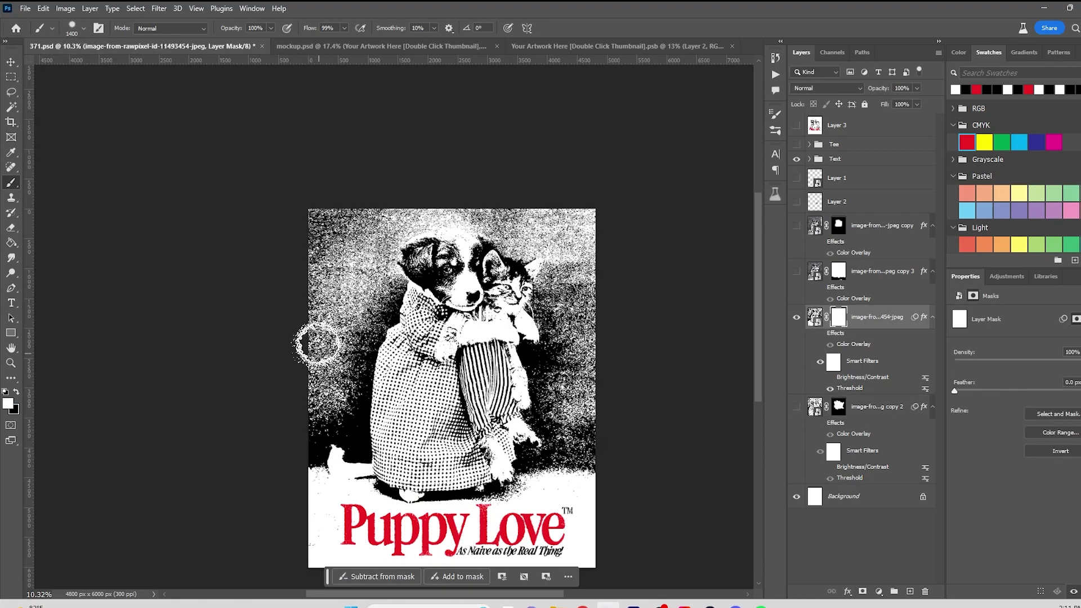
Mask out the dark backdrop around the animals with the speckle brush at size 2000, and paint the puppy's and kitten's heads back in
{"action": "key", "text": "x"}
{"action": "left_click_drag", "start_coordinate": [321, 377], "coordinate": [313, 323]}
{"action": "mouse_move", "coordinate": [318, 242]}
{"action": "left_mouse_down"}
{"action": "mouse_move", "coordinate": [321, 278]}
{"action": "mouse_move", "coordinate": [362, 205]}
{"action": "mouse_move", "coordinate": [345, 374]}
{"action": "mouse_move", "coordinate": [398, 188]}
{"action": "mouse_move", "coordinate": [543, 192]}
{"action": "mouse_move", "coordinate": [532, 217]}
{"action": "mouse_move", "coordinate": [515, 219]}
{"action": "left_mouse_up"}
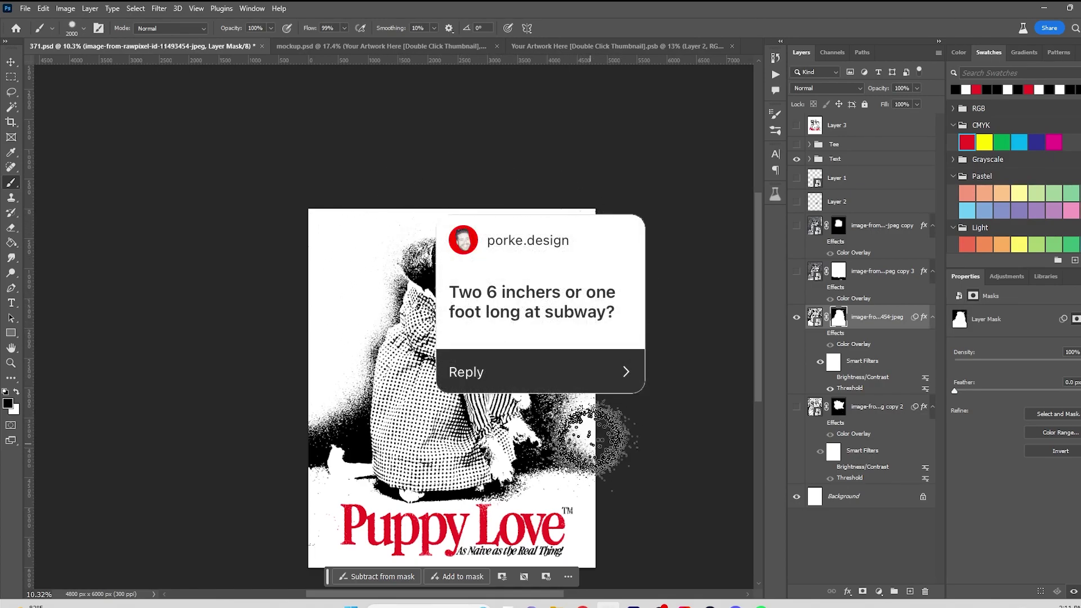
{"action": "key", "text": "c"}
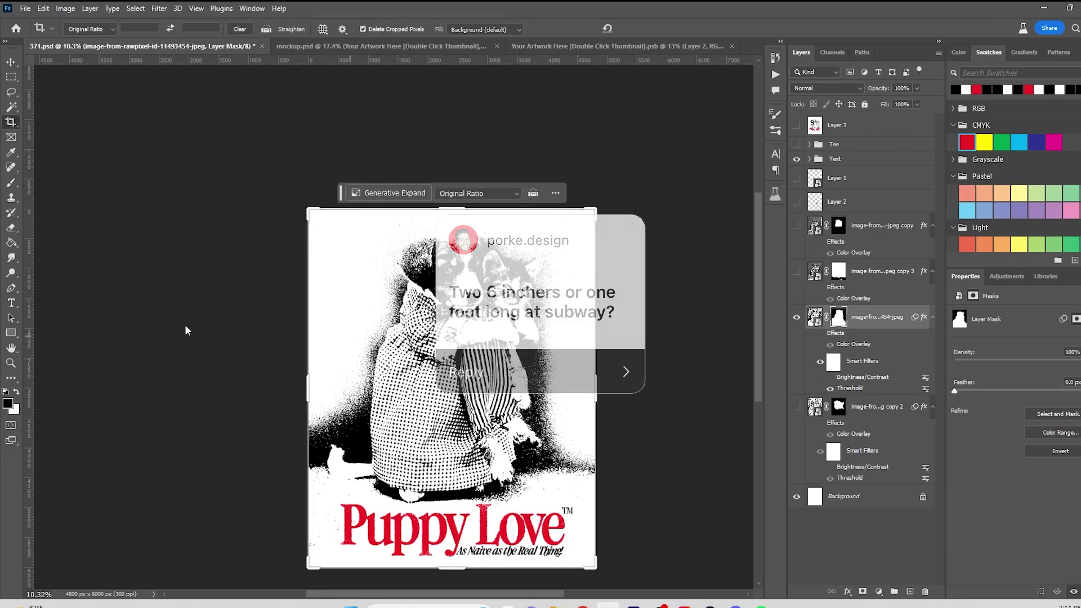
{"action": "key", "text": "b"}
{"action": "key", "text": "x"}
{"action": "mouse_move", "coordinate": [441, 267]}
{"action": "left_mouse_down"}
{"action": "mouse_move", "coordinate": [501, 287]}
{"action": "mouse_move", "coordinate": [453, 262]}
{"action": "mouse_move", "coordinate": [427, 260]}
{"action": "left_mouse_up"}
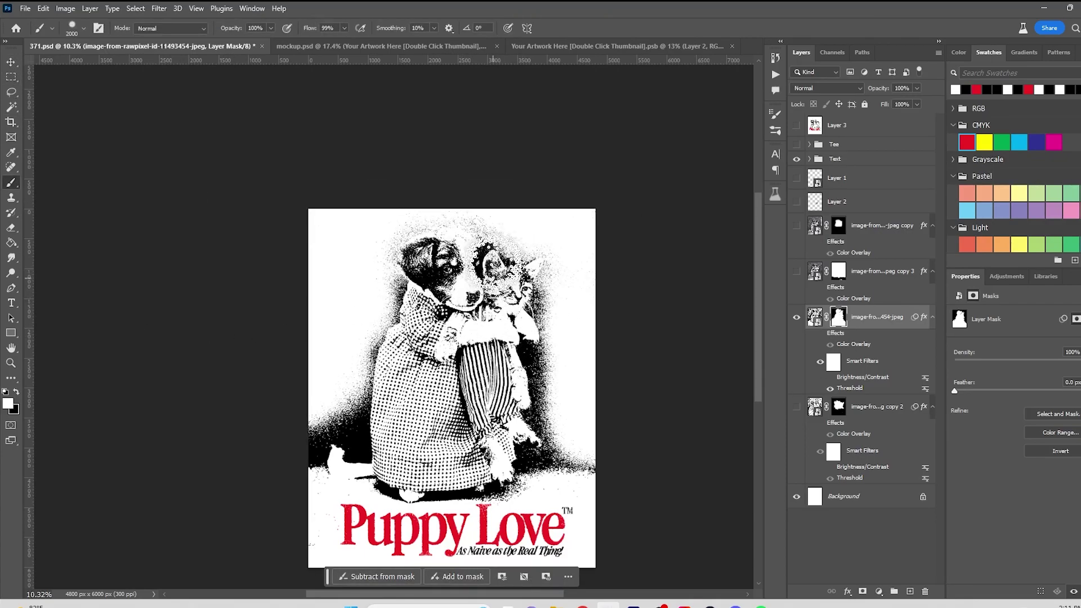
{"action": "key", "text": "x"}
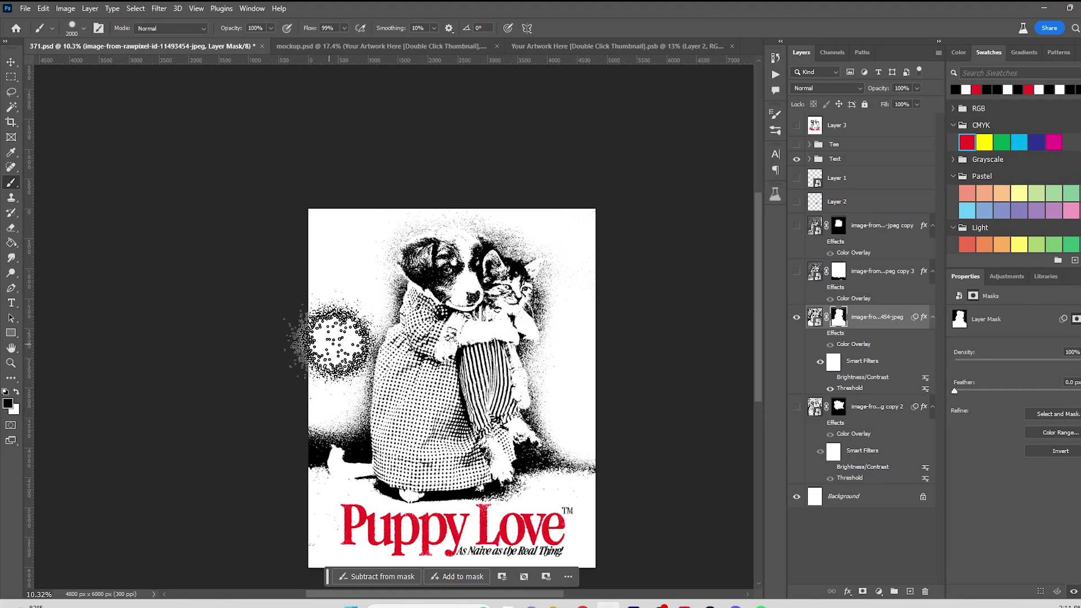
Try the Puppy Love title above the animals, with the photo shifted slightly down the poster
{"action": "scroll", "coordinate": [304, 394], "scroll_direction": "down", "scroll_amount": 2}
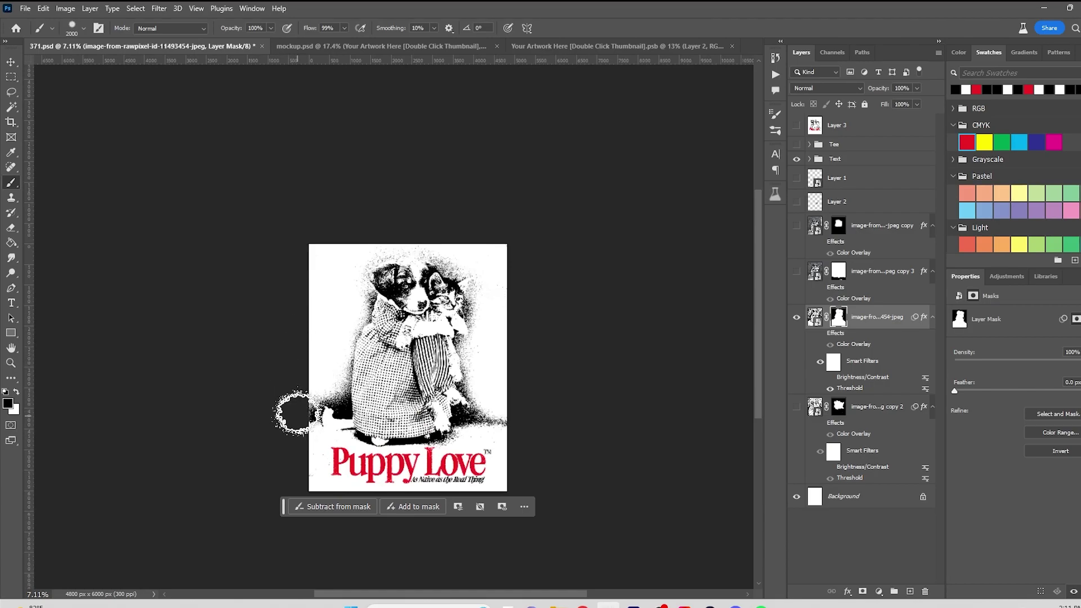
{"action": "left_click", "coordinate": [10, 64]}
{"action": "left_click_drag", "start_coordinate": [437, 478], "coordinate": [437, 276]}
{"action": "left_click_drag", "start_coordinate": [438, 408], "coordinate": [438, 403]}
{"action": "left_click", "coordinate": [421, 269]}
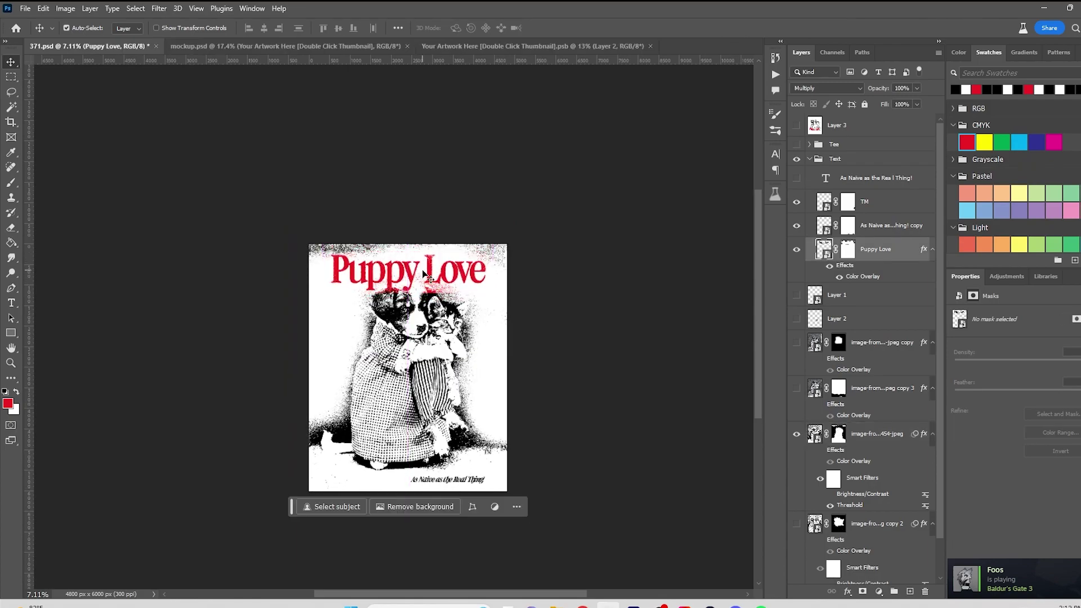
Undo the trial moves of the title and the photo
{"action": "scroll", "coordinate": [421, 269], "scroll_direction": "up", "scroll_amount": 3}
{"action": "scroll", "coordinate": [421, 269], "scroll_direction": "down", "scroll_amount": 2}
{"action": "key", "text": "ctrl+z"}
{"action": "key", "text": "ctrl+z"}
{"action": "key", "text": "ctrl+z"}
{"action": "key", "text": "ctrl+z"}
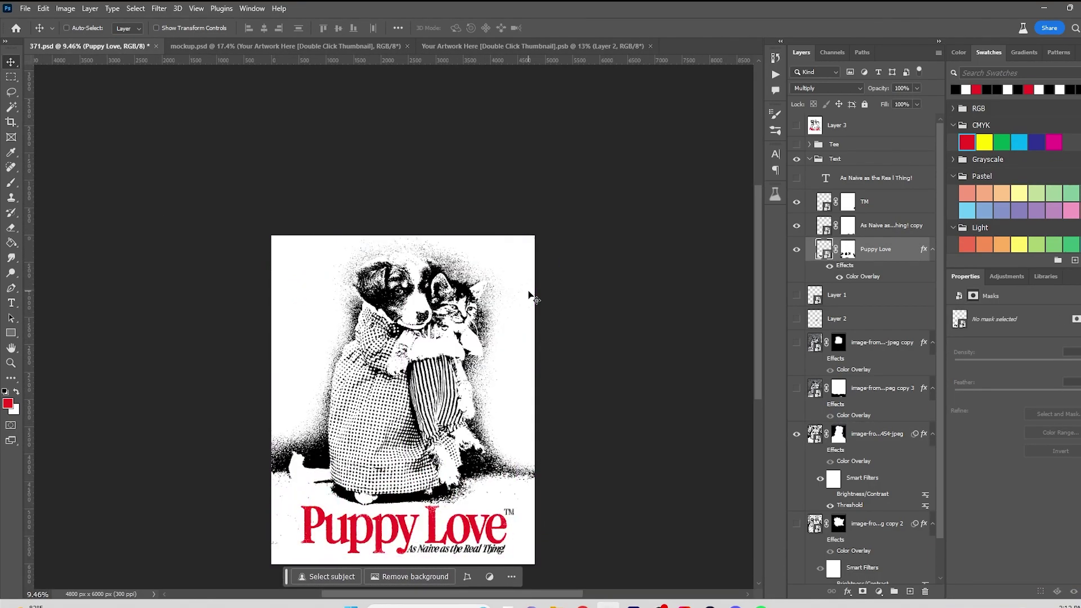
Deselect the title layer and open the source image of the masked full-background photo's smart object
{"action": "left_click", "coordinate": [593, 335]}
{"action": "scroll", "coordinate": [585, 337], "scroll_direction": "down", "scroll_amount": 3}
{"action": "scroll", "coordinate": [406, 327], "scroll_direction": "up", "scroll_amount": 3}
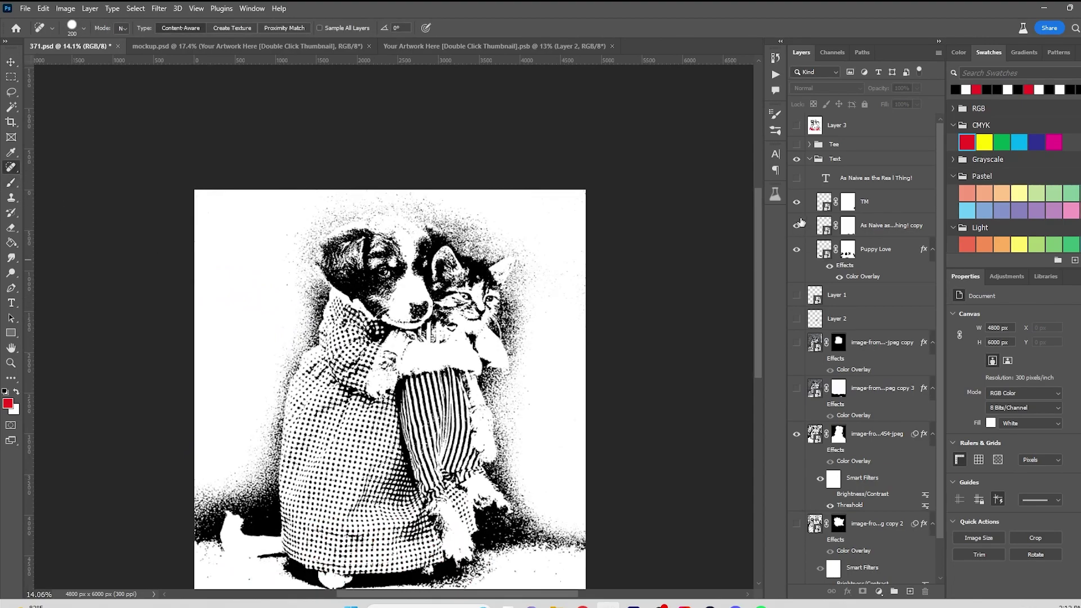
{"action": "left_click", "coordinate": [838, 434]}
{"action": "double_click", "coordinate": [814, 433]}
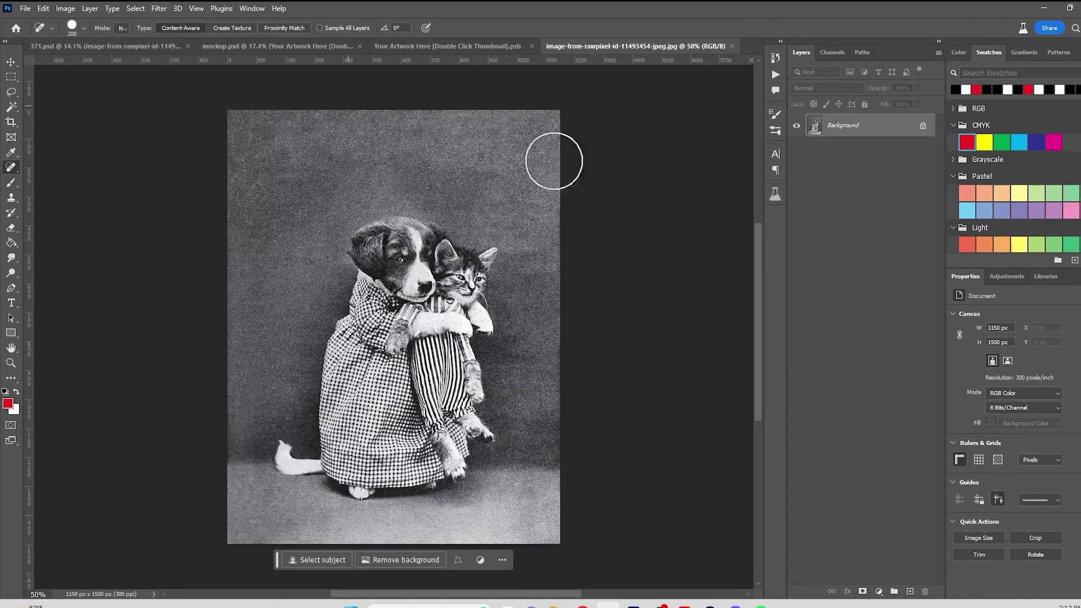
Unlock the source photo, remove its background around the puppy and kitten, flatten the image and save it
{"action": "left_click", "coordinate": [923, 127]}
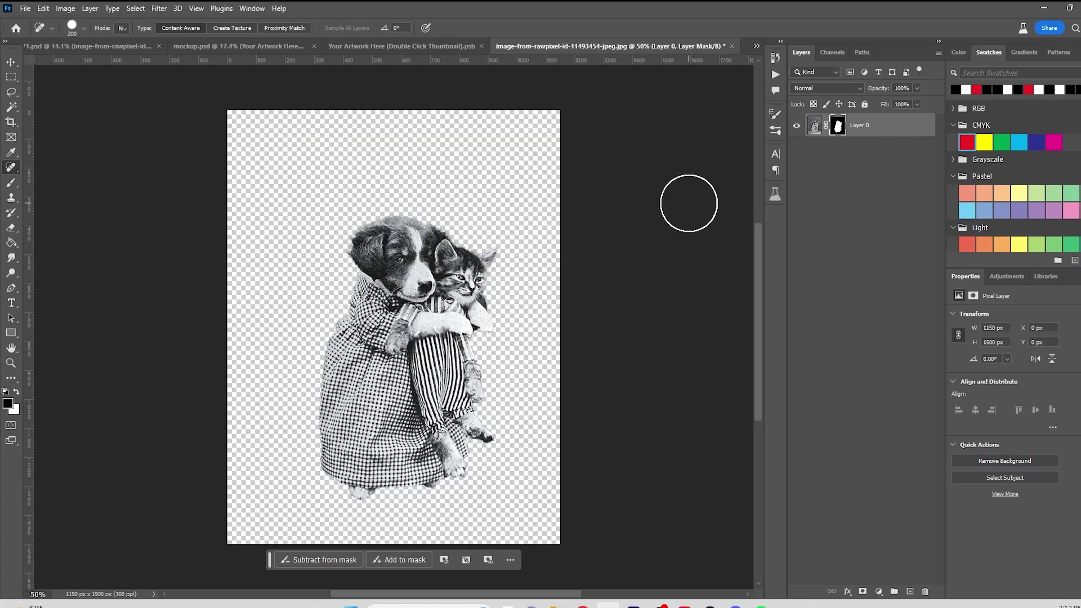
{"action": "right_click", "coordinate": [873, 132]}
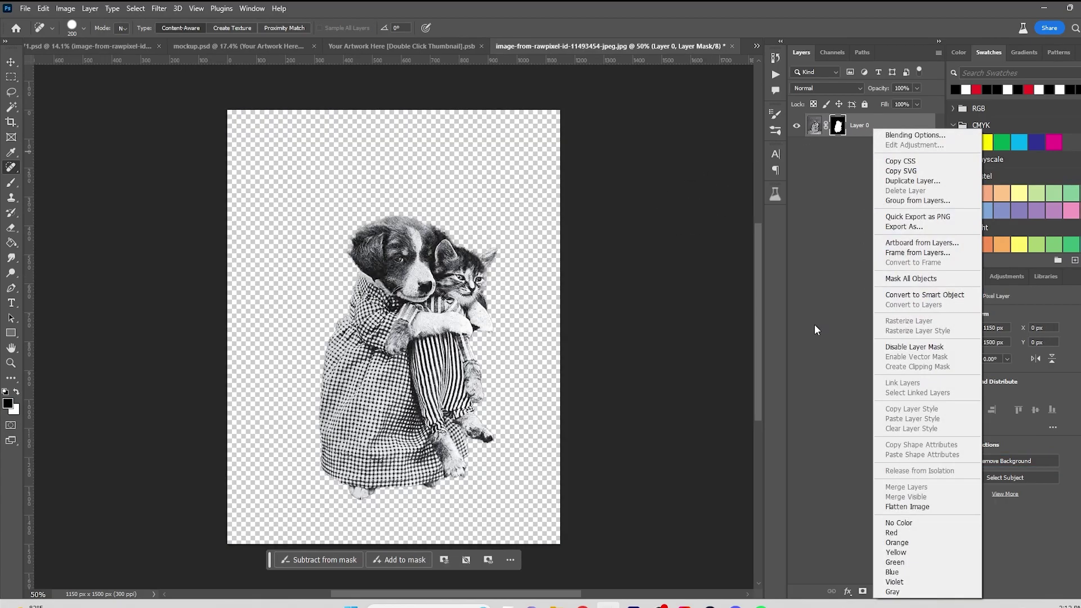
{"action": "left_click", "coordinate": [906, 506]}
{"action": "key", "text": "ctrl+s"}
{"action": "key", "text": "Return"}
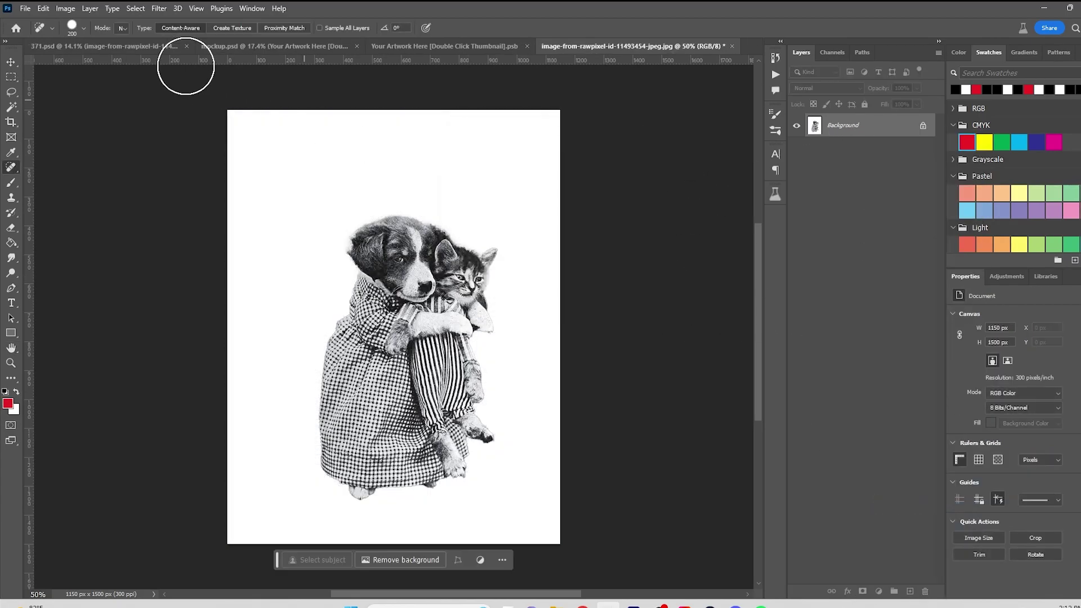
Return to 371.psd and examine the cut-out animals up close and in the whole poster
{"action": "left_click", "coordinate": [134, 46]}
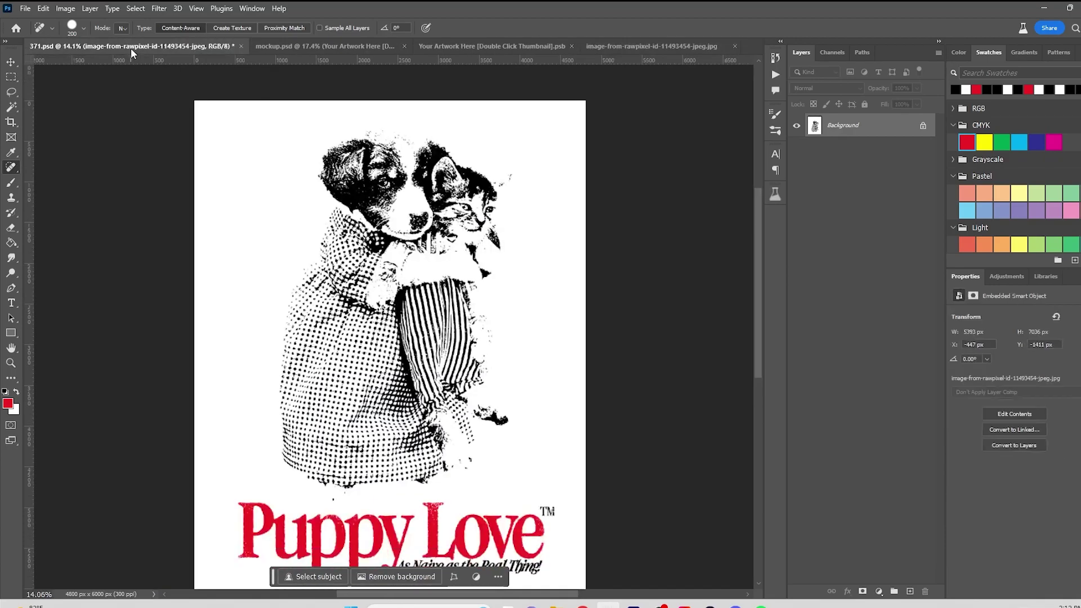
{"action": "scroll", "coordinate": [269, 246], "scroll_direction": "down", "scroll_amount": 5}
{"action": "scroll", "coordinate": [269, 246], "scroll_direction": "up", "scroll_amount": 7}
{"action": "left_click_drag", "start_coordinate": [487, 250], "coordinate": [464, 301]}
{"action": "scroll", "coordinate": [464, 299], "scroll_direction": "up", "scroll_amount": 3}
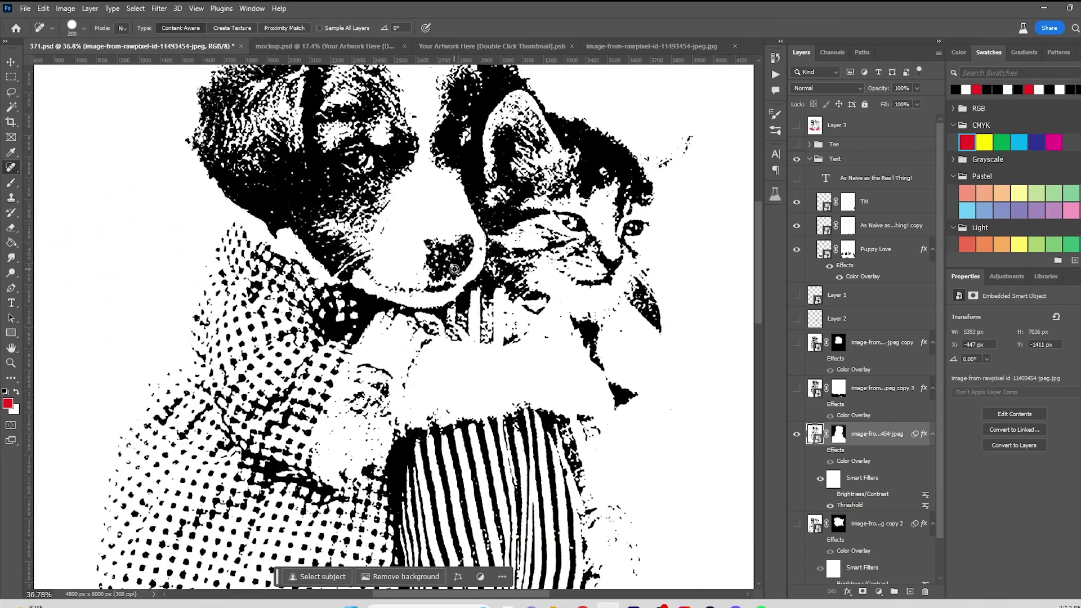
{"action": "scroll", "coordinate": [453, 269], "scroll_direction": "down", "scroll_amount": 5}
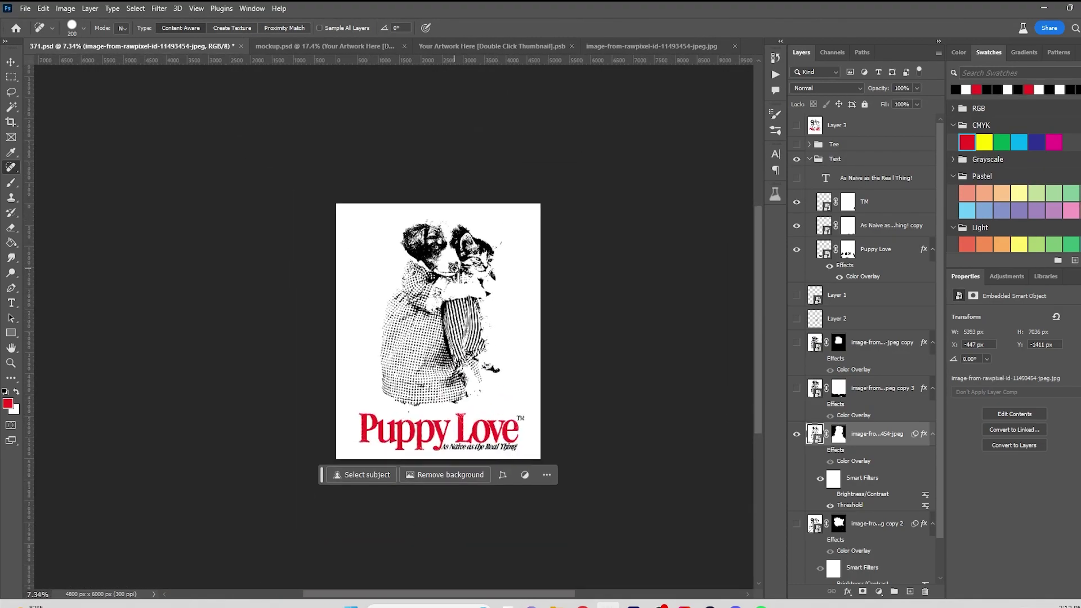
{"action": "scroll", "coordinate": [448, 260], "scroll_direction": "down", "scroll_amount": 4}
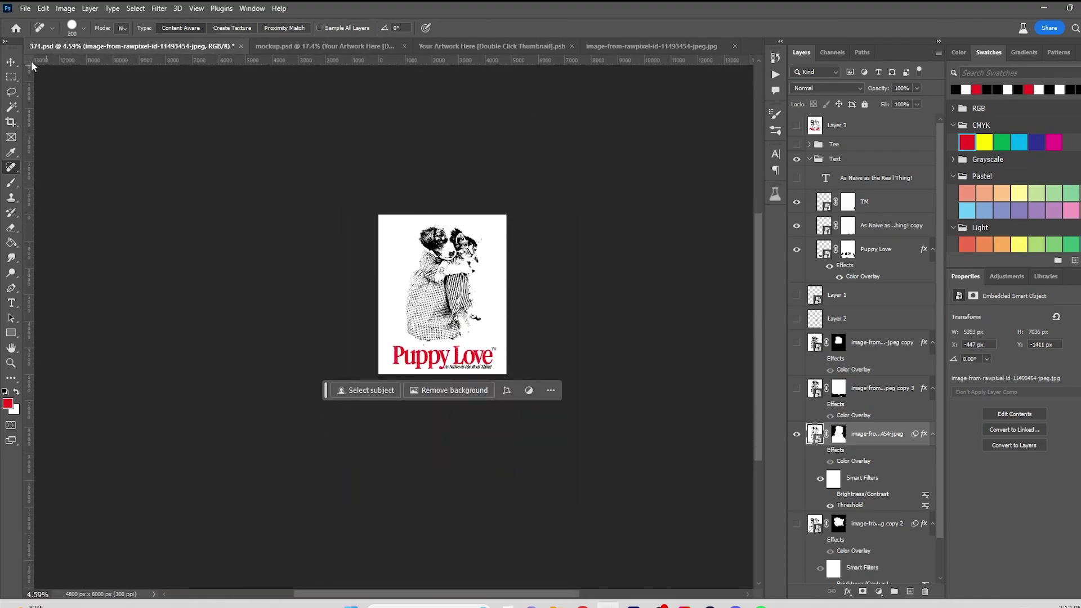
Shift the cut-out puppy and kitten slightly sideways above the title with the Move tool
{"action": "left_click", "coordinate": [10, 62]}
{"action": "left_click", "coordinate": [389, 270]}
{"action": "left_click_drag", "start_coordinate": [432, 285], "coordinate": [435, 284]}
{"action": "scroll", "coordinate": [435, 285], "scroll_direction": "up", "scroll_amount": 5}
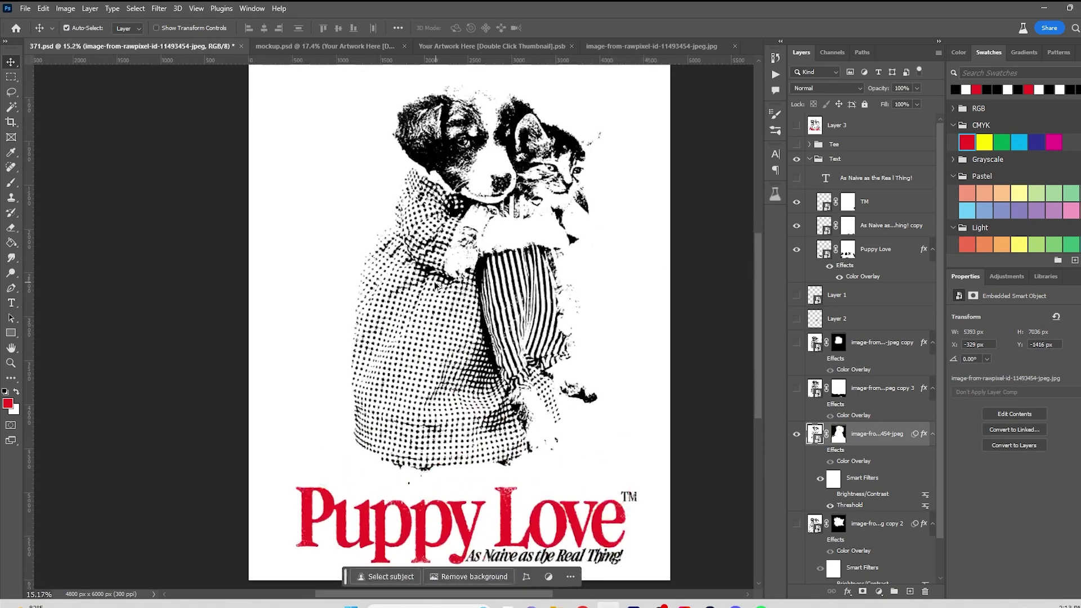
Undo the background removal in the photo's source file and save it with the original background
{"action": "left_click", "coordinate": [603, 47]}
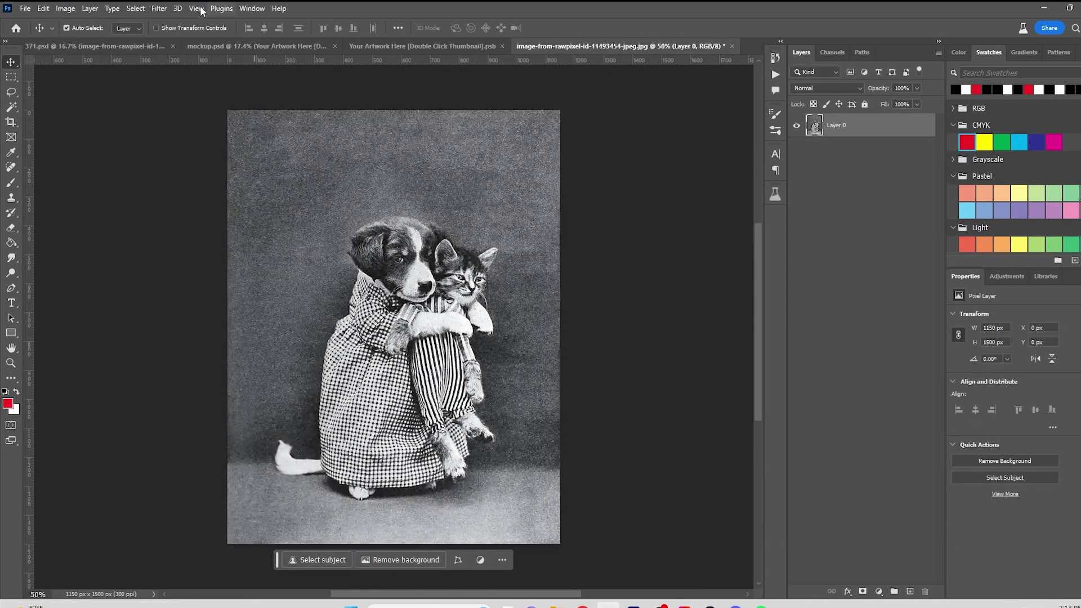
{"action": "left_click", "coordinate": [159, 9]}
{"action": "left_click", "coordinate": [688, 254]}
{"action": "key", "text": "ctrl+s"}
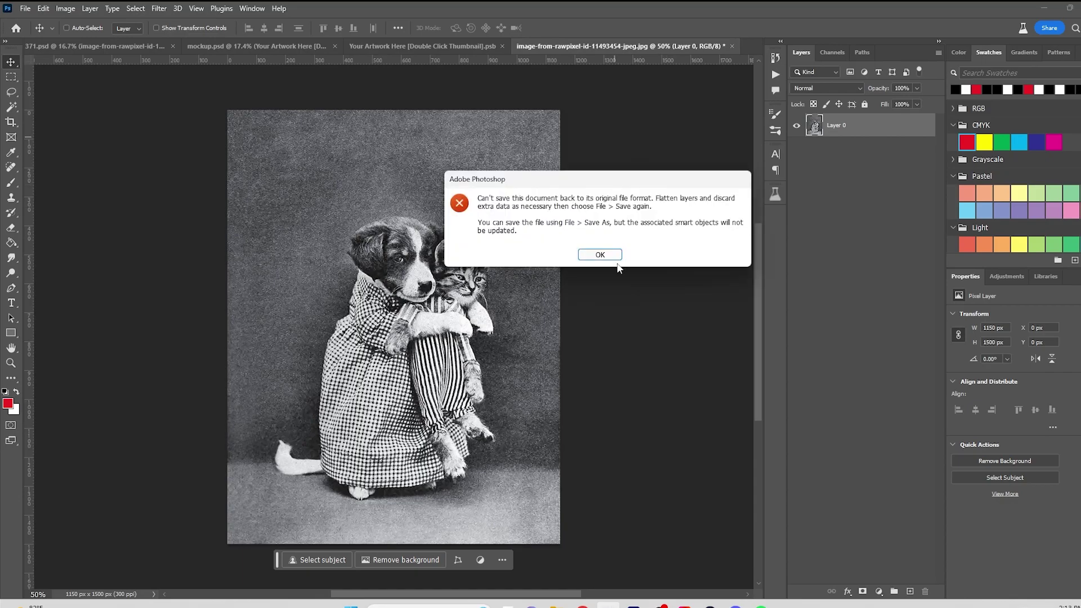
{"action": "left_click", "coordinate": [609, 259]}
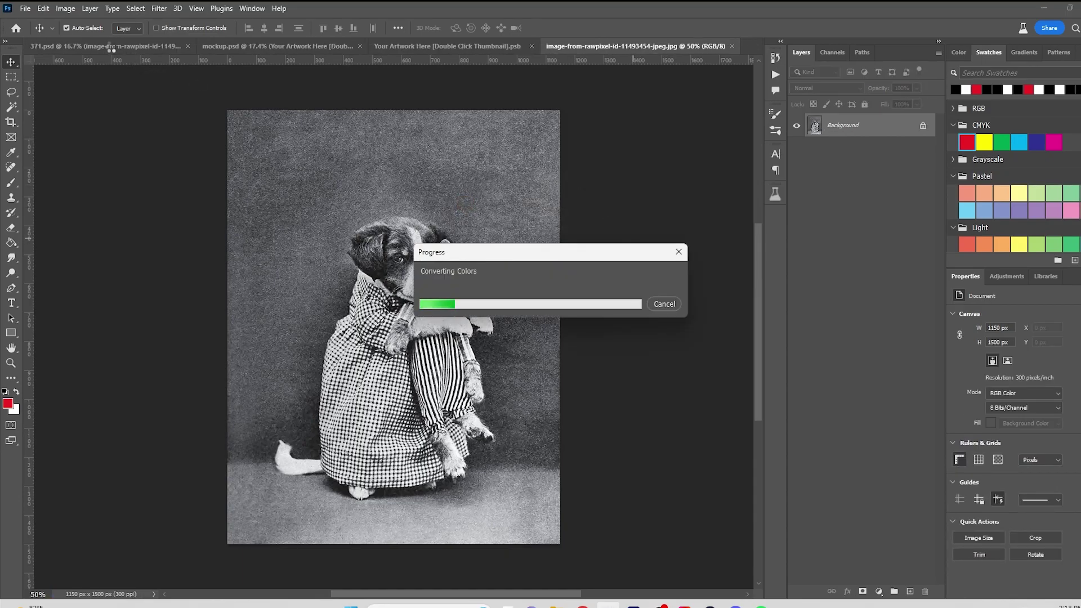
Return to 371.psd, add a new layer below the masked photo and paint a red speckled backdrop behind the animals
{"action": "left_click", "coordinate": [111, 47]}
{"action": "scroll", "coordinate": [322, 217], "scroll_direction": "down", "scroll_amount": 4}
{"action": "scroll", "coordinate": [322, 217], "scroll_direction": "up", "scroll_amount": 2}
{"action": "key", "text": "b"}
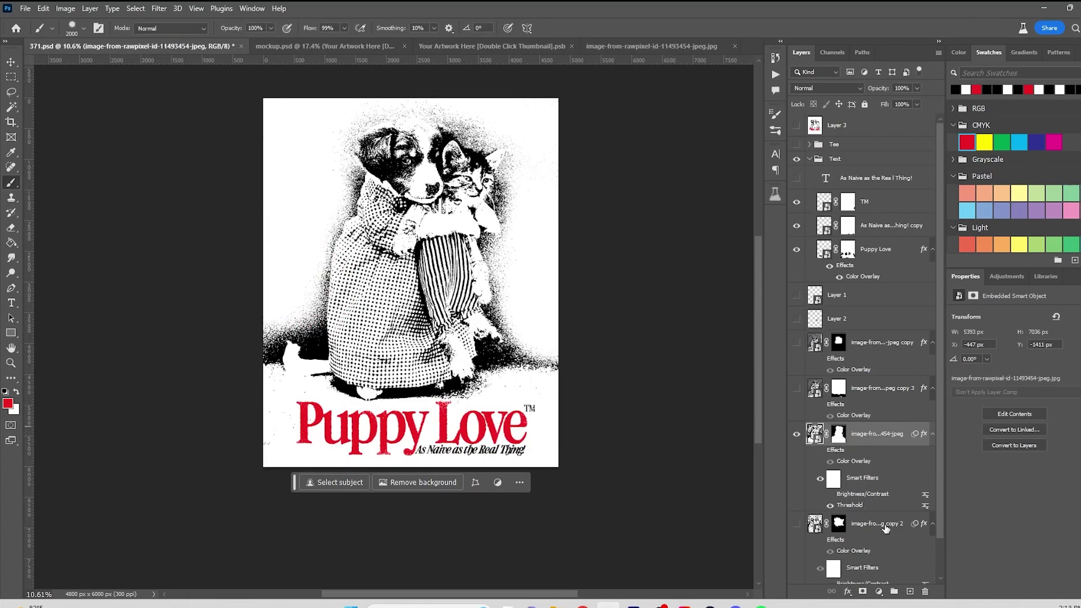
{"action": "left_click", "coordinate": [909, 591]}
{"action": "left_click_drag", "start_coordinate": [873, 434], "coordinate": [877, 532]}
{"action": "mouse_move", "coordinate": [304, 273]}
{"action": "left_mouse_down"}
{"action": "mouse_move", "coordinate": [617, 282]}
{"action": "mouse_move", "coordinate": [495, 186]}
{"action": "mouse_move", "coordinate": [525, 97]}
{"action": "mouse_move", "coordinate": [591, 109]}
{"action": "mouse_move", "coordinate": [656, 313]}
{"action": "mouse_move", "coordinate": [625, 289]}
{"action": "left_mouse_up"}
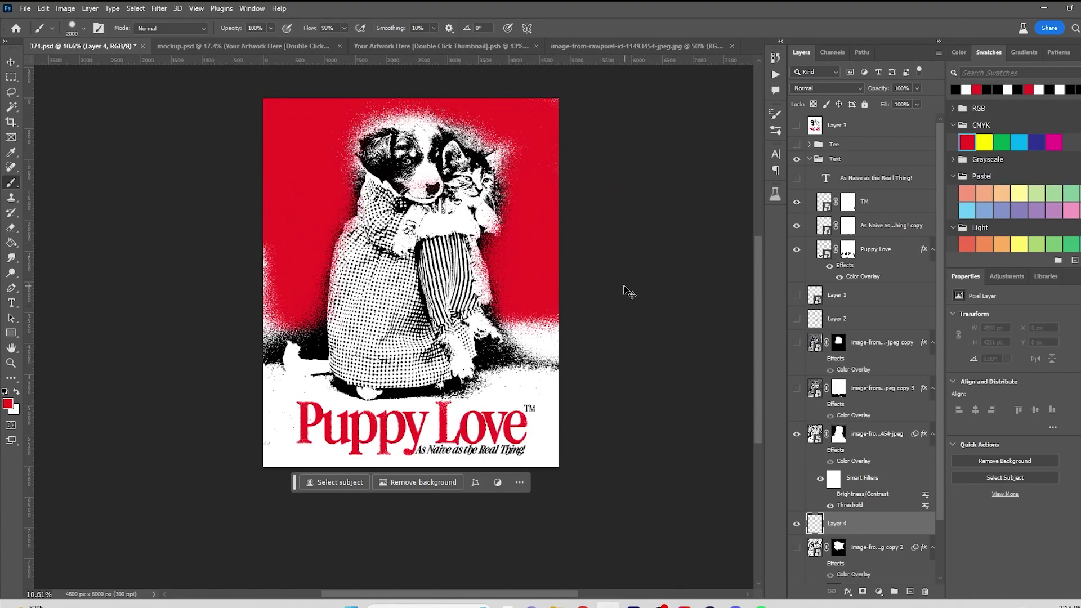
Undo the red backdrop, its new layer and the layer mask on the full-background photo
{"action": "key", "text": "ctrl+z"}
{"action": "scroll", "coordinate": [361, 140], "scroll_direction": "up", "scroll_amount": 4}
{"action": "scroll", "coordinate": [363, 140], "scroll_direction": "down", "scroll_amount": 2}
{"action": "scroll", "coordinate": [859, 363], "scroll_direction": "down", "scroll_amount": 2}
{"action": "scroll", "coordinate": [573, 284], "scroll_direction": "down", "scroll_amount": 2}
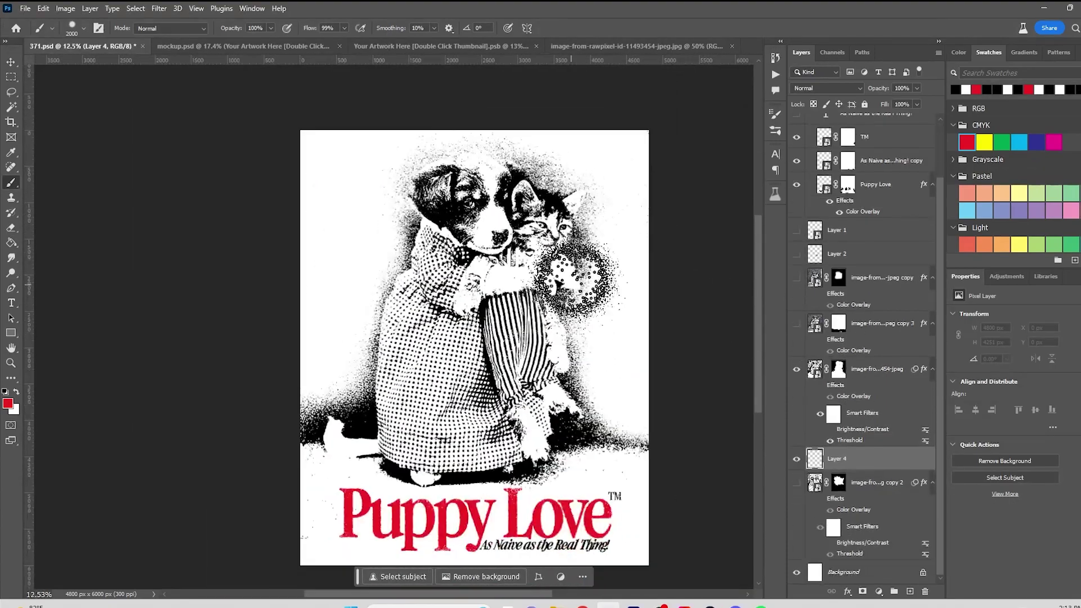
{"action": "key", "text": "ctrl+z"}
{"action": "key", "text": "ctrl+z"}
{"action": "key", "text": "ctrl+z"}
{"action": "key", "text": "ctrl+shift+z"}
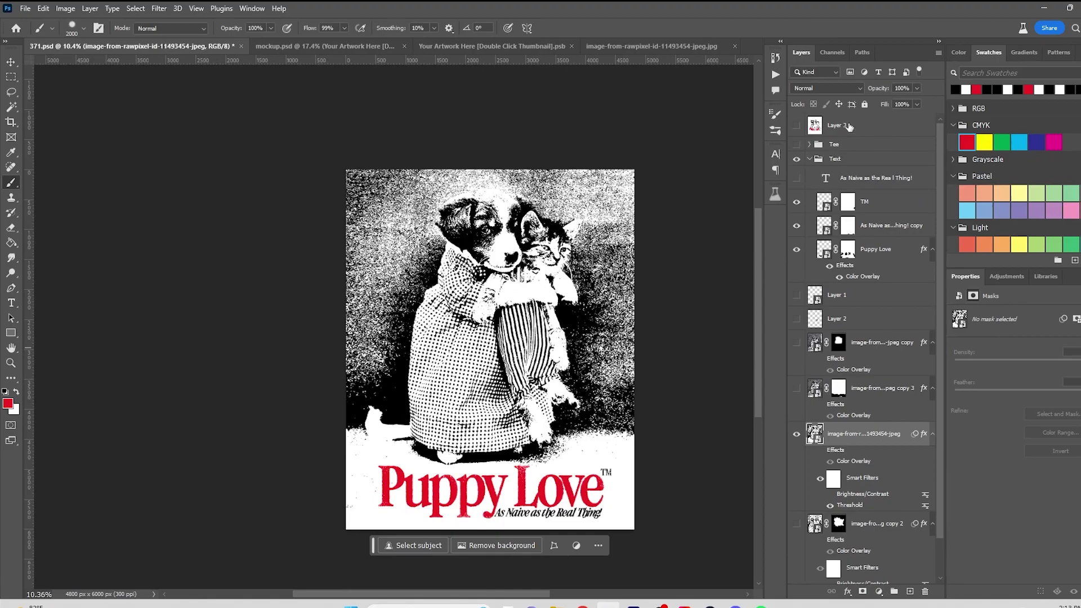
Stamp the visible poster into a merged layer above the Text group, and try it as a smart object above Layer 3
{"action": "left_click", "coordinate": [851, 144]}
{"action": "key", "text": "ctrl+shift+alt+e"}
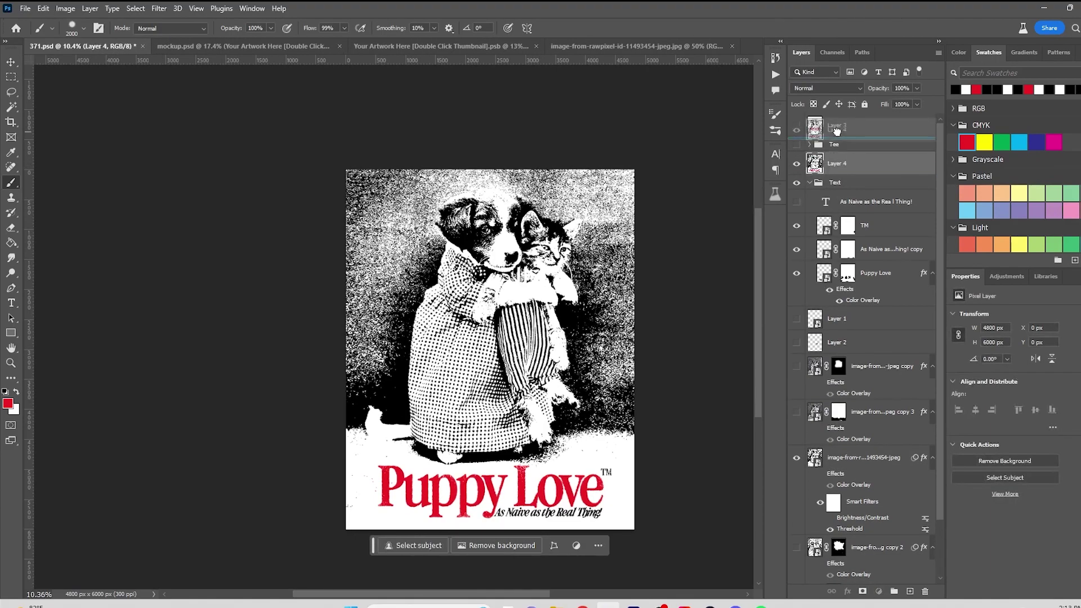
{"action": "right_click", "coordinate": [838, 129]}
{"action": "left_click", "coordinate": [665, 292]}
{"action": "key", "text": "v"}
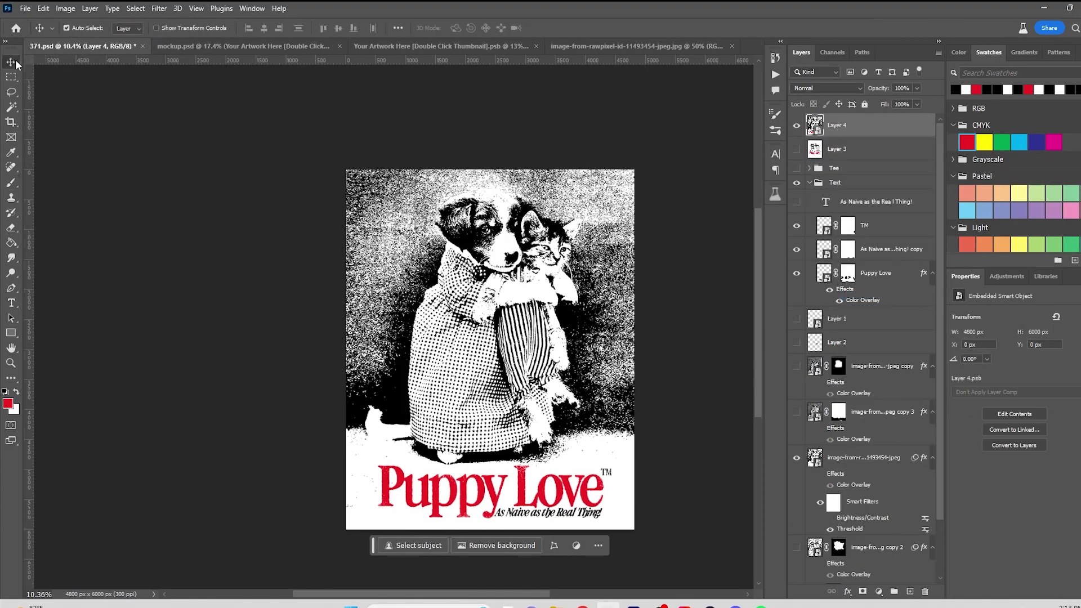
{"action": "left_click_drag", "start_coordinate": [816, 174], "coordinate": [817, 175]}
{"action": "scroll", "coordinate": [448, 428], "scroll_direction": "up", "scroll_amount": 6}
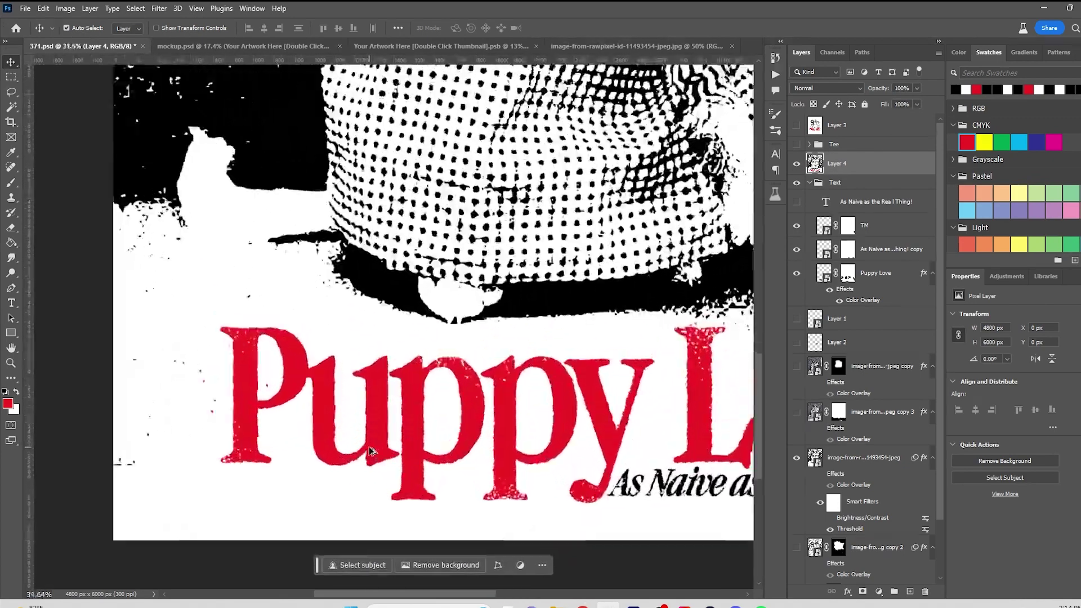
{"action": "key", "text": "t"}
{"action": "left_click", "coordinate": [213, 455]}
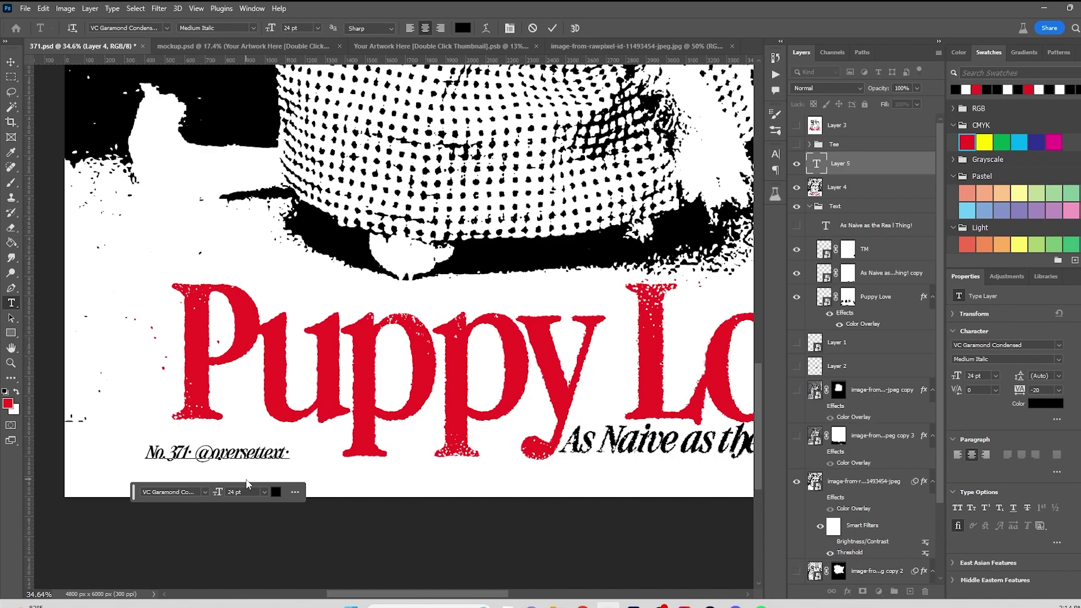
{"action": "key", "text": "super+n"}
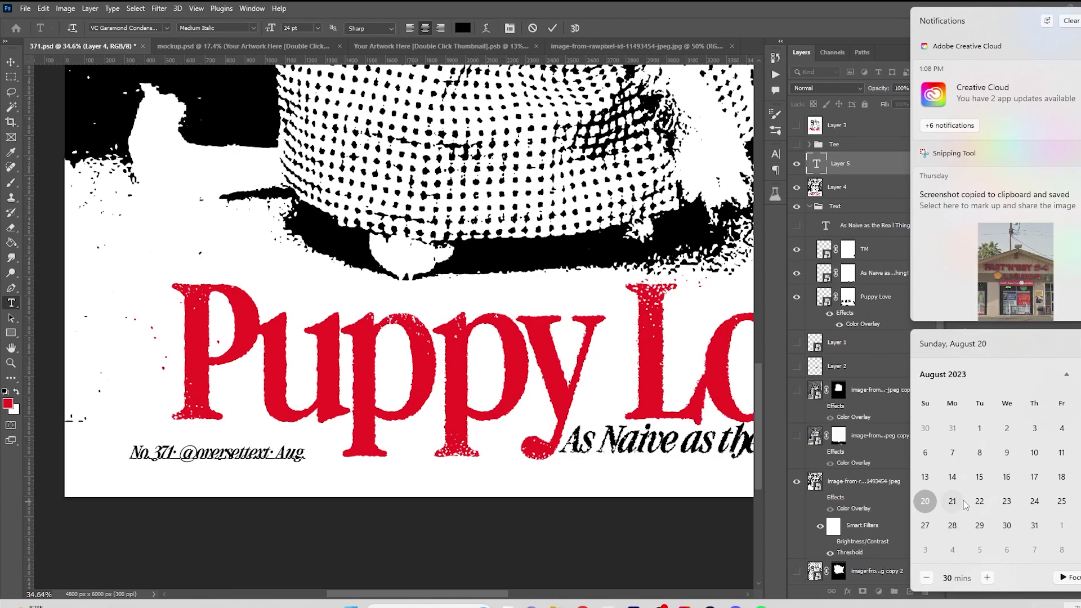
{"action": "left_click", "coordinate": [296, 455]}
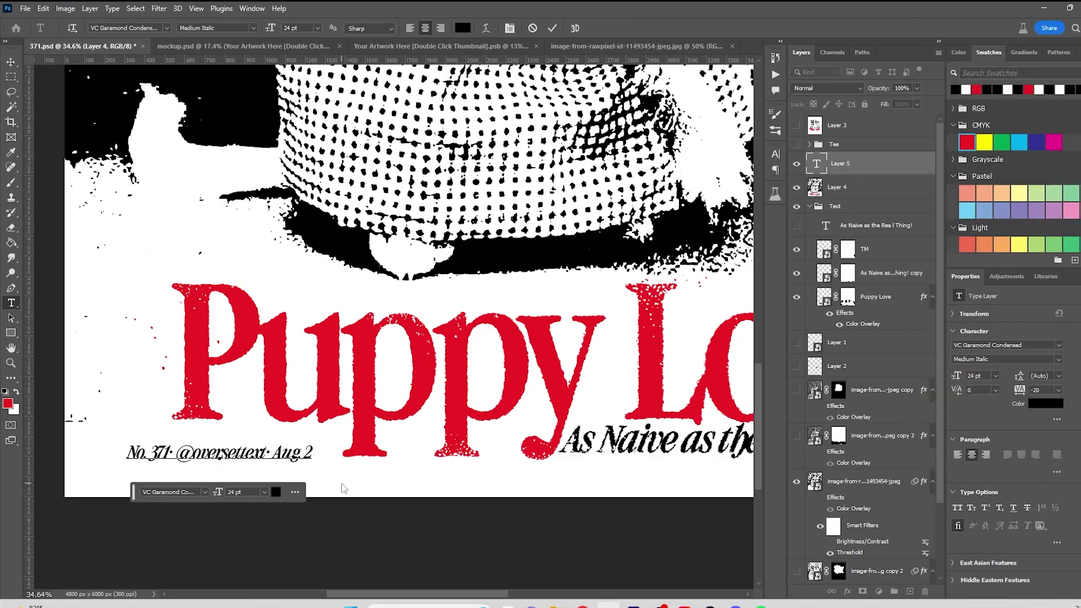
Commit the credit line and align it with the left edge of the "Puppy Love" title, beside the tagline
{"action": "left_click", "coordinate": [12, 62]}
{"action": "left_click_drag", "start_coordinate": [322, 454], "coordinate": [344, 442]}
{"action": "key", "text": "ctrl+t"}
{"action": "key", "text": "Return"}
{"action": "left_click", "coordinate": [447, 481]}
{"action": "scroll", "coordinate": [448, 481], "scroll_direction": "down", "scroll_amount": 5}
{"action": "left_click_drag", "start_coordinate": [544, 539], "coordinate": [465, 535]}
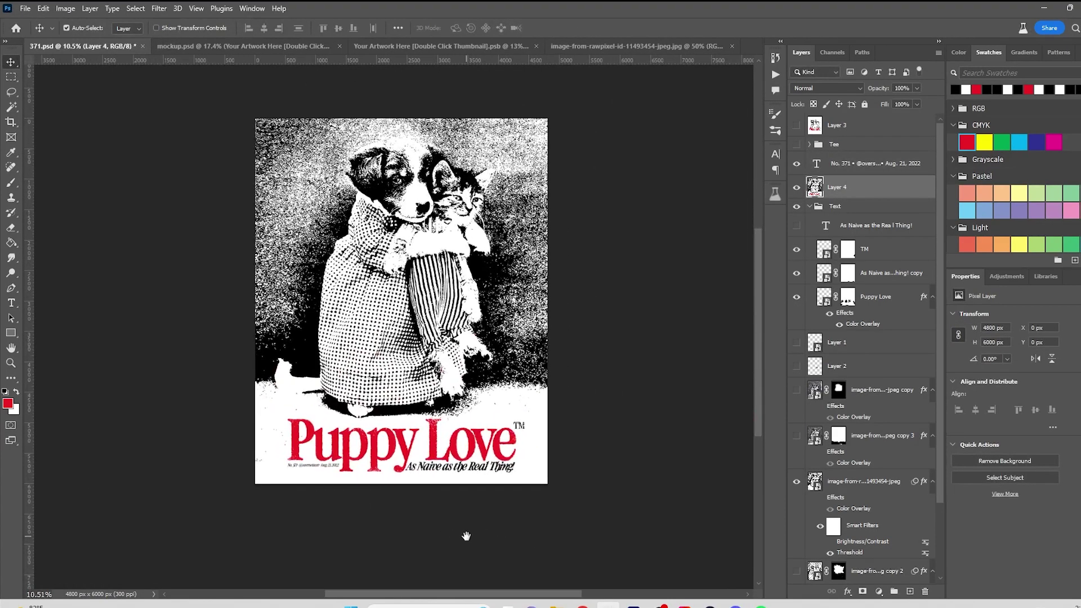
Hide Layer 4 and move the credit line to the horizontal centre near the poster's lower edge
{"action": "scroll", "coordinate": [397, 524], "scroll_direction": "up", "scroll_amount": 5}
{"action": "left_click_drag", "start_coordinate": [280, 509], "coordinate": [555, 451]}
{"action": "key", "text": "ctrl+z"}
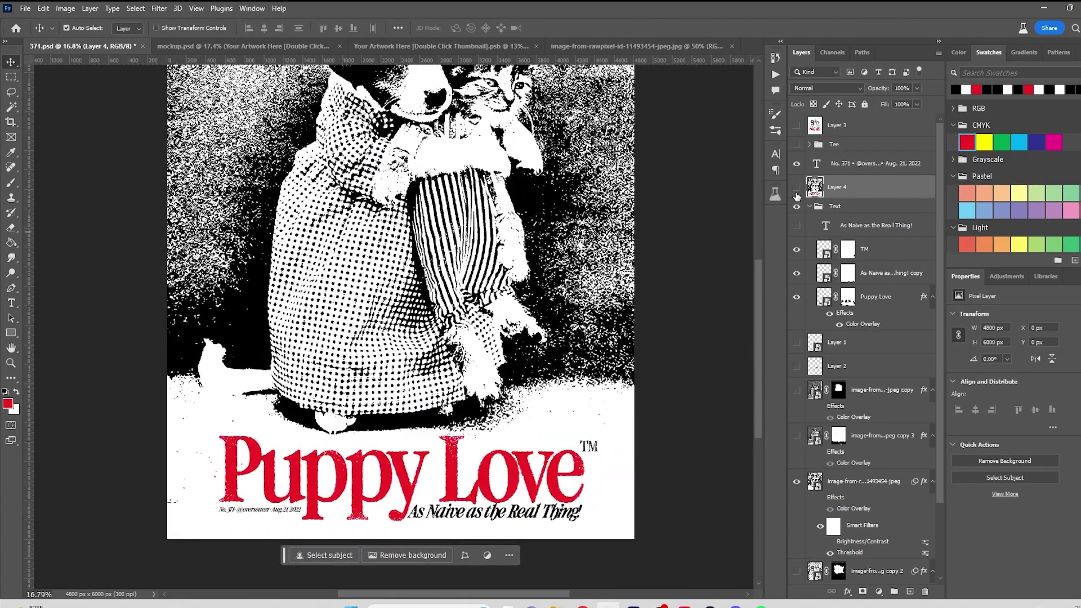
{"action": "left_click_drag", "start_coordinate": [281, 509], "coordinate": [439, 474]}
{"action": "left_click_drag", "start_coordinate": [429, 545], "coordinate": [442, 497]}
{"action": "scroll", "coordinate": [425, 531], "scroll_direction": "up", "scroll_amount": 4}
{"action": "key", "text": "ctrl+z"}
Select the "Puppy Love" title, tagline and TM mark together and shift them slightly upward
{"action": "left_click", "coordinate": [628, 451], "text": "shift"}
{"action": "left_click", "coordinate": [686, 407], "text": "shift"}
{"action": "left_click_drag", "start_coordinate": [685, 406], "coordinate": [680, 393]}
{"action": "scroll", "coordinate": [660, 395], "scroll_direction": "up", "scroll_amount": 4}
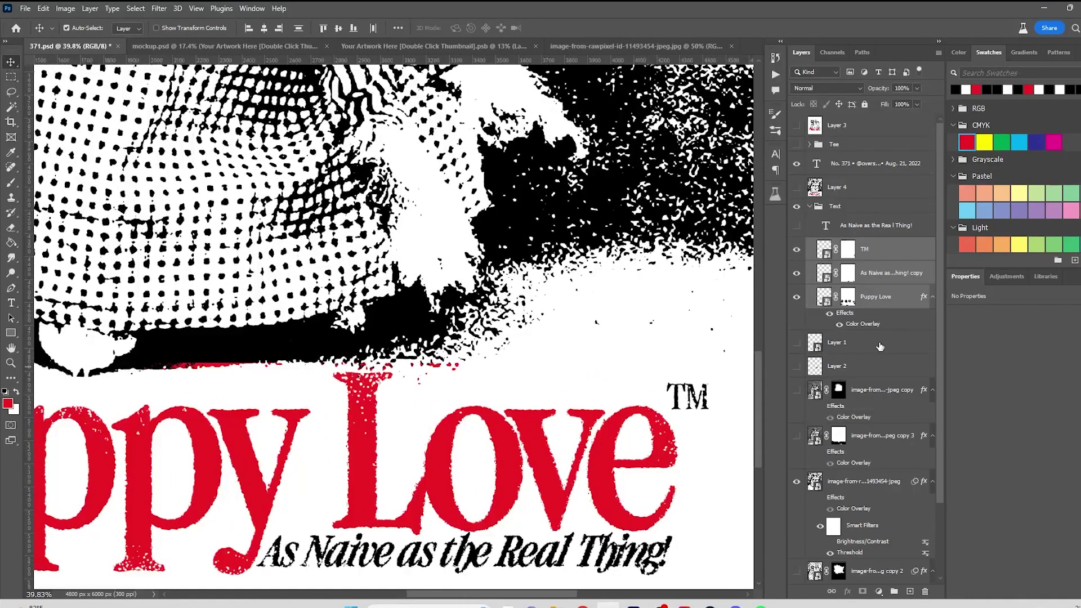
Try to mask the stray red specks above the title with the 2000 px textured brush on the Puppy Love layer mask
{"action": "left_click", "coordinate": [847, 297]}
{"action": "key", "text": "b"}
{"action": "left_click", "coordinate": [217, 287]}
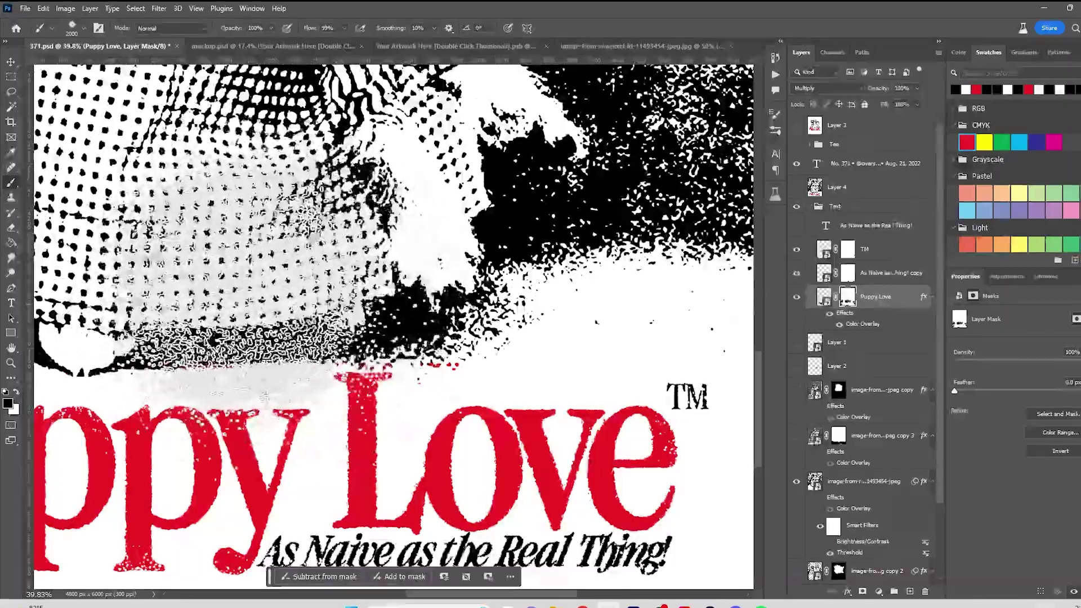
{"action": "scroll", "coordinate": [379, 273], "scroll_direction": "down", "scroll_amount": 3}
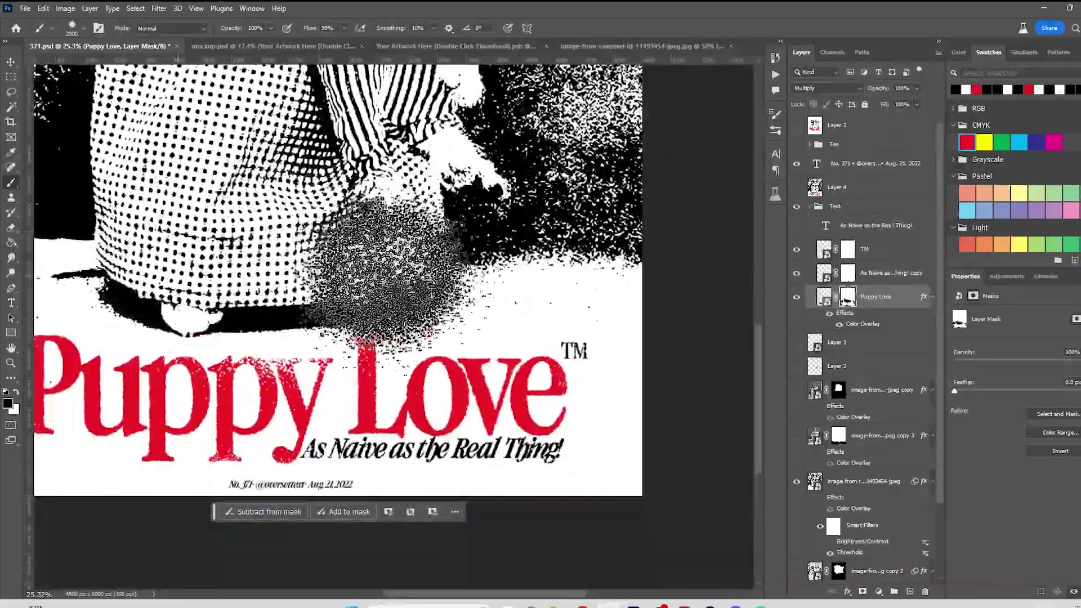
{"action": "scroll", "coordinate": [386, 338], "scroll_direction": "down", "scroll_amount": 2}
{"action": "key", "text": "x"}
{"action": "left_click", "coordinate": [307, 404]}
{"action": "key", "text": "ctrl+z"}
{"action": "key", "text": "ctrl+z"}
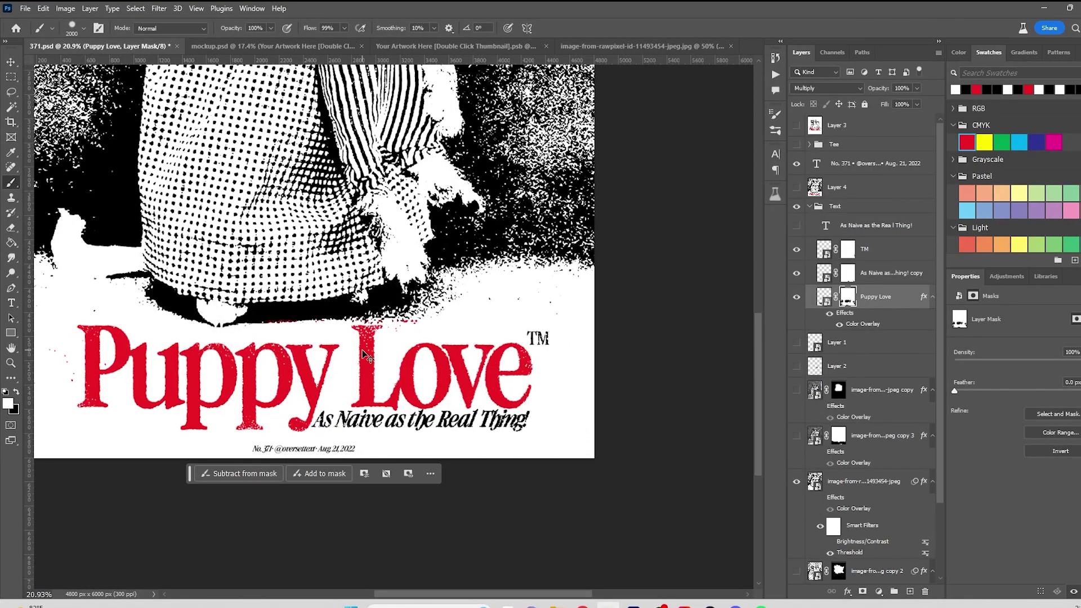
{"action": "key", "text": "ctrl+z"}
Switch to a much smaller Hard Round brush and paint the stray red specks above the title out of the Puppy Love layer mask
{"action": "left_click", "coordinate": [75, 30]}
{"action": "left_click", "coordinate": [89, 206]}
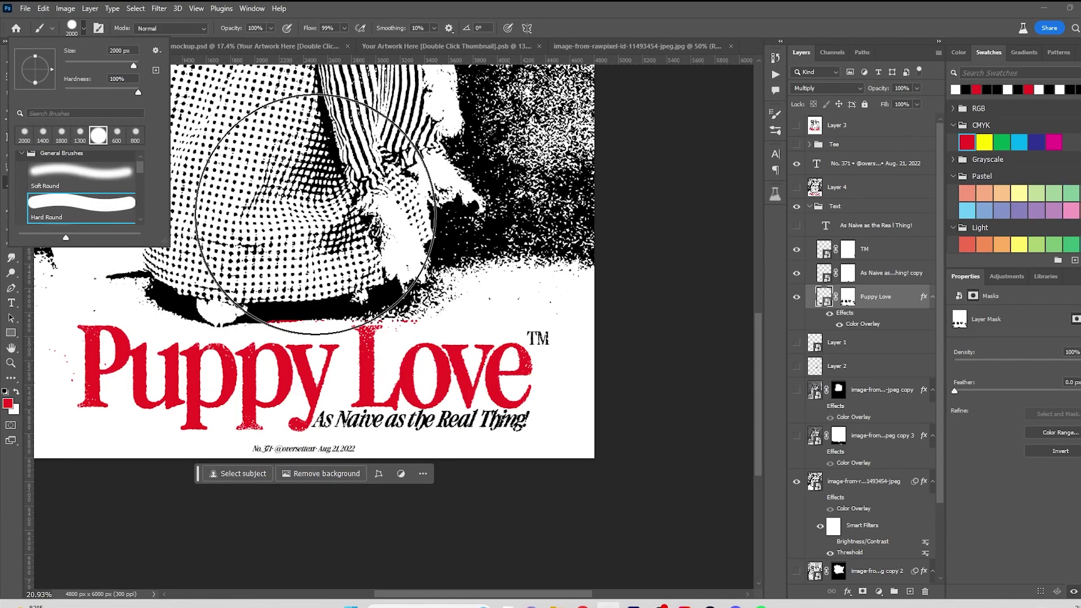
{"action": "left_click", "coordinate": [402, 6]}
{"action": "key", "text": "["}
{"action": "key", "text": "["}
{"action": "key", "text": "["}
{"action": "key", "text": "["}
{"action": "key", "text": "["}
{"action": "key", "text": "["}
{"action": "key", "text": "["}
{"action": "key", "text": "["}
{"action": "key", "text": "["}
{"action": "key", "text": "["}
{"action": "key", "text": "["}
{"action": "key", "text": "["}
{"action": "key", "text": "["}
{"action": "key", "text": "["}
{"action": "key", "text": "["}
{"action": "key", "text": "["}
{"action": "key", "text": "ctrl+shift+alt+n"}
{"action": "mouse_move", "coordinate": [285, 311]}
{"action": "left_mouse_down"}
{"action": "mouse_move", "coordinate": [302, 314]}
{"action": "mouse_move", "coordinate": [282, 306]}
{"action": "left_mouse_up"}
{"action": "key", "text": "ctrl+z"}
{"action": "key", "text": "ctrl+z"}
{"action": "key", "text": "ctrl+shift+z"}
{"action": "key", "text": "x"}
{"action": "key", "text": "ctrl+z"}
{"action": "key", "text": "ctrl+z"}
{"action": "left_click", "coordinate": [847, 298]}
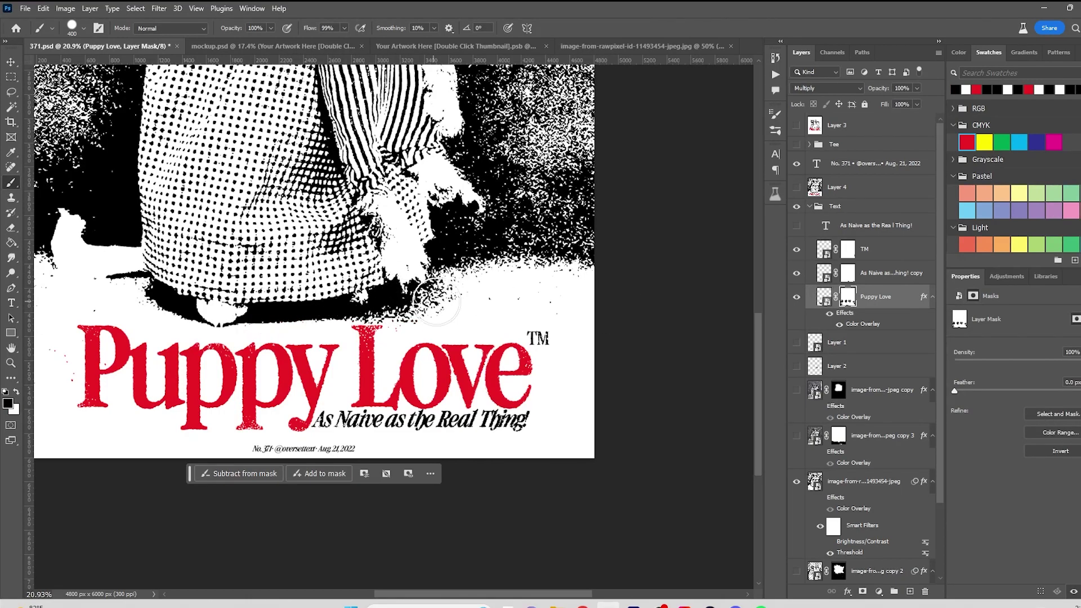
Switch back to the Move tool and save 371.psd with the cleaned-up title
{"action": "scroll", "coordinate": [431, 302], "scroll_direction": "down", "scroll_amount": 5}
{"action": "scroll", "coordinate": [425, 284], "scroll_direction": "up", "scroll_amount": 5}
{"action": "key", "text": "v"}
{"action": "key", "text": "ctrl+s"}
{"action": "scroll", "coordinate": [328, 382], "scroll_direction": "down", "scroll_amount": 4}
{"action": "scroll", "coordinate": [328, 413], "scroll_direction": "up", "scroll_amount": 6}
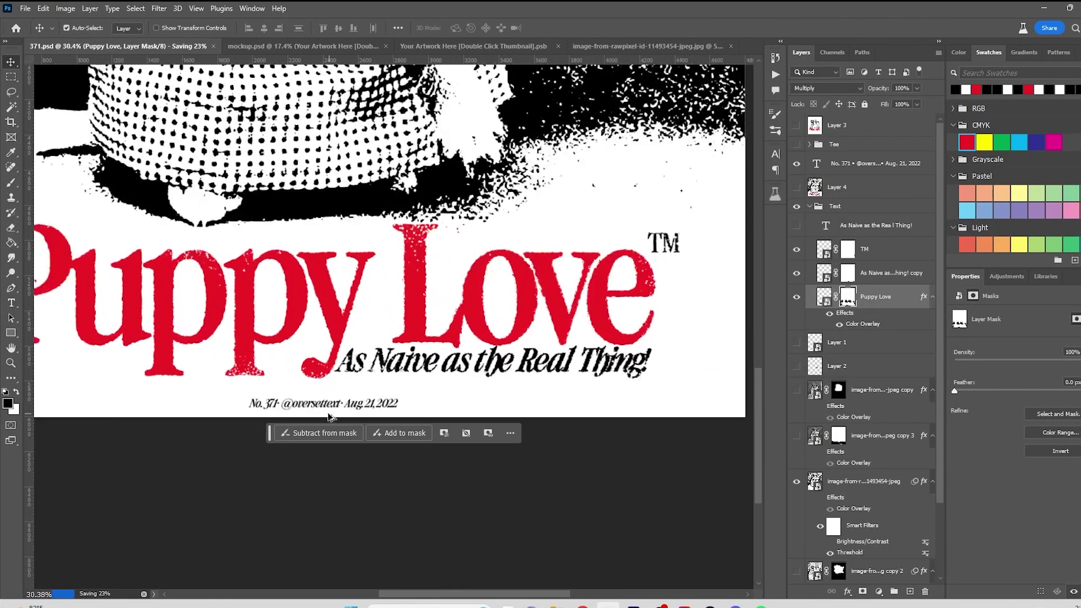
Nudge the credit line slightly upward and convert its text layer to a smart object
{"action": "scroll", "coordinate": [330, 415], "scroll_direction": "up", "scroll_amount": 2}
{"action": "left_click_drag", "start_coordinate": [334, 430], "coordinate": [332, 423]}
{"action": "scroll", "coordinate": [331, 426], "scroll_direction": "up", "scroll_amount": 5}
{"action": "right_click", "coordinate": [891, 165]}
{"action": "left_click", "coordinate": [925, 284]}
{"action": "right_click", "coordinate": [867, 164]}
{"action": "left_click", "coordinate": [899, 296]}
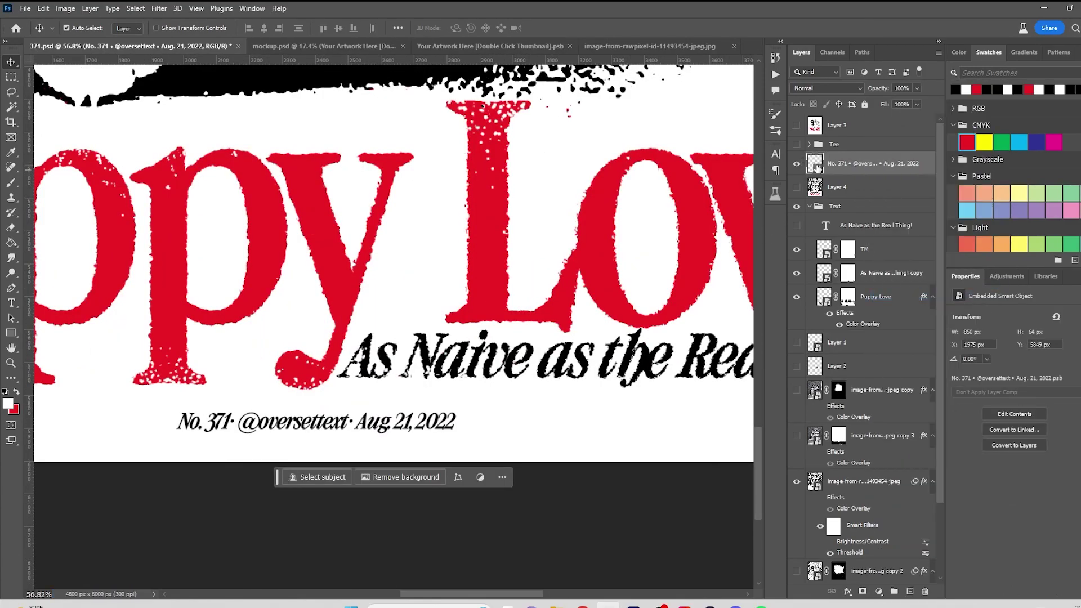
Open the credit line's smart object contents and extend the canvas around the text to 1010 x 76 px
{"action": "double_click", "coordinate": [817, 167]}
{"action": "left_click", "coordinate": [10, 122]}
{"action": "left_click_drag", "start_coordinate": [407, 345], "coordinate": [403, 347]}
{"action": "left_click_drag", "start_coordinate": [390, 308], "coordinate": [389, 304]}
{"action": "key", "text": "Return"}
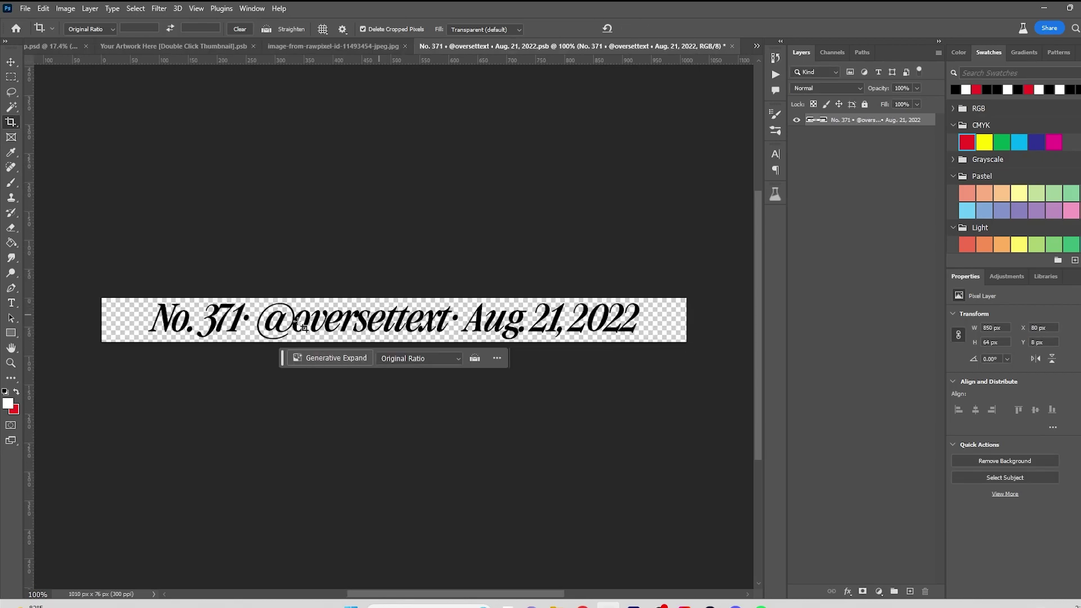
Add a new layer below the credit text and fill it with white
{"action": "left_click", "coordinate": [909, 591]}
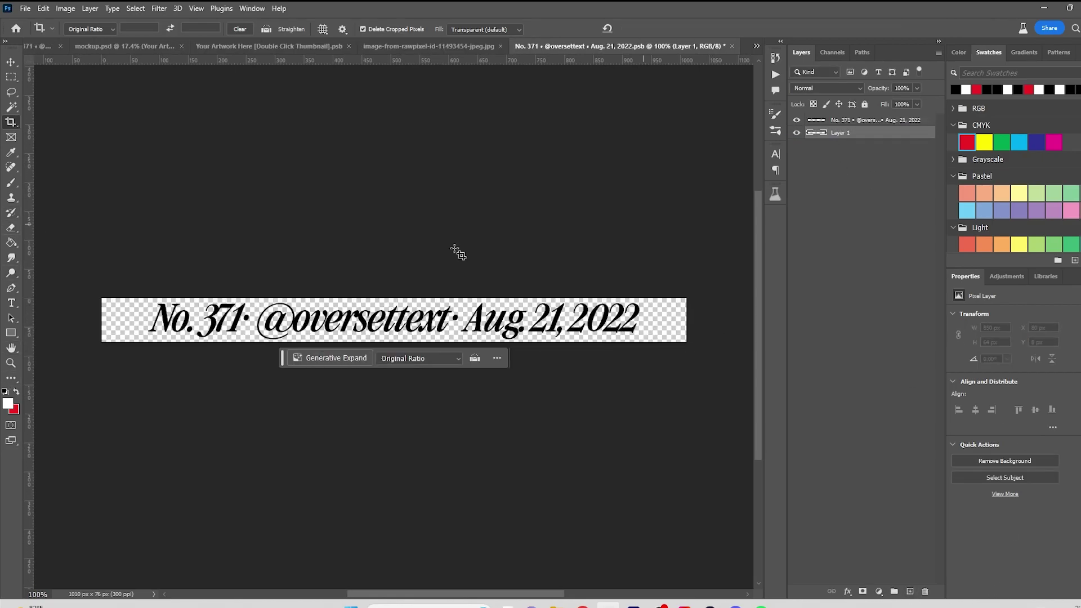
{"action": "left_click", "coordinate": [11, 242]}
{"action": "left_click", "coordinate": [157, 334]}
{"action": "left_click", "coordinate": [11, 62]}
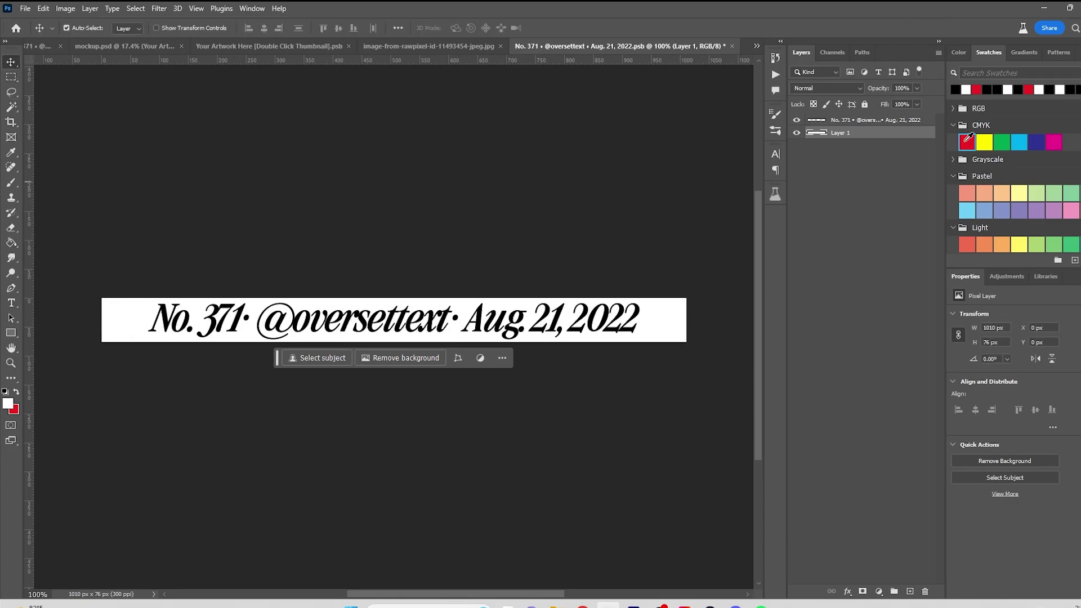
Merge the credit text with its white background, duplicate the merged layer and hide the original
{"action": "left_click", "coordinate": [854, 120]}
{"action": "left_click", "coordinate": [854, 135], "text": "shift"}
{"action": "right_click", "coordinate": [861, 134]}
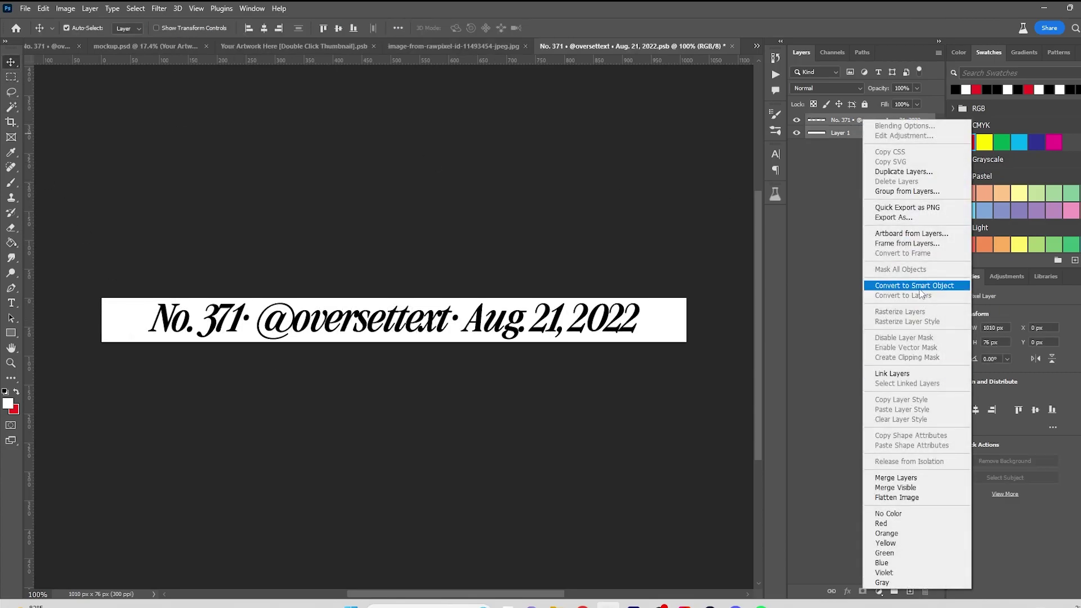
{"action": "left_click", "coordinate": [900, 478]}
{"action": "key", "text": "ctrl+j"}
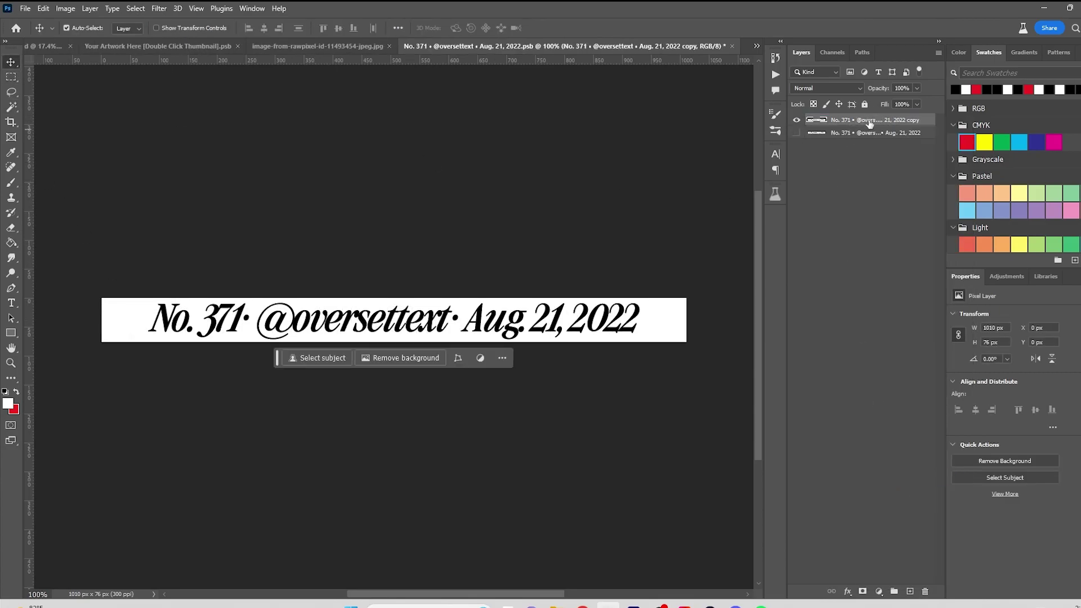
Open the Filter Gallery on the duplicate and set Ocean Ripple to size 3 and magnitude 0
{"action": "left_click", "coordinate": [160, 8]}
{"action": "left_click", "coordinate": [175, 73]}
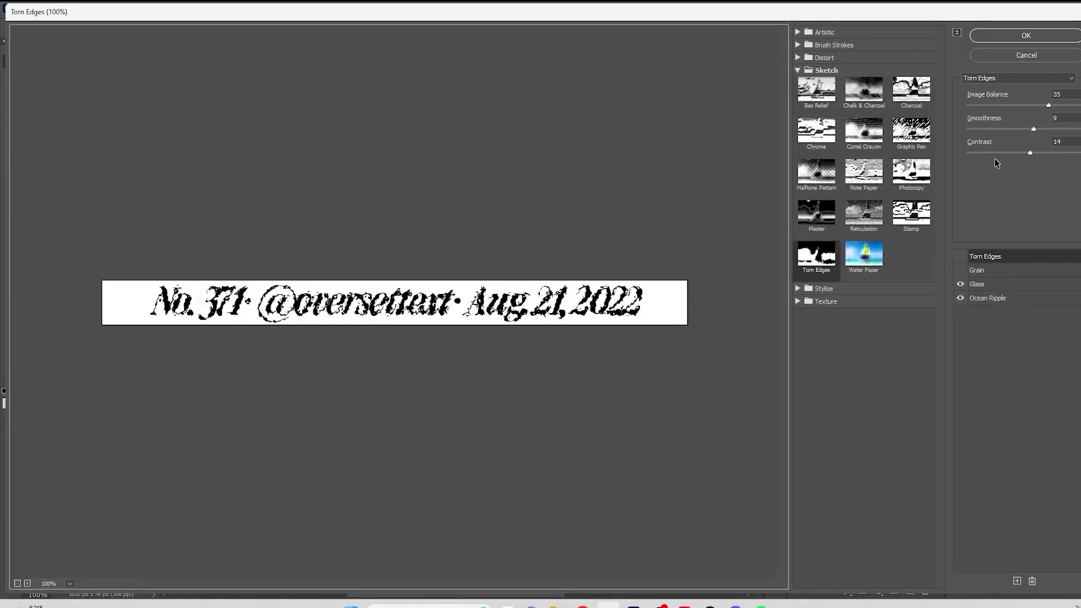
{"action": "left_click", "coordinate": [425, 319], "text": "ctrl"}
{"action": "left_click", "coordinate": [425, 318], "text": "ctrl"}
{"action": "left_click", "coordinate": [987, 298]}
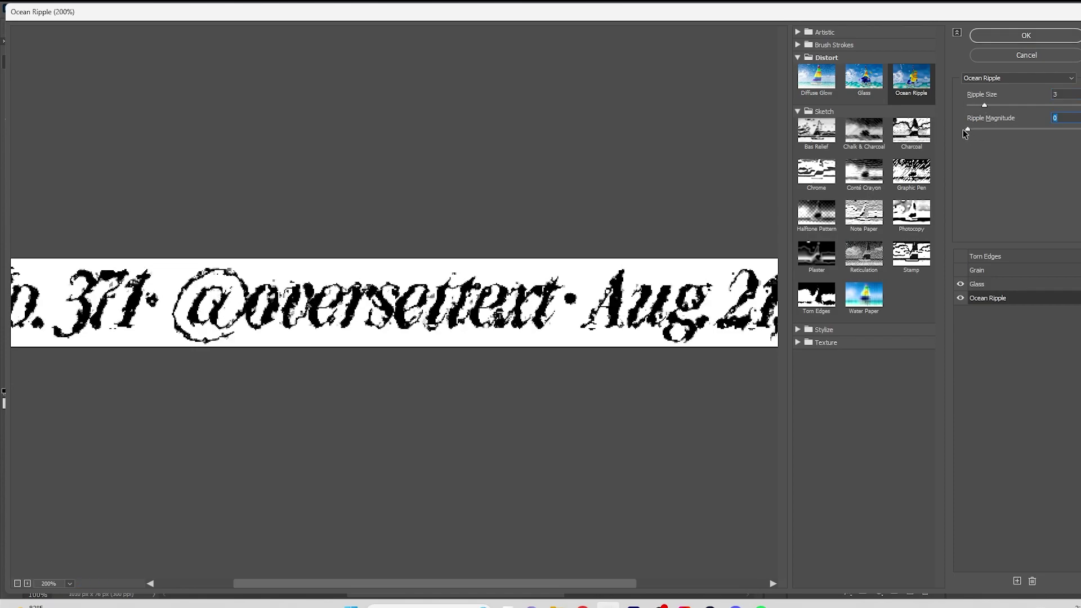
Set the Glass effect to distortion 1, smoothness 4 and 82% scaling with Frosted texture, and apply the filters
{"action": "left_click", "coordinate": [988, 284]}
{"action": "left_click_drag", "start_coordinate": [973, 105], "coordinate": [994, 134]}
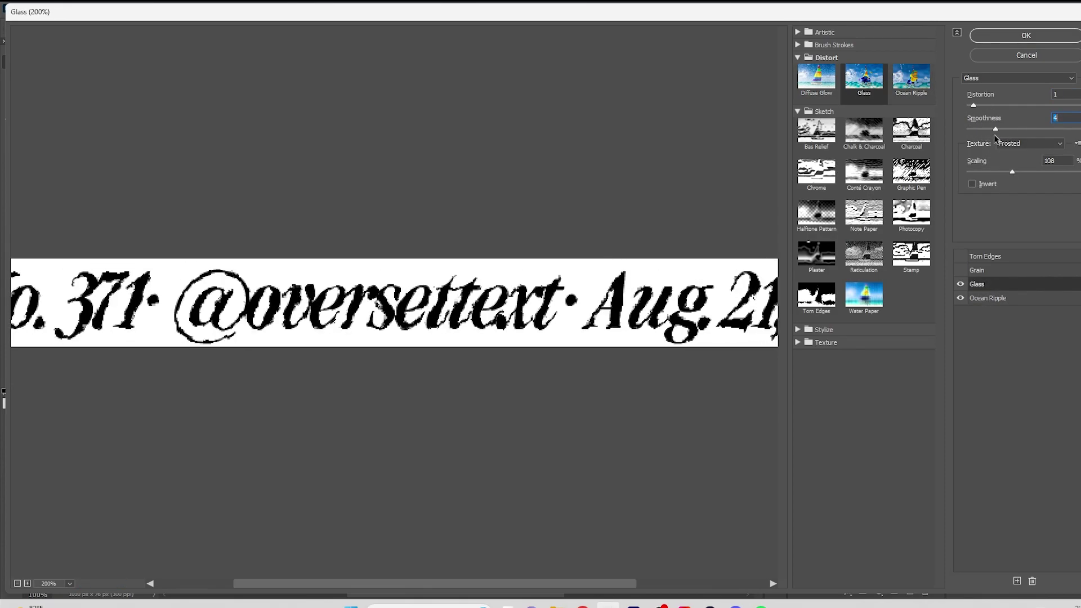
{"action": "left_click_drag", "start_coordinate": [1011, 172], "coordinate": [990, 174]}
{"action": "left_click_drag", "start_coordinate": [1064, 183], "coordinate": [992, 185]}
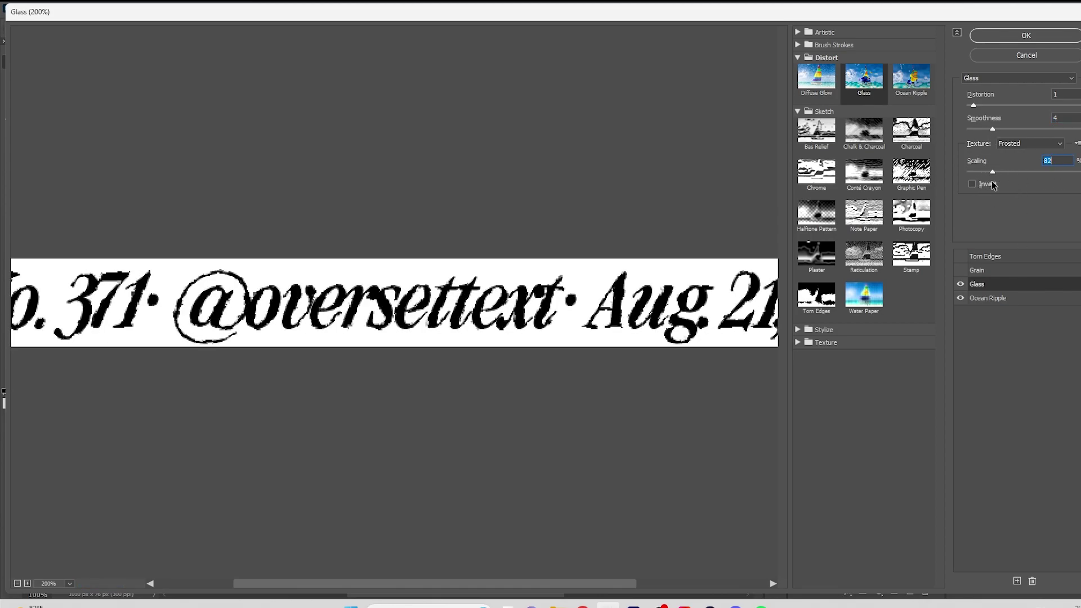
{"action": "left_click", "coordinate": [1008, 37]}
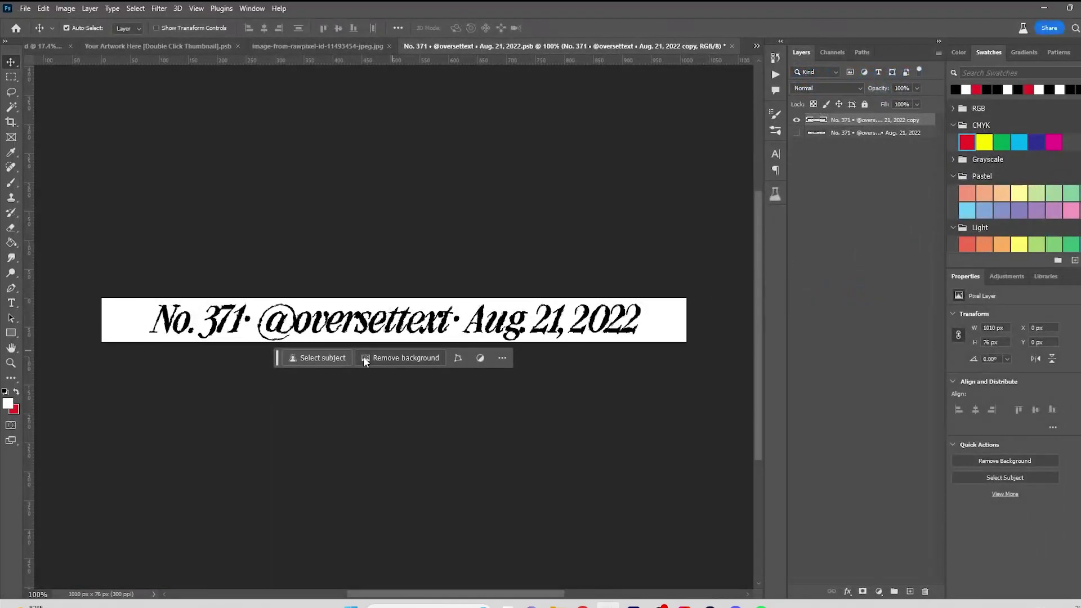
Save the distressed credit line's contents, return to 371.psd and centre the line near the poster's lower edge
{"action": "scroll", "coordinate": [192, 51], "scroll_direction": "up", "scroll_amount": 2}
{"action": "left_click", "coordinate": [47, 47]}
{"action": "scroll", "coordinate": [282, 332], "scroll_direction": "down", "scroll_amount": 5}
{"action": "left_click_drag", "start_coordinate": [349, 434], "coordinate": [357, 428]}
{"action": "scroll", "coordinate": [357, 429], "scroll_direction": "down", "scroll_amount": 5}
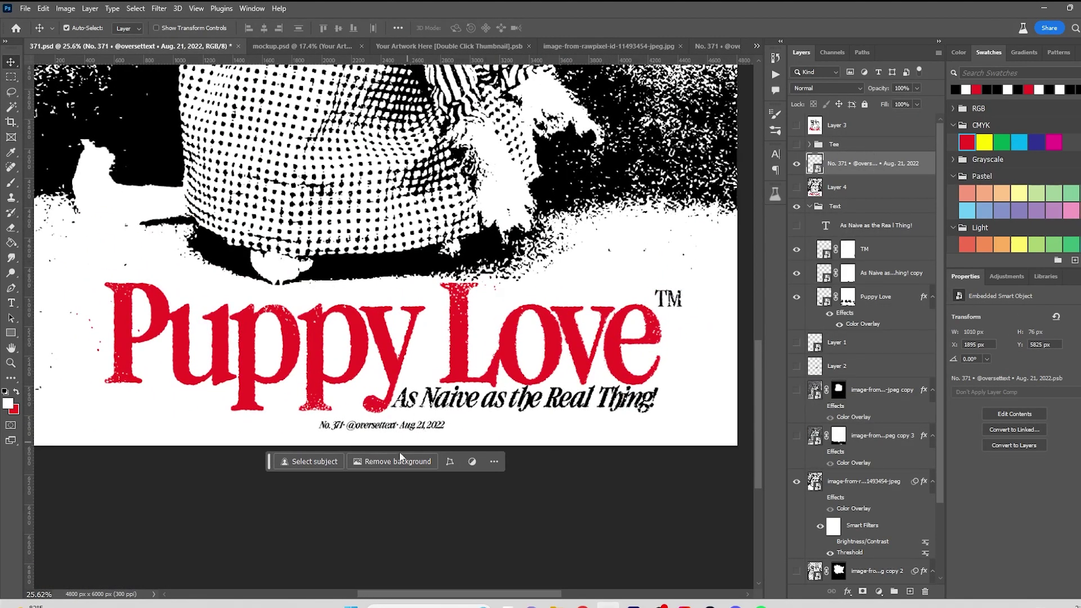
{"action": "scroll", "coordinate": [399, 414], "scroll_direction": "up", "scroll_amount": 2}
{"action": "left_click_drag", "start_coordinate": [422, 428], "coordinate": [423, 435]}
{"action": "scroll", "coordinate": [423, 430], "scroll_direction": "down", "scroll_amount": 8}
{"action": "scroll", "coordinate": [394, 354], "scroll_direction": "up", "scroll_amount": 2}
Stamp the visible poster into a new merged layer, move it above Layer 3 and convert it to a smart object
{"action": "left_click", "coordinate": [877, 129]}
{"action": "left_click", "coordinate": [851, 165]}
{"action": "key", "text": "ctrl+alt+shift+e"}
{"action": "left_click_drag", "start_coordinate": [850, 165], "coordinate": [849, 118]}
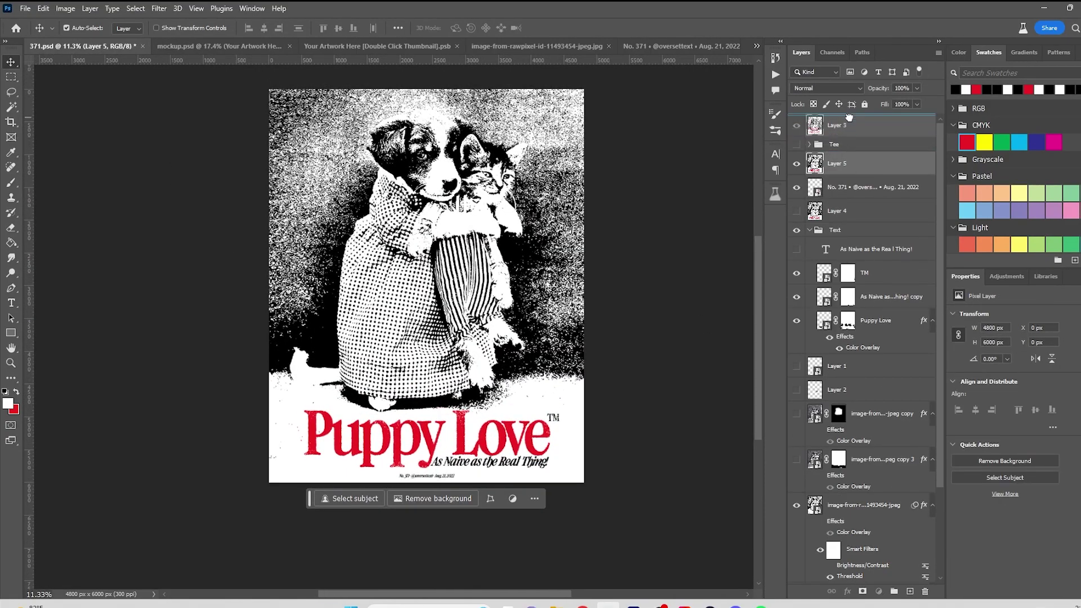
{"action": "right_click", "coordinate": [840, 130]}
{"action": "left_click", "coordinate": [906, 298]}
Apply the Crystallize filter with cell size 10 to the merged poster and save the file
{"action": "left_click", "coordinate": [158, 8]}
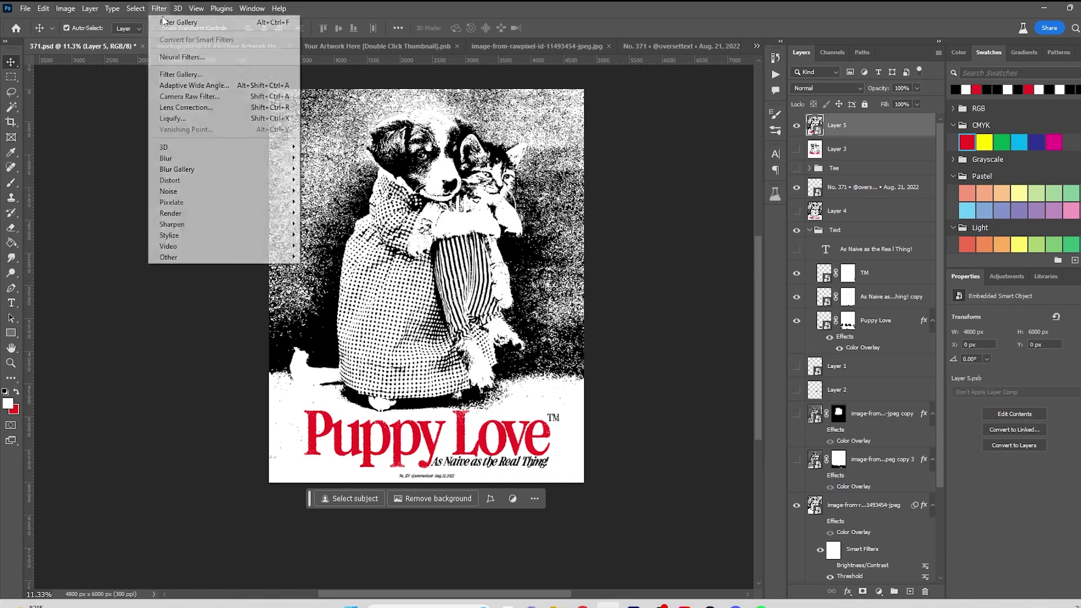
{"action": "mouse_move", "coordinate": [220, 197]}
{"action": "left_click", "coordinate": [326, 212]}
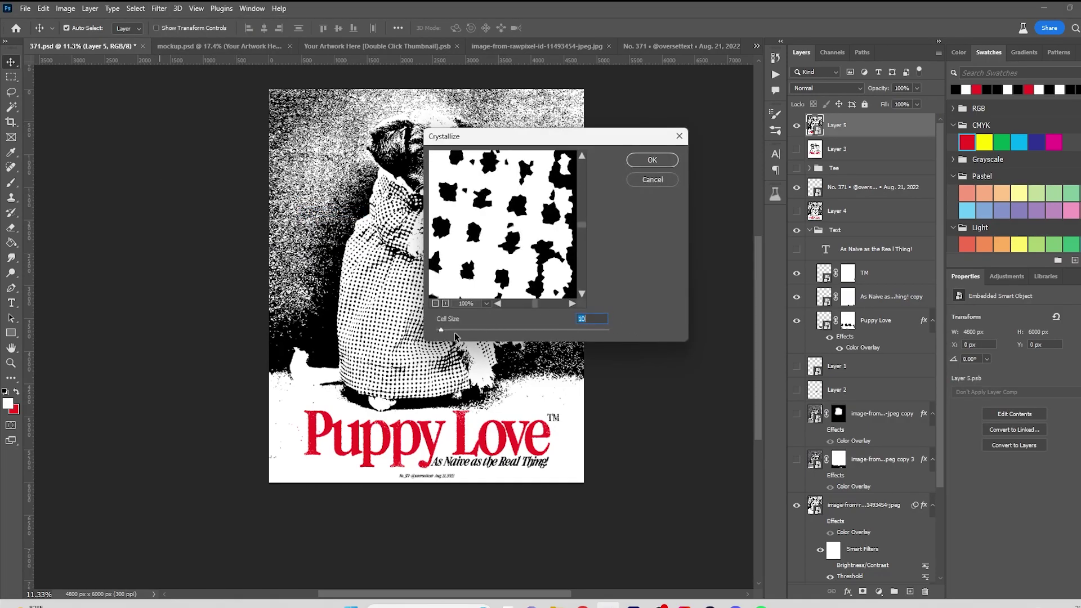
{"action": "left_click", "coordinate": [648, 161]}
{"action": "left_click_drag", "start_coordinate": [352, 388], "coordinate": [337, 264]}
{"action": "scroll", "coordinate": [337, 264], "scroll_direction": "down", "scroll_amount": 5}
{"action": "left_click_drag", "start_coordinate": [479, 259], "coordinate": [435, 452]}
{"action": "scroll", "coordinate": [435, 452], "scroll_direction": "down", "scroll_amount": 2}
{"action": "key", "text": "ctrl+s"}
Switch to File Explorer and open the Textures folder of AA Design Pack 4 inside Design Materials on Drive (D:)
{"action": "key", "text": "alt+Tab"}
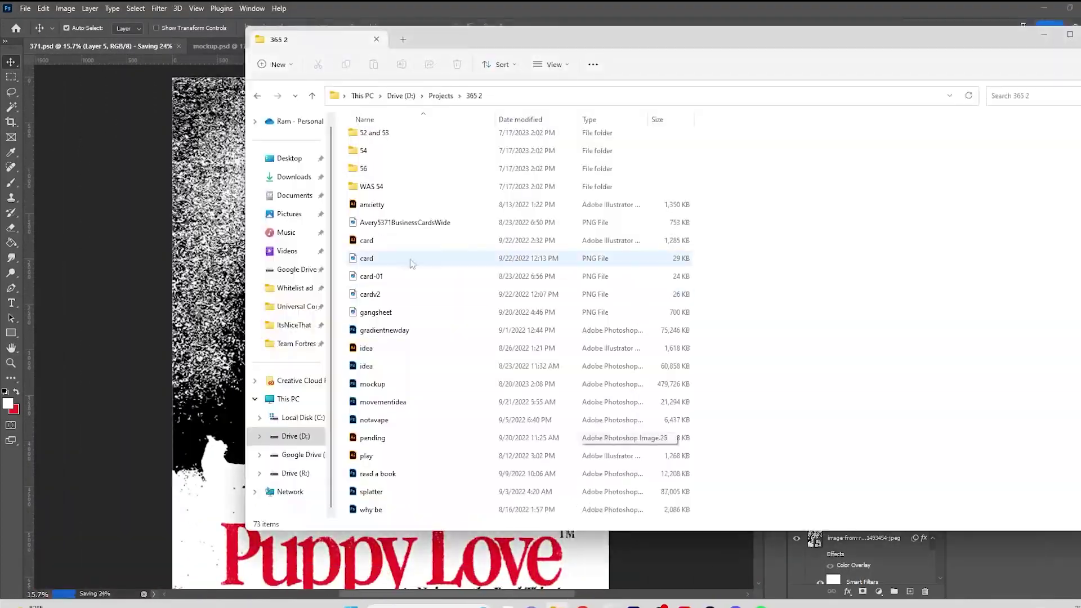
{"action": "left_click", "coordinate": [362, 96]}
{"action": "double_click", "coordinate": [597, 157]}
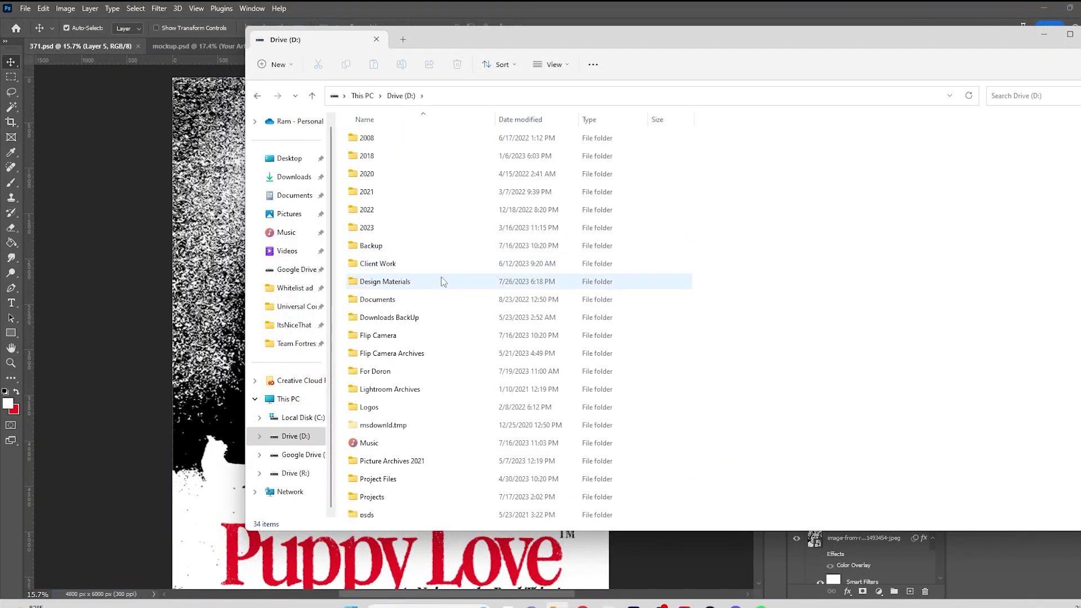
{"action": "double_click", "coordinate": [385, 282]}
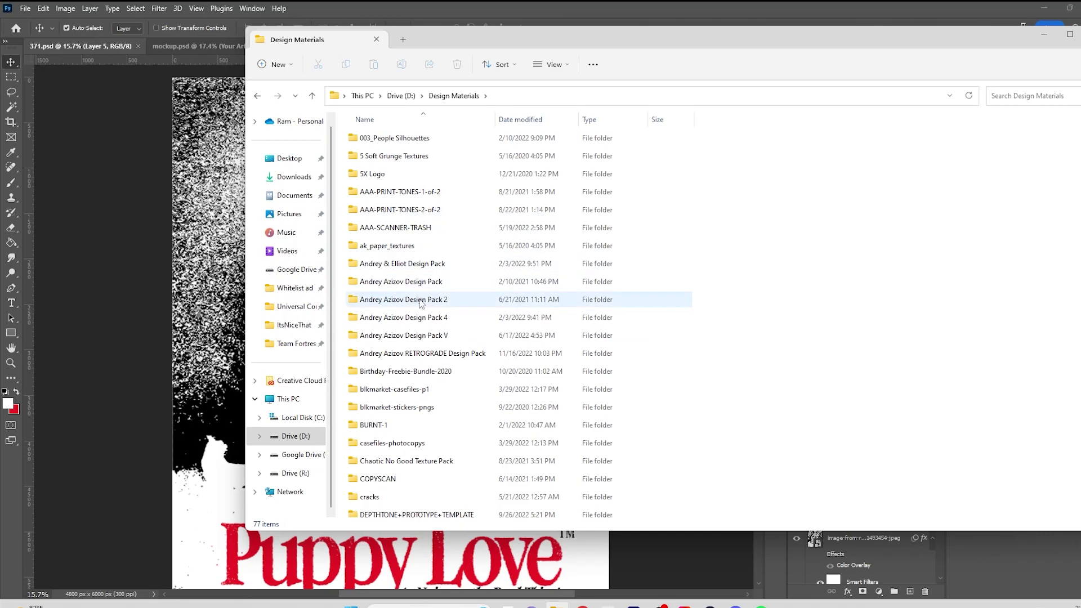
{"action": "double_click", "coordinate": [426, 317]}
{"action": "double_click", "coordinate": [406, 156]}
{"action": "left_click", "coordinate": [417, 191]}
{"action": "double_click", "coordinate": [416, 190]}
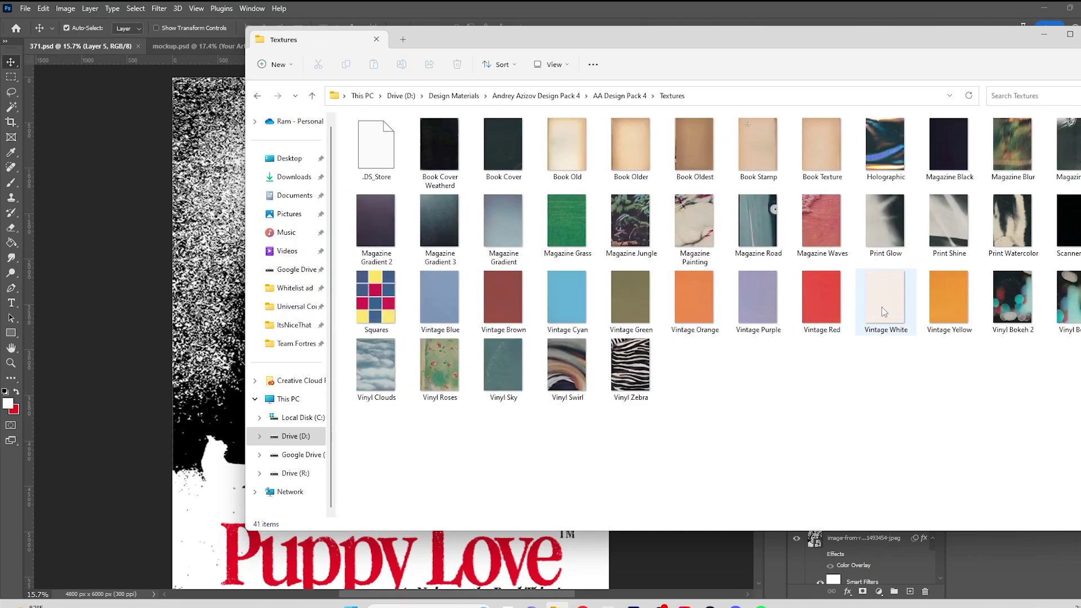
Try the Vintage White texture as an enlarged overlay covering the whole poster
{"action": "left_click_drag", "start_coordinate": [884, 306], "coordinate": [222, 260]}
{"action": "scroll", "coordinate": [215, 260], "scroll_direction": "down", "scroll_amount": 4}
{"action": "left_click_drag", "start_coordinate": [400, 338], "coordinate": [592, 353]}
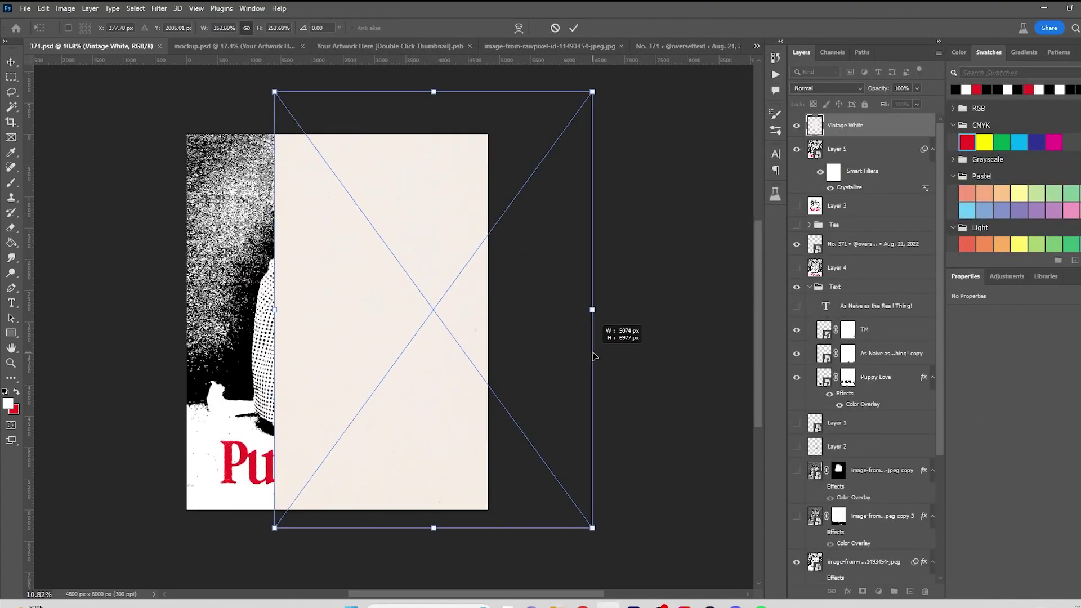
{"action": "left_click_drag", "start_coordinate": [431, 353], "coordinate": [343, 352]}
{"action": "key", "text": "Return"}
{"action": "left_click", "coordinate": [826, 87]}
{"action": "left_click", "coordinate": [816, 127]}
{"action": "key", "text": "ctrl+z"}
{"action": "key", "text": "ctrl+z"}
Place the Book Texture image over the whole poster, scaled to about 289%, and set its blend mode to Multiply
{"action": "key", "text": "alt+Tab"}
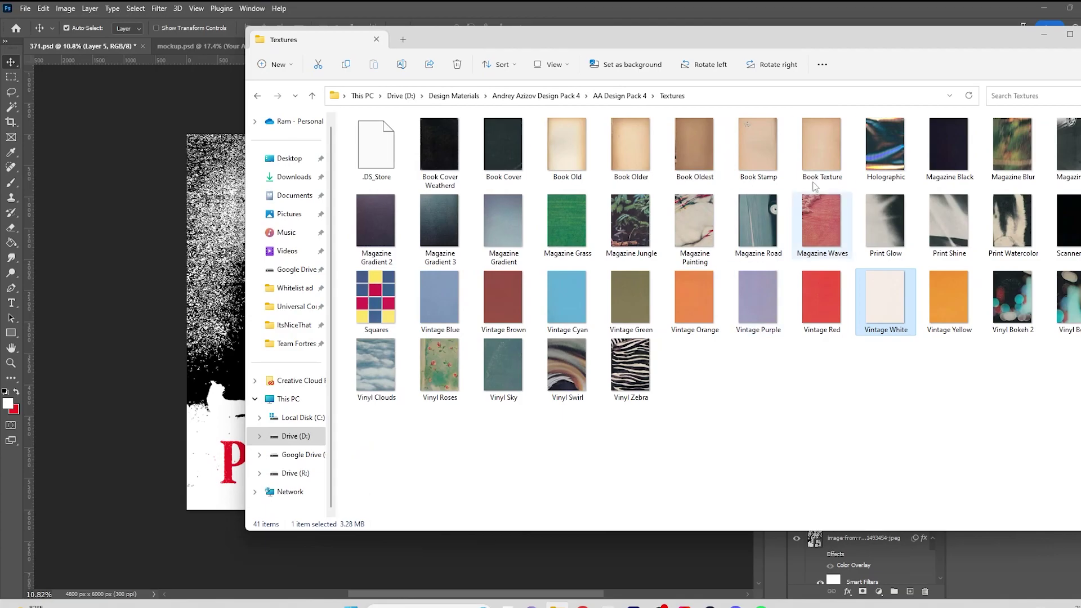
{"action": "left_click_drag", "start_coordinate": [827, 156], "coordinate": [220, 189]}
{"action": "left_click_drag", "start_coordinate": [401, 338], "coordinate": [635, 363]}
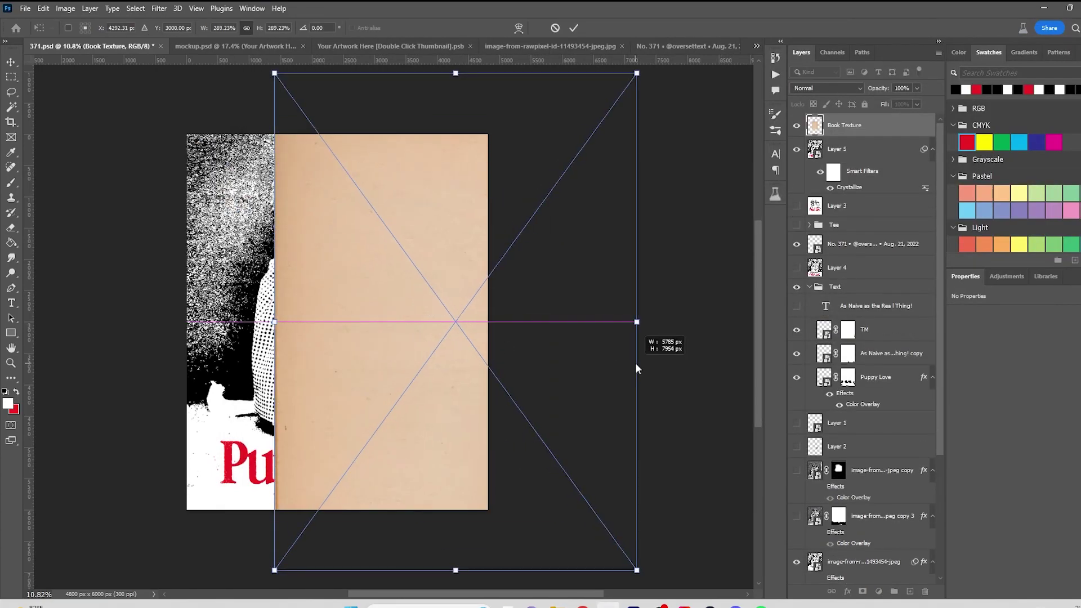
{"action": "left_click_drag", "start_coordinate": [487, 367], "coordinate": [382, 356]}
{"action": "key", "text": "Return"}
{"action": "left_click", "coordinate": [826, 87]}
{"action": "left_click", "coordinate": [816, 131]}
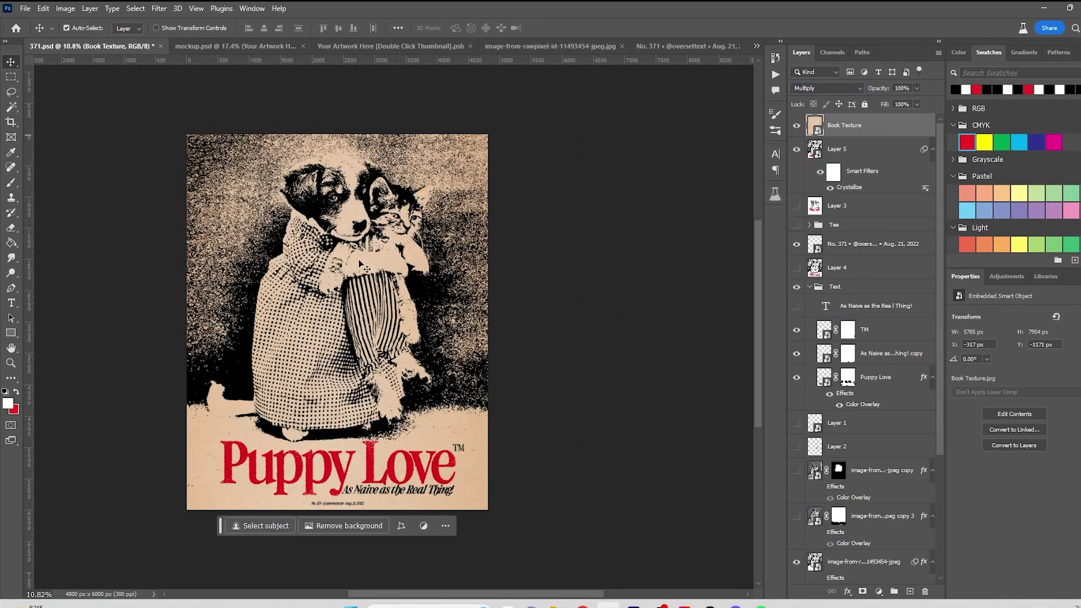
Adjust the Book Texture layer with Levels, using input values 70, 1.87 and 230
{"action": "scroll", "coordinate": [328, 238], "scroll_direction": "up", "scroll_amount": 5}
{"action": "scroll", "coordinate": [327, 238], "scroll_direction": "down", "scroll_amount": 1}
{"action": "key", "text": "ctrl+l"}
{"action": "left_click_drag", "start_coordinate": [591, 248], "coordinate": [577, 248]}
{"action": "left_click_drag", "start_coordinate": [446, 248], "coordinate": [510, 247]}
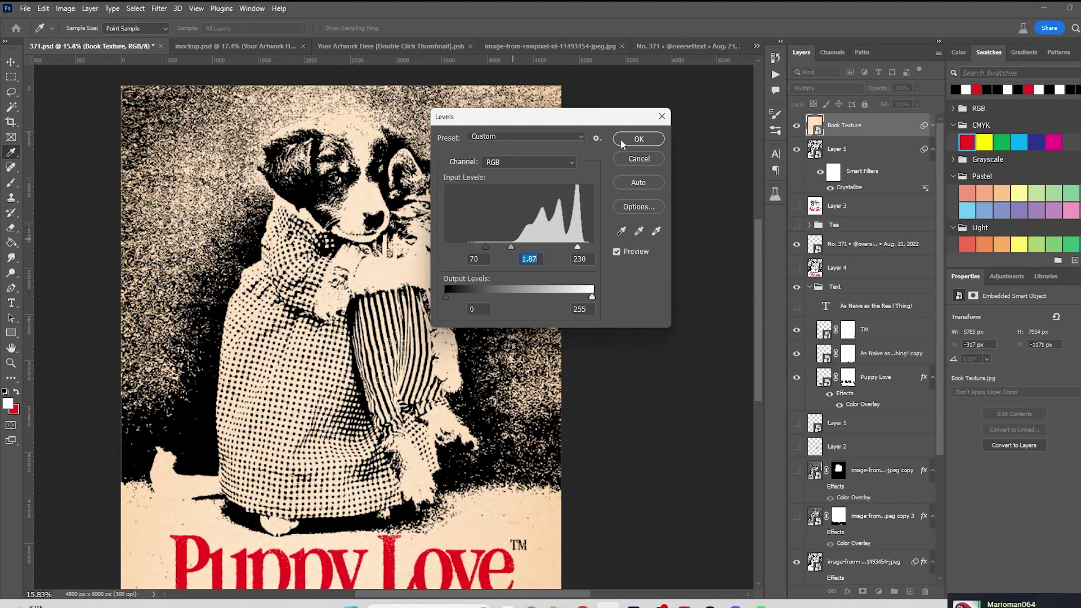
{"action": "left_click", "coordinate": [623, 140]}
Lower the saturation of the Book Texture layer with a Hue/Saturation adjustment
{"action": "scroll", "coordinate": [501, 271], "scroll_direction": "down", "scroll_amount": 4}
{"action": "scroll", "coordinate": [351, 243], "scroll_direction": "up", "scroll_amount": 3}
{"action": "left_click", "coordinate": [66, 8]}
{"action": "mouse_move", "coordinate": [90, 41]}
{"action": "left_click", "coordinate": [209, 102]}
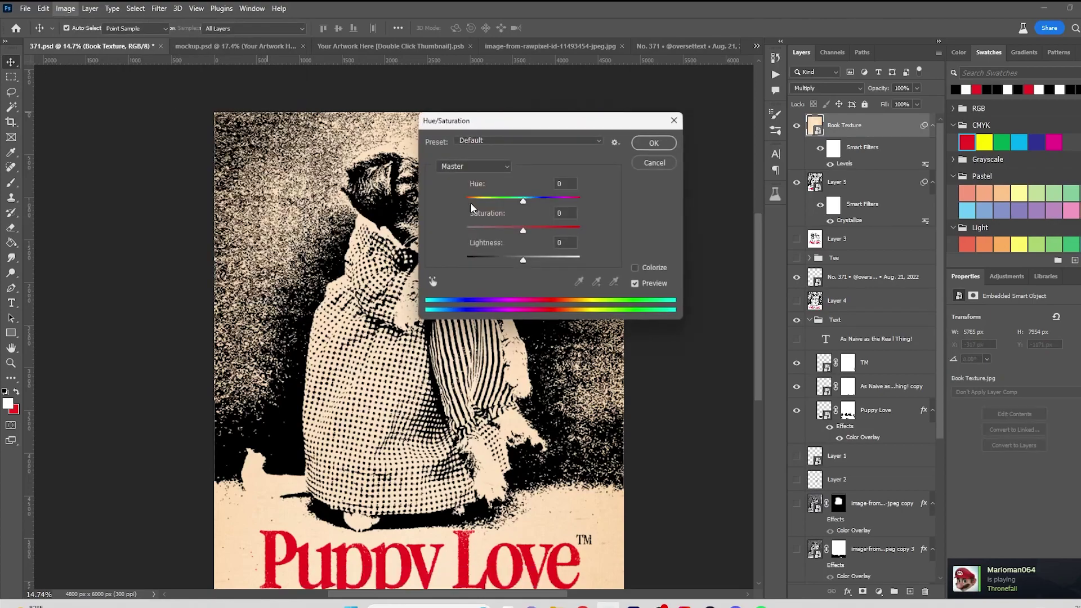
{"action": "left_click_drag", "start_coordinate": [523, 231], "coordinate": [485, 231]}
{"action": "left_click", "coordinate": [653, 143]}
Switch to File Explorer and look through the DP5 Textures folder of Design Pack V inside Design Materials
{"action": "key", "text": "alt+Tab"}
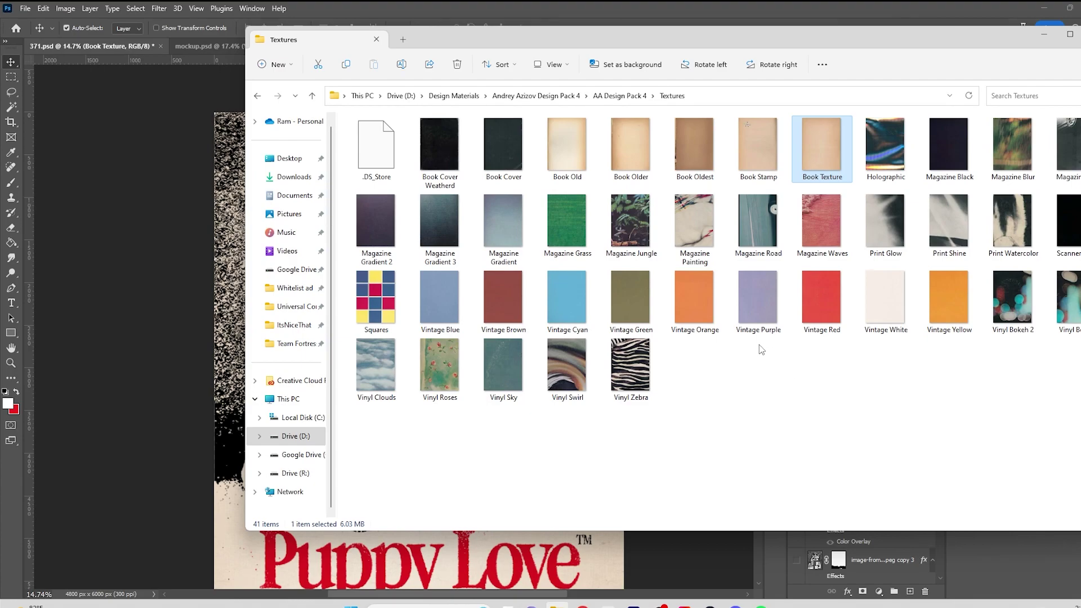
{"action": "key", "text": "alt+Left"}
{"action": "key", "text": "alt+Left"}
{"action": "key", "text": "alt+Left"}
{"action": "double_click", "coordinate": [422, 335]}
{"action": "double_click", "coordinate": [367, 158]}
{"action": "double_click", "coordinate": [373, 211]}
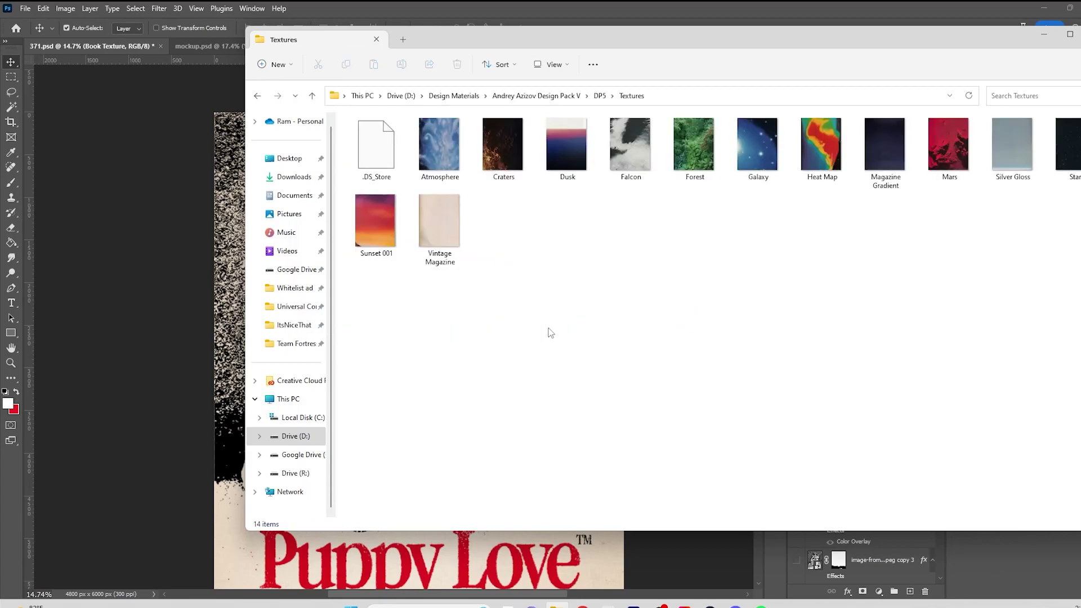
Open the Paper Texture (Set to Multiply) folder within the Textures of Design Pack 2
{"action": "key", "text": "alt+Left"}
{"action": "key", "text": "alt+Left"}
{"action": "key", "text": "alt+Left"}
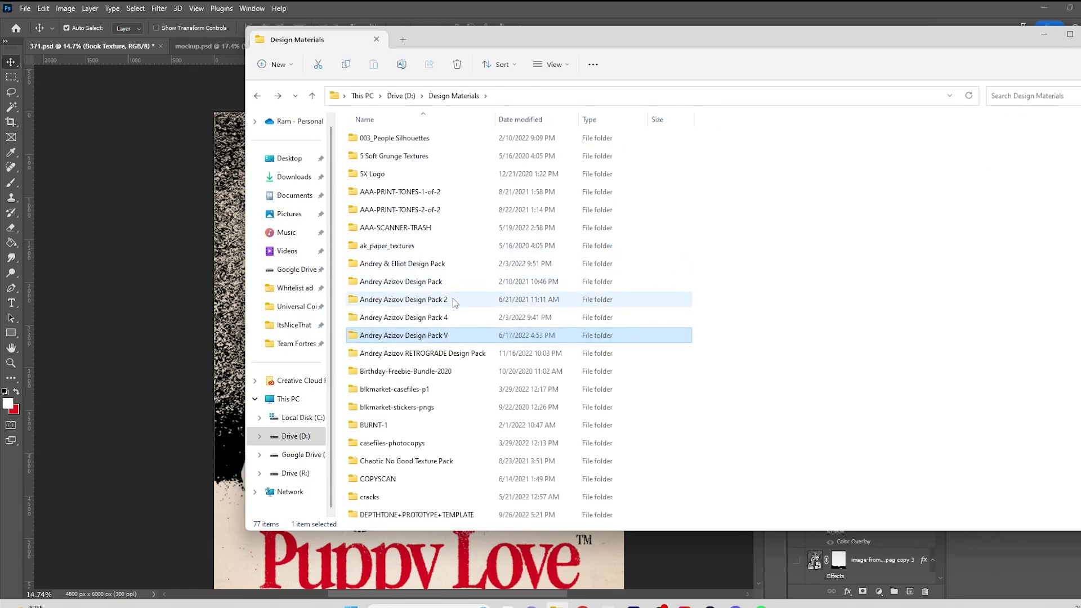
{"action": "double_click", "coordinate": [453, 298]}
{"action": "left_click", "coordinate": [397, 179]}
{"action": "double_click", "coordinate": [397, 179]}
{"action": "double_click", "coordinate": [397, 175]}
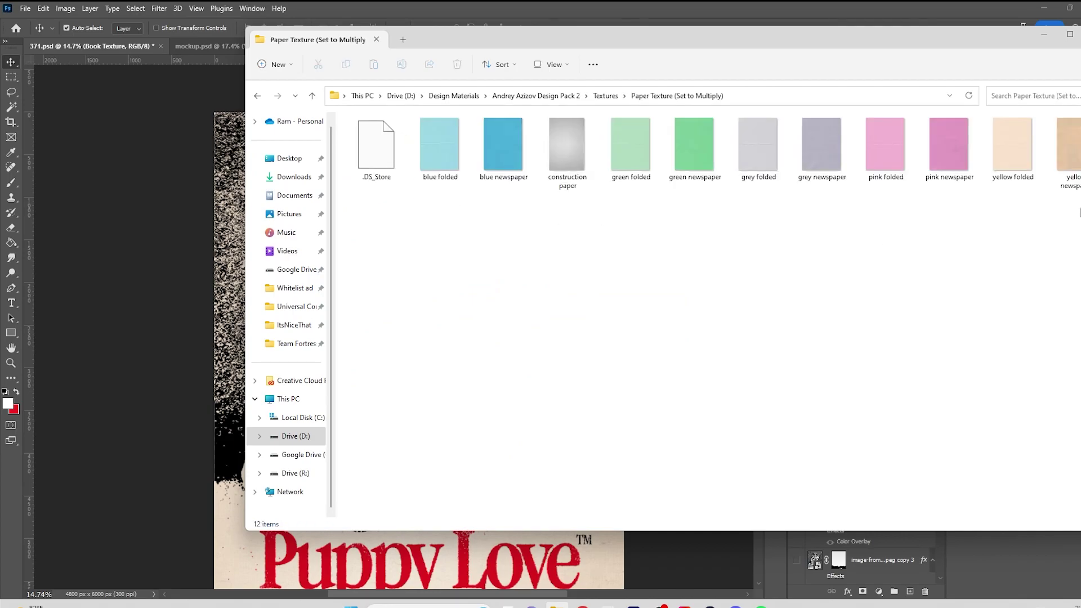
Try the yellow newspaper texture as an enlarged Multiply overlay on the poster, compare it with Book Texture and delete it
{"action": "left_click_drag", "start_coordinate": [1065, 168], "coordinate": [243, 285]}
{"action": "left_click_drag", "start_coordinate": [525, 350], "coordinate": [737, 377]}
{"action": "left_click_drag", "start_coordinate": [676, 395], "coordinate": [557, 398]}
{"action": "key", "text": "Return"}
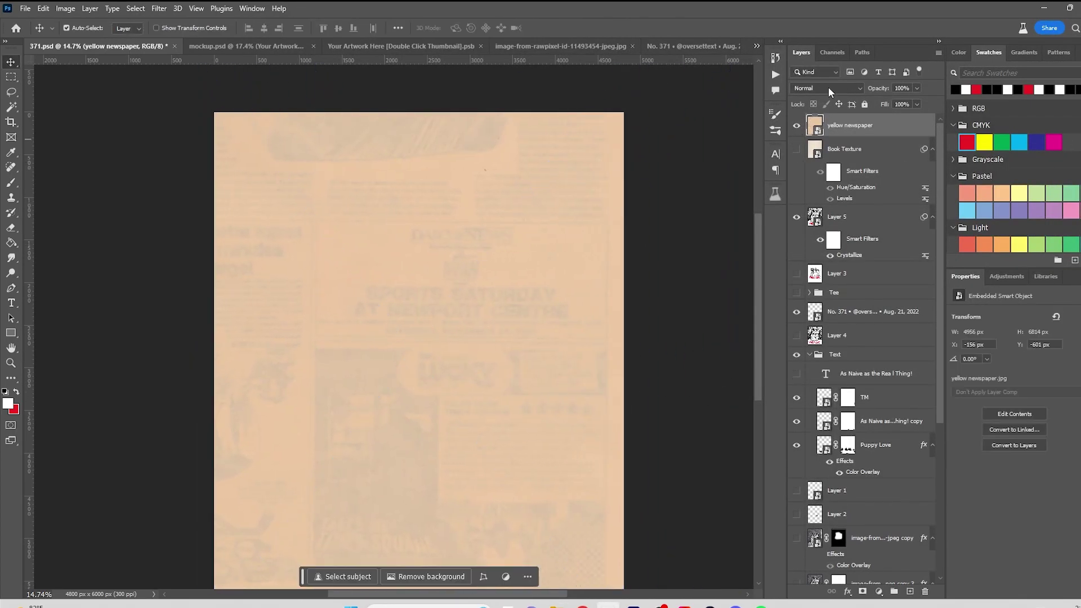
{"action": "left_click", "coordinate": [827, 89]}
{"action": "left_click", "coordinate": [810, 136]}
{"action": "left_click", "coordinate": [795, 125]}
{"action": "left_click", "coordinate": [796, 148]}
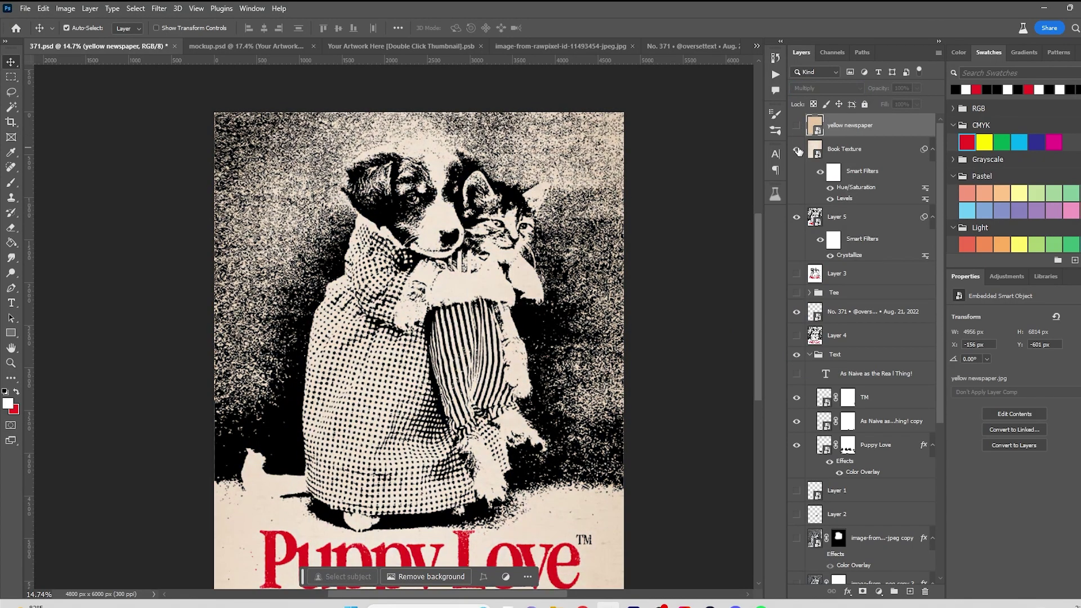
{"action": "key", "text": "Delete"}
Place low ink printer from the Ink Textures (Set to Screen) folder, enlarged over the whole poster, with the Screen blend mode
{"action": "left_click", "coordinate": [557, 605]}
{"action": "key", "text": "alt+Left"}
{"action": "double_click", "coordinate": [399, 137]}
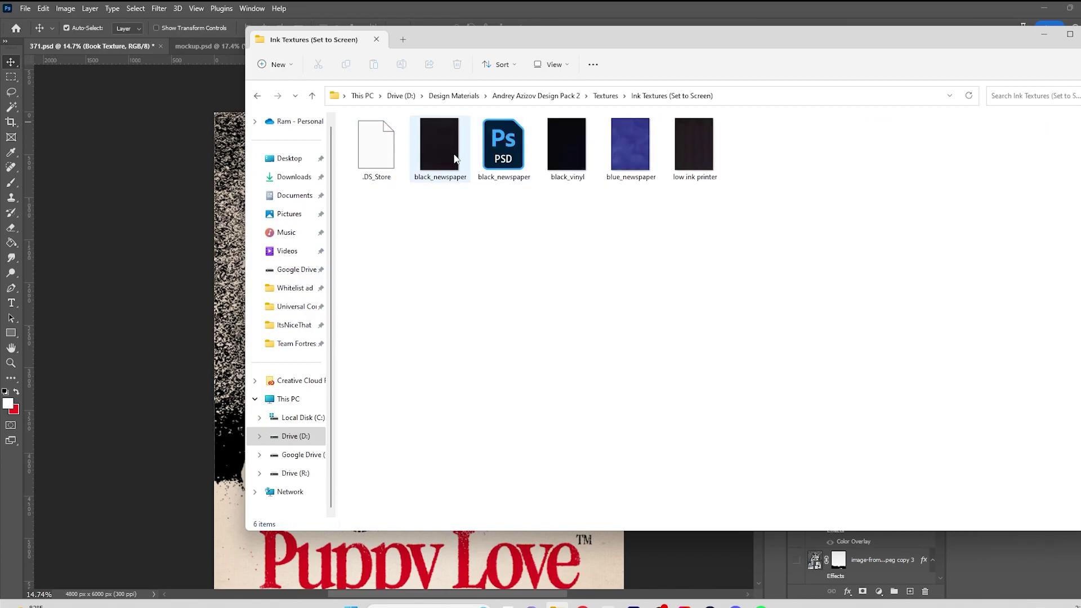
{"action": "left_click_drag", "start_coordinate": [219, 197], "coordinate": [321, 258]}
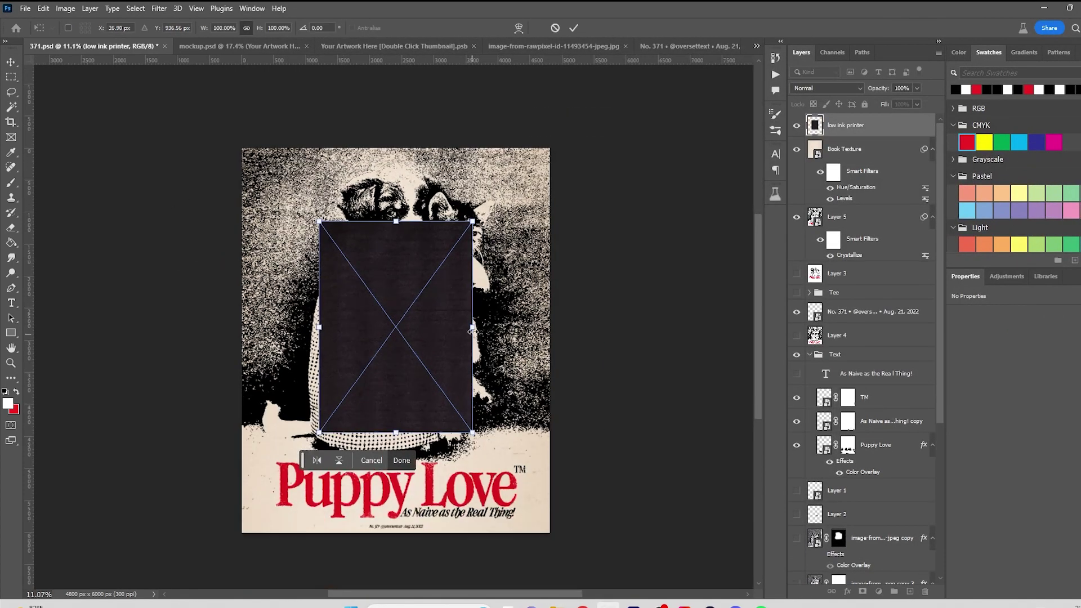
{"action": "key", "text": "Return"}
{"action": "left_click", "coordinate": [825, 87]}
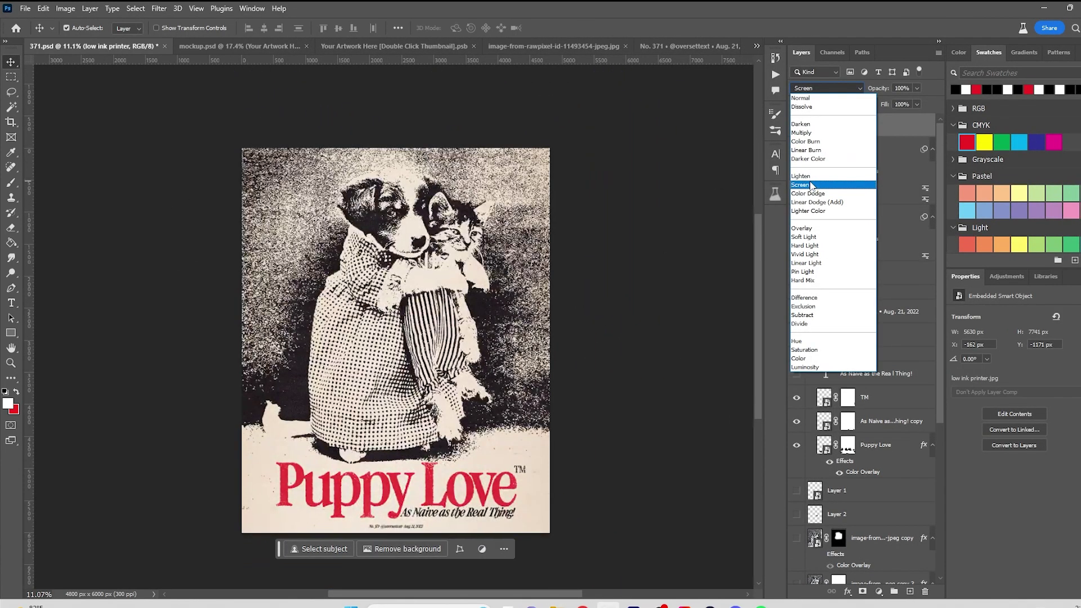
{"action": "left_click", "coordinate": [811, 145]}
Adjust the low ink printer layer with Levels, using input values 7, 0.87 and 151
{"action": "key", "text": "ctrl+l"}
{"action": "left_click_drag", "start_coordinate": [592, 246], "coordinate": [496, 250]}
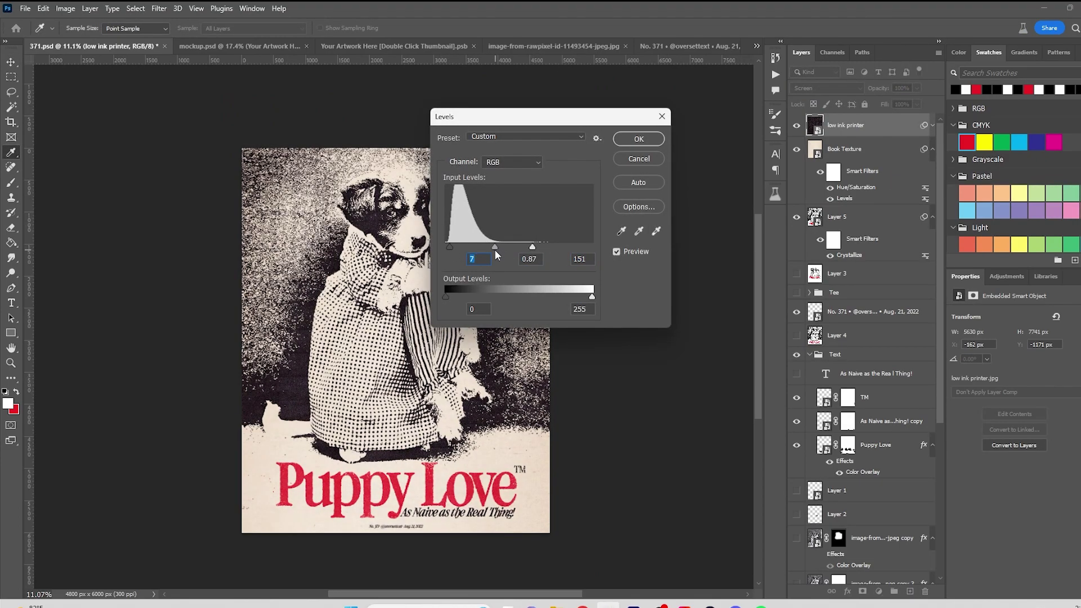
{"action": "left_click", "coordinate": [639, 139]}
Apply a Hue/Saturation adjustment to the low ink printer texture
{"action": "scroll", "coordinate": [311, 259], "scroll_direction": "up", "scroll_amount": 3}
{"action": "left_click", "coordinate": [63, 10]}
{"action": "mouse_move", "coordinate": [84, 40]}
{"action": "left_click", "coordinate": [208, 101]}
{"action": "left_click_drag", "start_coordinate": [483, 265], "coordinate": [483, 266]}
{"action": "left_click", "coordinate": [653, 142]}
Check the textured poster's details, save 371.psd and switch to the mockup.psd document
{"action": "left_click_drag", "start_coordinate": [648, 495], "coordinate": [459, 227]}
{"action": "scroll", "coordinate": [460, 227], "scroll_direction": "down", "scroll_amount": 3}
{"action": "left_click_drag", "start_coordinate": [418, 176], "coordinate": [518, 335]}
{"action": "key", "text": "ctrl+s"}
{"action": "scroll", "coordinate": [544, 295], "scroll_direction": "down", "scroll_amount": 3}
{"action": "scroll", "coordinate": [543, 295], "scroll_direction": "up", "scroll_amount": 2}
{"action": "scroll", "coordinate": [544, 296], "scroll_direction": "down", "scroll_amount": 2}
{"action": "scroll", "coordinate": [543, 295], "scroll_direction": "up", "scroll_amount": 1}
{"action": "key", "text": "ctrl+Tab"}
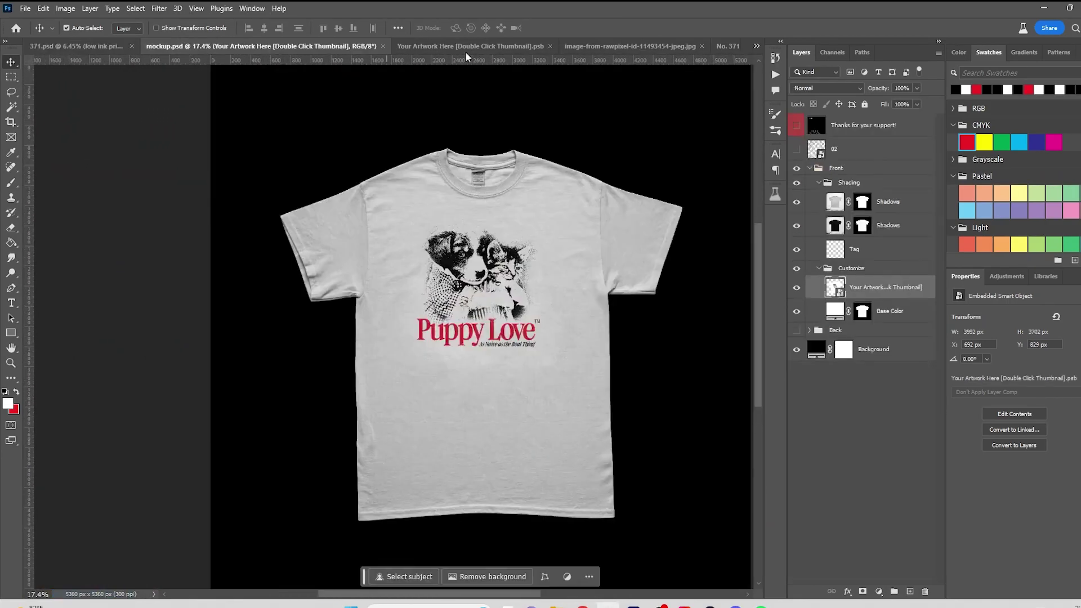